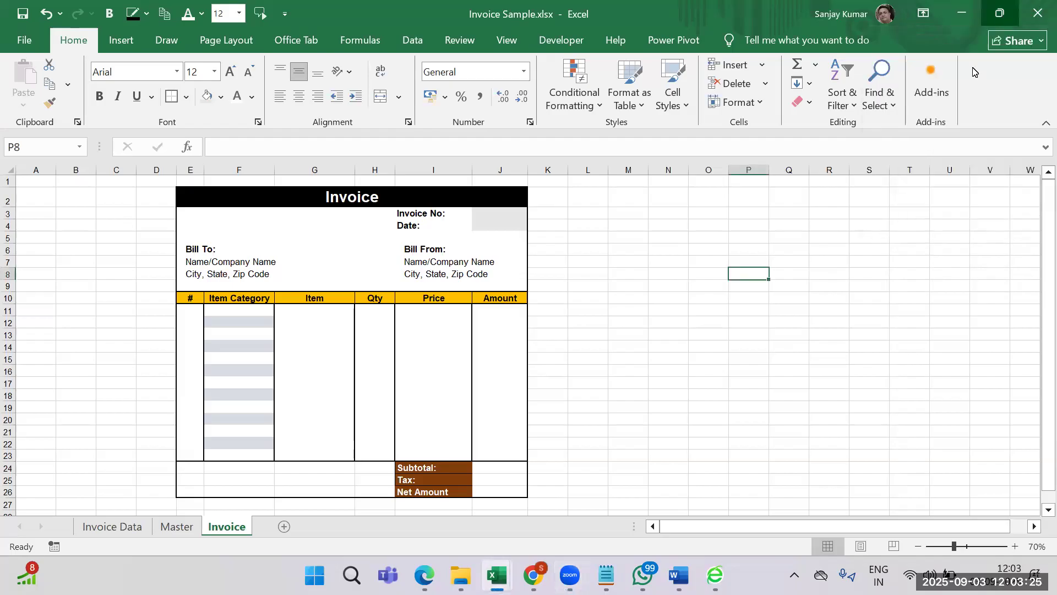
Step: Restore the maximized workbook window to a smaller size, keeping the invoice form in view
click(1002, 16)
click(787, 384)
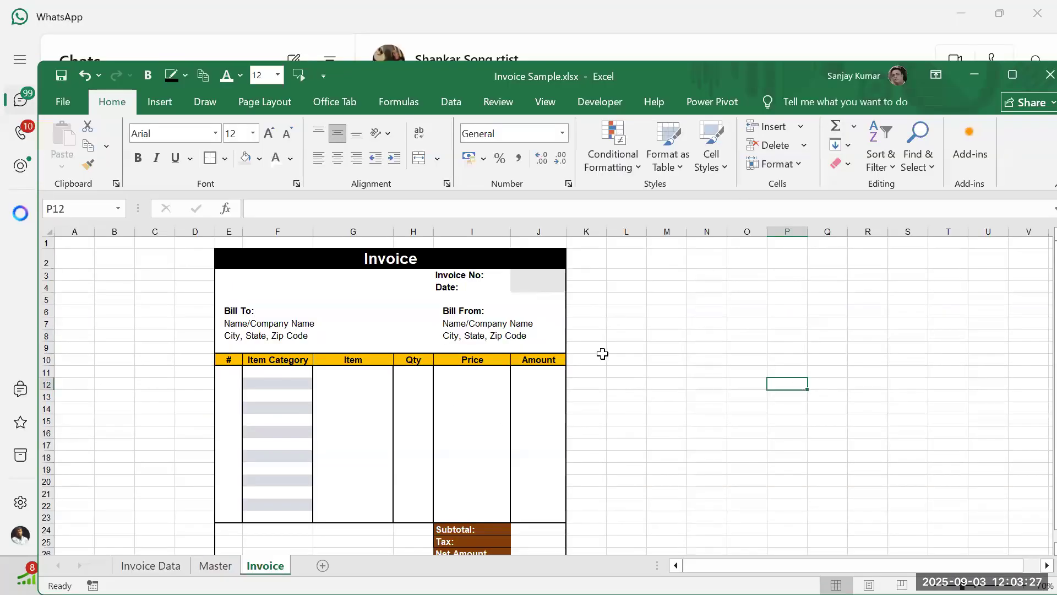
scroll(602, 354, down, 1)
scroll(652, 350, up, 1)
Step: Examine the Item Category, Item, Qty, Price and Amount cells in row 12 of the Invoice sheet
click(294, 387)
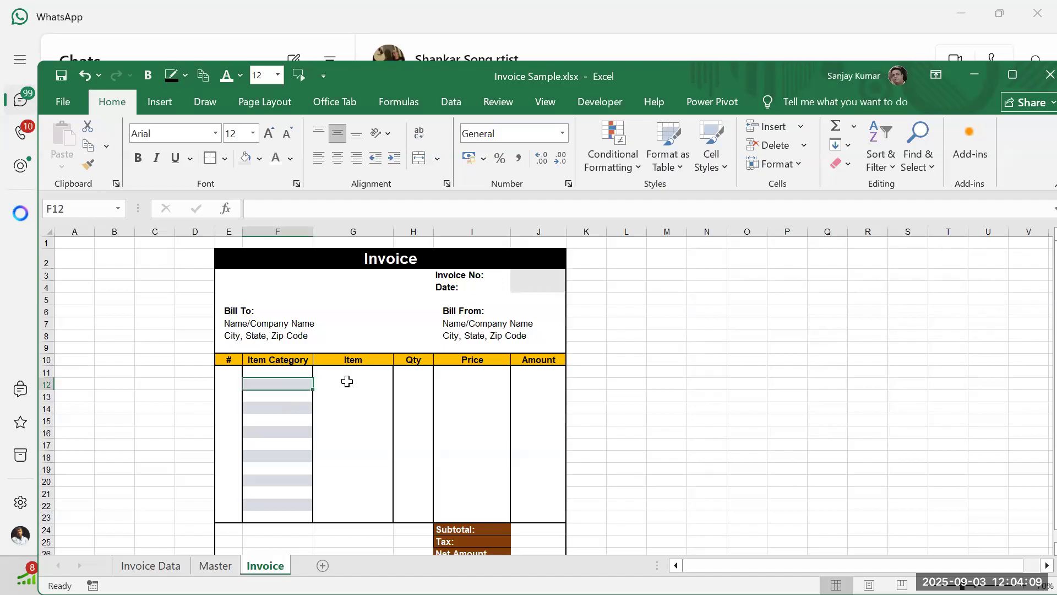
click(345, 381)
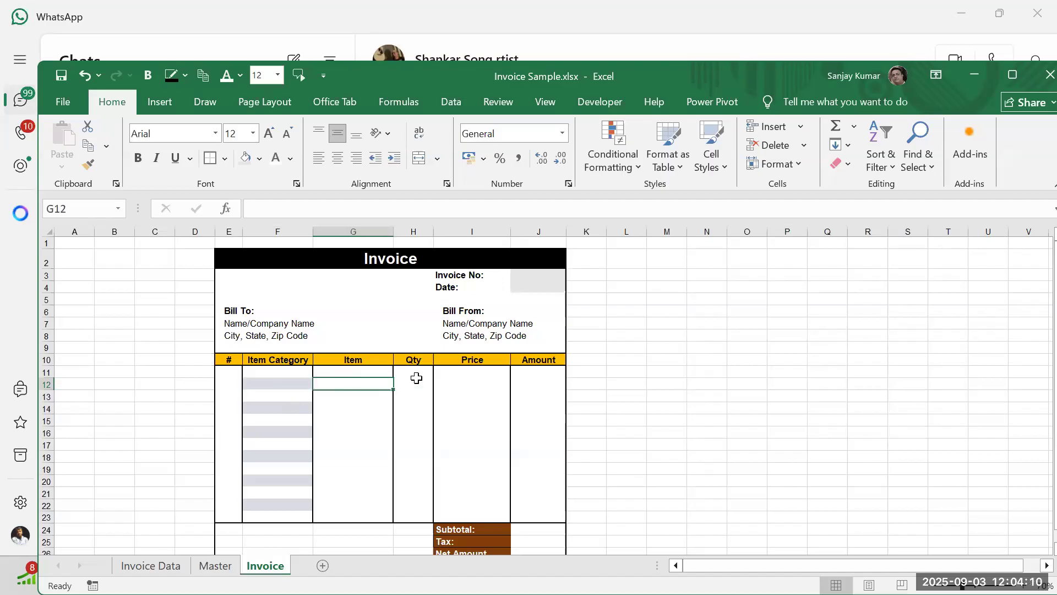
click(280, 386)
click(355, 381)
click(418, 380)
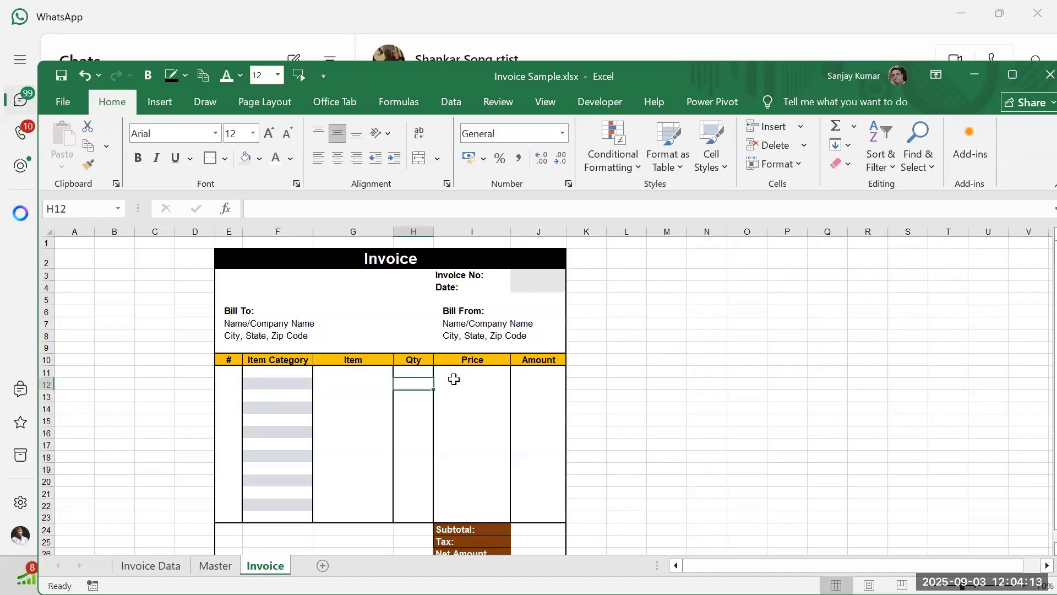
click(467, 380)
click(541, 380)
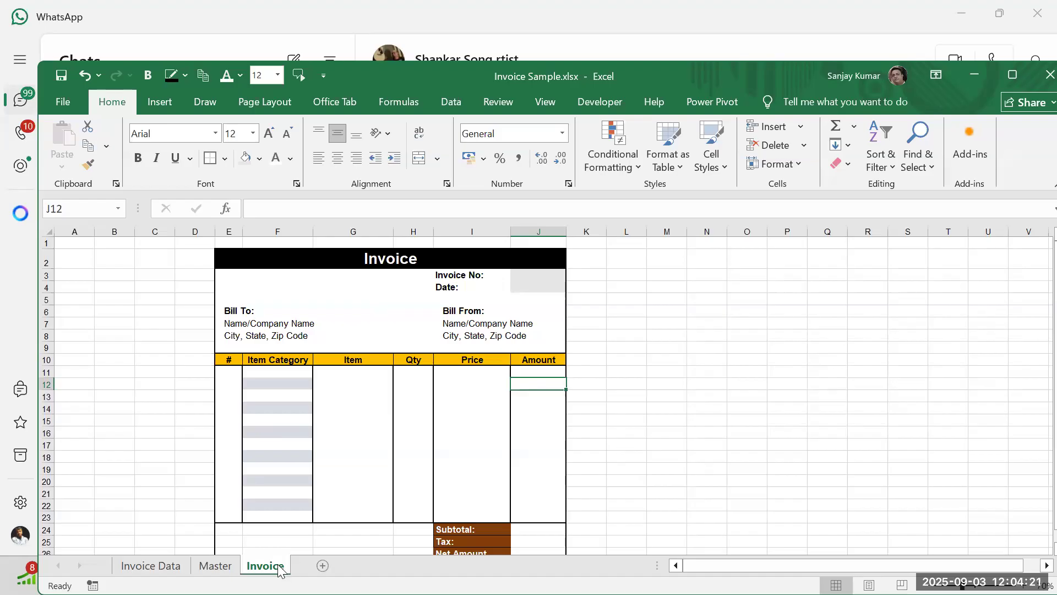
click(291, 384)
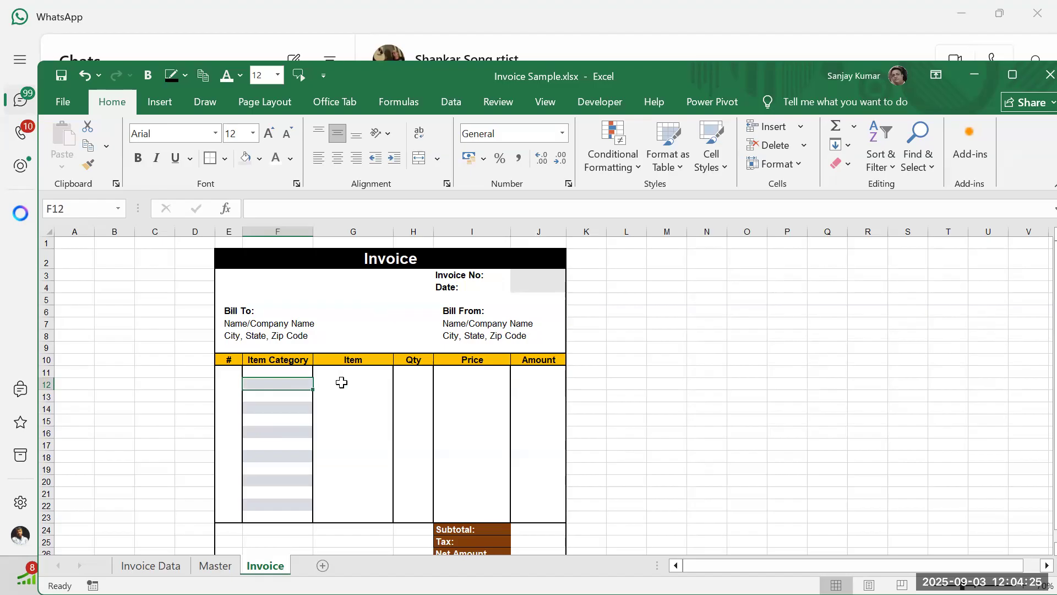
click(388, 384)
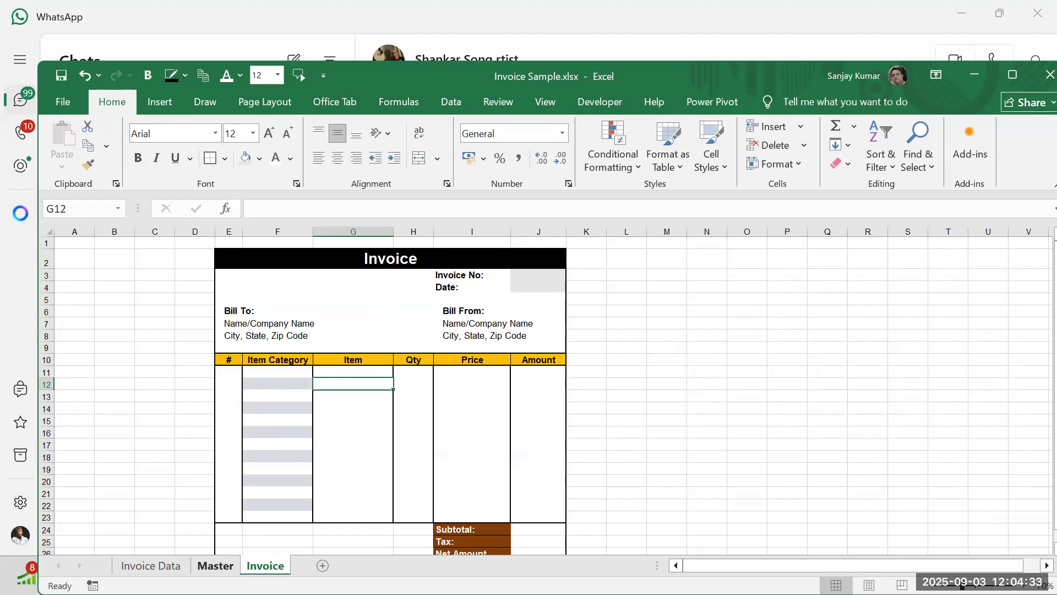
Step: Review the Item Category list in column B of the Master sheet, from Washing Machin to Grinder
click(212, 566)
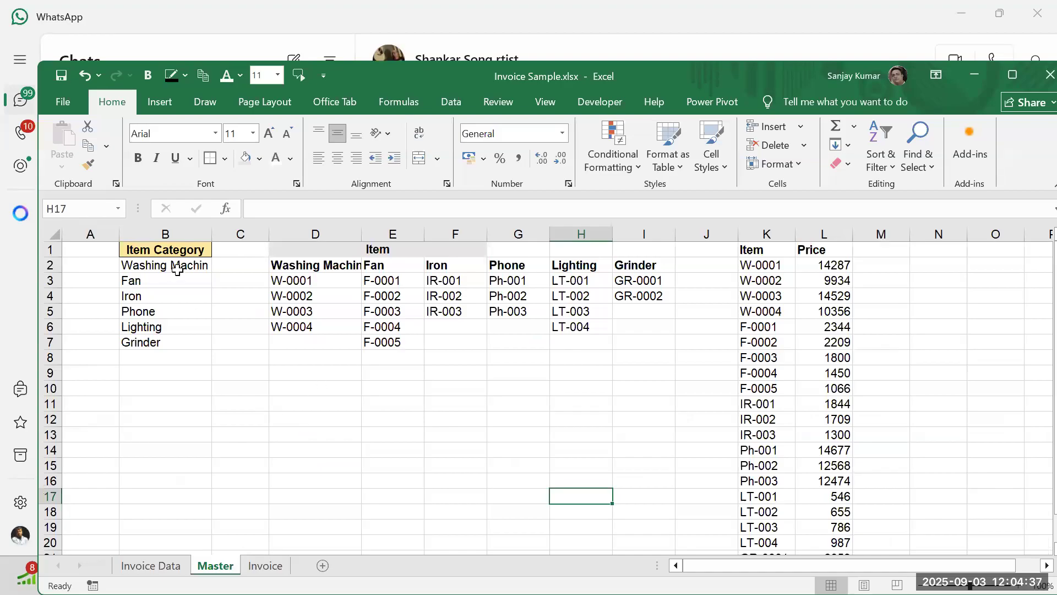
drag(175, 267, 173, 338)
click(168, 251)
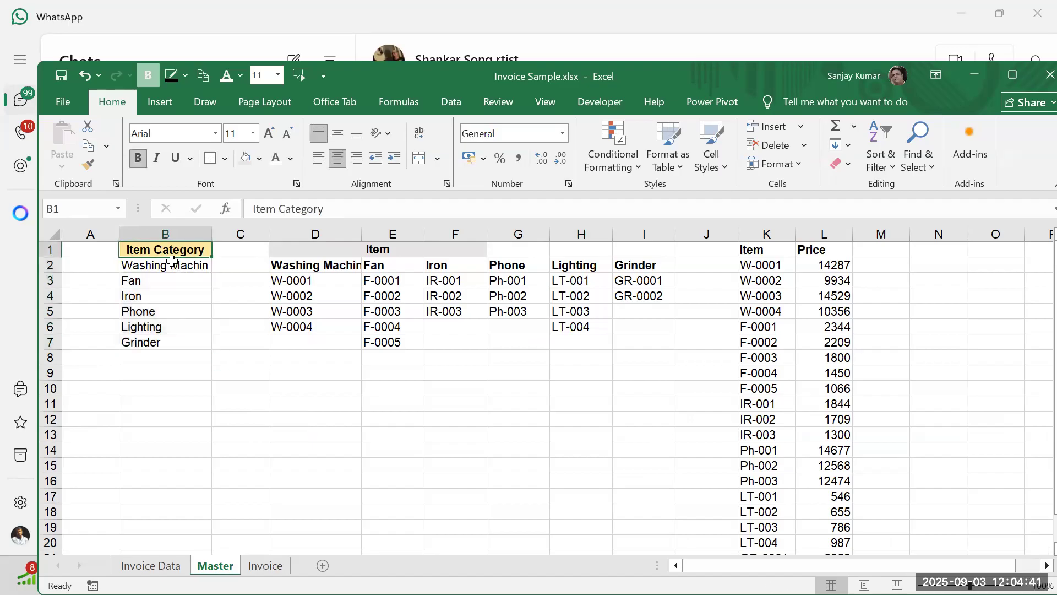
drag(170, 264, 174, 339)
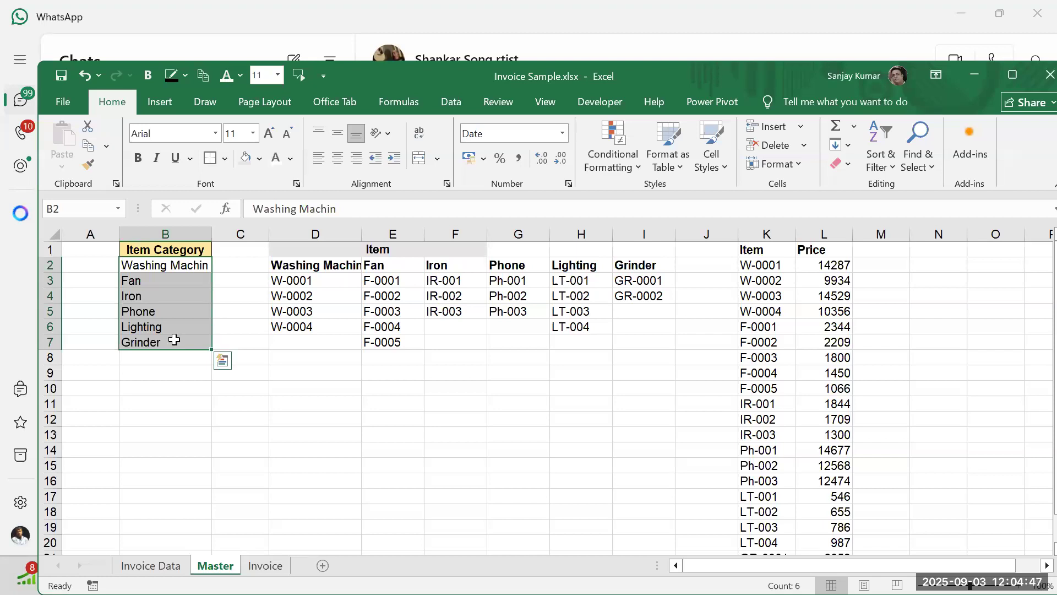
drag(156, 265, 156, 332)
Step: Review the item codes listed under each category heading in columns D to I of the Master sheet
drag(300, 280, 304, 327)
click(279, 257)
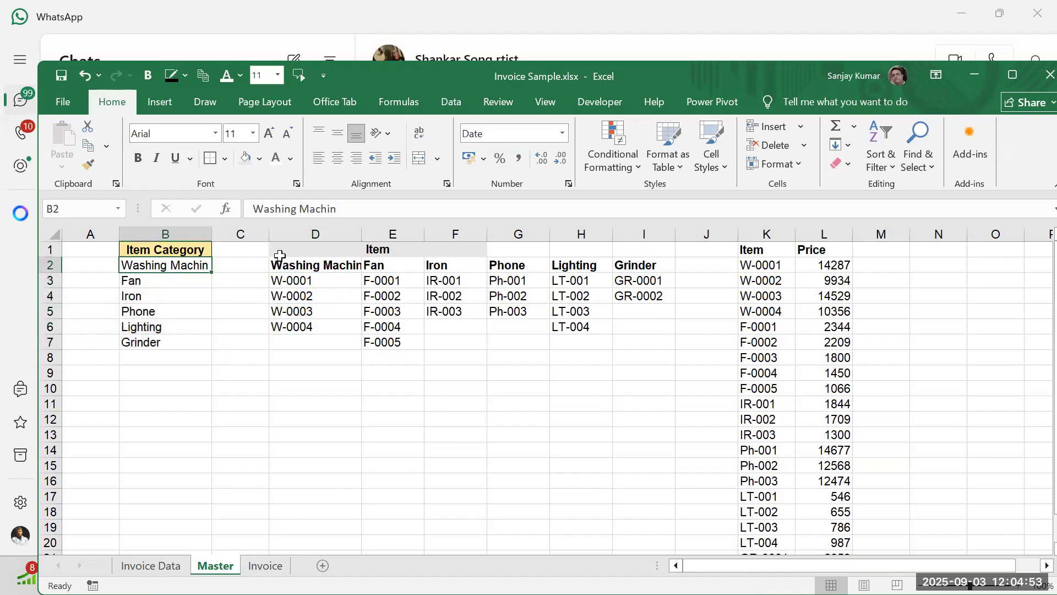
drag(310, 283, 300, 328)
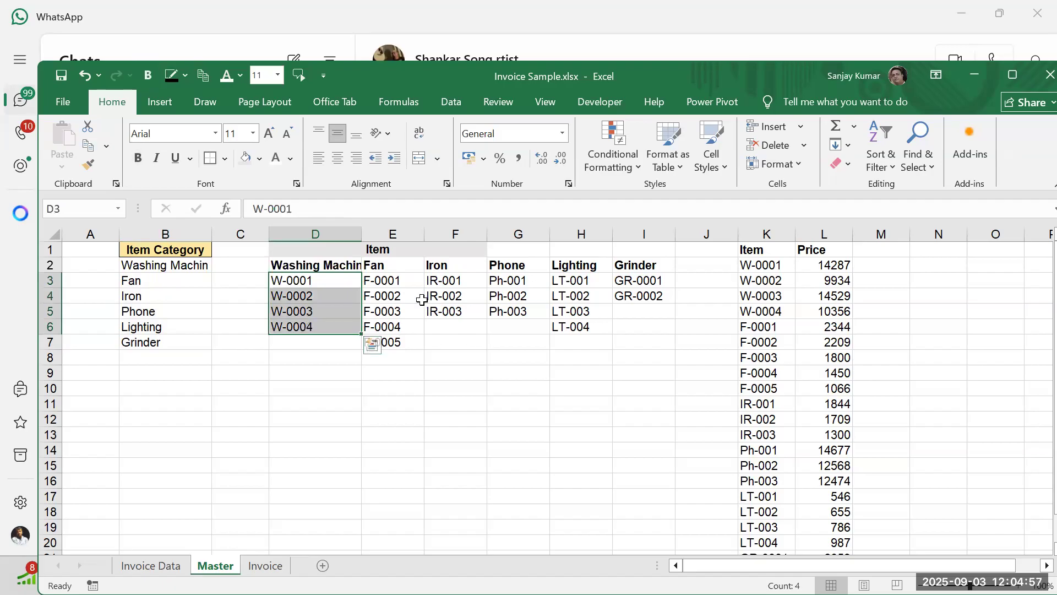
click(147, 287)
drag(394, 279, 397, 343)
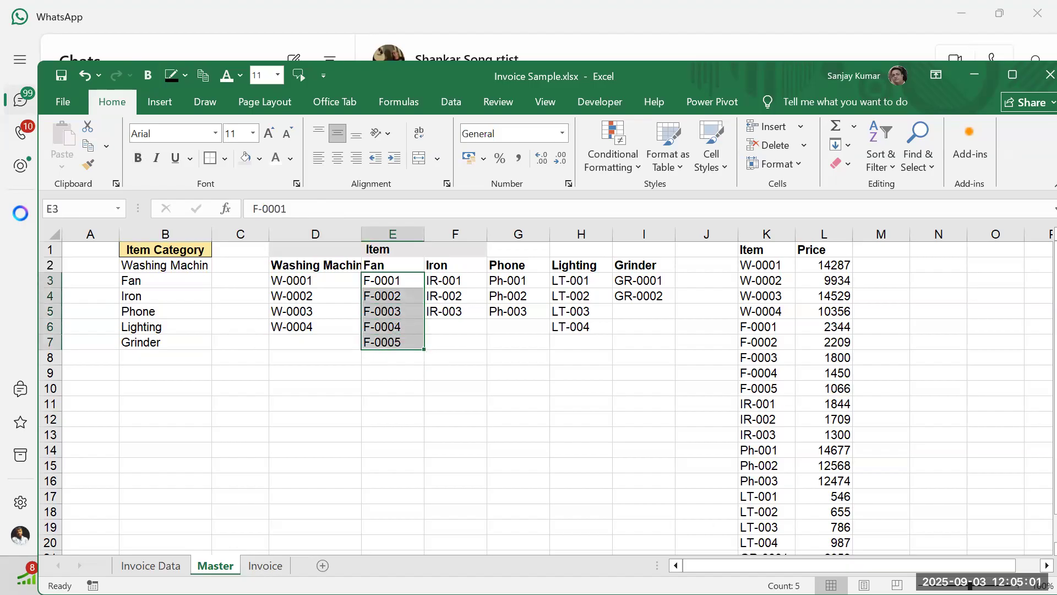
click(459, 282)
drag(463, 310, 465, 311)
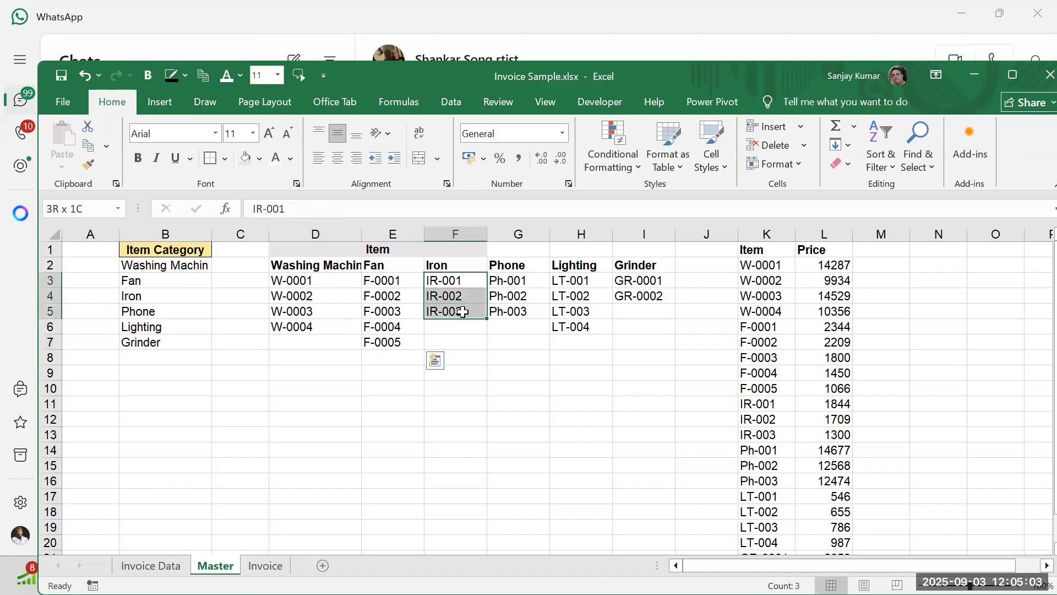
drag(513, 281, 525, 317)
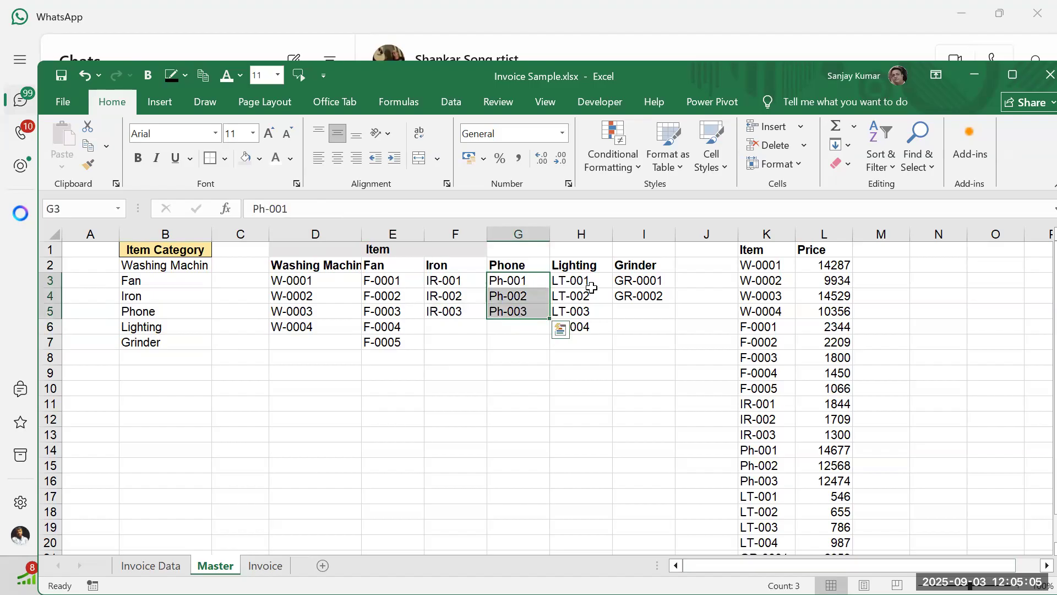
drag(590, 279, 576, 329)
drag(644, 274, 657, 308)
drag(169, 270, 172, 344)
drag(623, 282, 627, 298)
drag(570, 280, 570, 325)
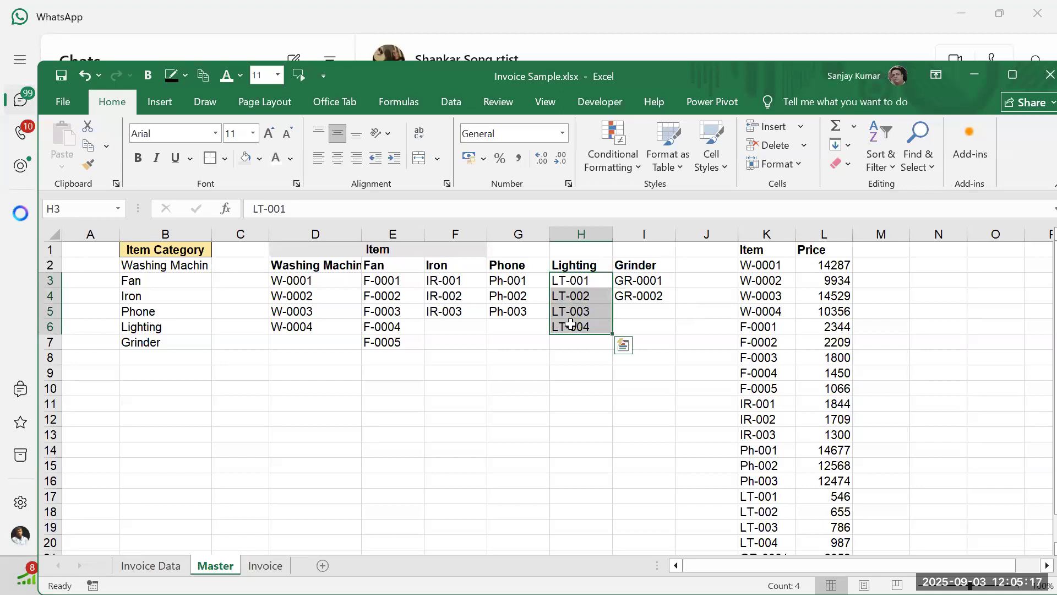
drag(311, 295, 305, 328)
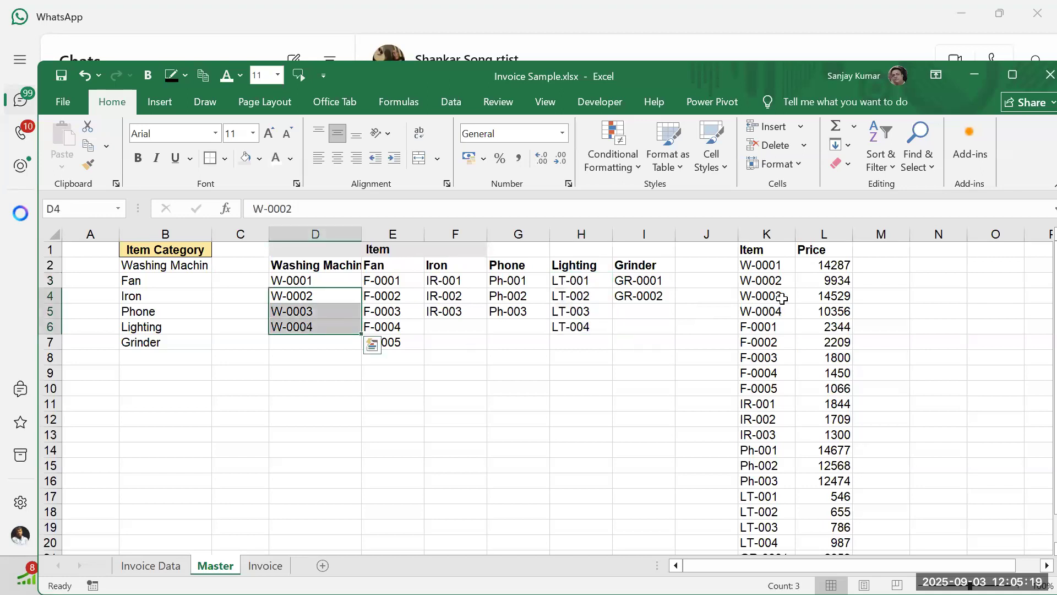
Step: Review the Item and Price table in columns K and L of the Master sheet
click(839, 263)
click(824, 236)
drag(779, 248, 777, 249)
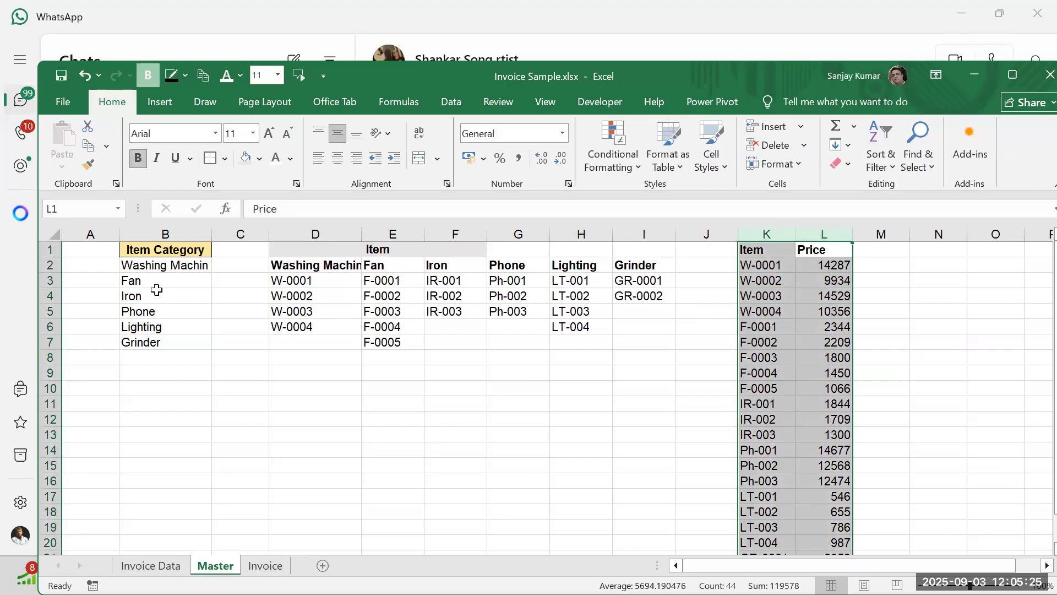
Step: Enter Fan as the item category in cell F12 of the Invoice sheet
click(276, 567)
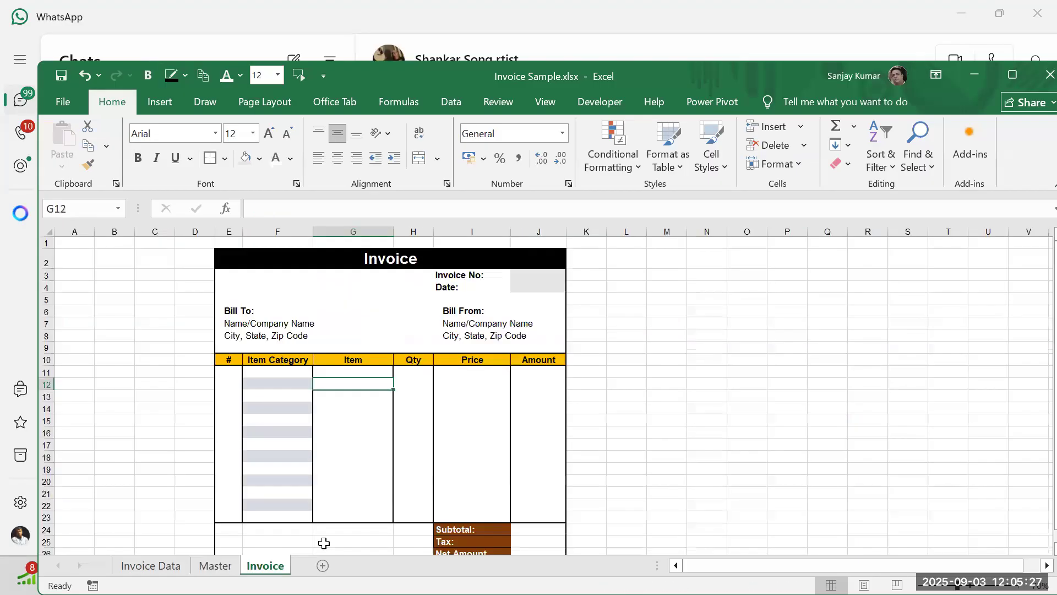
click(296, 380)
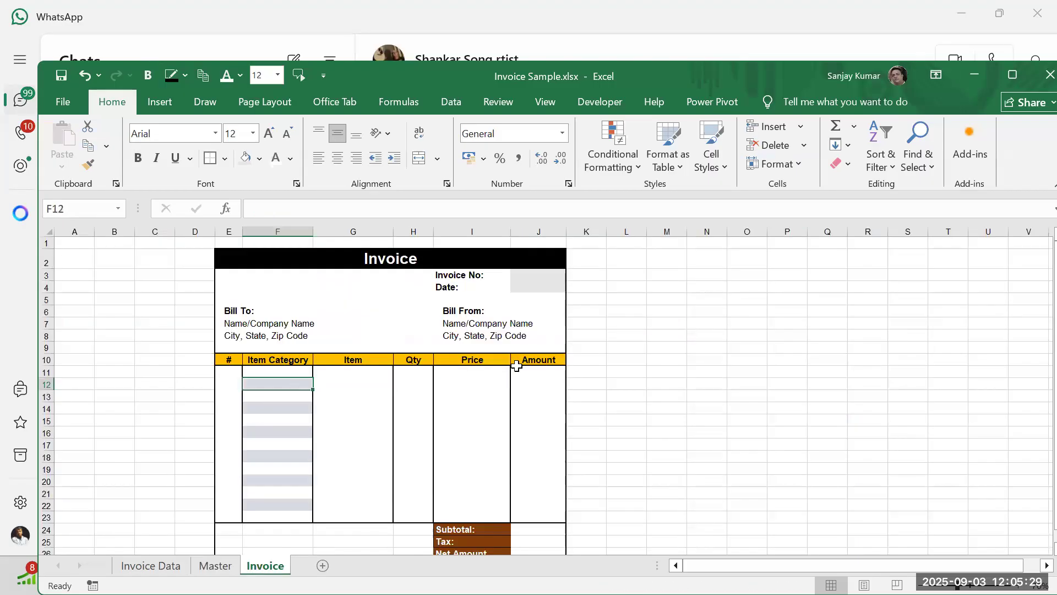
text(Fan)
key(Return)
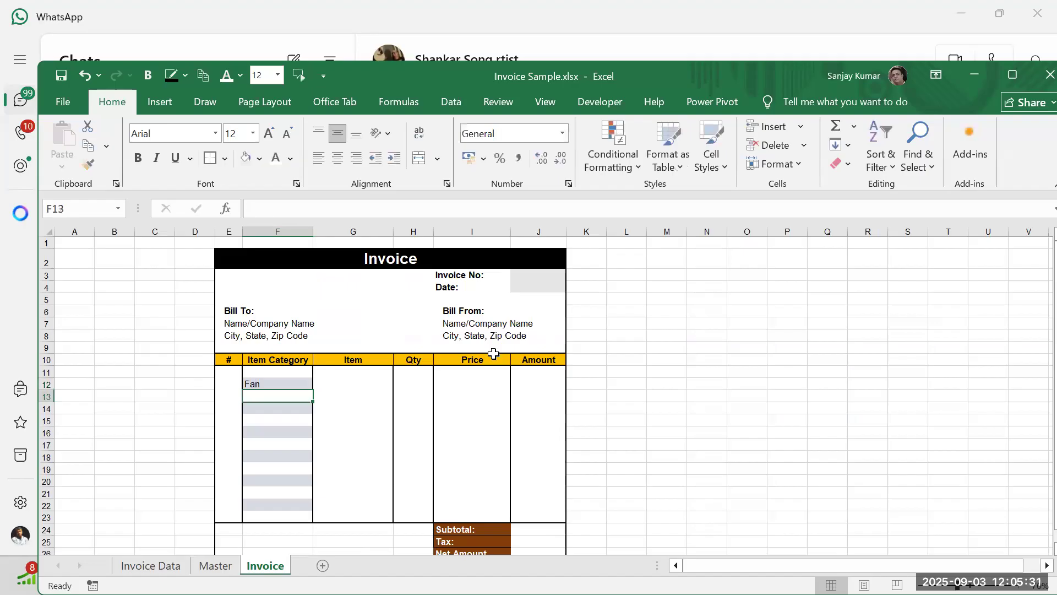
Step: Copy item code F-0003 from the Fan list on the Master sheet into cell G12 of the Invoice sheet
click(215, 566)
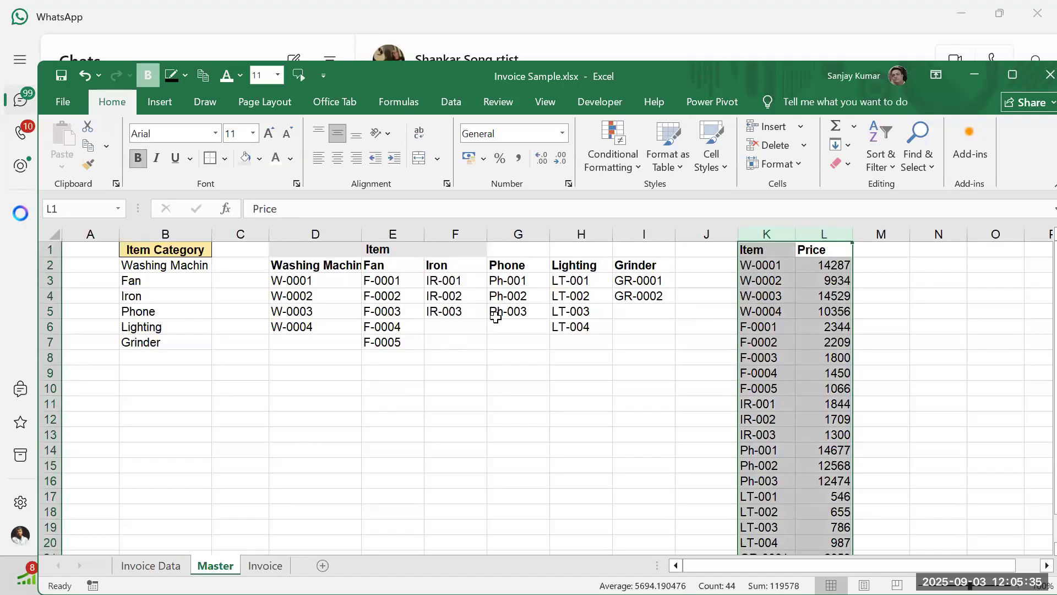
click(390, 281)
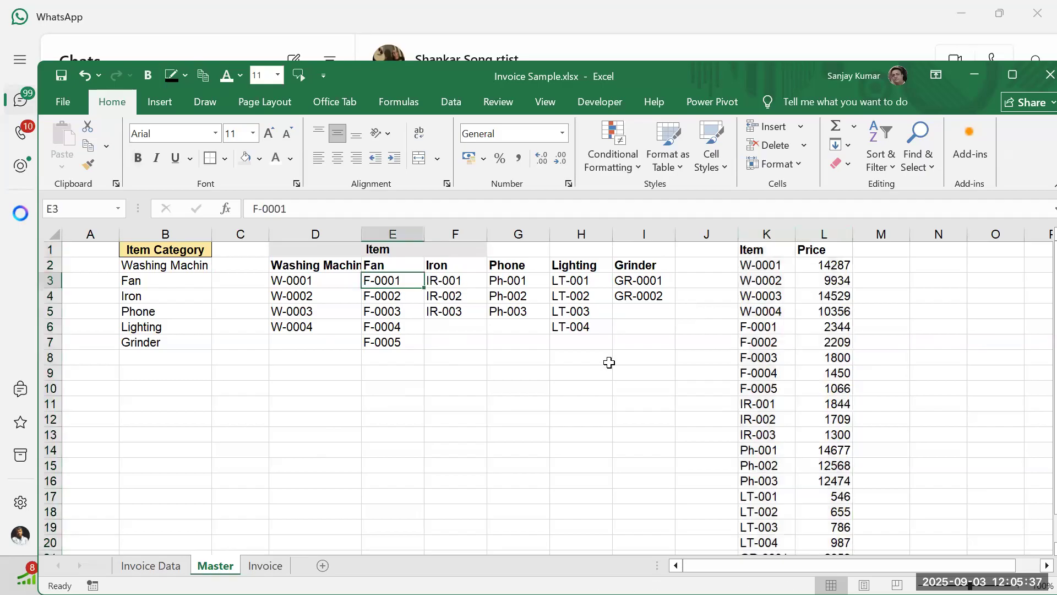
click(407, 316)
key(ctrl+c)
click(265, 565)
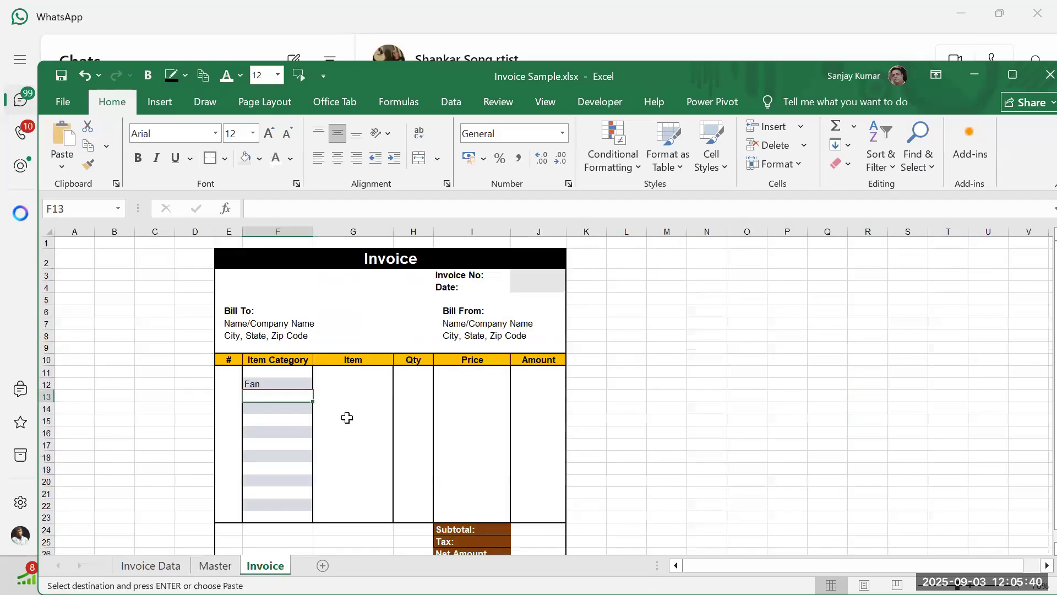
click(346, 385)
key(ctrl+v)
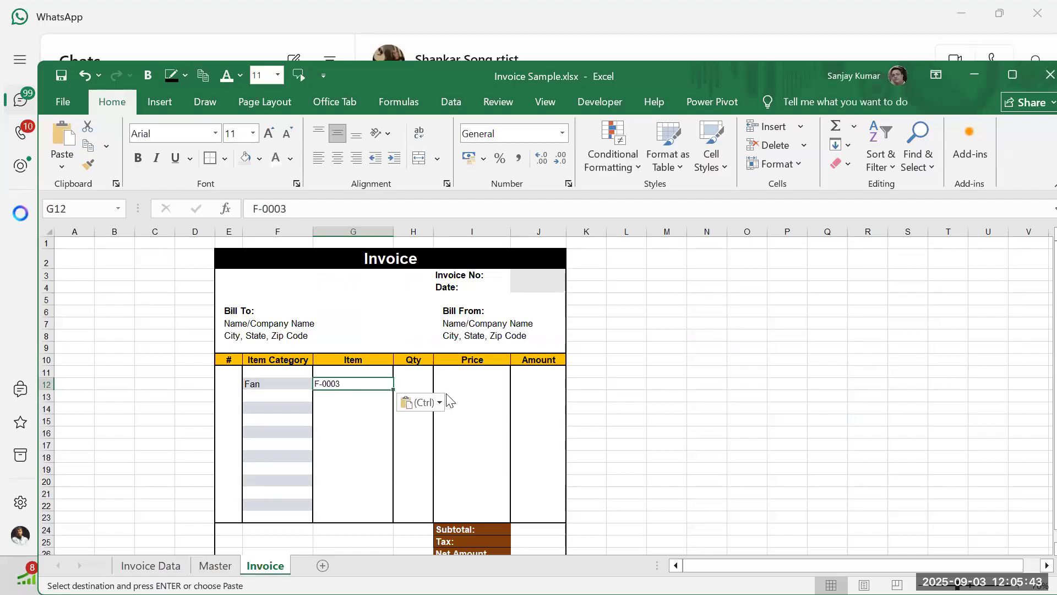
Step: Enter a quantity of 10 in cell H12 for the fan item
key(Right)
text(10)
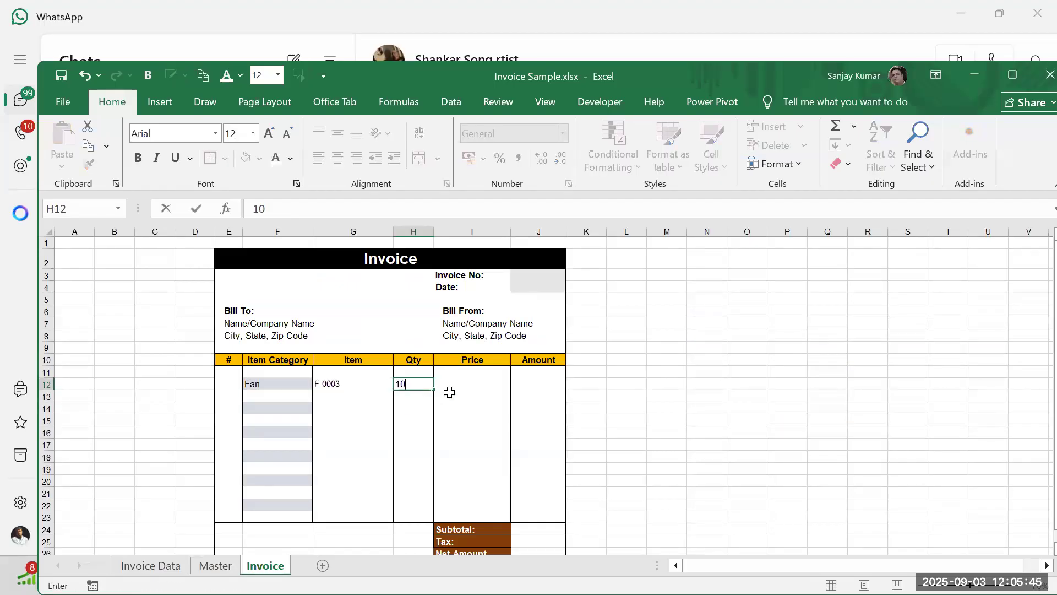
click(461, 382)
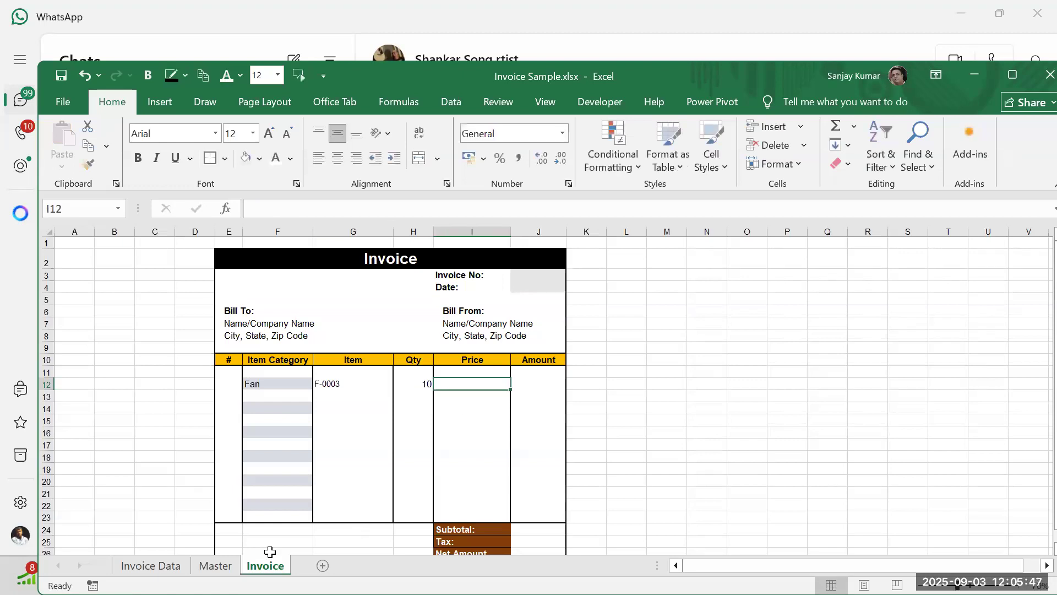
Step: Look up the price of F-0003 on the Master sheet and enter 1800 in cell I12 of the Invoice sheet
click(331, 396)
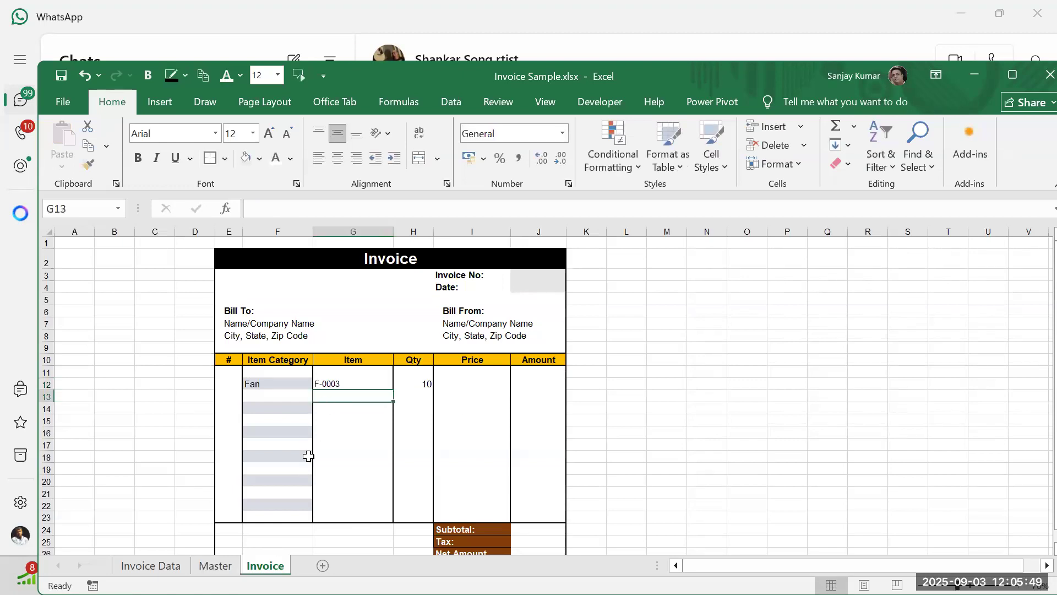
key(ctrl+Page_Up)
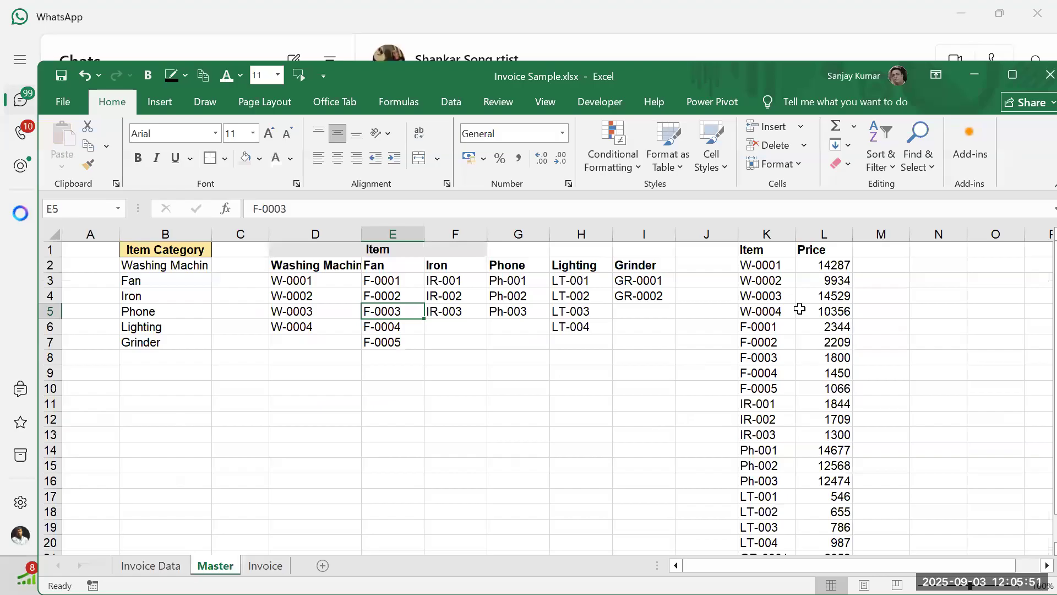
click(826, 357)
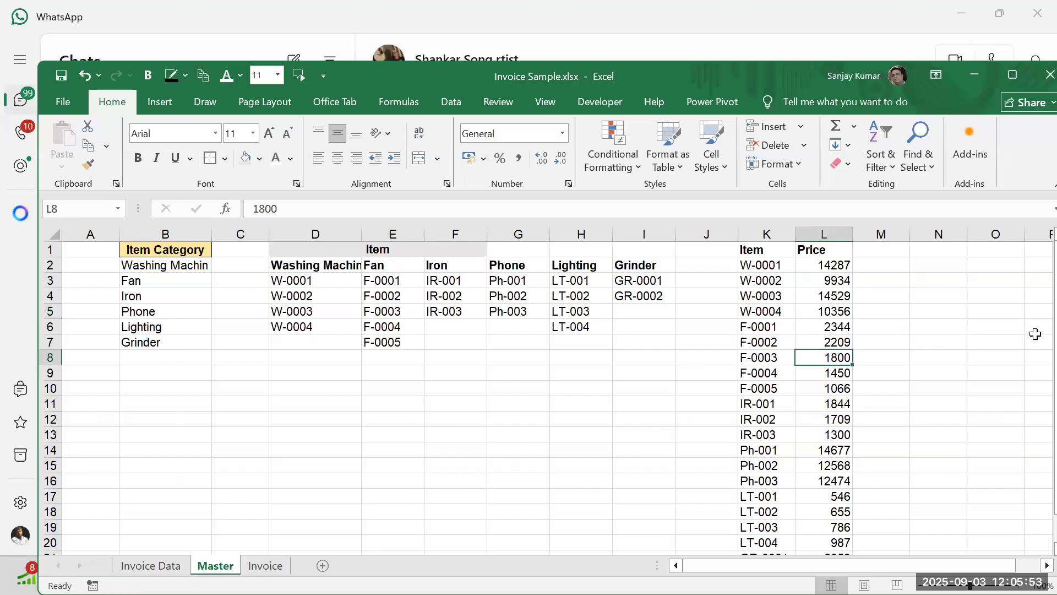
click(265, 566)
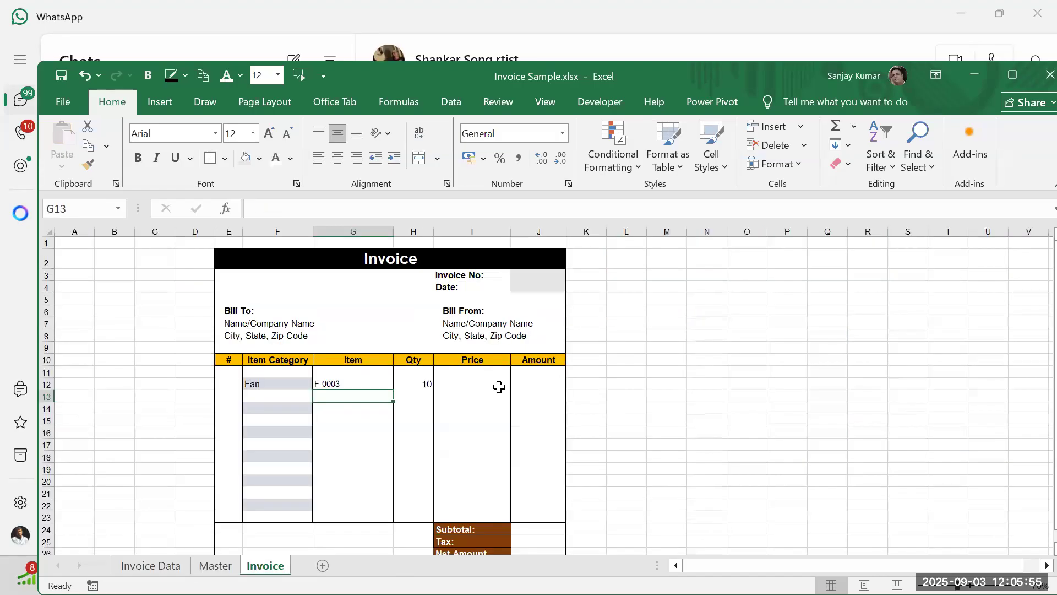
click(487, 385)
text(1)
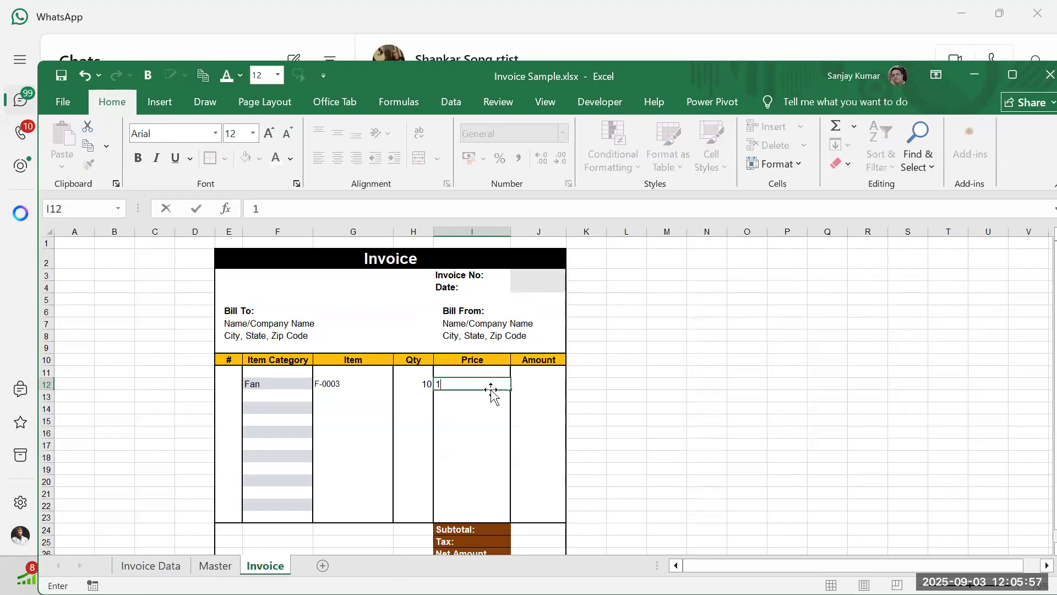
text(800)
click(527, 387)
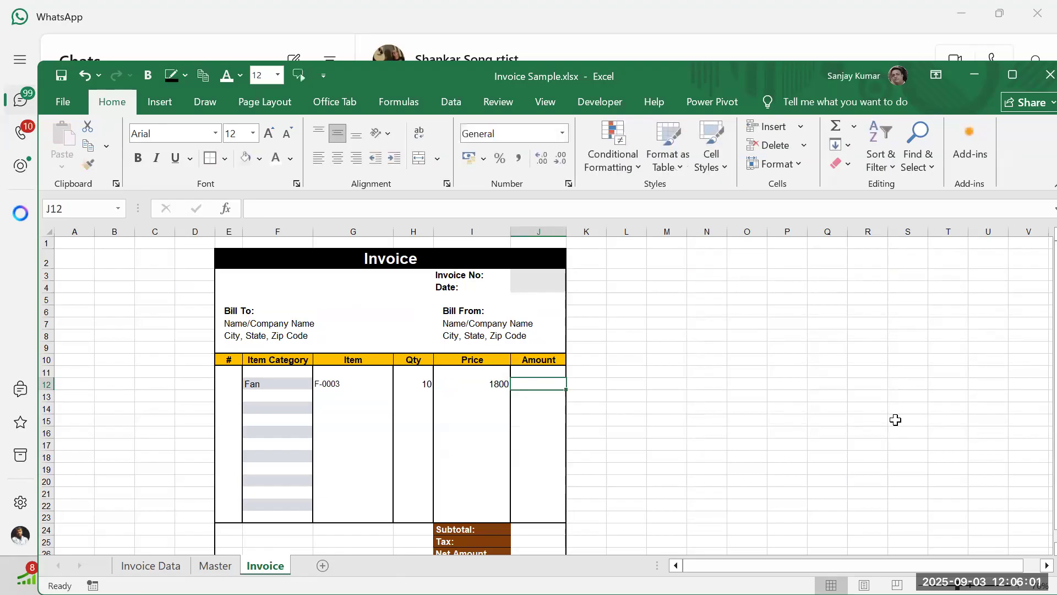
Step: Calculate the line amount in cell J12 with the formula =I12*H12
text(=)
key(Left)
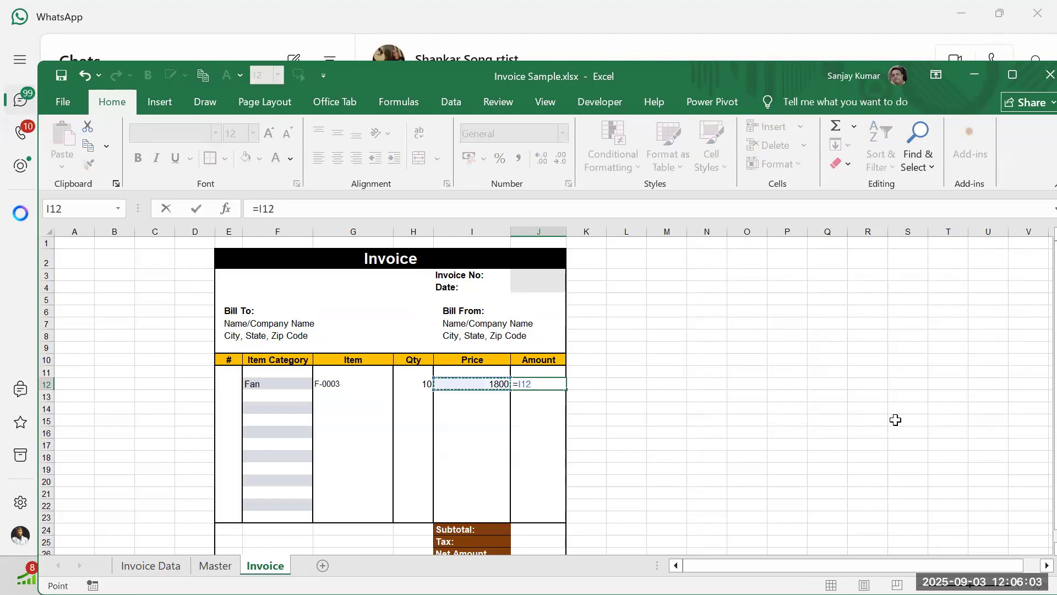
text(*)
key(Left)
key(Left)
key(Return)
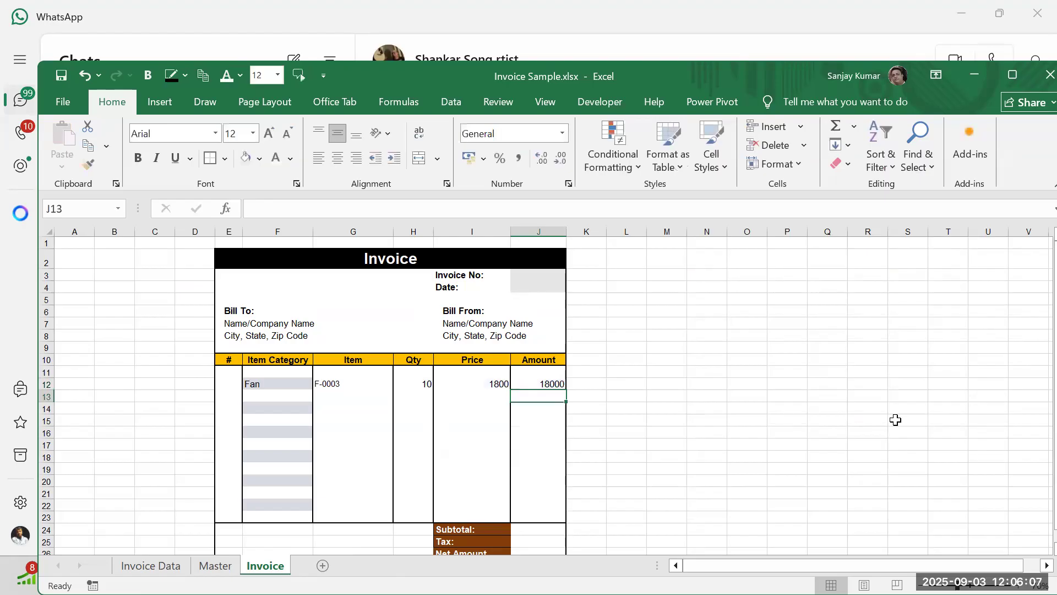
Step: Calculate the subtotal in cell J24 by summing the Amount column with the formula =SUM(J11:J23)
key(Down)
key(Down)
key(Down)
key(Down)
key(Down)
key(Down)
key(Down)
key(Down)
key(Down)
key(Down)
key(Down)
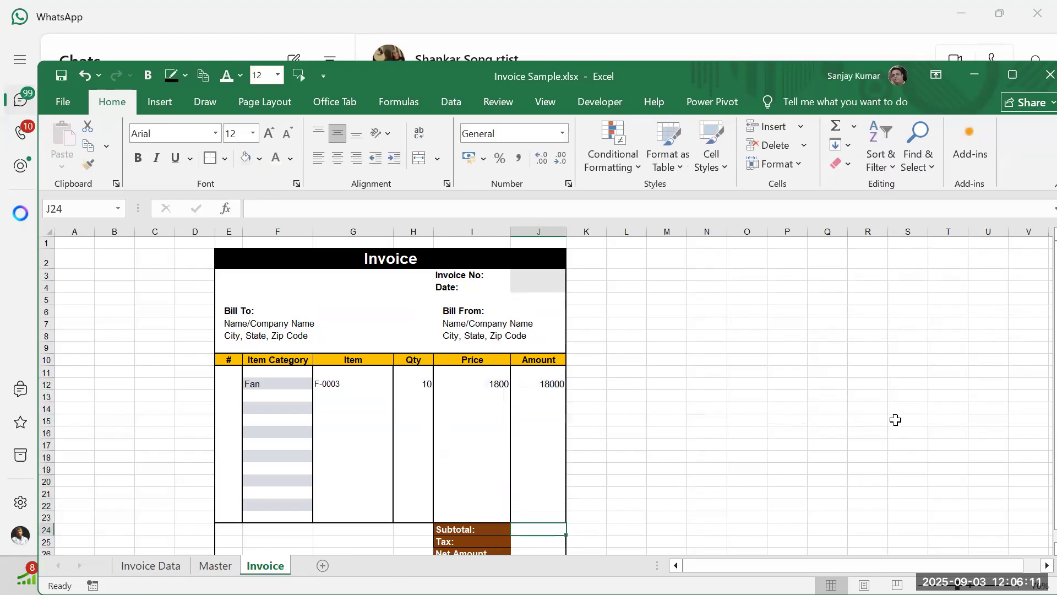
text(=sum()
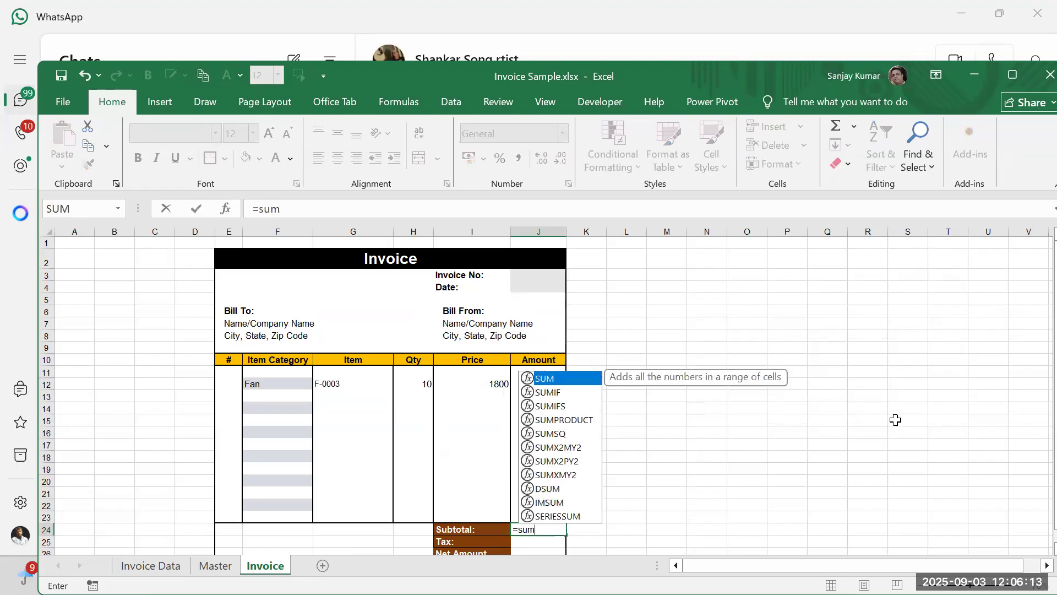
key(Up)
key(shift+Up)
key(shift+Up)
key(shift+Up)
key(shift+Up)
key(shift+Up)
key(shift+Up)
key(shift+Up)
key(shift+Up)
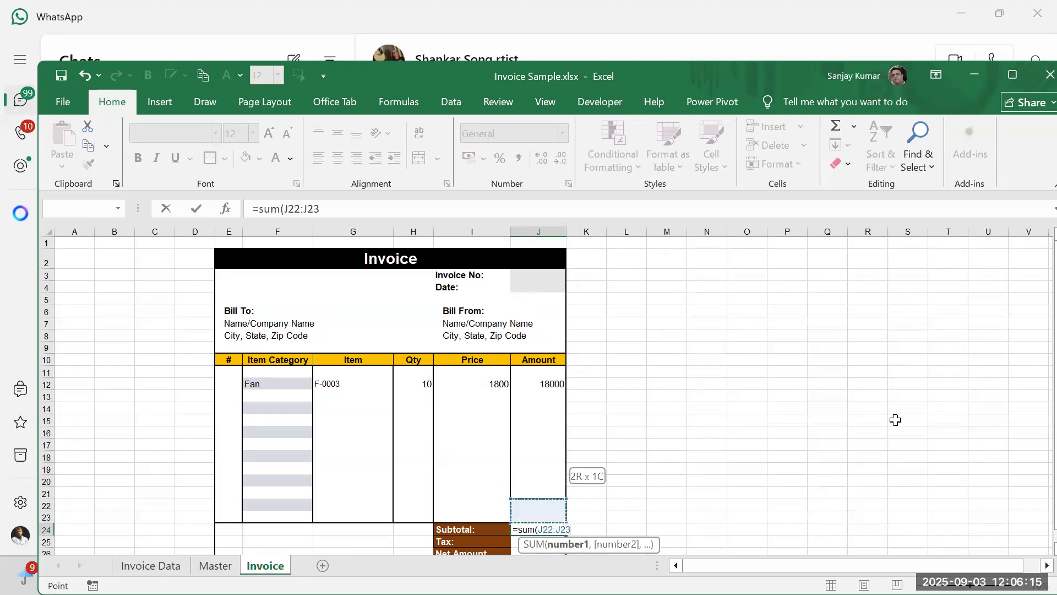
key(shift+Up)
key(shift+Up)
key(shift+Up)
key(shift+Up)
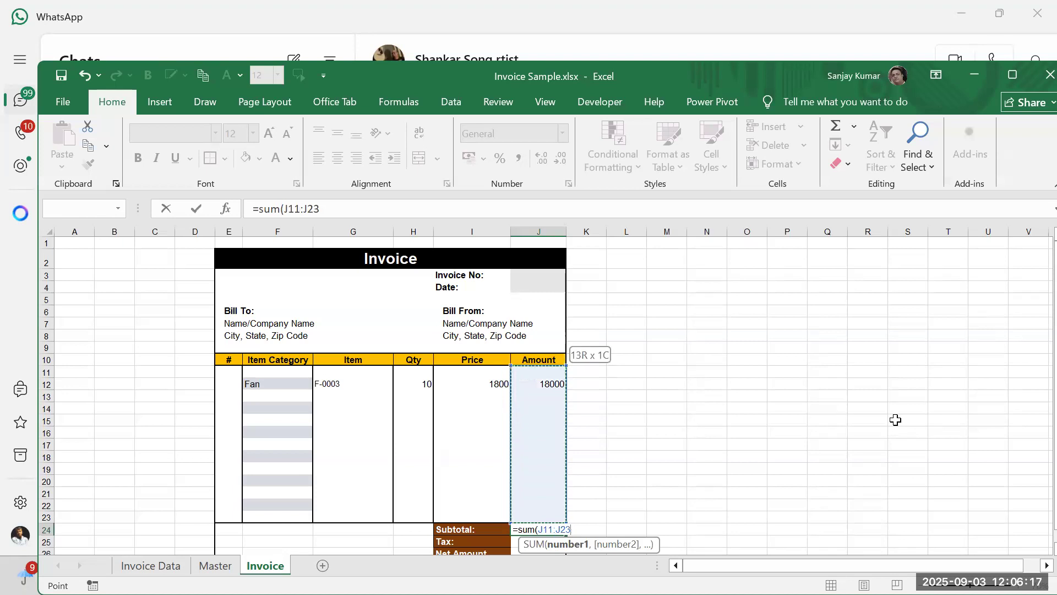
text())
key(Return)
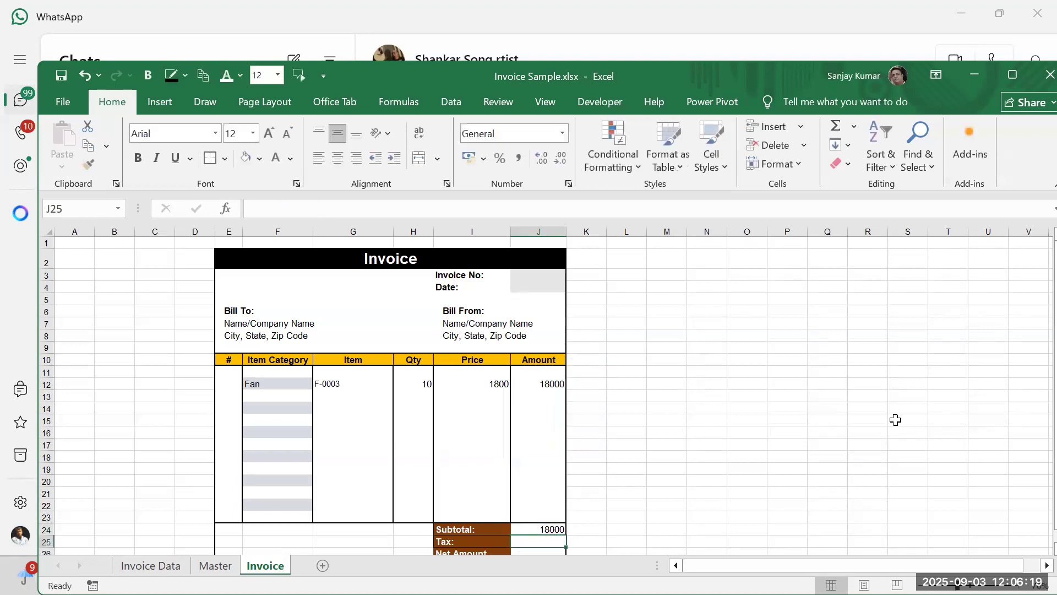
Step: Calculate the tax in cell J25 as 18% of the subtotal with the formula =J24*18%
key(Up)
key(Down)
text(=)
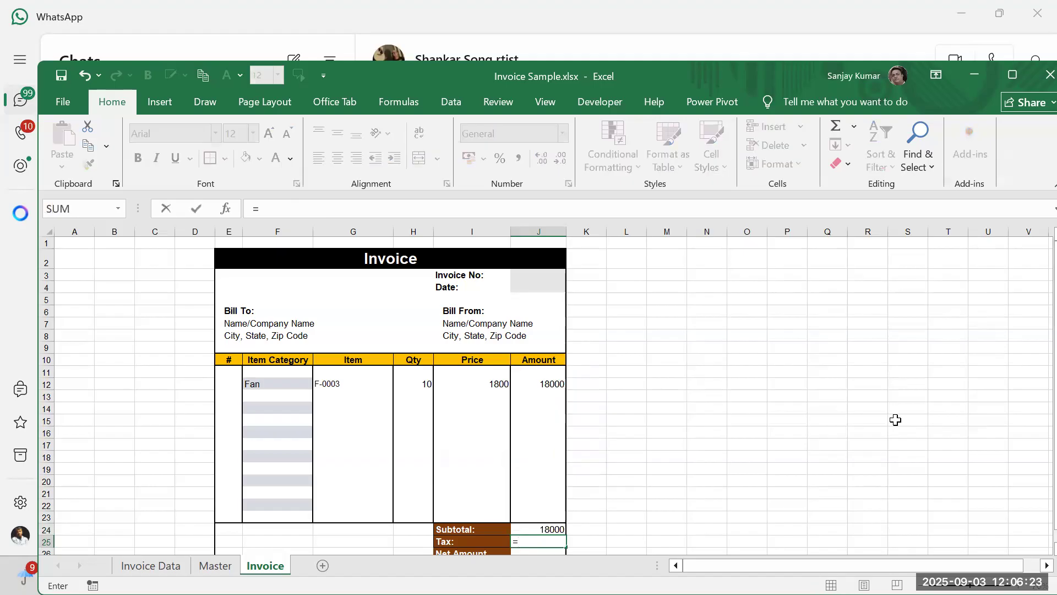
key(Up)
text(*18%)
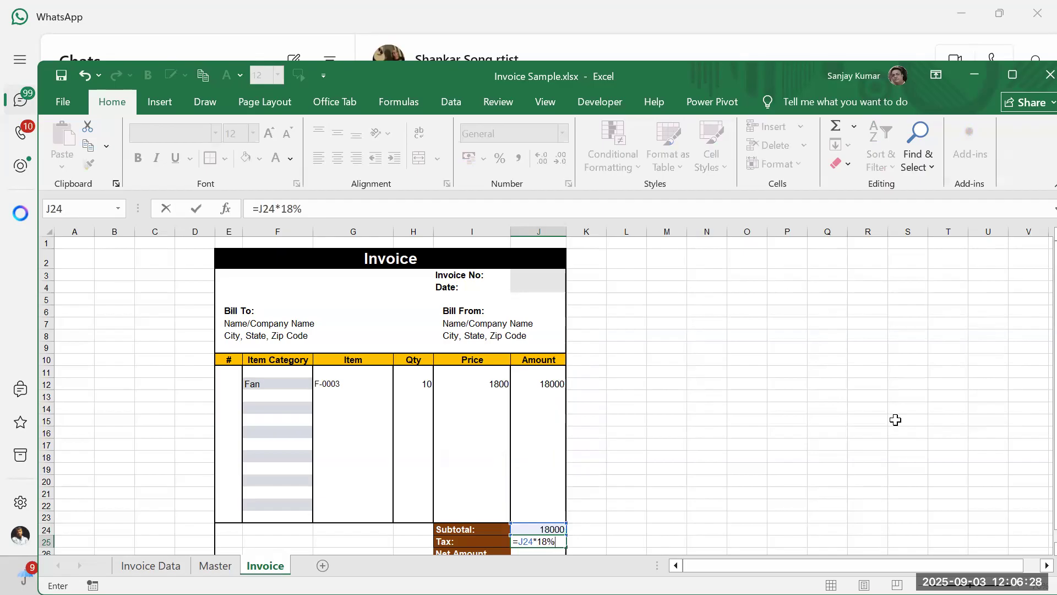
key(Return)
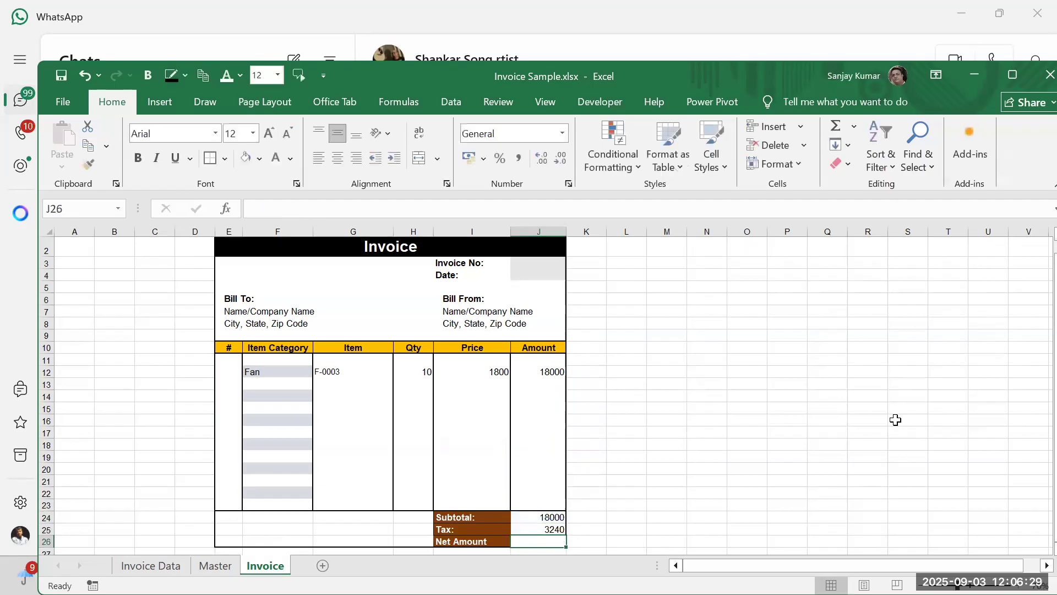
Step: Calculate the net amount in cell J26 by adding subtotal and tax with the formula =J24+J25
text(=)
key(Up)
key(Up)
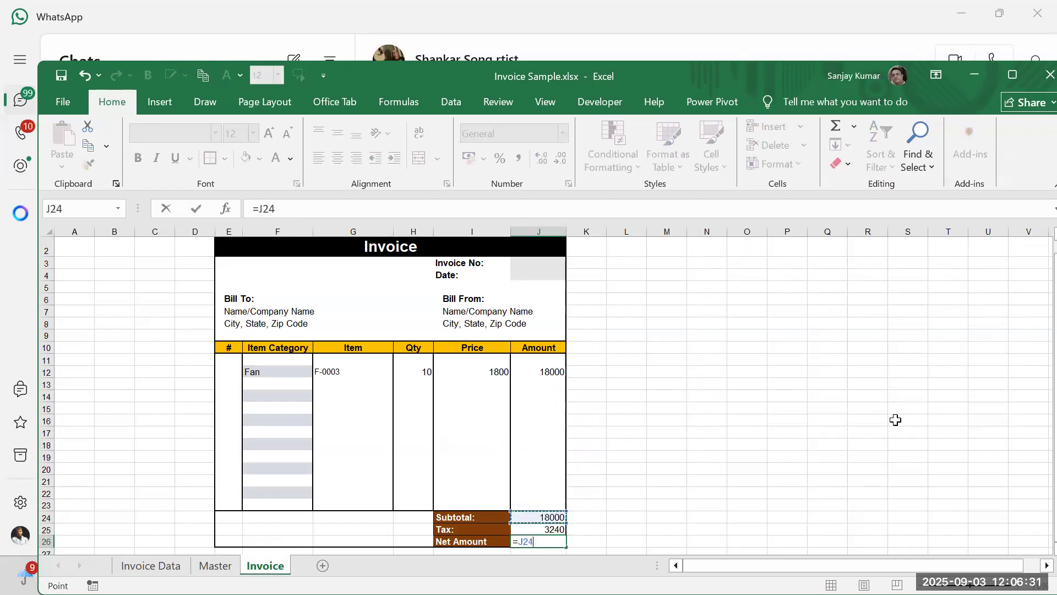
text(+)
key(Up)
key(Return)
Step: Format the net amount in cell J26 with thousands separators and no decimal places
key(Up)
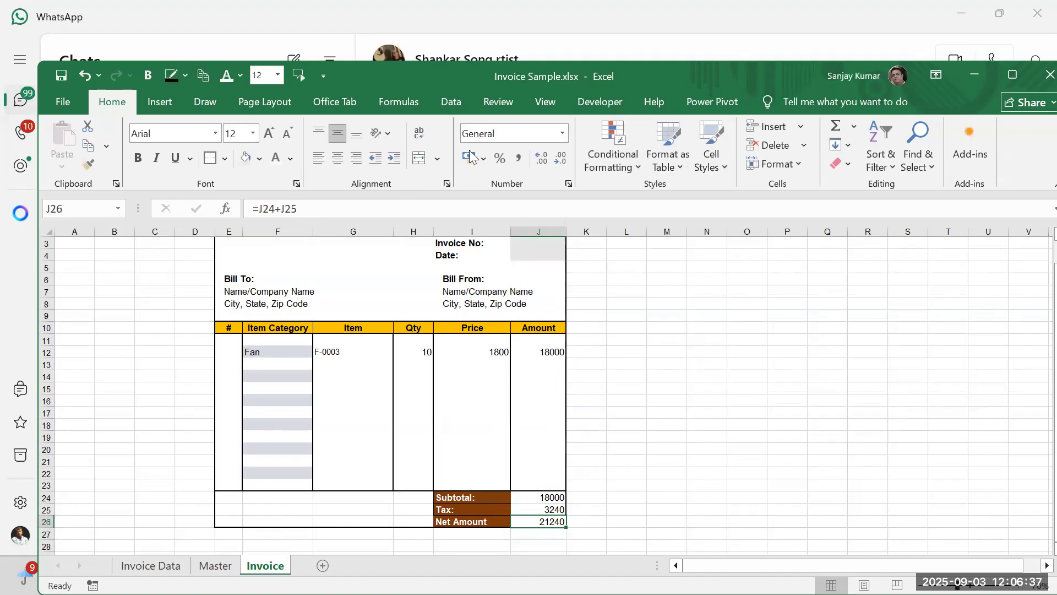
click(521, 158)
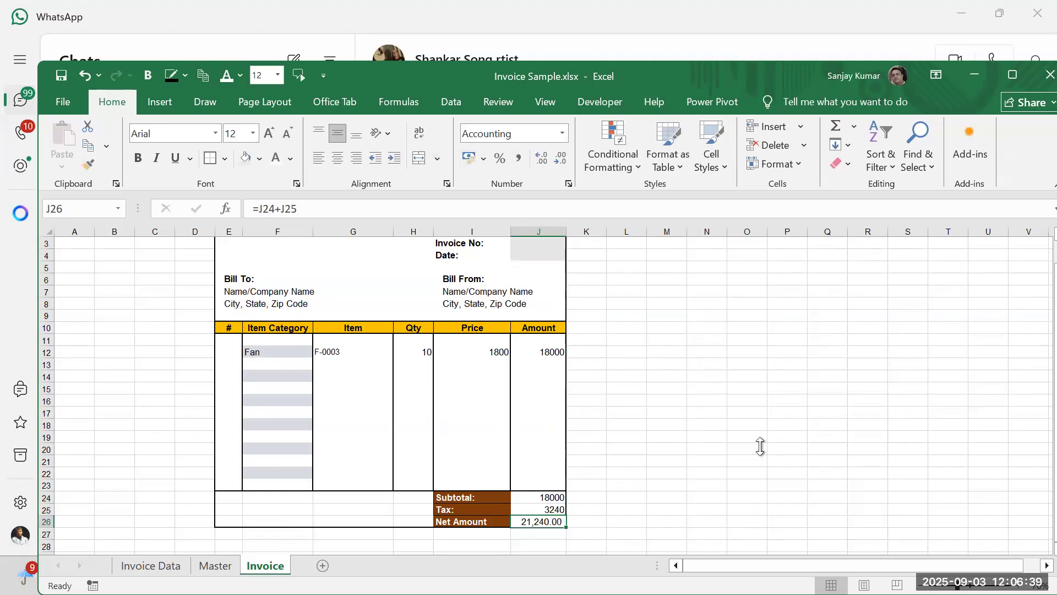
click(560, 159)
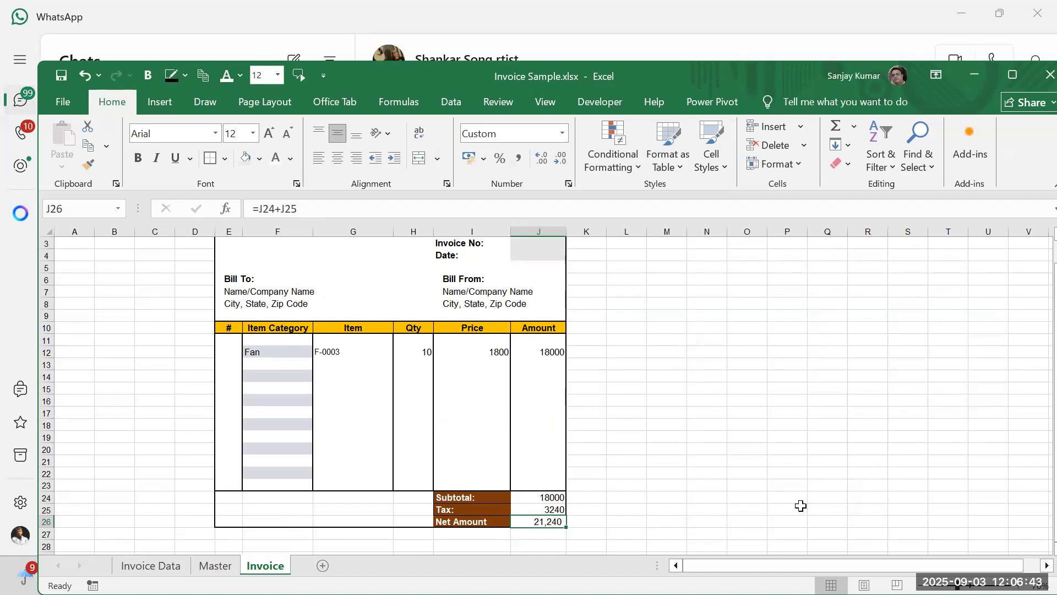
Step: Enter serial number 1 in cell E12 for the fan line of the invoice
click(289, 356)
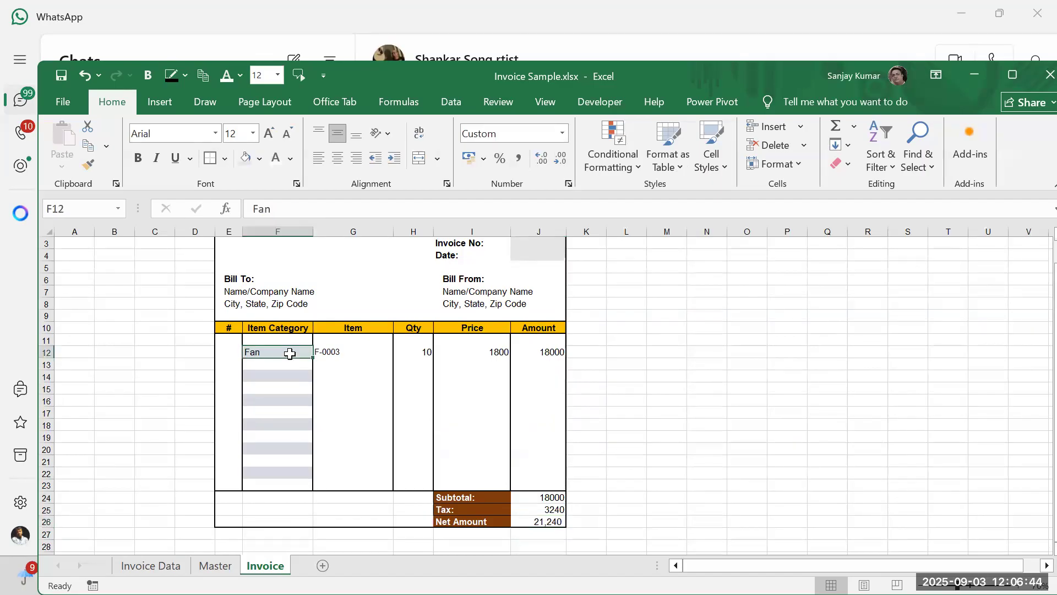
click(234, 354)
text(1)
key(Return)
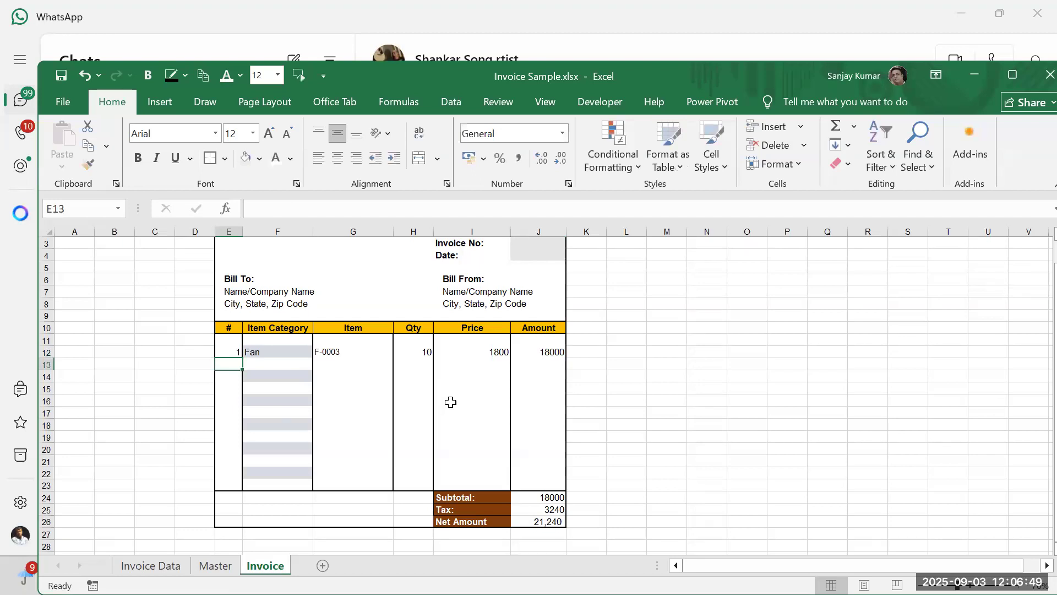
Step: Widen the workbook window and enlarge the view of the invoice
scroll(450, 402, up, 1)
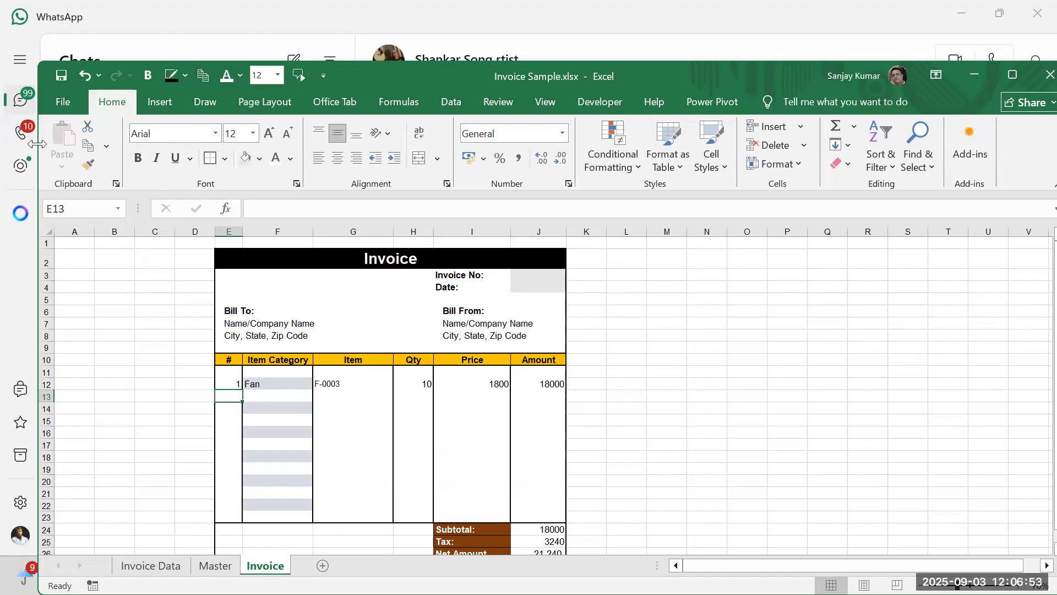
drag(37, 144, 9, 143)
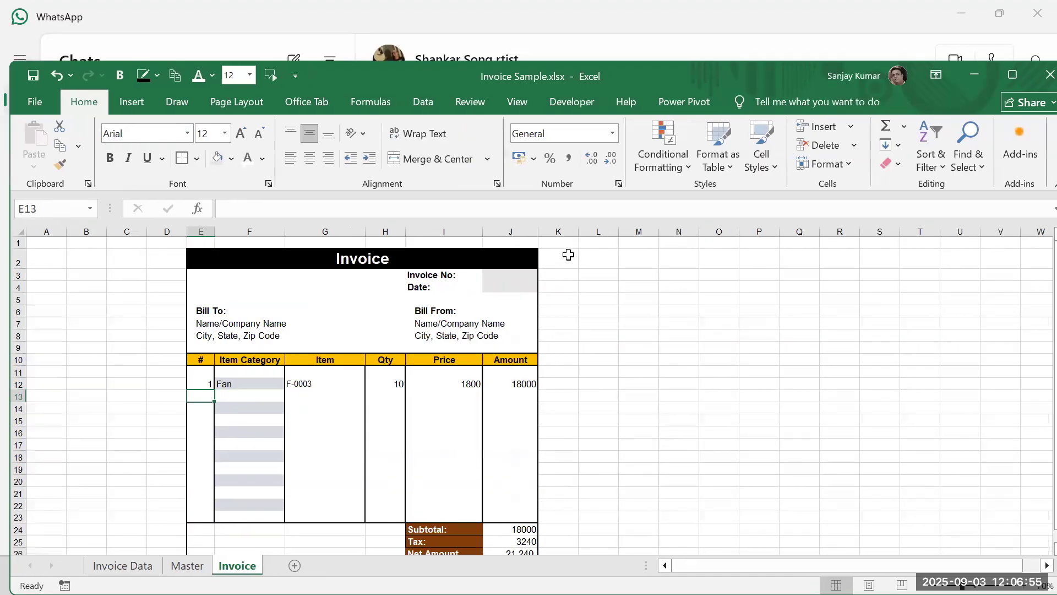
scroll(712, 269, up, 1)
click(810, 342)
Step: Look at the Data Validation commands available for the Item Category cell F12, without applying any
click(326, 377)
click(373, 372)
click(319, 375)
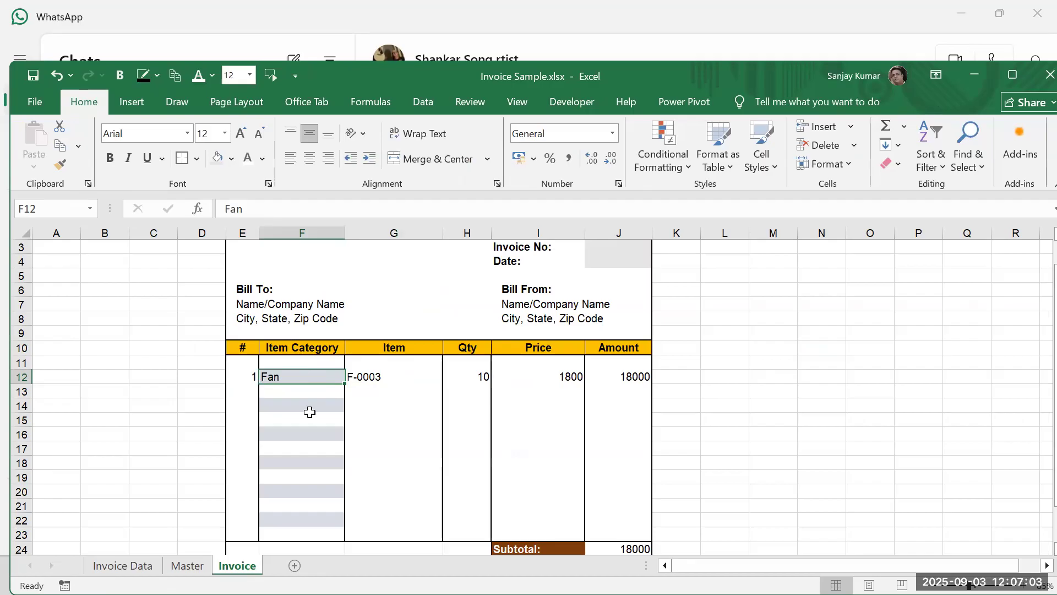
click(433, 108)
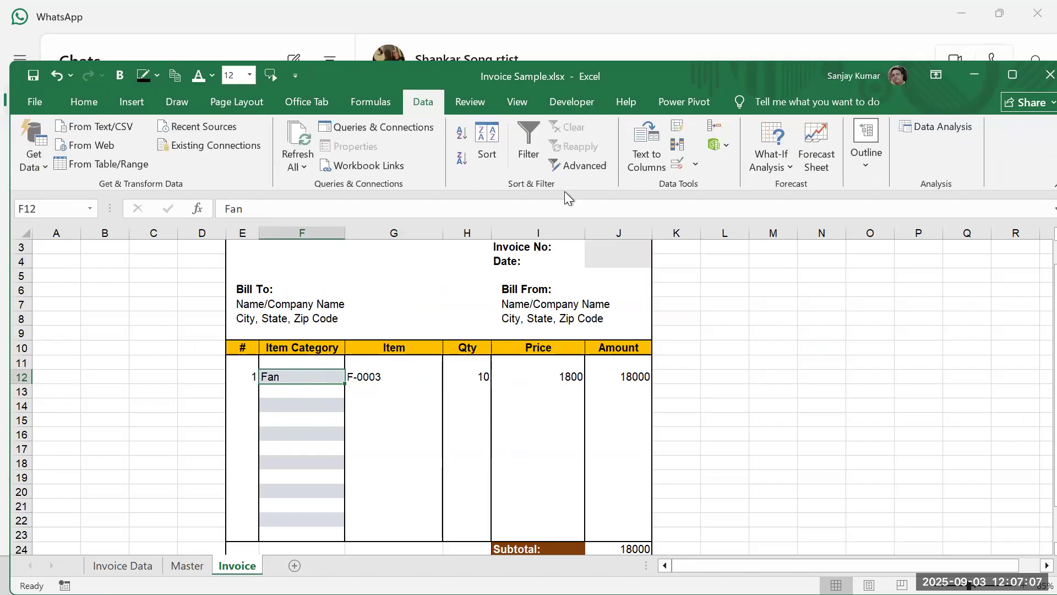
click(695, 167)
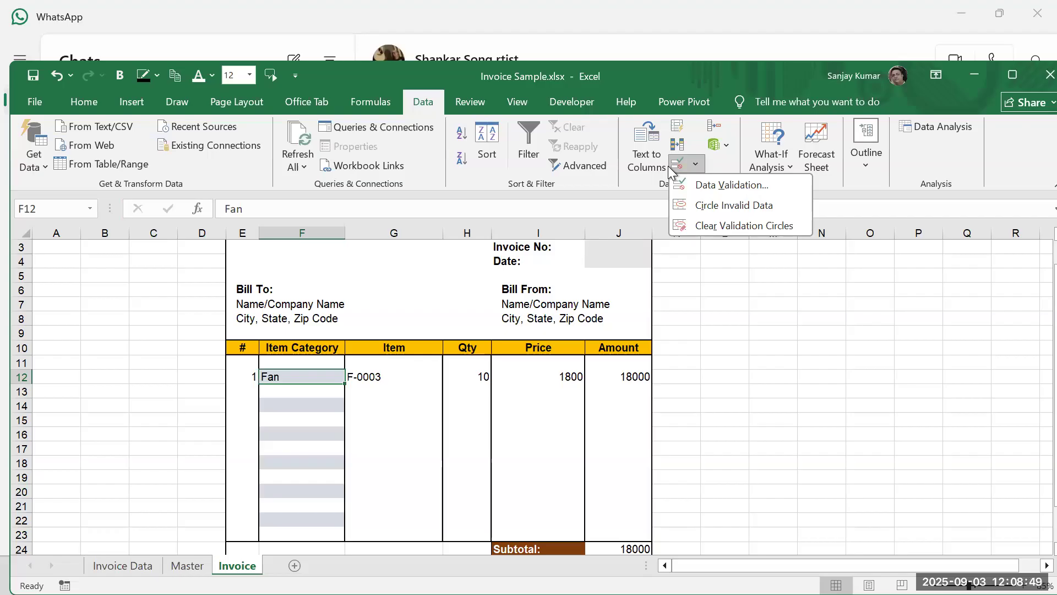
click(669, 167)
click(298, 372)
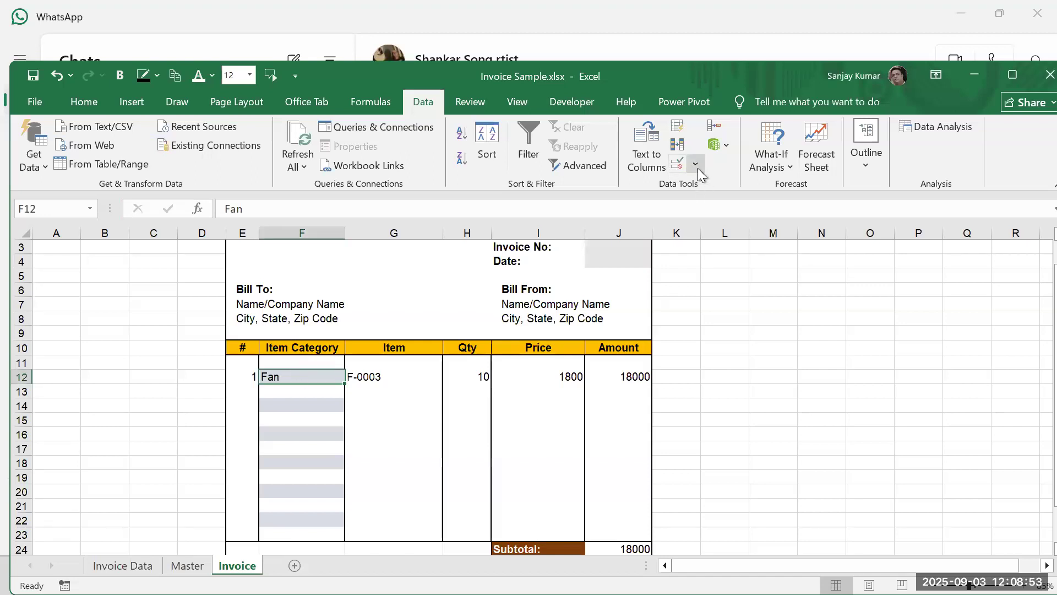
Step: Enter the note "Data Validation (List)" in cell A4 of the Invoice sheet
click(61, 264)
text(Data)
text( Val)
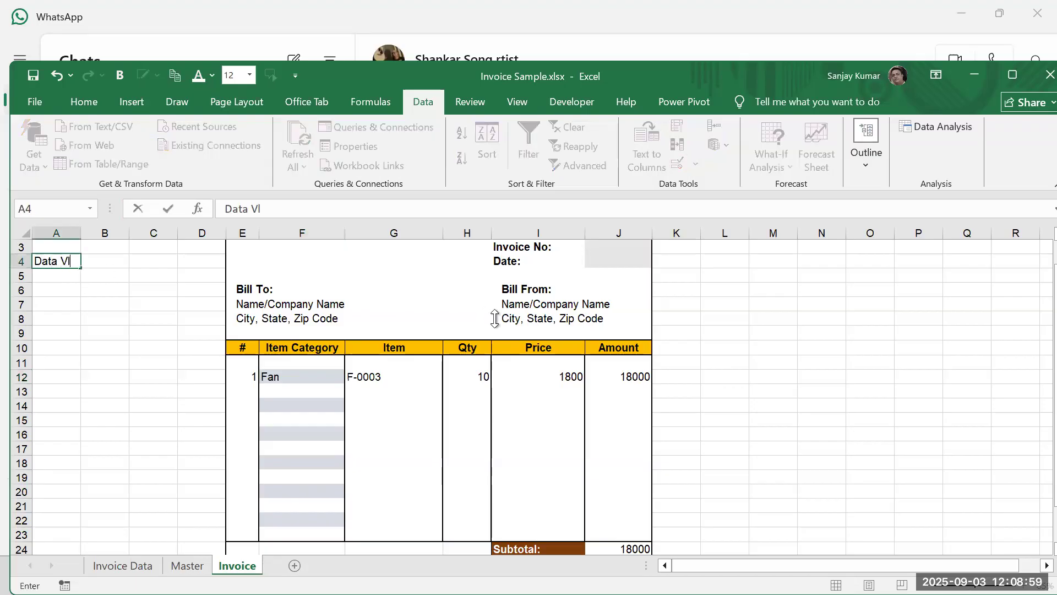
text(idation)
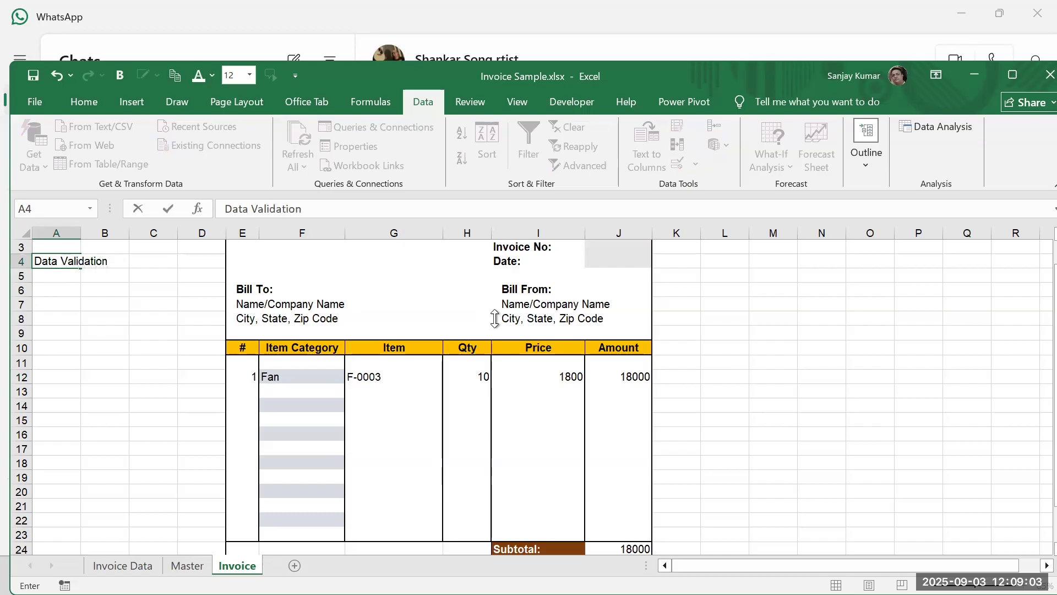
text( (List))
key(Return)
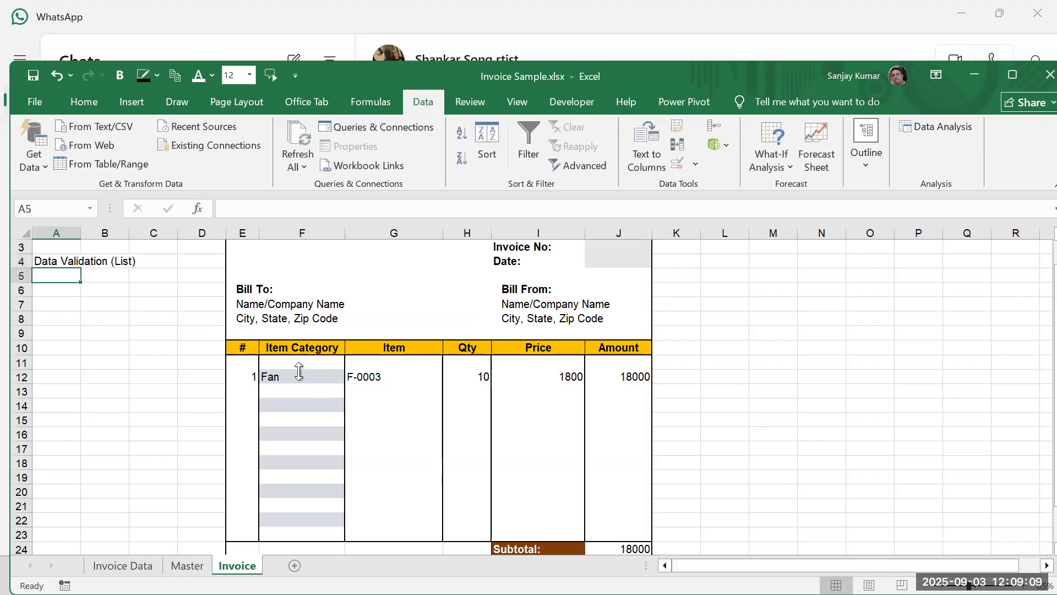
Step: Apply List data validation to Item Category cell F12, using the Master sheet's category range =Master!$B$2:$B$7 as the source
click(299, 377)
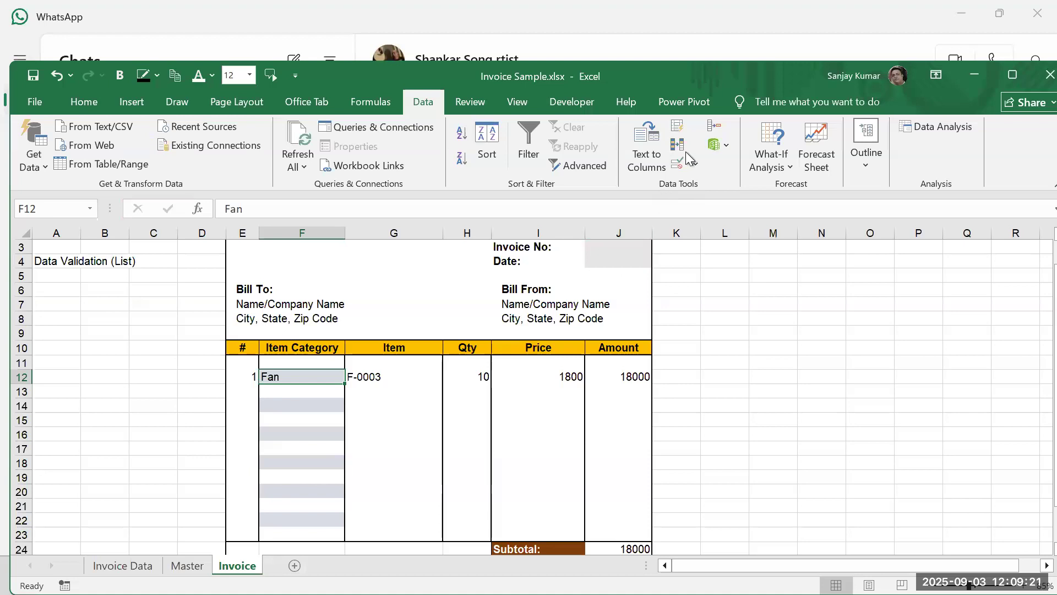
click(695, 163)
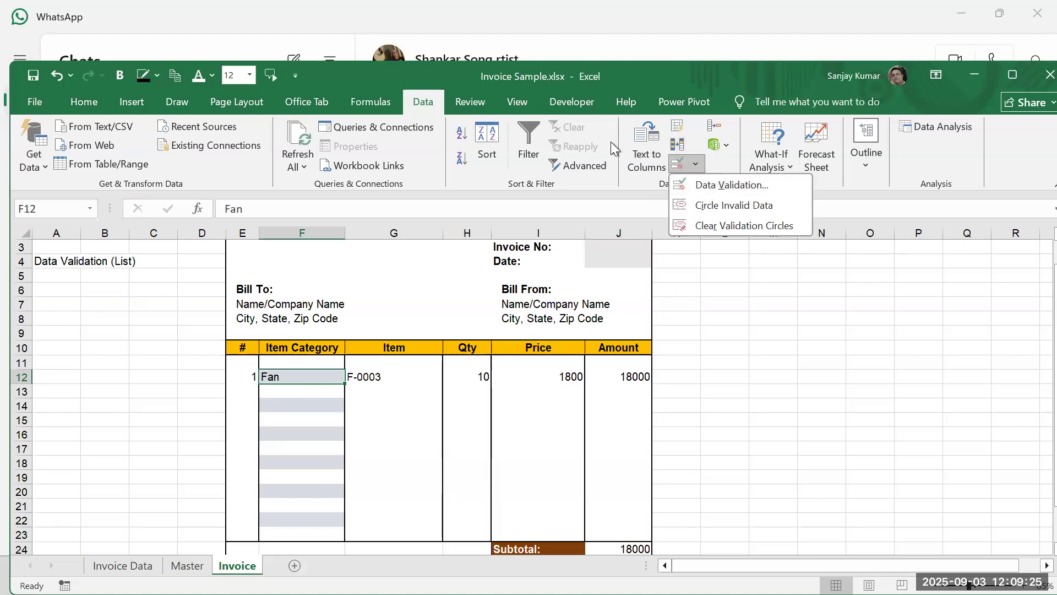
click(739, 186)
click(738, 233)
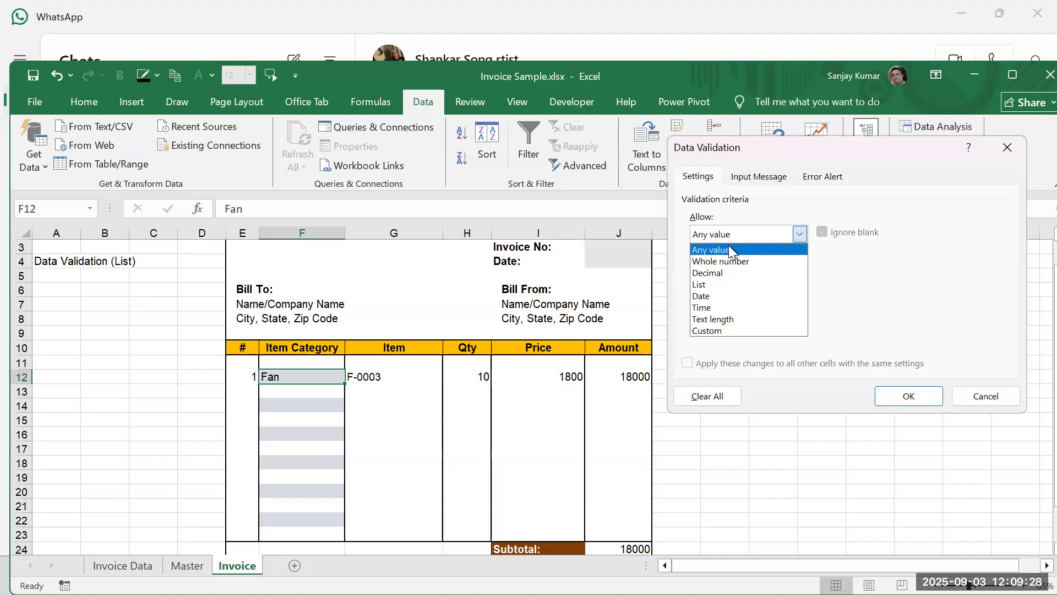
click(704, 285)
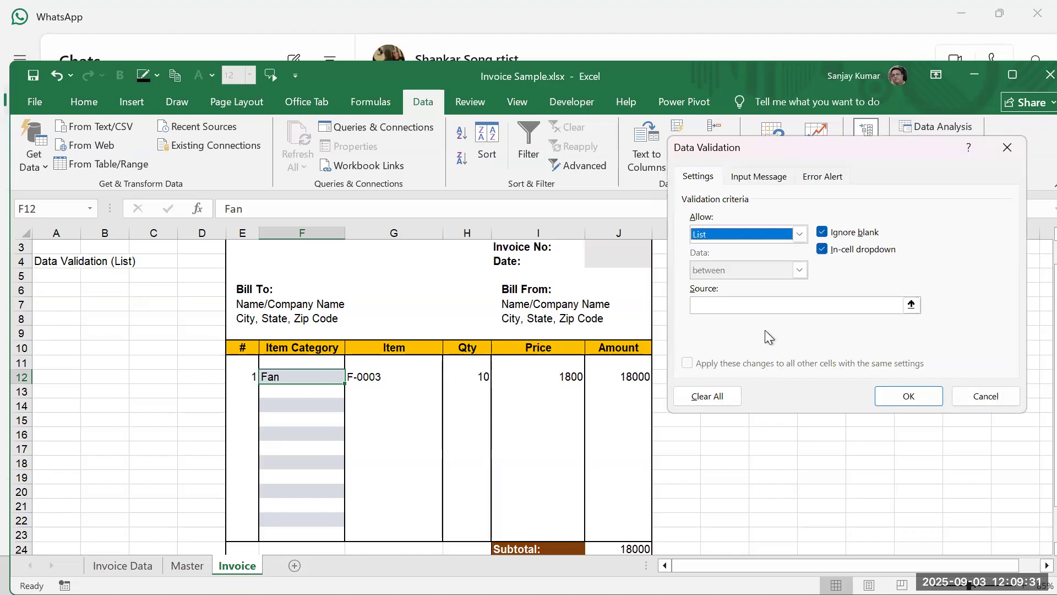
click(709, 308)
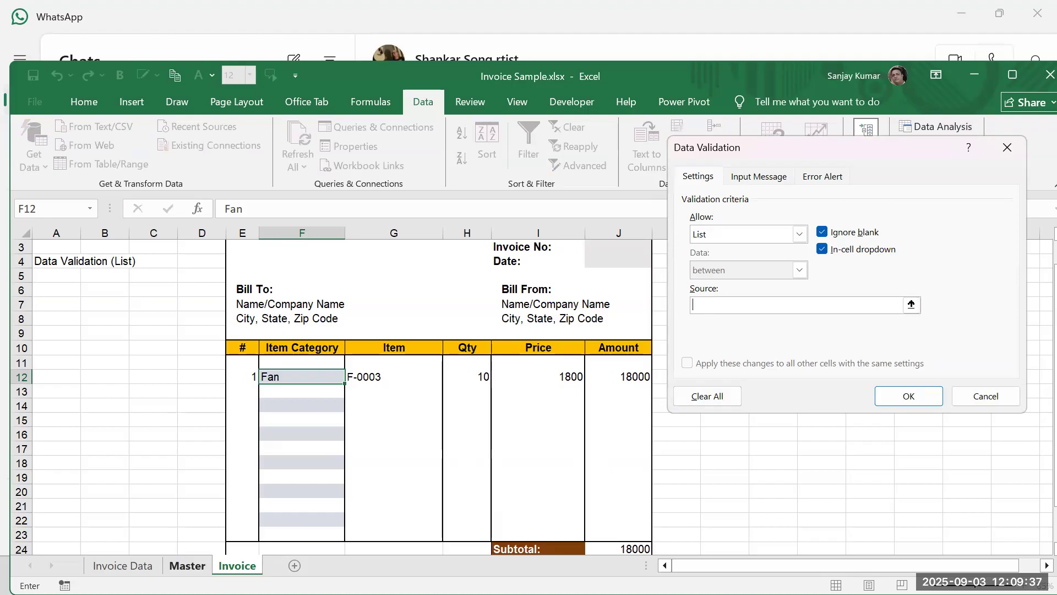
click(187, 566)
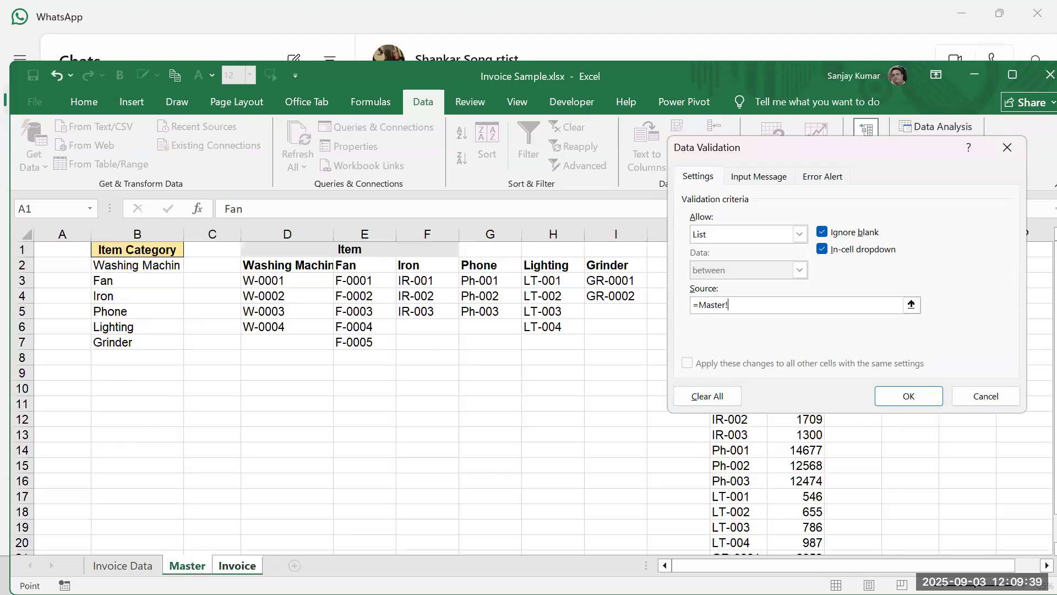
click(126, 271)
drag(125, 271, 116, 341)
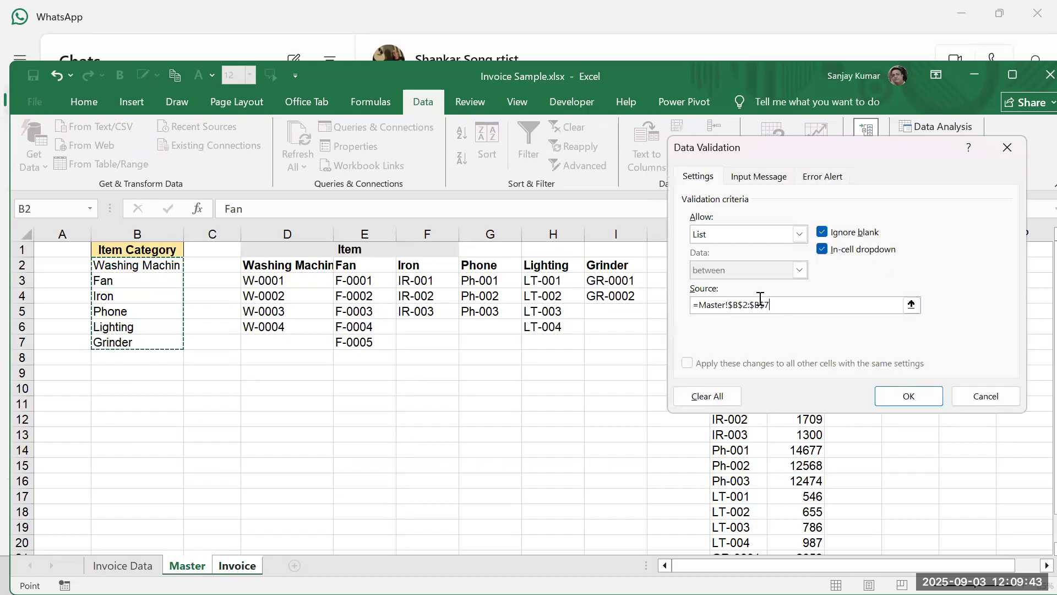
click(910, 396)
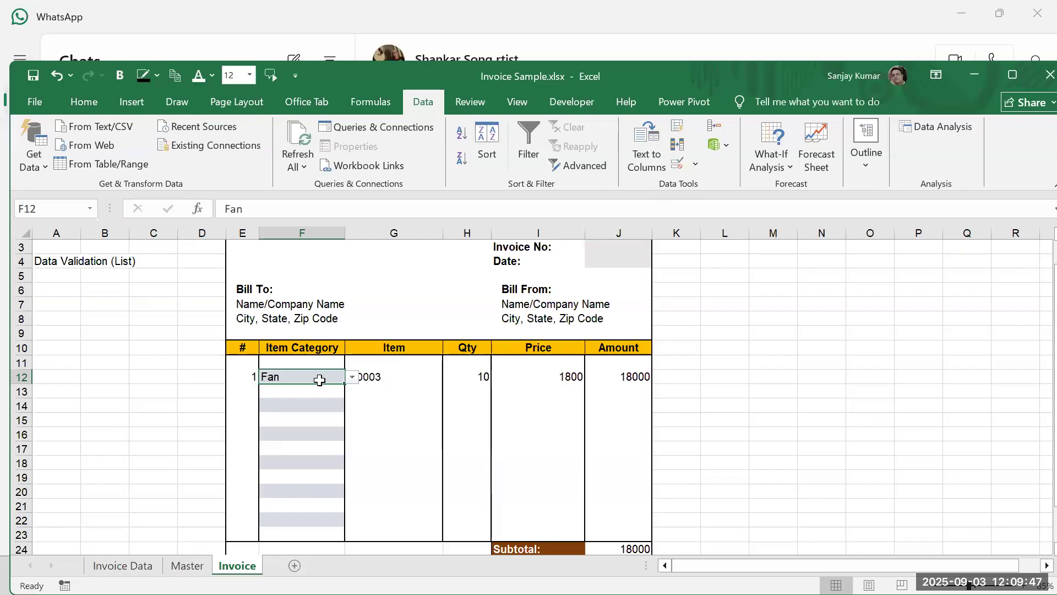
Step: Choose Washing Machin from the category list in cell F12 and widen column F slightly
click(351, 377)
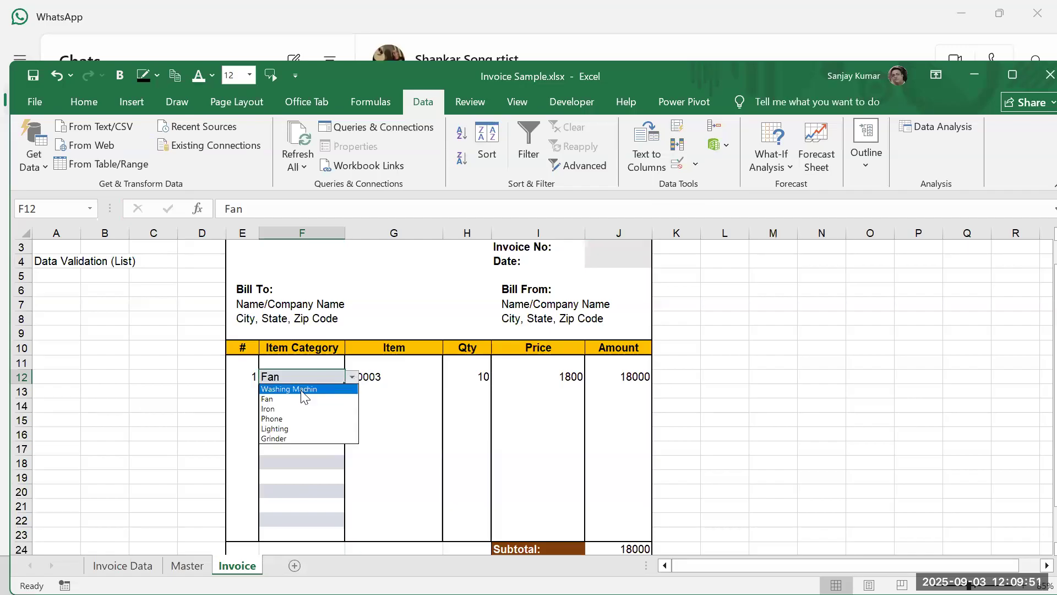
click(303, 390)
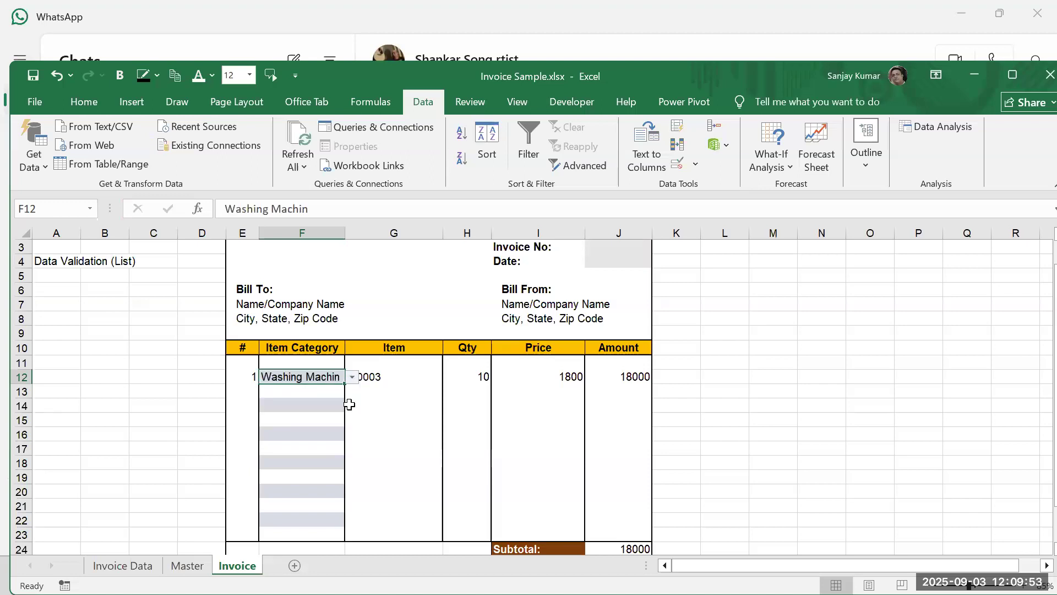
drag(346, 233, 355, 233)
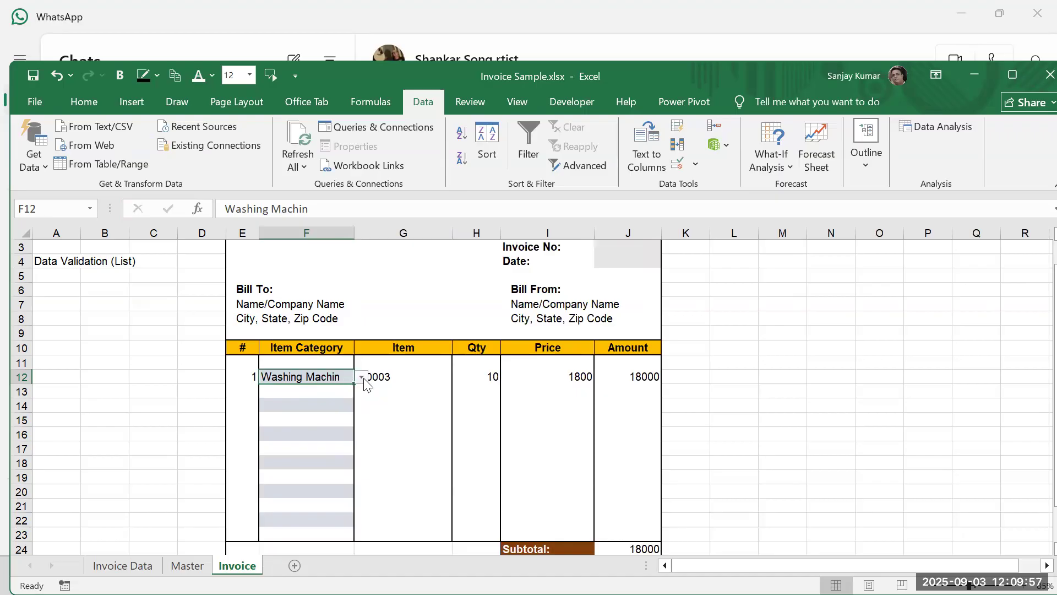
Step: Choose Fan from the category list in cell F12
click(362, 377)
click(301, 397)
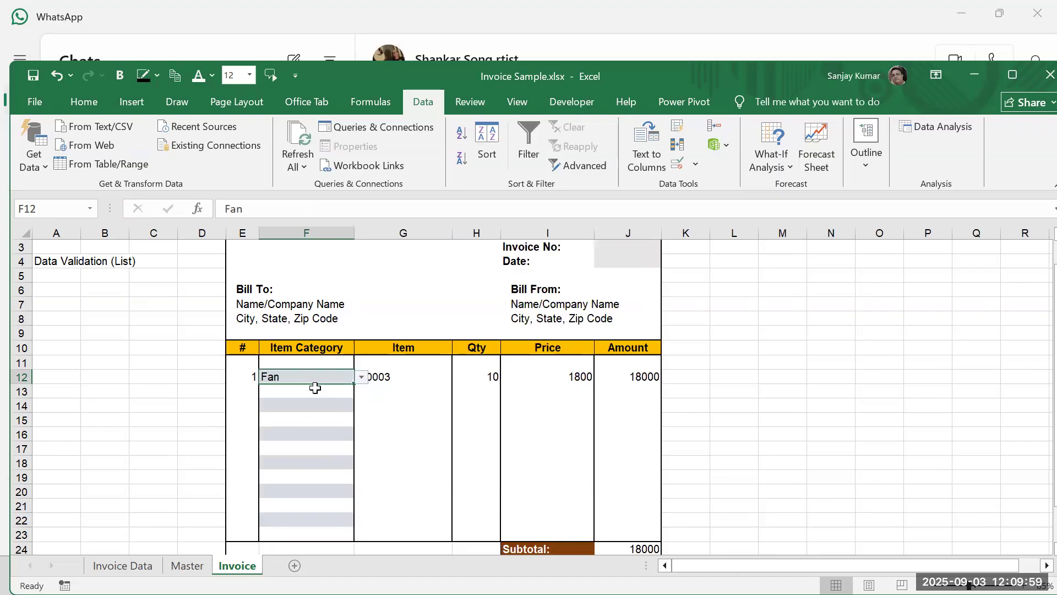
Step: Copy the Item Category drop-down cell F12 to cells F14, F16, F18, F20 and F22
key(ctrl+c)
click(347, 406)
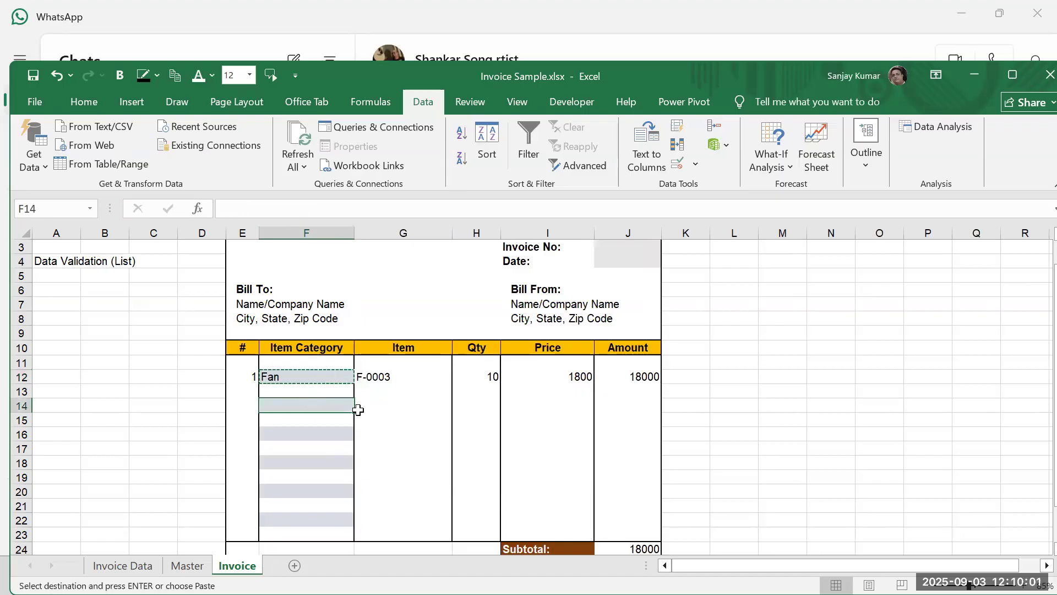
click(287, 433)
key(ctrl+v)
click(313, 463)
key(ctrl+v)
click(311, 492)
key(ctrl+v)
click(315, 519)
key(ctrl+v)
Step: Clear the category entries from F12:F22 while keeping the drop-down lists
drag(302, 377, 306, 519)
key(Delete)
click(818, 435)
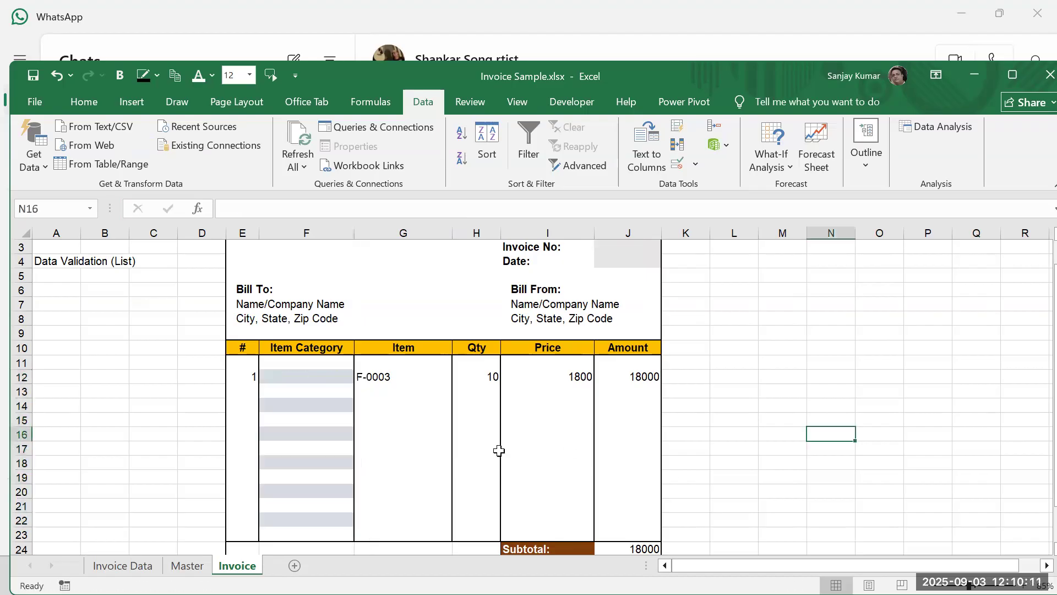
Step: Choose Phone in F14, Iron in F12 and Lighting in F16 from the Item Category drop-down lists
click(335, 408)
click(360, 408)
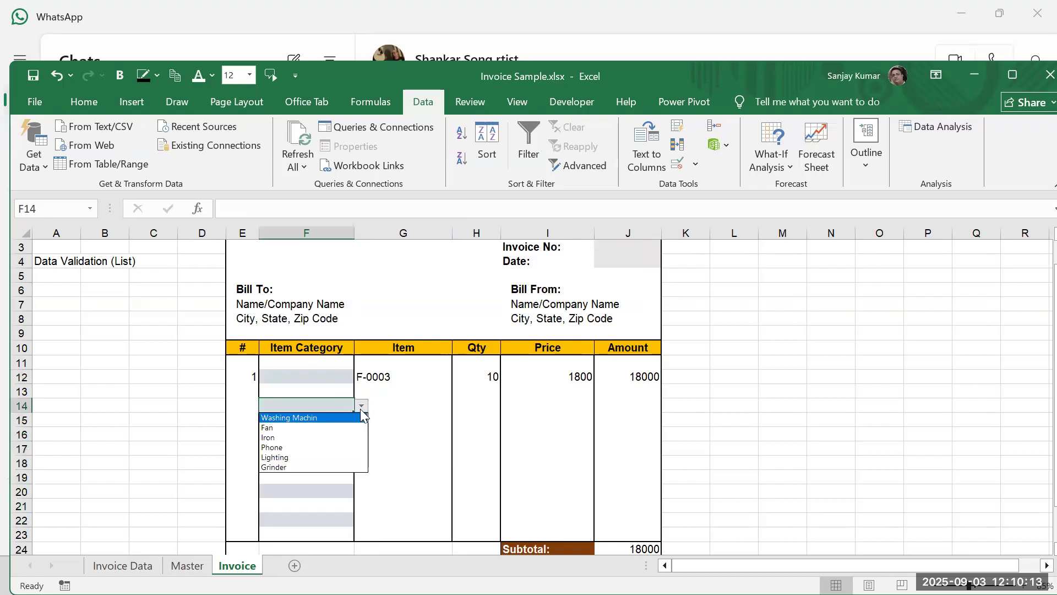
click(279, 449)
click(352, 378)
click(362, 377)
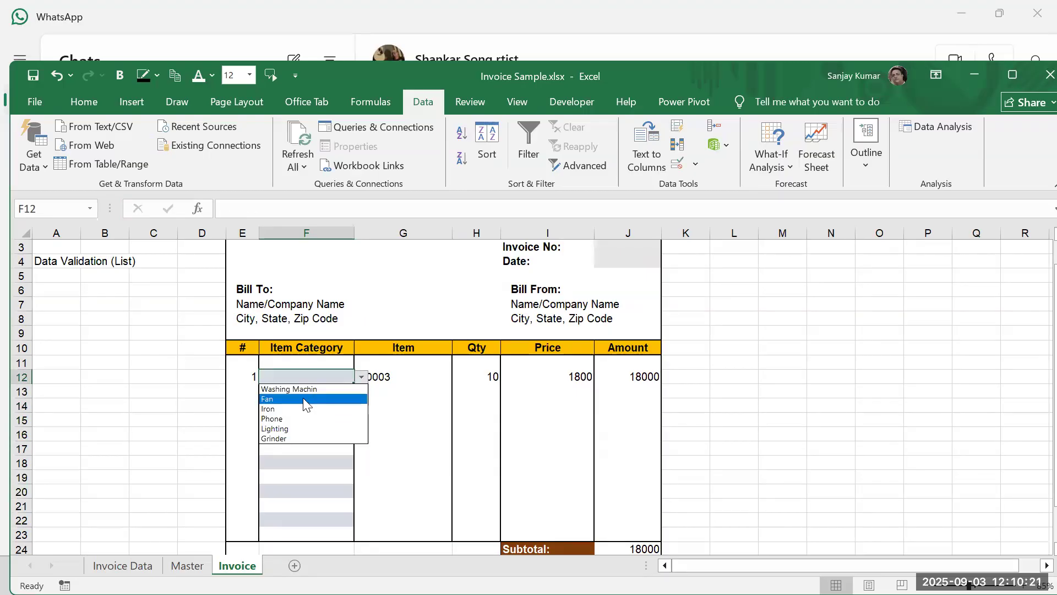
click(287, 411)
click(352, 435)
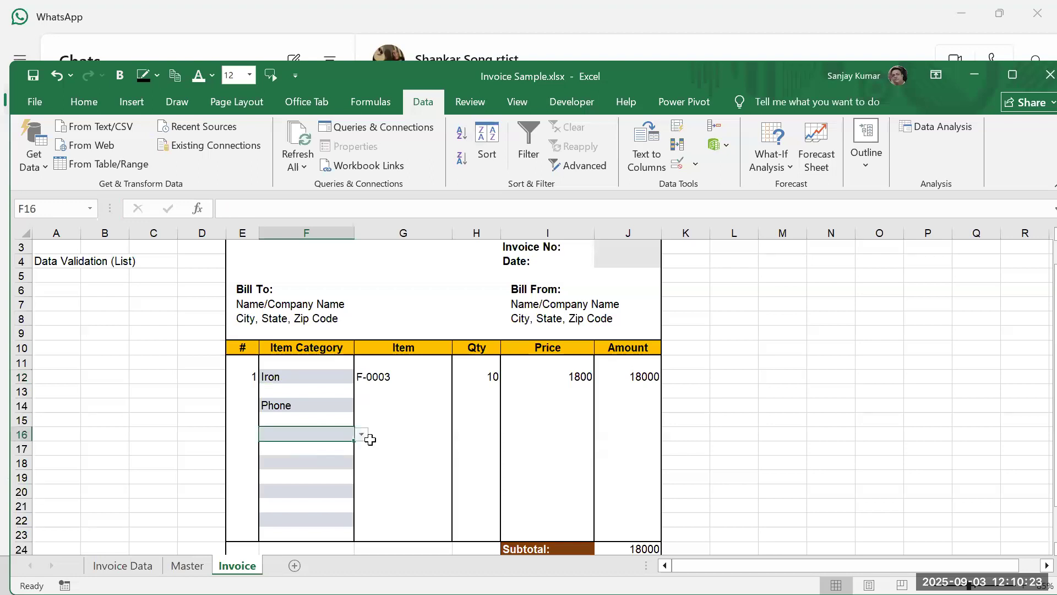
click(362, 435)
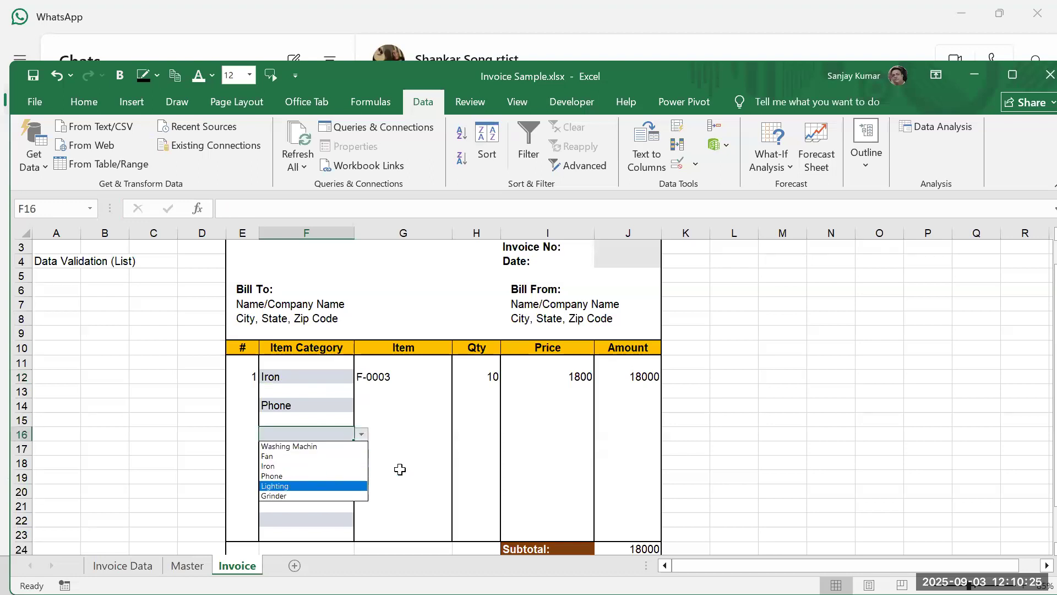
click(294, 484)
Step: Compare invoice cells F12 and G12 with the Iron item codes in F3:F5 of the Master sheet, and look at the Invoice Data sheet
click(314, 377)
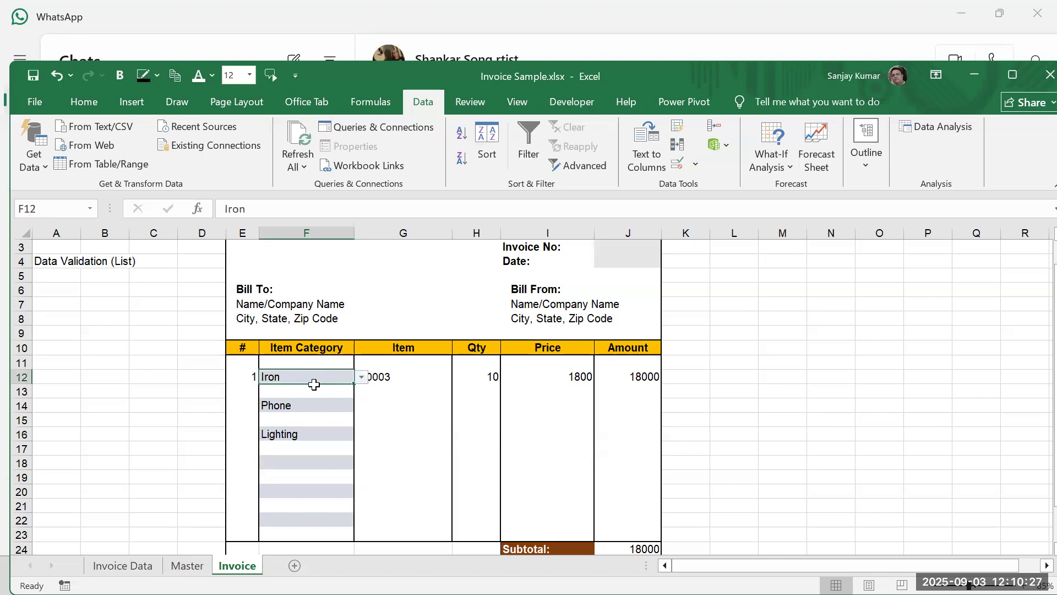
click(376, 377)
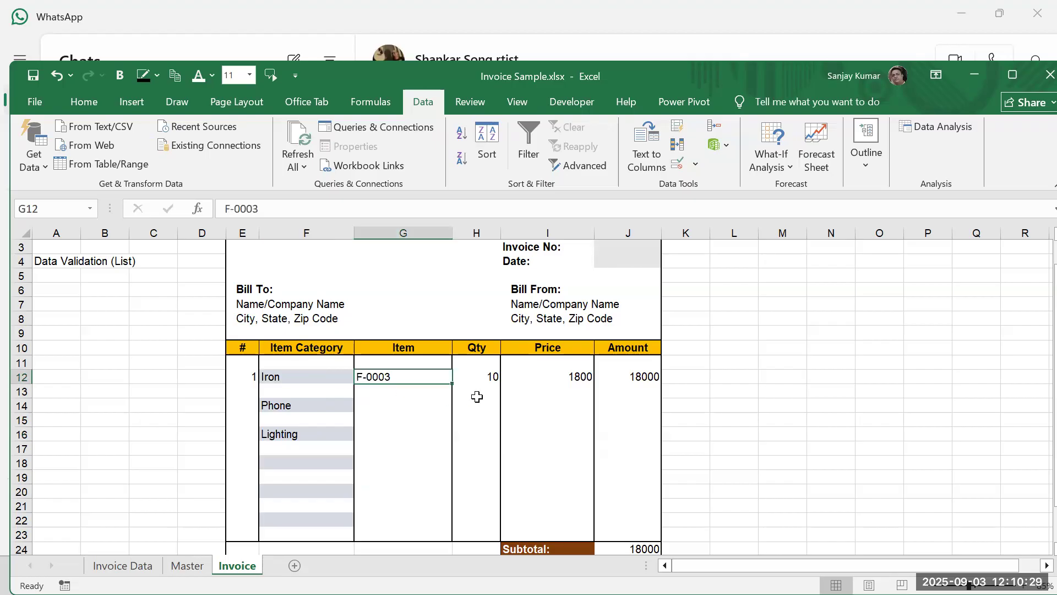
click(311, 377)
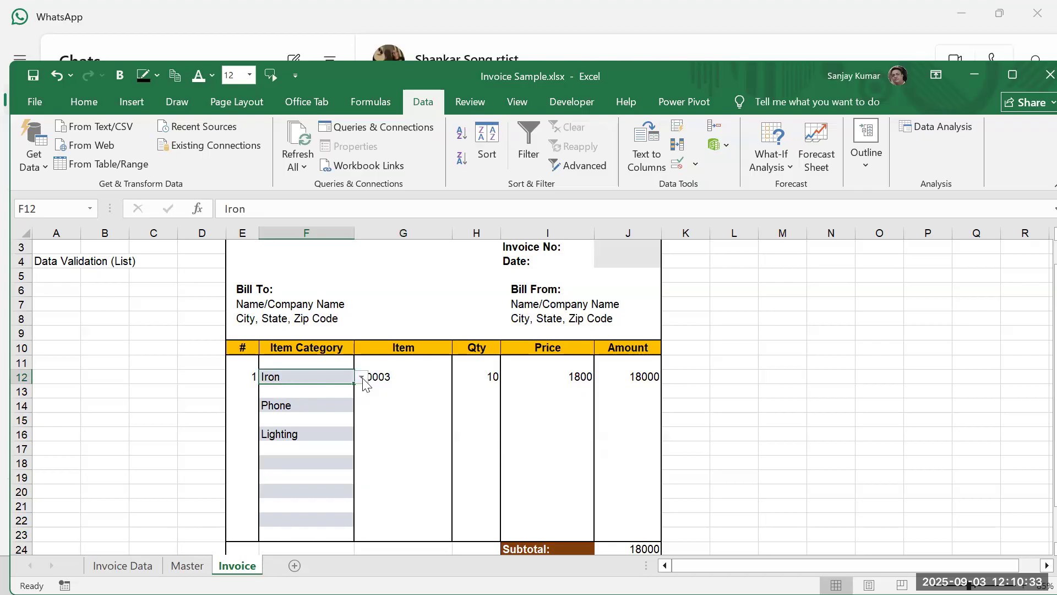
click(387, 376)
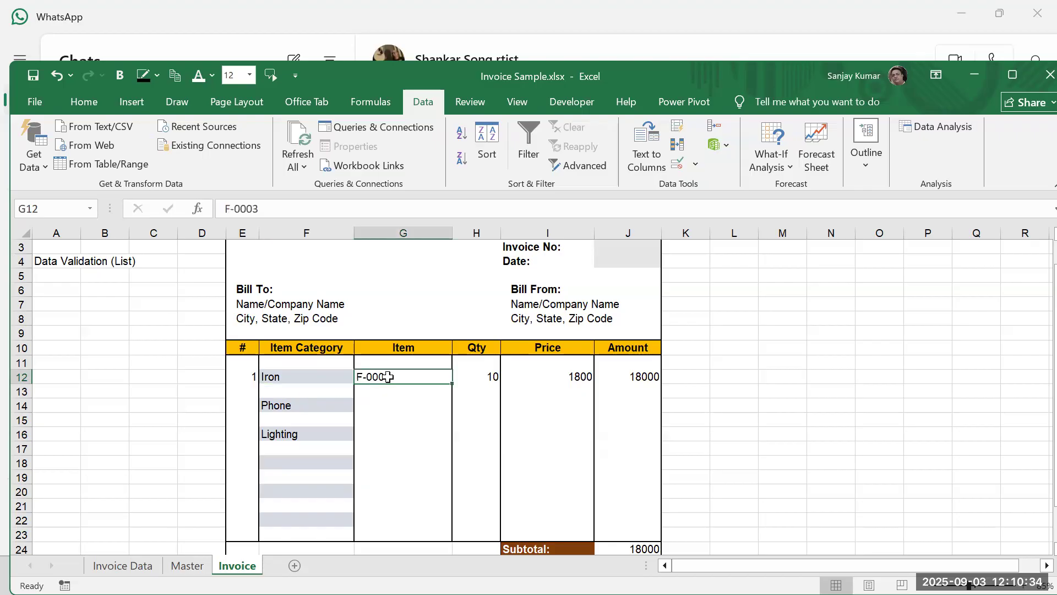
click(182, 567)
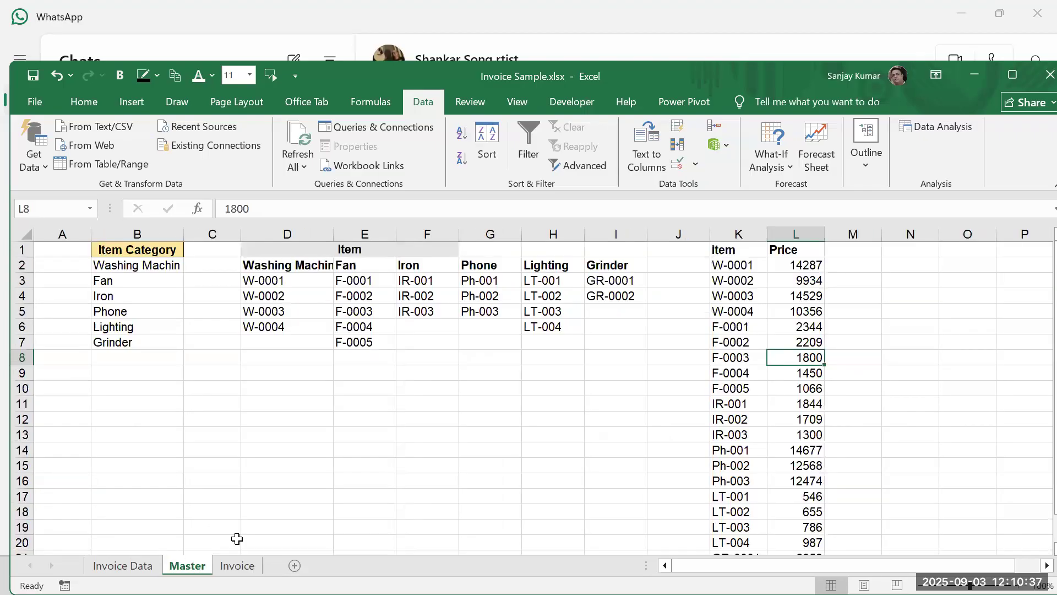
drag(418, 287, 423, 311)
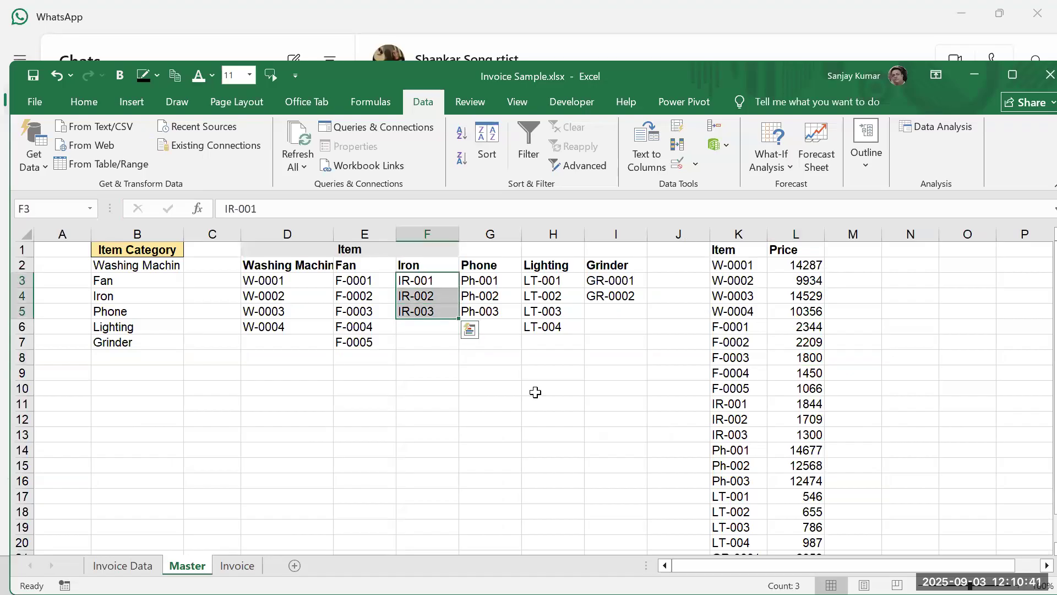
click(237, 566)
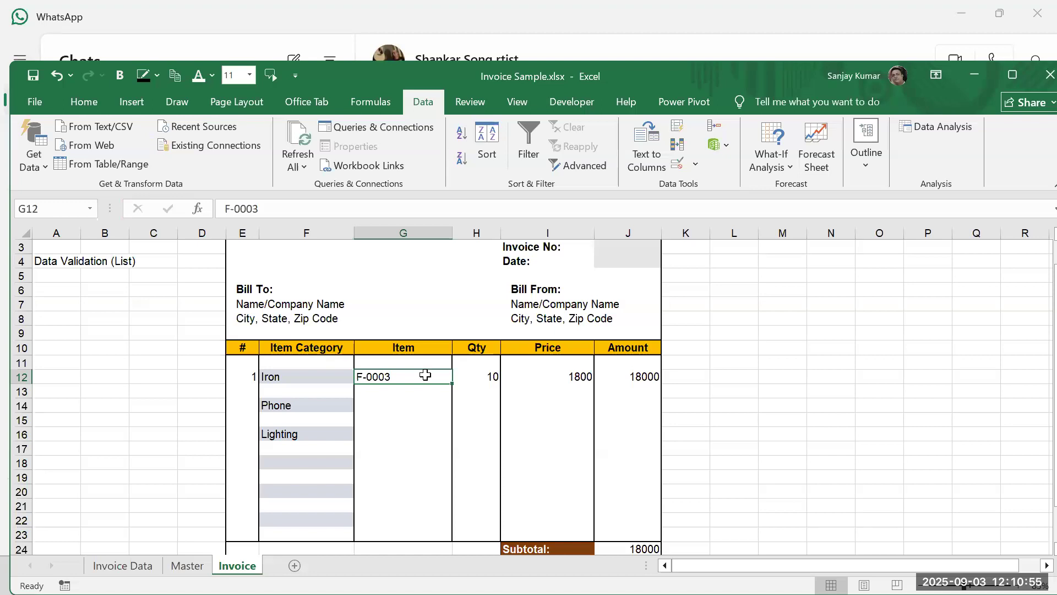
click(188, 566)
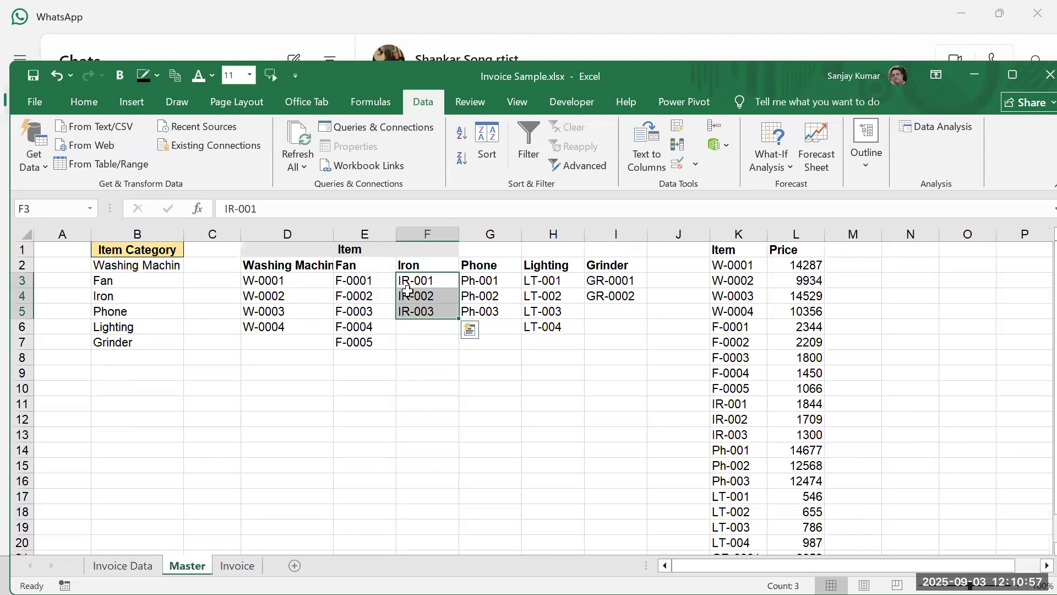
drag(417, 281, 418, 310)
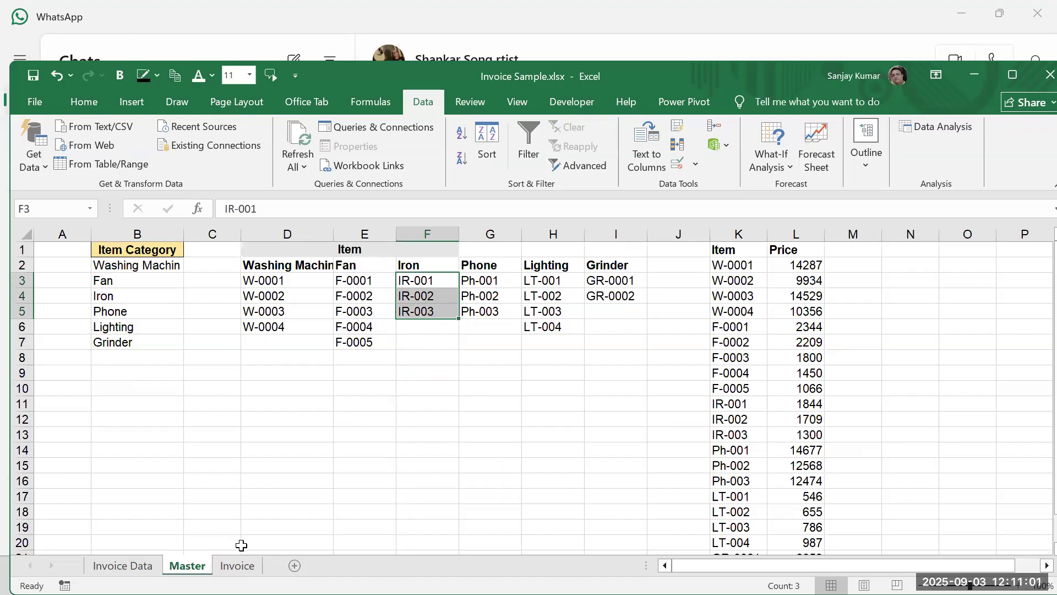
click(329, 394)
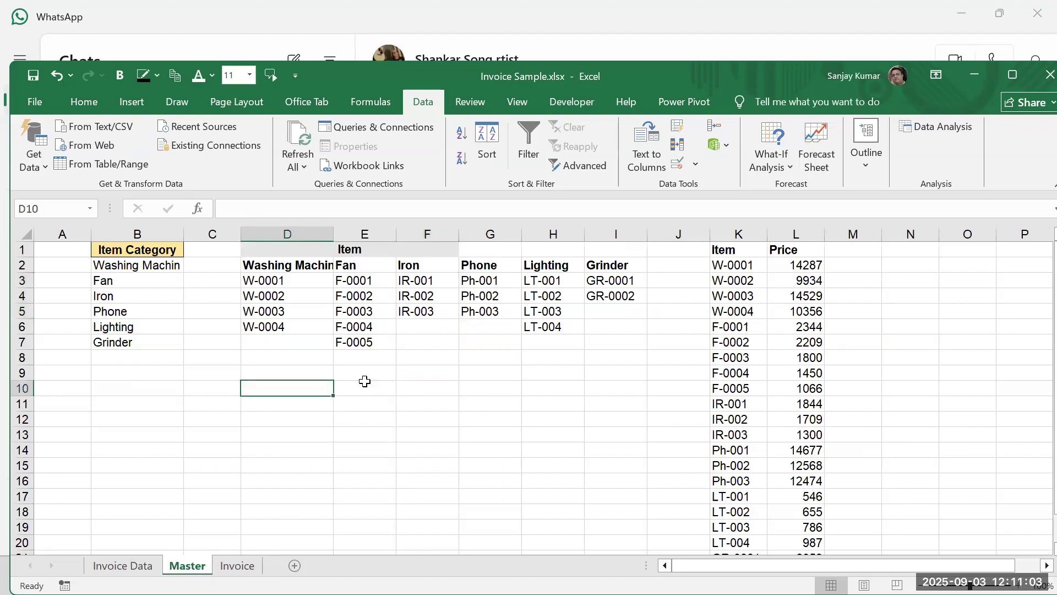
click(122, 567)
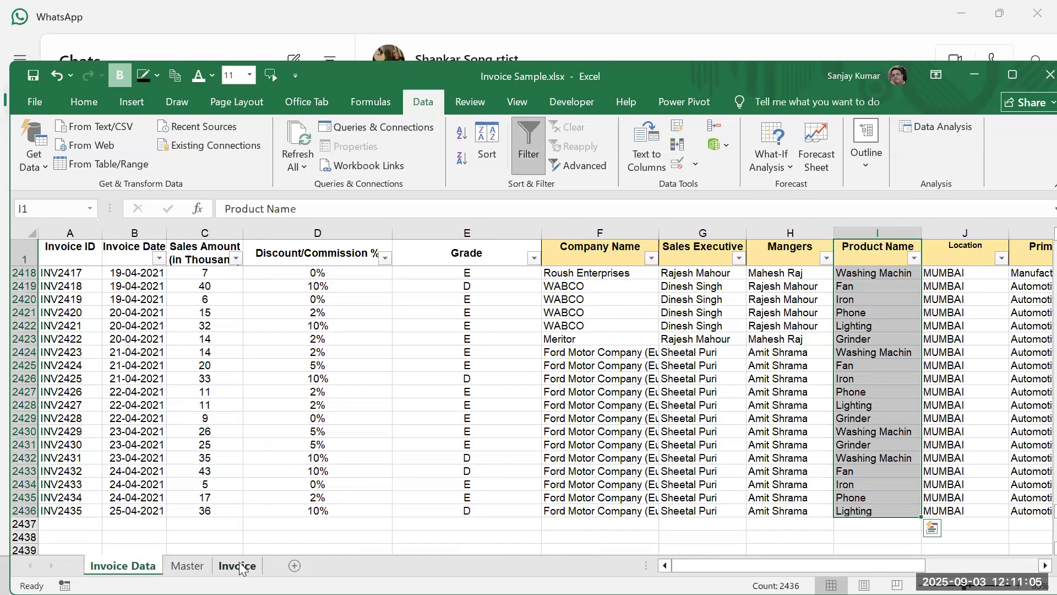
click(241, 566)
click(312, 377)
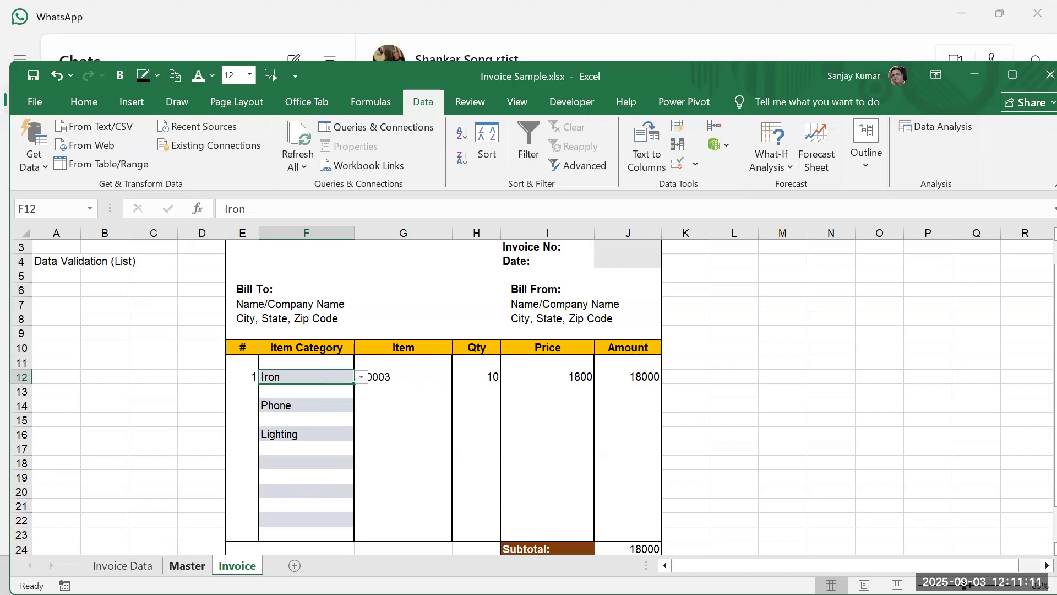
Step: Name the category range B2:B7 on the Master sheet Item
click(187, 566)
drag(142, 267, 135, 344)
click(57, 210)
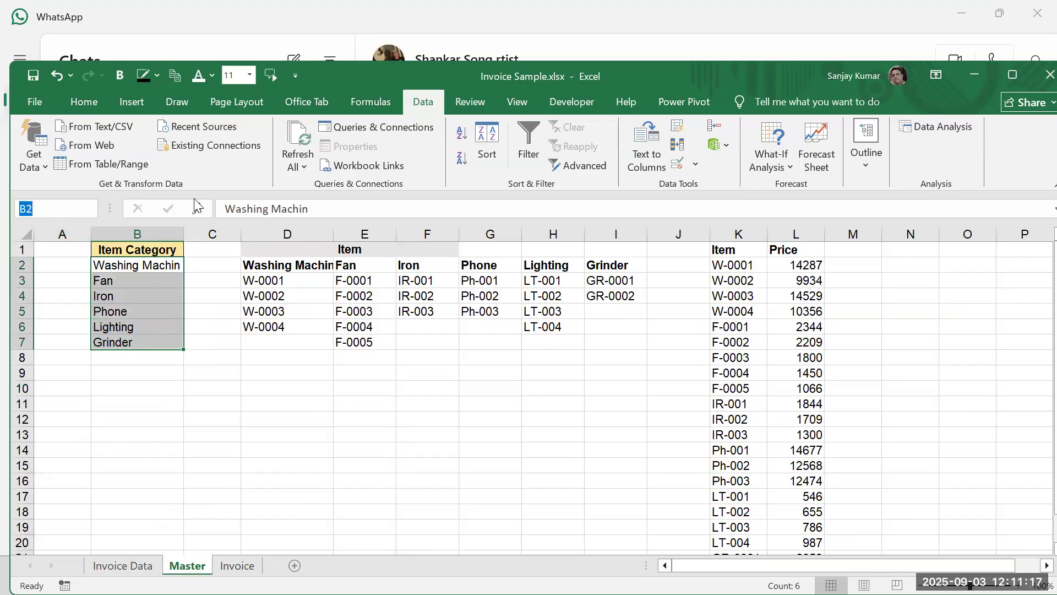
text(Item)
key(Return)
click(292, 402)
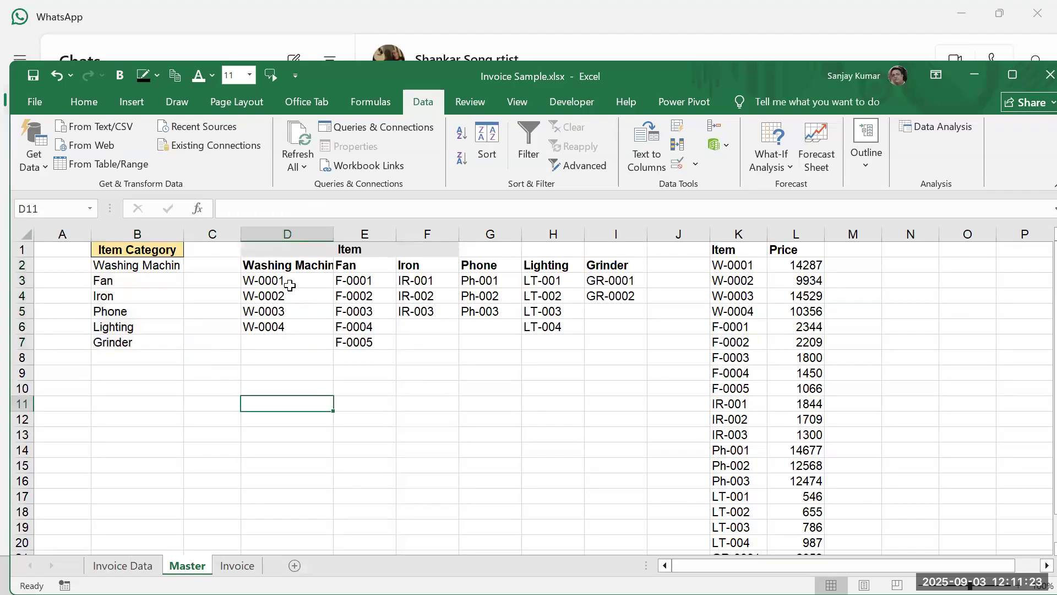
Step: Choose Washing Machin from the Item Category list in cell F12 of the Invoice sheet
drag(287, 281, 280, 324)
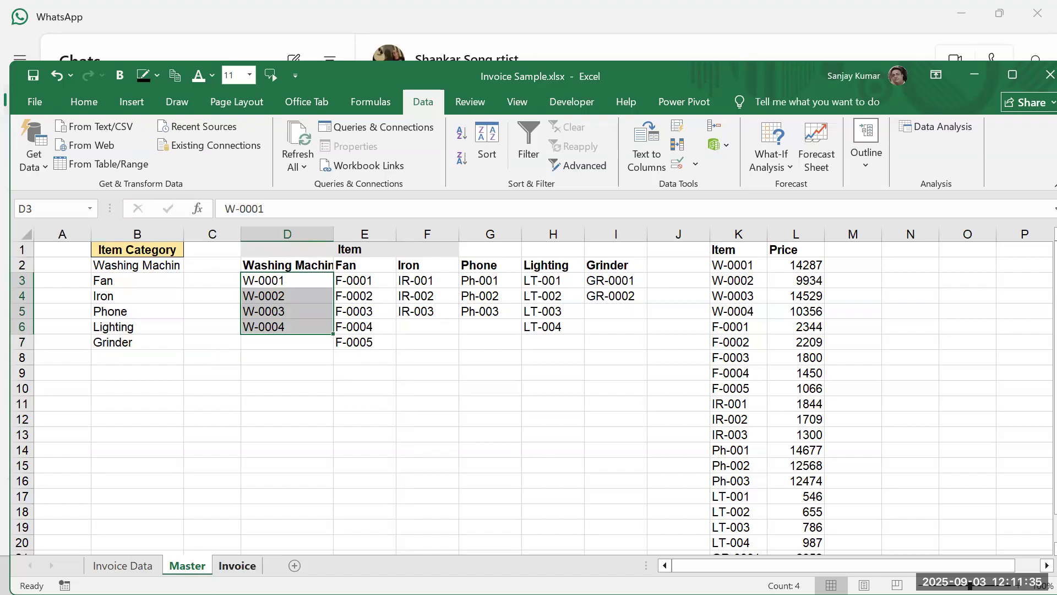
click(236, 566)
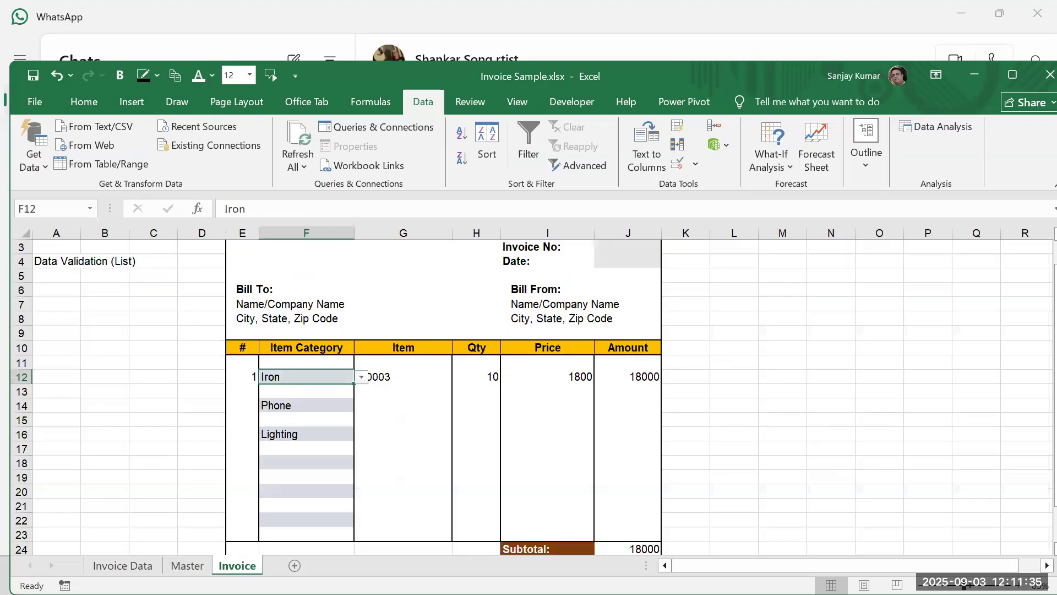
click(362, 377)
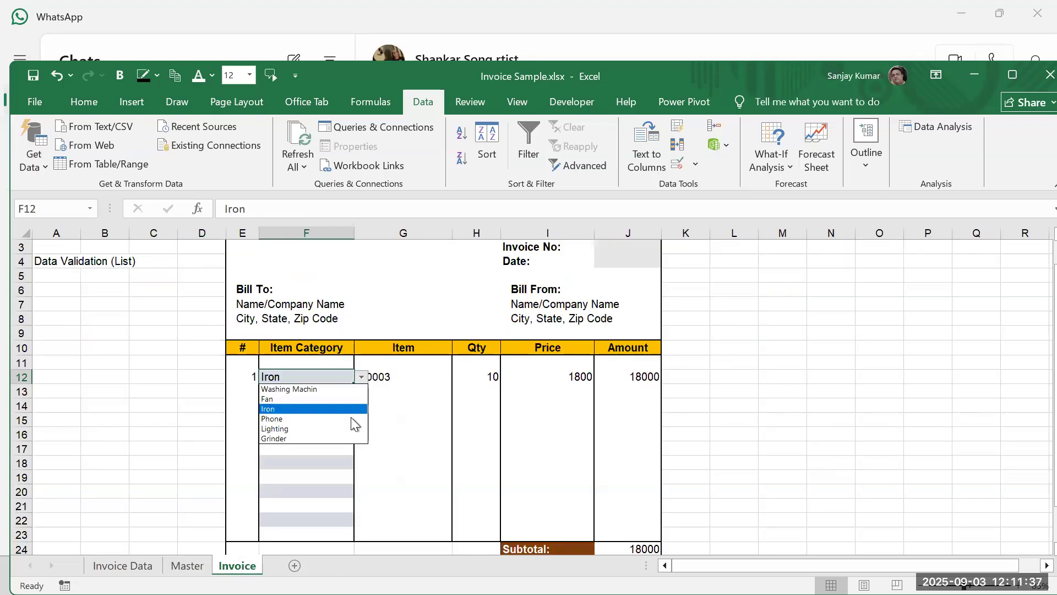
click(299, 388)
click(380, 376)
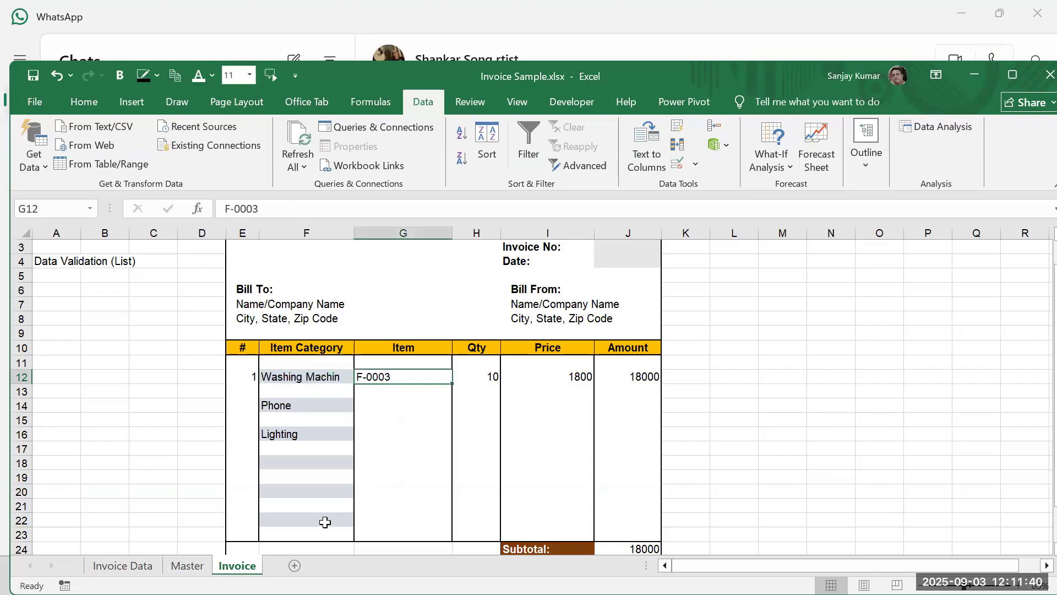
Step: Examine the Washing Machin item codes in D3:D6 of the Master sheet against category cell F12 and item cell G12 of the invoice
click(188, 566)
drag(268, 282, 265, 329)
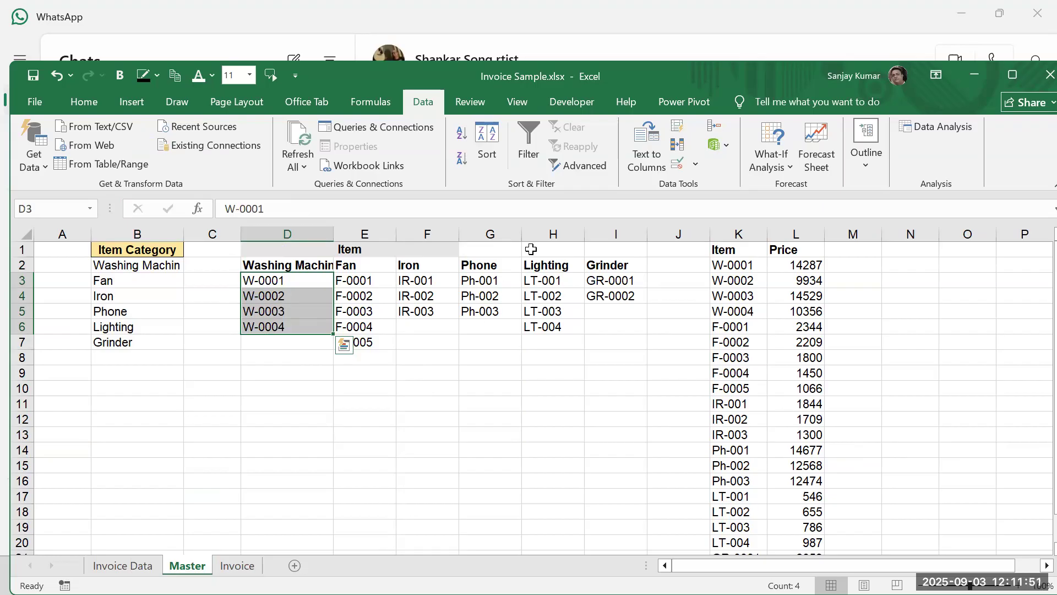
click(580, 78)
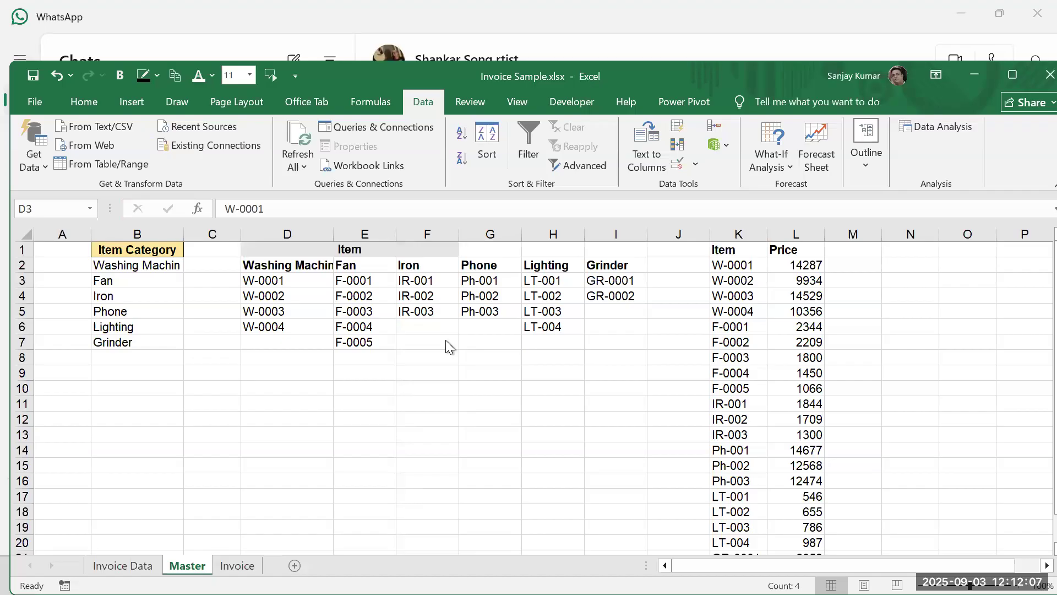
key(ctrl+shift+Down)
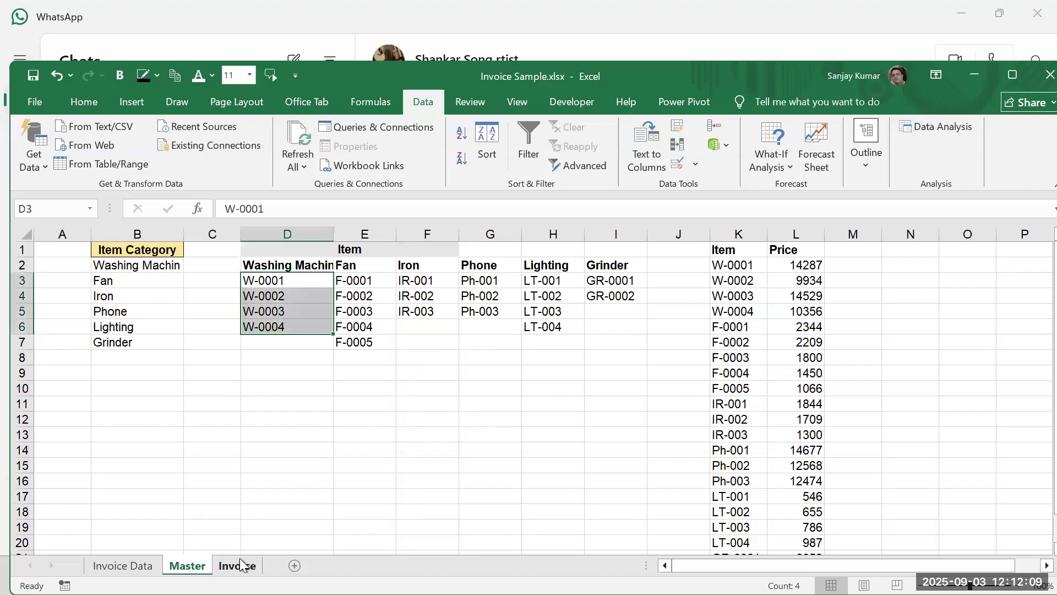
click(243, 565)
click(331, 379)
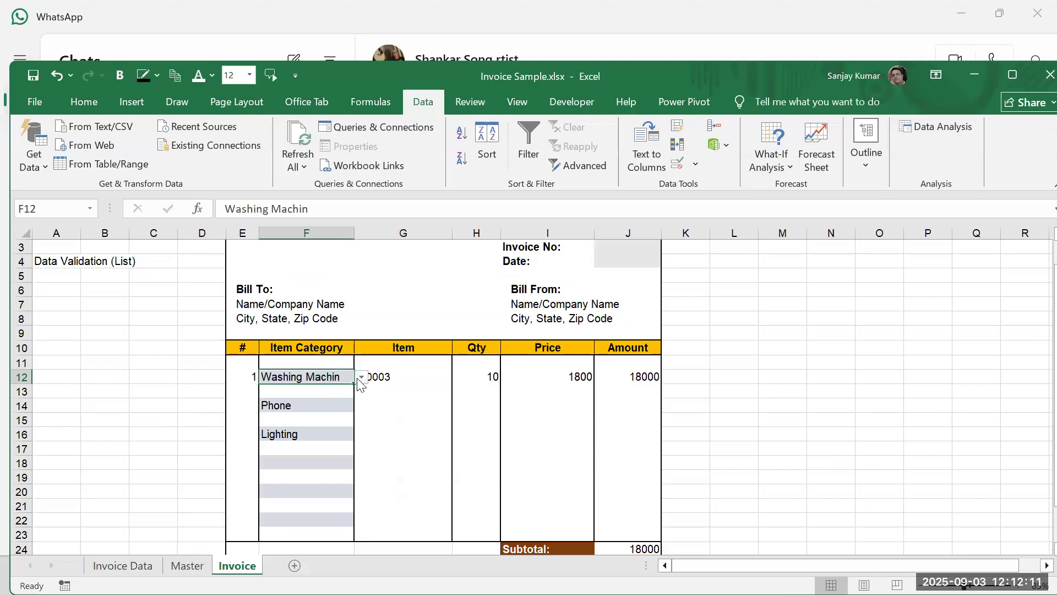
click(361, 378)
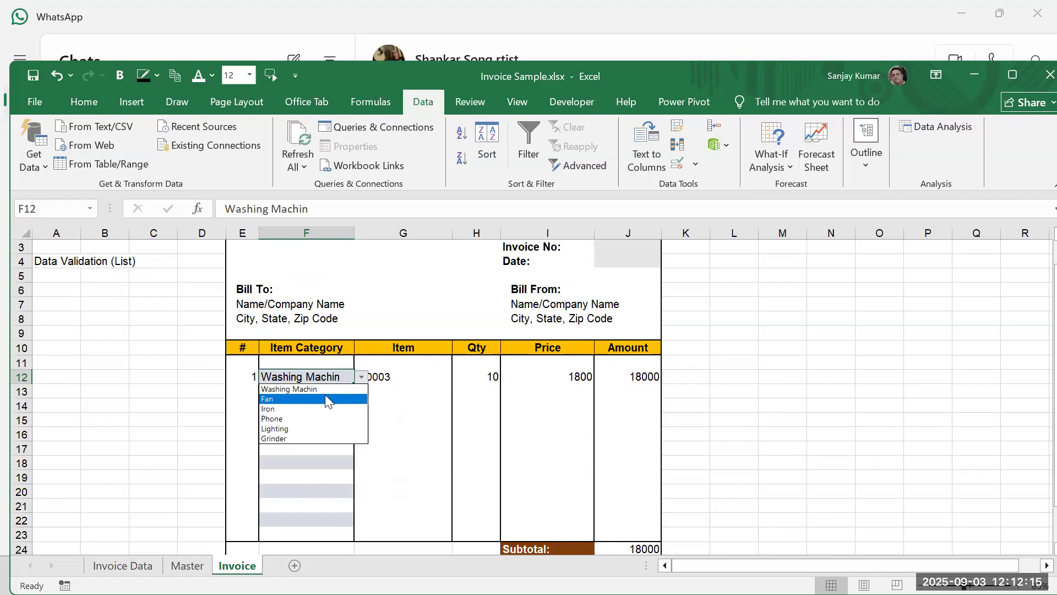
click(403, 377)
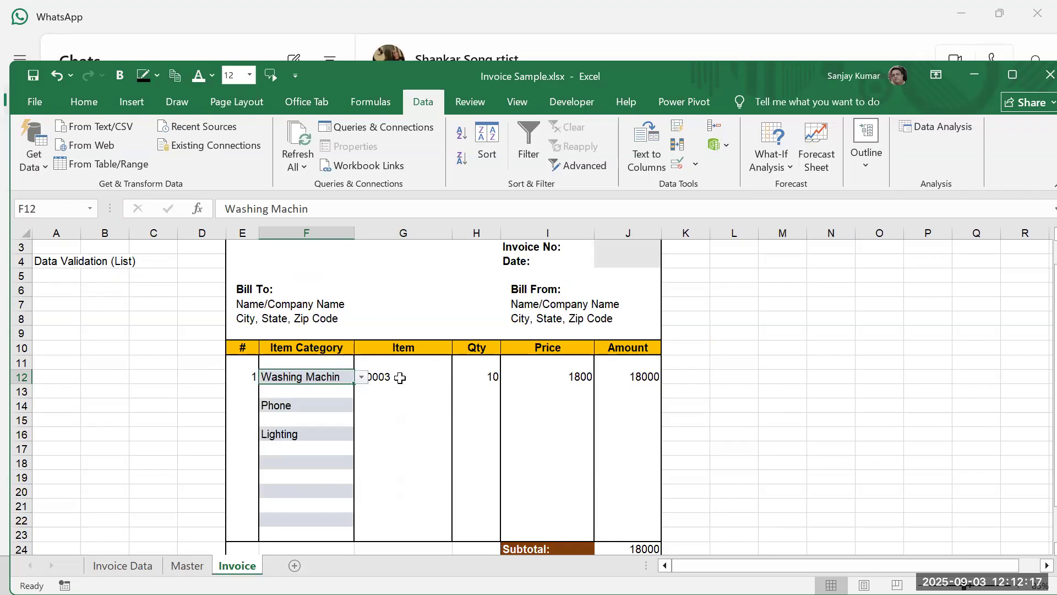
click(402, 379)
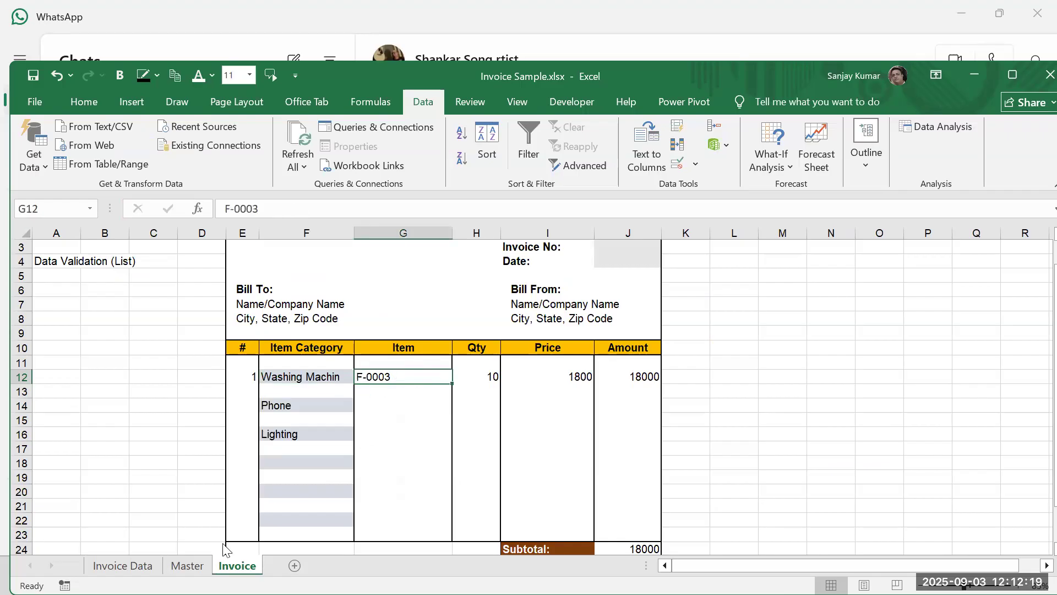
click(199, 566)
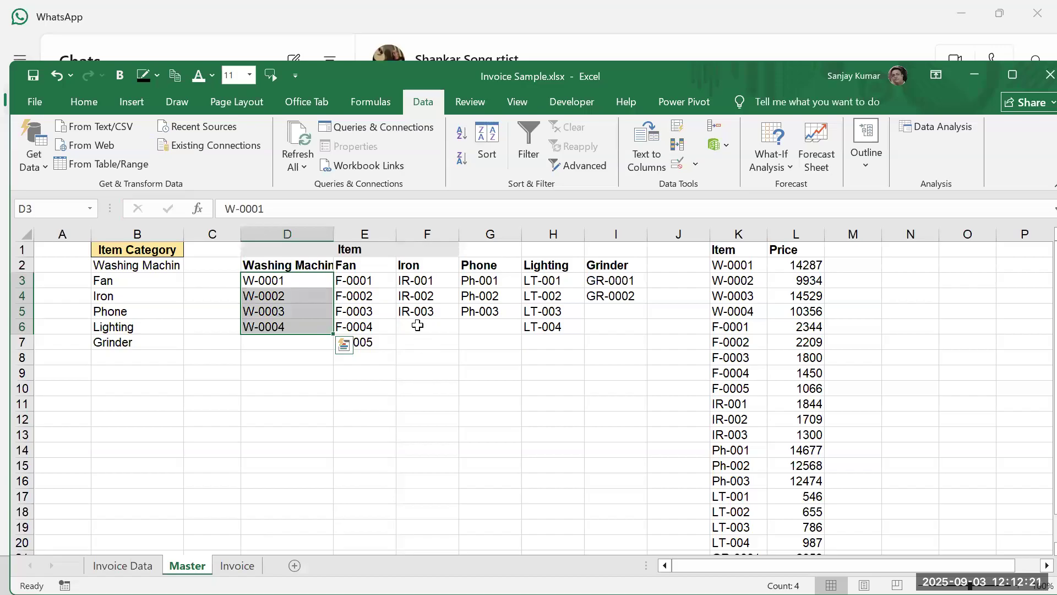
drag(297, 280, 306, 357)
click(236, 567)
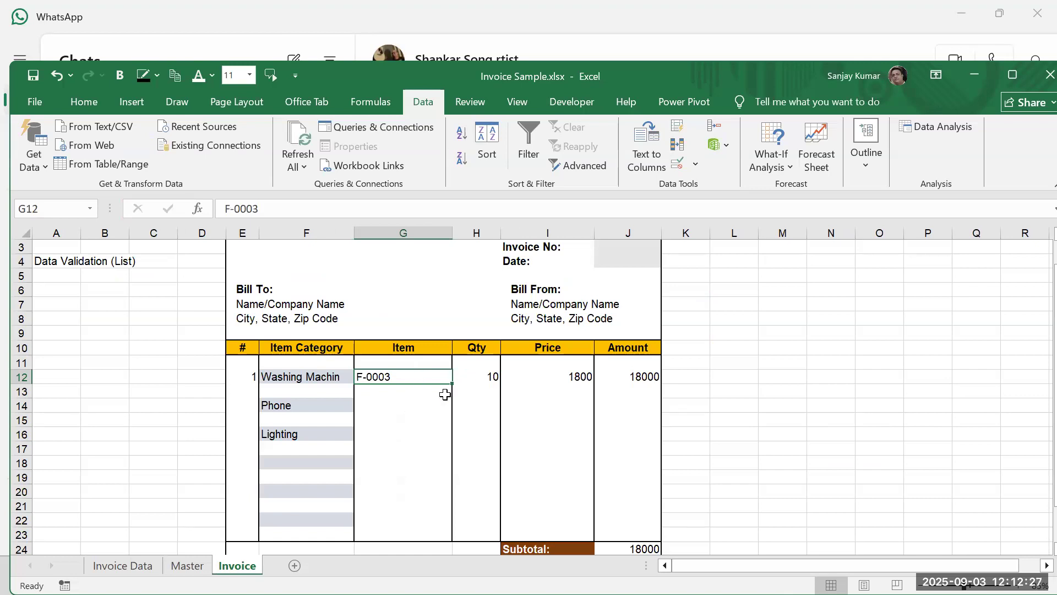
click(307, 372)
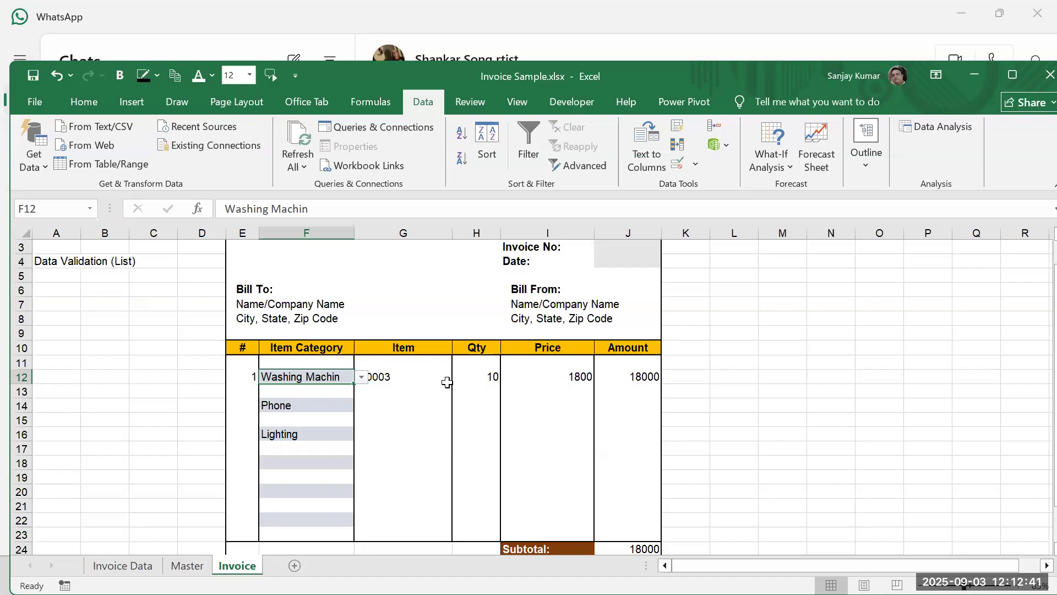
click(395, 377)
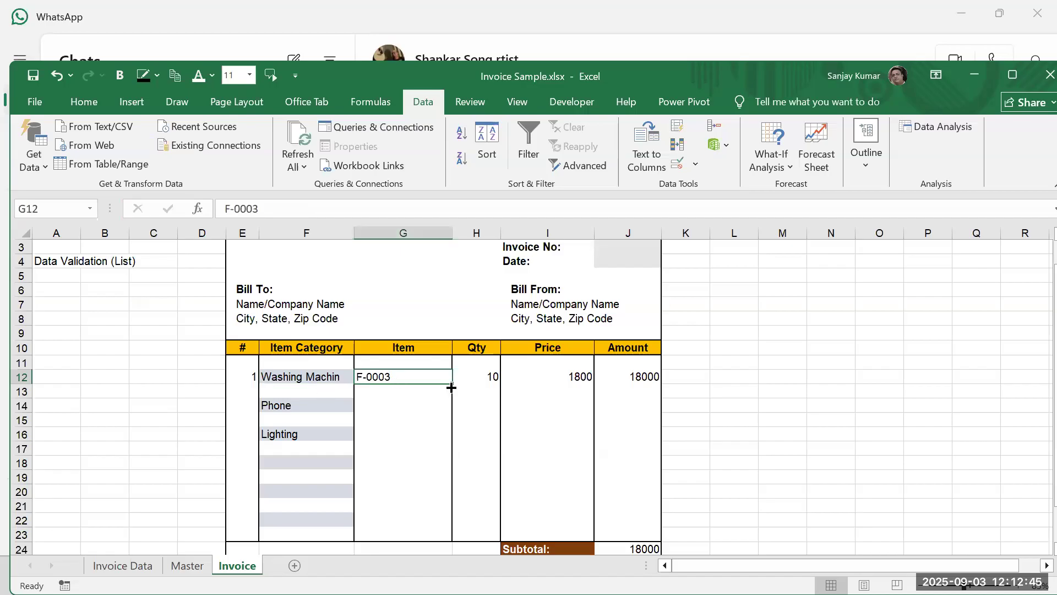
Step: Clear item cell G12 on the invoice, and name the Washing Machin codes D3:D6 on the Master sheet InvWM
key(Delete)
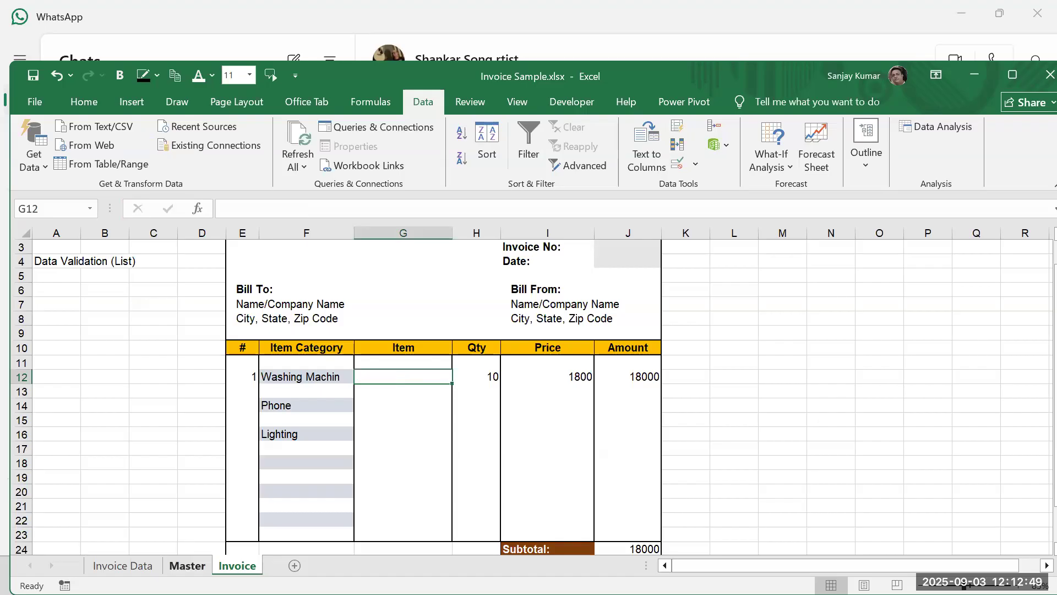
click(181, 566)
click(295, 278)
drag(295, 278, 283, 326)
click(48, 213)
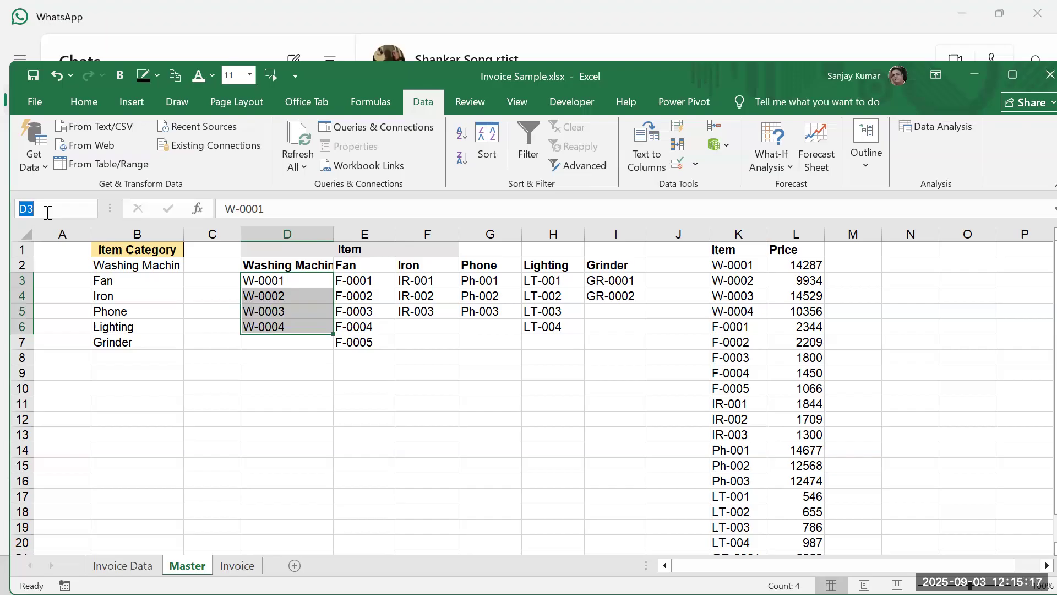
key(Escape)
click(277, 277)
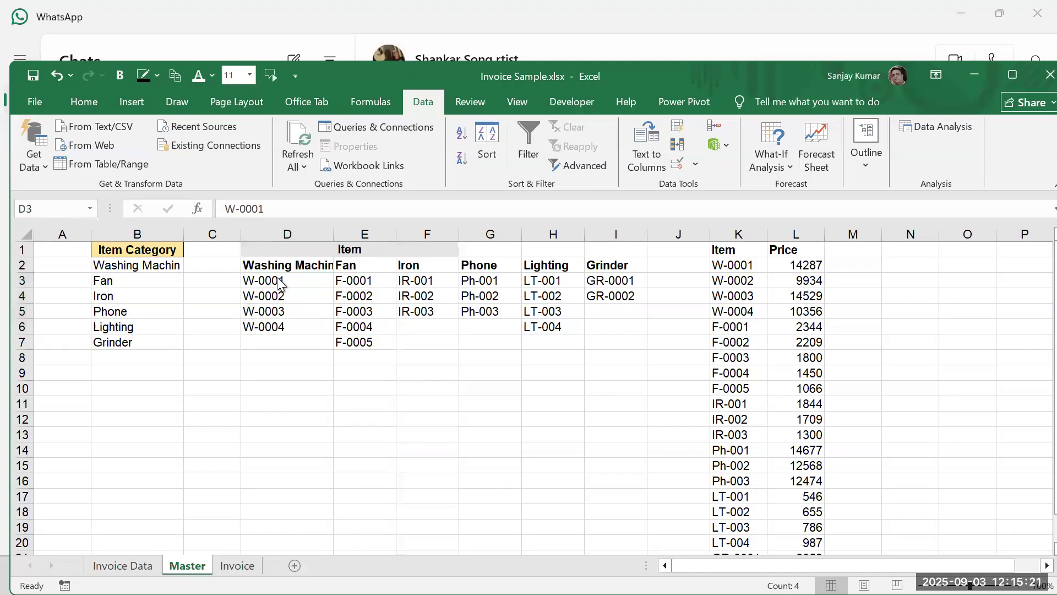
drag(286, 280, 284, 322)
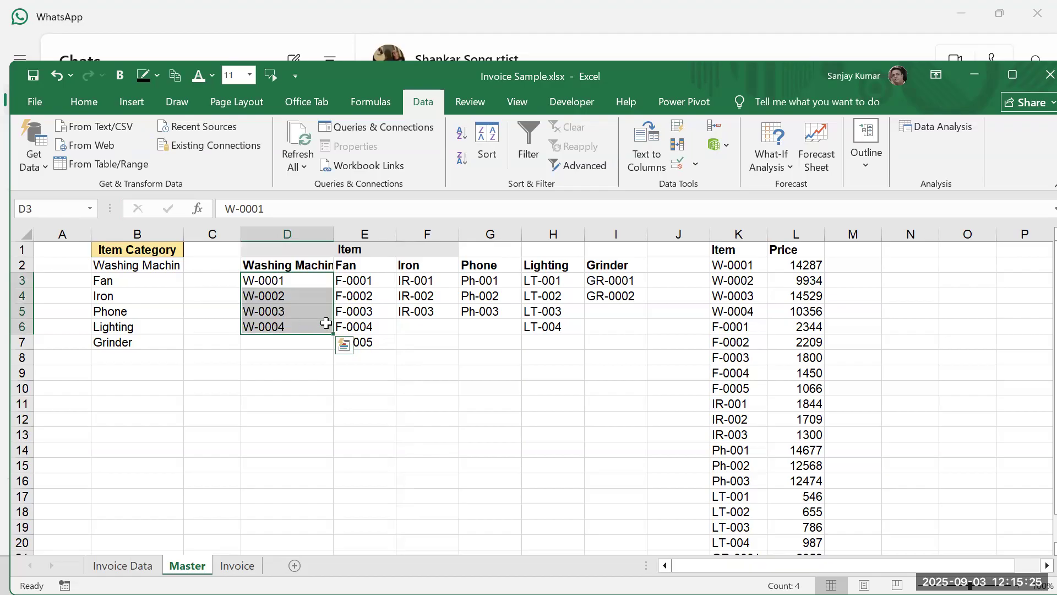
drag(299, 280, 297, 321)
click(66, 209)
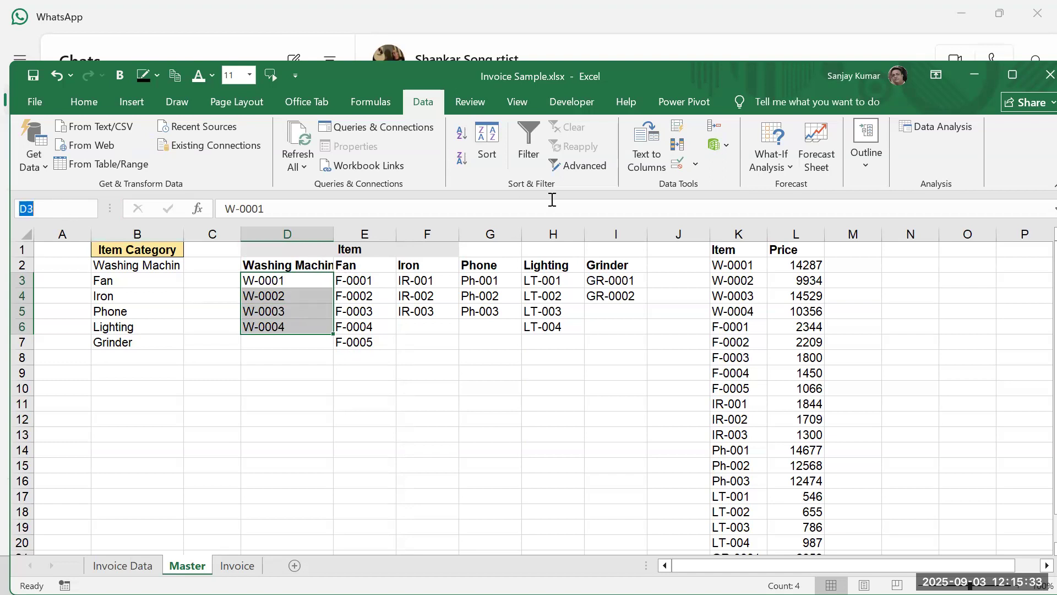
text(InvWM)
key(Return)
Step: Name the Fan item codes E3:E7 INVFan and the Iron item codes F3:F5 INVIRON
drag(372, 282, 356, 343)
click(43, 209)
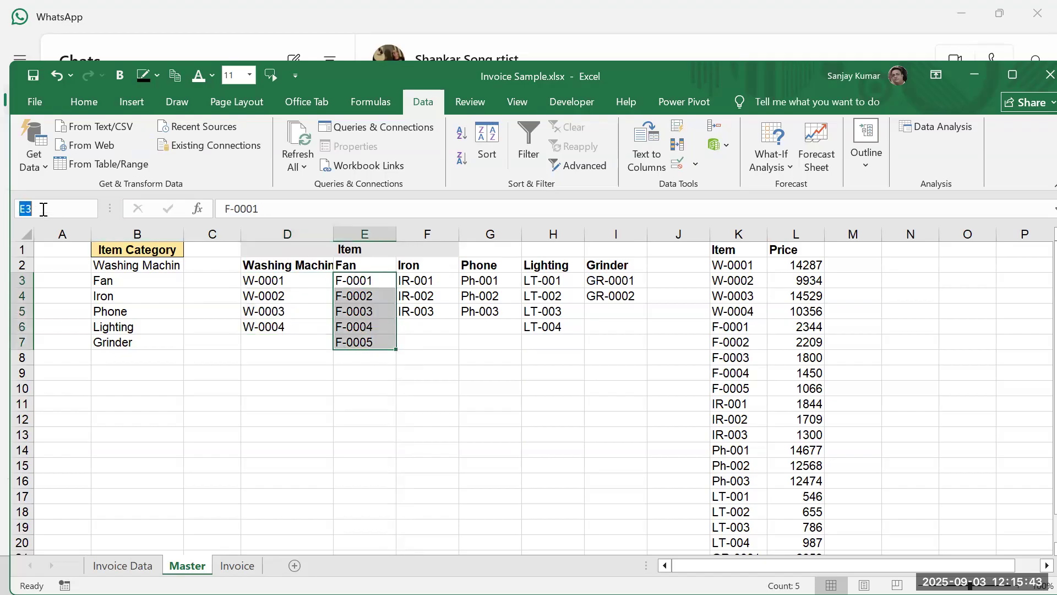
text(INVFan)
key(Return)
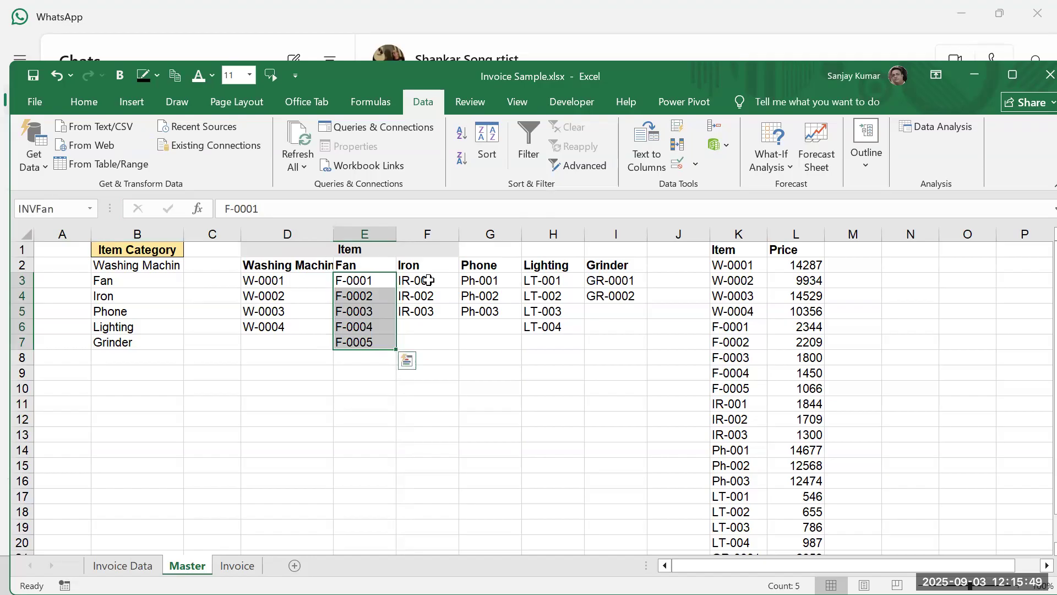
drag(428, 280, 427, 312)
click(45, 210)
text(INVIRON)
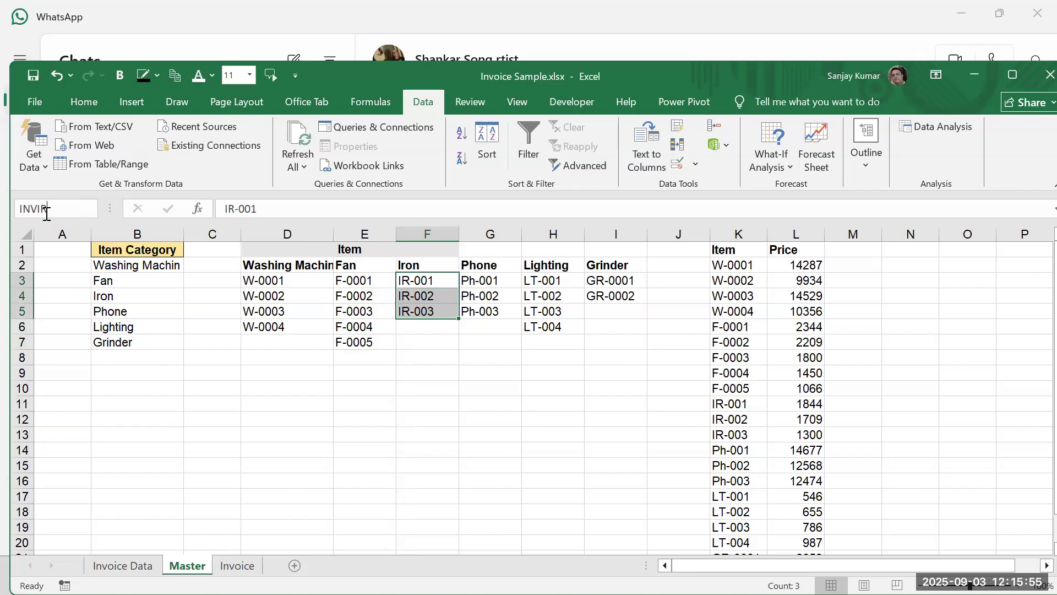
key(Return)
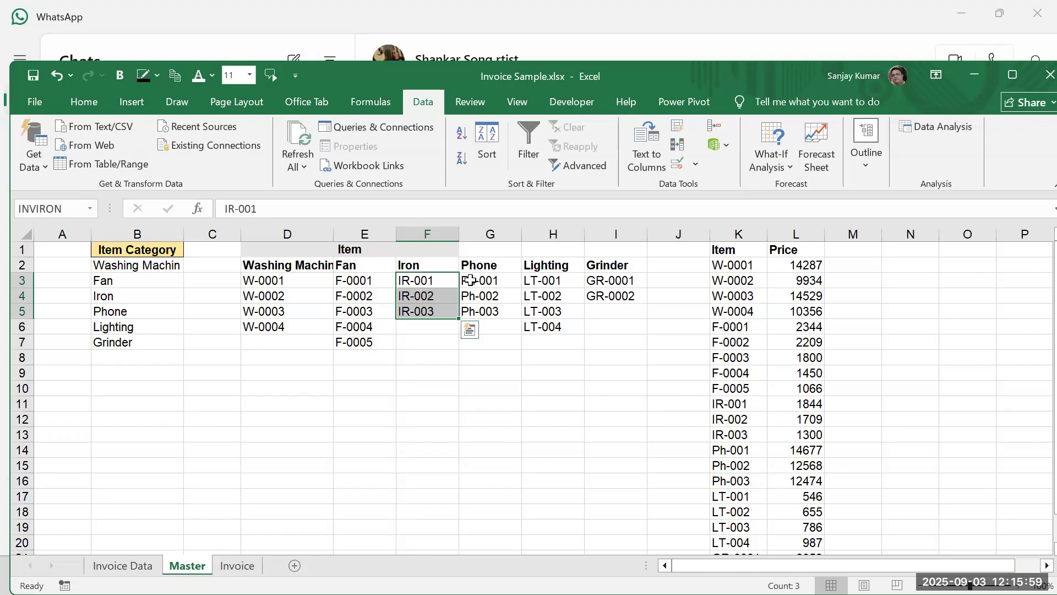
Step: Name the Phone item codes G3:G5 INVPhone
drag(468, 281, 474, 312)
click(50, 204)
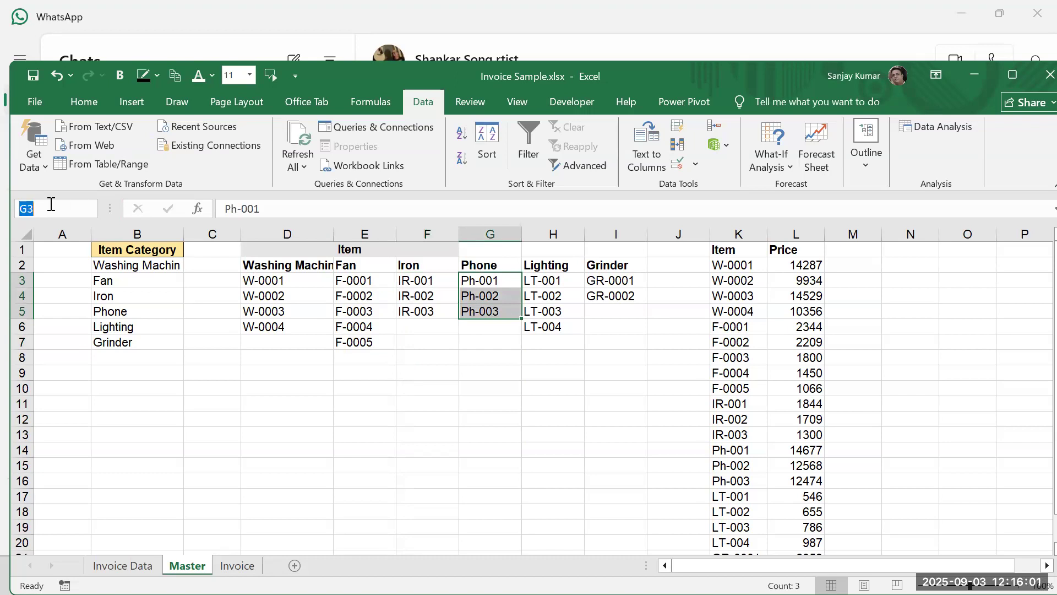
text(INVPHon)
key(BackSpace)
key(BackSpace)
key(BackSpace)
text(hone)
key(Return)
Step: Name the Lighting item codes H3:H6 INVLth and the Grinder item codes I3:I4 INVGrd
drag(553, 282, 544, 328)
click(33, 211)
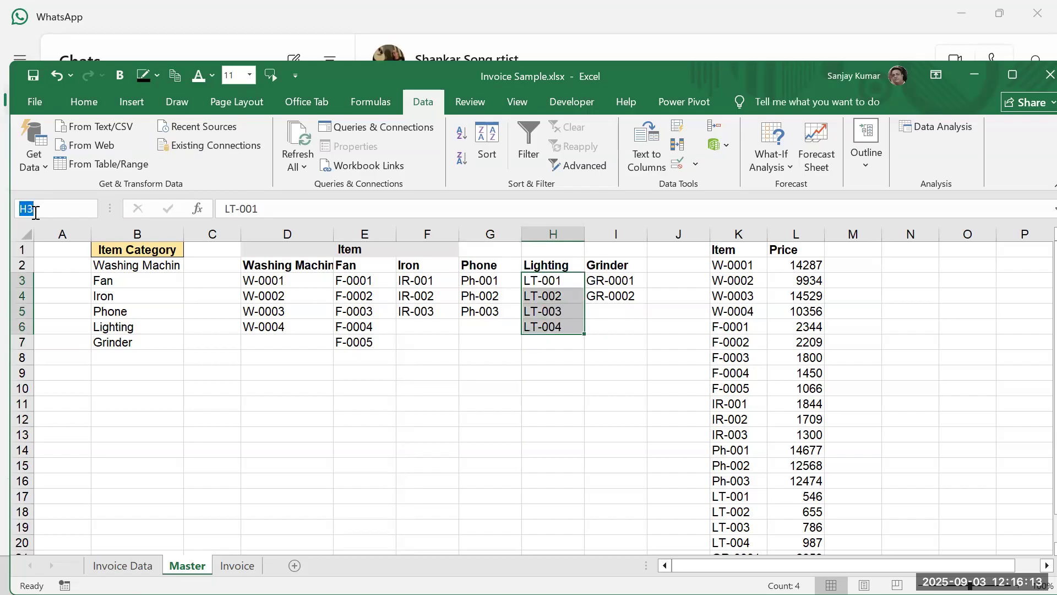
text(INV)
text(Li)
text(g)
key(Escape)
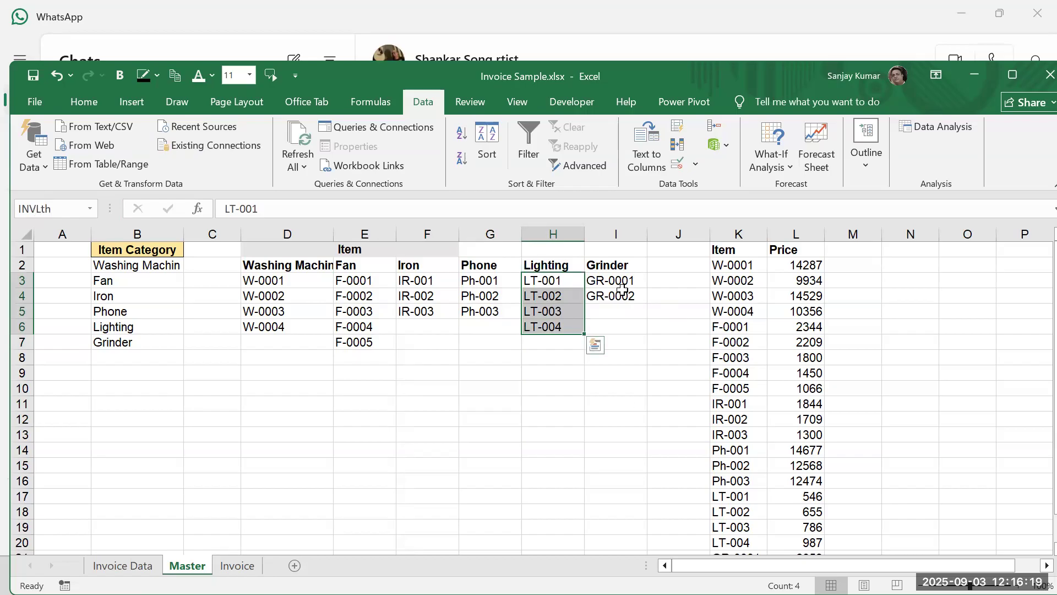
drag(619, 284, 611, 296)
click(28, 209)
text(I)
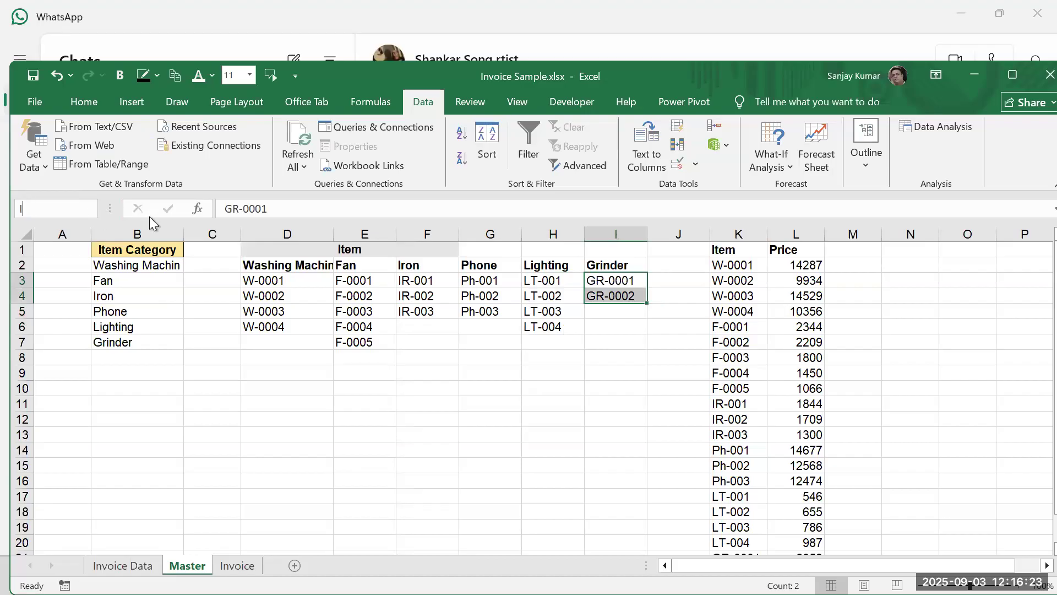
text(NVGrd)
key(Return)
Step: Name the Item and Price table K1:L22, including its headings, INVPrice
click(726, 250)
key(shift+Right)
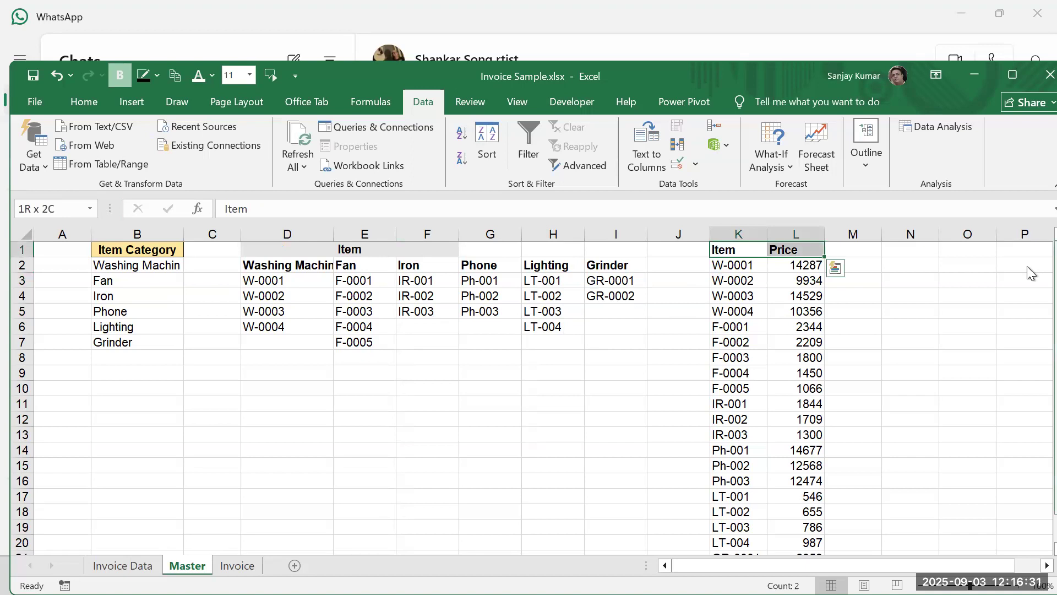
key(ctrl+shift+Down)
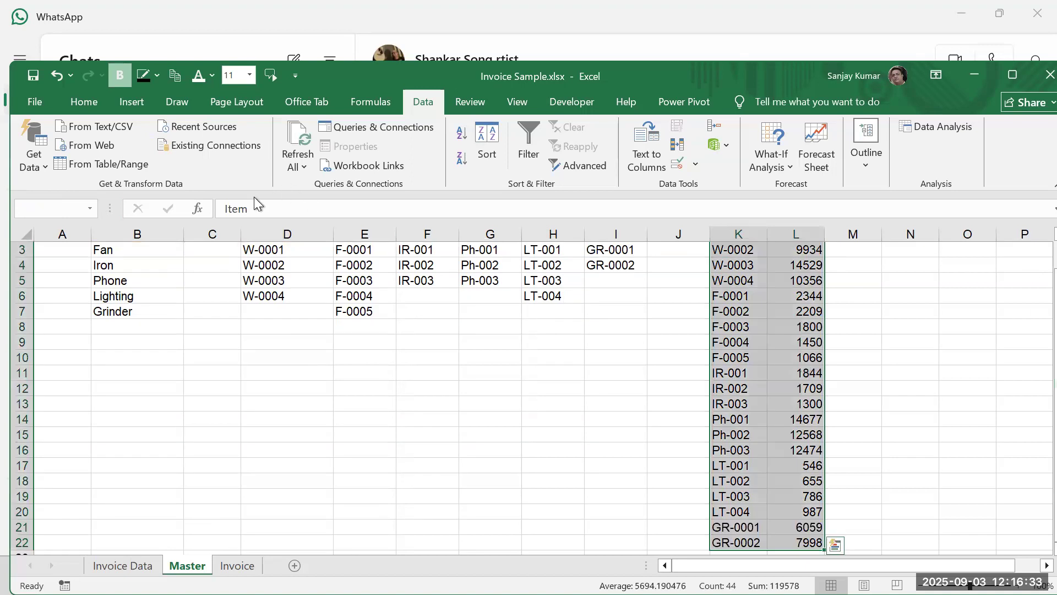
click(72, 202)
key(BackSpace)
text(INVPrice)
key(Return)
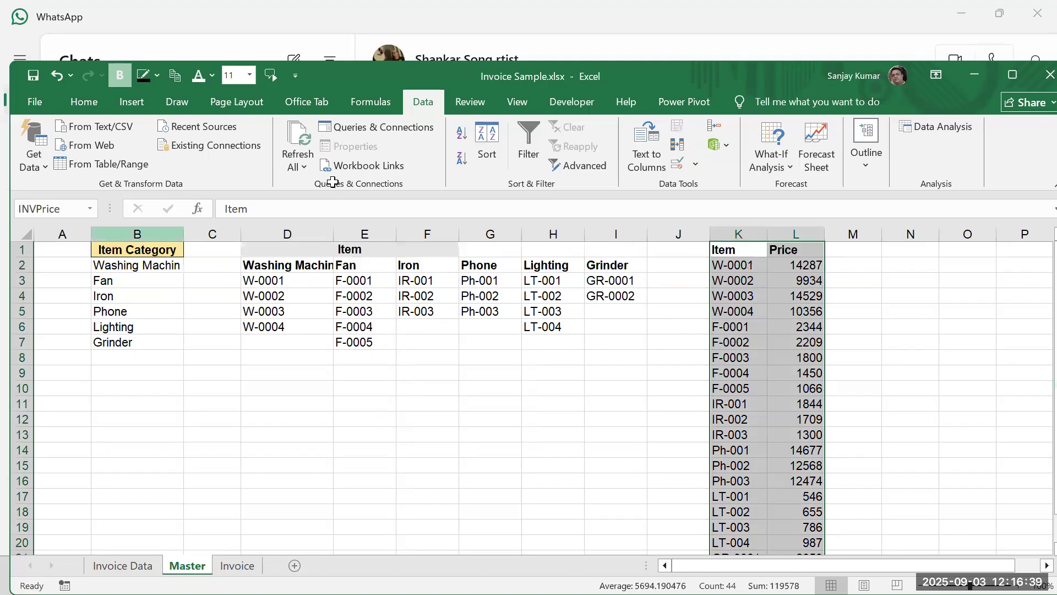
Step: Review the Item and Price table on the Master sheet and the category options of cell F12 on the Invoice sheet
drag(738, 248, 778, 454)
scroll(802, 385, down, 6)
scroll(802, 385, up, 6)
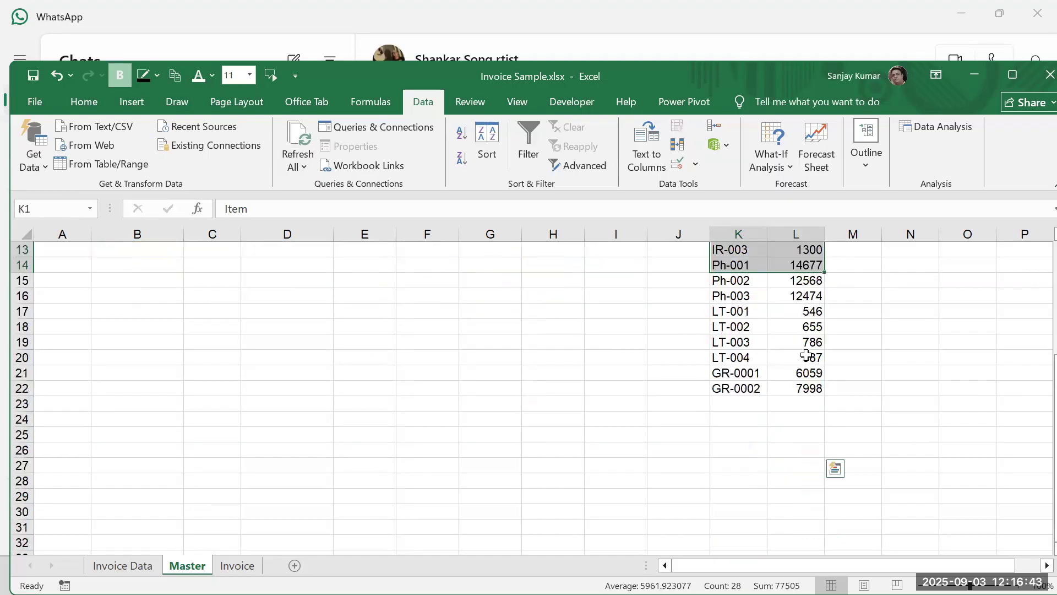
click(237, 565)
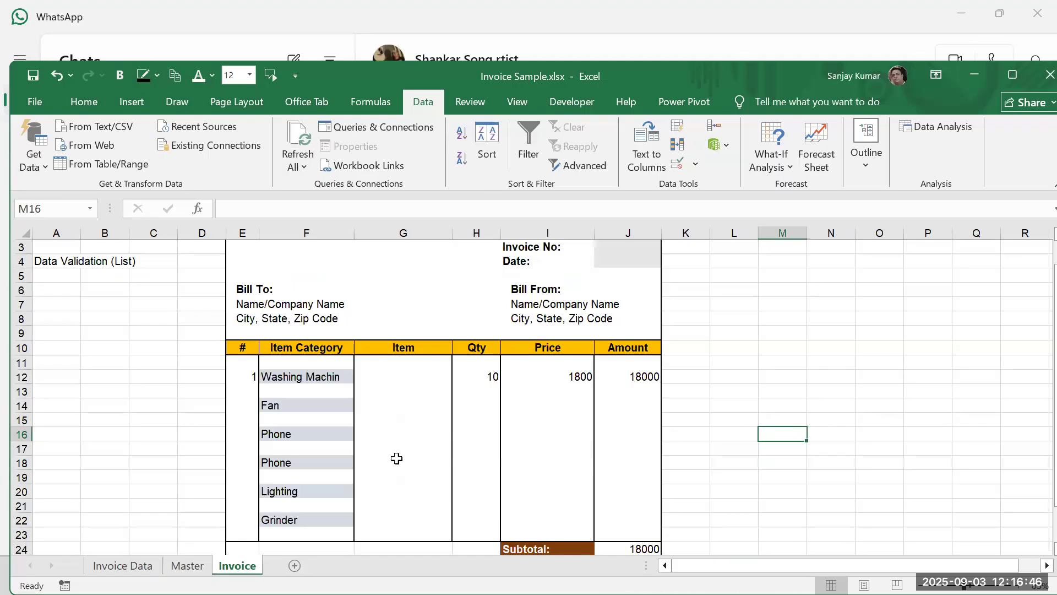
click(298, 377)
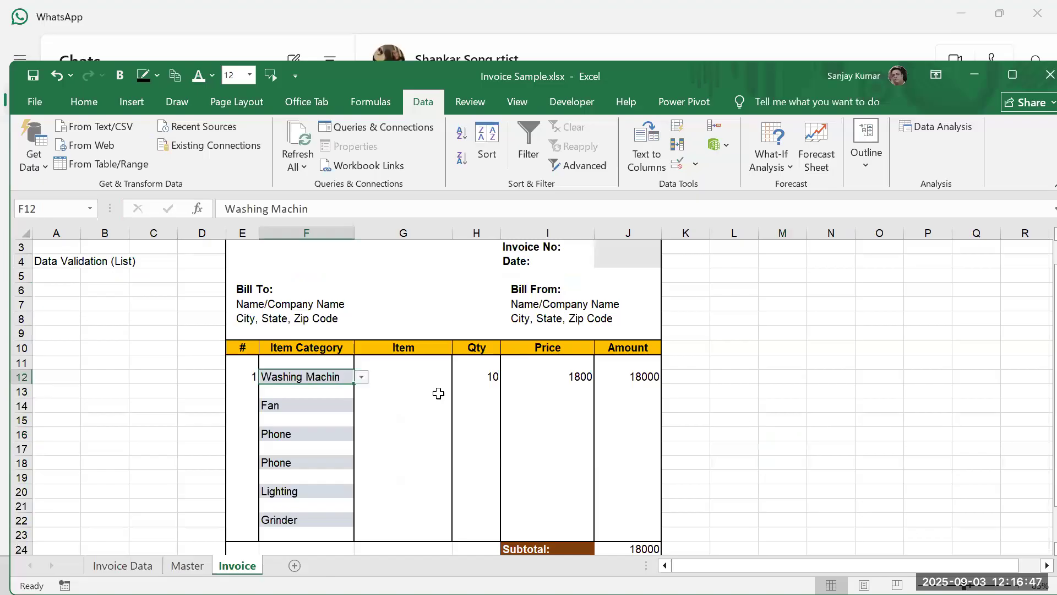
click(364, 378)
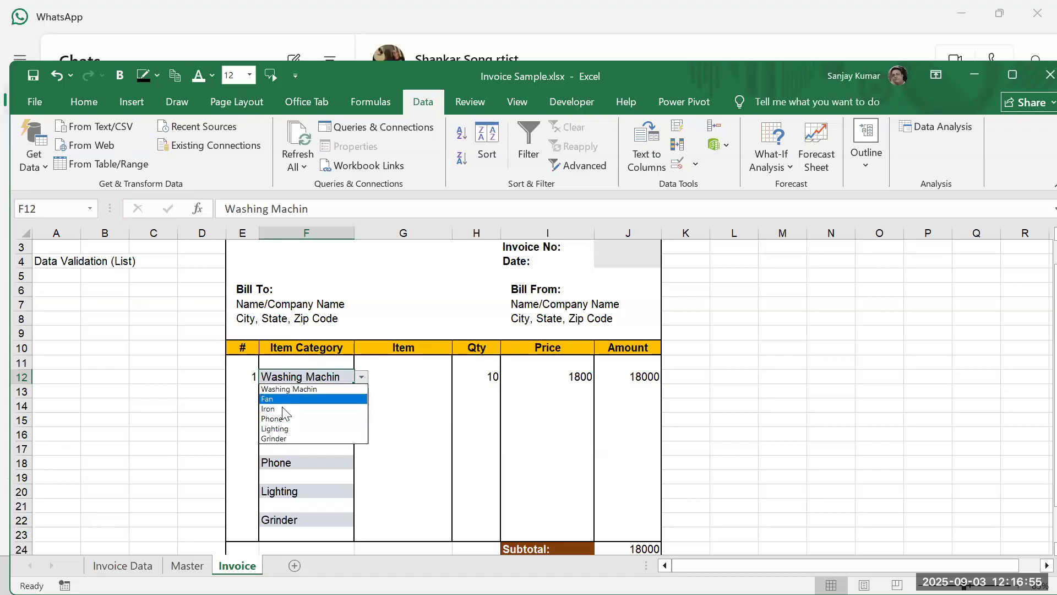
key(Escape)
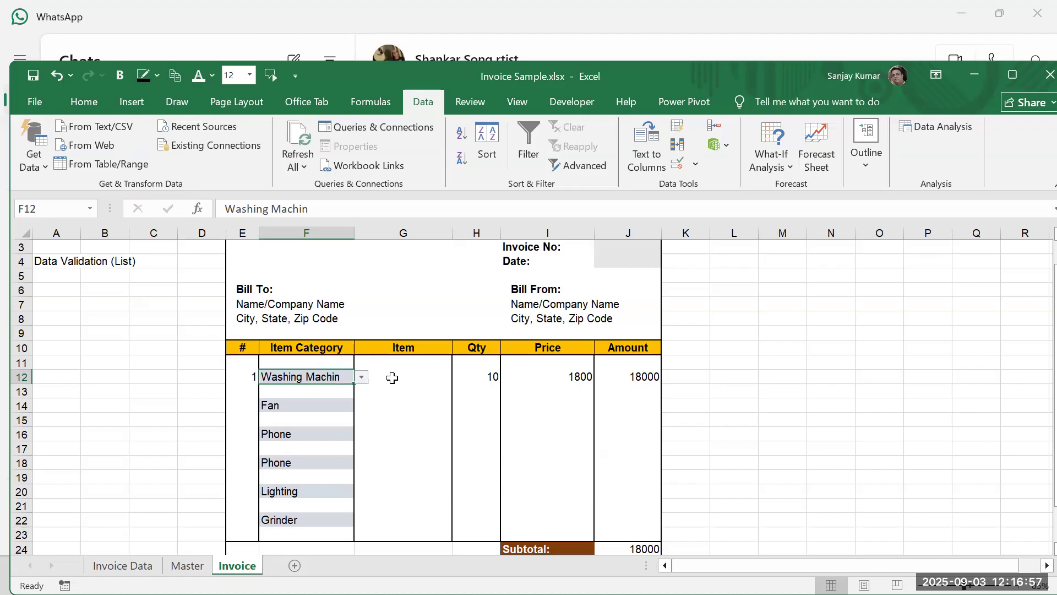
click(392, 378)
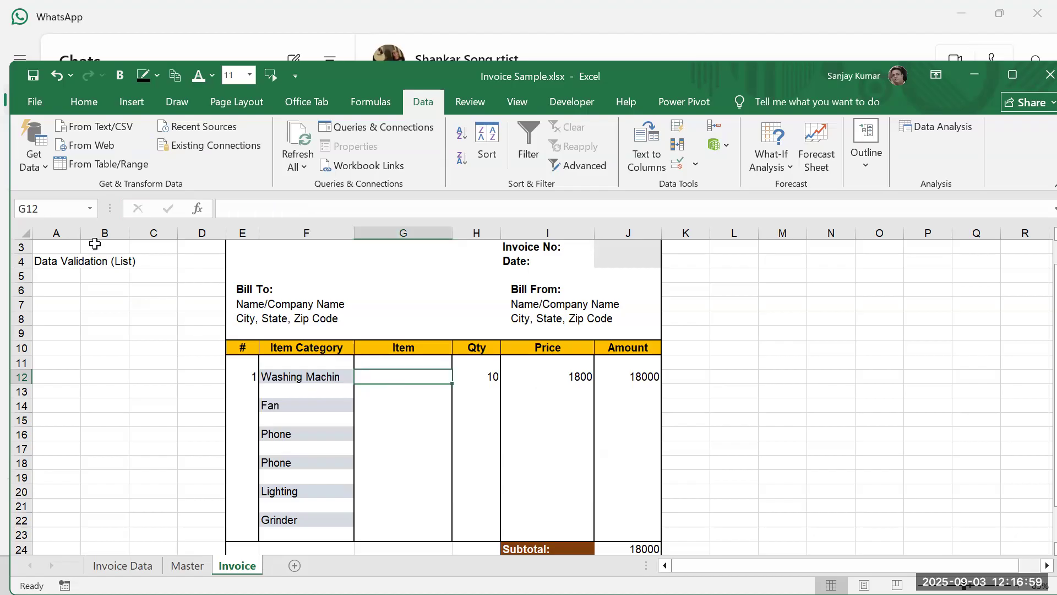
Step: Widen column A of the Invoice sheet to fit the Data Validation (List) note
drag(80, 233, 137, 247)
click(399, 377)
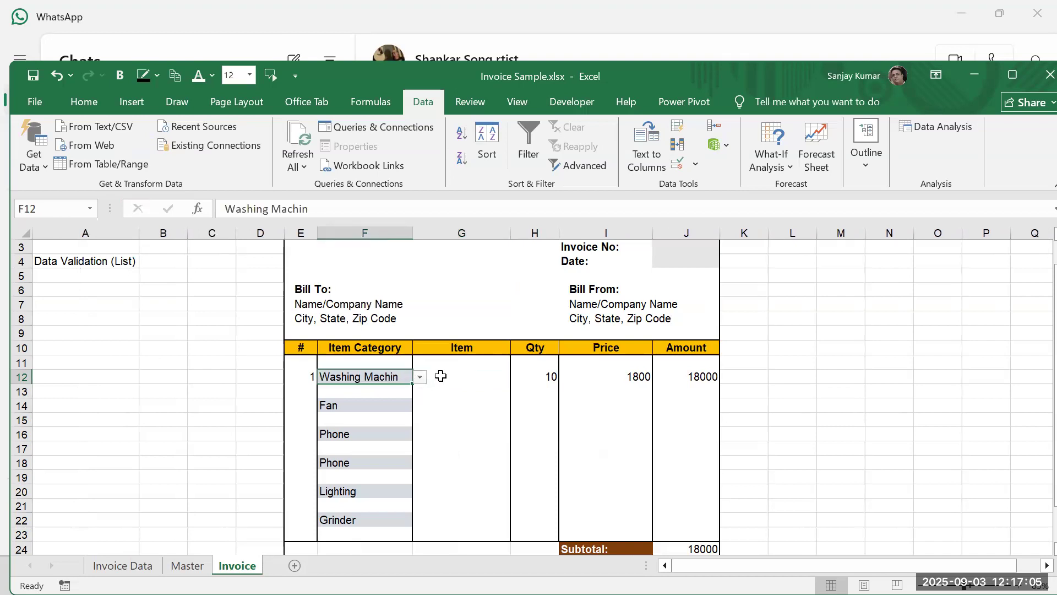
click(440, 376)
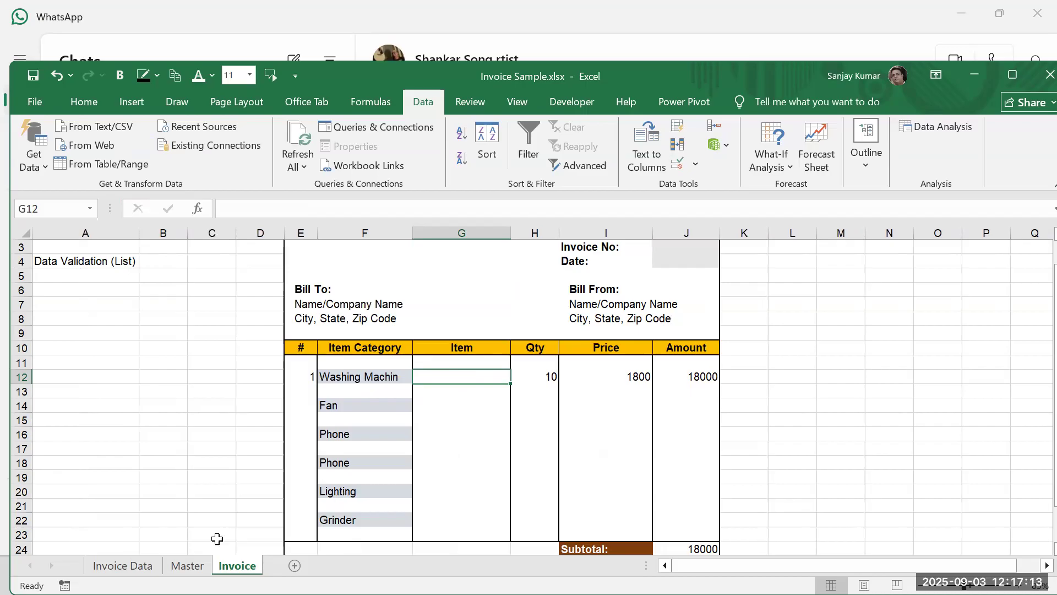
Step: Add the notes "choose" in cell A5 and "Lookup Function" in cell B5 of the Invoice sheet
click(95, 274)
text(choose)
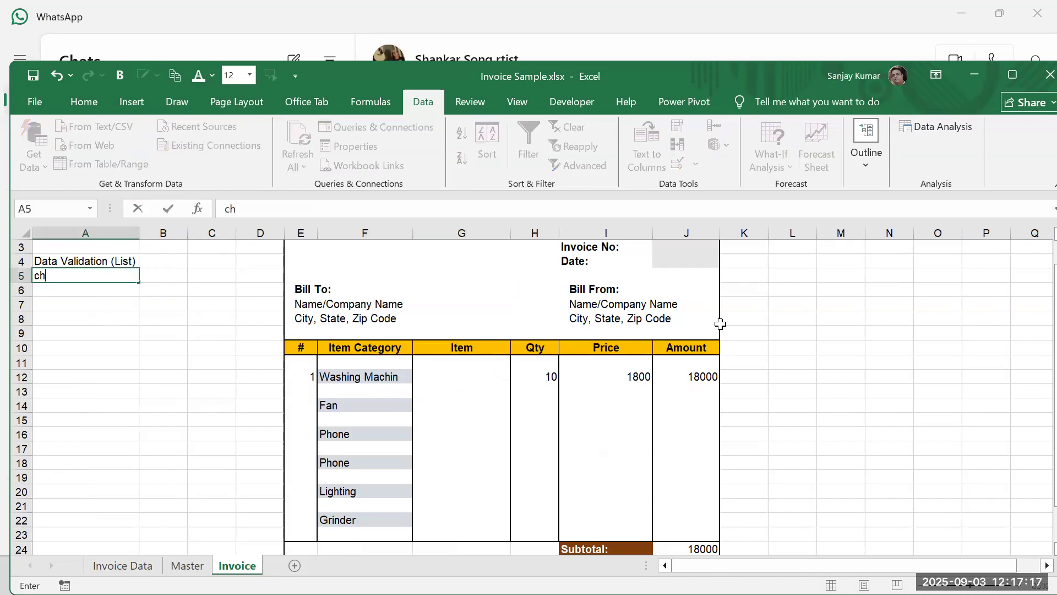
key(Return)
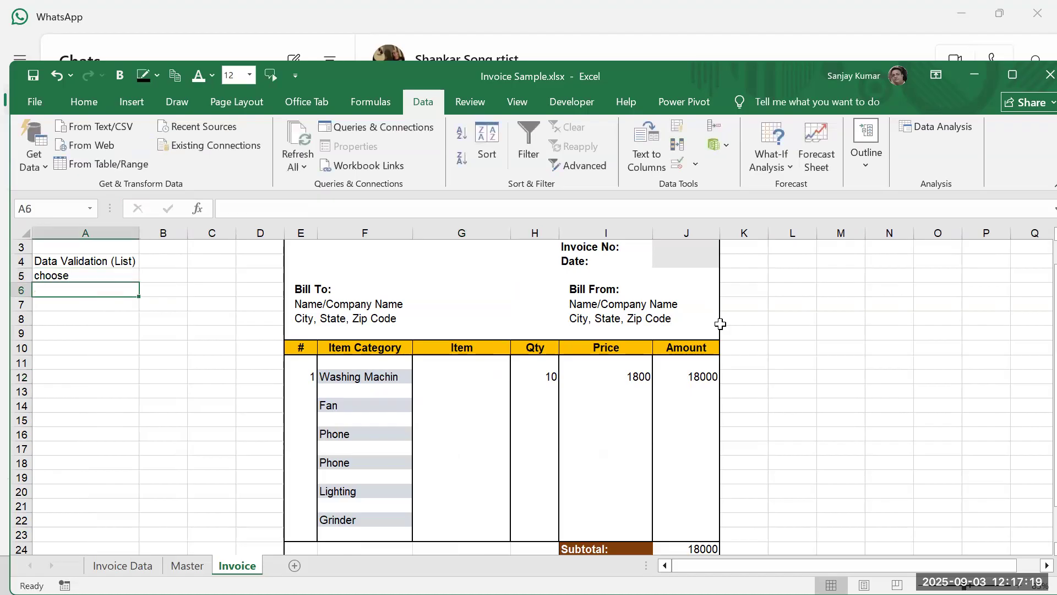
key(Up)
key(Right)
text(Lookup )
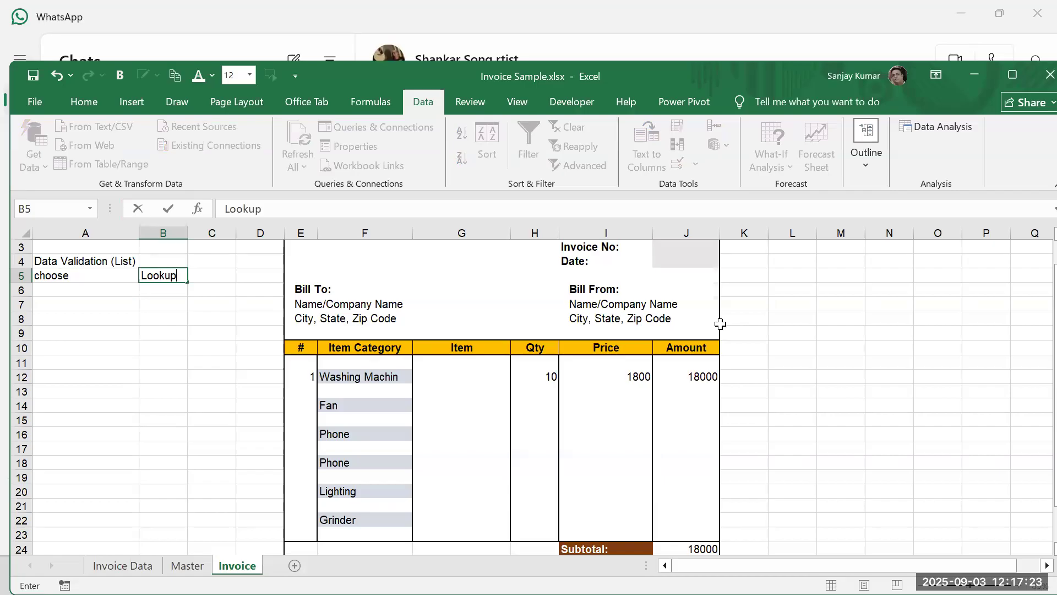
text(Function)
key(Return)
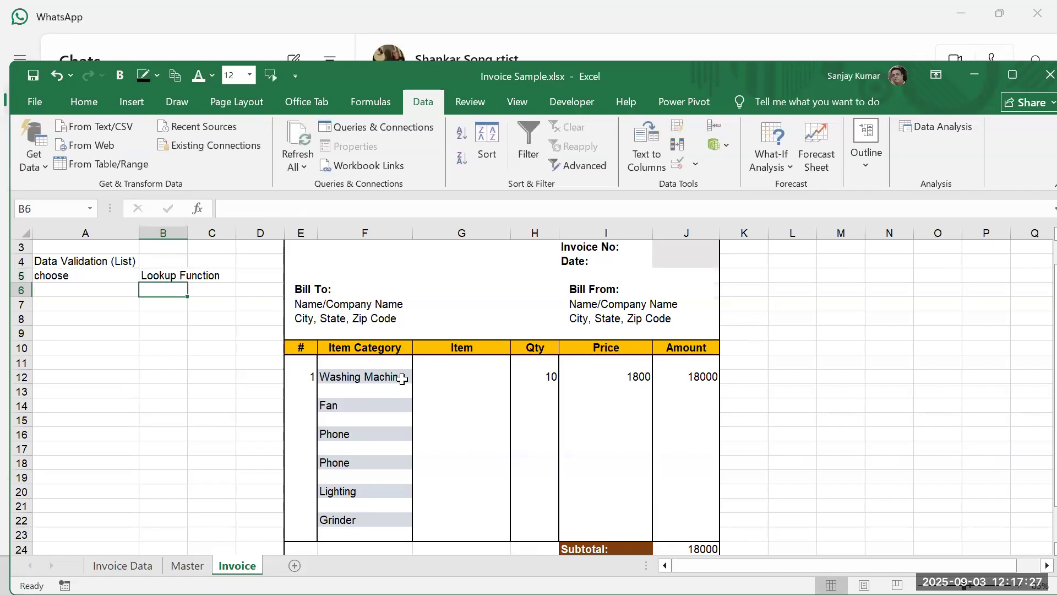
Step: Enter the index number 1 in cell C9 of the Master sheet
click(188, 566)
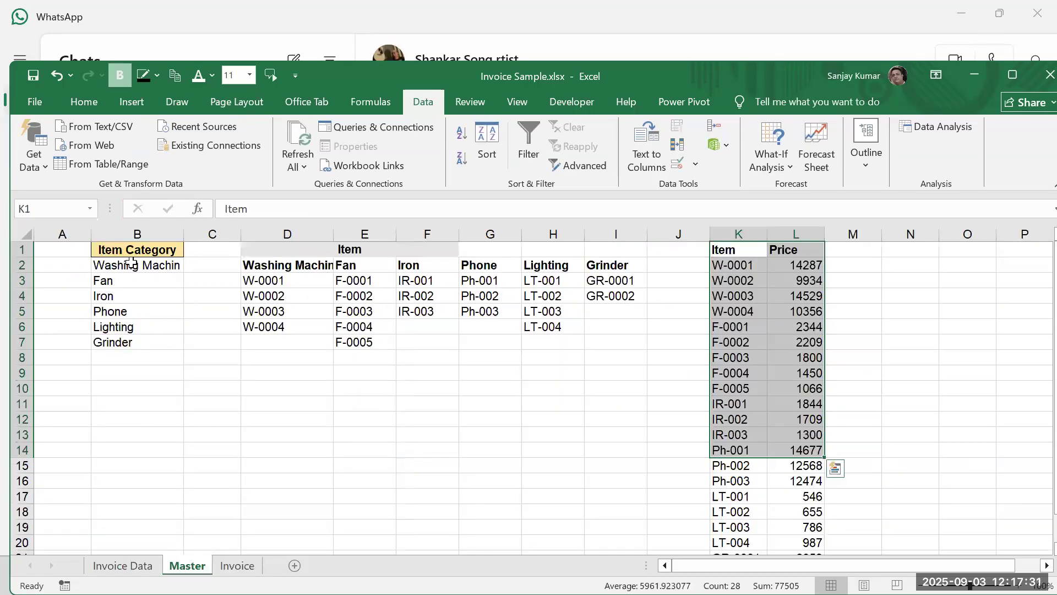
click(265, 377)
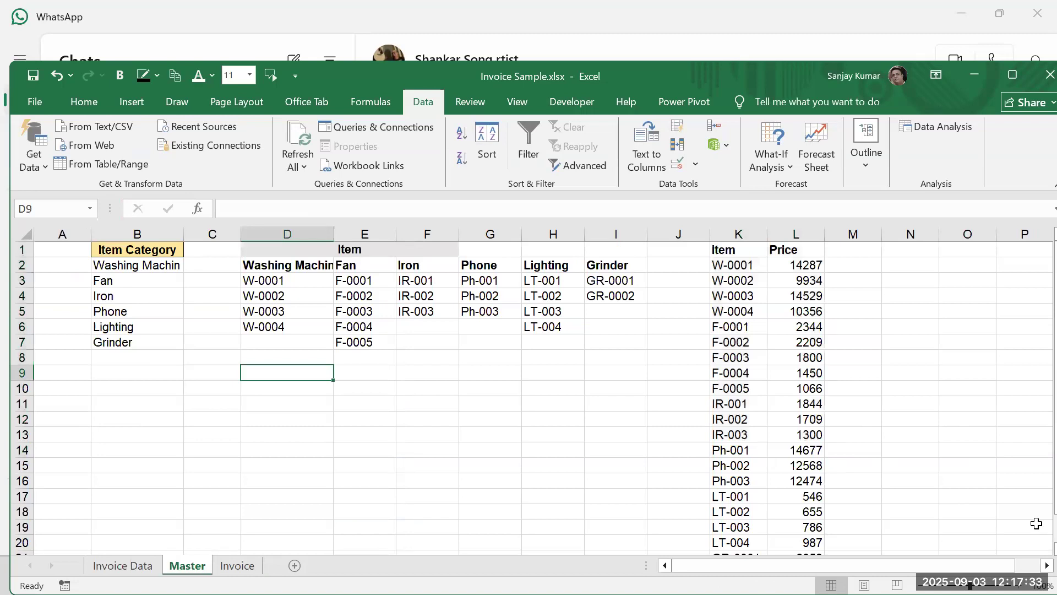
text(=)
key(Escape)
key(Left)
text(1)
key(Return)
Step: Enter the formula =CHOOSE(C9,"WM","FAN","Iron","Phone","Lighting","Grinder") in cell D9 of the Master sheet
key(Up)
key(Right)
text(=ch)
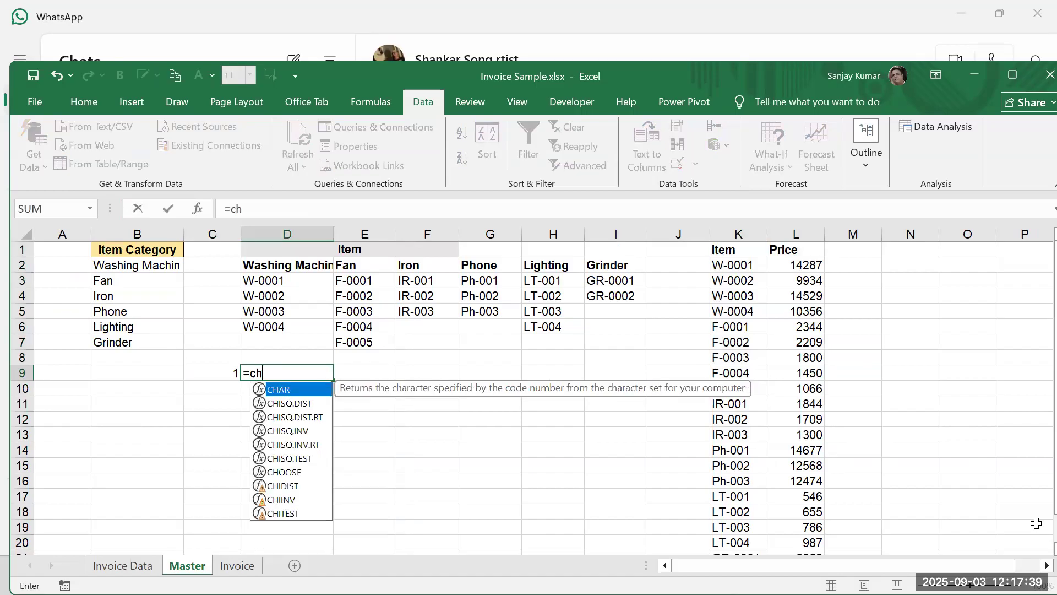
text(oose()
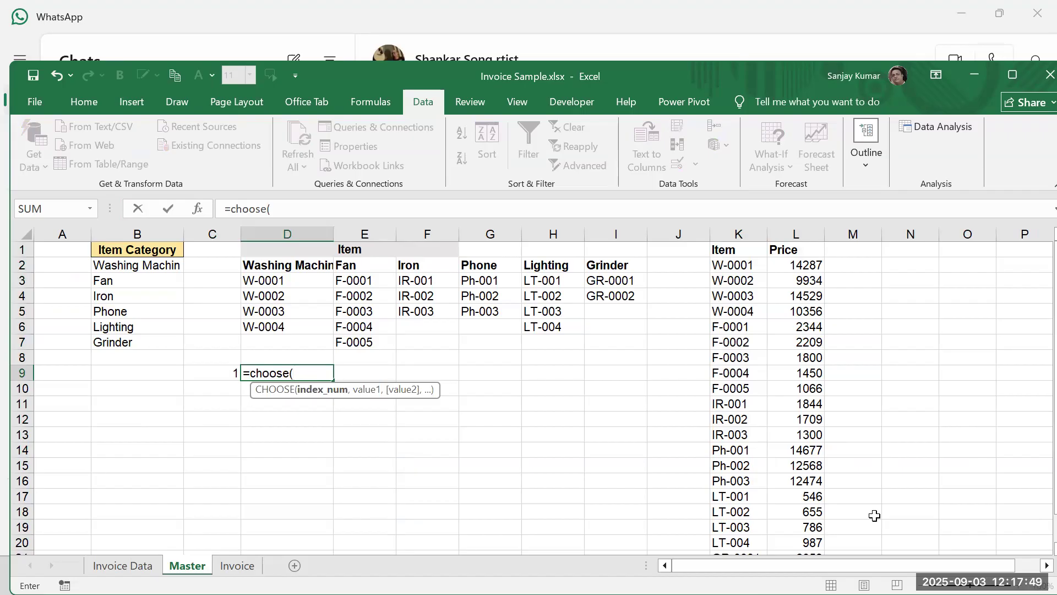
click(227, 373)
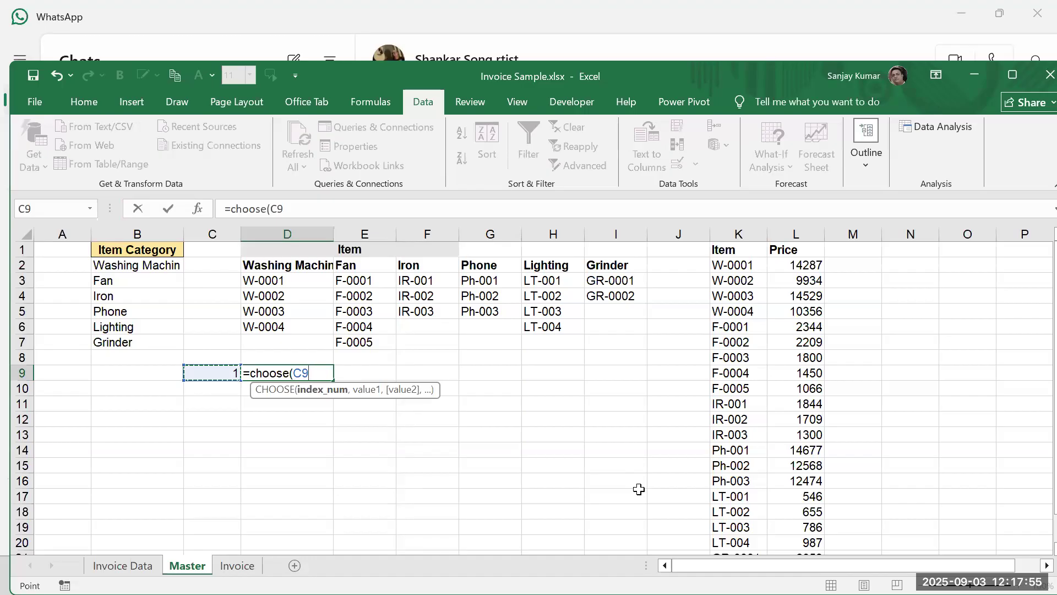
text(,)
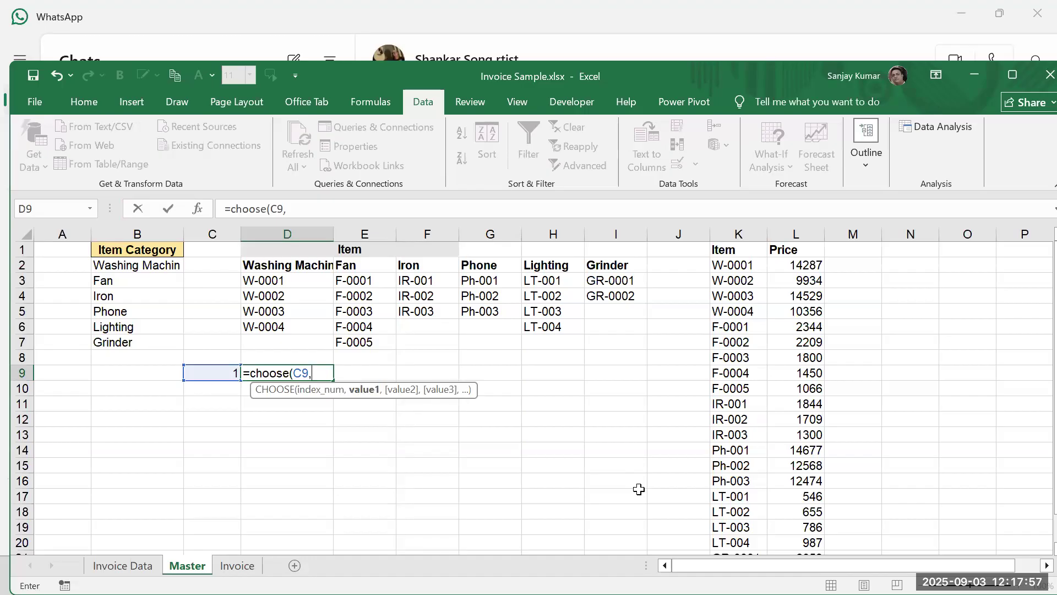
text("WM",)
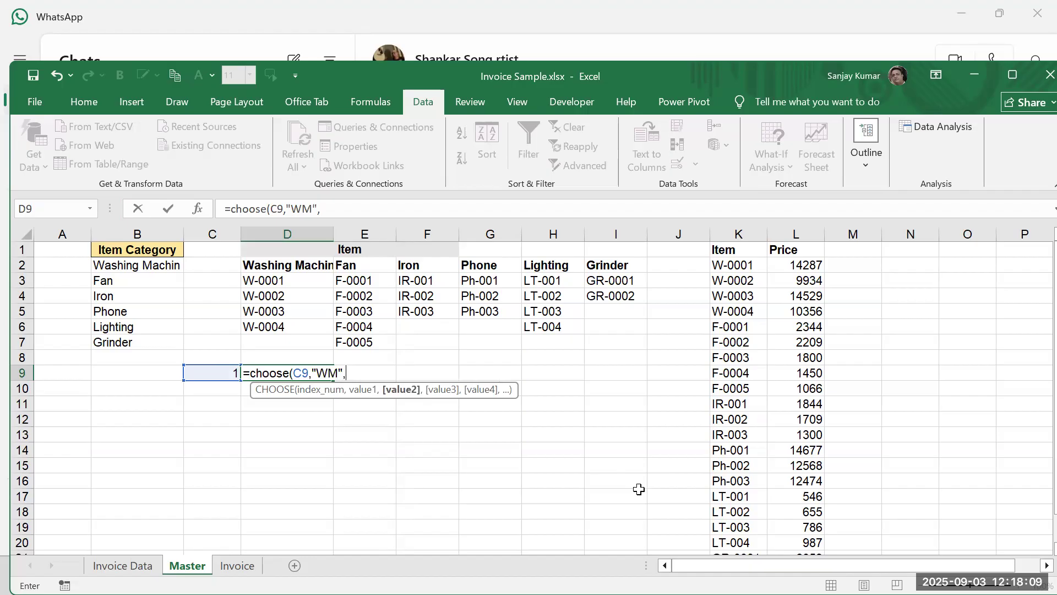
text(F)
key(BackSpace)
text("FAN",)
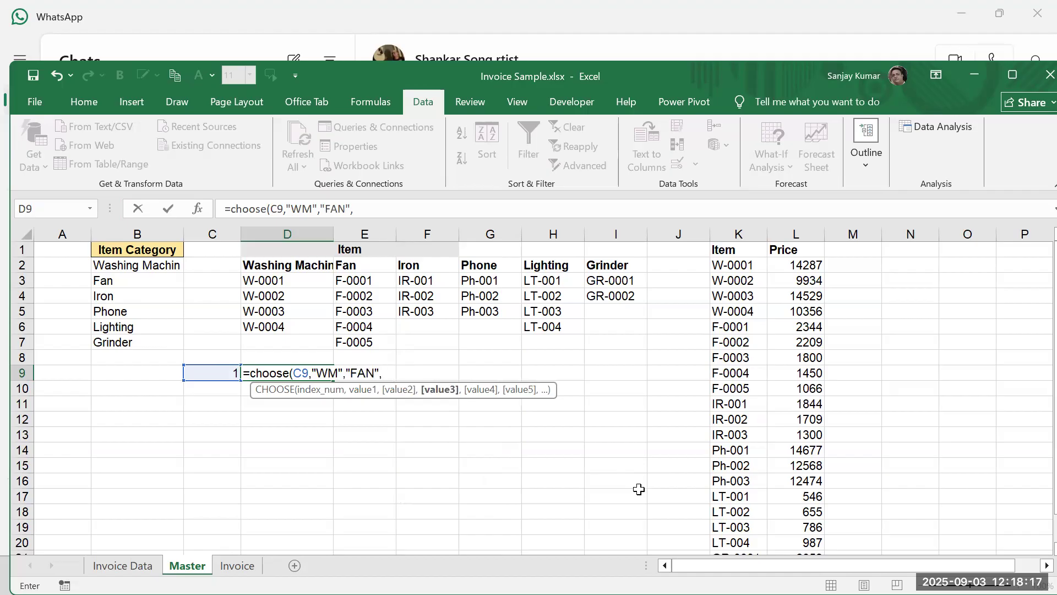
text("Iron",)
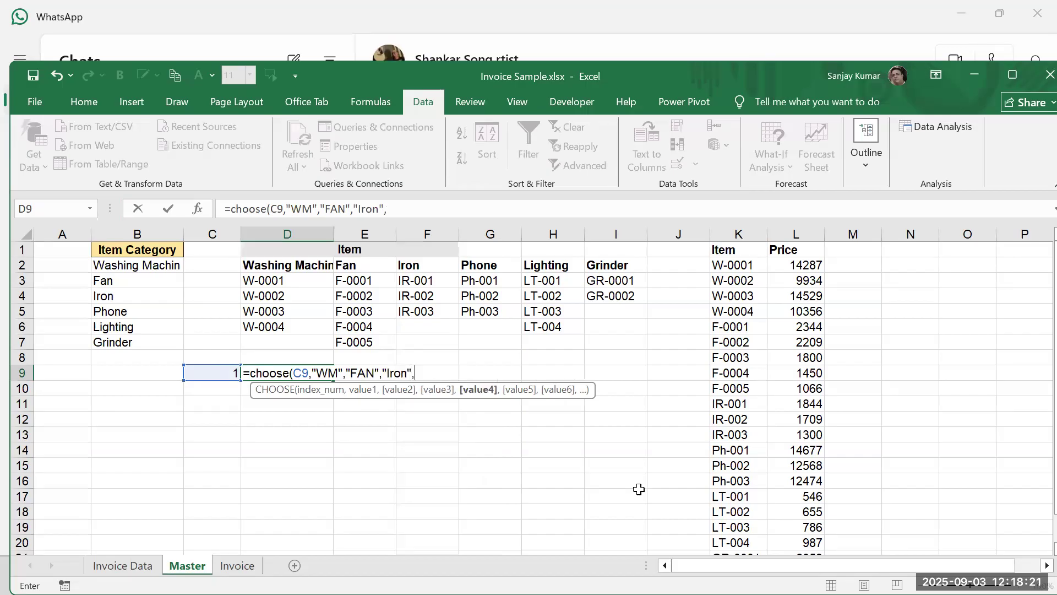
text("Phone","Lighti)
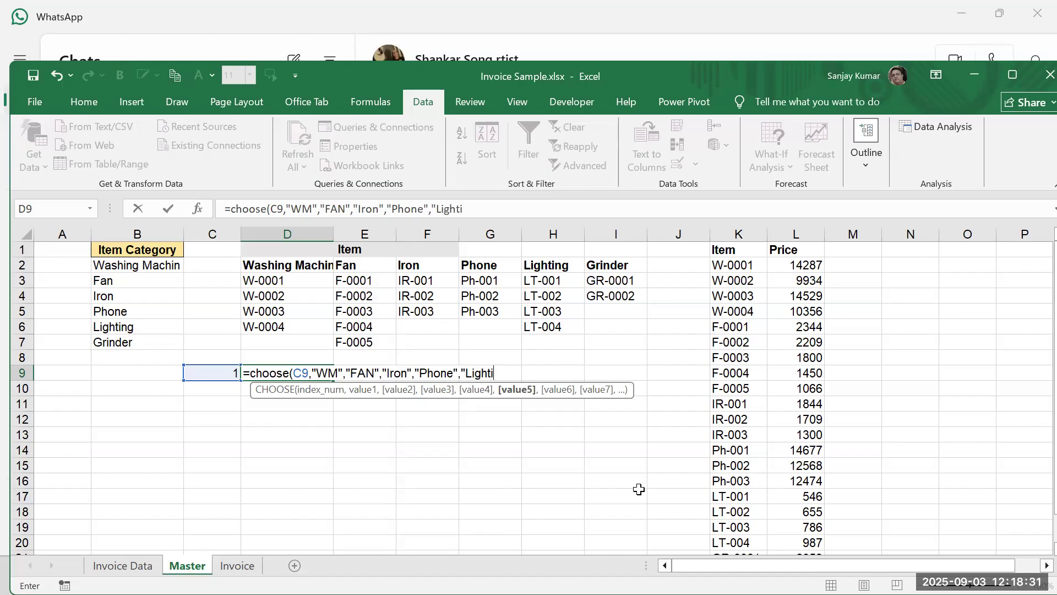
text(ng","Grinder)
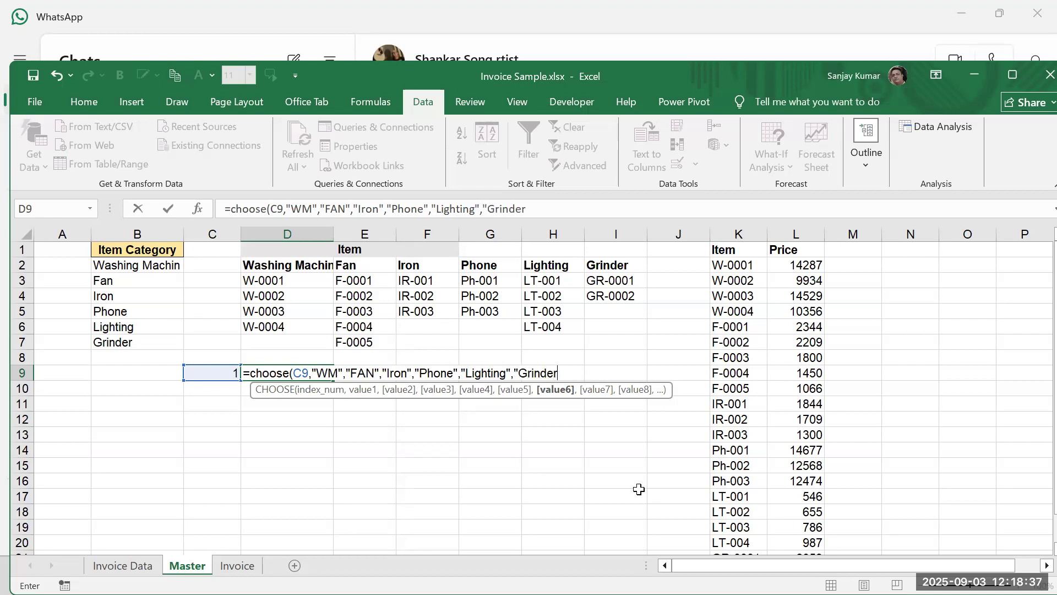
text("))
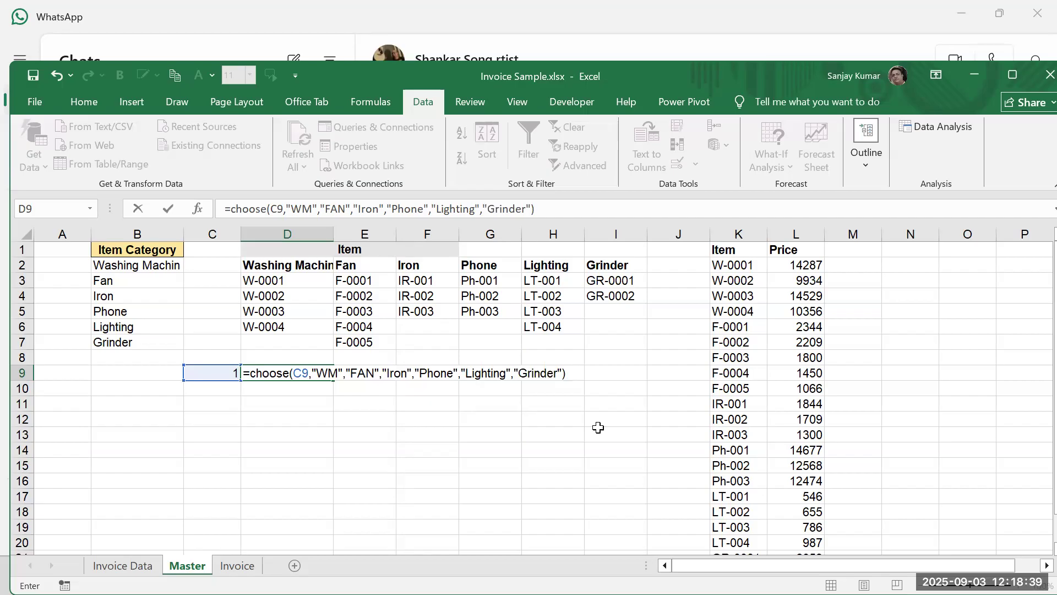
double_click(300, 374)
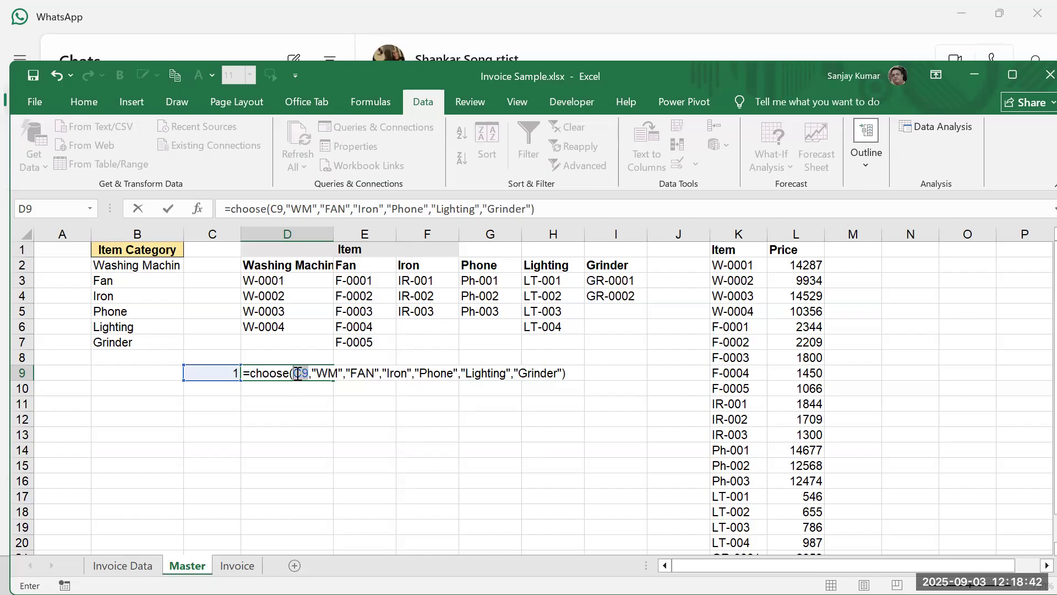
click(331, 373)
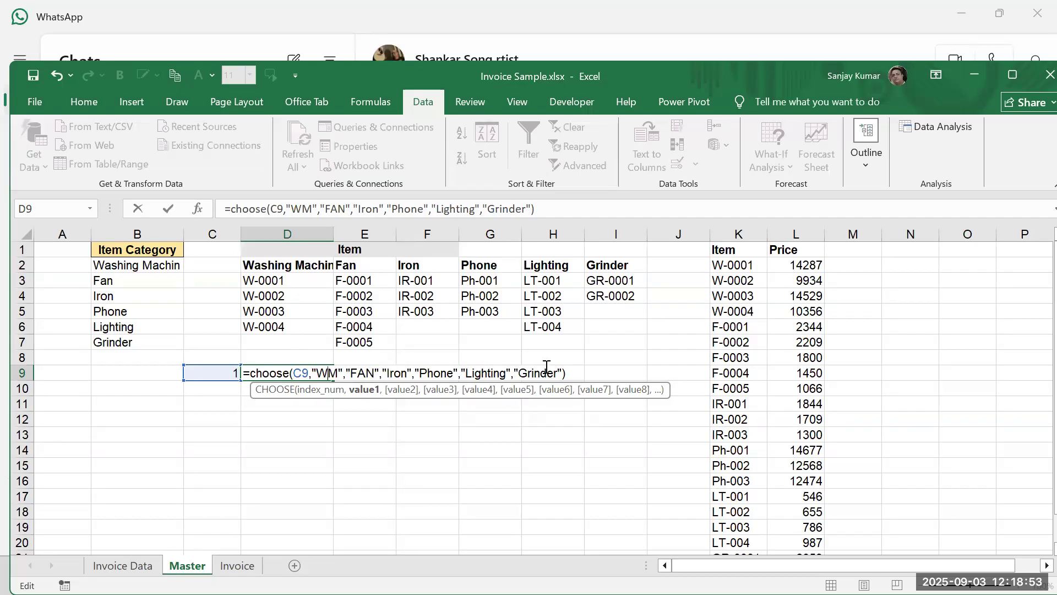
key(Return)
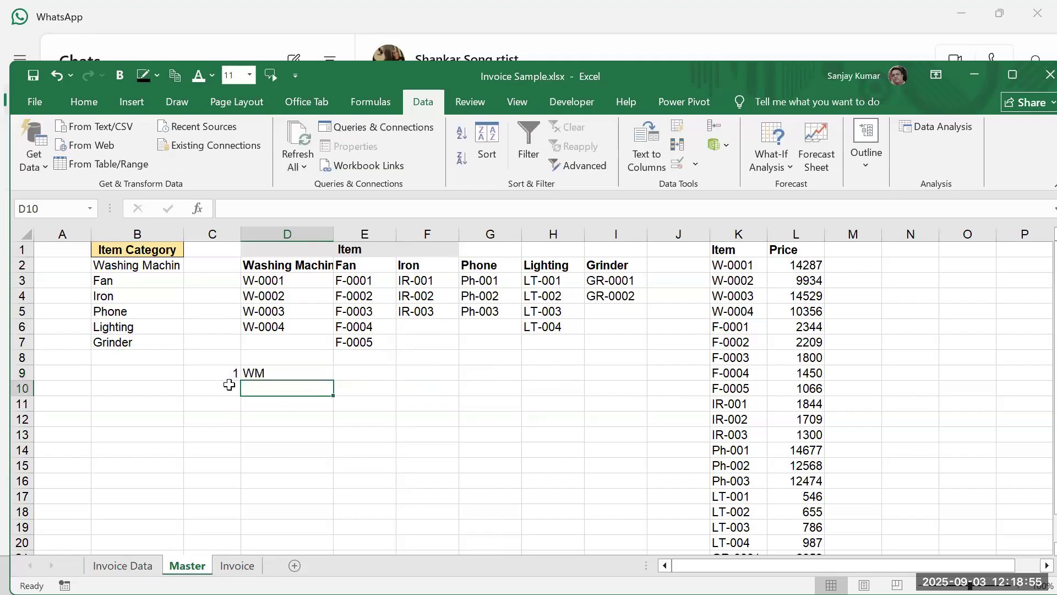
Step: Test the CHOOSE formula by setting the index number in cell C9 to 2 and finally to 6
key(Up)
key(Left)
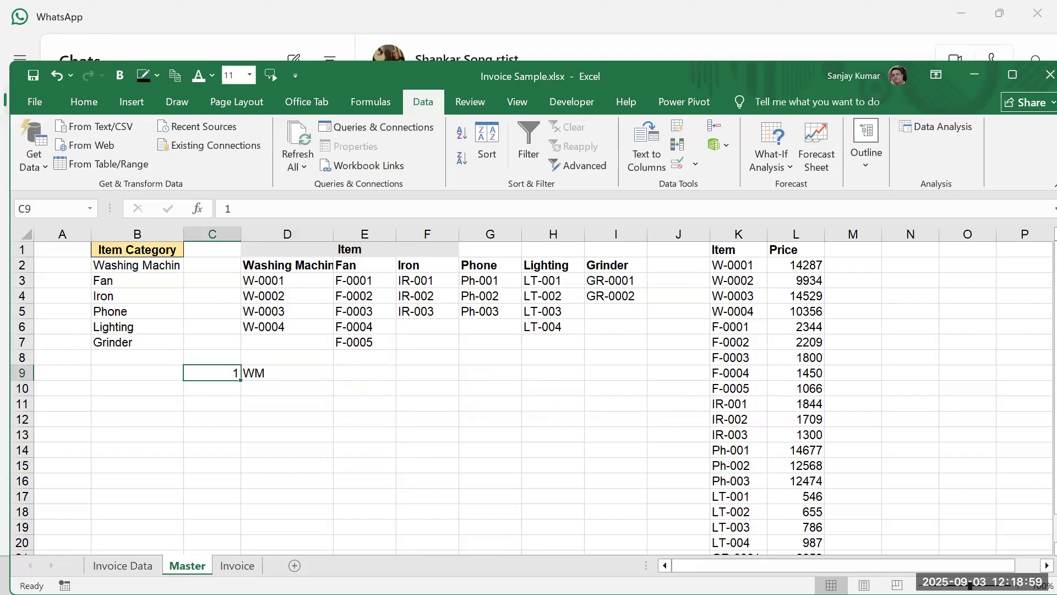
text(2)
key(Return)
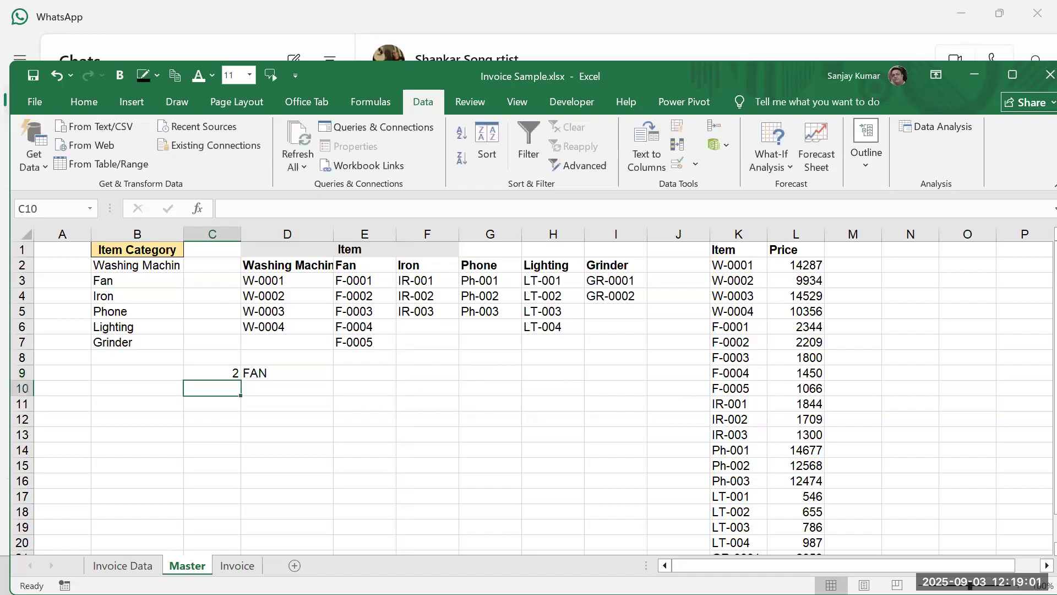
key(Up)
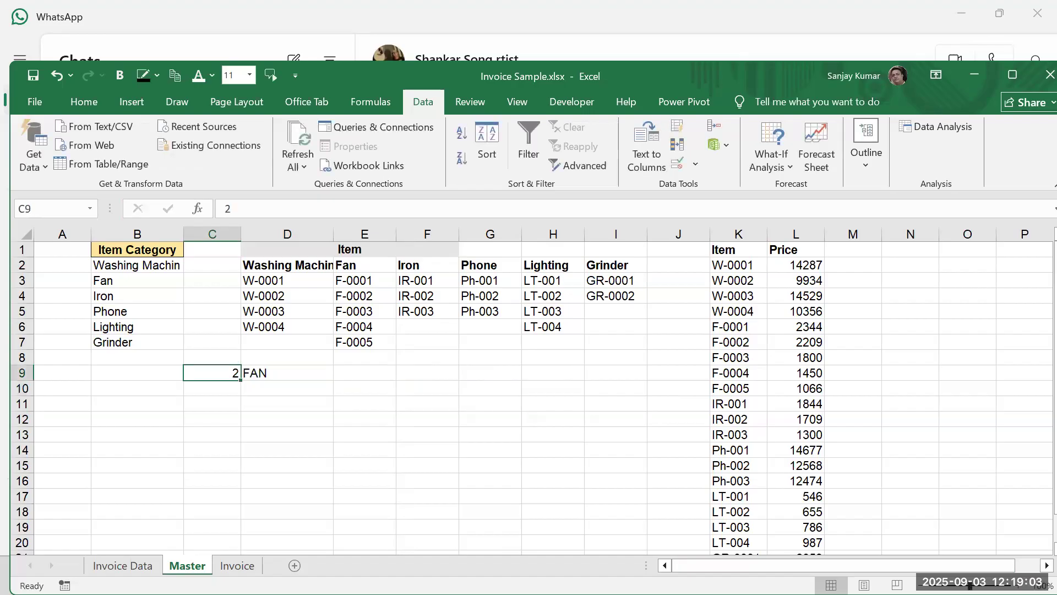
text(6)
key(Return)
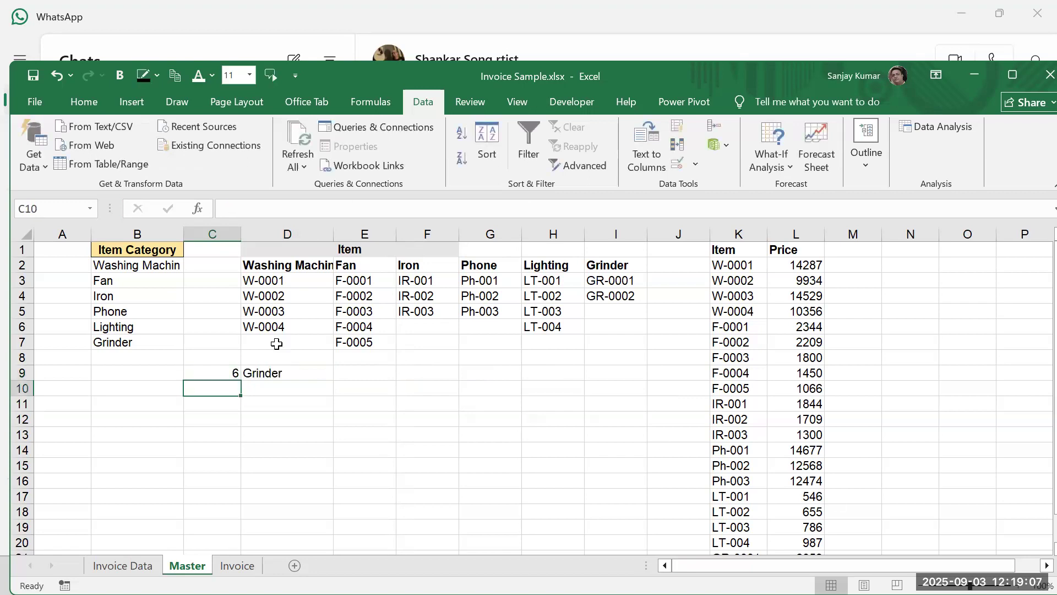
Step: Number the item categories 1 to 6 in cells A2:A7 of the Master sheet
click(43, 264)
text(1)
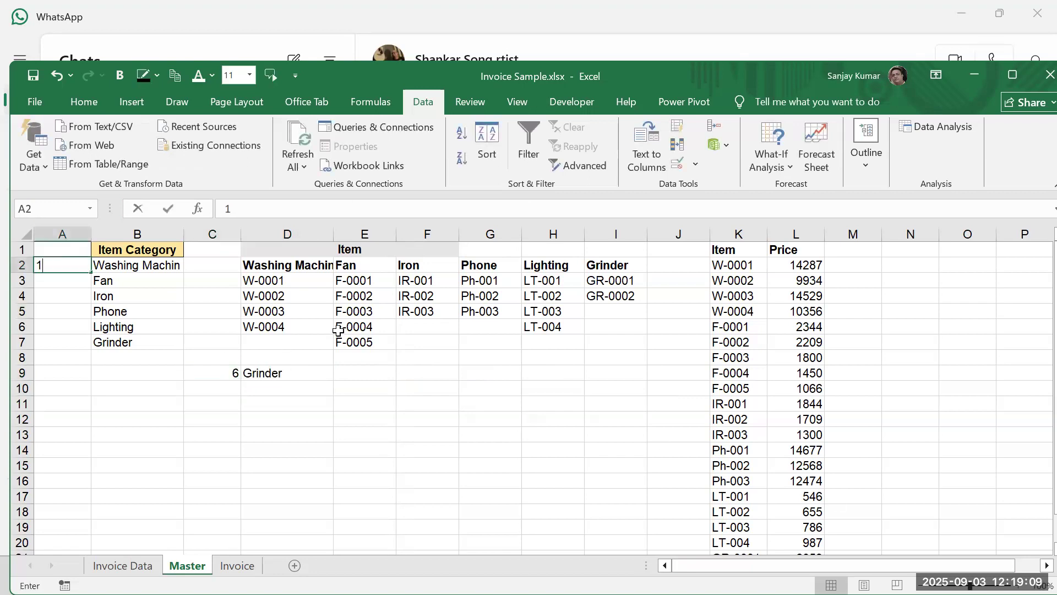
key(Return)
text(2)
click(172, 446)
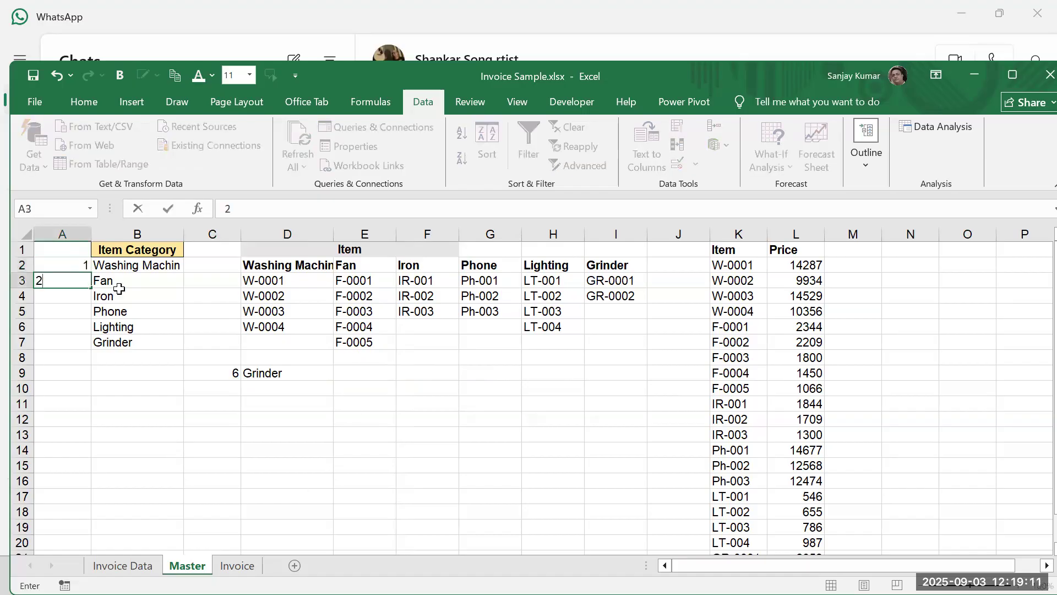
click(81, 265)
drag(81, 266, 94, 350)
Step: Review the CHOOSE formula in cell D9 and the item lists under the category headings on the Master sheet
click(278, 372)
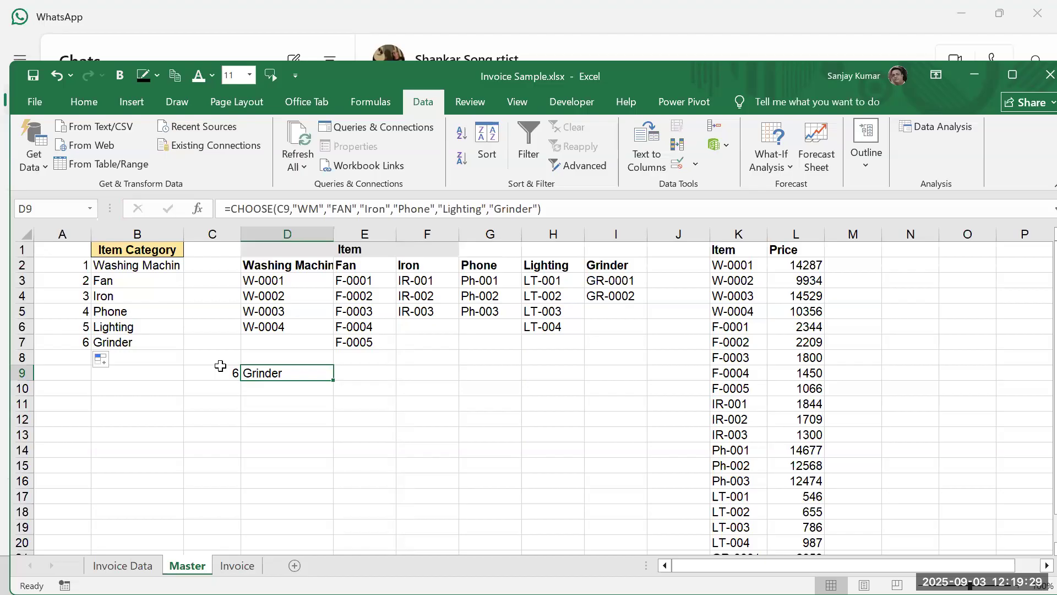
double_click(258, 372)
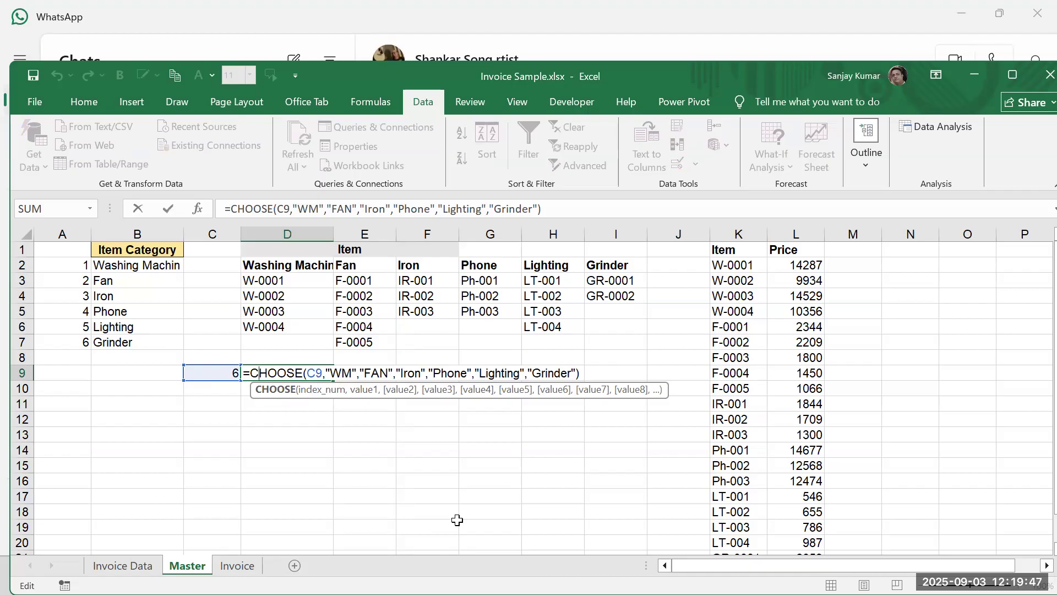
key(Return)
key(Up)
key(Up)
key(Up)
key(Up)
key(Up)
key(Up)
key(Up)
key(Down)
key(Down)
key(Down)
key(Down)
key(Up)
key(Up)
key(Up)
key(Up)
key(Right)
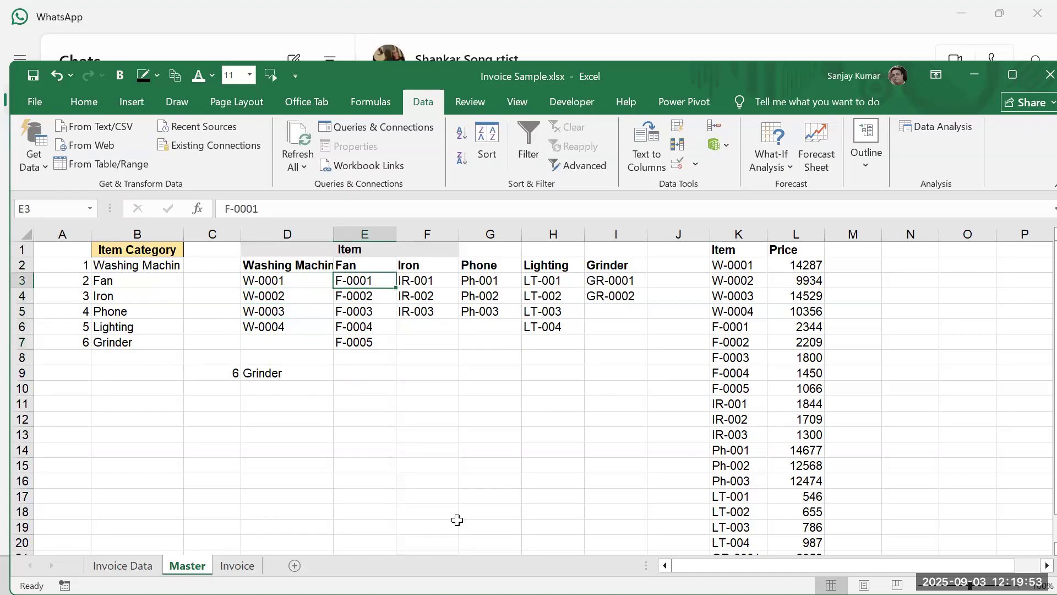
key(Down)
key(Down)
key(Up)
key(Up)
key(Right)
key(Right)
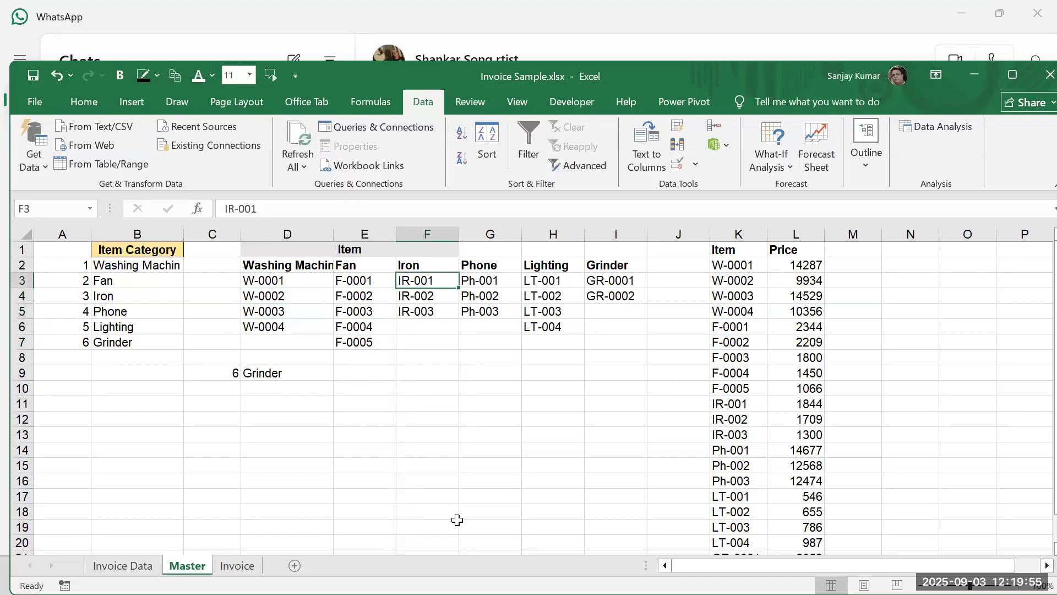
key(Right)
key(Right)
key(Down)
key(Down)
key(Up)
key(Up)
key(Left)
key(Left)
key(Left)
key(Left)
key(Left)
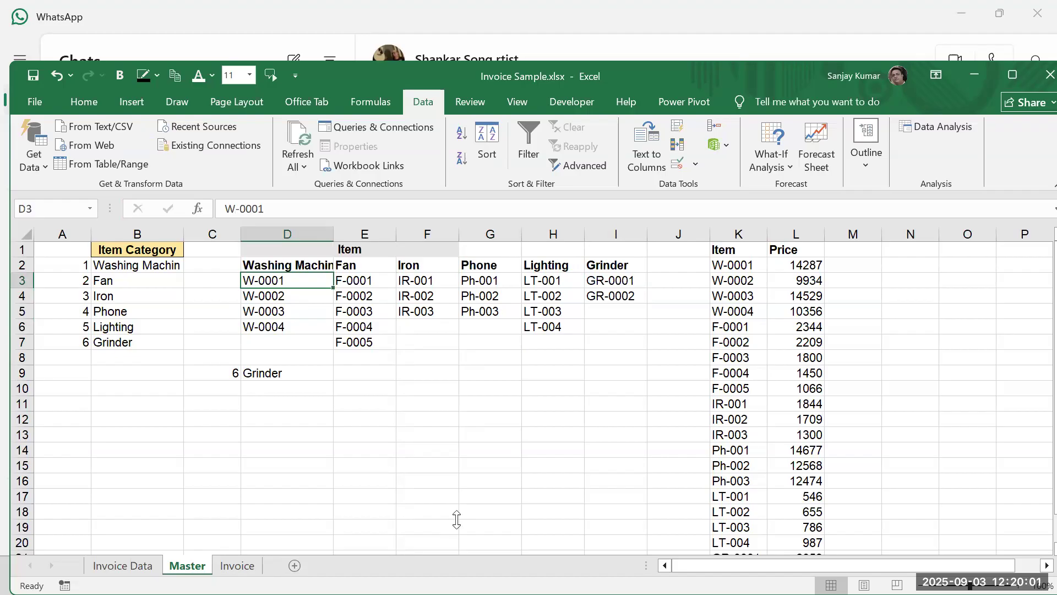
click(308, 372)
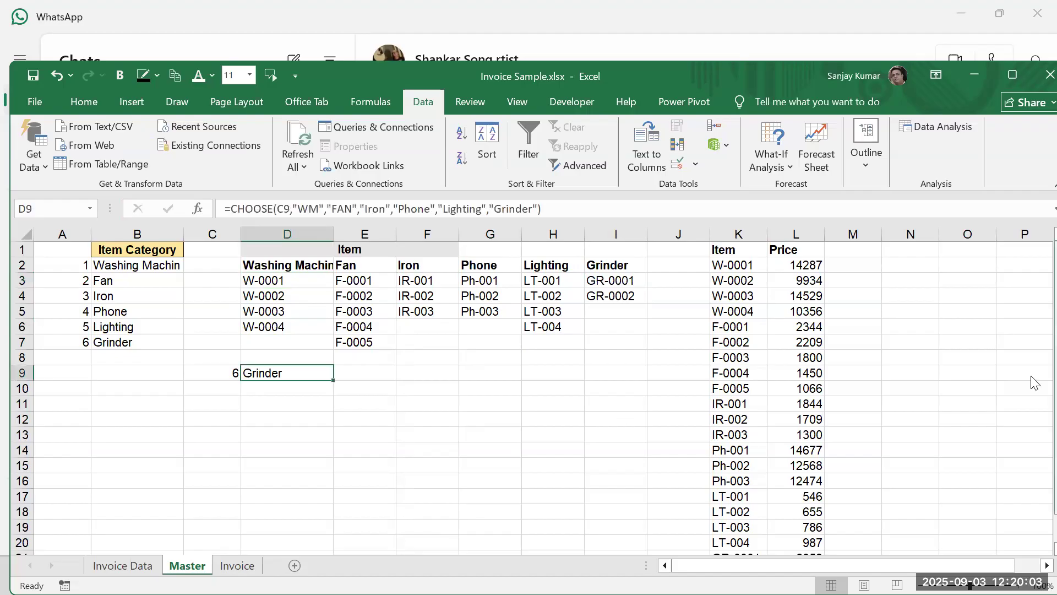
text(=c)
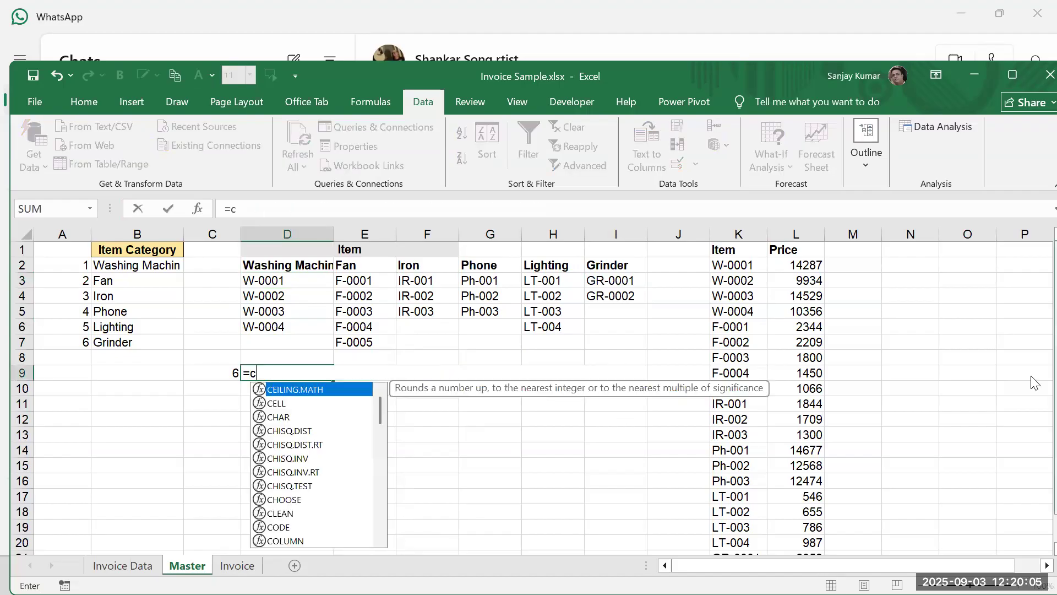
key(Escape)
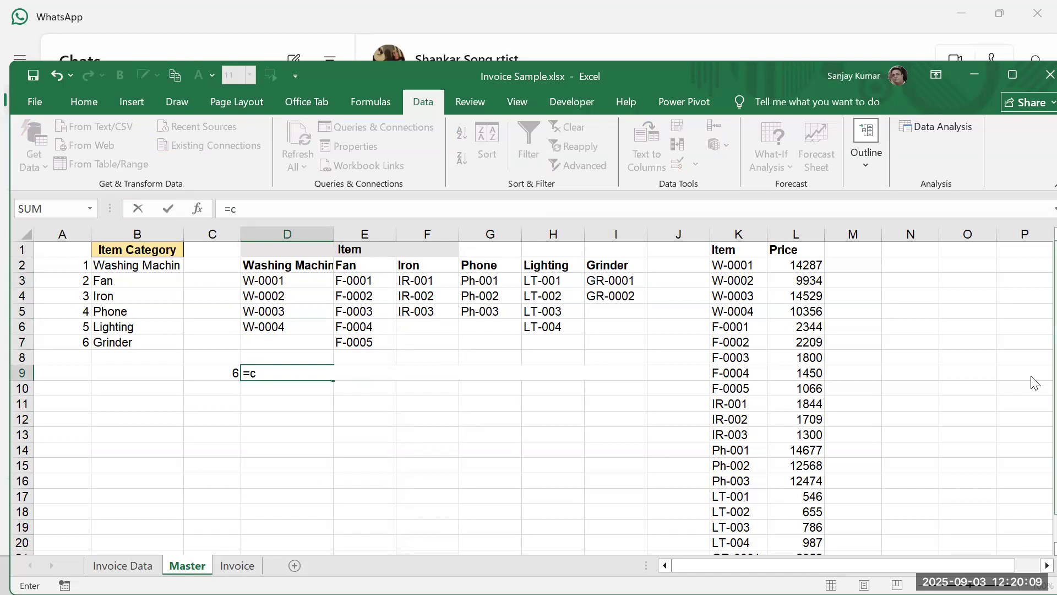
key(Escape)
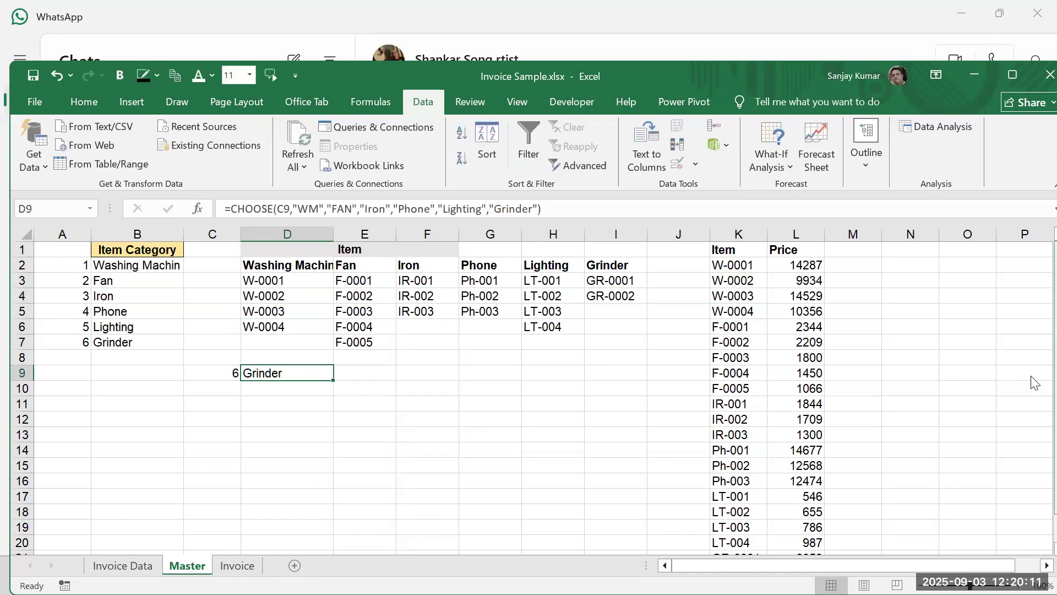
text(Ch)
key(BackSpace)
key(BackSpace)
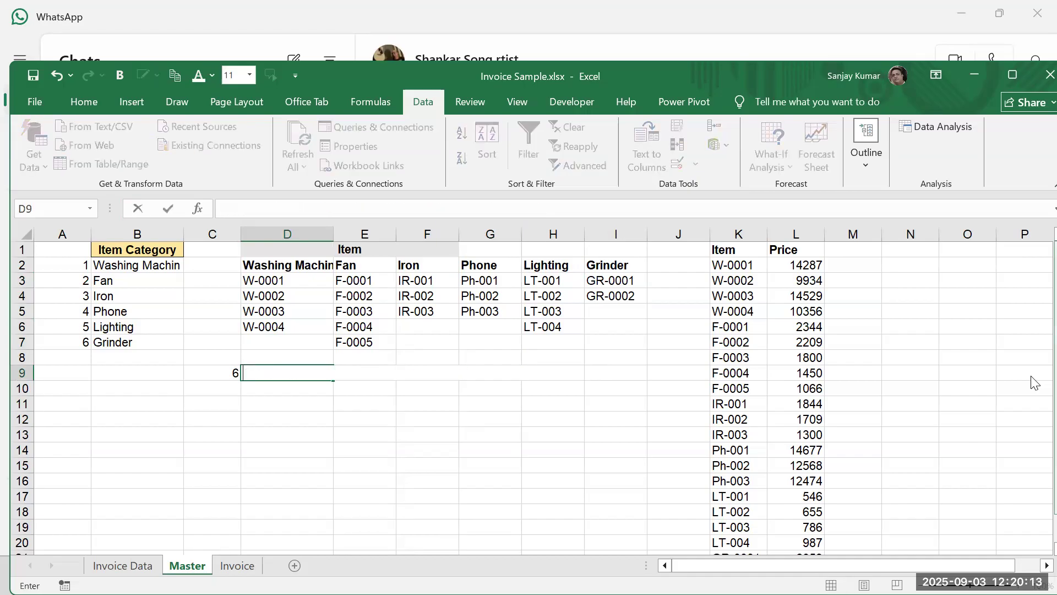
text(=Choose)
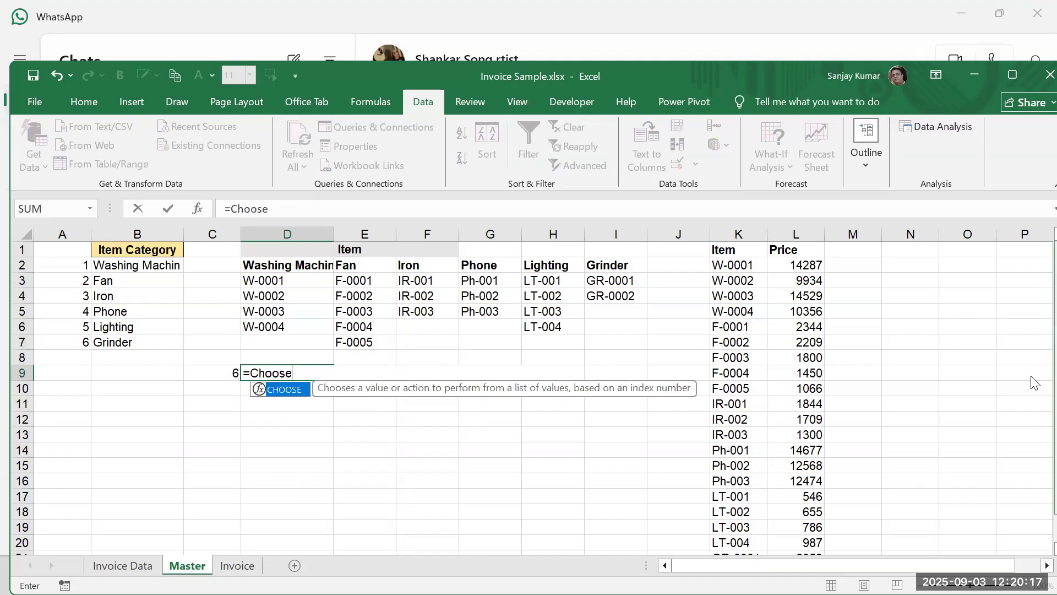
text(()
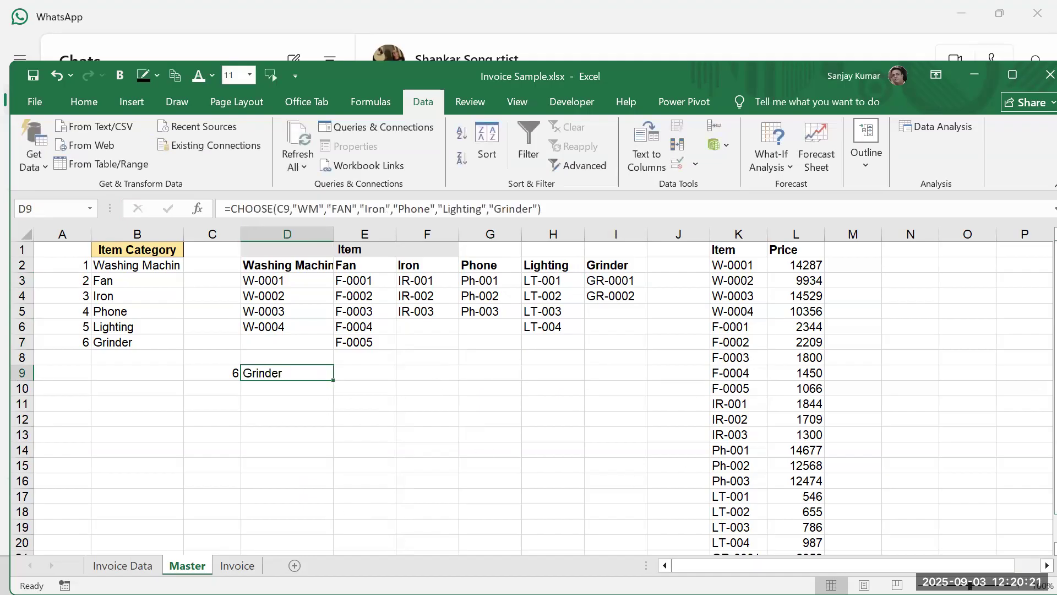
click(237, 565)
click(490, 384)
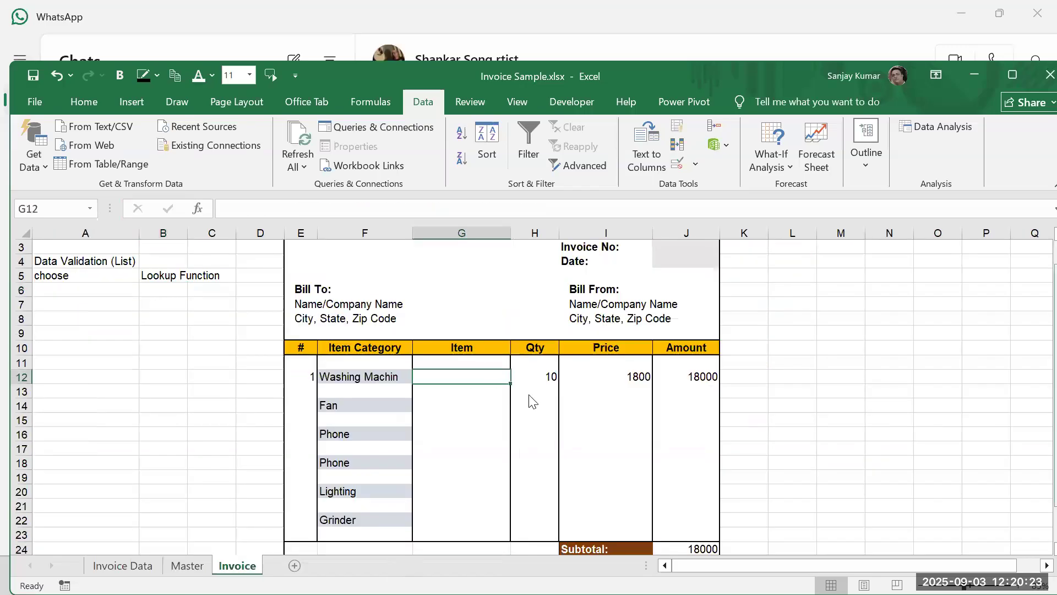
text(=cho)
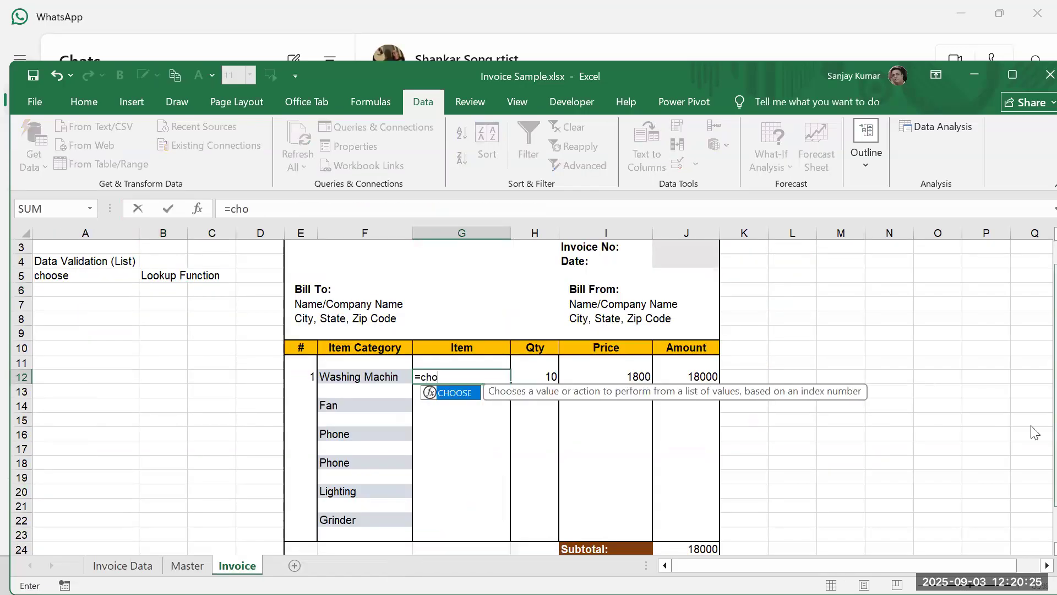
text(ose()
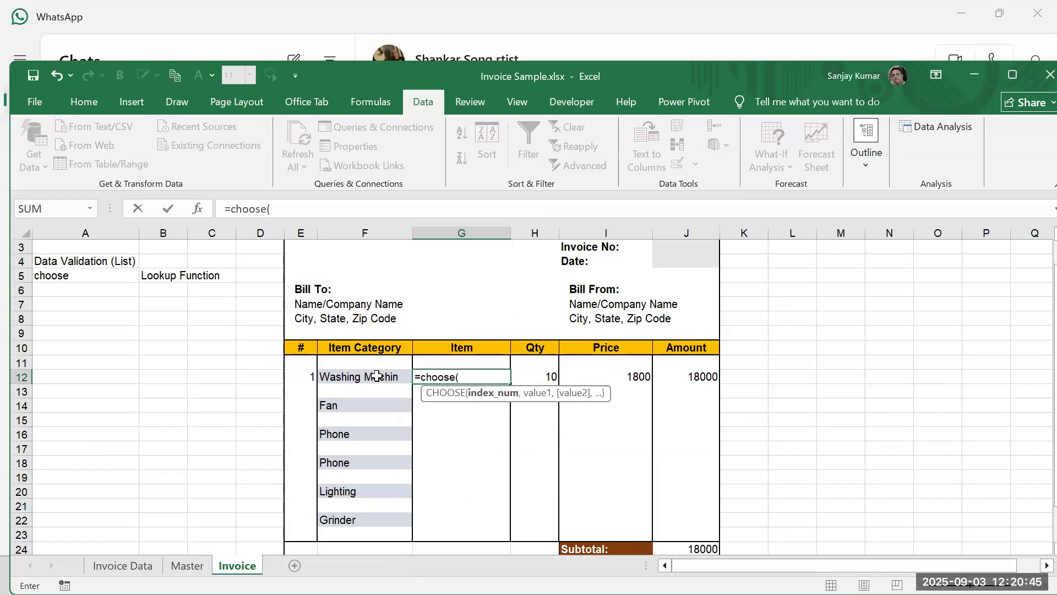
text(match)
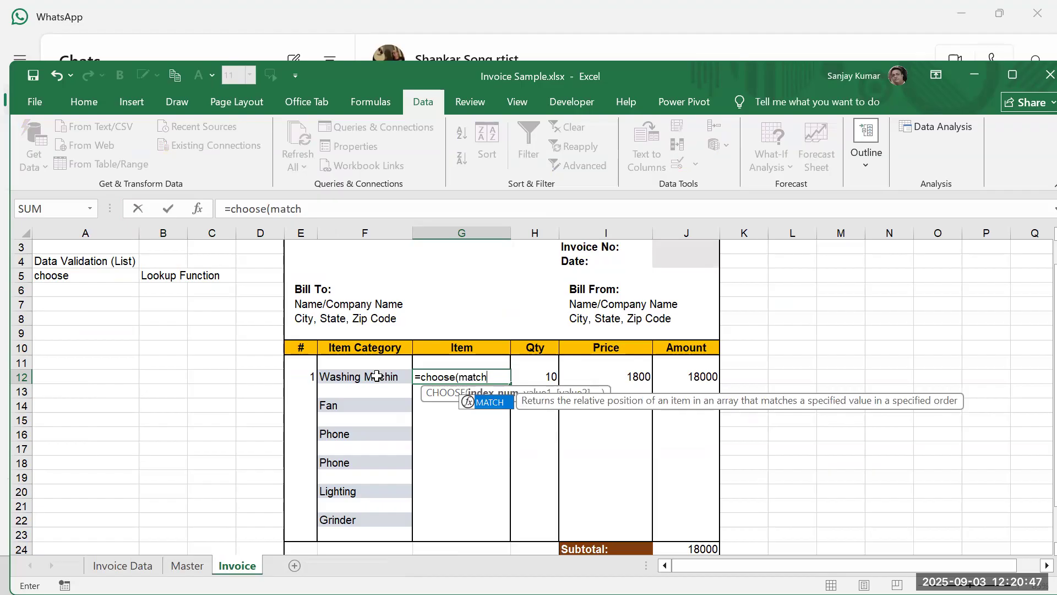
text(()
click(351, 374)
text(,)
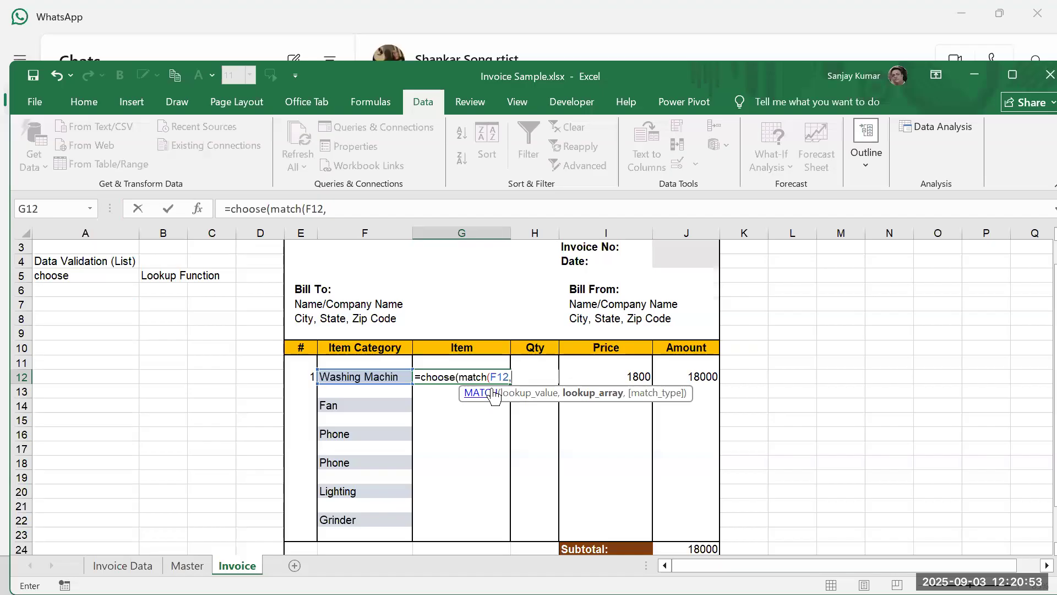
text(t)
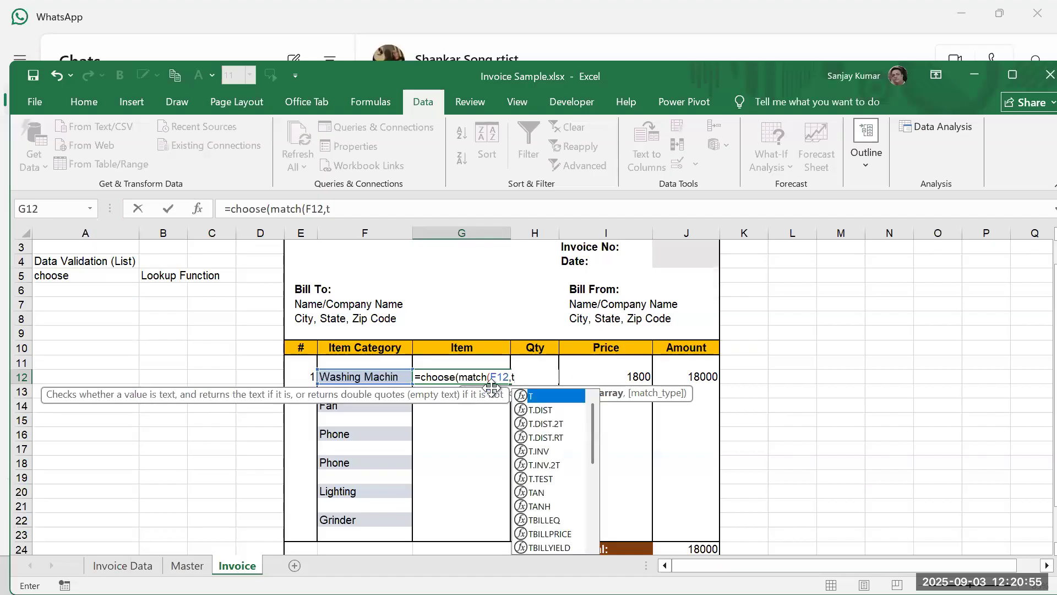
key(BackSpace)
text(it)
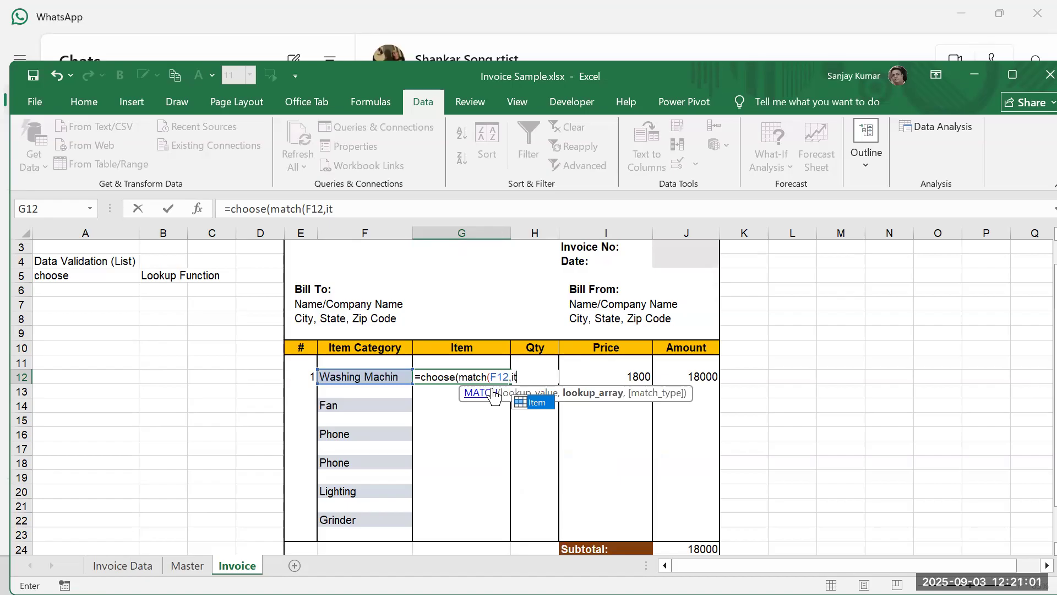
text(,)
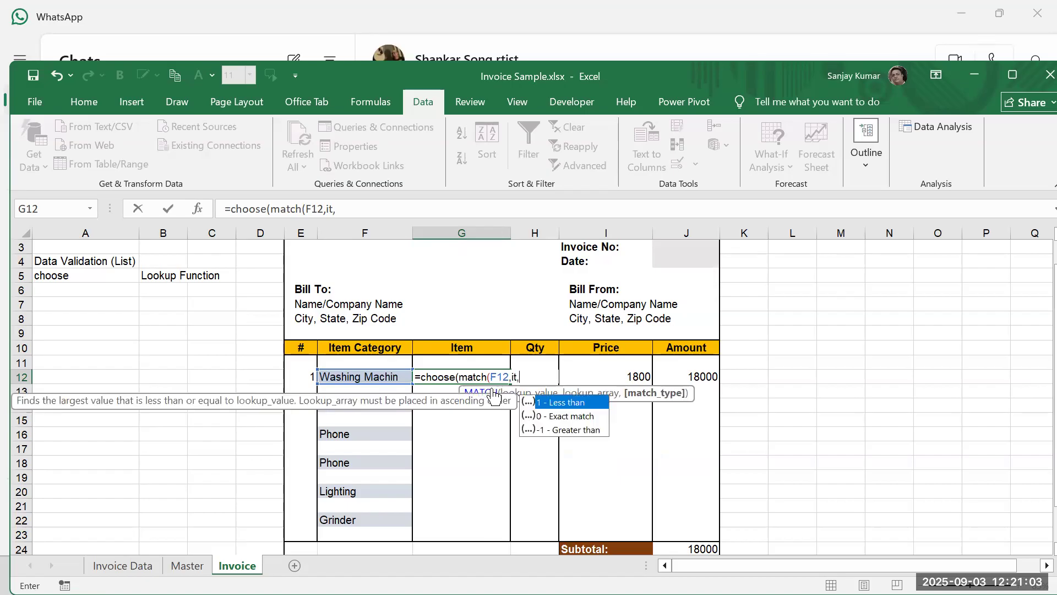
text(0)
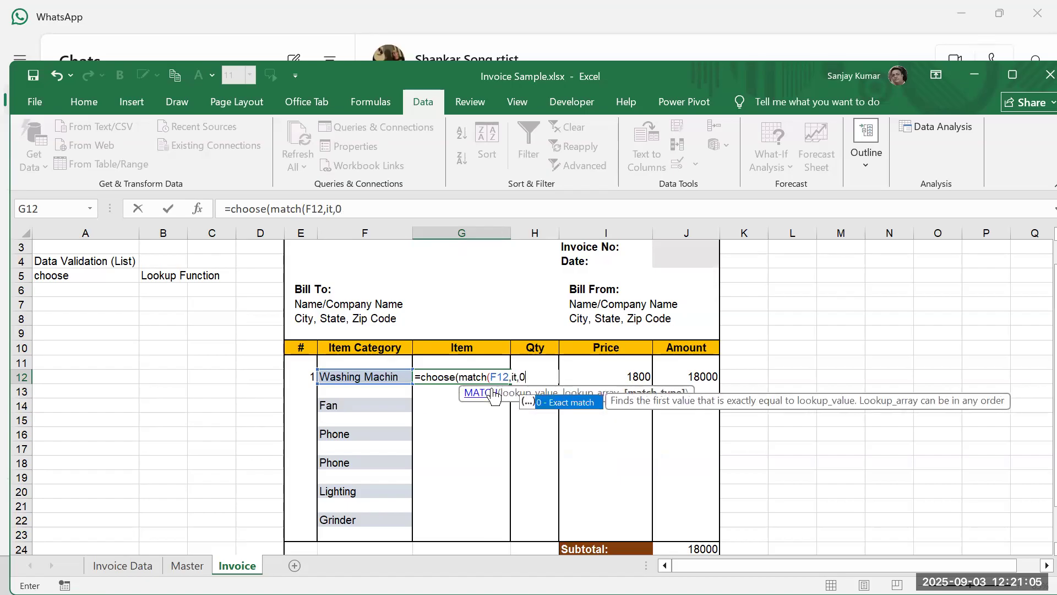
key(Escape)
Step: Check which cells the named range Item covers on the Master sheet and return to the Invoice sheet
click(91, 204)
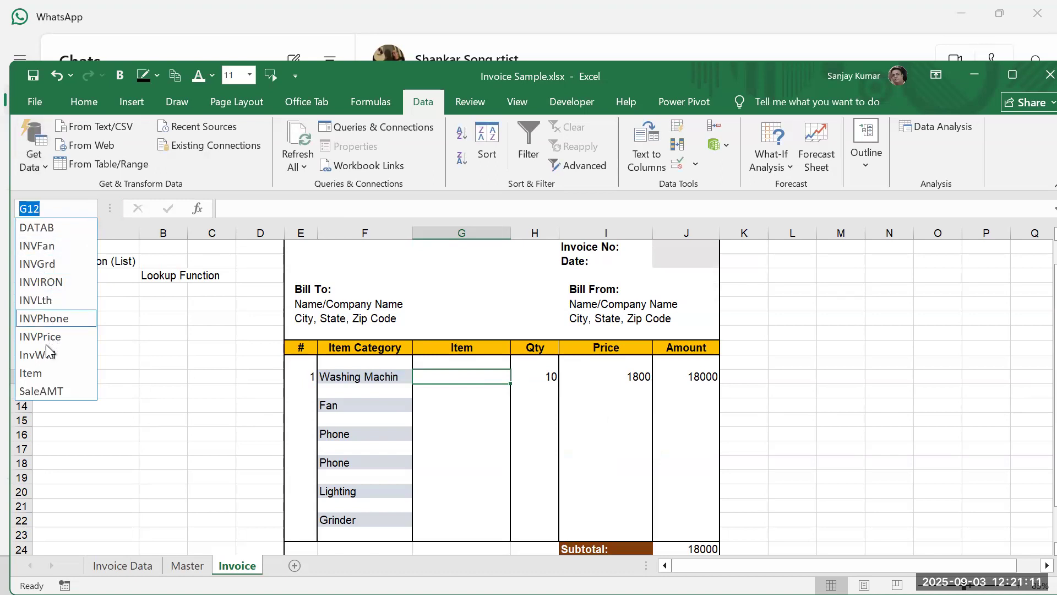
click(44, 372)
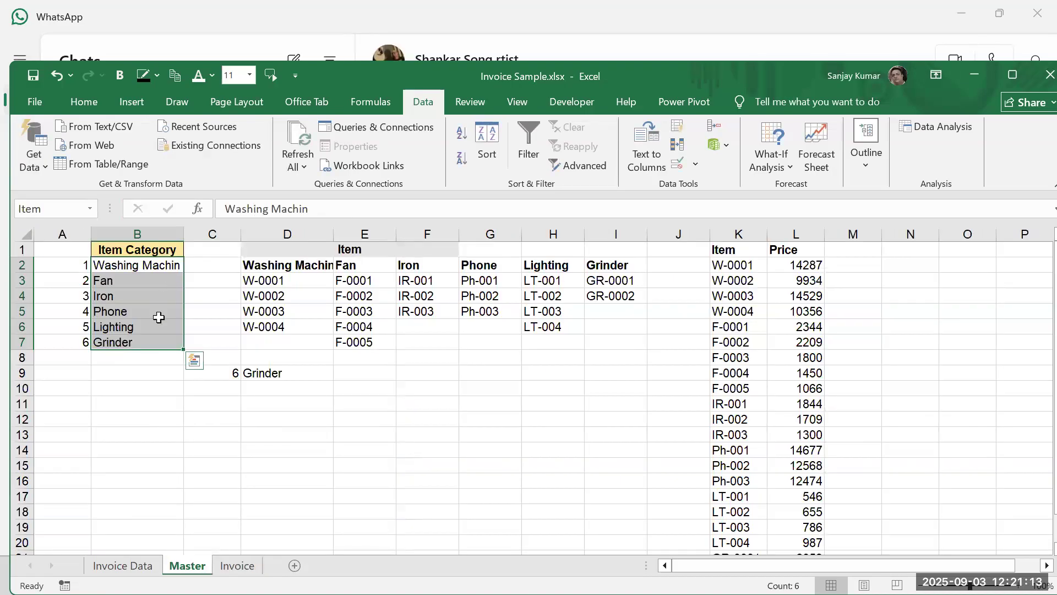
click(237, 565)
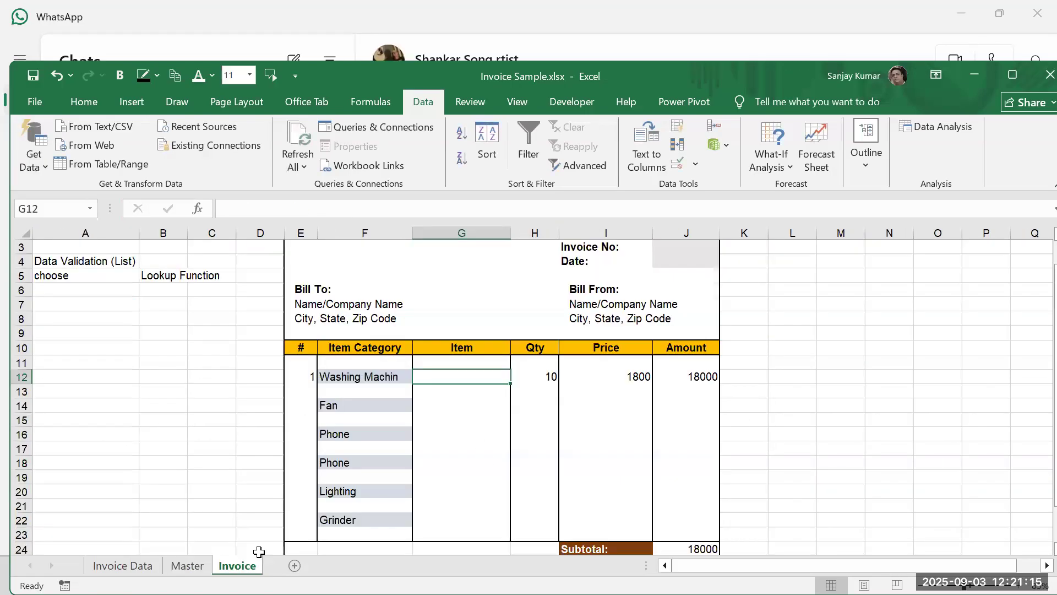
text(=)
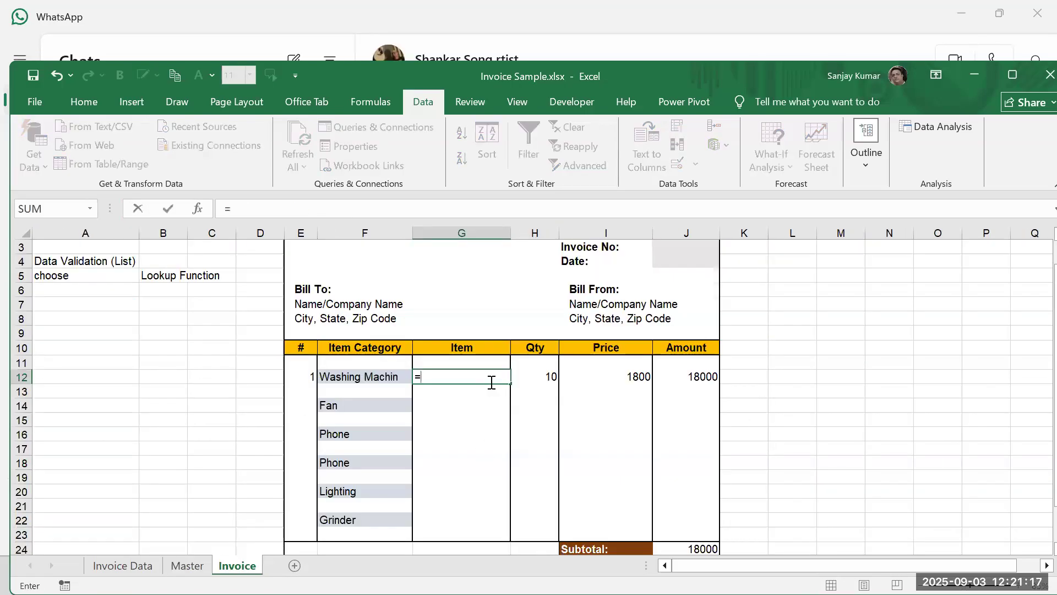
text(choo)
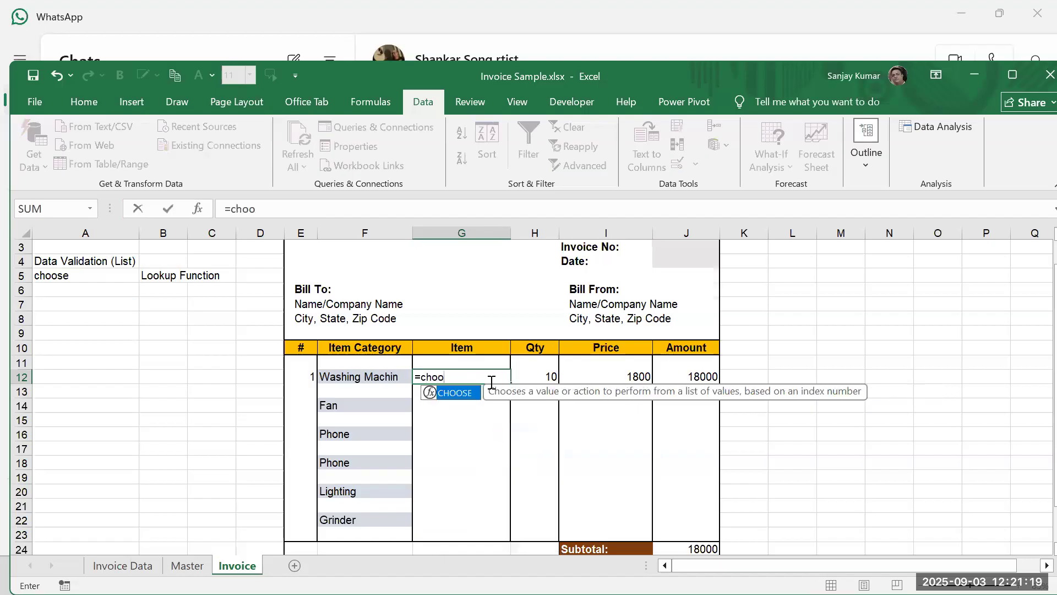
key(Escape)
key(Escape)
Step: Enter the formula =MATCH(F12,Item,0) in cell G12 of the Invoice sheet
text(=match()
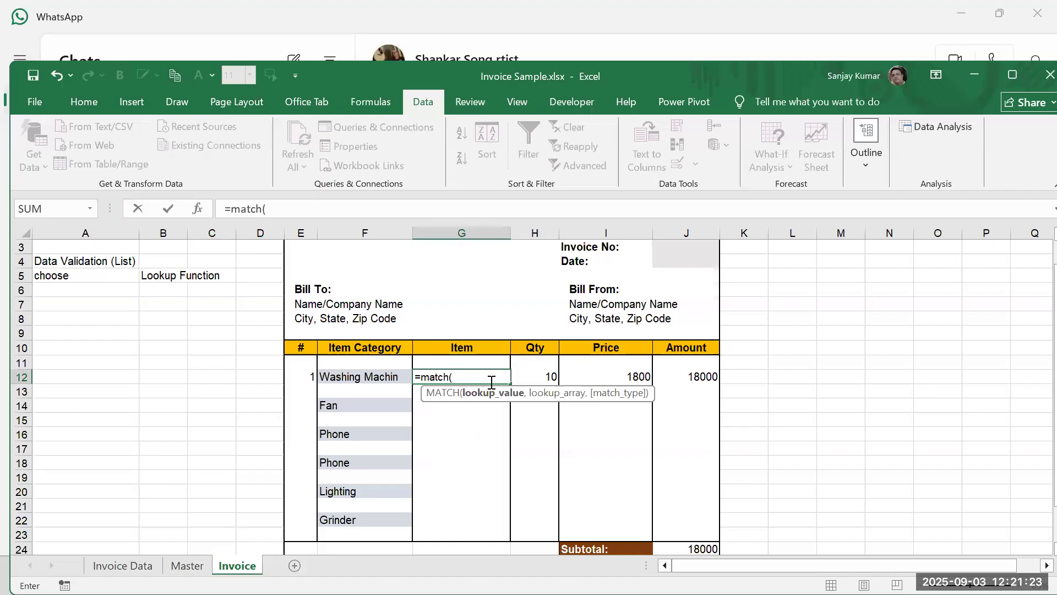
click(382, 376)
text(,)
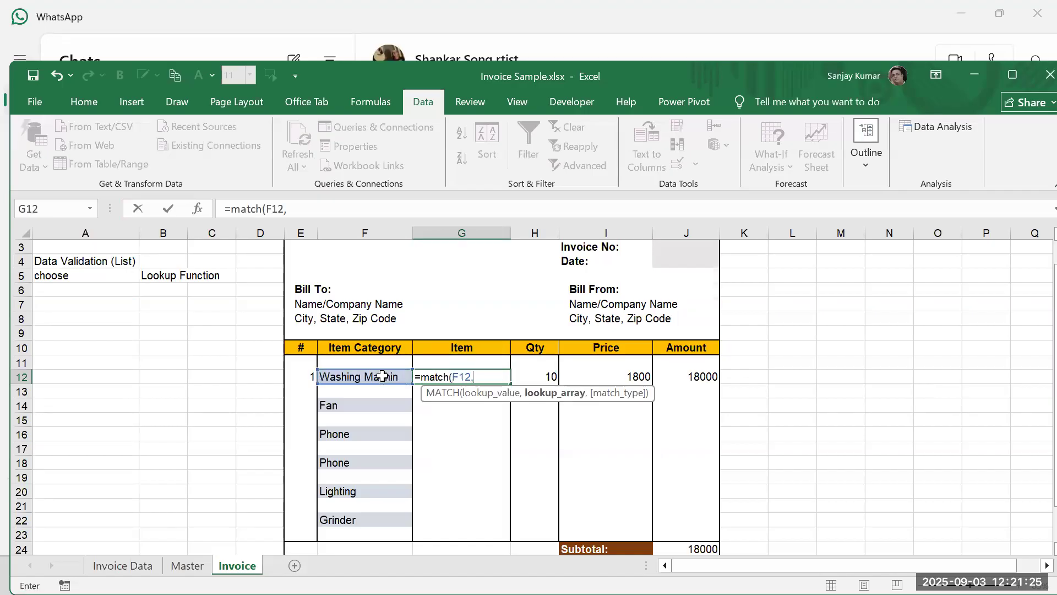
text(item)
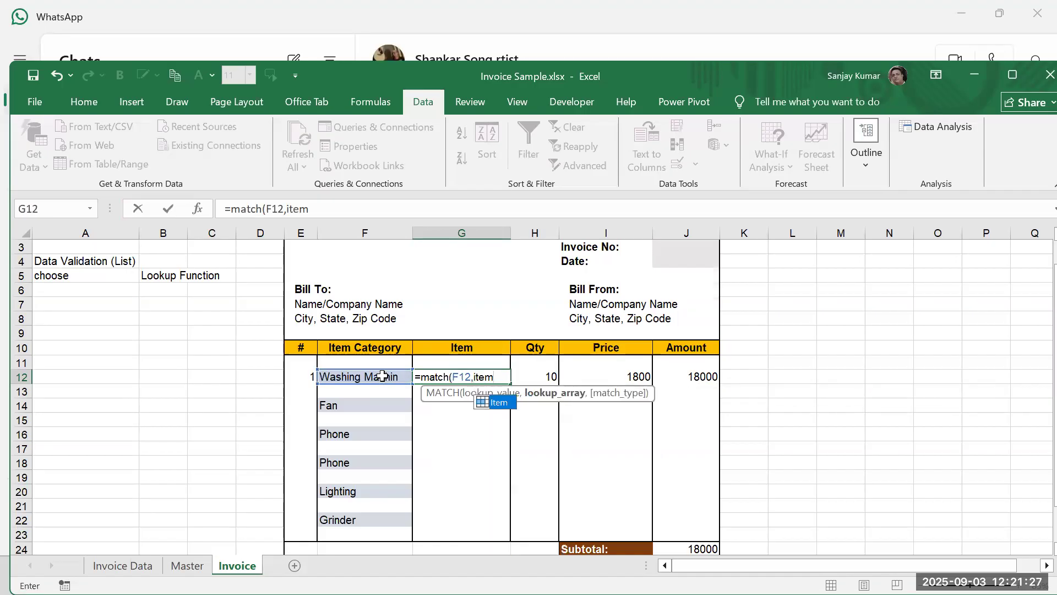
text(,0))
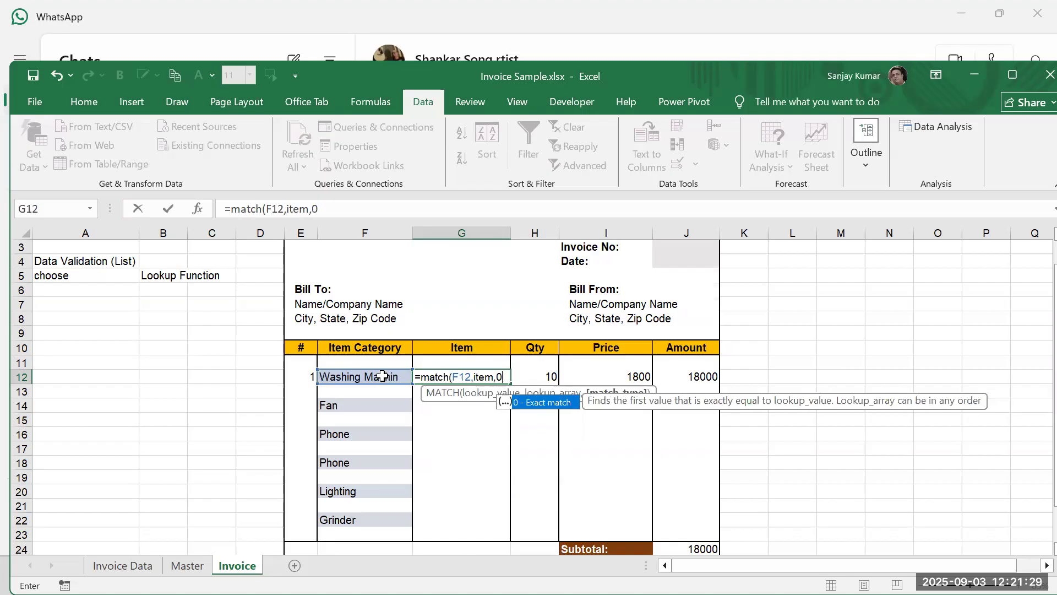
key(Return)
Step: Test the MATCH formula by switching the category in cell F12 to Phone and back to Washing Machin
click(449, 378)
click(380, 376)
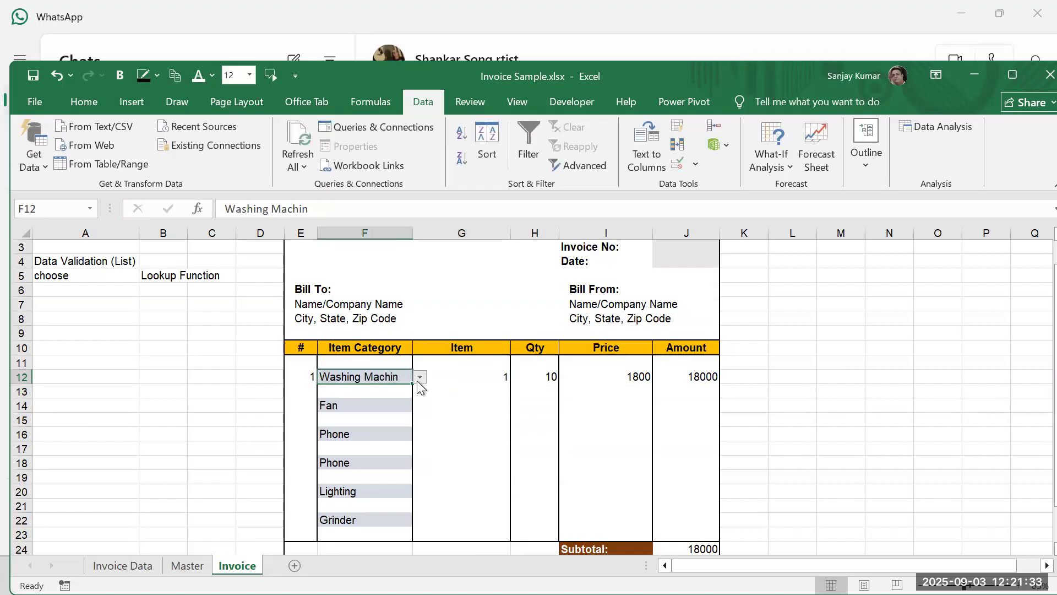
click(419, 377)
click(349, 414)
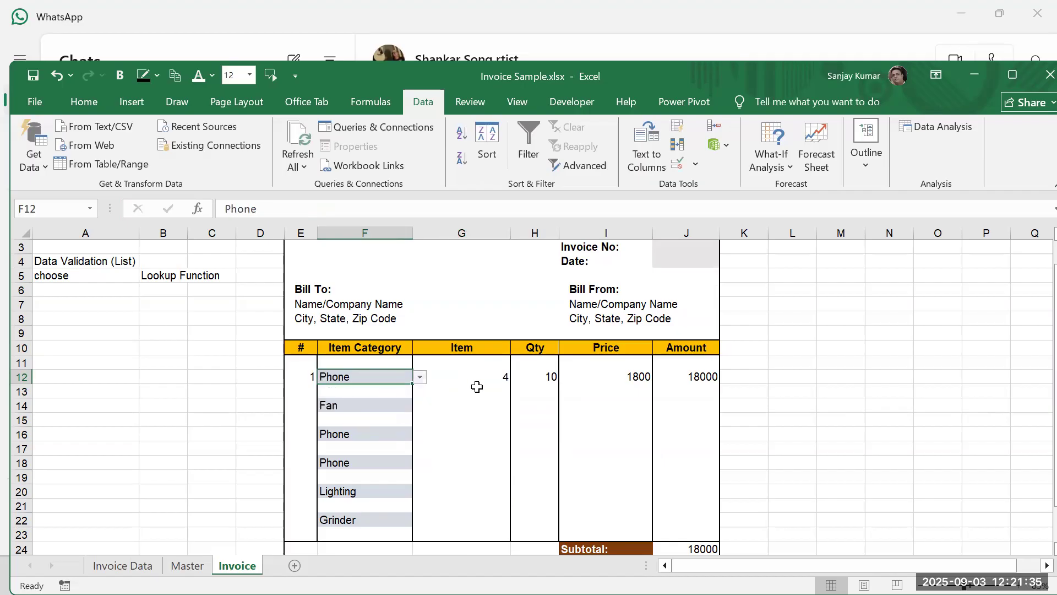
click(420, 377)
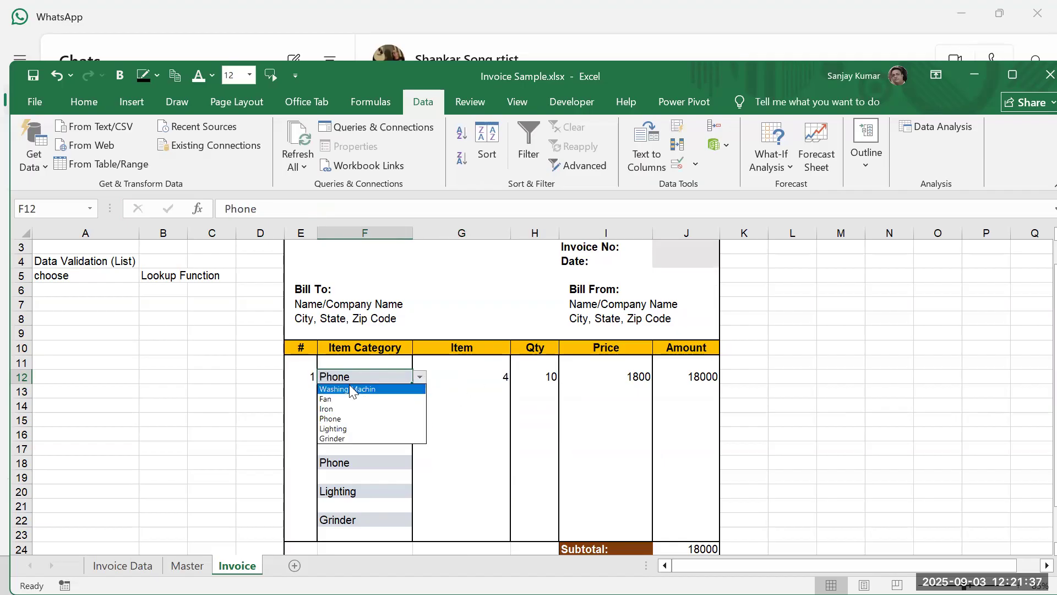
click(353, 389)
Step: Replace the formula in cell G12 with a CHOOSE formula whose index number is MATCH(F12,Item,0)
click(479, 378)
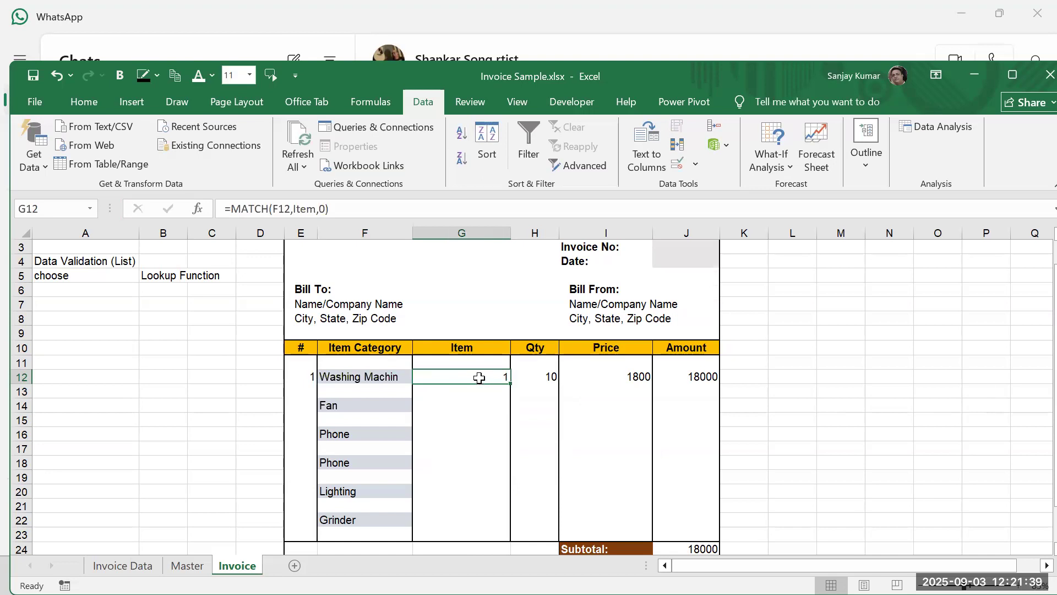
double_click(479, 378)
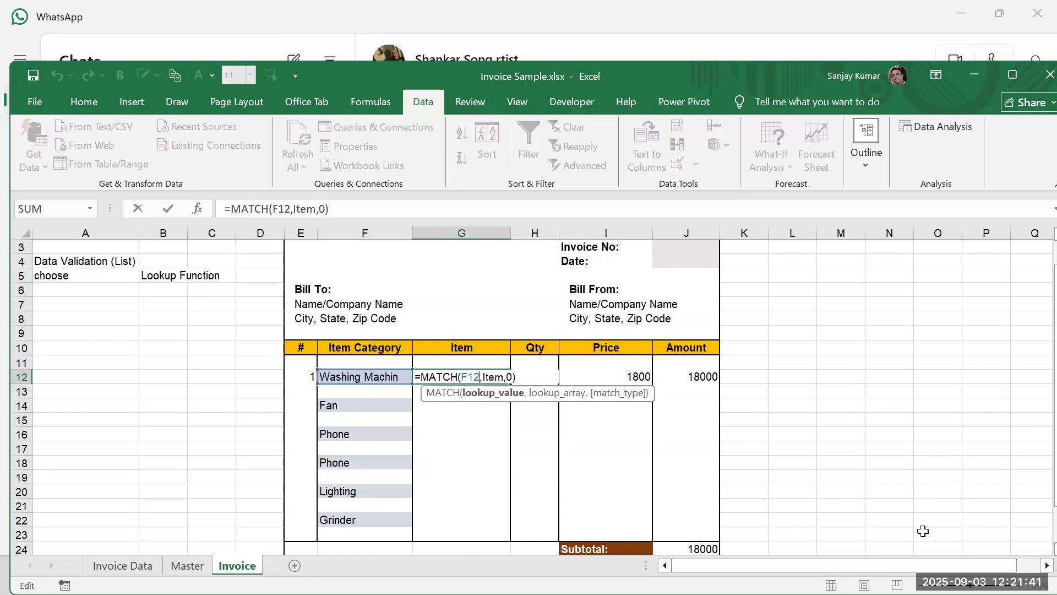
key(Escape)
text(=)
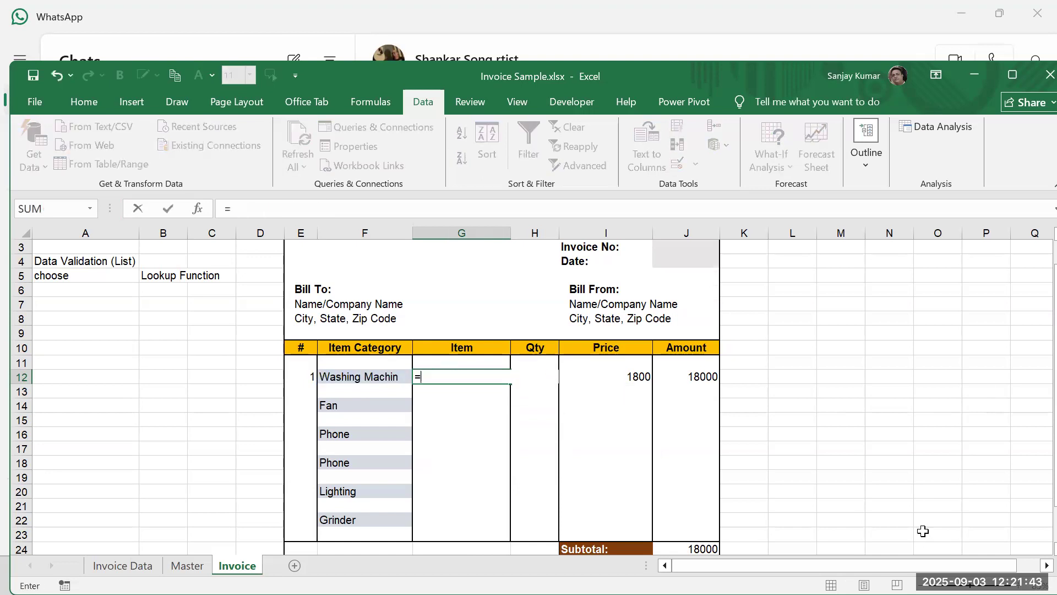
text(choose(match)
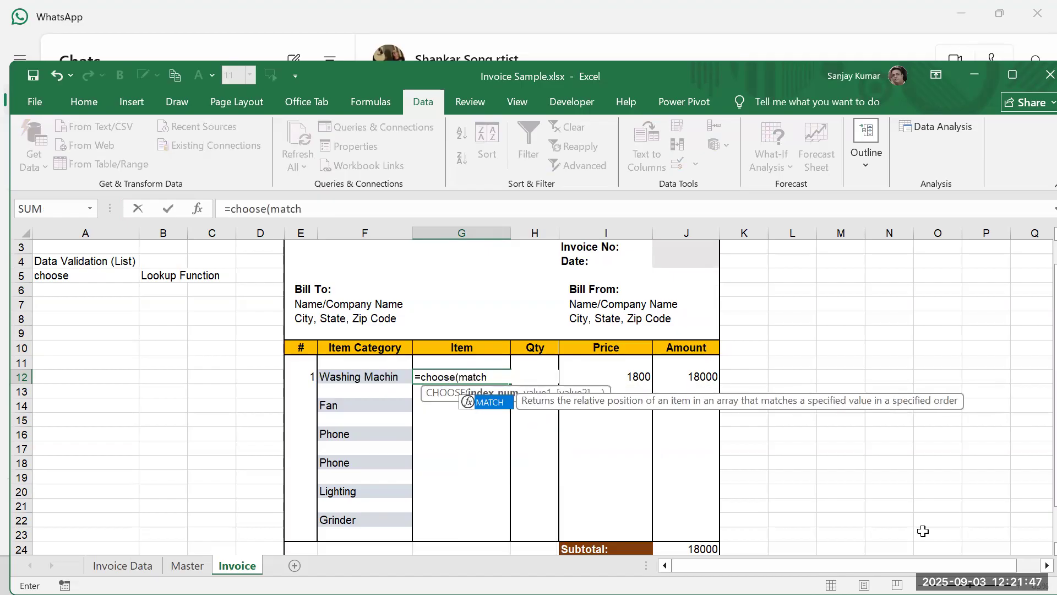
text(()
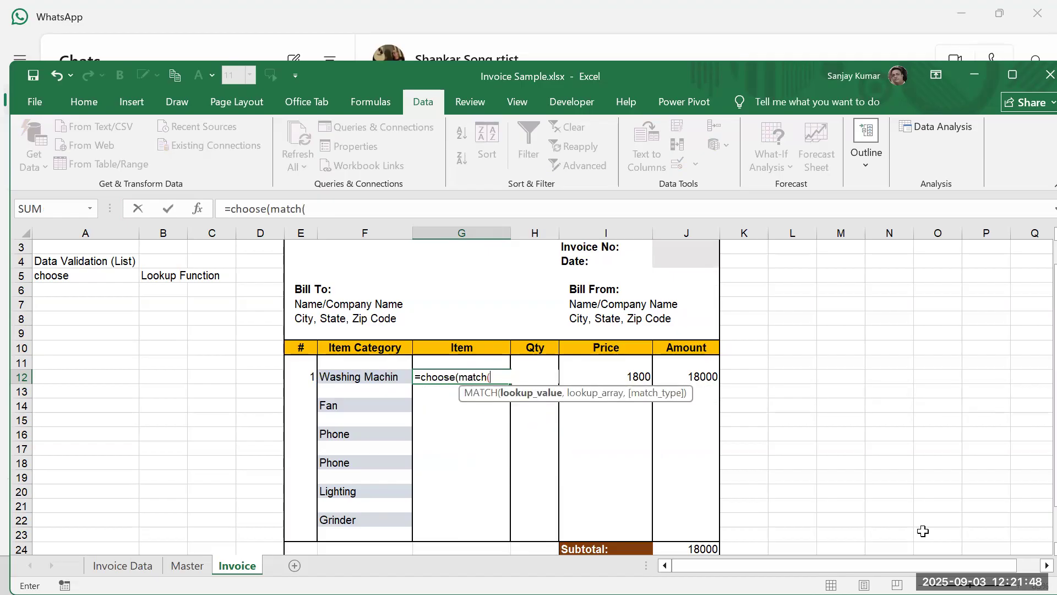
click(380, 378)
text(,item)
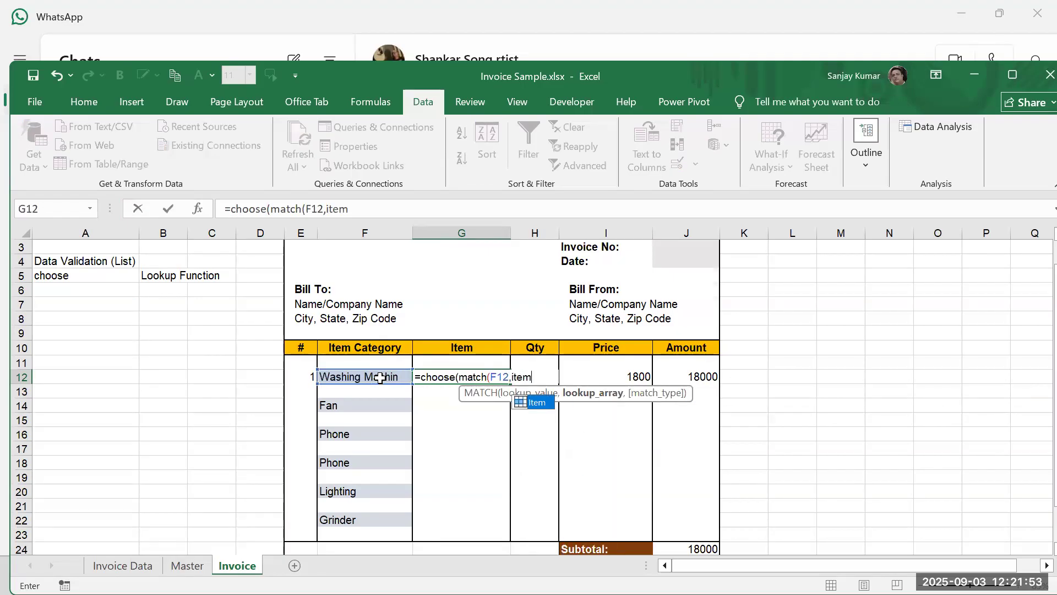
text(,0))
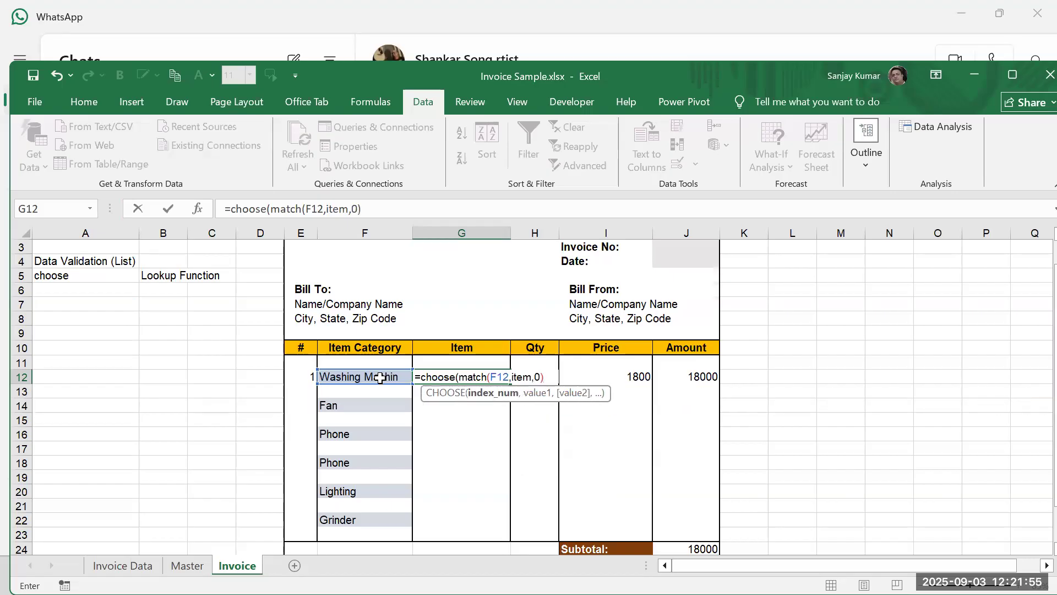
Step: Add the named ranges InvWM and INVFan as the first two values of the CHOOSE formula in cell G12
text(,)
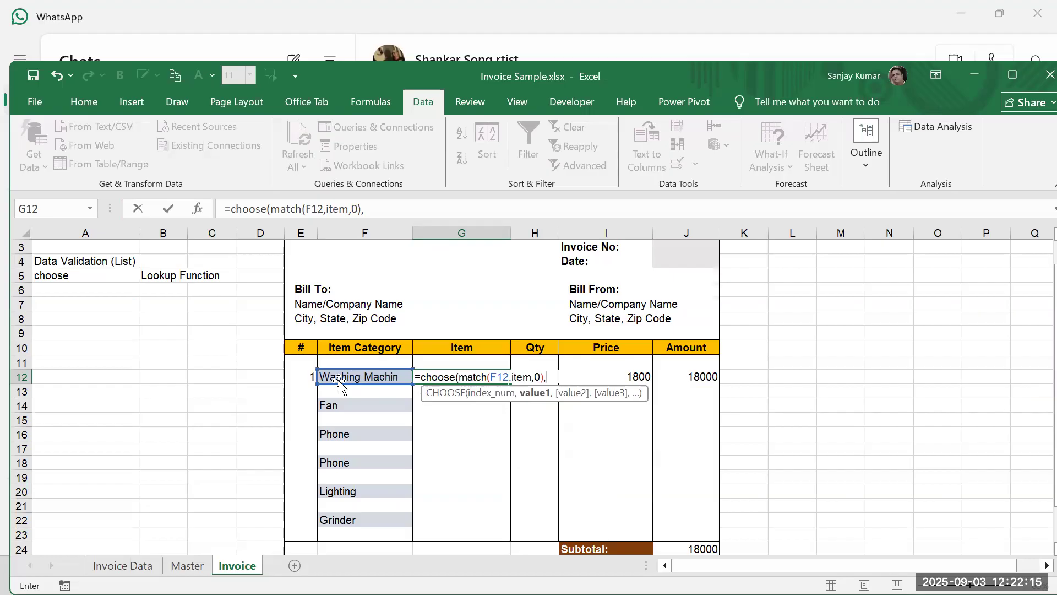
text(inv)
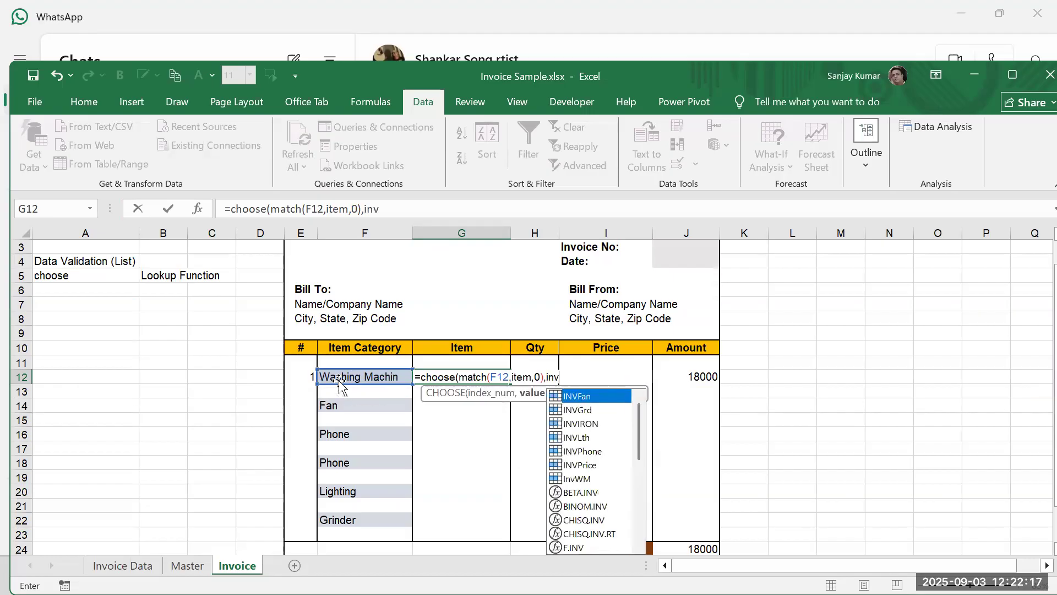
double_click(589, 480)
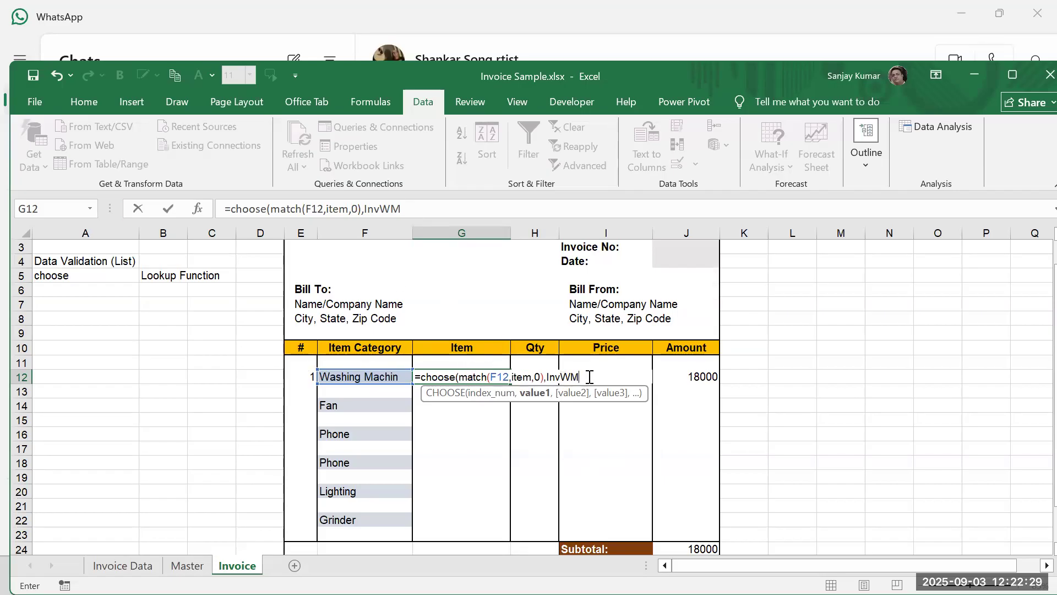
text(,)
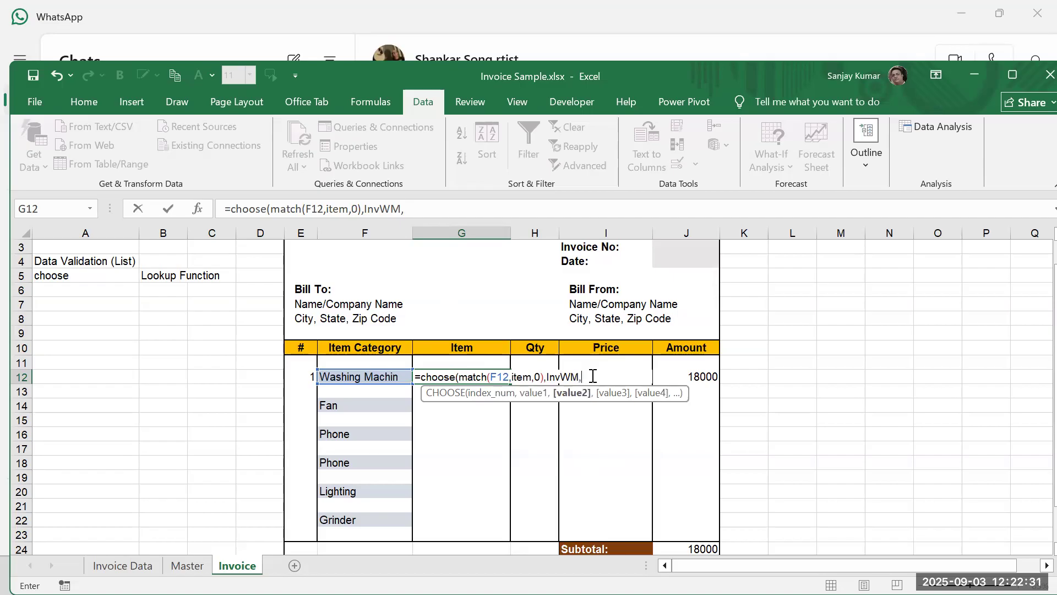
text(invf)
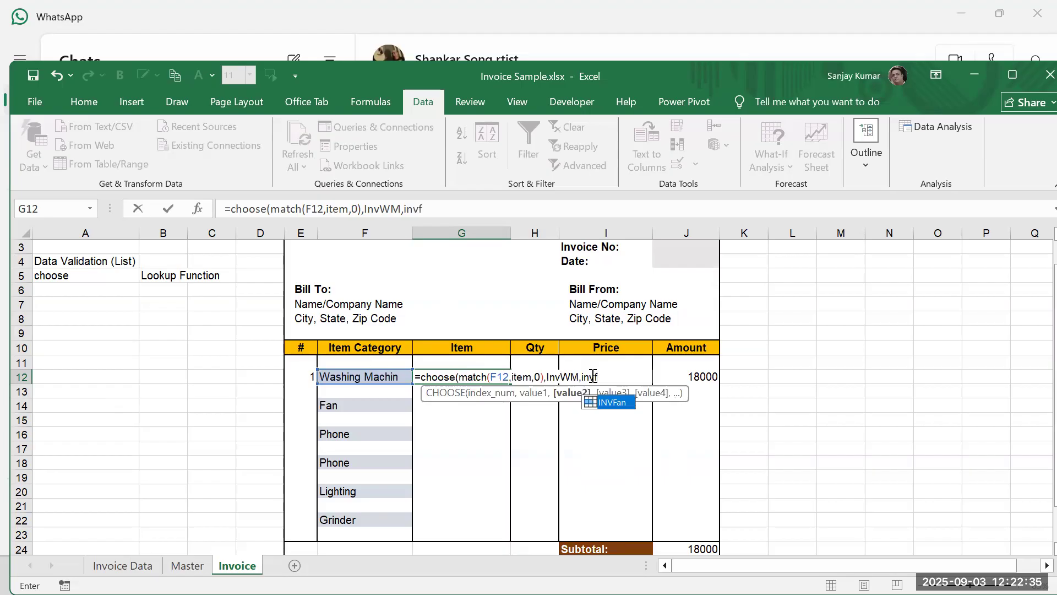
text(an)
click(613, 397)
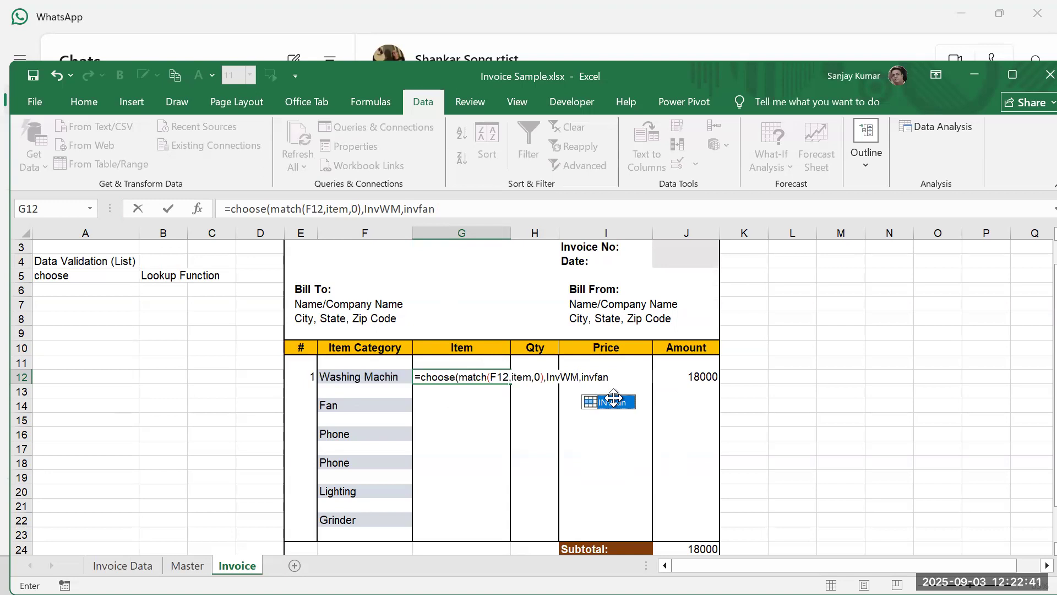
double_click(613, 398)
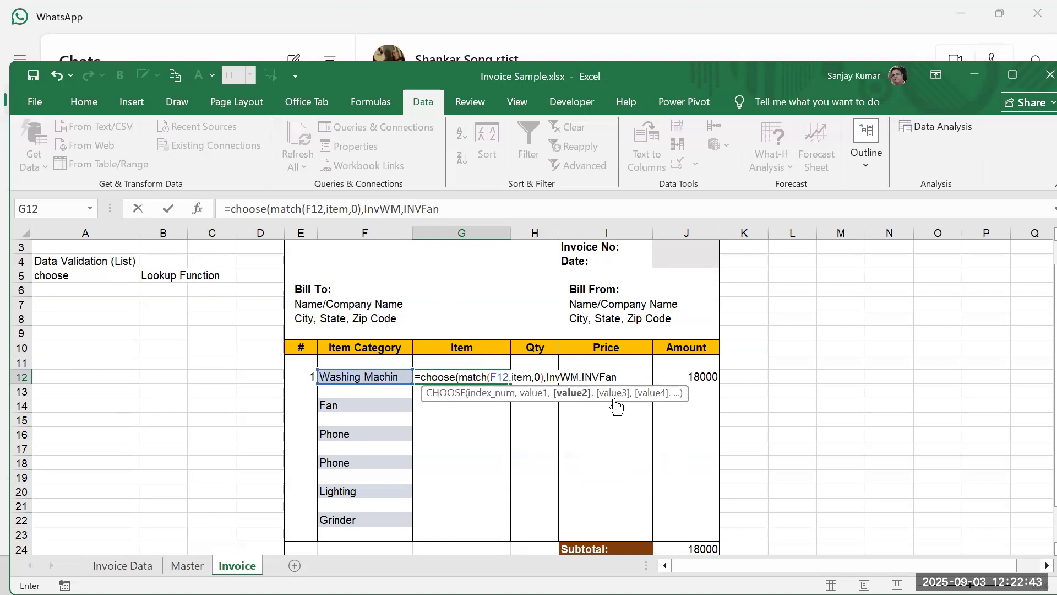
text(,)
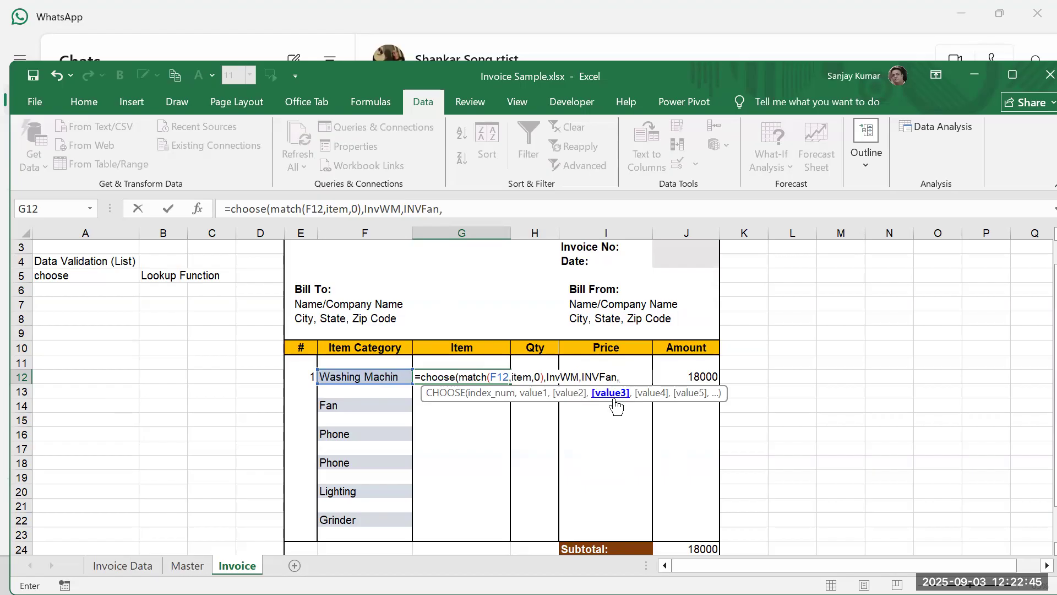
Step: Add the named ranges INVPhone and INVIRON as the third and fourth values of the CHOOSE formula
text(invpho)
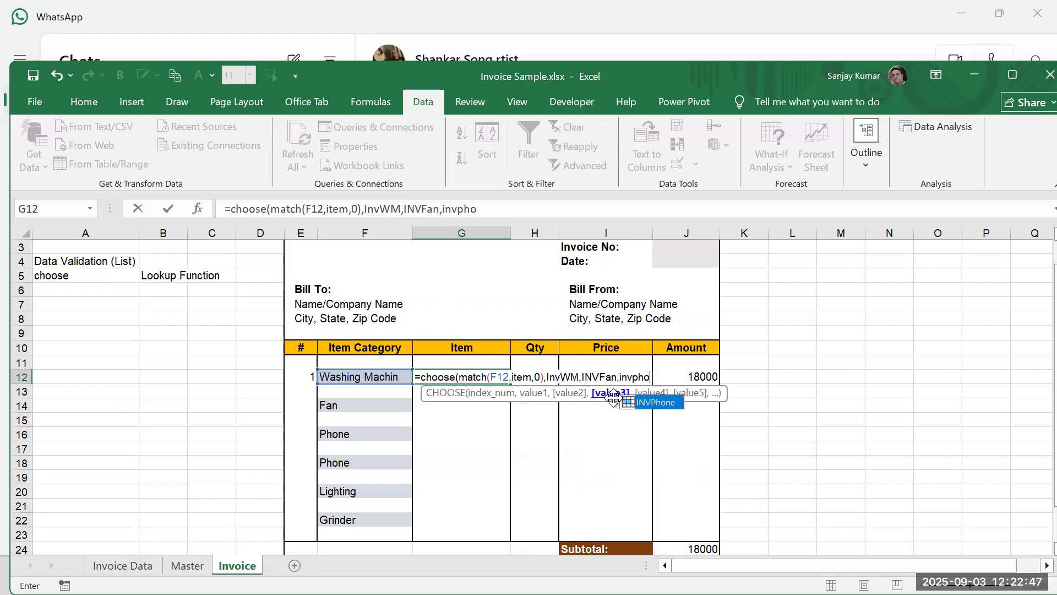
text(ne)
key(Tab)
text(,)
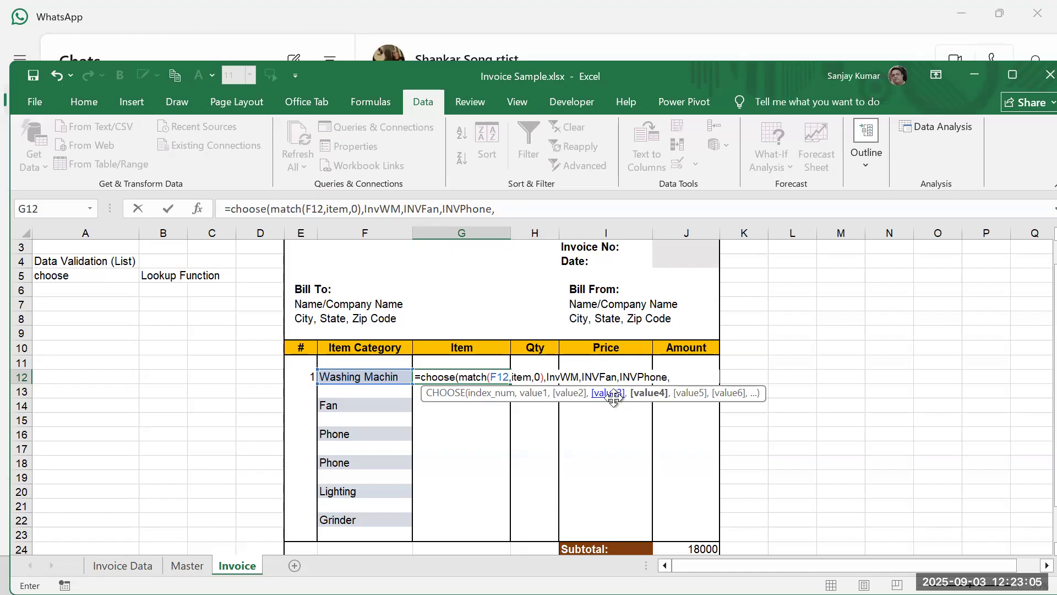
text(inv)
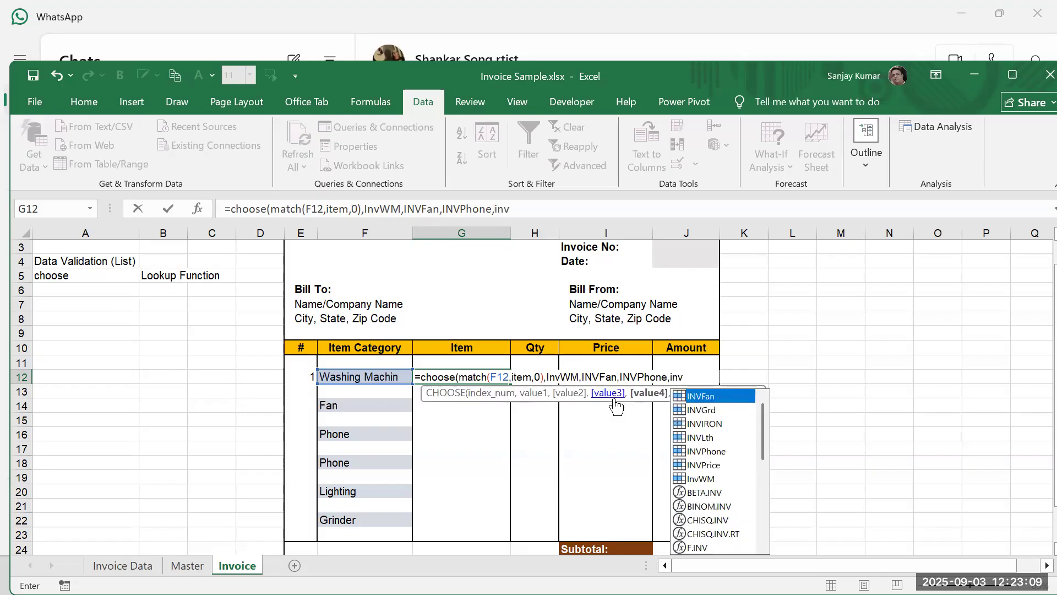
click(721, 430)
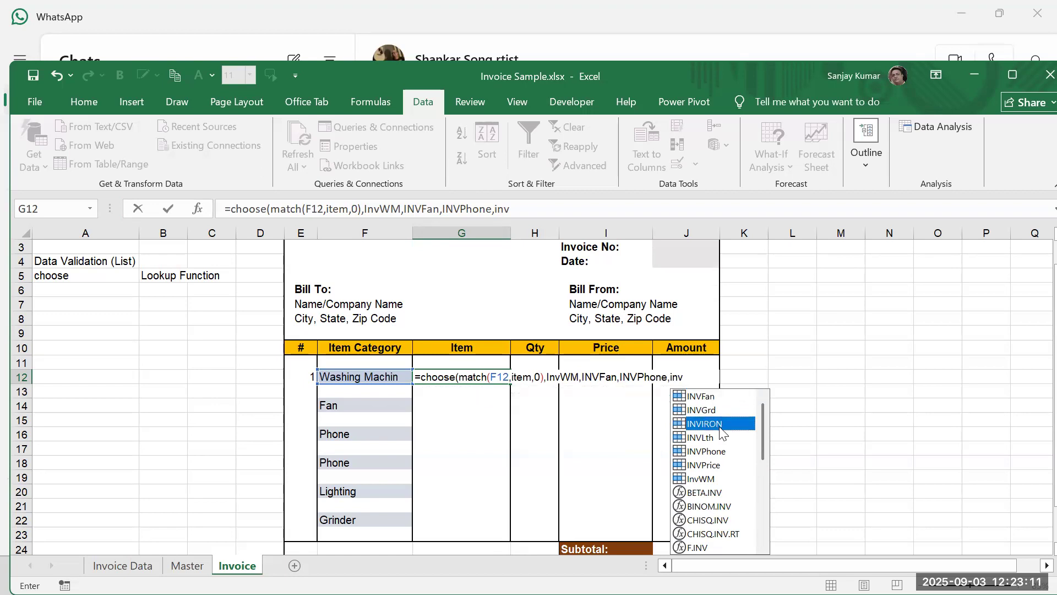
double_click(721, 430)
Step: Add INVLth and INVGrd as the last two CHOOSE values, close the formula and enter it in G12
text(,inv)
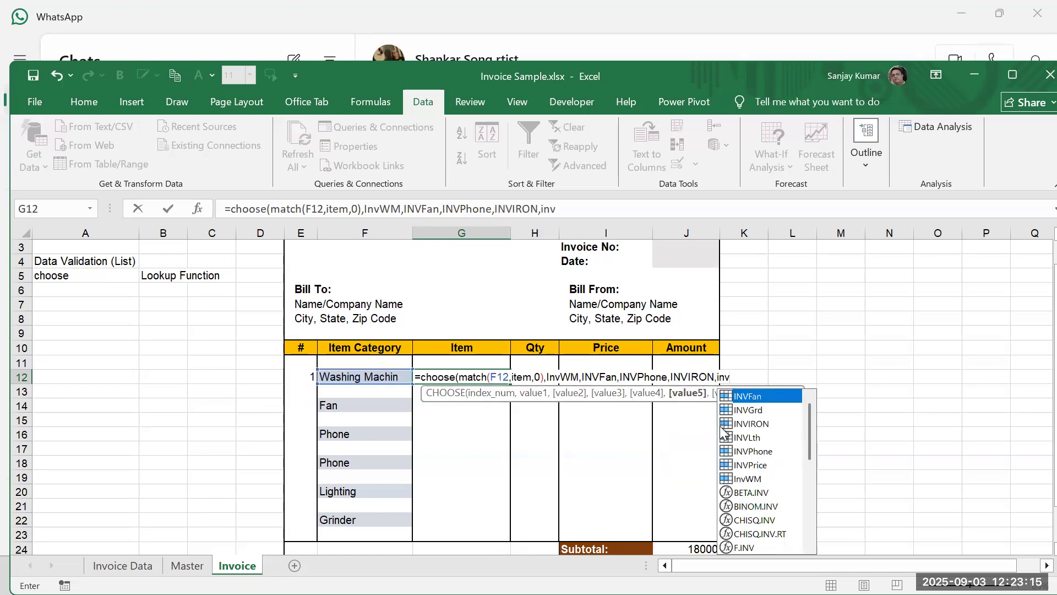
text(l)
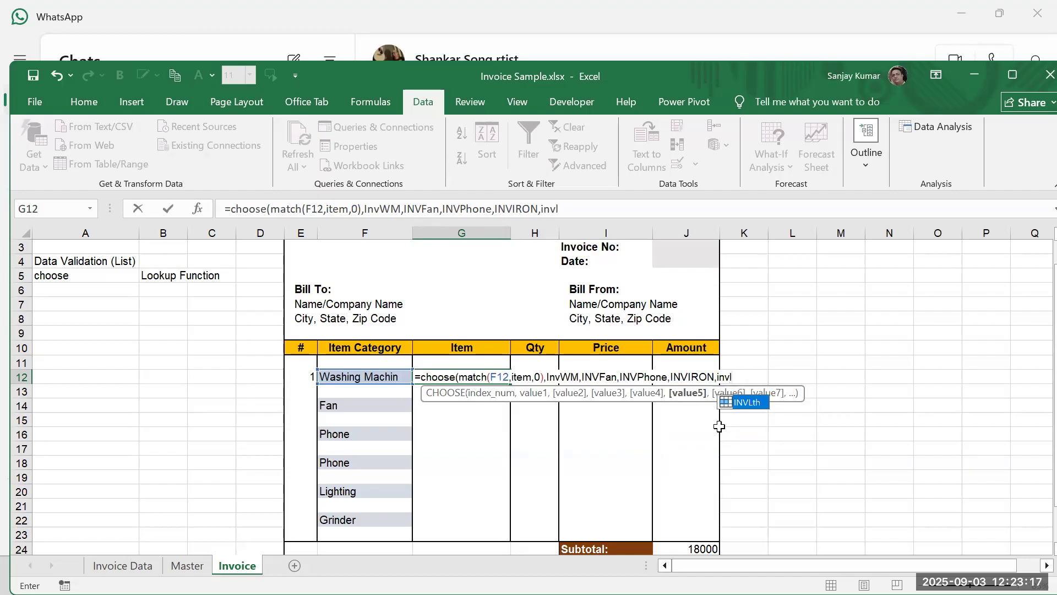
click(748, 402)
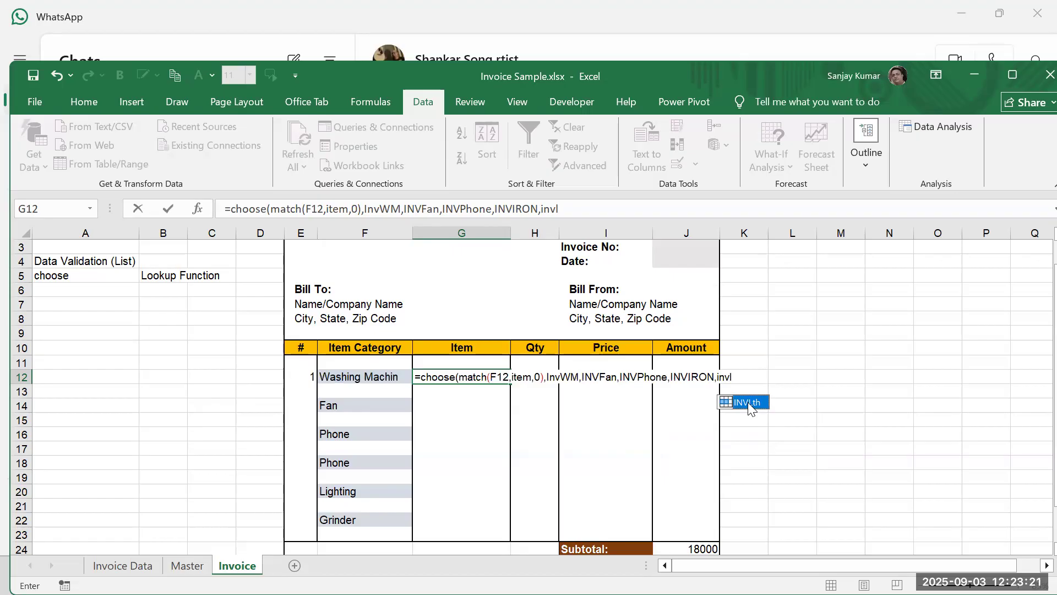
double_click(748, 402)
text(,)
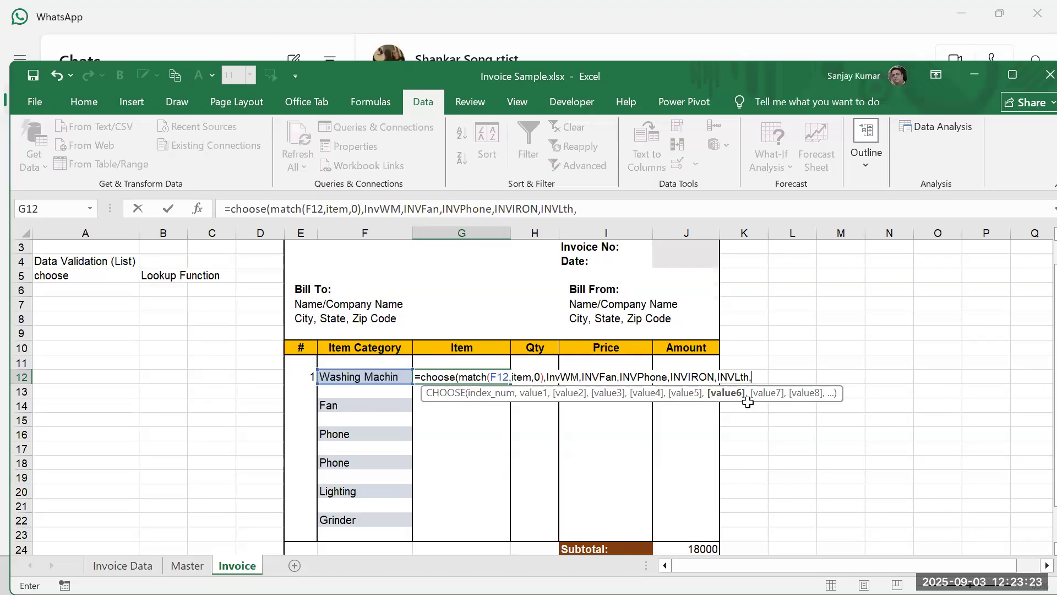
text(invg)
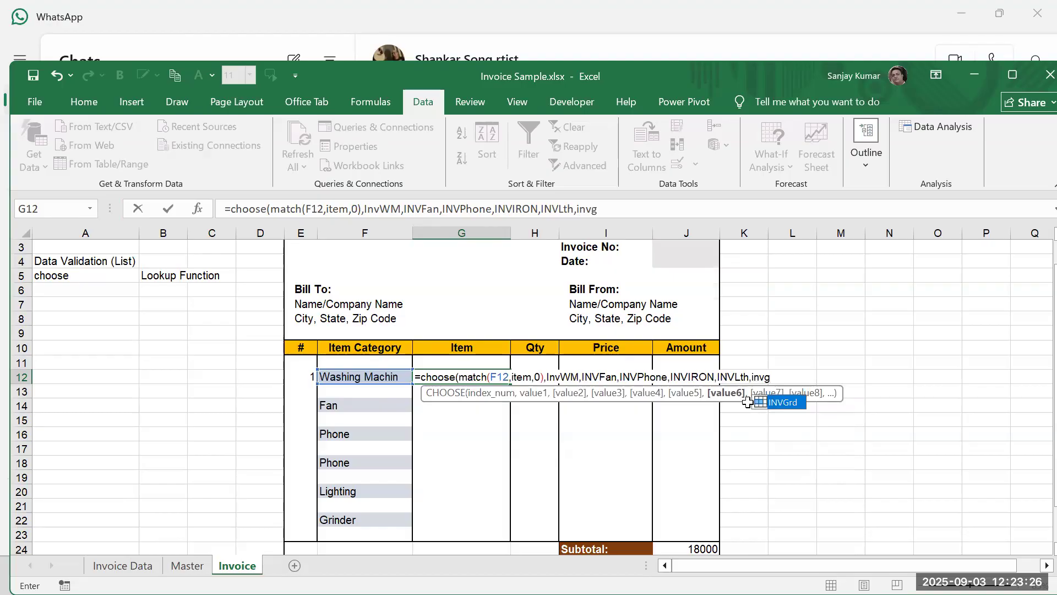
key(Tab)
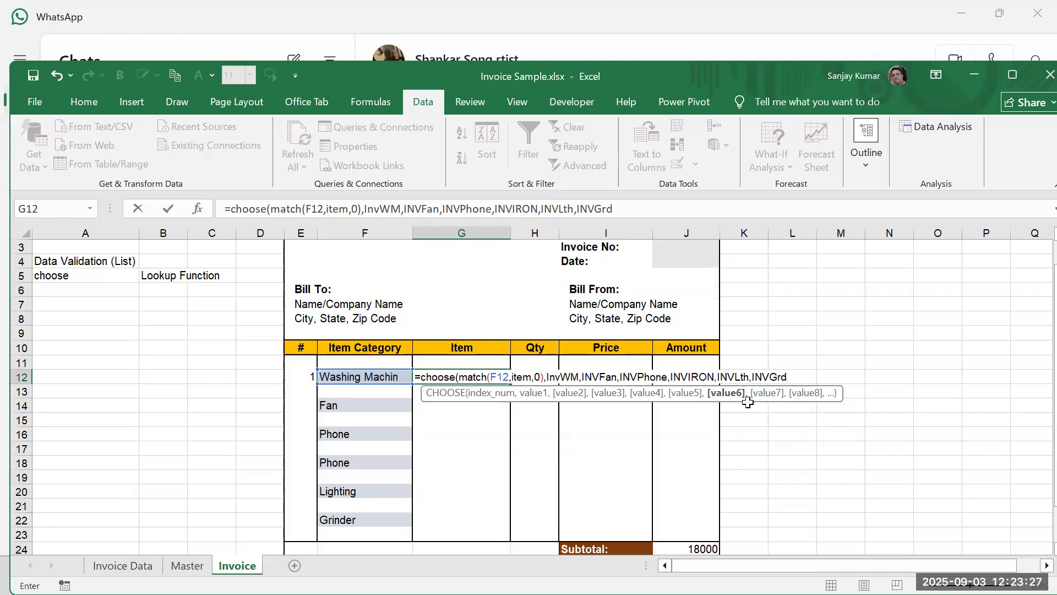
text())
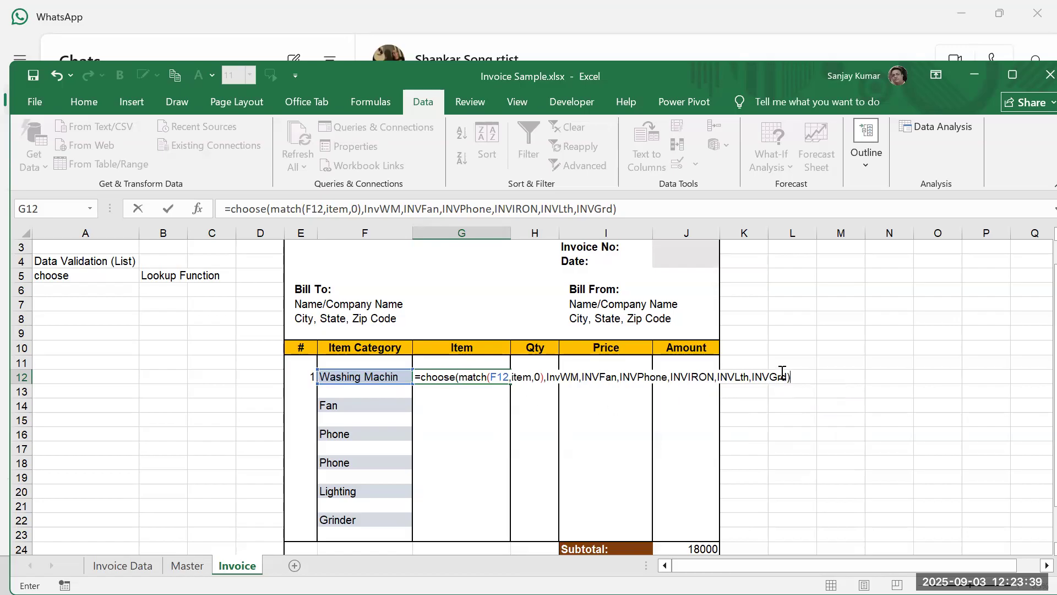
key(Return)
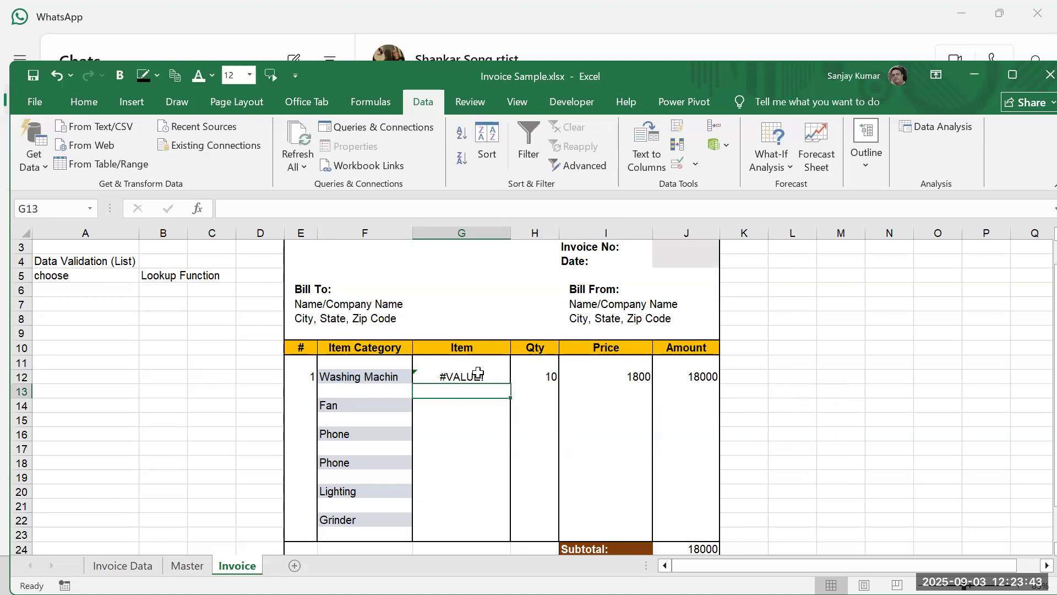
Step: Copy the full CHOOSE formula text from cell G12 and clear the cell
click(478, 374)
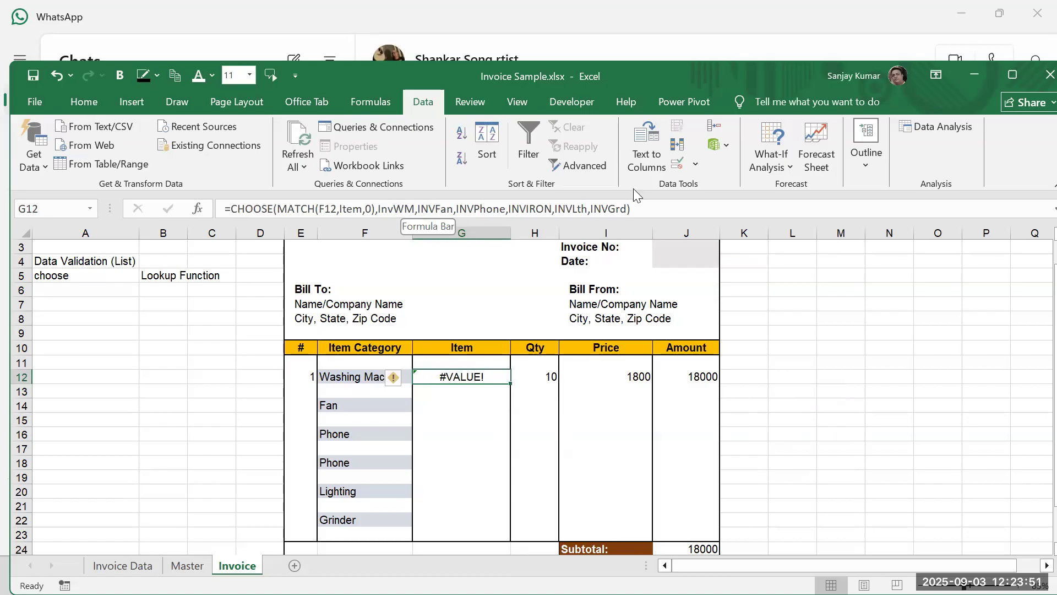
drag(633, 210, 225, 235)
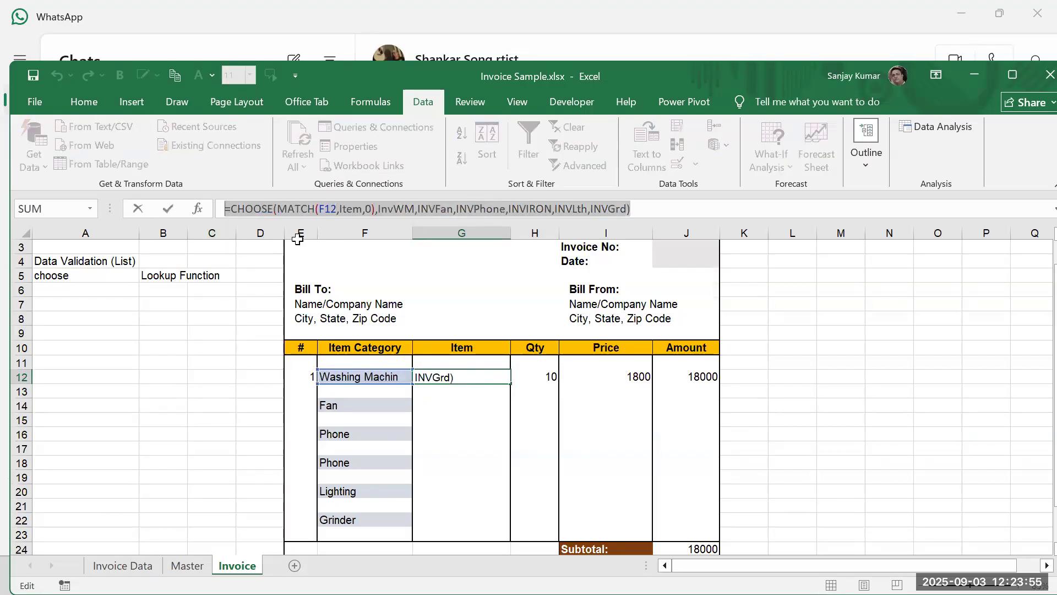
key(Escape)
key(Delete)
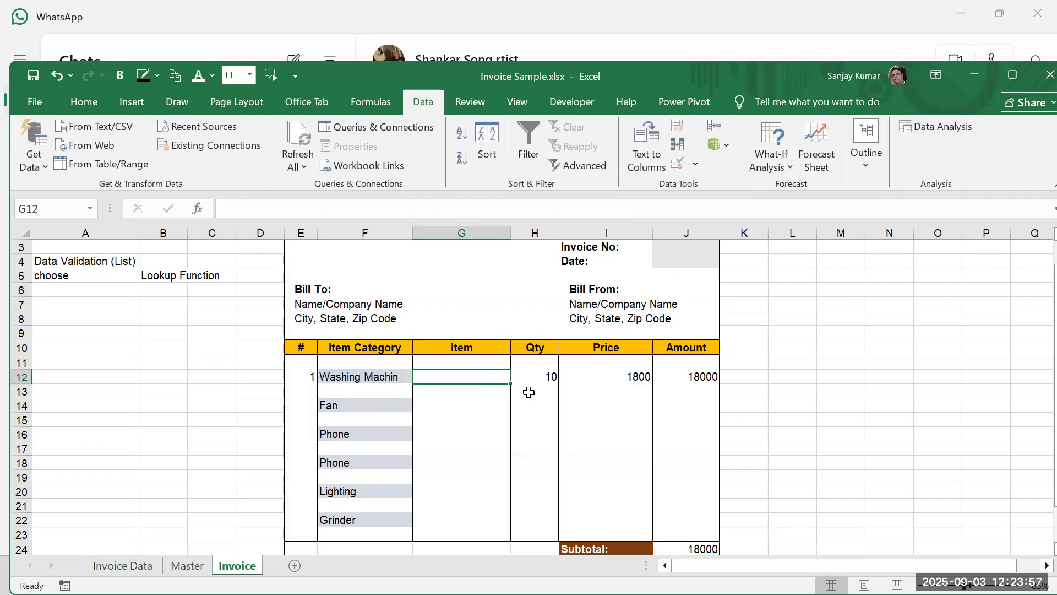
Step: Apply List data validation to cell G12 with the copied CHOOSE formula as its source, copying the source text again before confirming
click(695, 165)
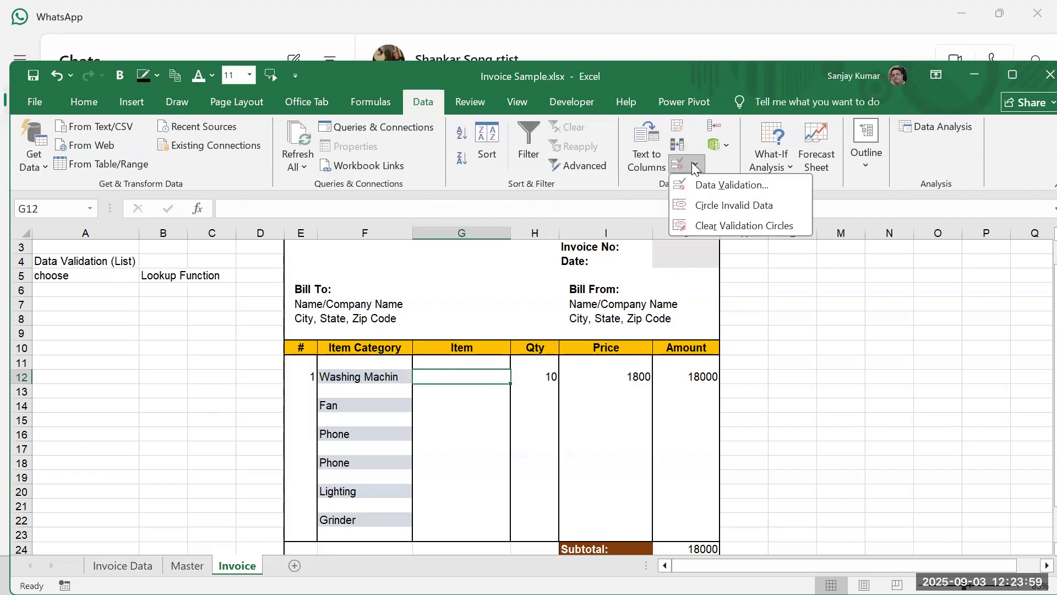
click(698, 181)
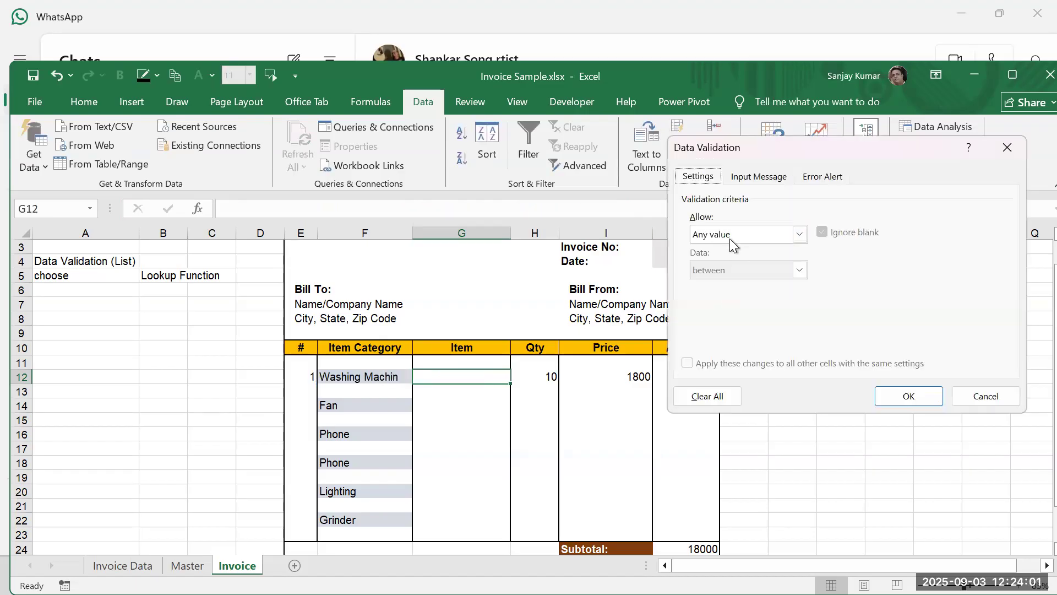
click(729, 231)
click(722, 285)
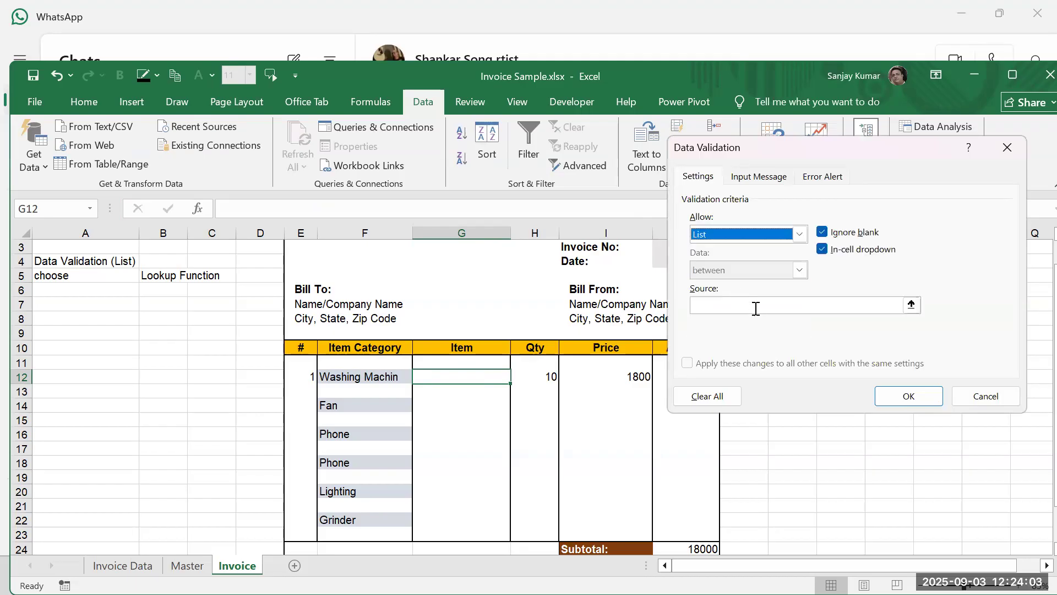
click(718, 306)
key(ctrl+v)
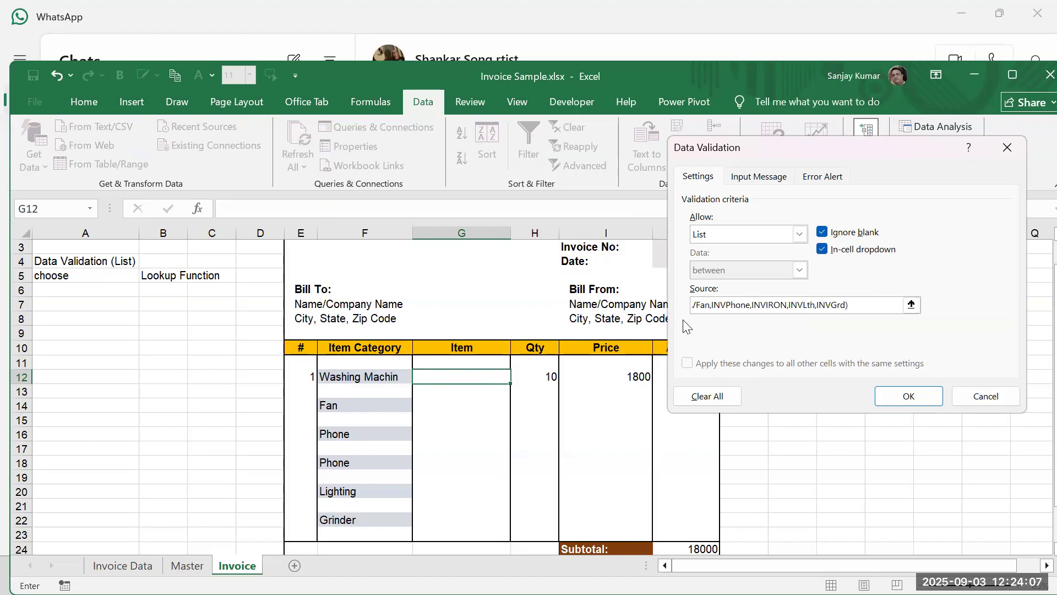
drag(863, 303, 645, 307)
key(ctrl+c)
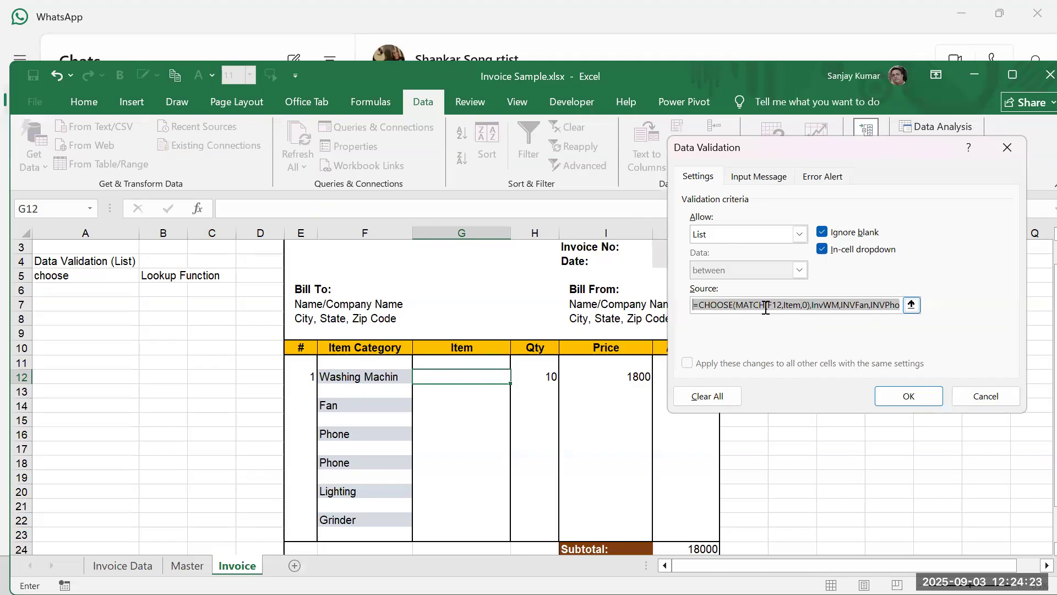
click(909, 395)
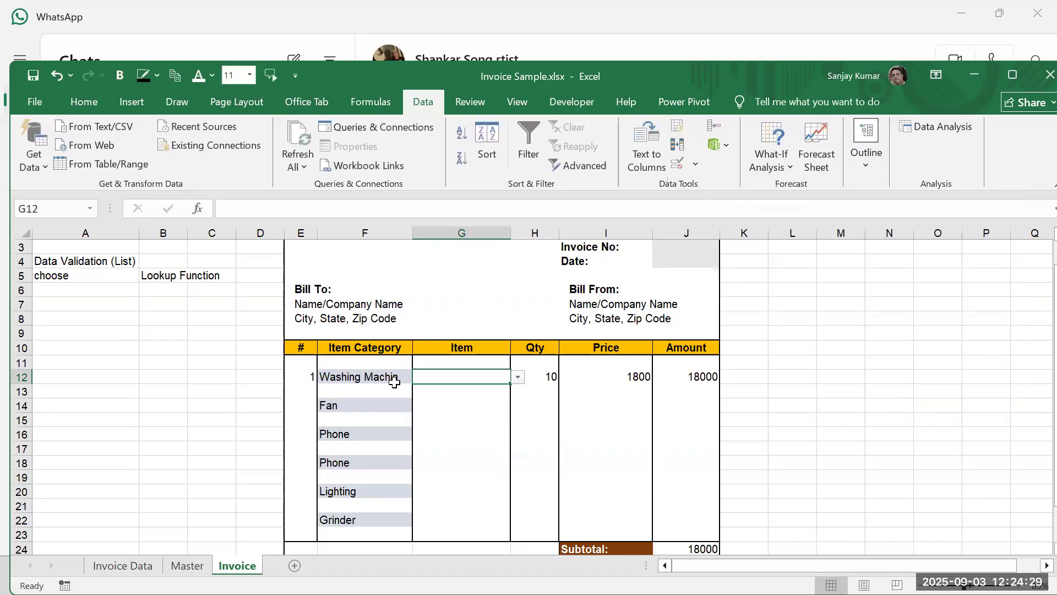
Step: Check the choices offered by the Item drop-down in G12 and the category drop-down in F12
click(517, 376)
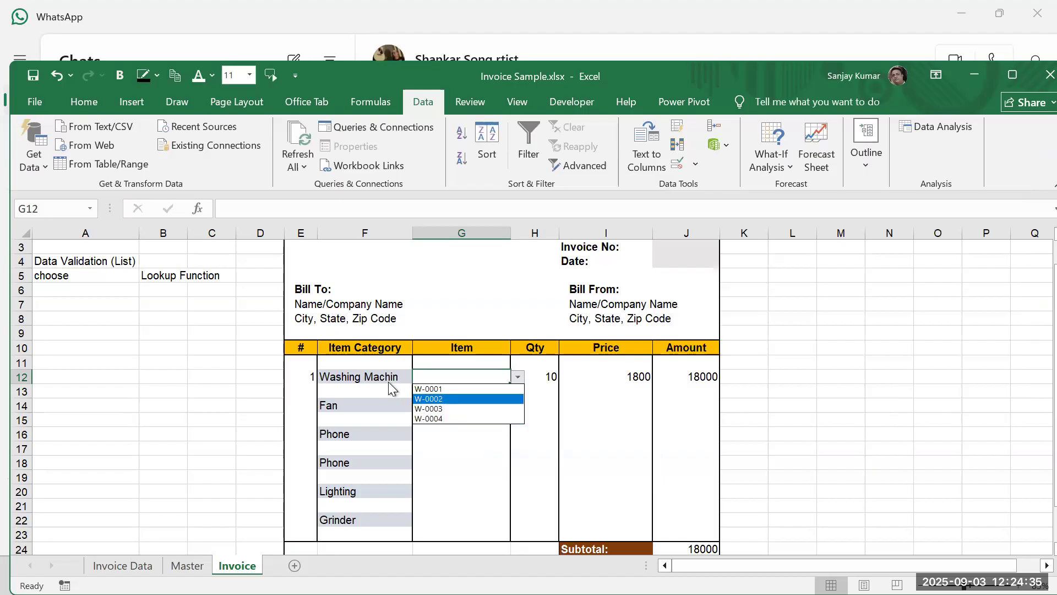
click(359, 375)
click(359, 375)
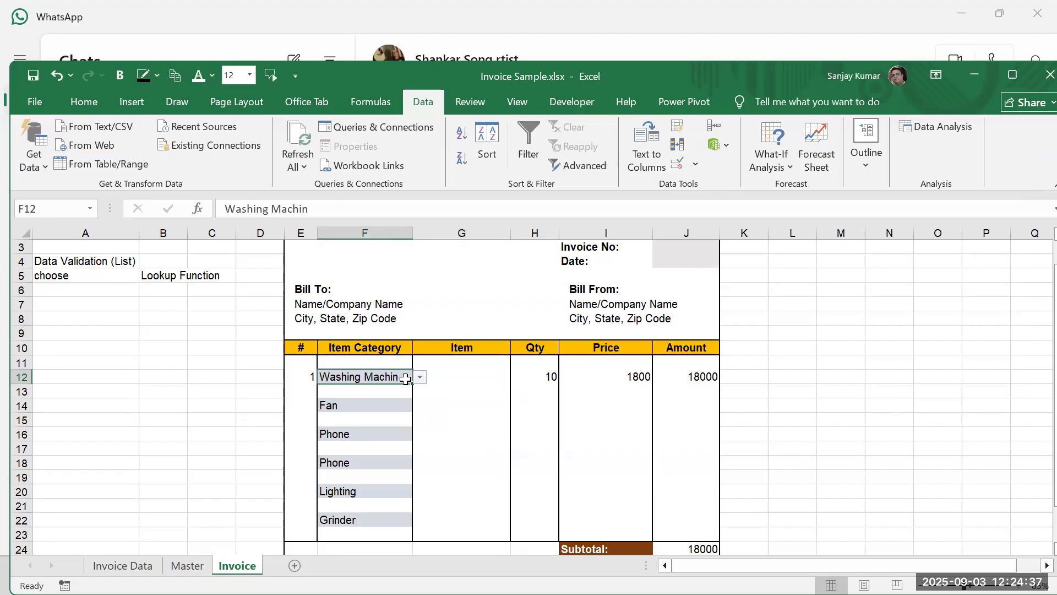
click(421, 376)
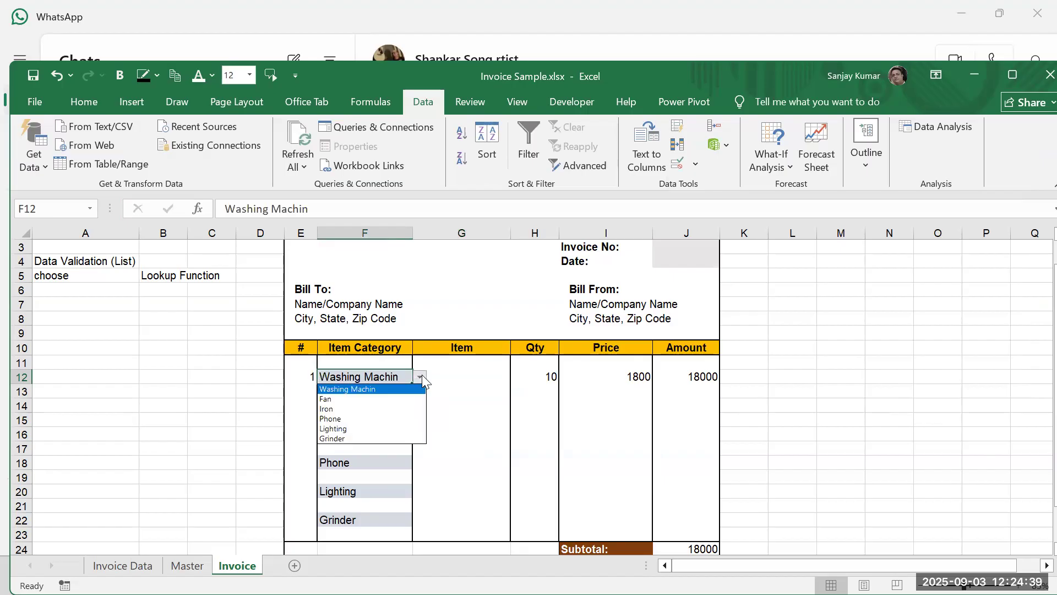
click(220, 399)
Step: Paste the CHOOSE formula into B12 as plain text without its leading equals sign
double_click(164, 375)
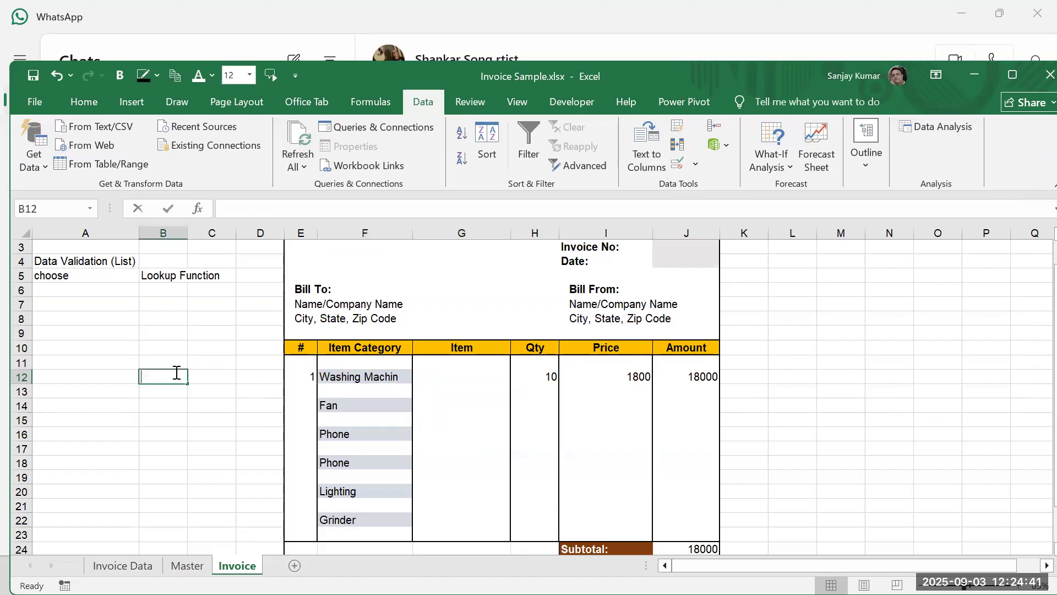
key(ctrl+v)
click(147, 378)
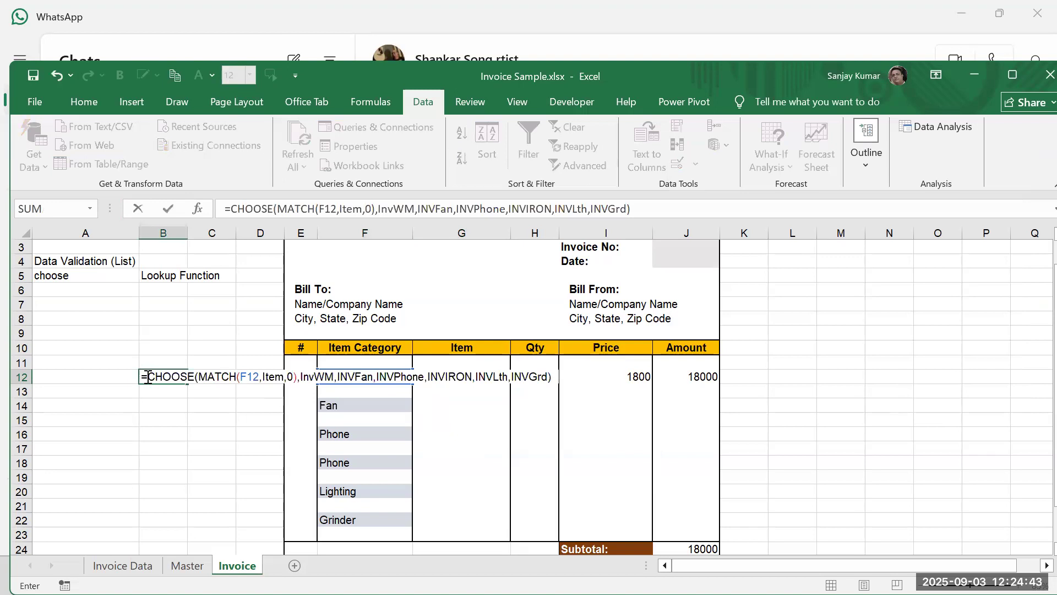
key(BackSpace)
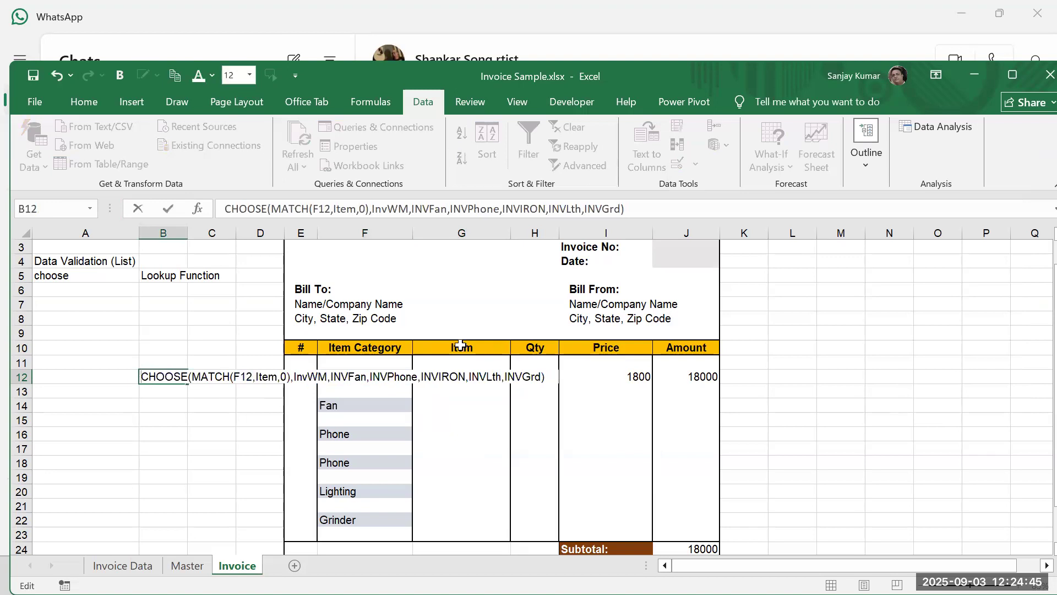
key(Return)
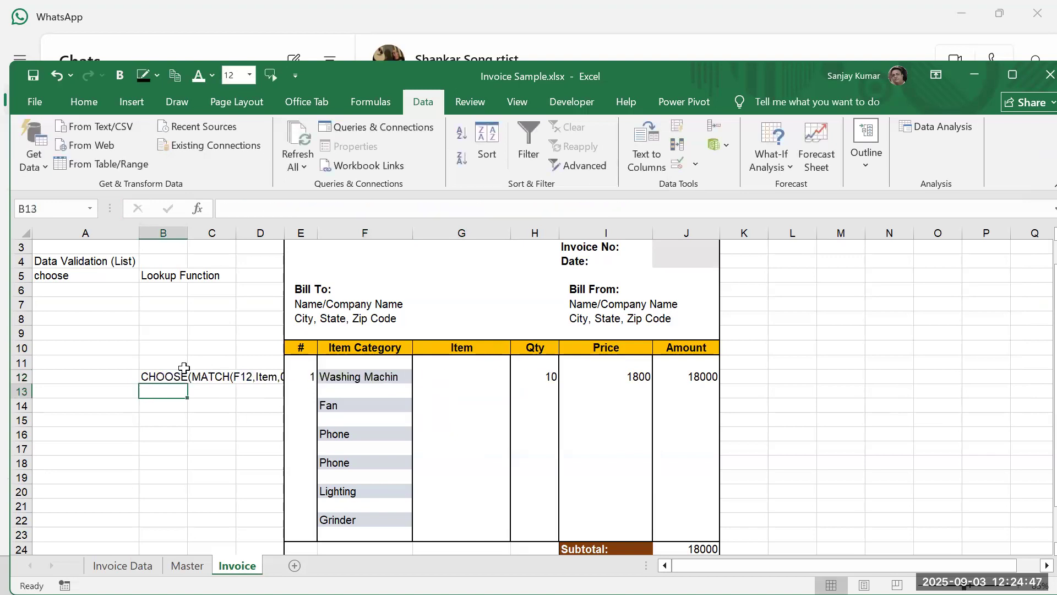
Step: Examine the MATCH(F12,Item,0) part of the formula text in B12
click(158, 376)
drag(274, 210, 373, 210)
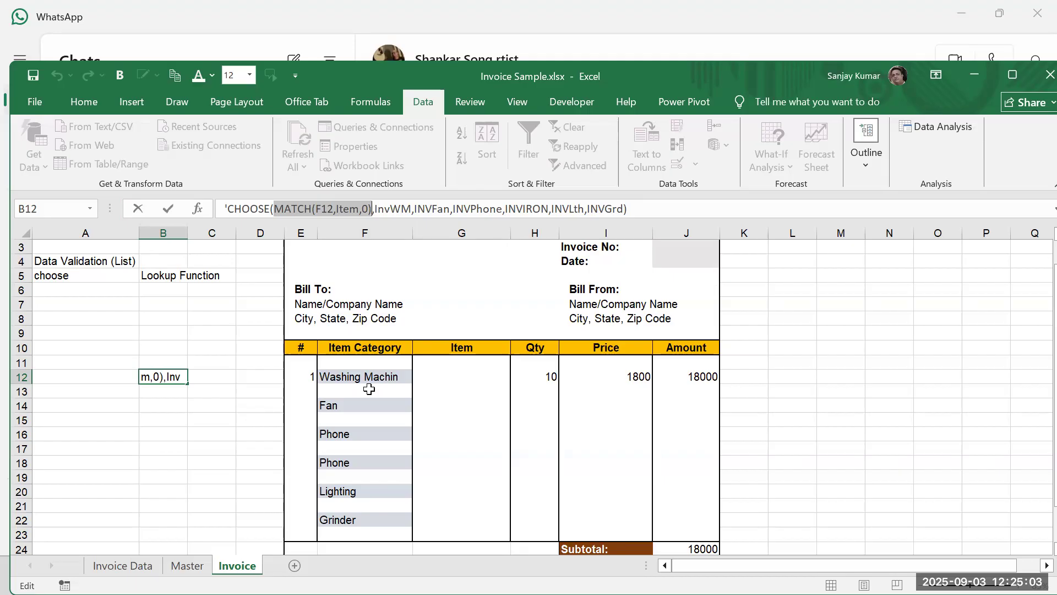
key(Escape)
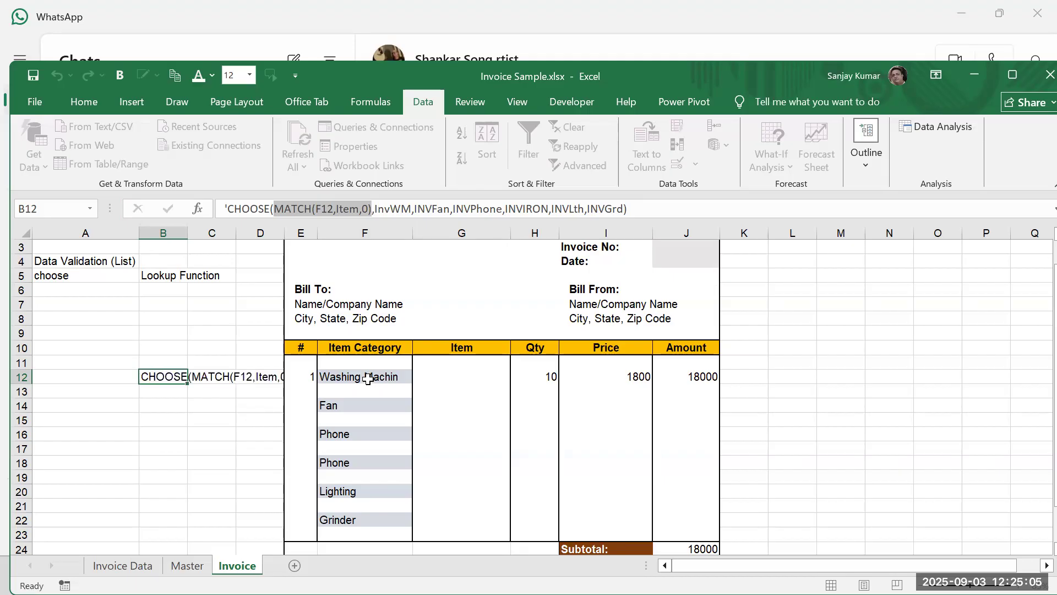
Step: Set the item category in F12 to Fan and check the choices in the G12 Item drop-down
click(368, 378)
click(420, 377)
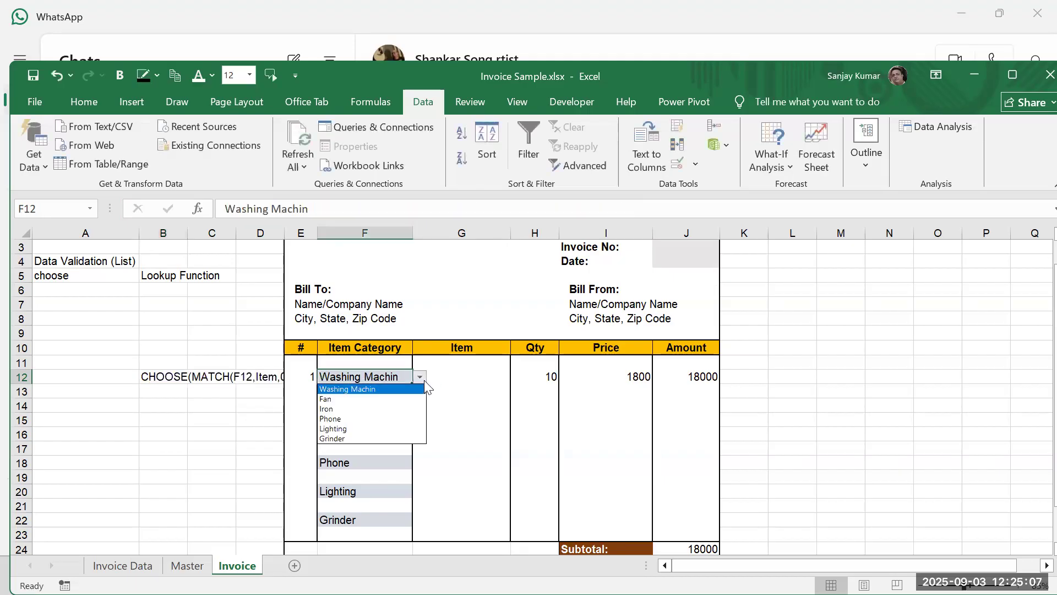
click(356, 399)
click(459, 376)
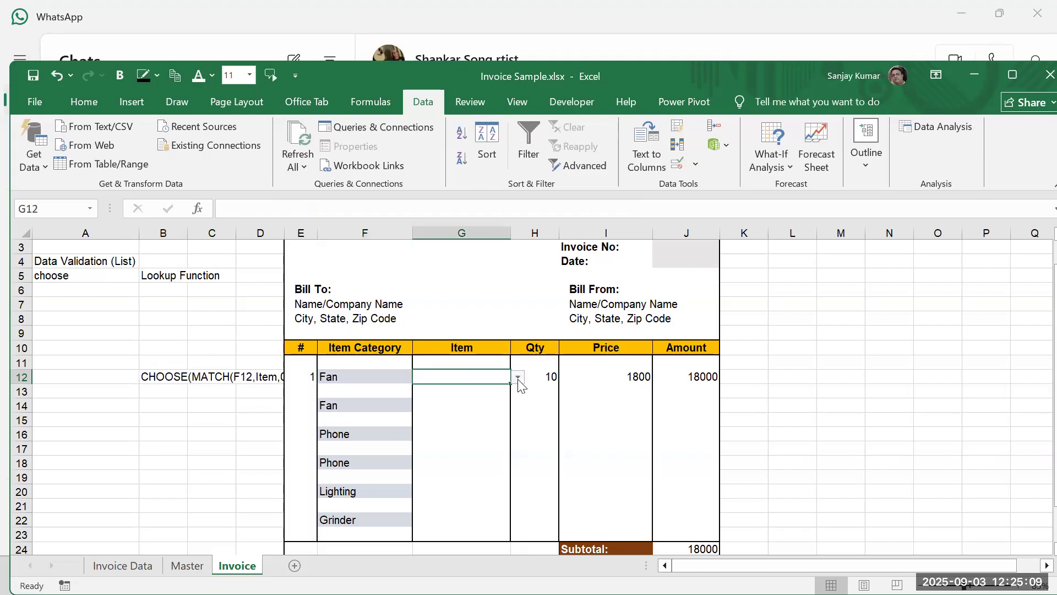
key(alt+Down)
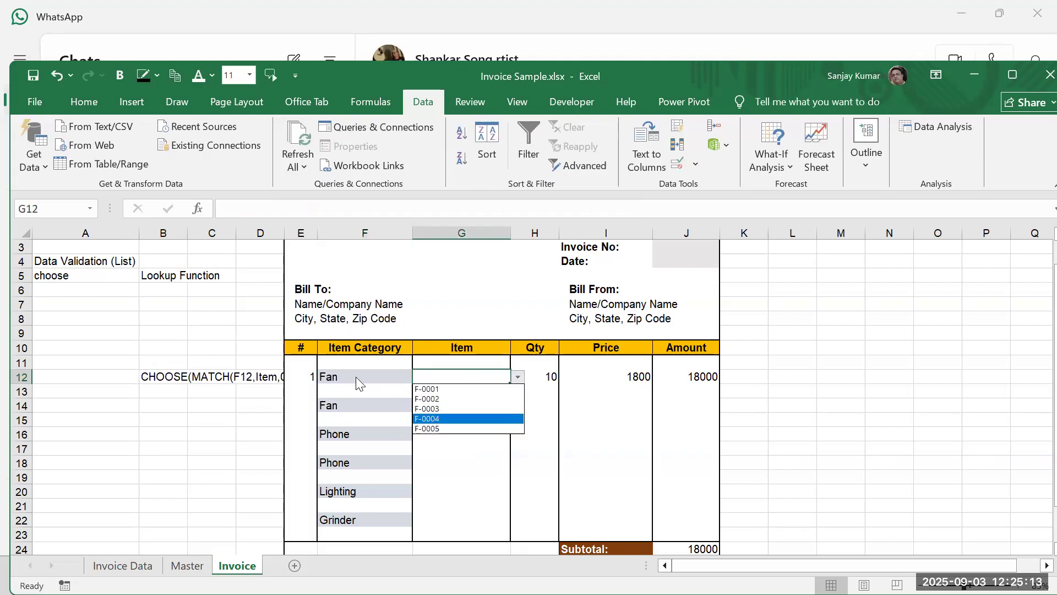
key(Escape)
Step: Clear the categories in F14:F22 and copy the G12 Item drop-down to G14, G16, G18, G20 and G22
drag(352, 406, 348, 514)
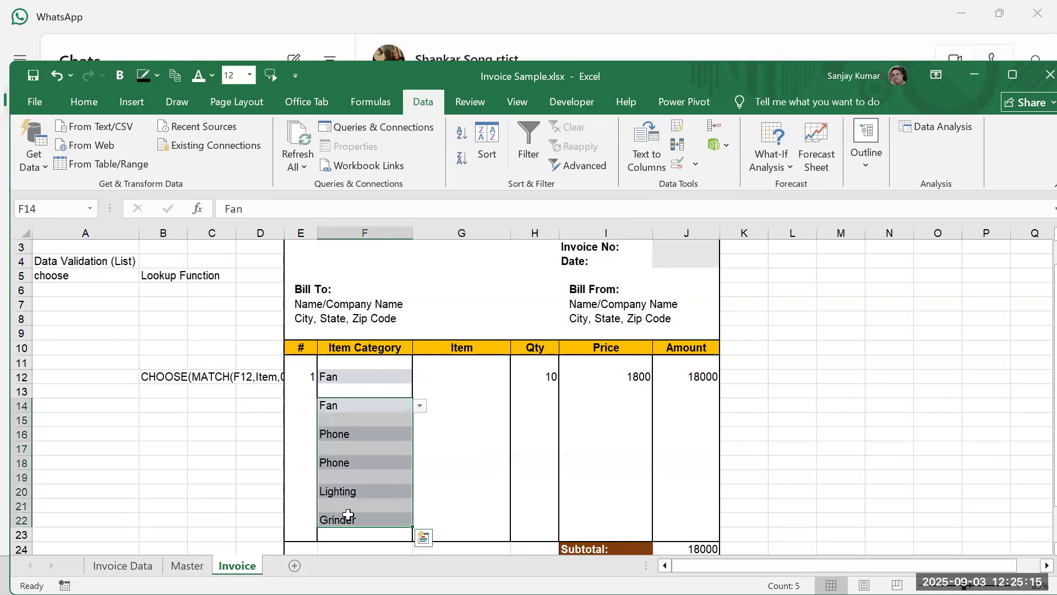
key(Delete)
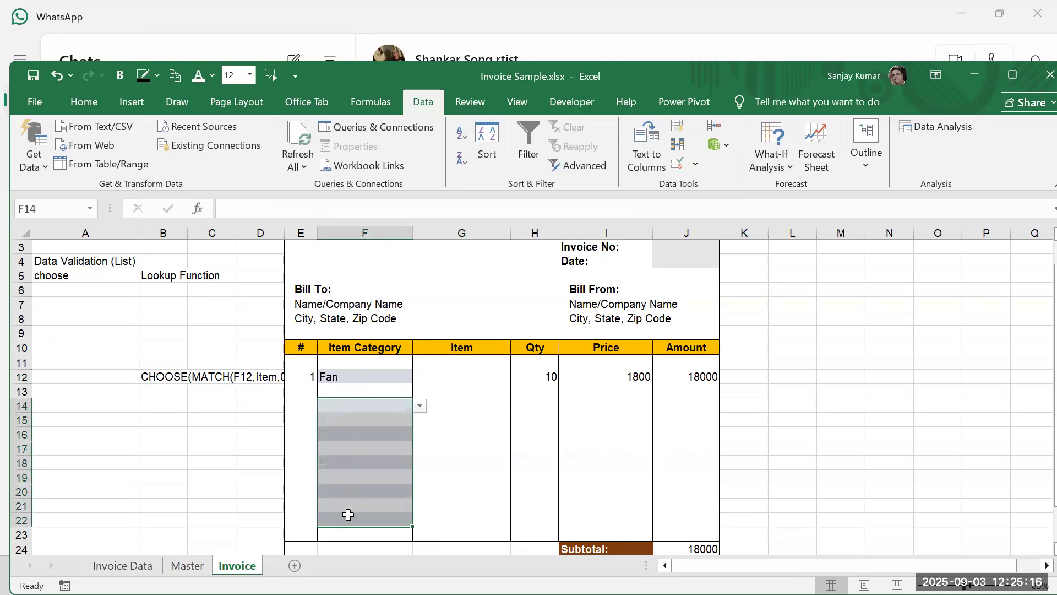
click(448, 378)
key(ctrl+c)
click(475, 407)
key(ctrl+v)
click(444, 436)
key(ctrl+v)
click(449, 461)
key(ctrl+v)
click(443, 493)
key(ctrl+v)
click(444, 520)
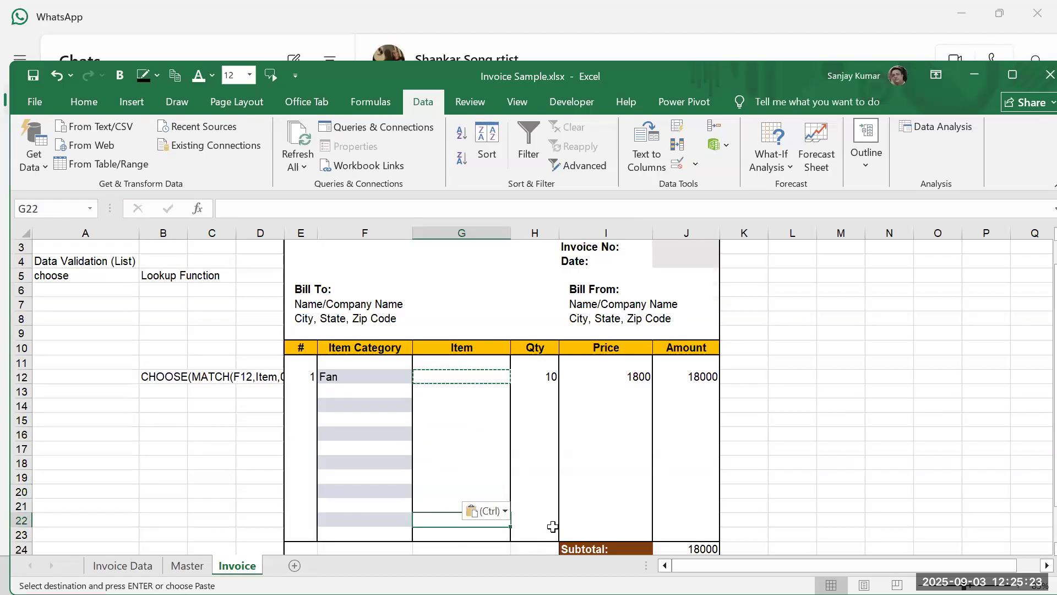
key(ctrl+v)
click(906, 405)
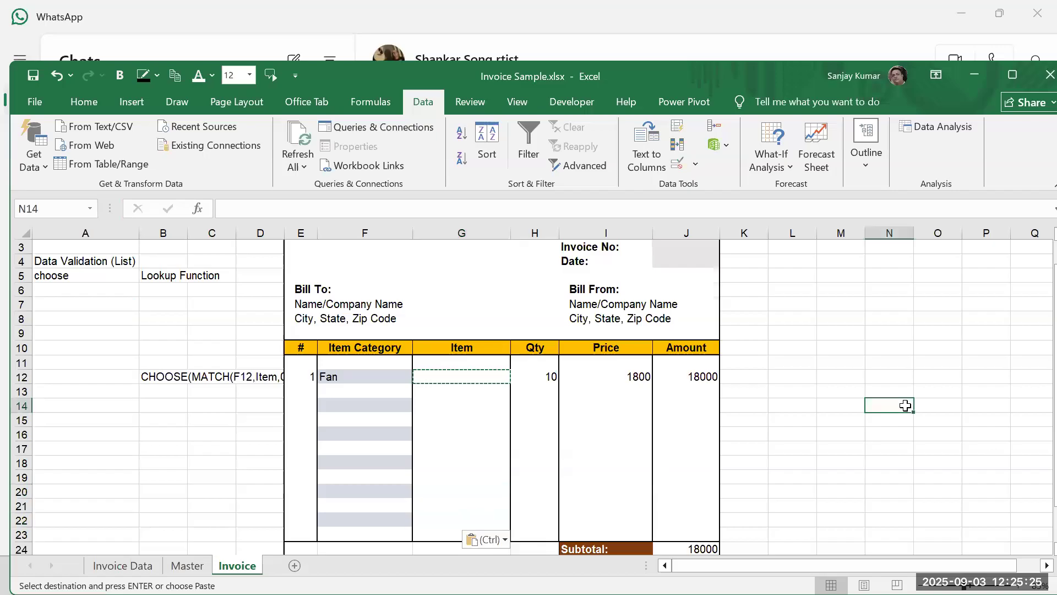
key(Escape)
Step: Set the item category in F14 to Iron and check the choices in the G14 Item drop-down
click(335, 408)
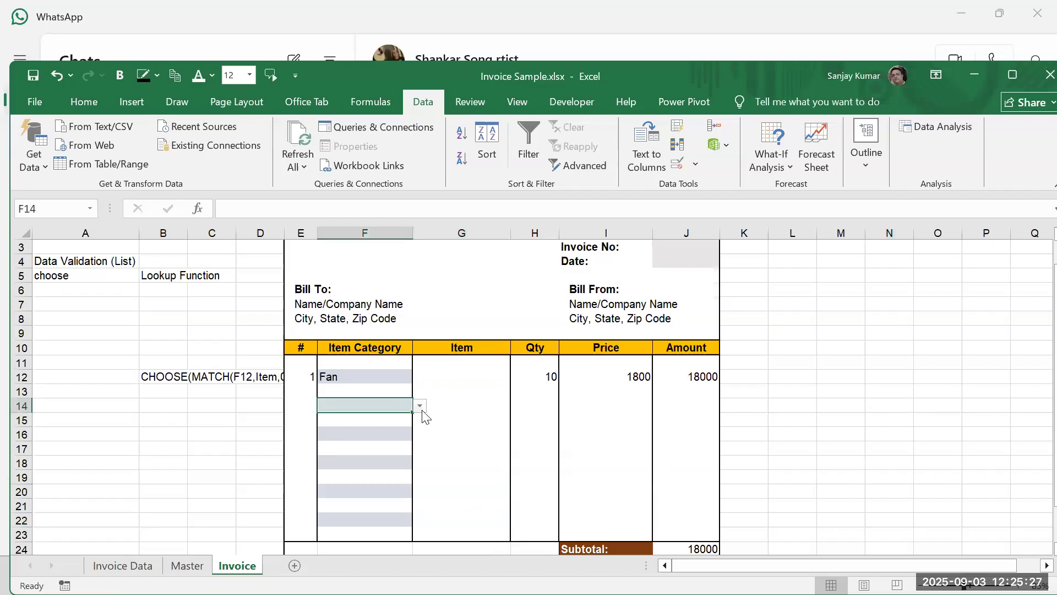
click(420, 406)
click(334, 438)
click(507, 406)
click(517, 406)
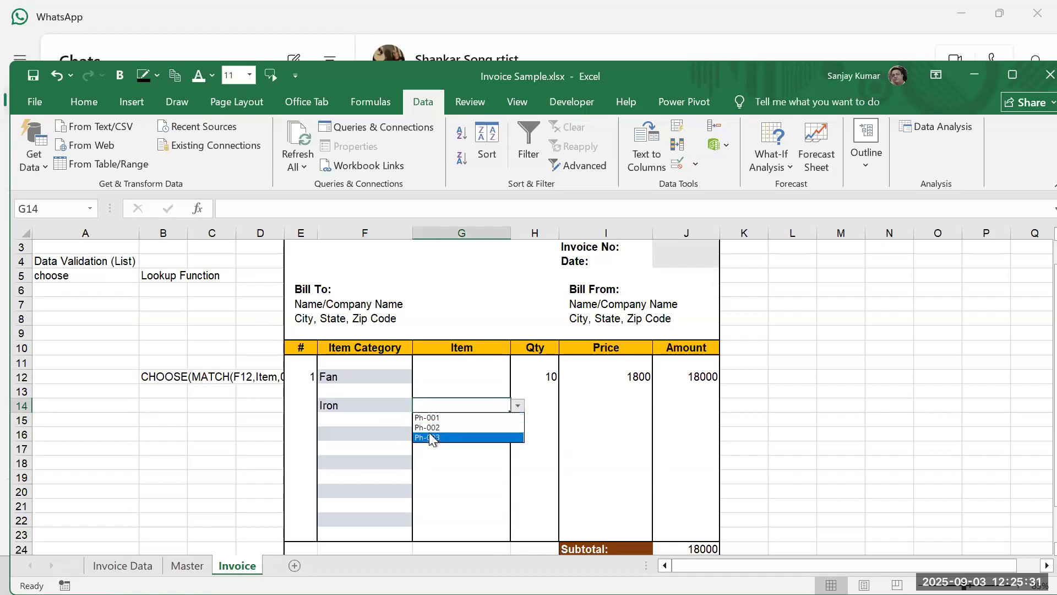
click(453, 381)
click(458, 373)
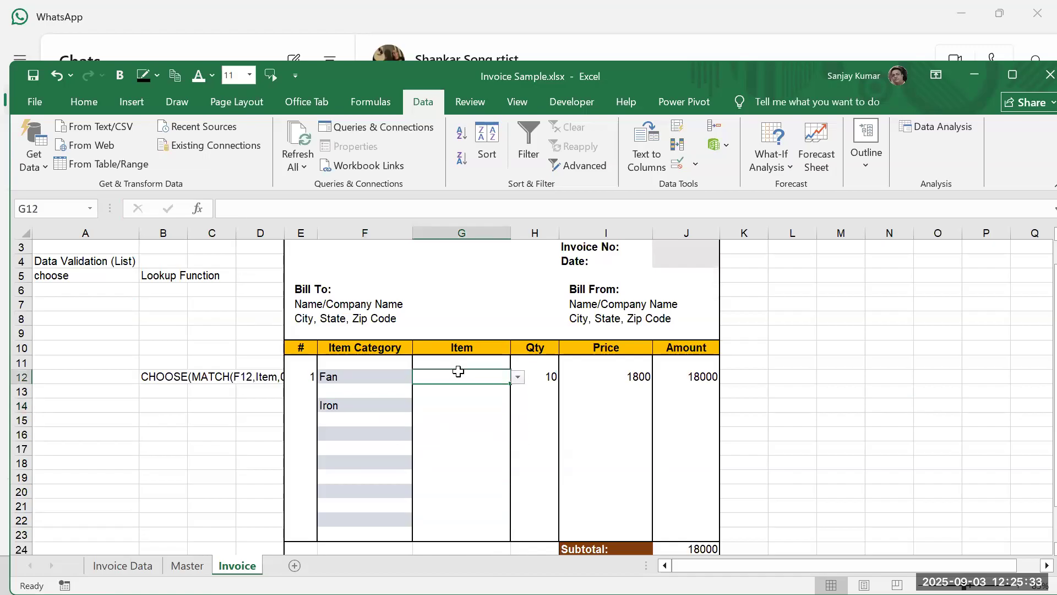
click(425, 406)
click(517, 406)
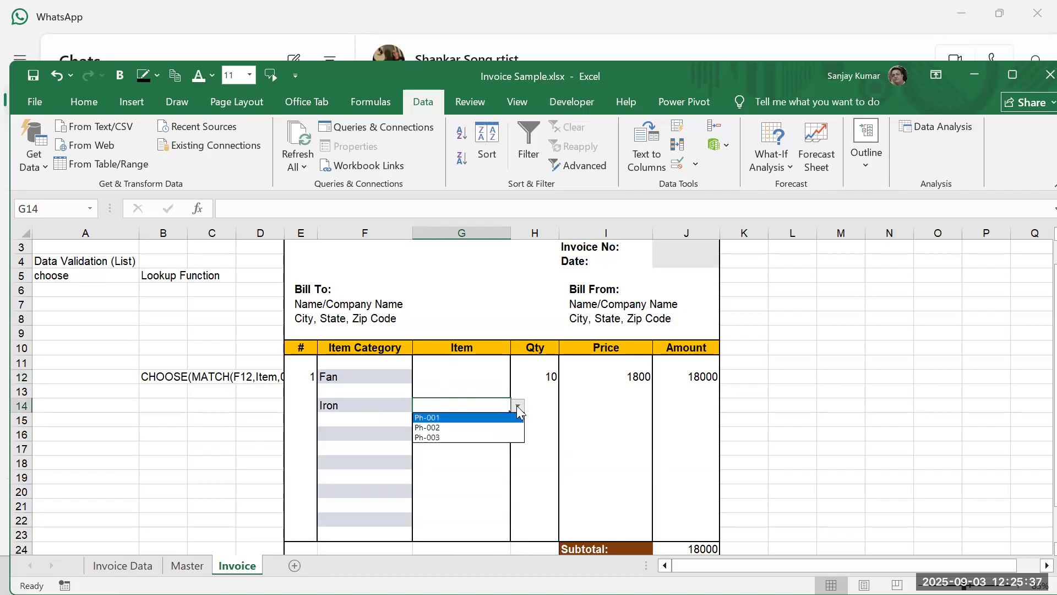
click(518, 407)
click(476, 391)
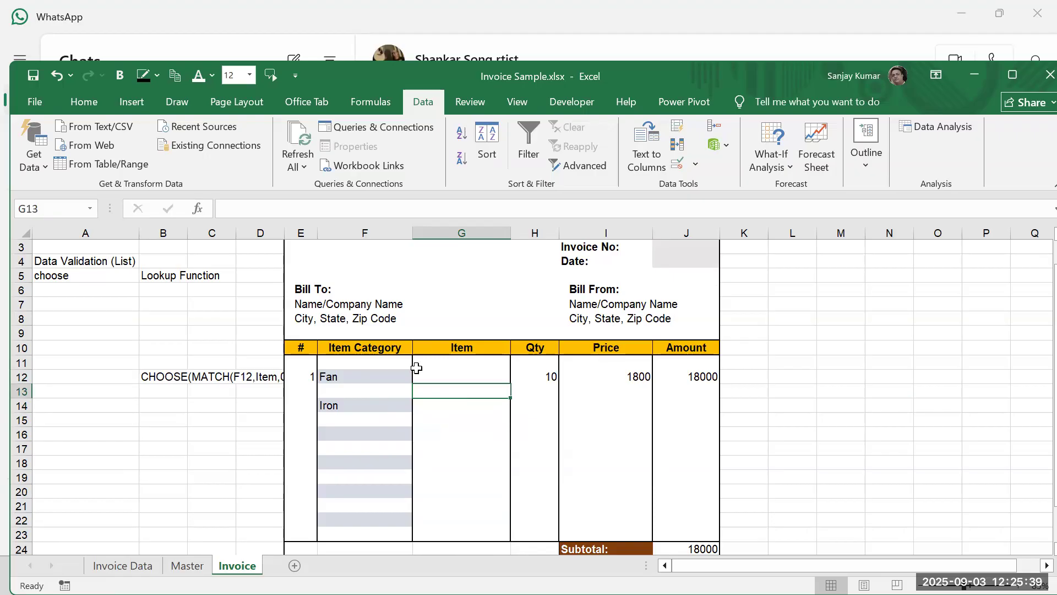
Step: Change the MATCH reference in G12's data validation source from F12 to $F12
key(Up)
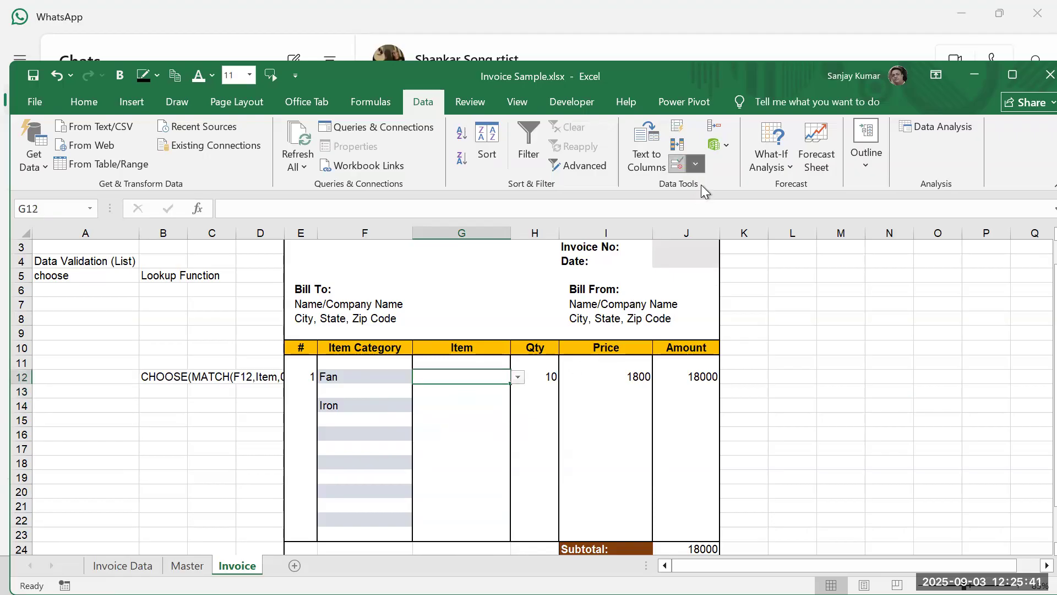
click(695, 163)
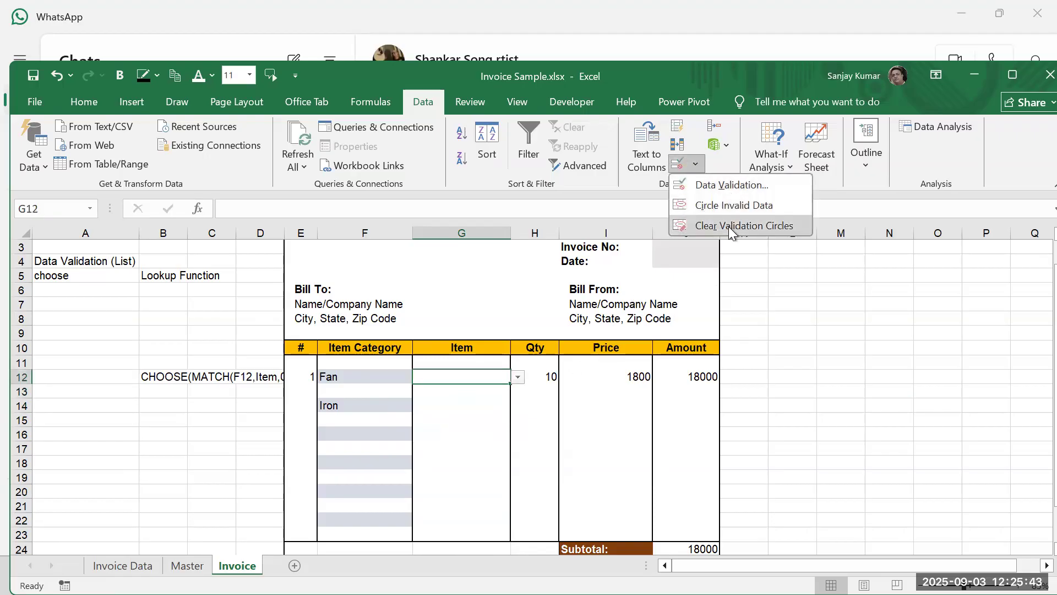
click(726, 186)
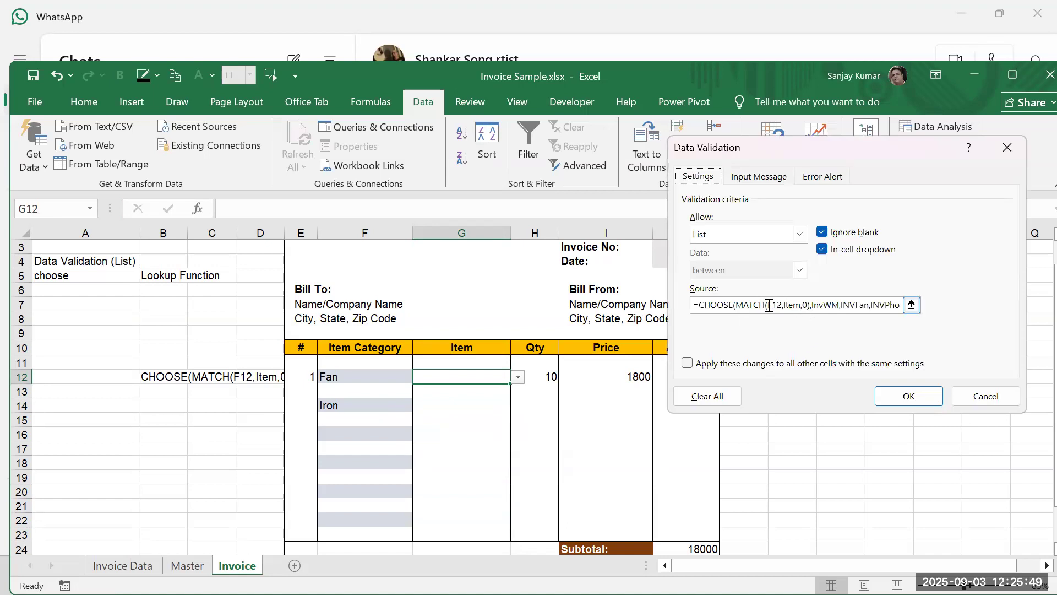
click(769, 304)
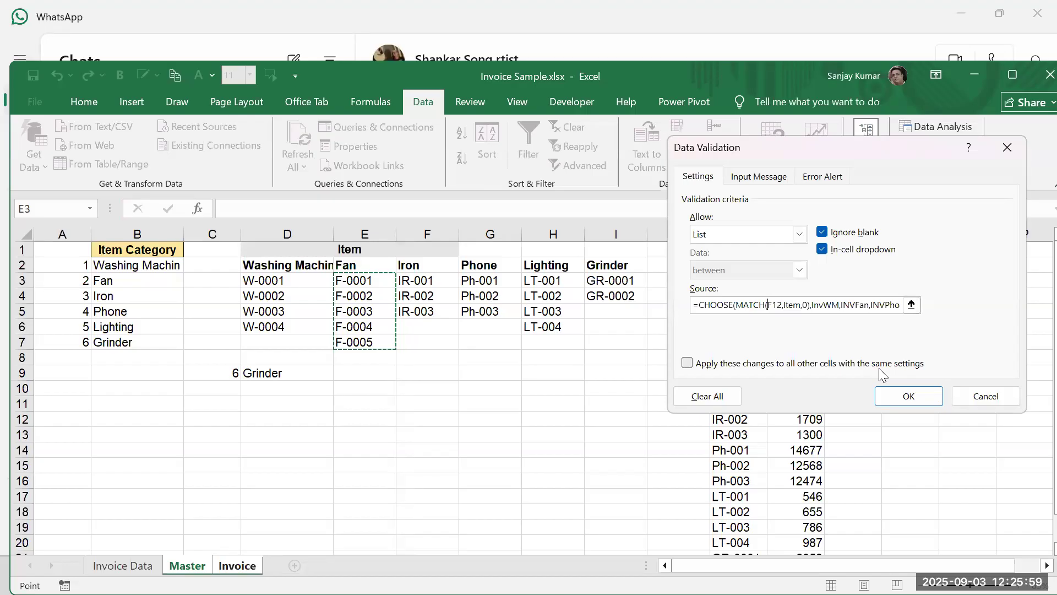
text(%)
key(BackSpace)
text($)
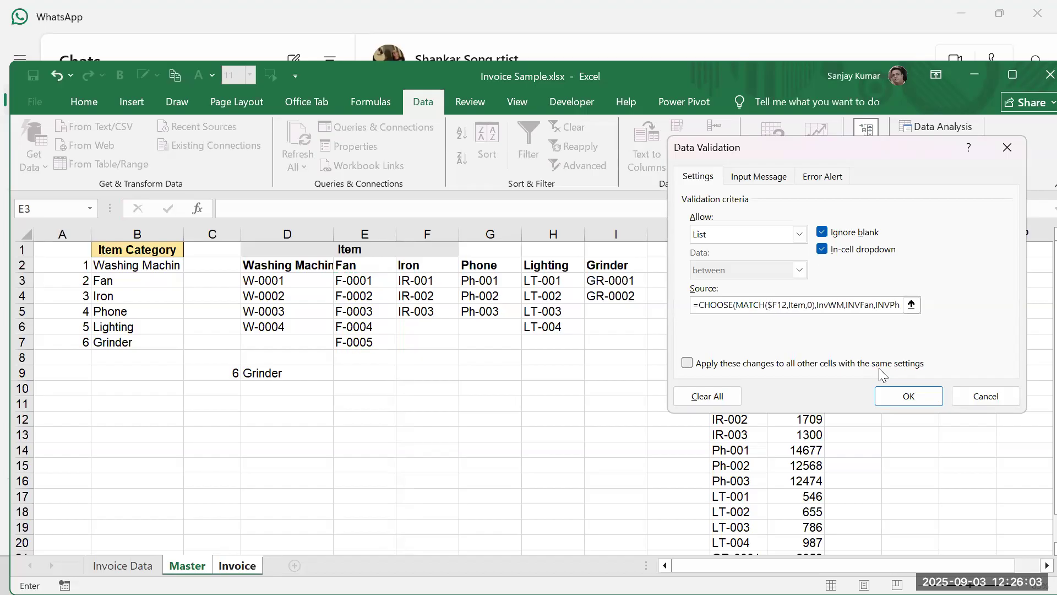
click(886, 396)
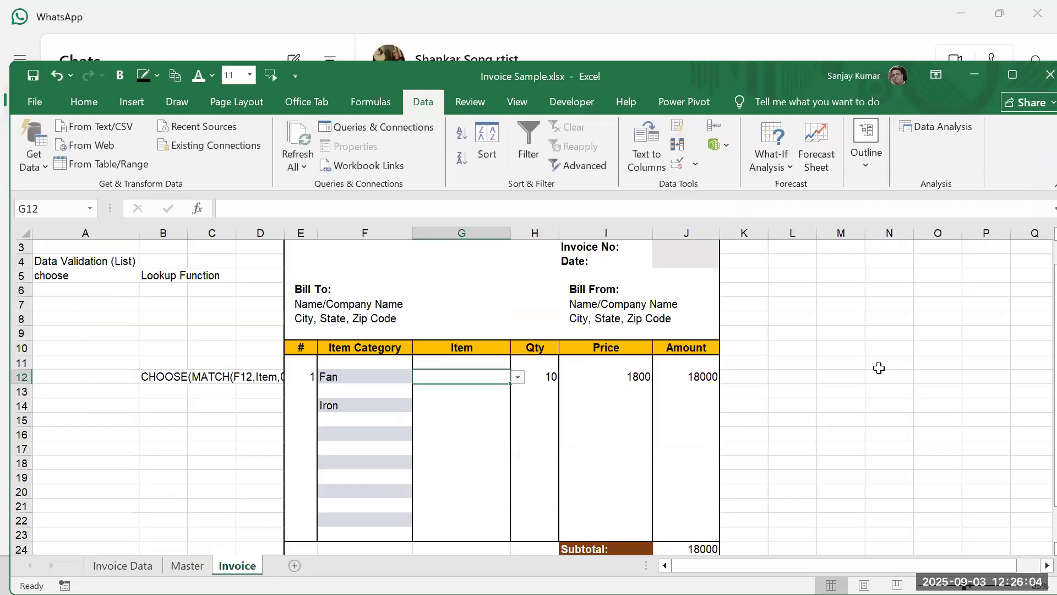
Step: Check the choices offered by the Item drop-downs in G12 and G14
click(518, 377)
click(625, 409)
click(446, 403)
click(518, 407)
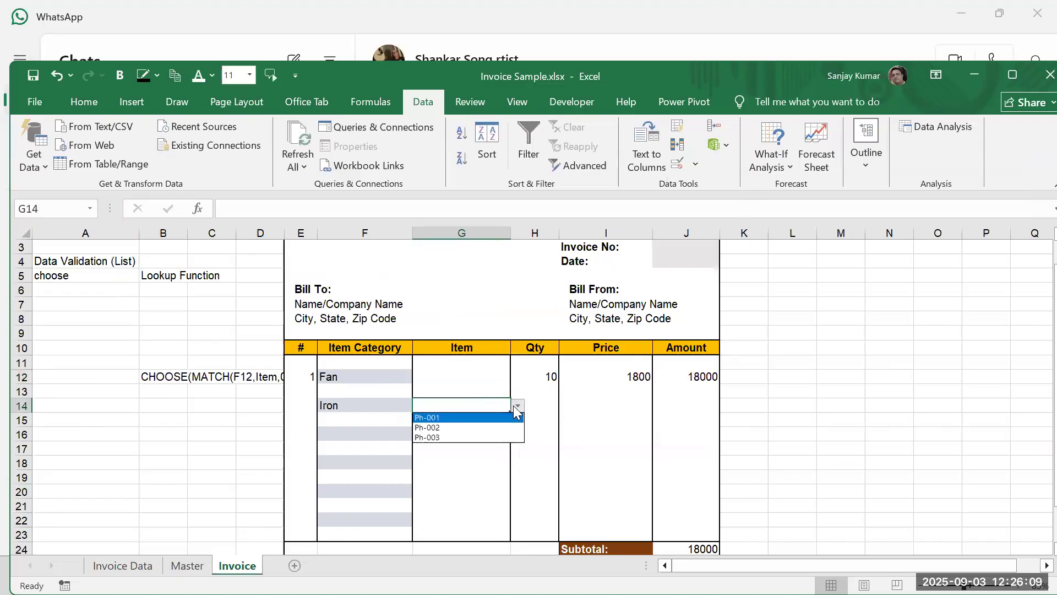
Step: Clear the category in F14, choose Iron again and recheck the Item choices in G14
click(336, 405)
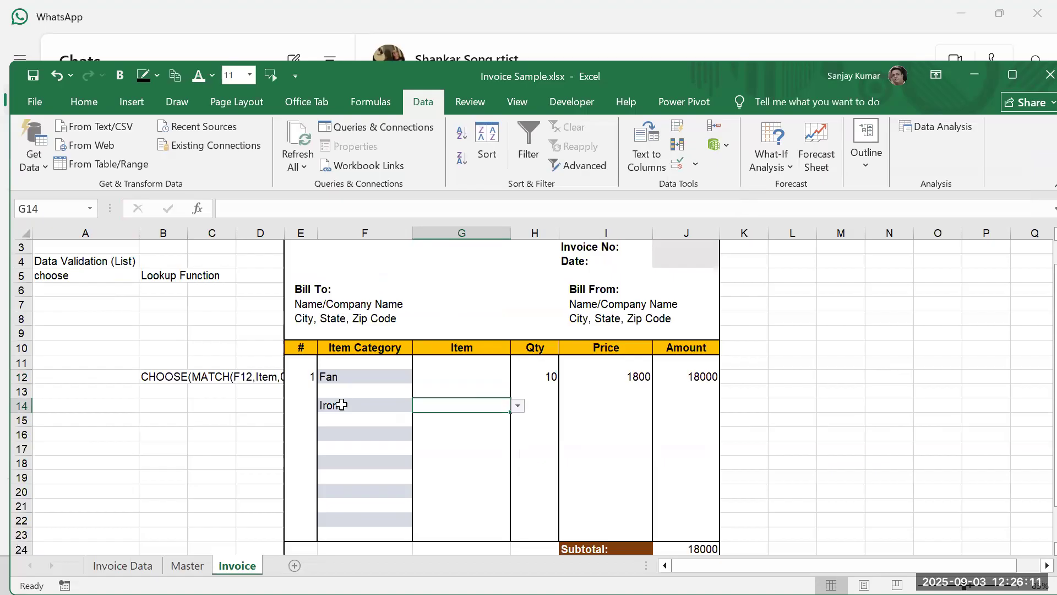
click(337, 405)
key(Delete)
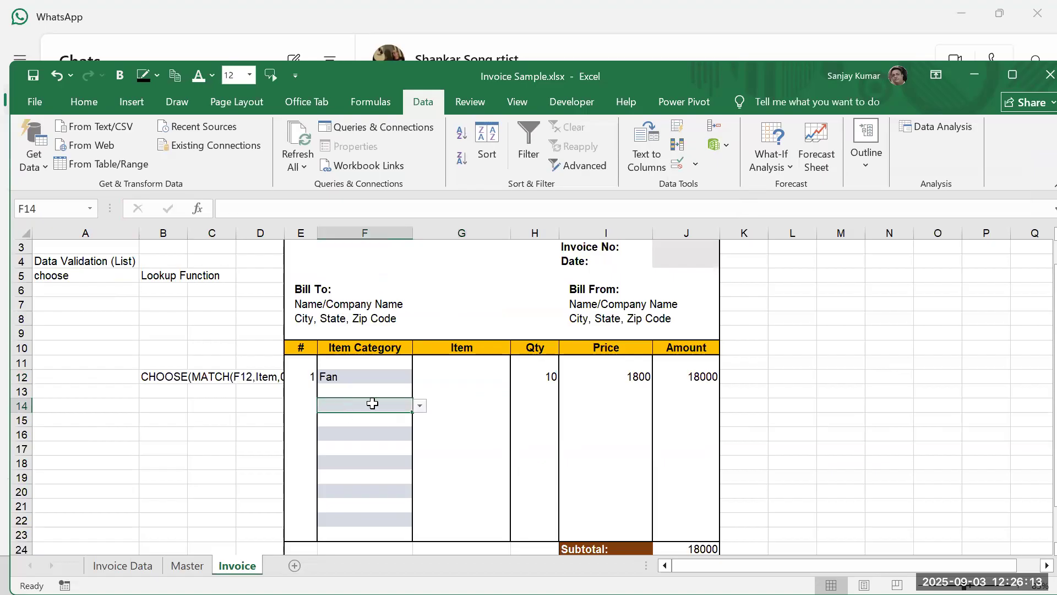
click(418, 407)
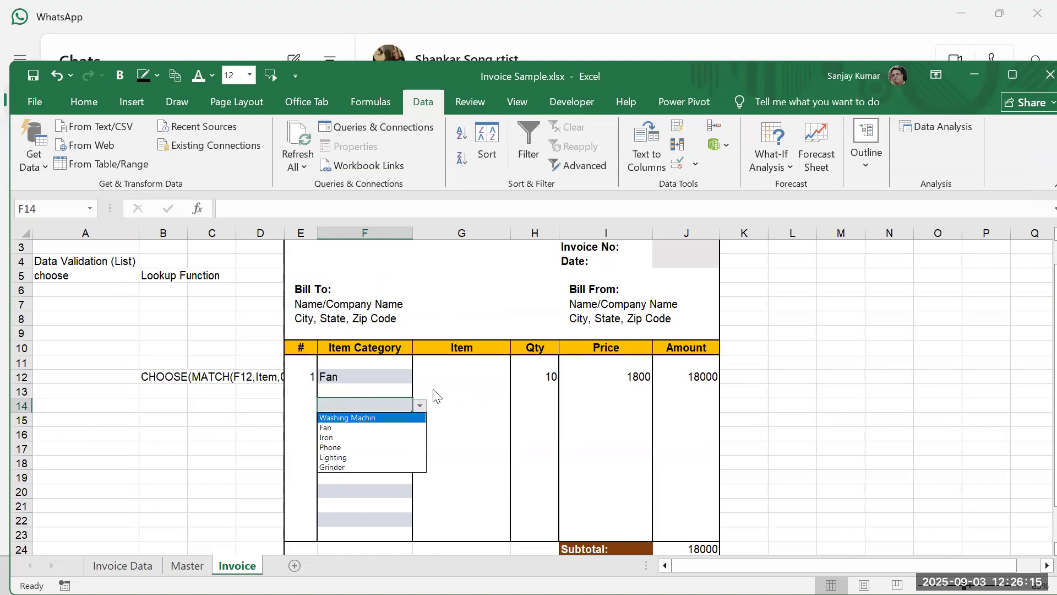
click(418, 406)
click(419, 407)
click(352, 436)
click(503, 414)
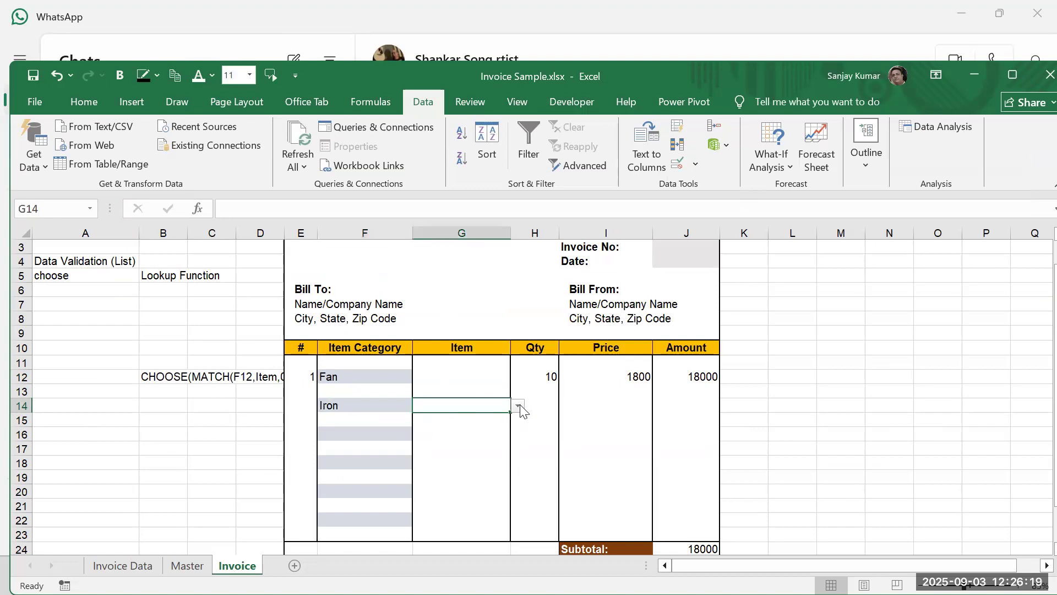
click(518, 406)
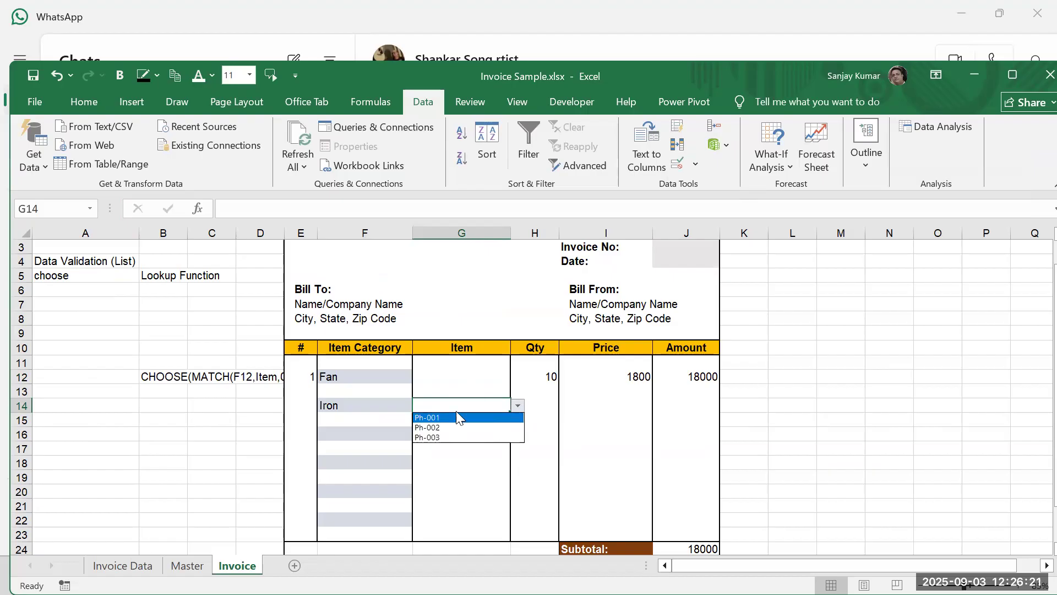
Step: Copy the G12 drop-down with the updated source to G14 and check its Item choices
click(458, 377)
click(458, 376)
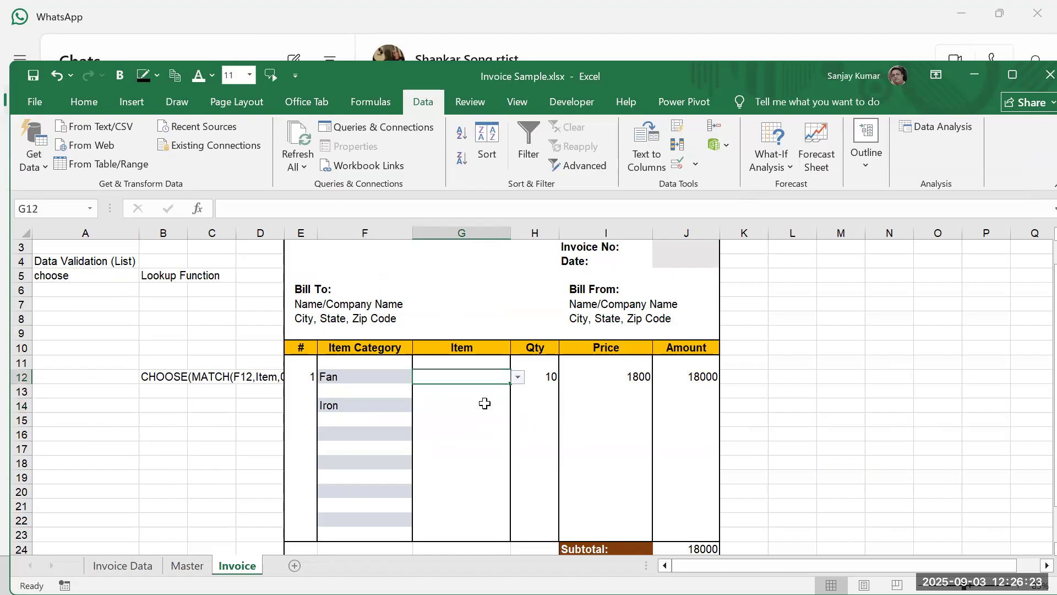
key(ctrl+c)
click(448, 405)
key(ctrl+v)
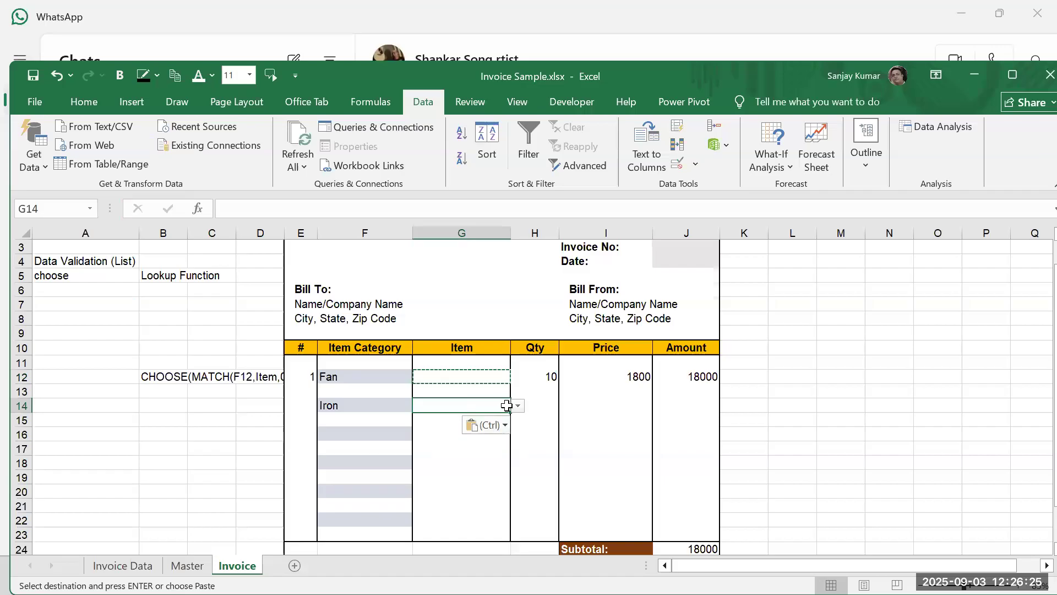
click(519, 408)
click(494, 405)
click(518, 405)
key(Escape)
click(448, 377)
key(Escape)
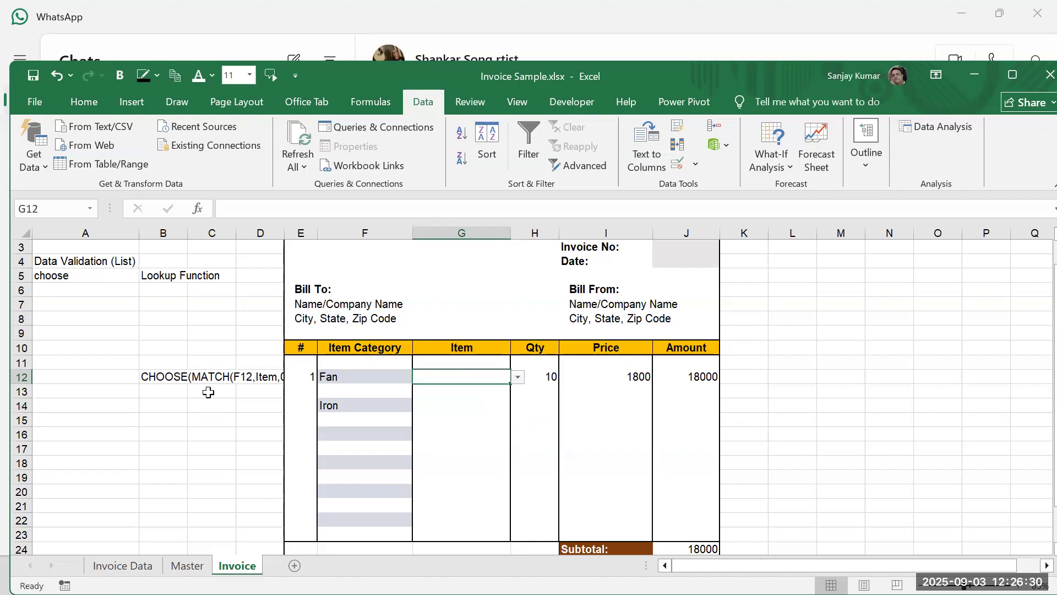
Step: Change the MATCH reference in the B12 formula text from F12 to $F12
click(155, 376)
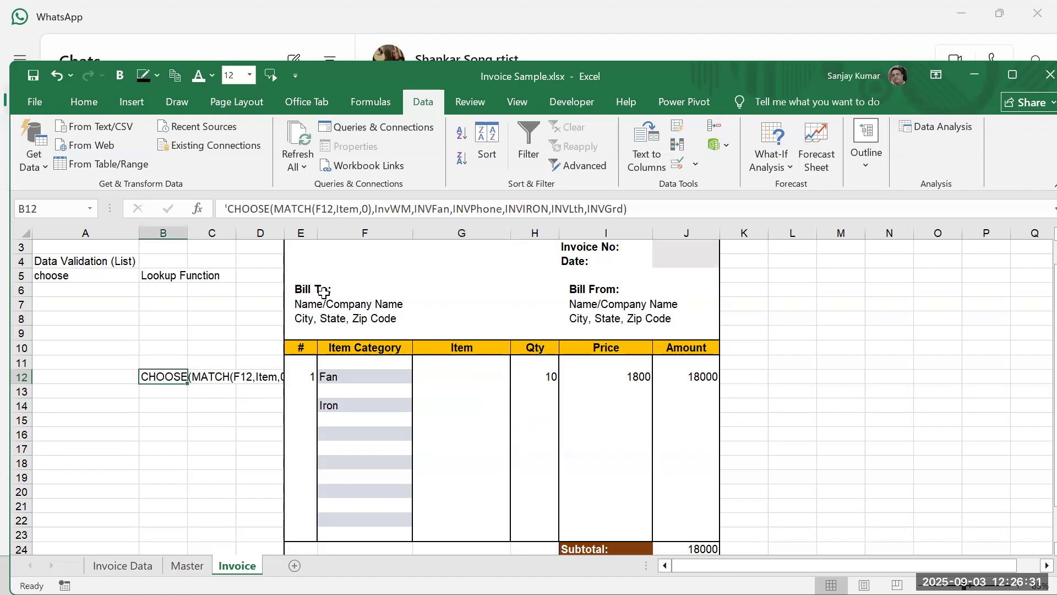
click(315, 209)
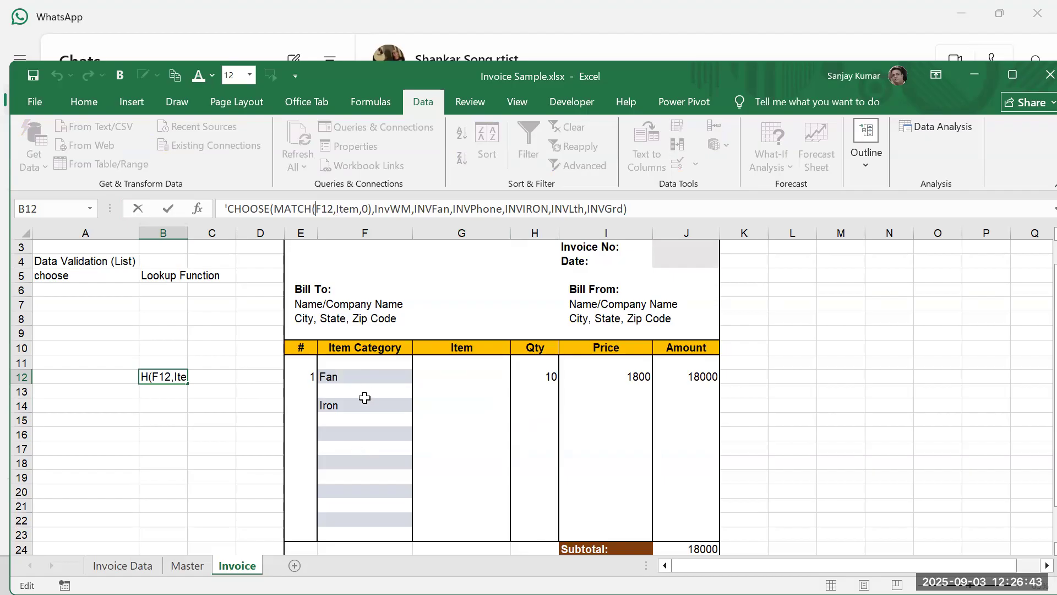
text($)
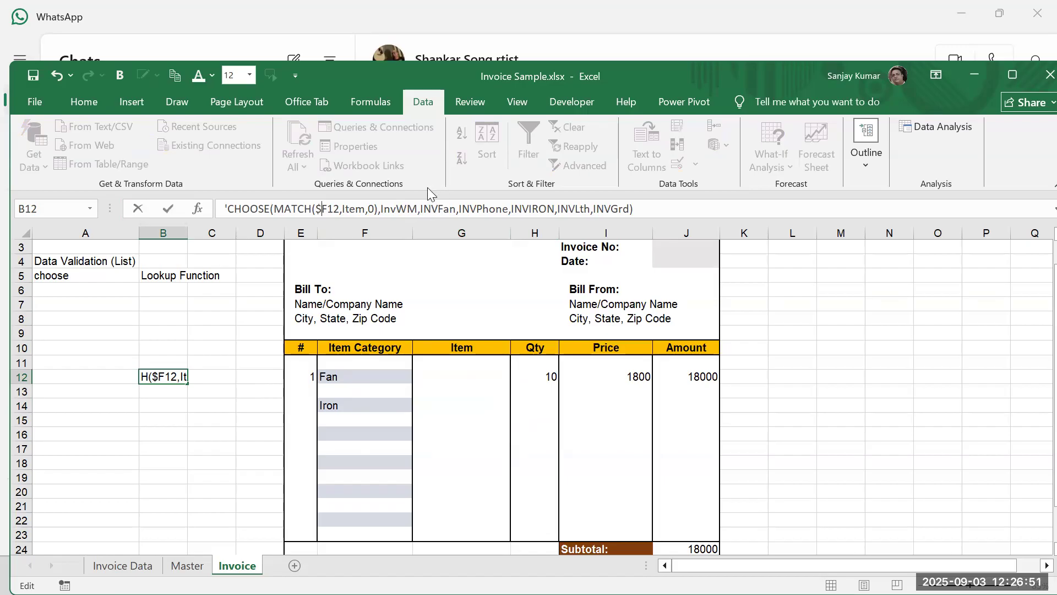
Step: Check the MATCH reference in G12's data validation source and keep the existing settings
click(438, 375)
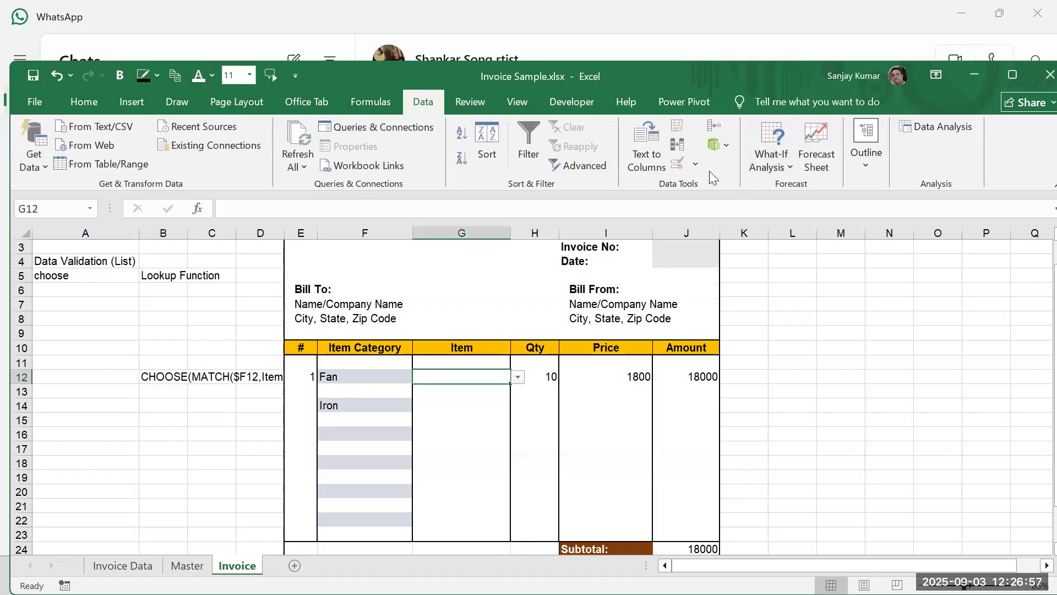
click(701, 159)
click(709, 187)
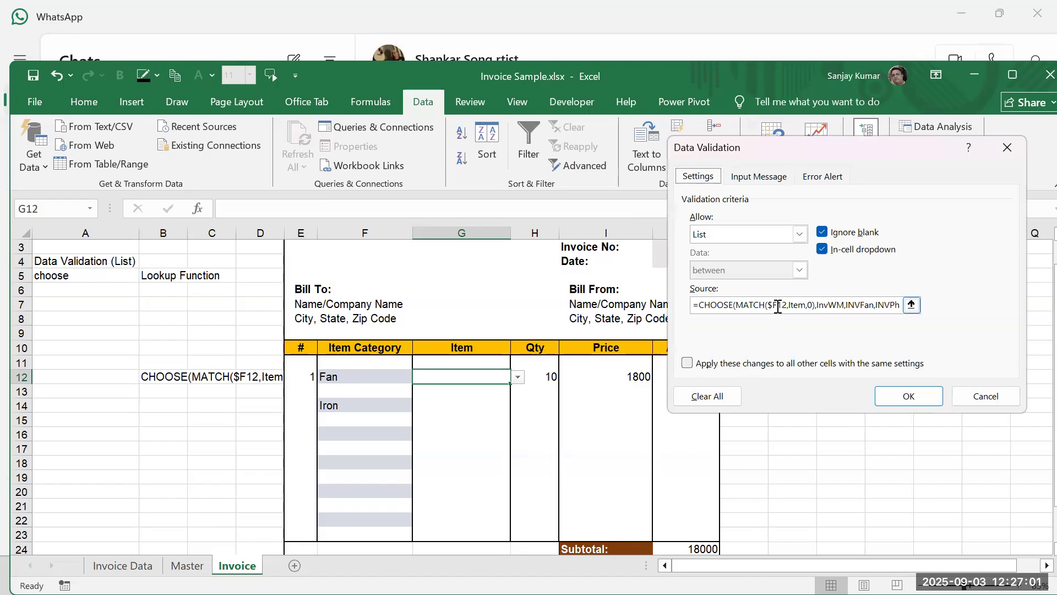
click(919, 396)
click(466, 405)
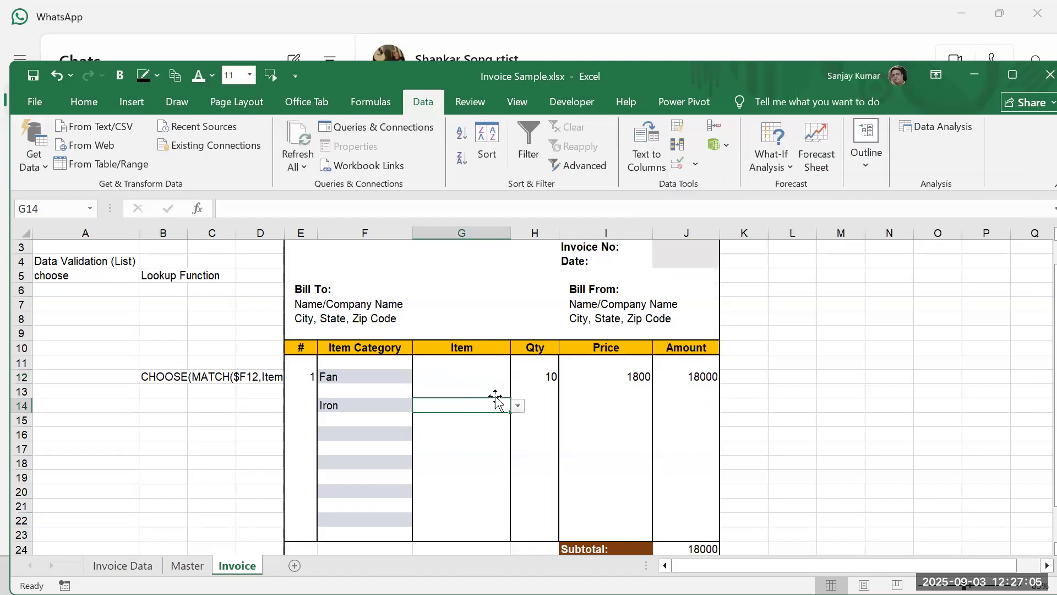
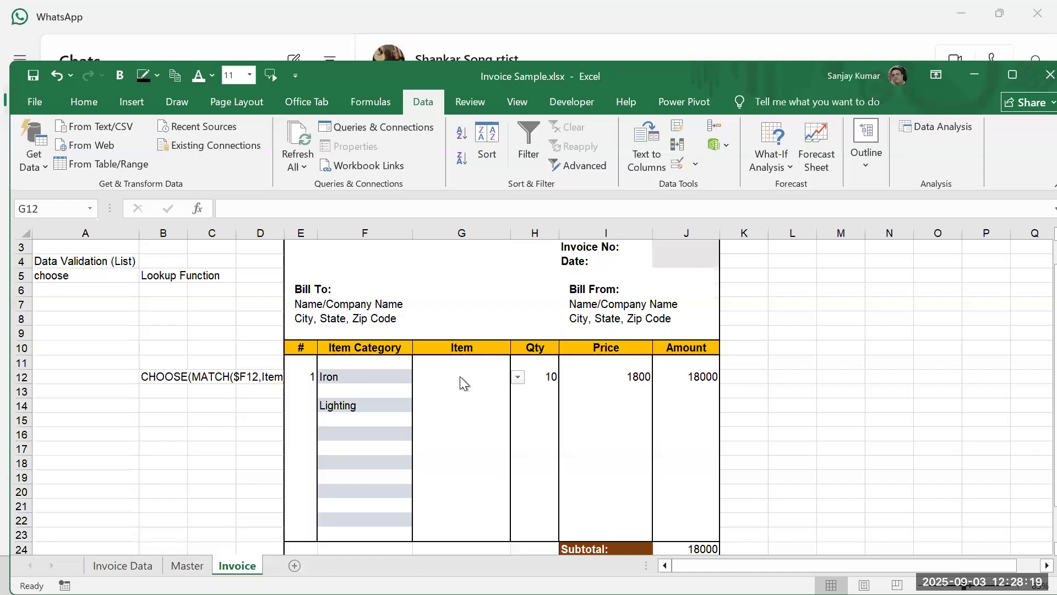
Step: Copy the range name INVIRON from the CHOOSE formula text in B12
click(460, 376)
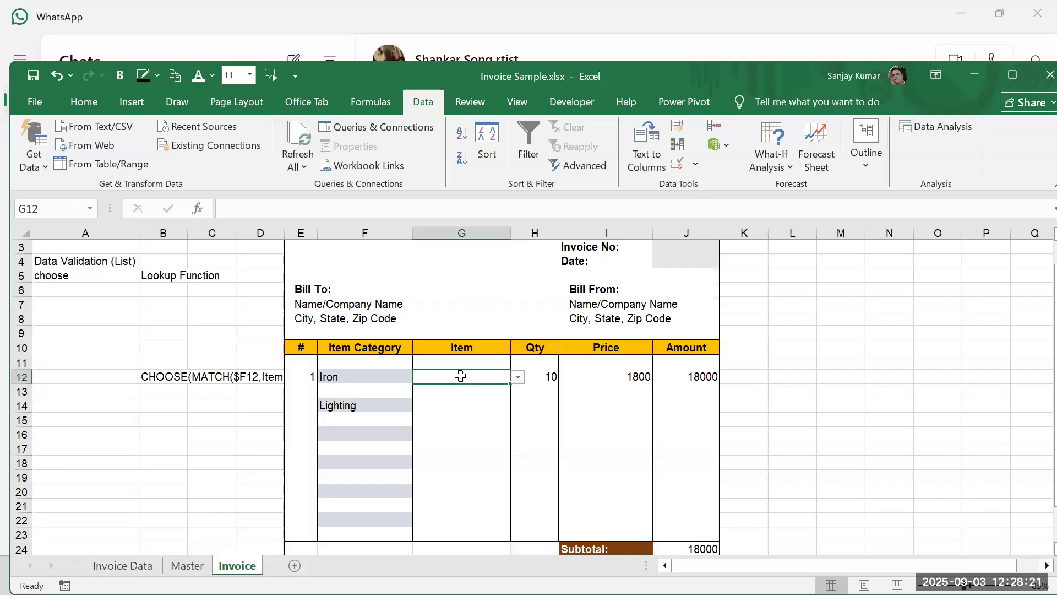
click(206, 379)
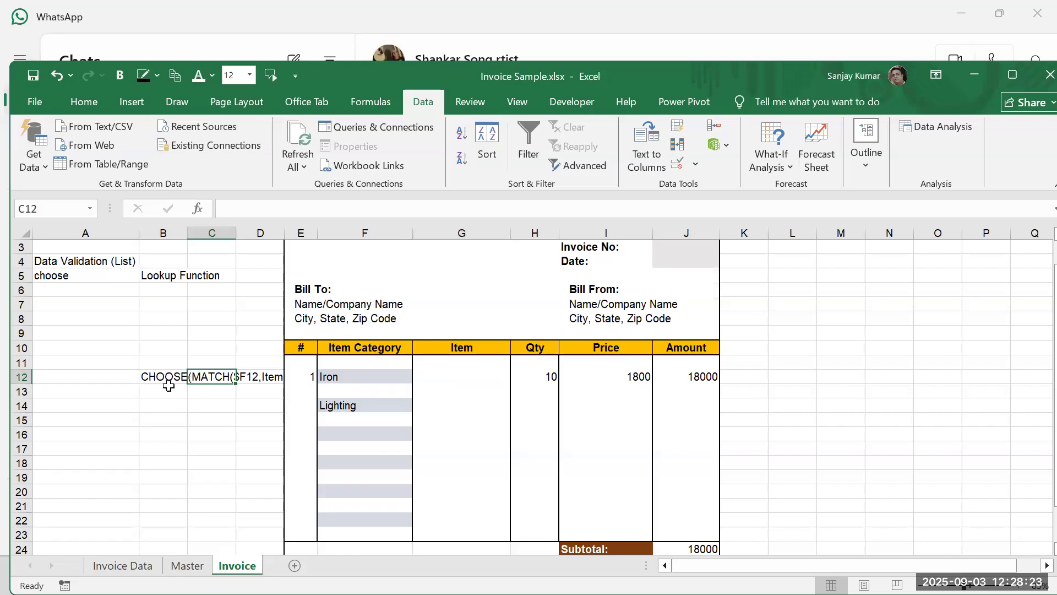
click(164, 377)
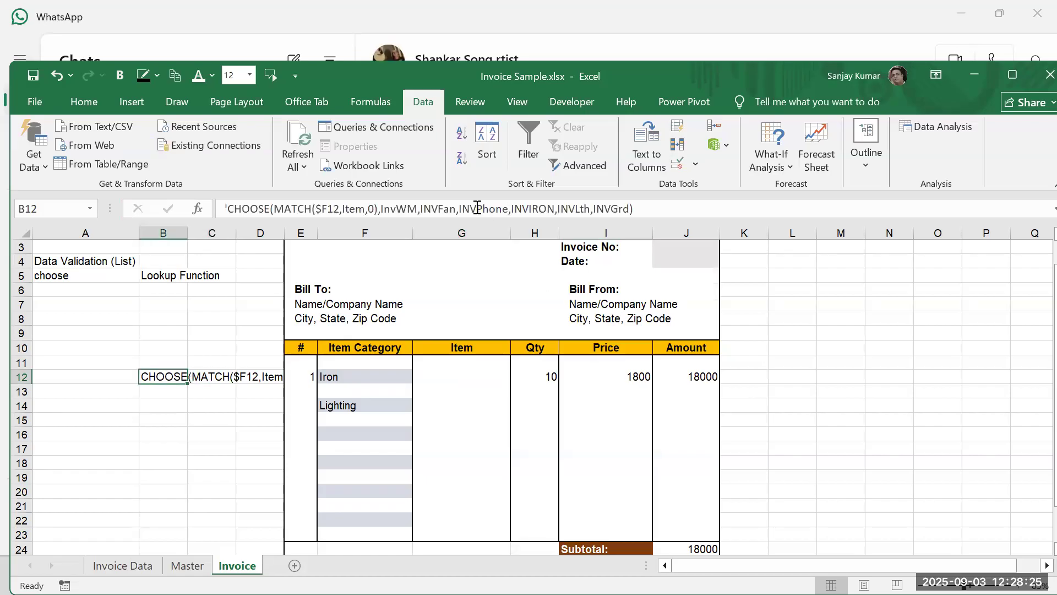
click(554, 208)
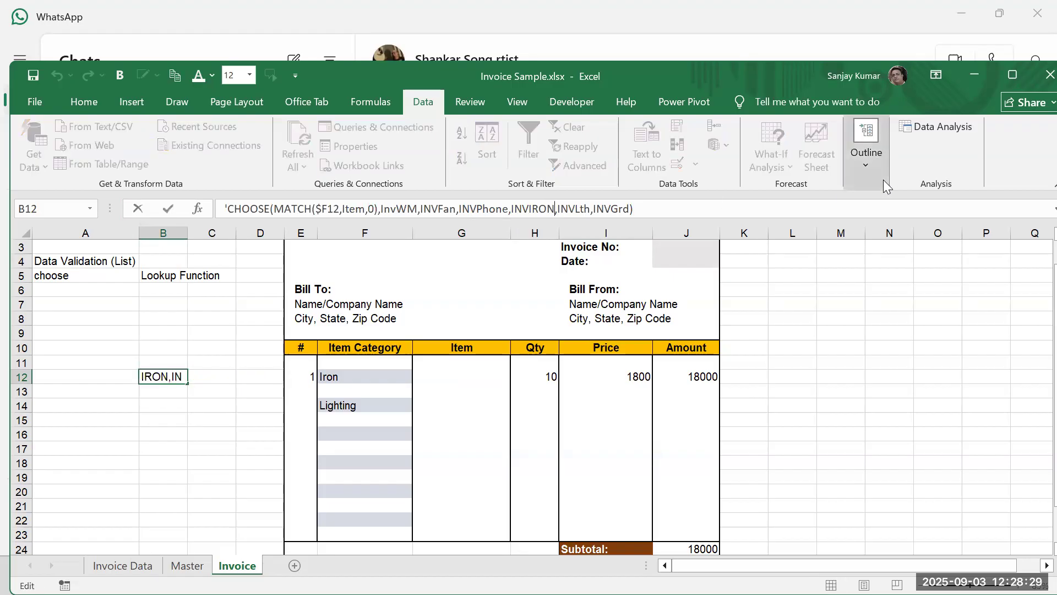
key(shift+Left)
key(shift+Left)
key(shift+Left)
key(shift+Left)
key(shift+Left)
key(shift+Left)
key(shift+Left)
key(ctrl+c)
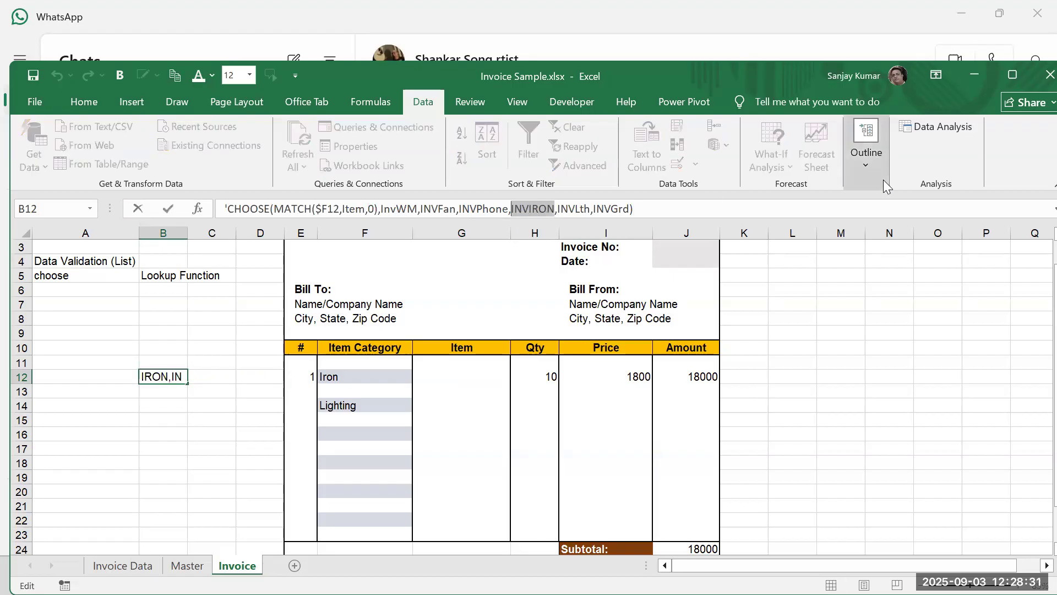
Step: Move INVIRON ahead of INVPhone in the B12 formula text, copy the reordered formula and discard the cell edit
key(BackSpace)
key(BackSpace)
key(Left)
key(Left)
key(Left)
key(Left)
key(Left)
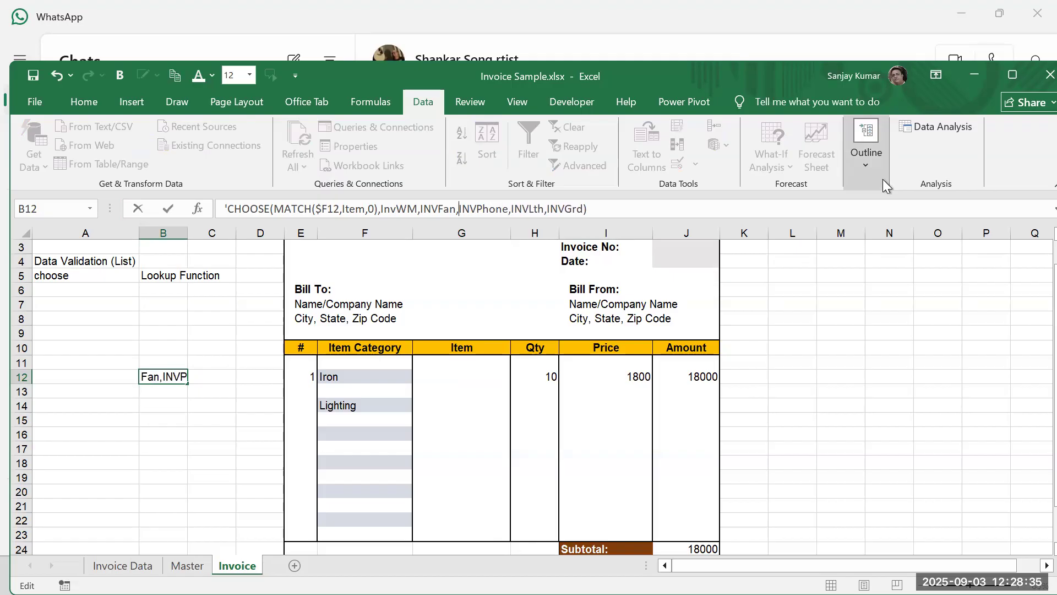
key(ctrl+v)
text(,)
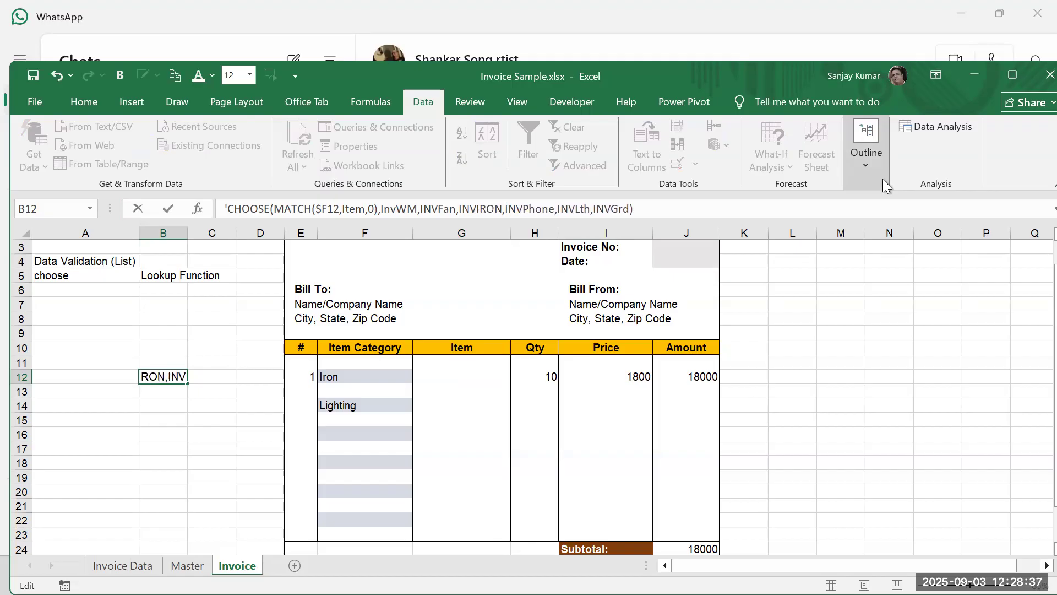
drag(637, 209, 226, 209)
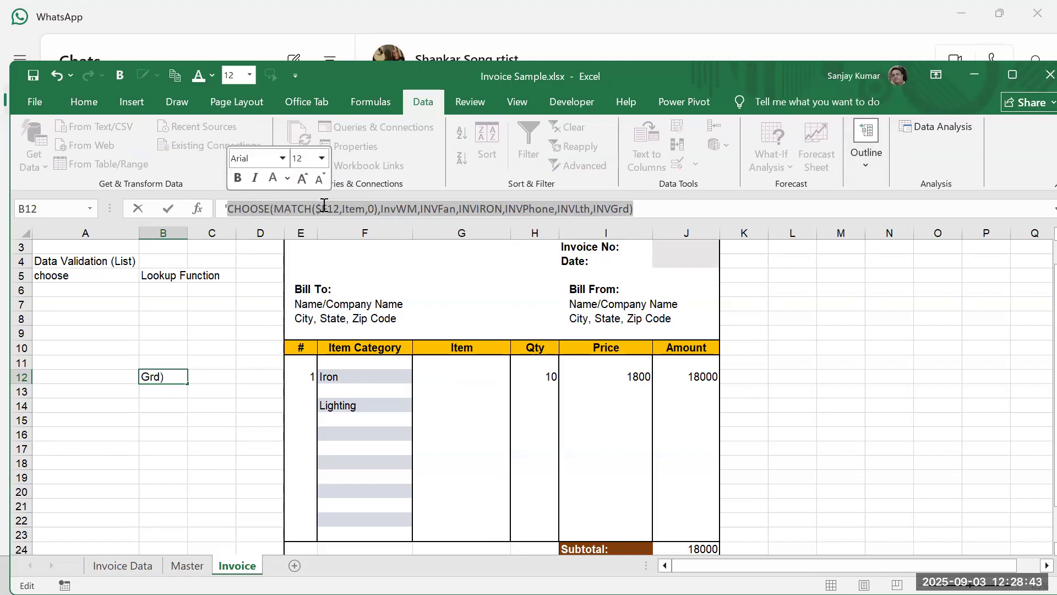
key(Escape)
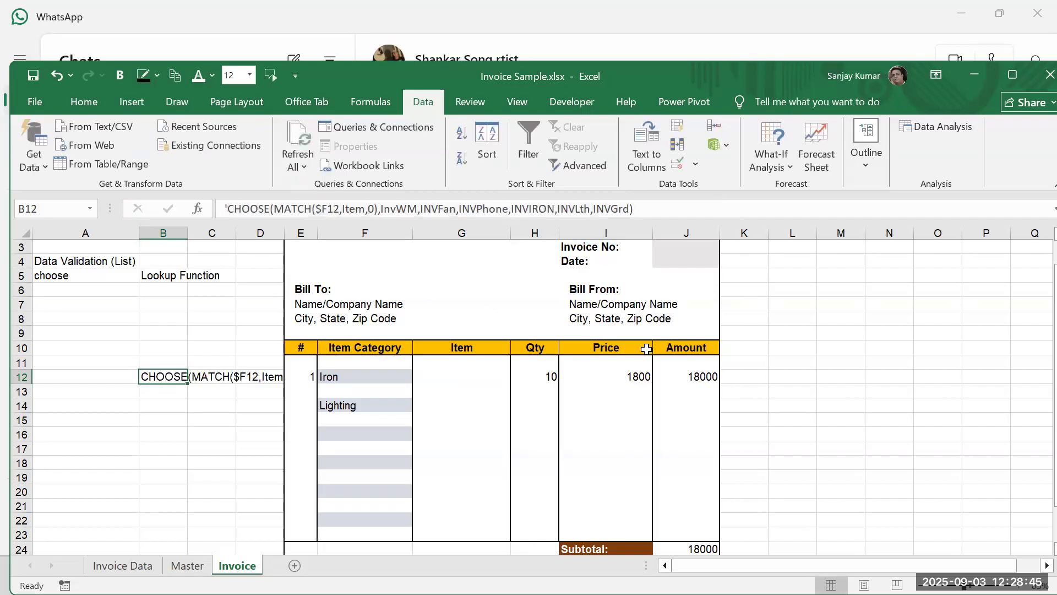
Step: Replace G12's data validation source with =CHOOSE(MATCH($F12,Item,0),InvWM,INVFan,INVIRON,INVPhone,INVLth,INVGrd)
click(468, 389)
click(482, 375)
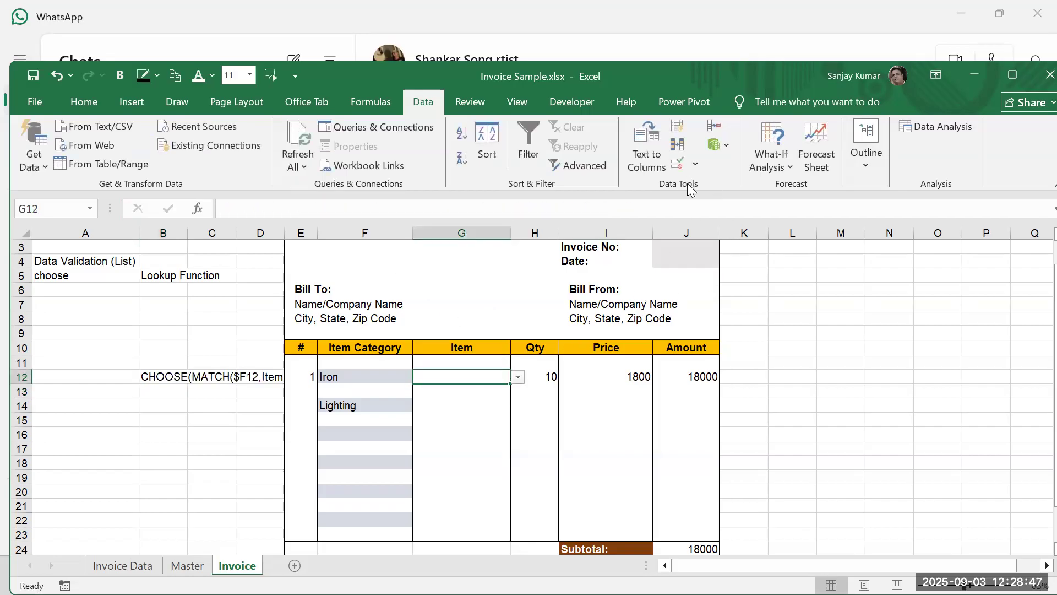
click(698, 167)
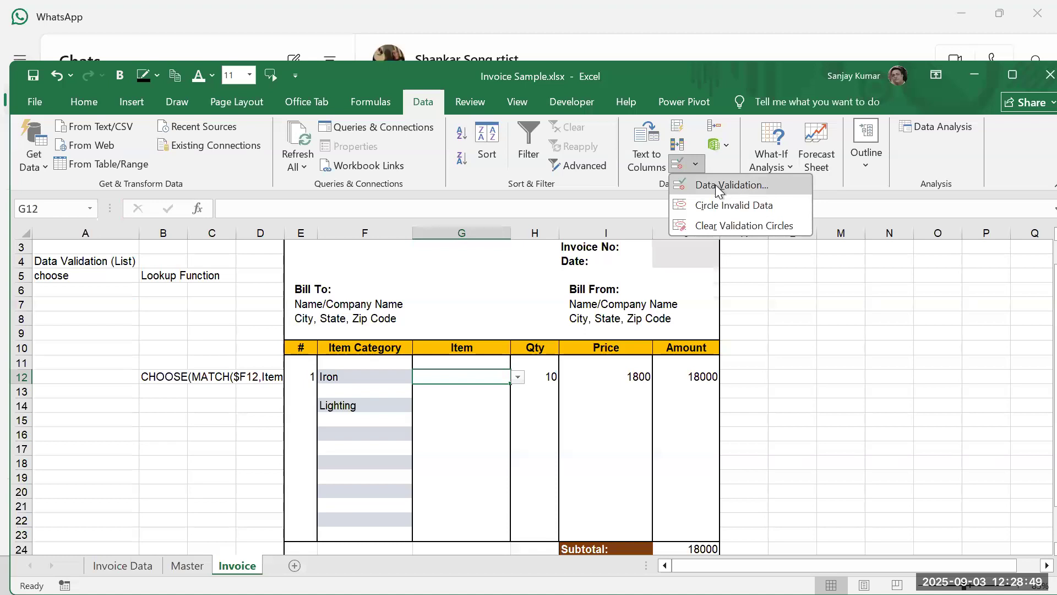
click(716, 184)
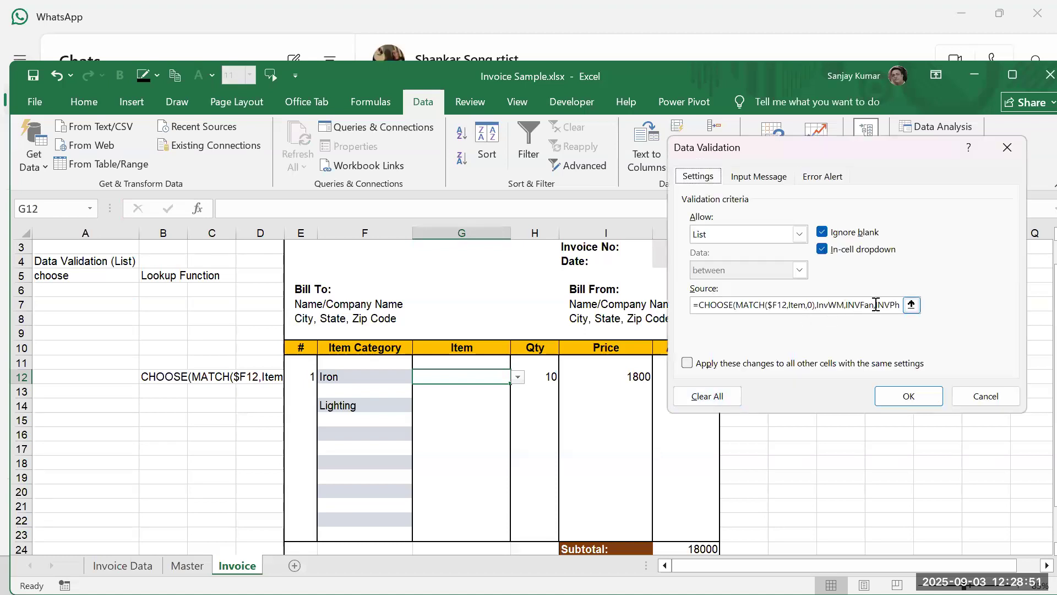
click(912, 306)
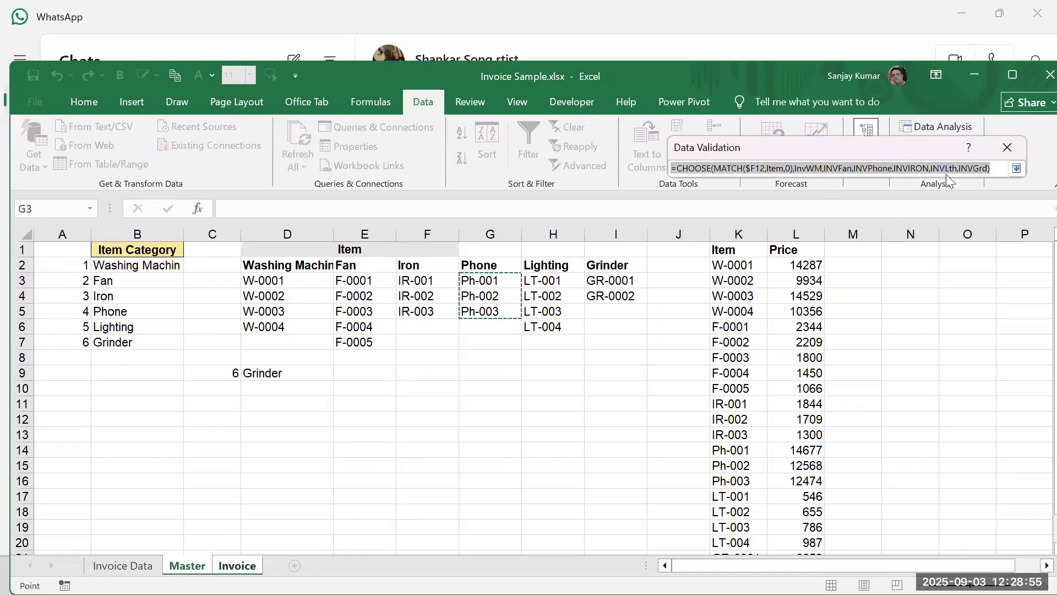
text(=)
key(ctrl+v)
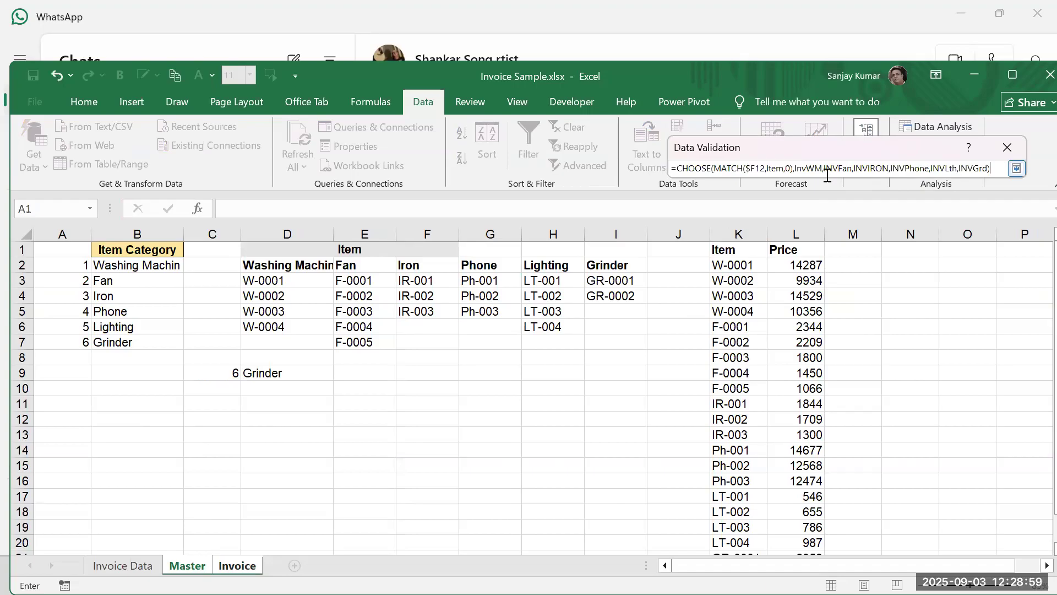
key(Return)
click(908, 393)
Step: Check the Item choices in G12, set the category in F12 to Washing Machin and recheck them
click(518, 377)
click(381, 383)
click(409, 378)
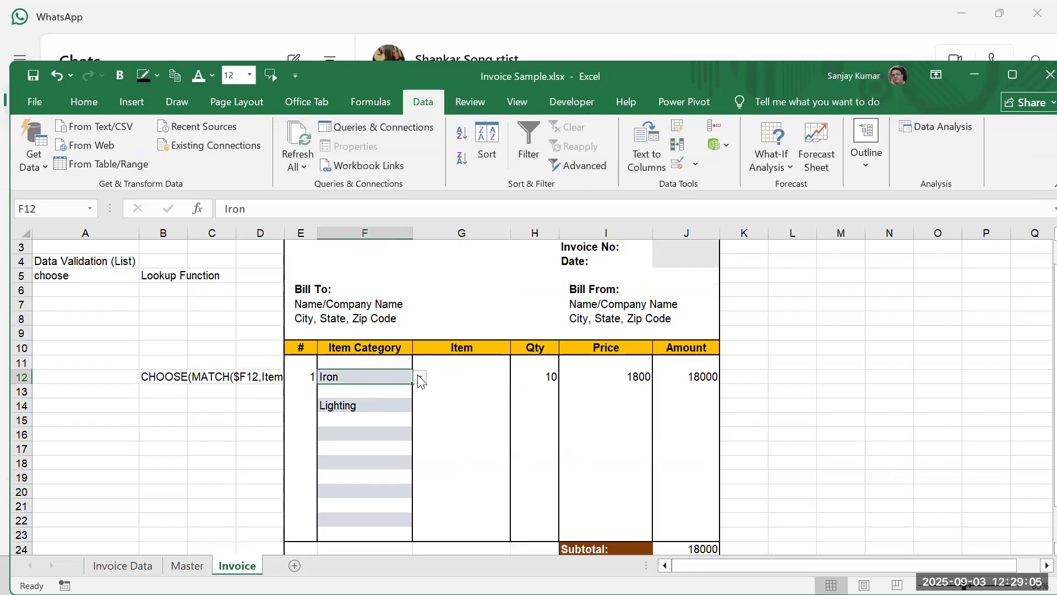
click(420, 378)
click(363, 398)
click(509, 380)
click(516, 379)
Step: Set the category in F14 to Fan and check the Item choices in G14
click(371, 401)
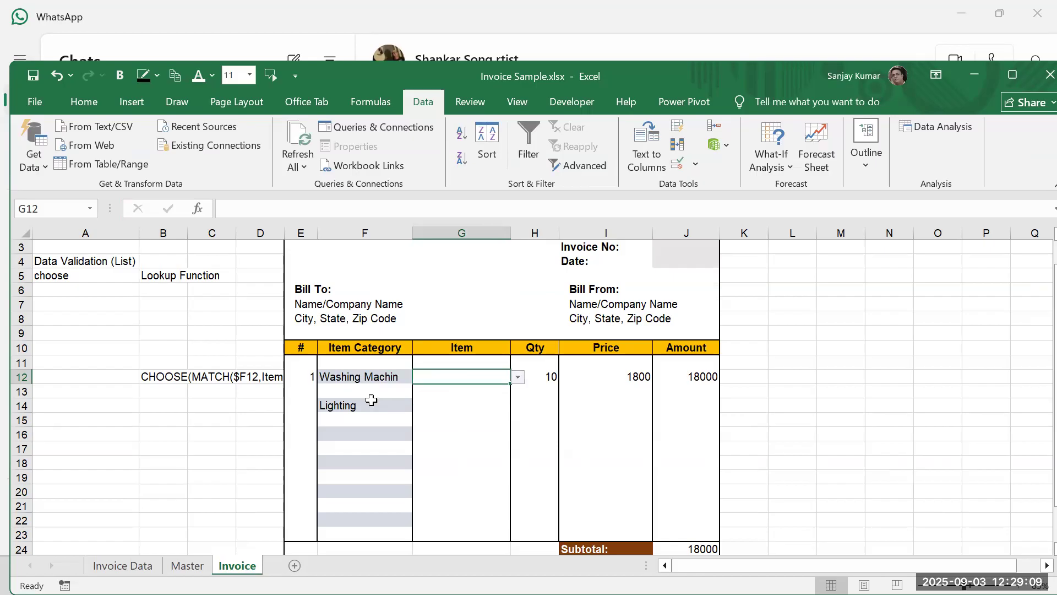
click(371, 401)
click(420, 406)
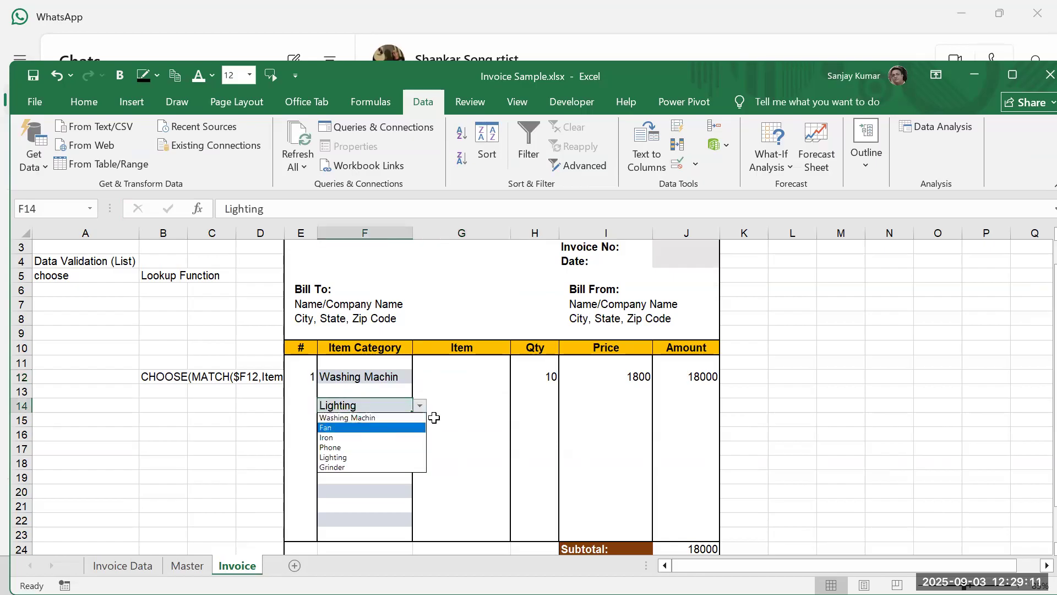
click(342, 427)
click(476, 405)
click(517, 406)
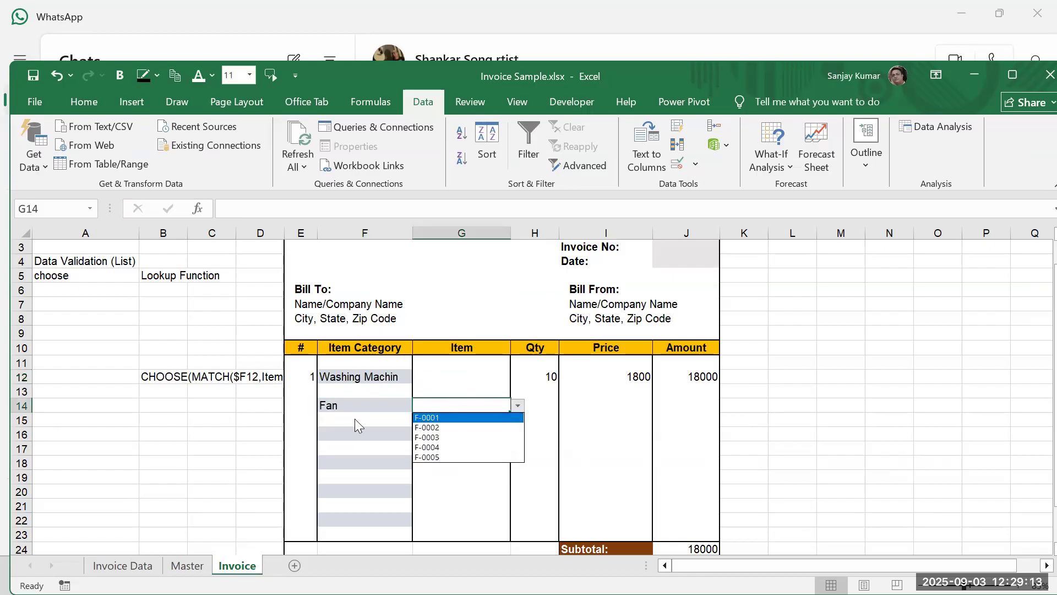
Step: Set the category in F16 to Iron and check the Item choices in G16
click(344, 434)
click(419, 433)
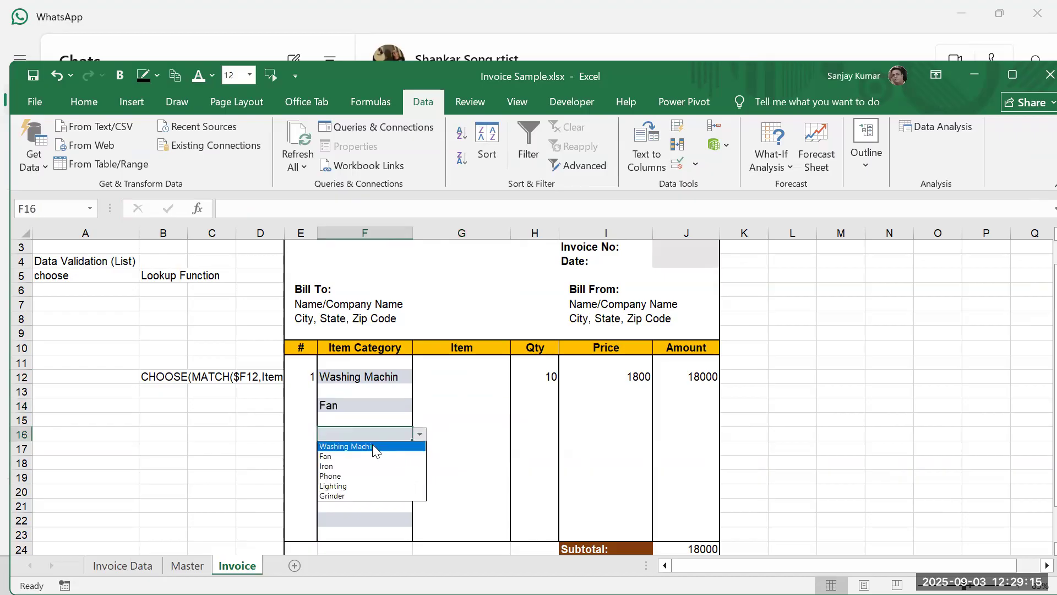
click(350, 466)
click(468, 434)
click(516, 434)
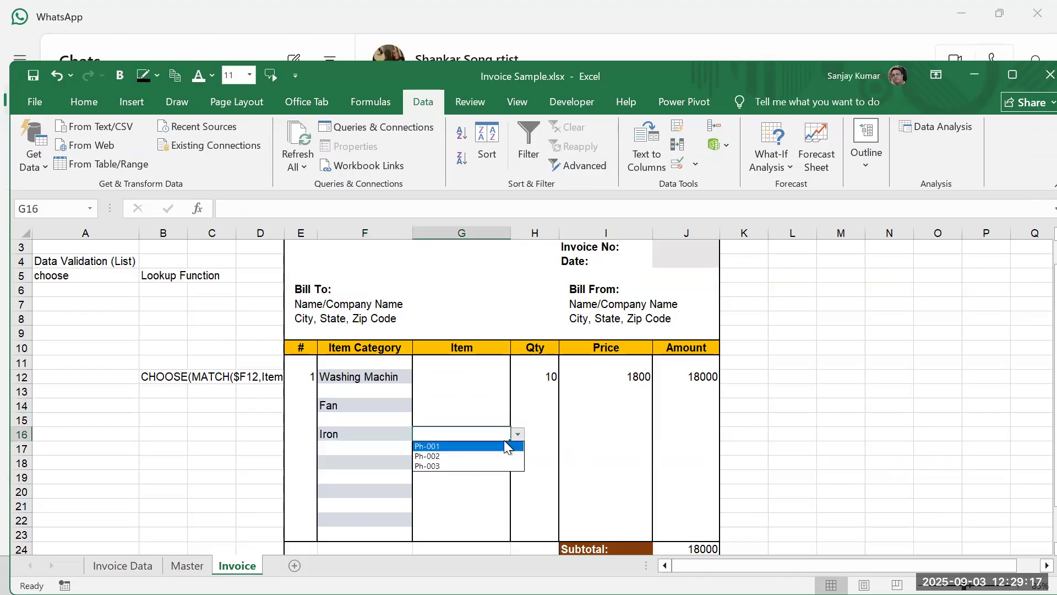
click(479, 412)
Step: Copy the G12 drop-down with the reordered source to G14, G16, G18, G20 and G22
click(444, 407)
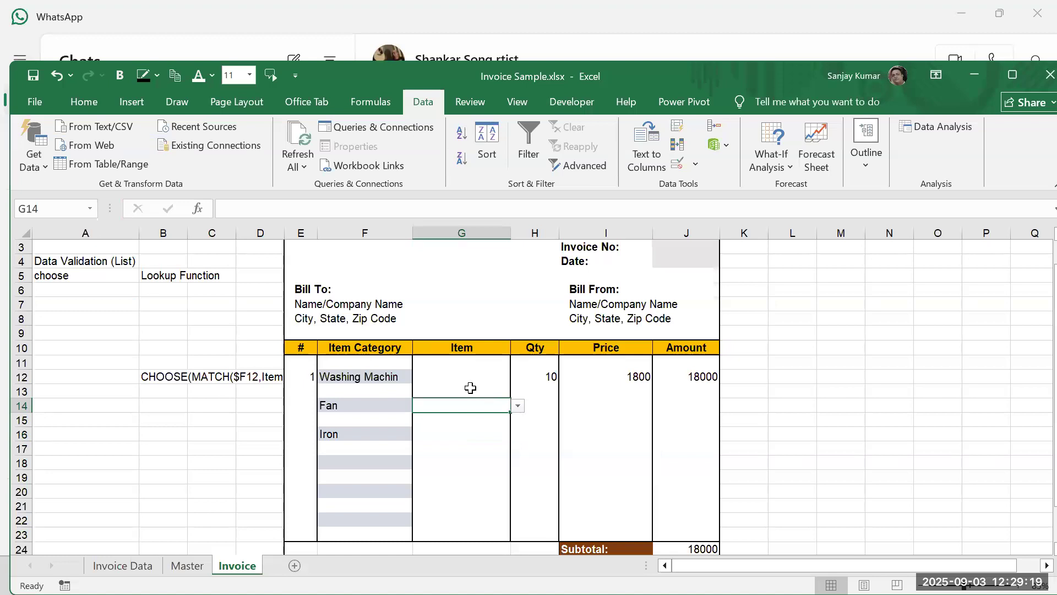
click(464, 374)
key(ctrl+c)
key(Down)
key(Down)
key(ctrl+v)
key(Down)
key(Down)
key(ctrl+v)
key(Down)
key(Down)
key(ctrl+v)
key(Down)
key(Down)
key(ctrl+v)
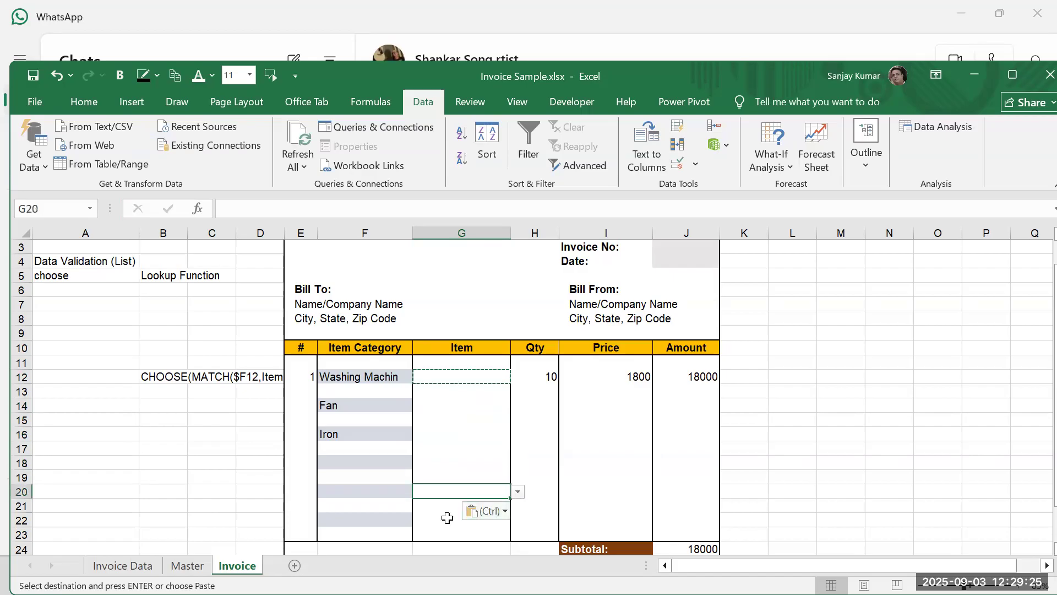
key(Down)
key(Down)
key(ctrl+v)
key(Escape)
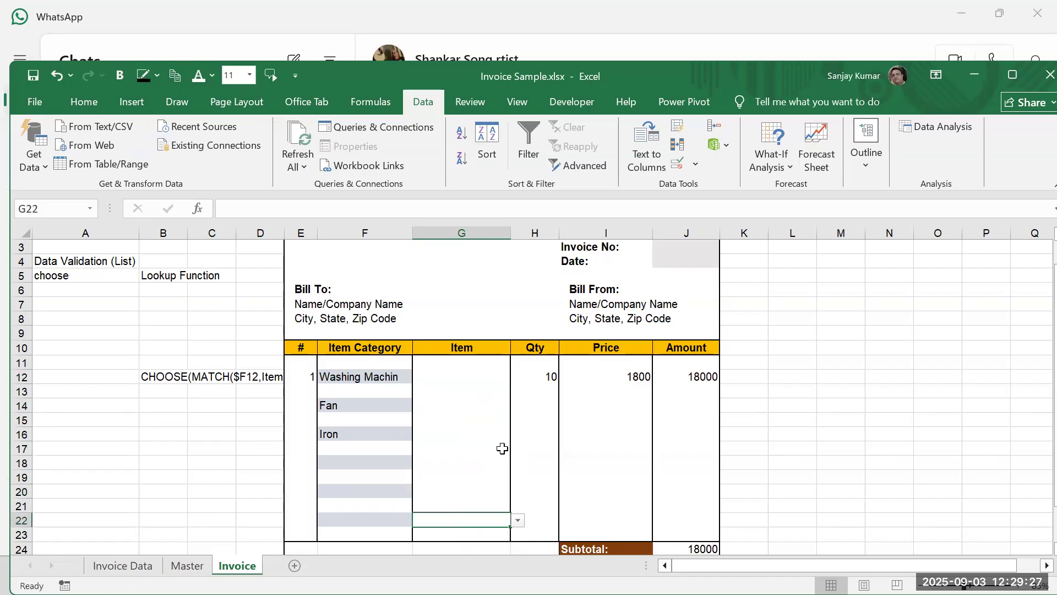
Step: Recheck the Item choices in G16 for the Iron category
click(365, 434)
click(474, 435)
click(519, 436)
click(395, 461)
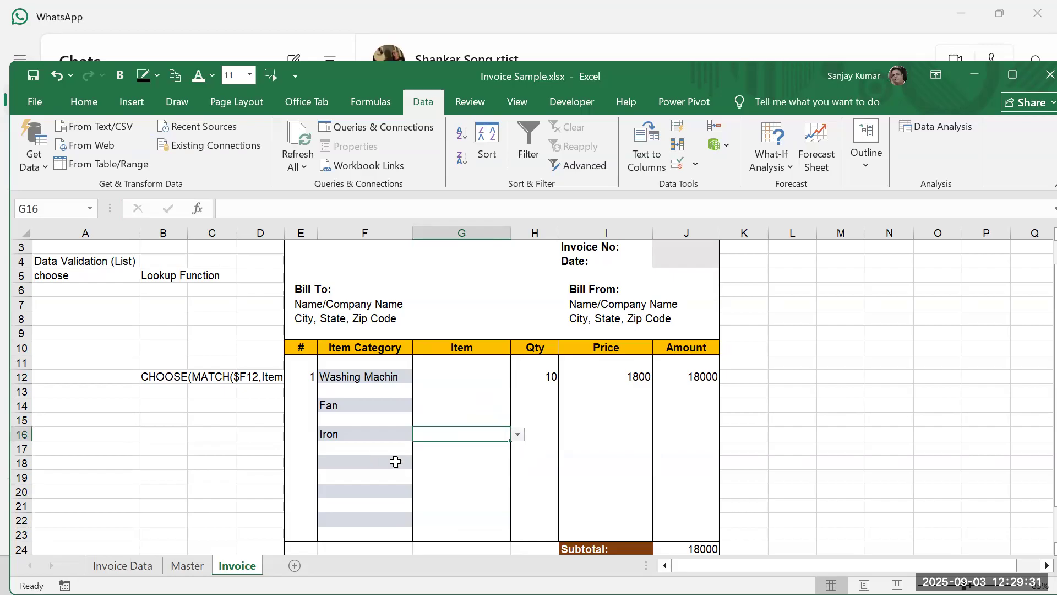
Step: Set the item category in F18 to Phone and check the dependent item list in G18
click(396, 462)
click(420, 463)
click(337, 502)
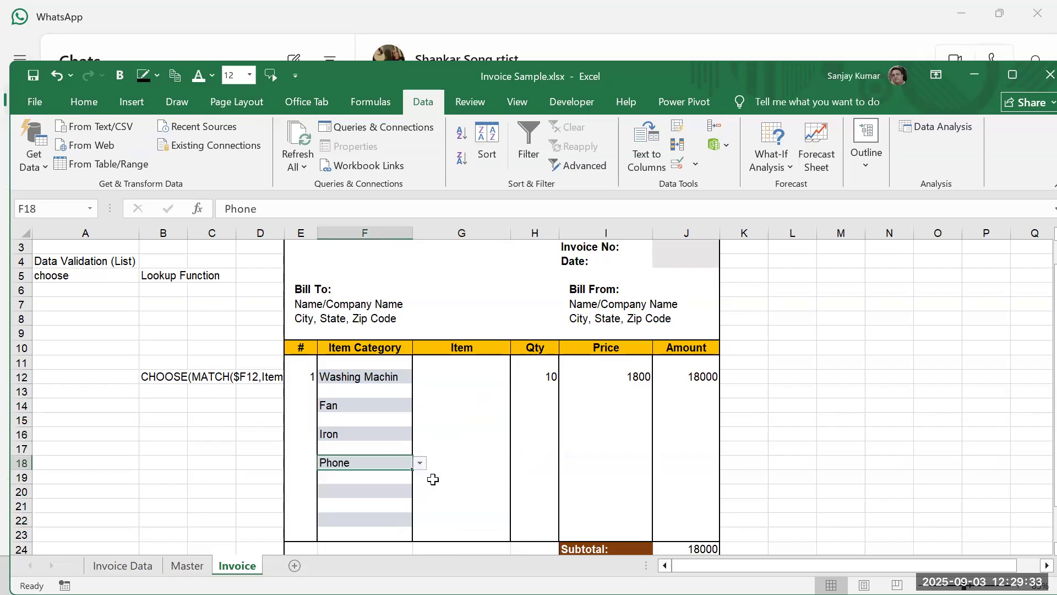
click(469, 464)
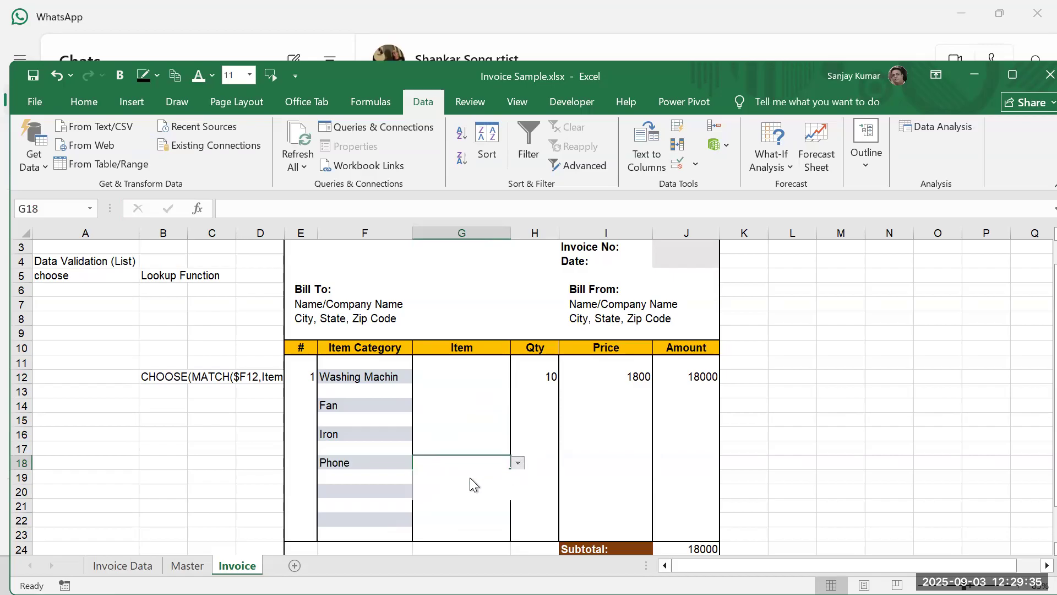
Step: Set the item category in F20 to Grinder and check the dependent item list in G20
click(370, 490)
click(369, 489)
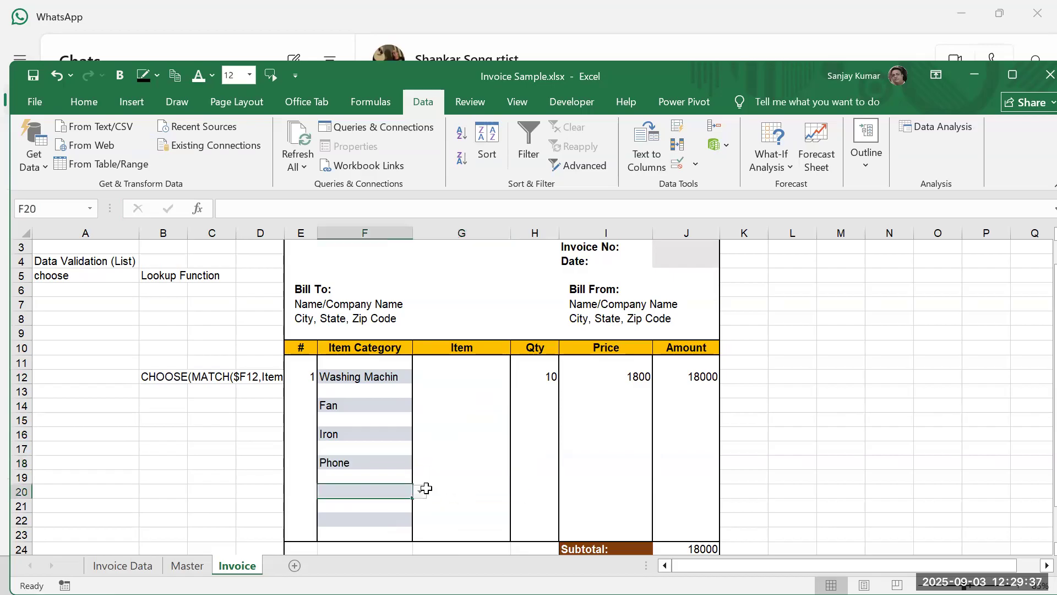
click(422, 490)
click(358, 487)
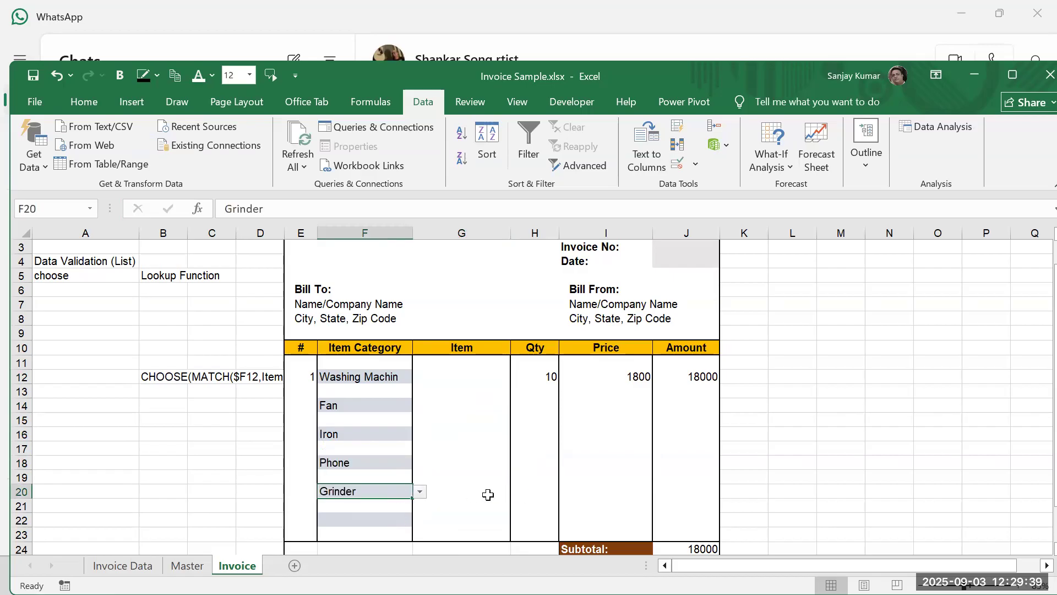
click(488, 494)
click(518, 491)
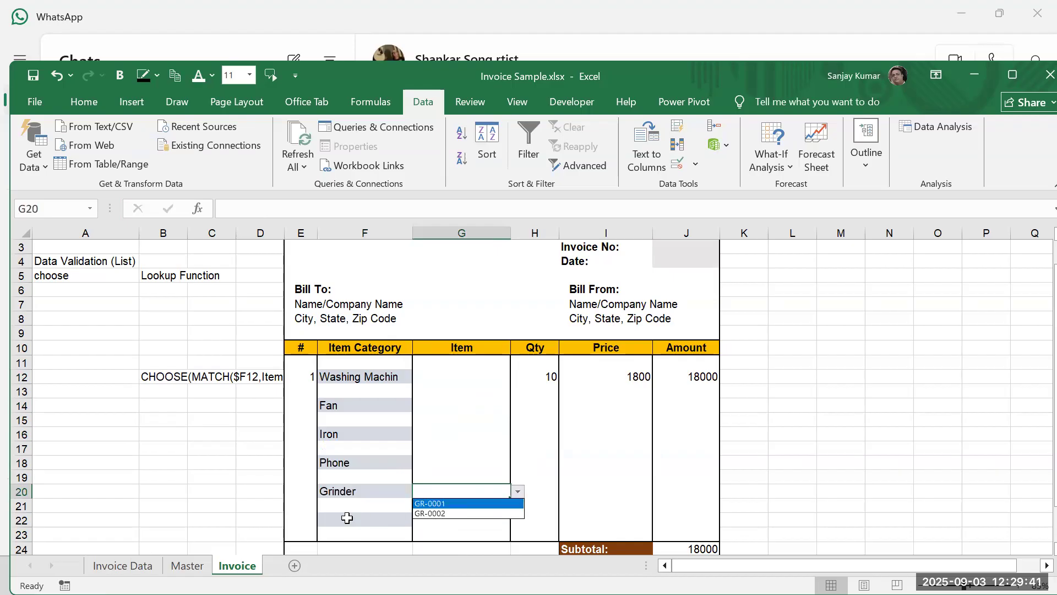
Step: Set the item category in F22 to Lighting and check the dependent item list in G22
click(347, 518)
click(420, 520)
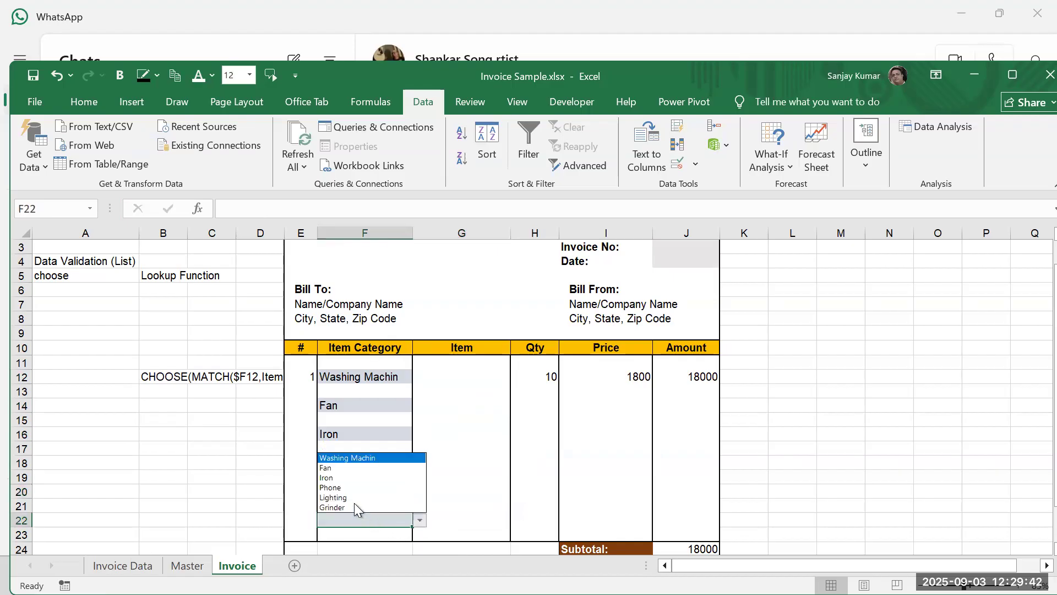
click(385, 503)
click(472, 524)
click(517, 522)
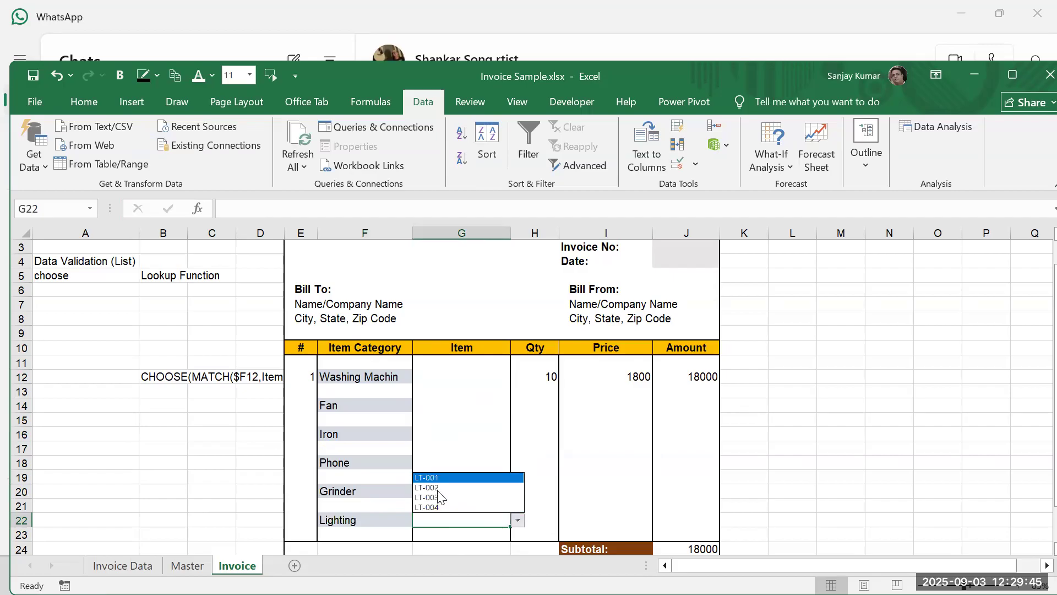
click(396, 444)
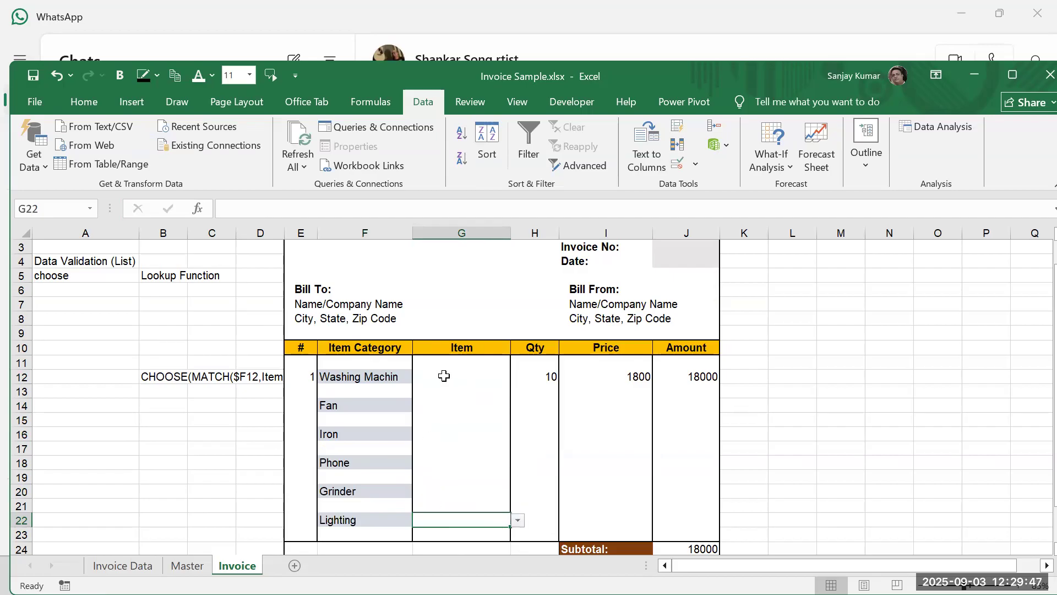
Step: Clear the test item categories from F14 to F22
drag(349, 406, 336, 523)
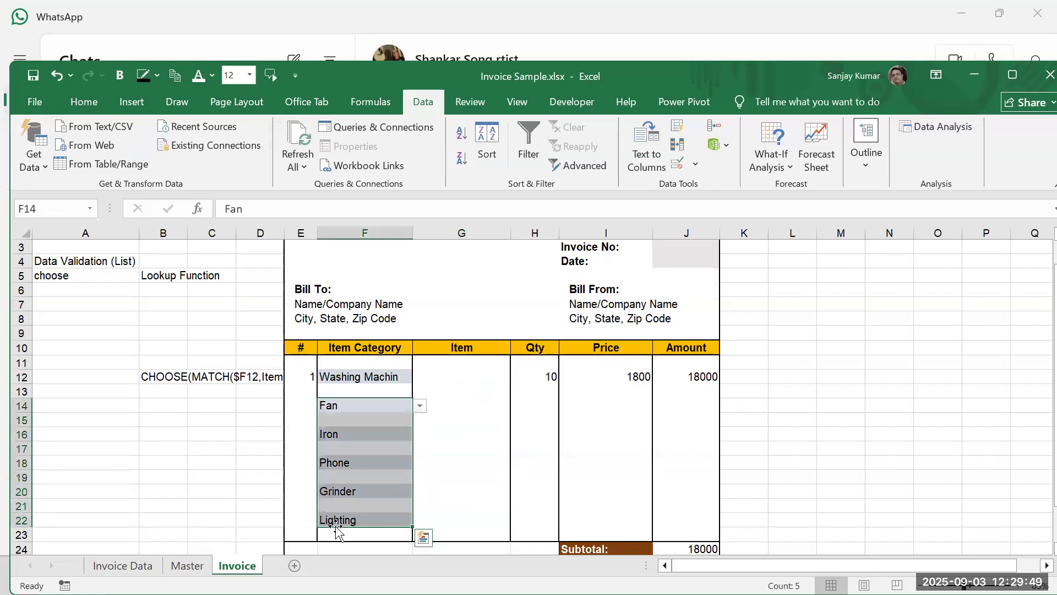
key(Delete)
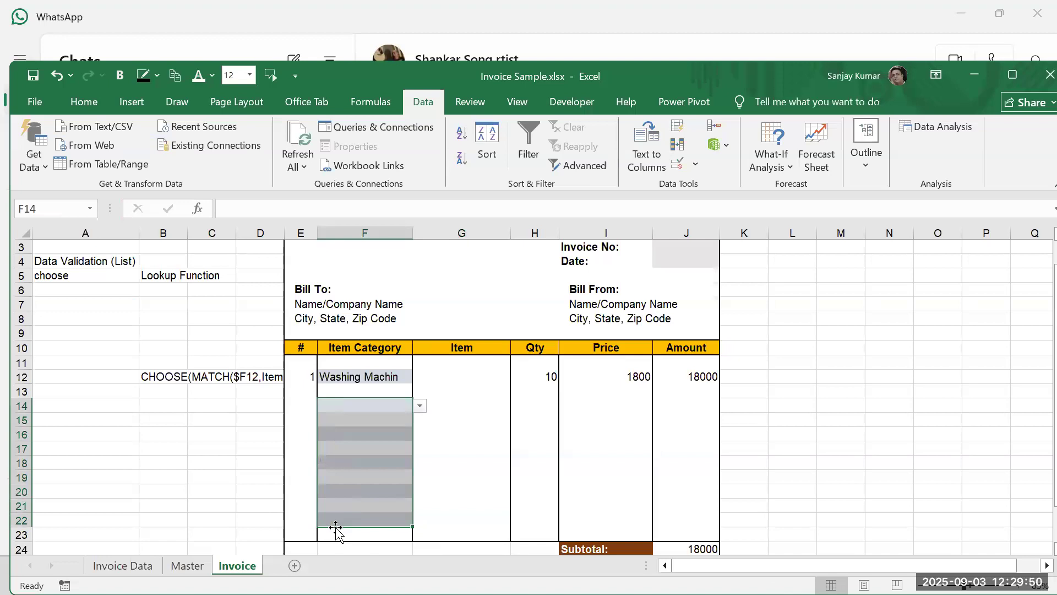
Step: Change the first invoice line's category in F12 to Phone and choose item Ph-002 in G12
click(438, 381)
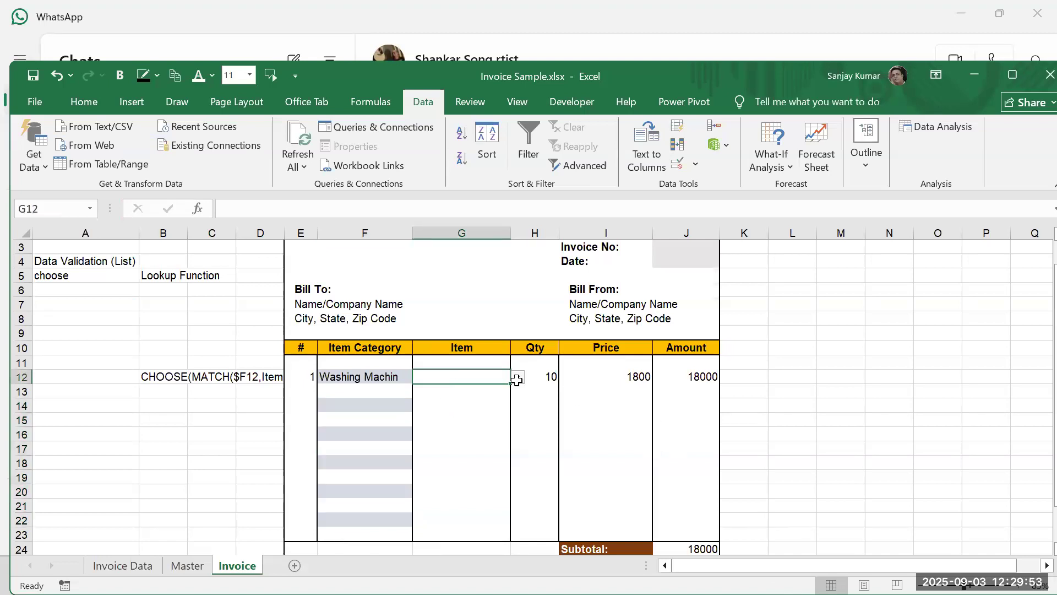
click(410, 380)
click(420, 377)
click(337, 419)
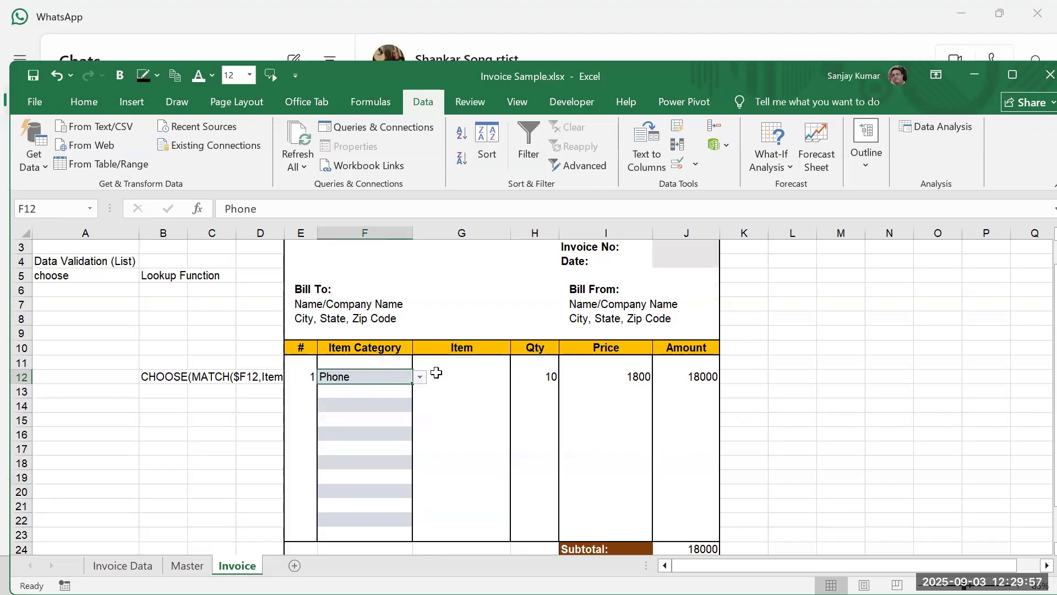
click(488, 380)
click(518, 377)
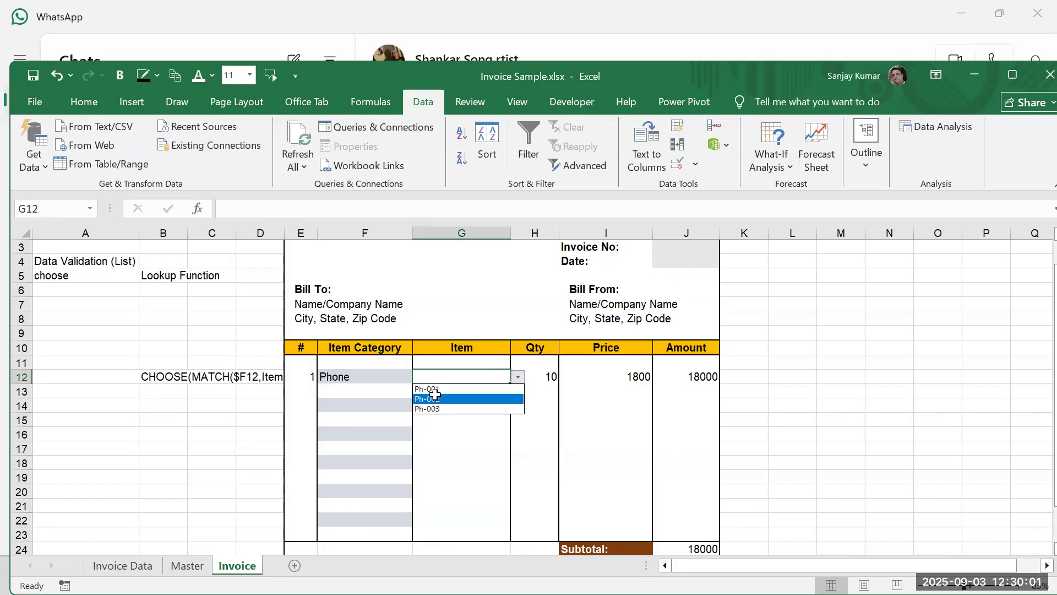
click(441, 398)
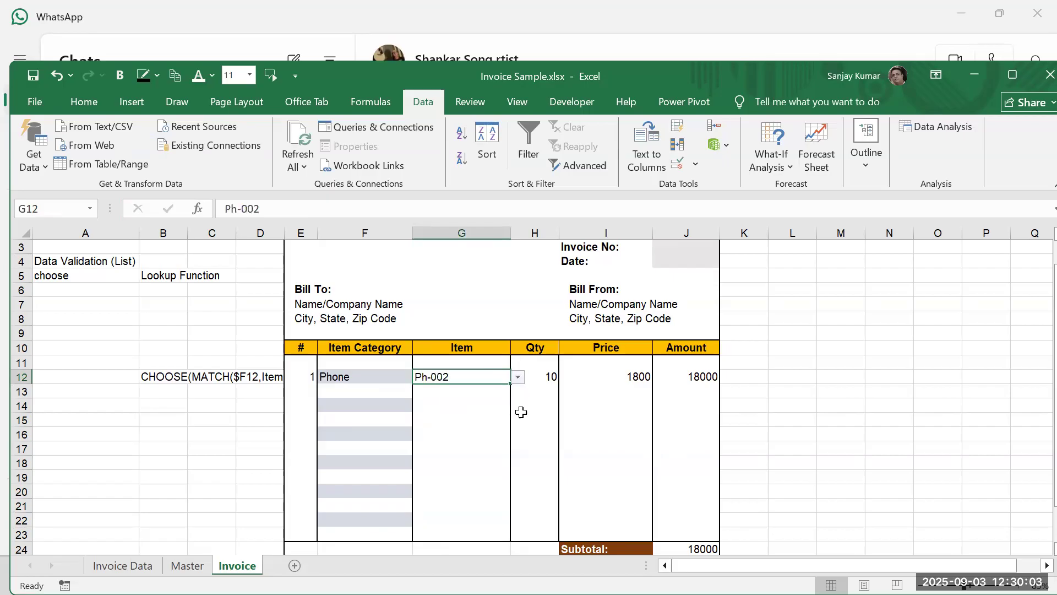
Step: Review the Item and Price list in columns K:L of the Master sheet and return to the invoice's price cell I12
click(551, 376)
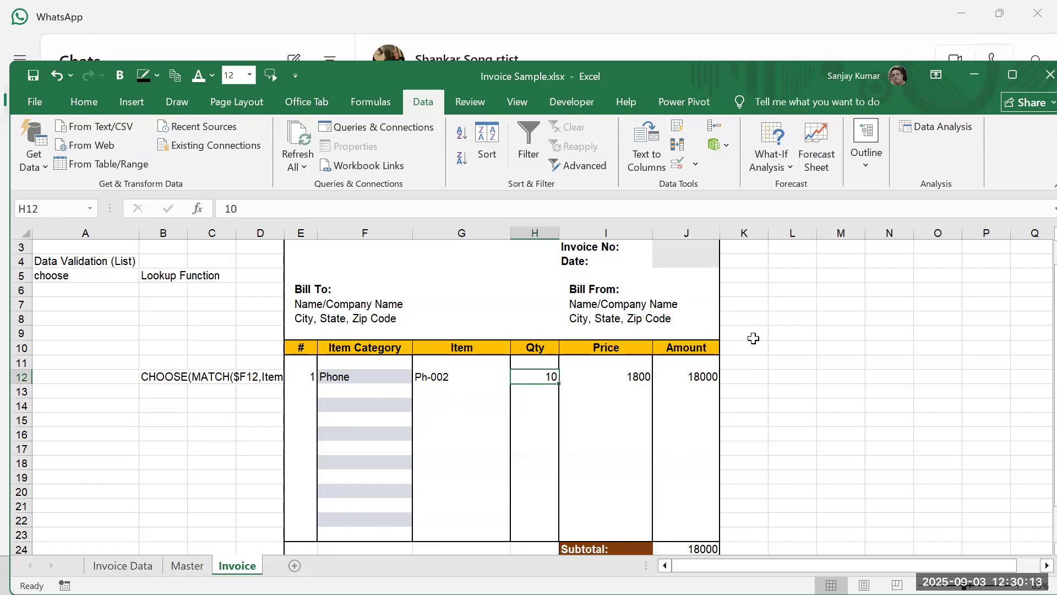
click(625, 375)
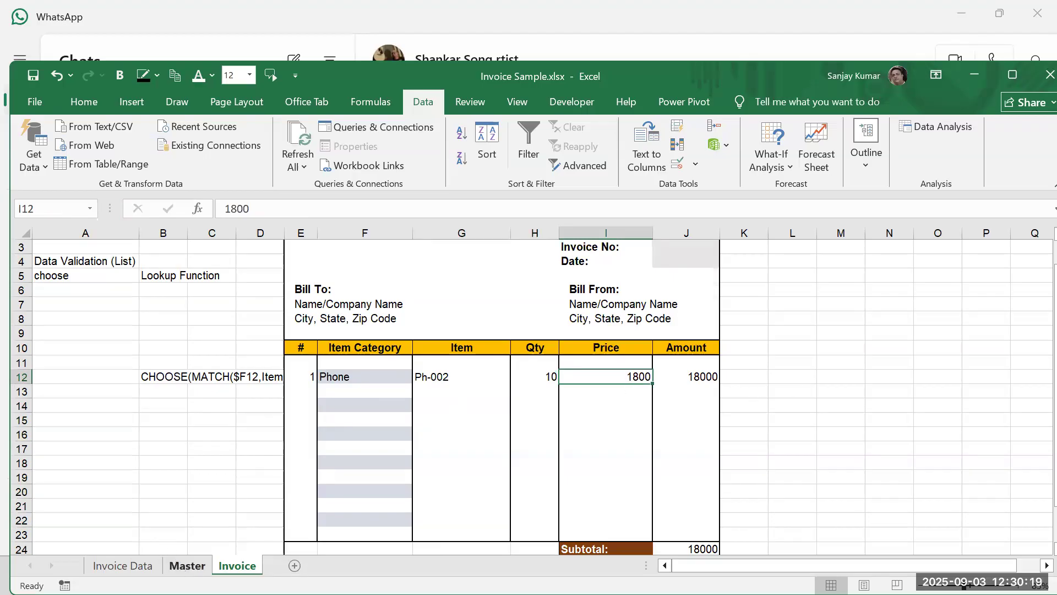
click(185, 565)
drag(741, 236, 778, 241)
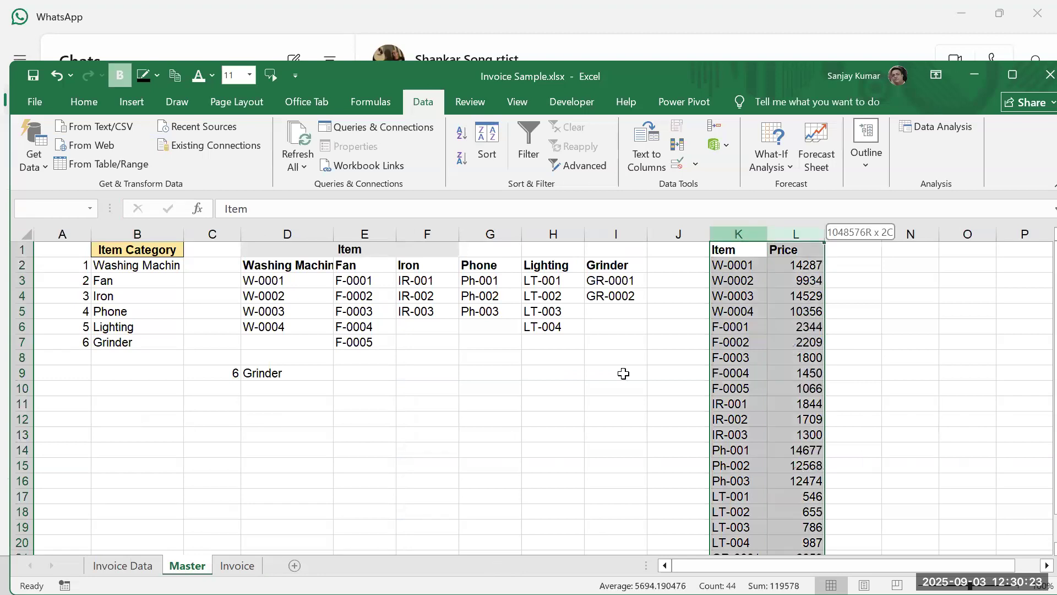
click(241, 564)
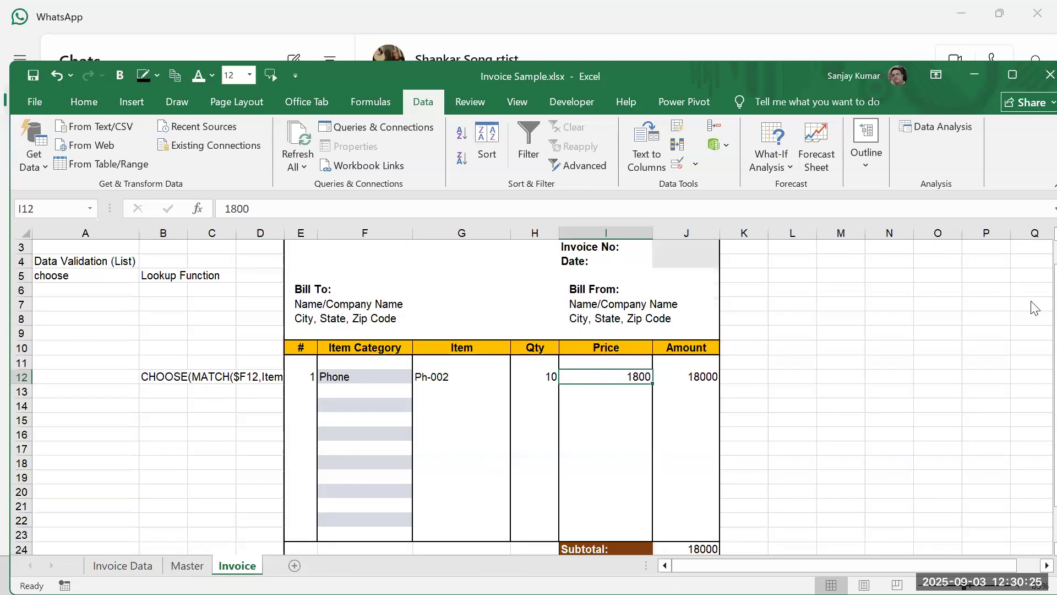
Step: Enter =VLOOKUP(G12,INVPrice,2,0) as the price in I12 and check the Amount formula in J12
text(=)
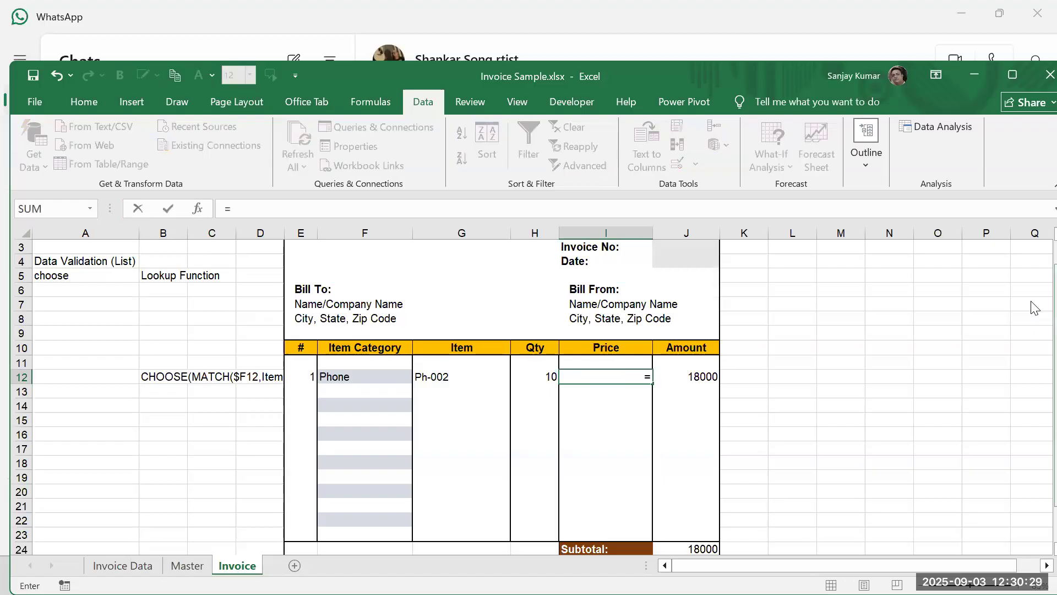
text(vlook)
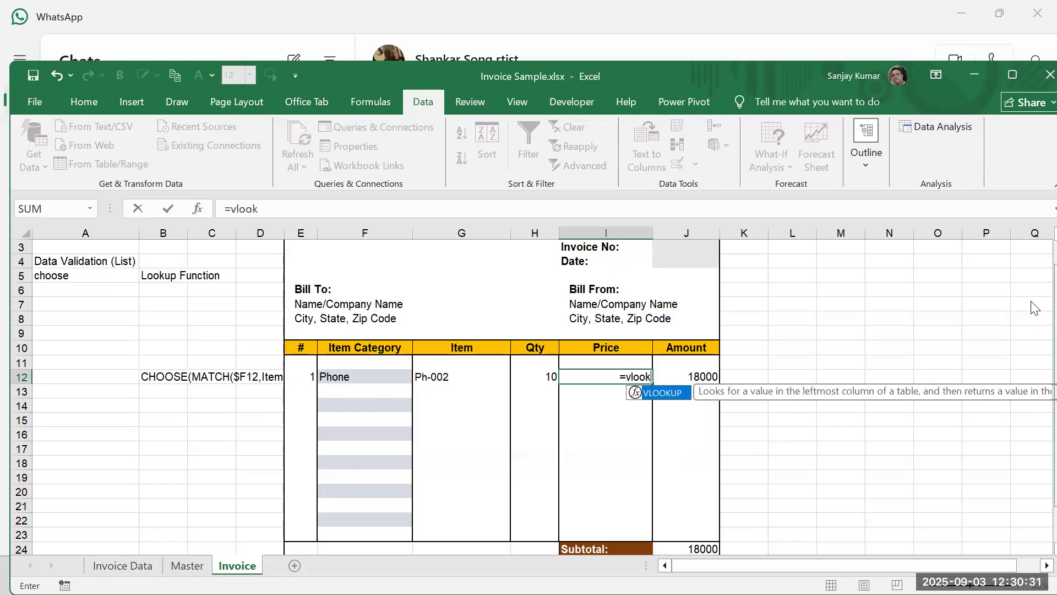
text(up()
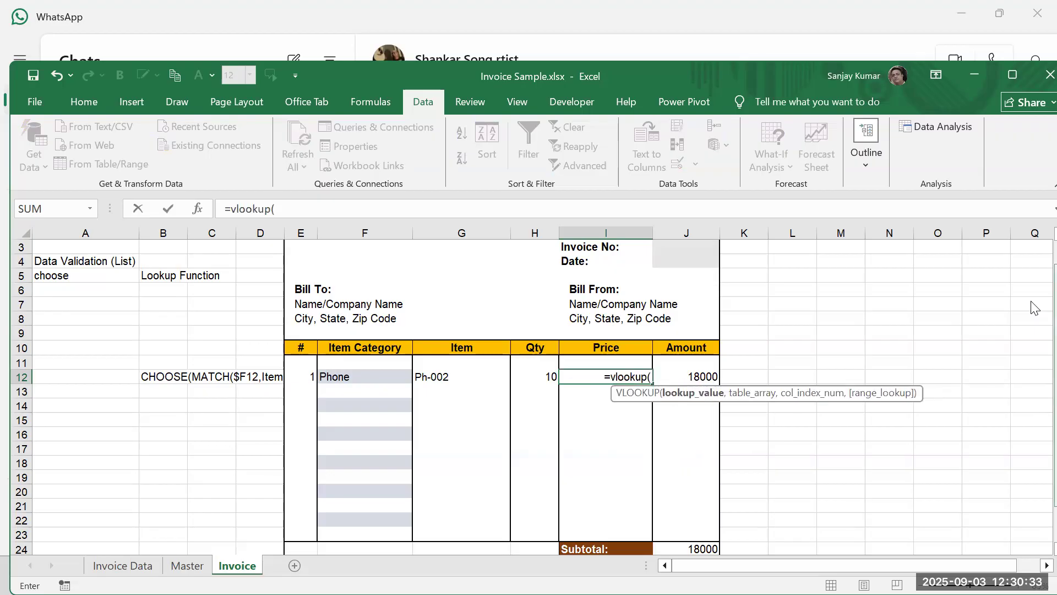
key(Left)
key(Left)
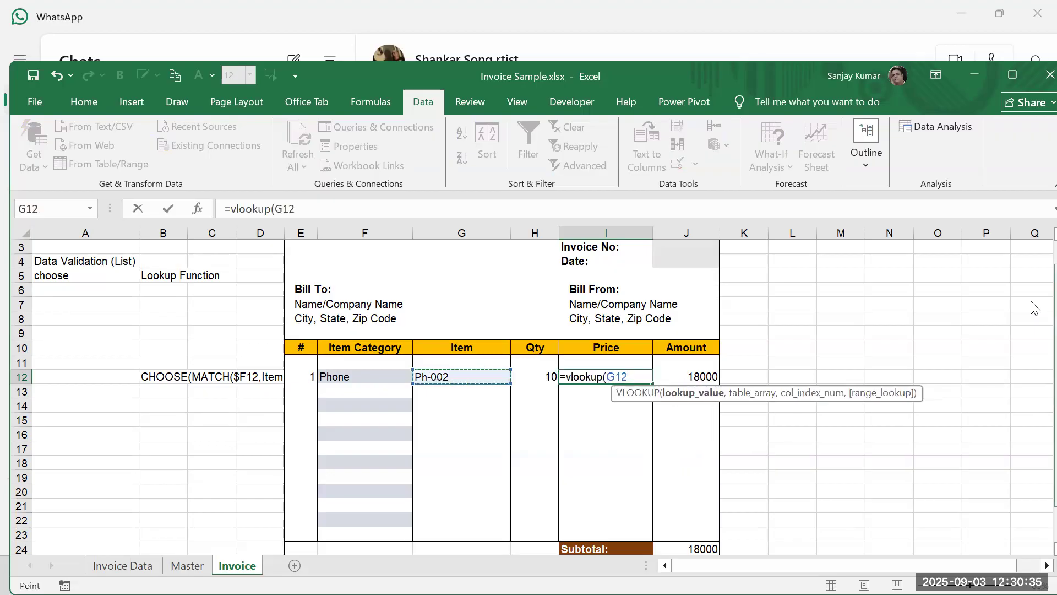
text(,)
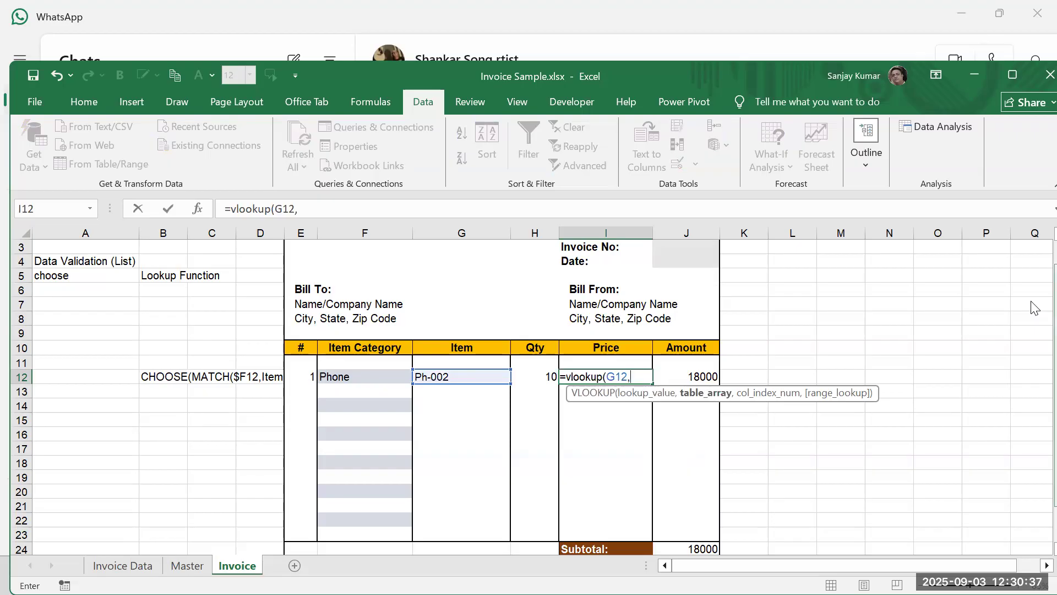
text(pri)
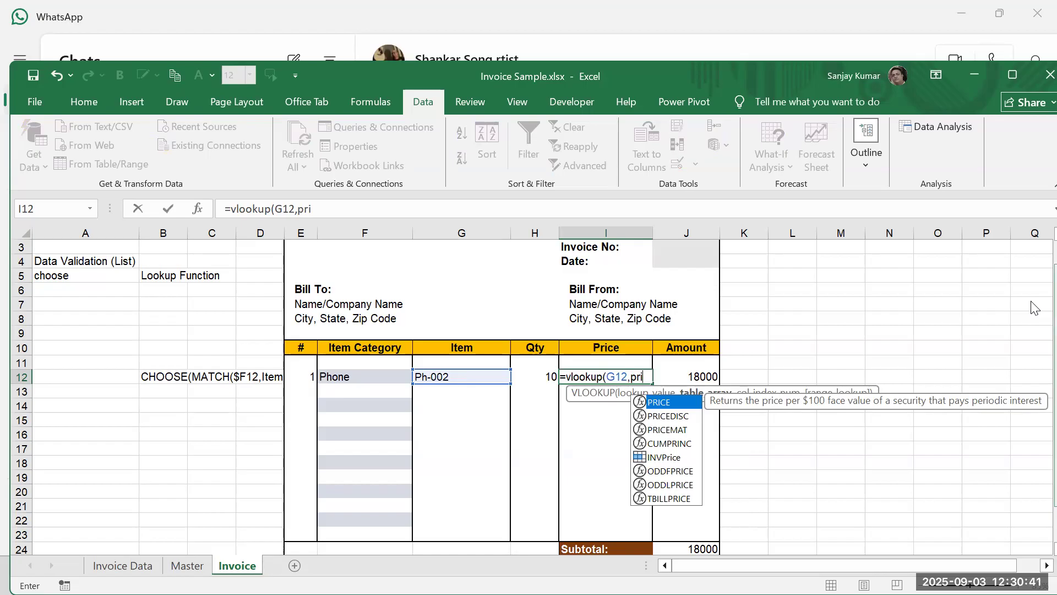
double_click(665, 458)
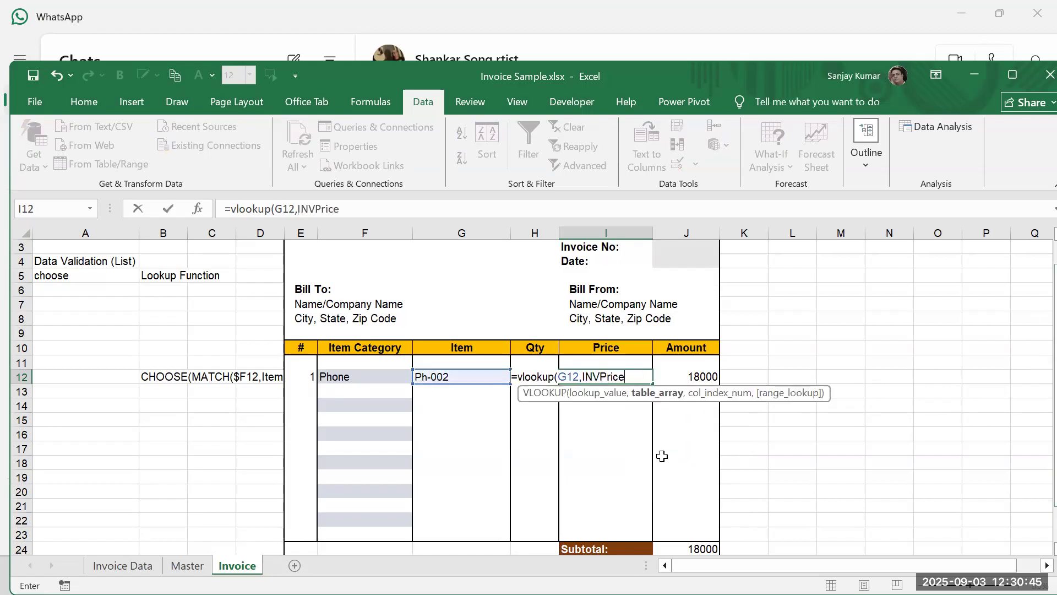
text(,2)
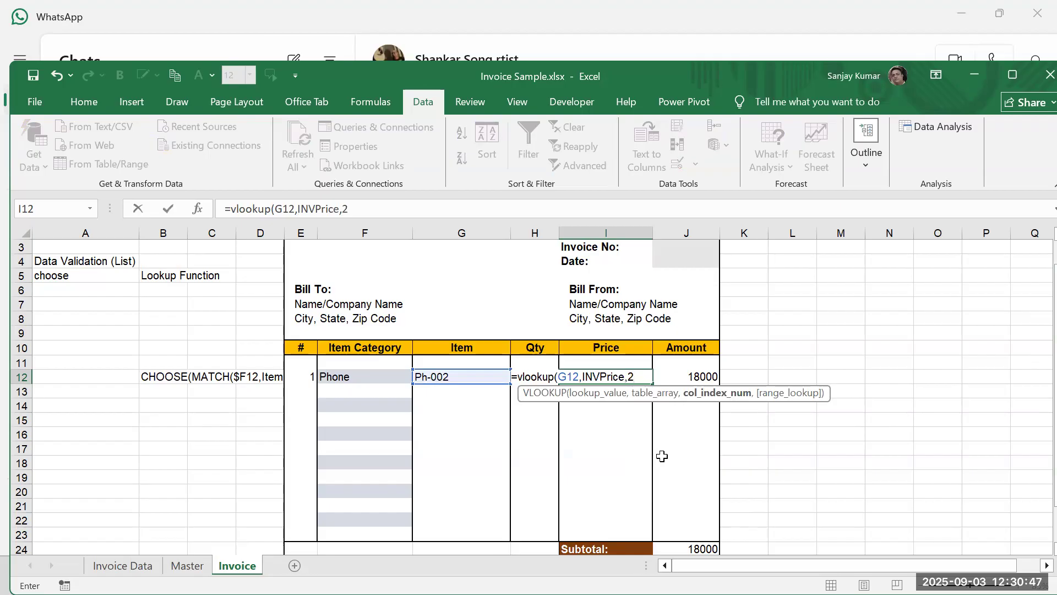
text(,0))
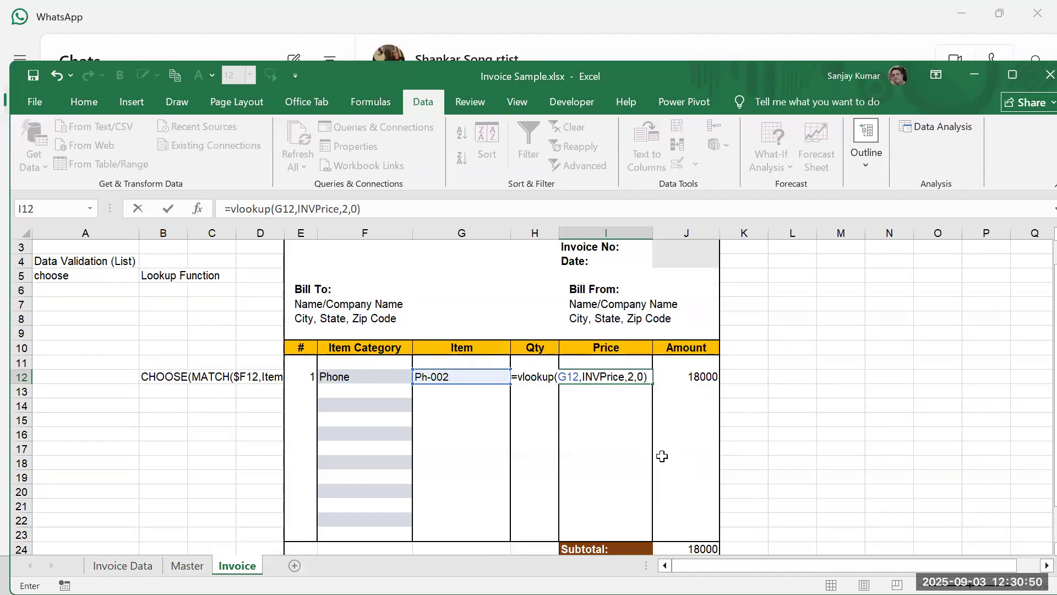
key(ctrl+Return)
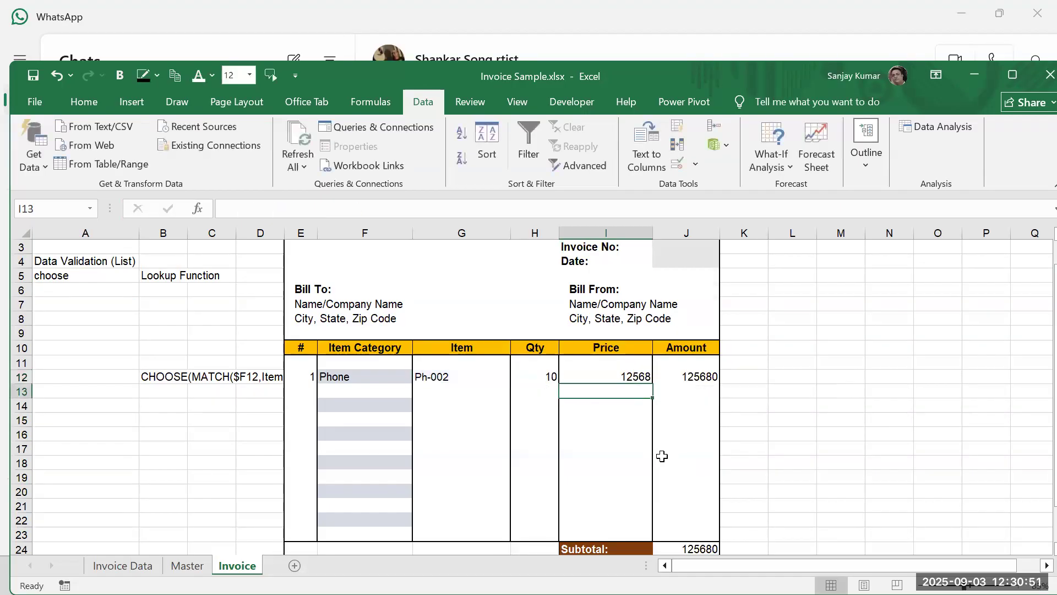
double_click(699, 374)
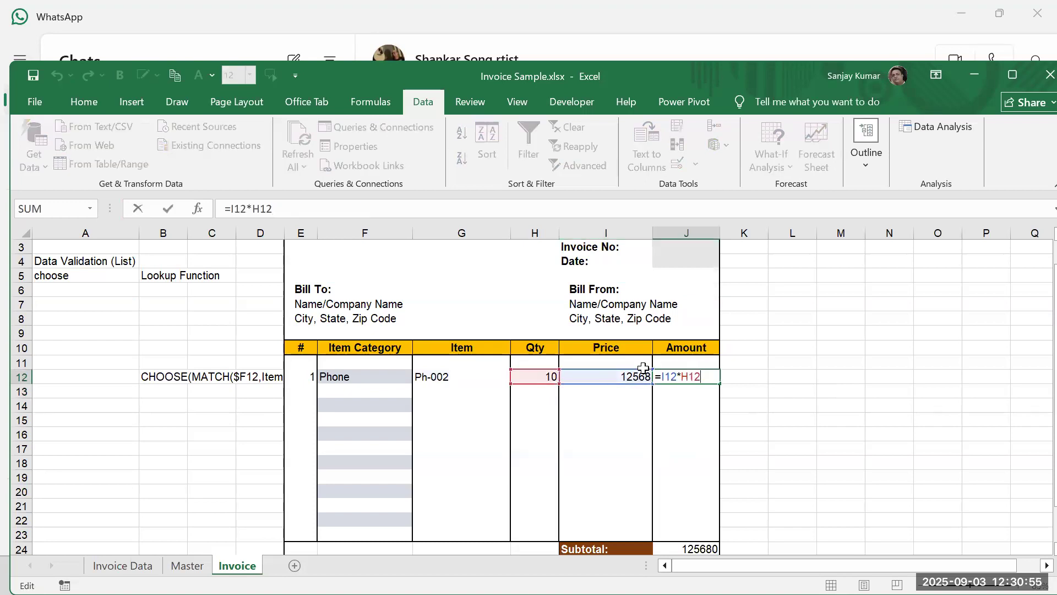
key(Return)
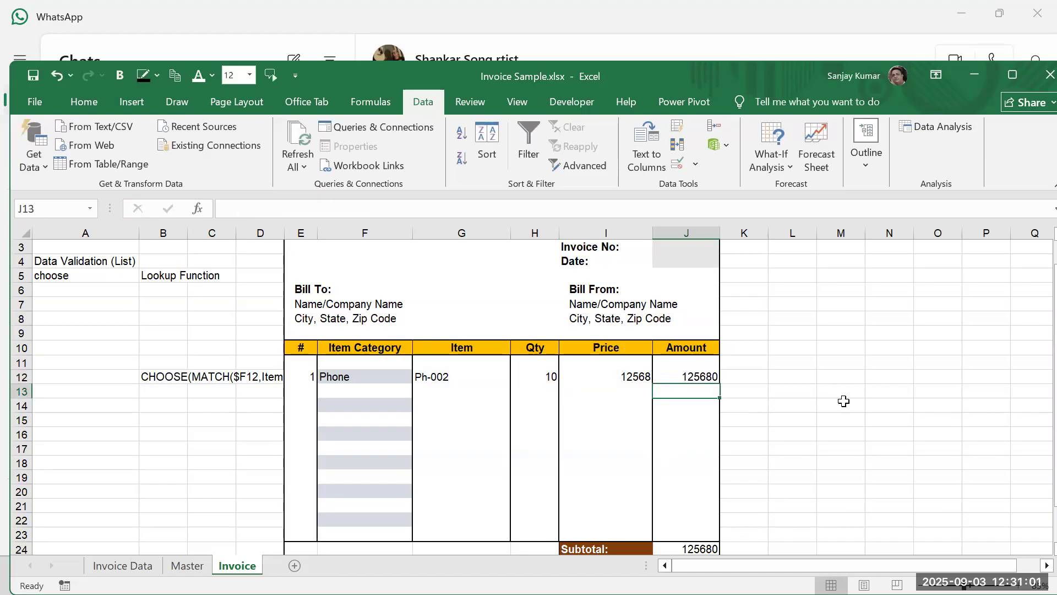
Step: Fill invoice row 14 with category Iron, item IR-003 and quantity 20
click(370, 406)
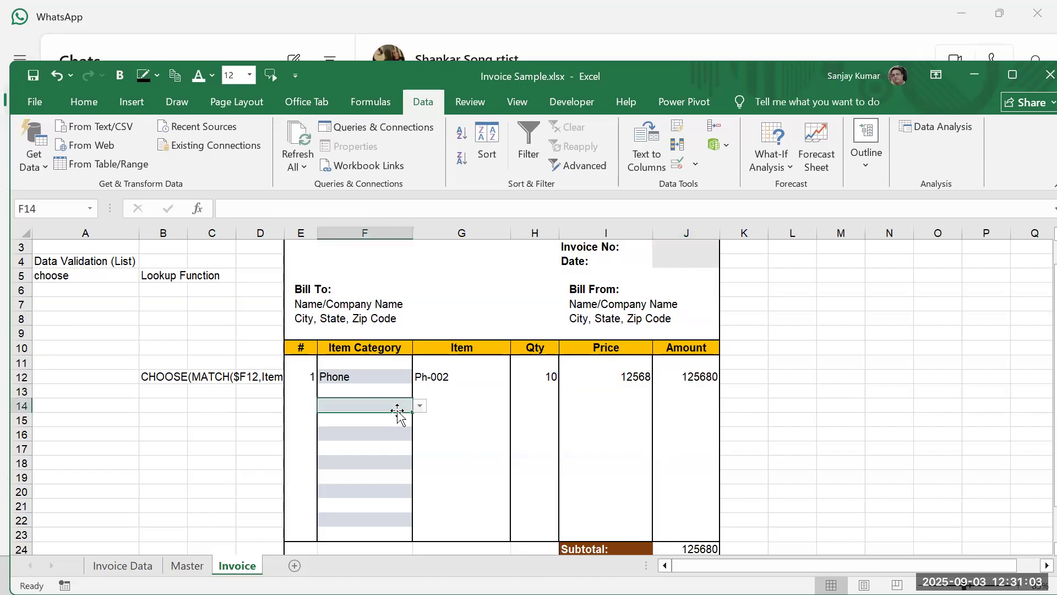
click(420, 405)
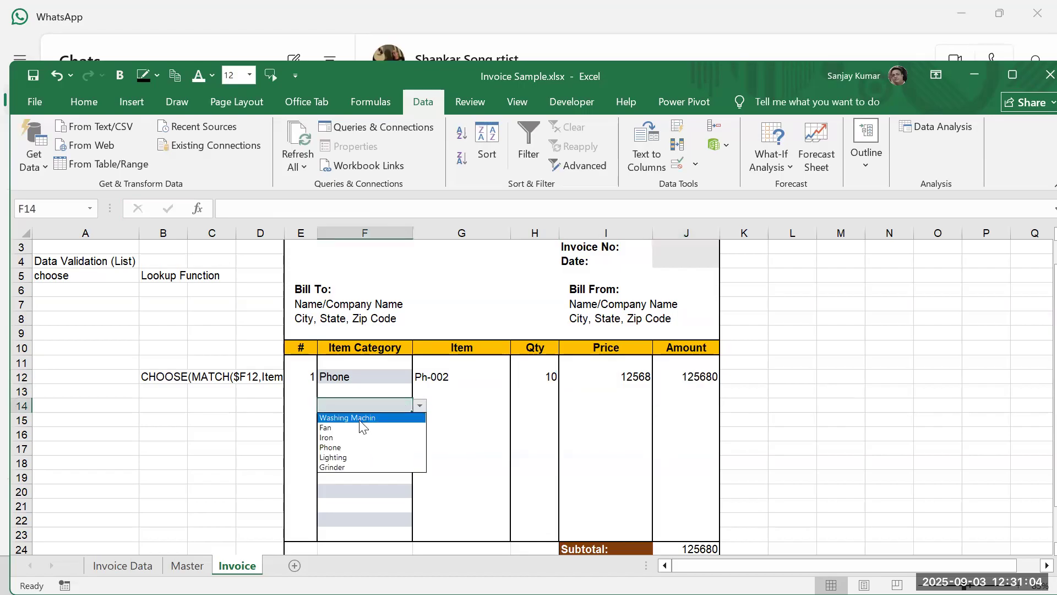
click(338, 437)
click(470, 403)
click(517, 405)
click(438, 439)
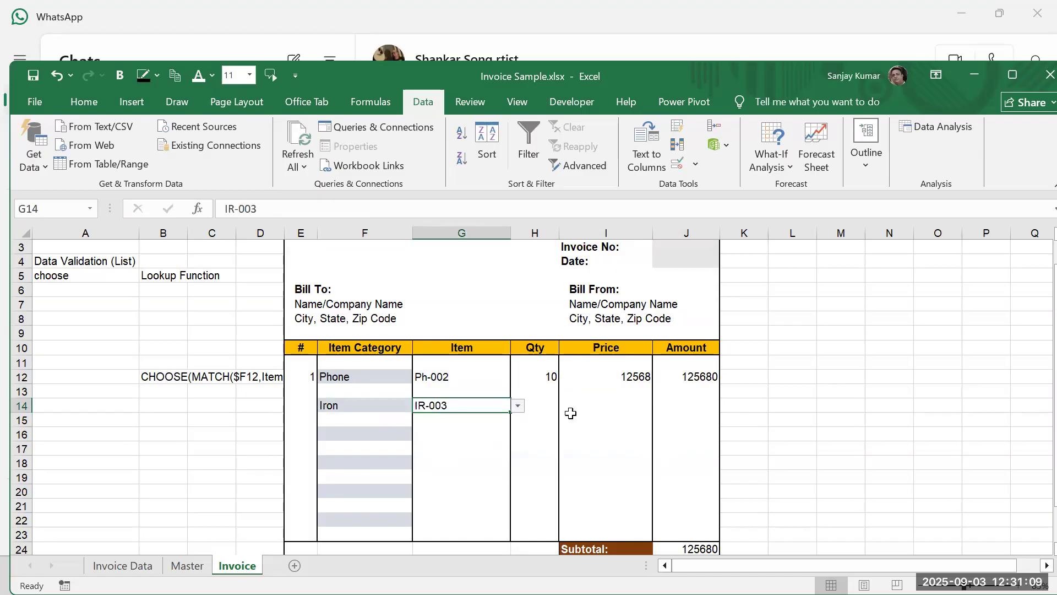
click(538, 404)
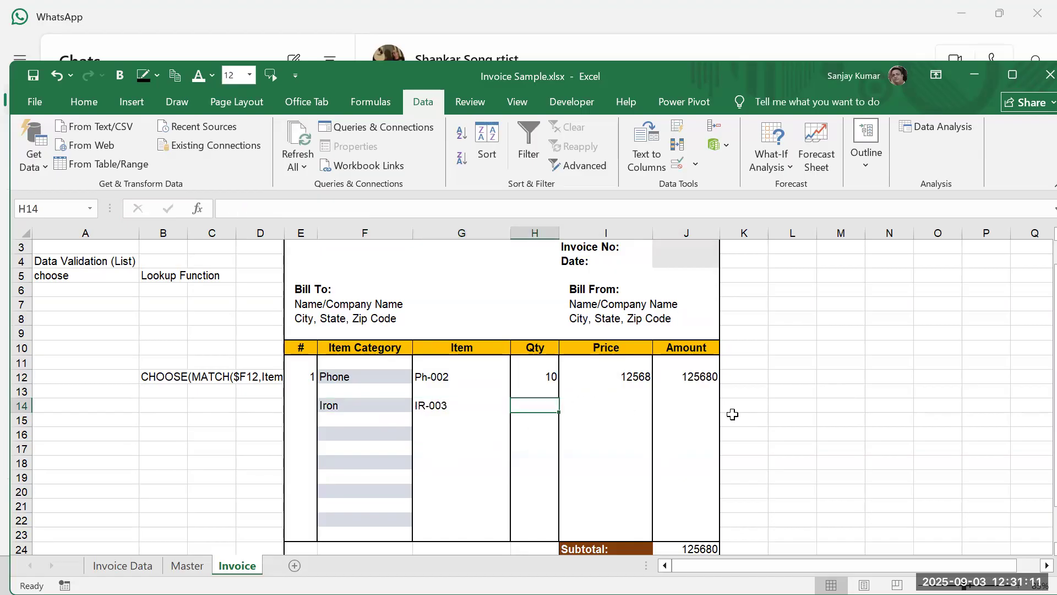
text(20)
key(Return)
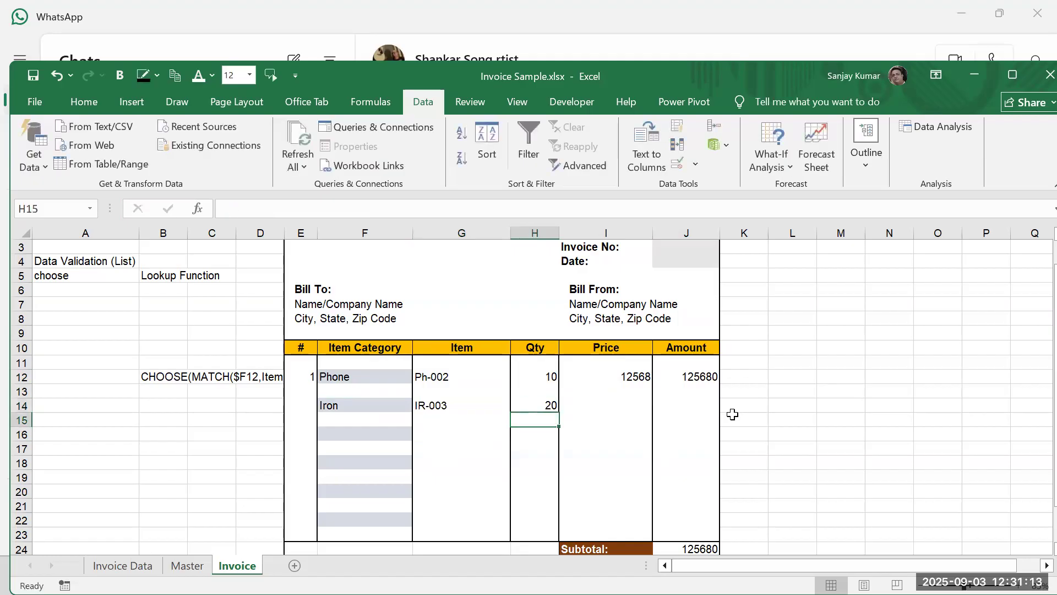
Step: Copy the VLOOKUP price formula from I12 into the price cells I14, I16, I18, I20 and I22
click(611, 379)
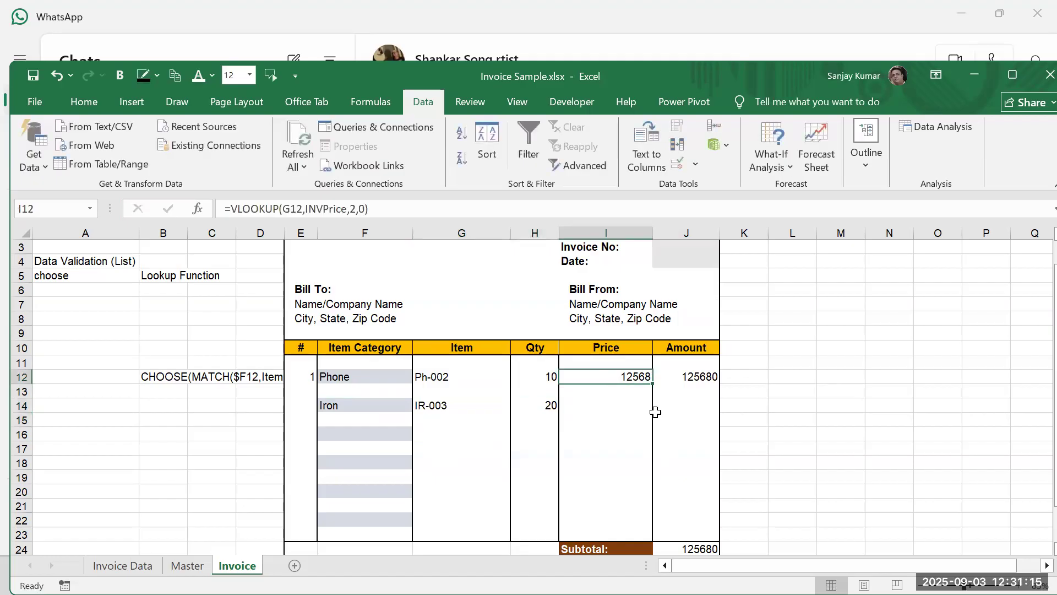
key(ctrl+c)
click(614, 406)
key(ctrl+v)
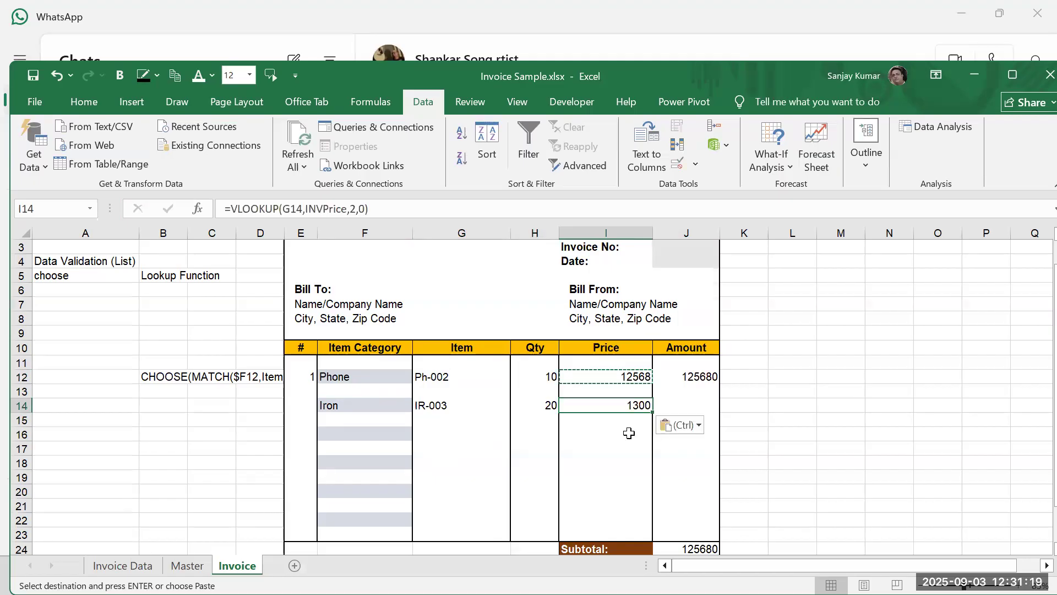
click(629, 434)
key(ctrl+v)
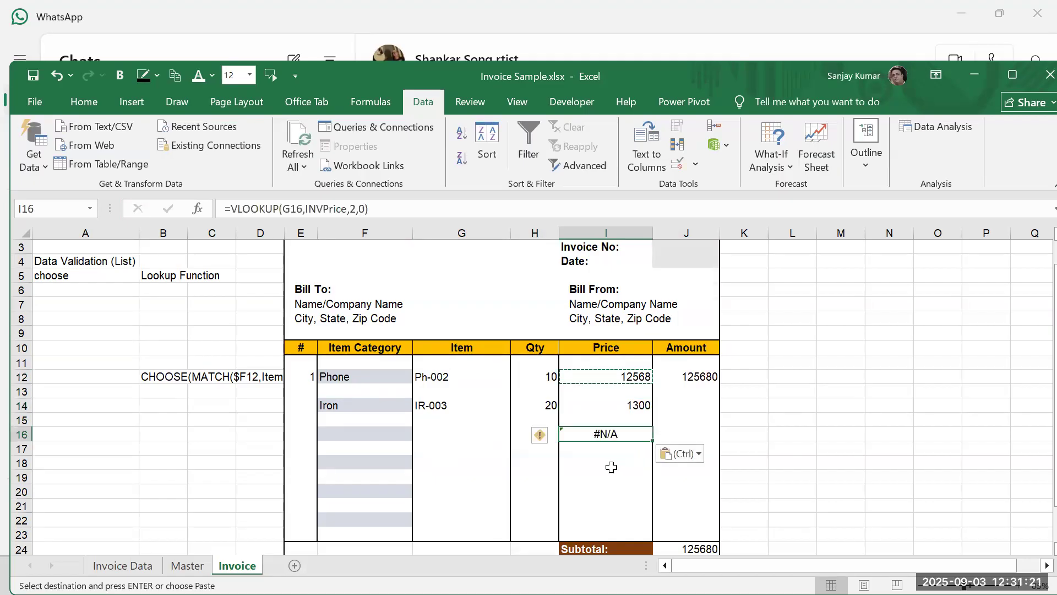
click(610, 464)
key(ctrl+v)
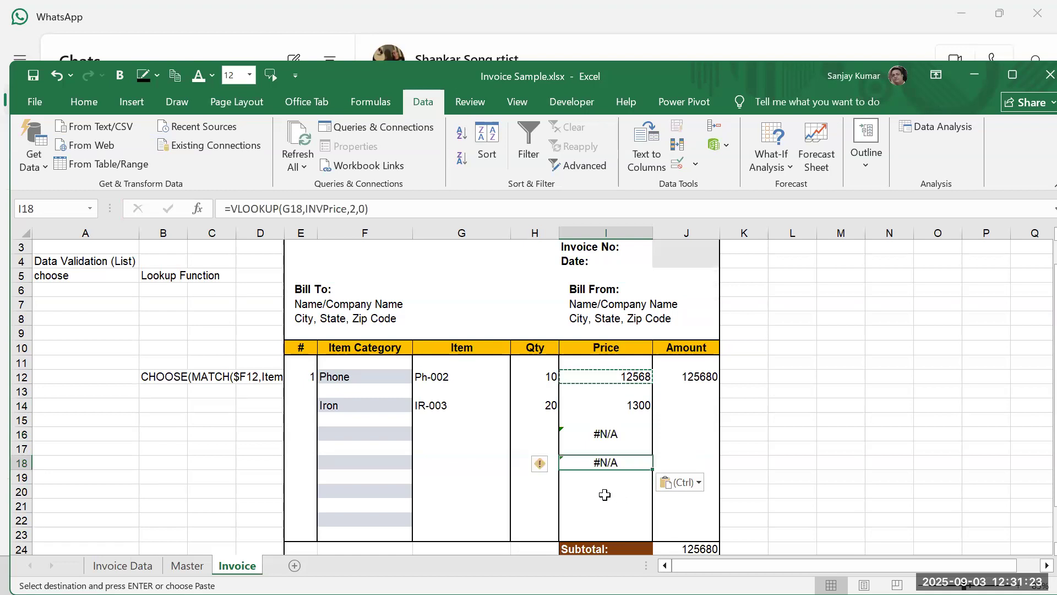
click(604, 493)
key(ctrl+v)
click(606, 518)
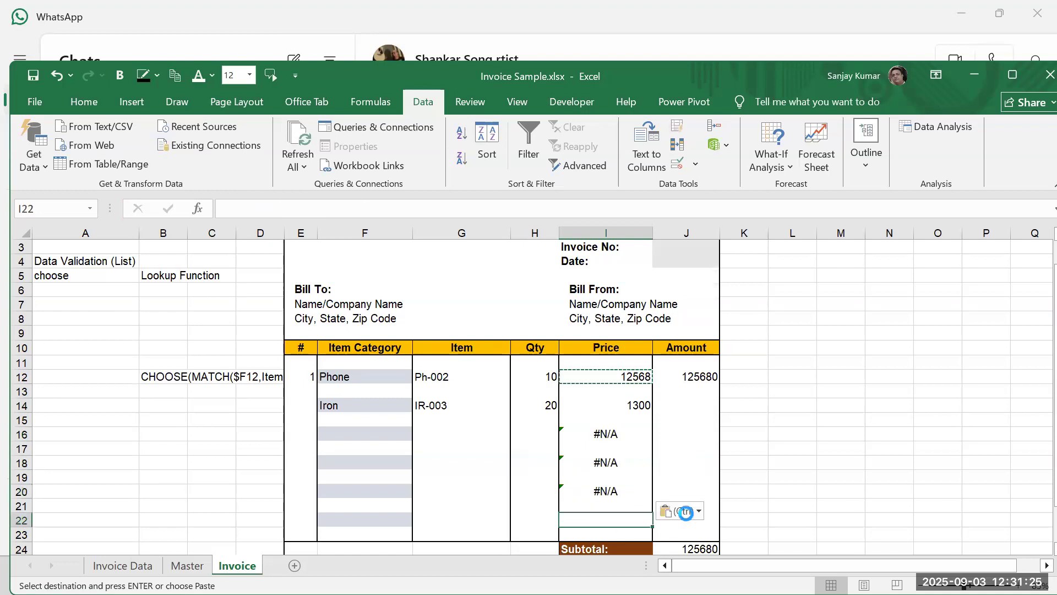
key(ctrl+v)
click(634, 377)
key(Escape)
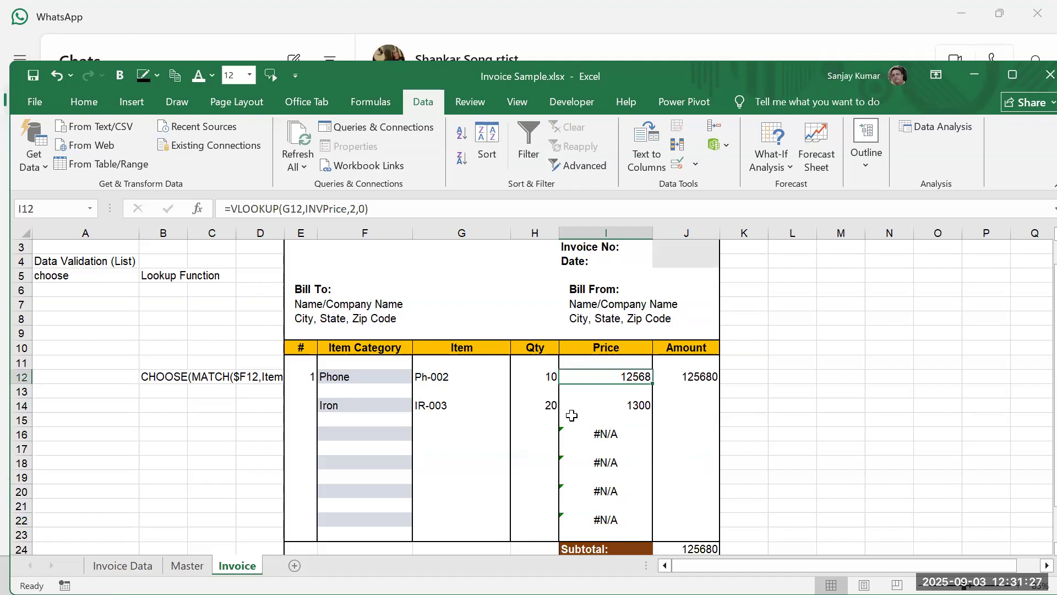
mouse_move(358, 435)
mouse_down()
mouse_move(520, 420)
mouse_move(642, 423)
mouse_move(637, 433)
mouse_up()
drag(386, 461, 535, 485)
drag(351, 491, 646, 498)
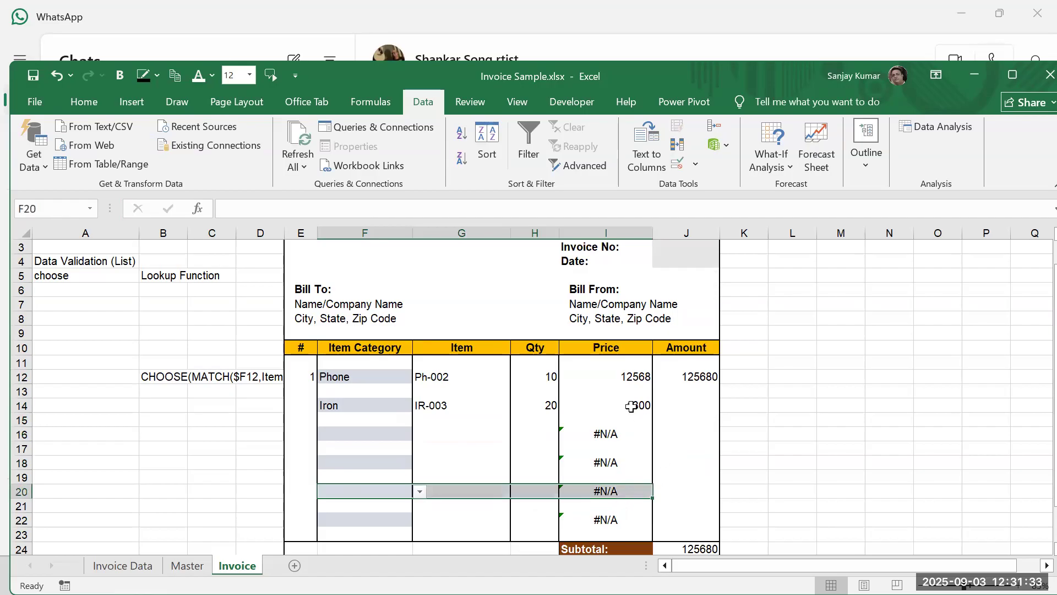
click(631, 407)
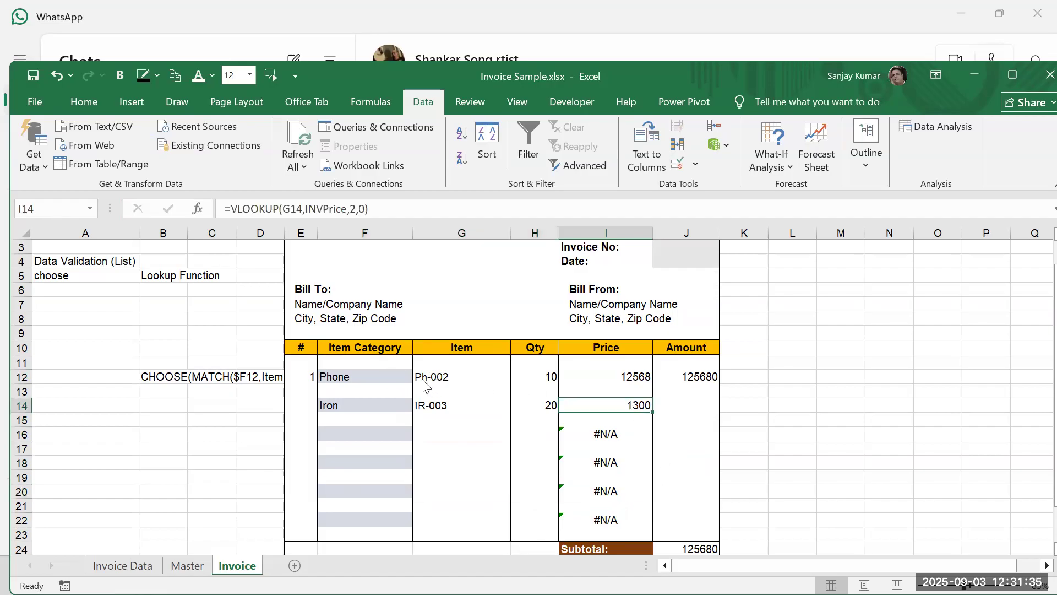
Step: Clear the item categories in F12:F14 and the items in G12:G14 of the invoice
click(397, 378)
click(422, 379)
click(886, 403)
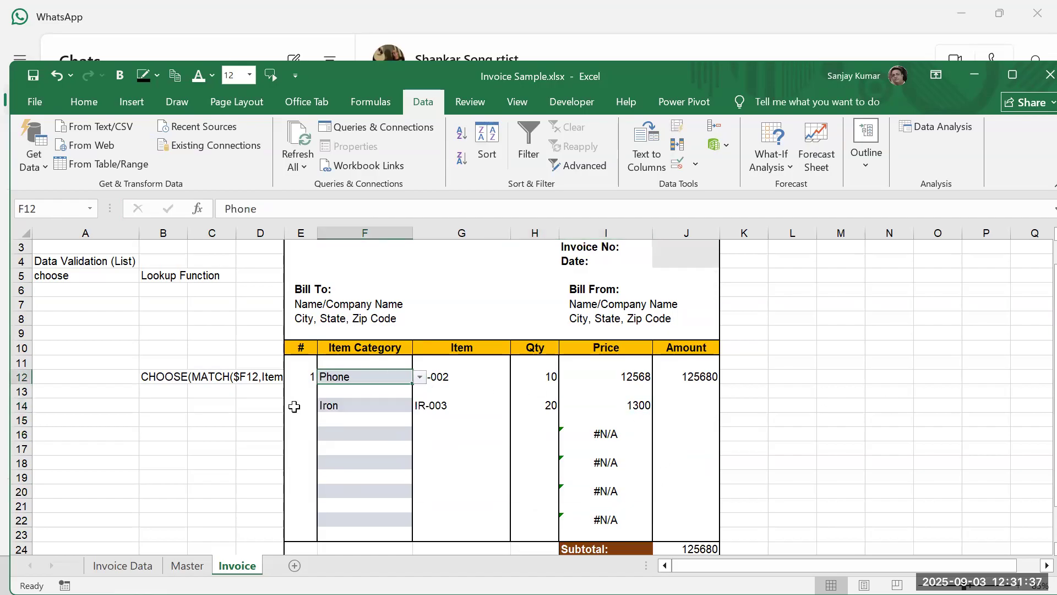
shift+click(336, 406)
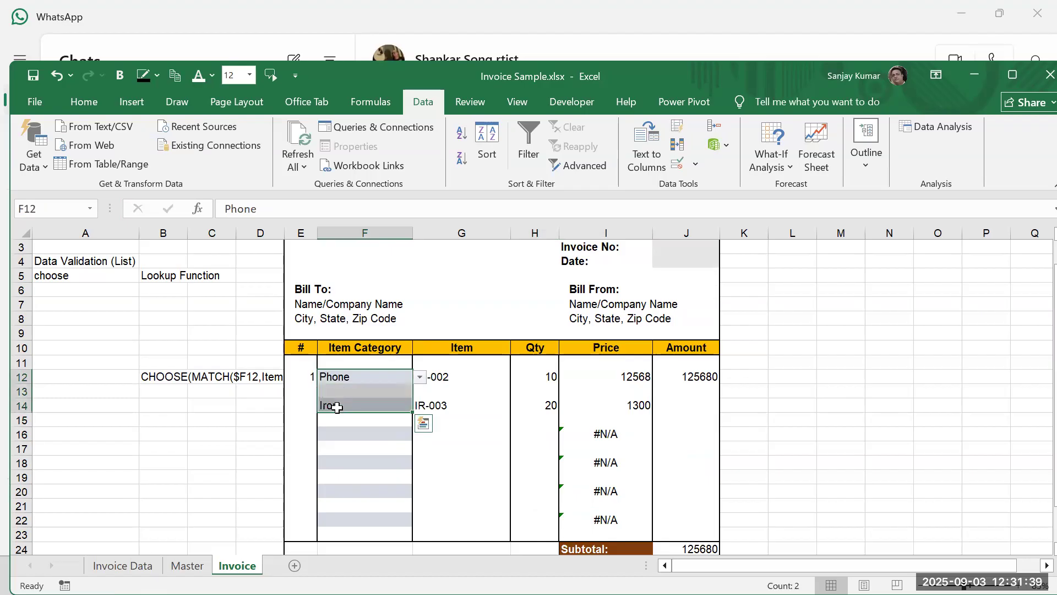
key(Delete)
click(841, 448)
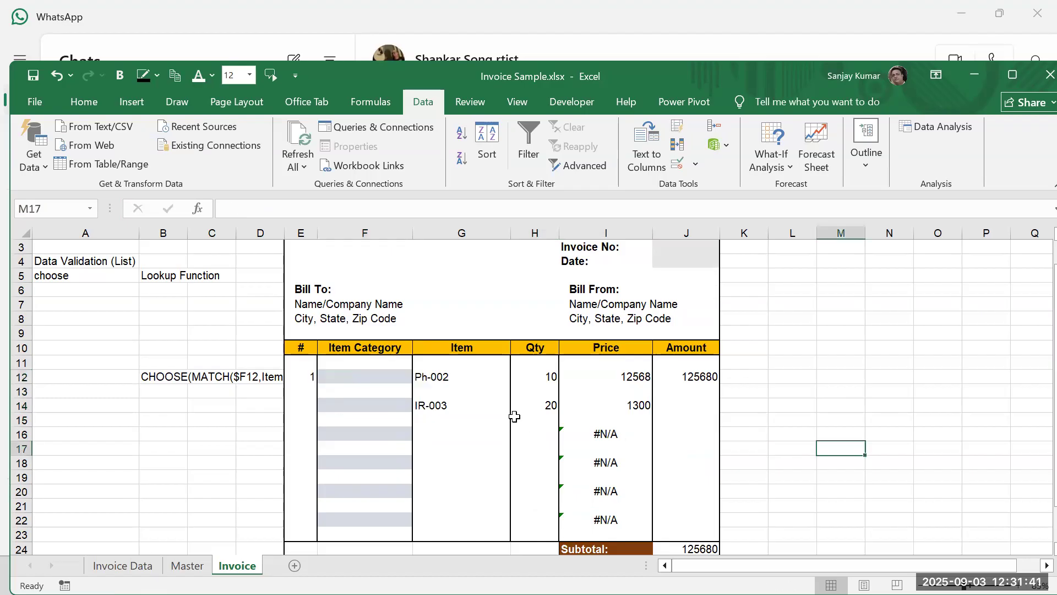
drag(433, 378, 438, 401)
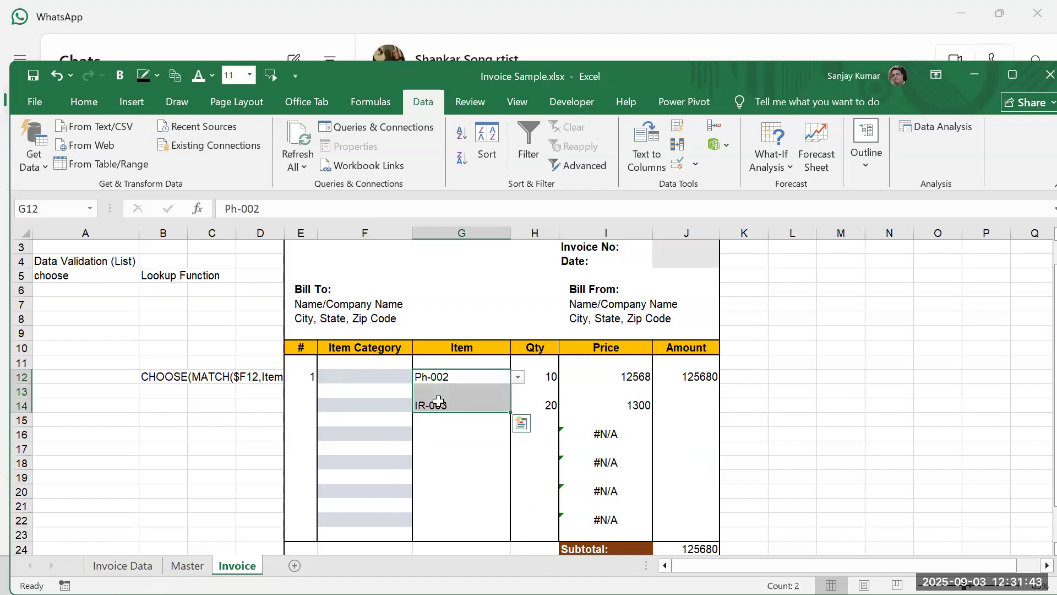
key(Delete)
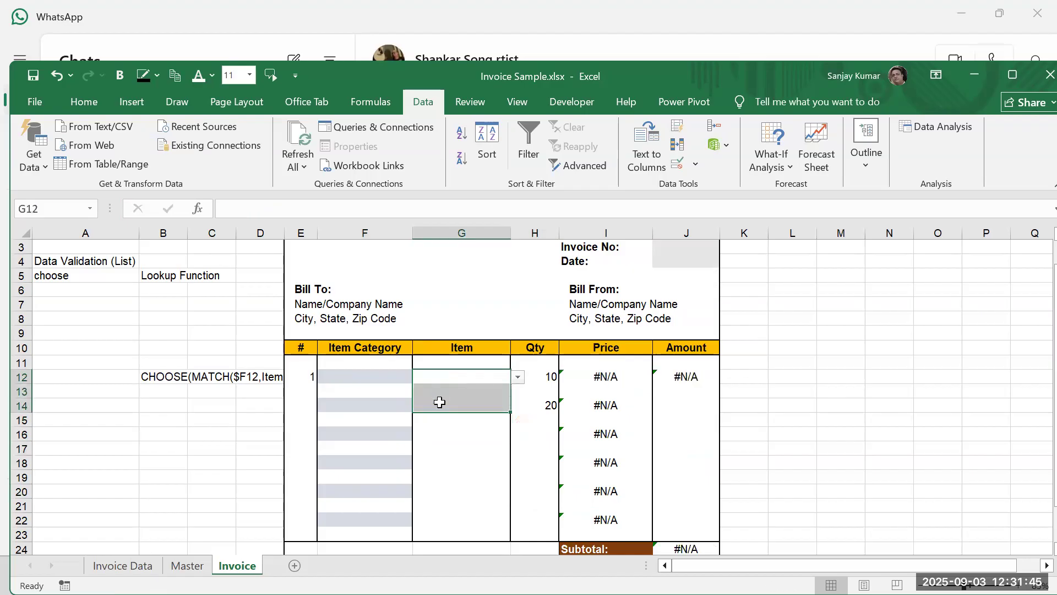
Step: Check the price and amount formulas in row 12 and add the note IfError in A6
click(600, 379)
click(678, 378)
click(595, 377)
click(361, 379)
click(597, 378)
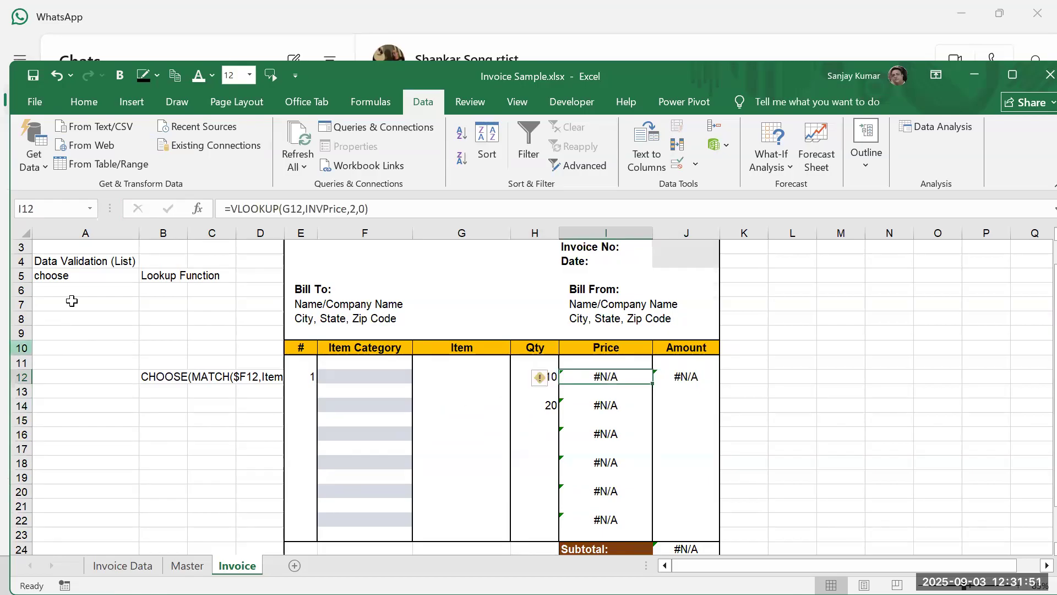
click(73, 292)
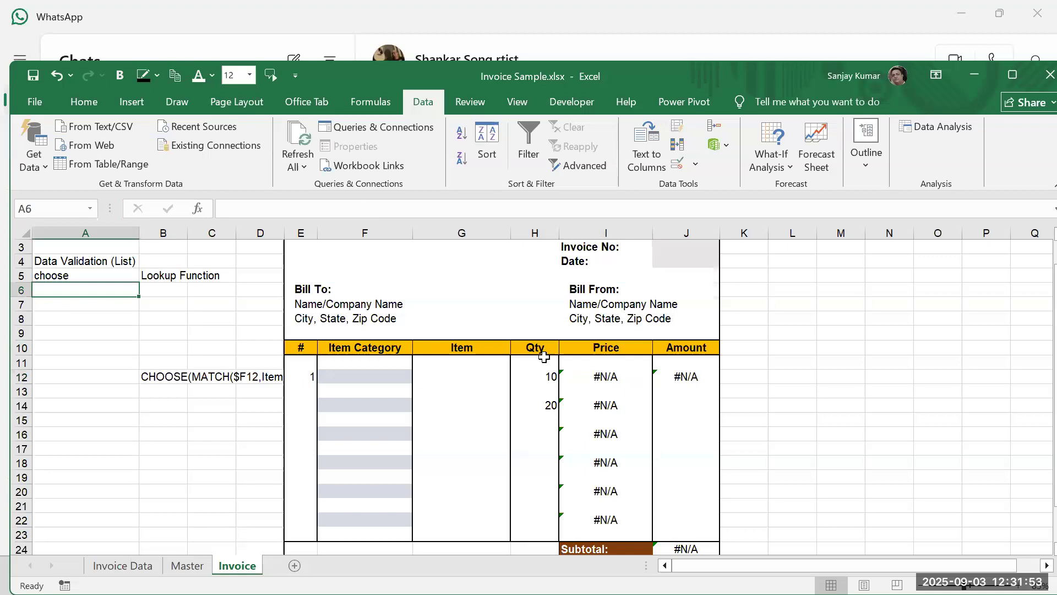
text(If)
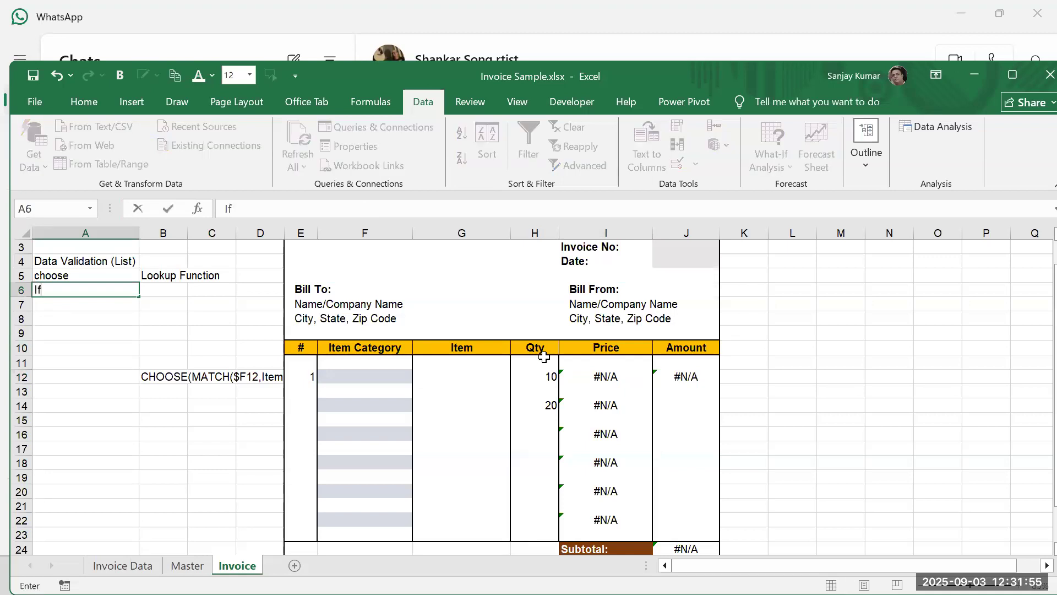
text(Error)
key(Return)
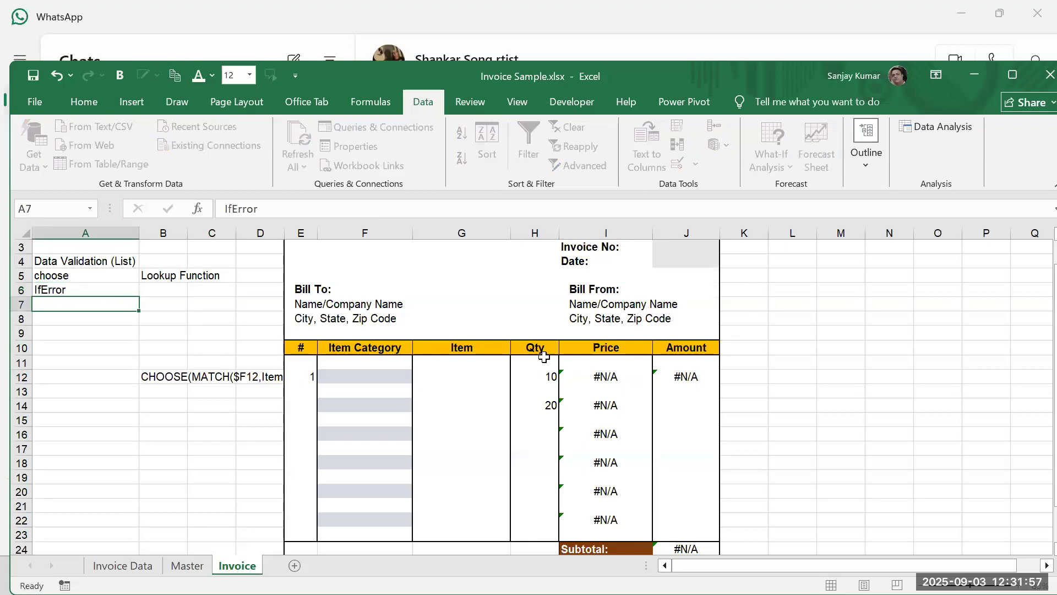
click(604, 376)
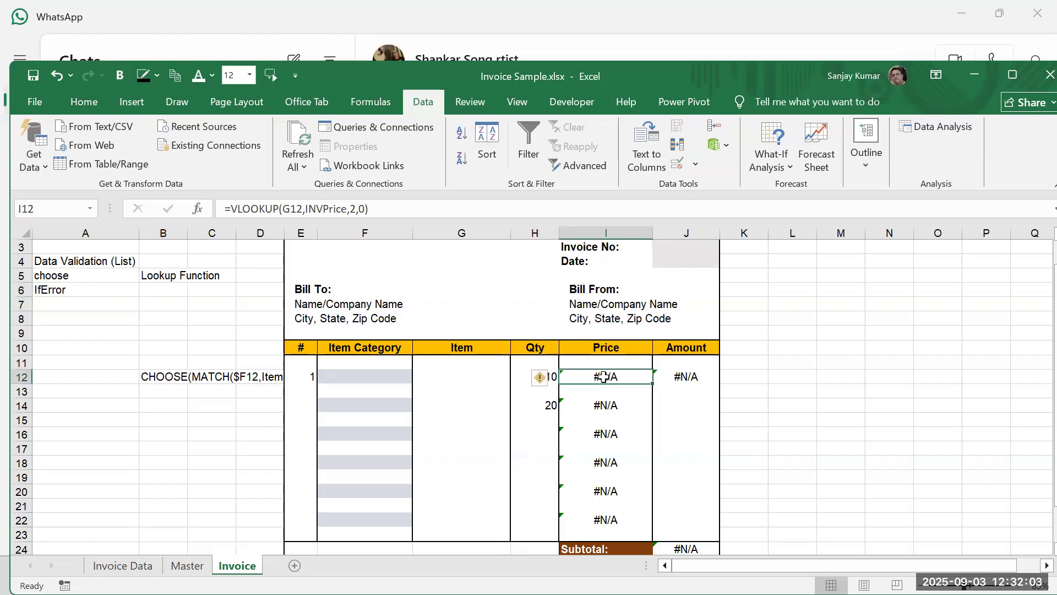
double_click(604, 376)
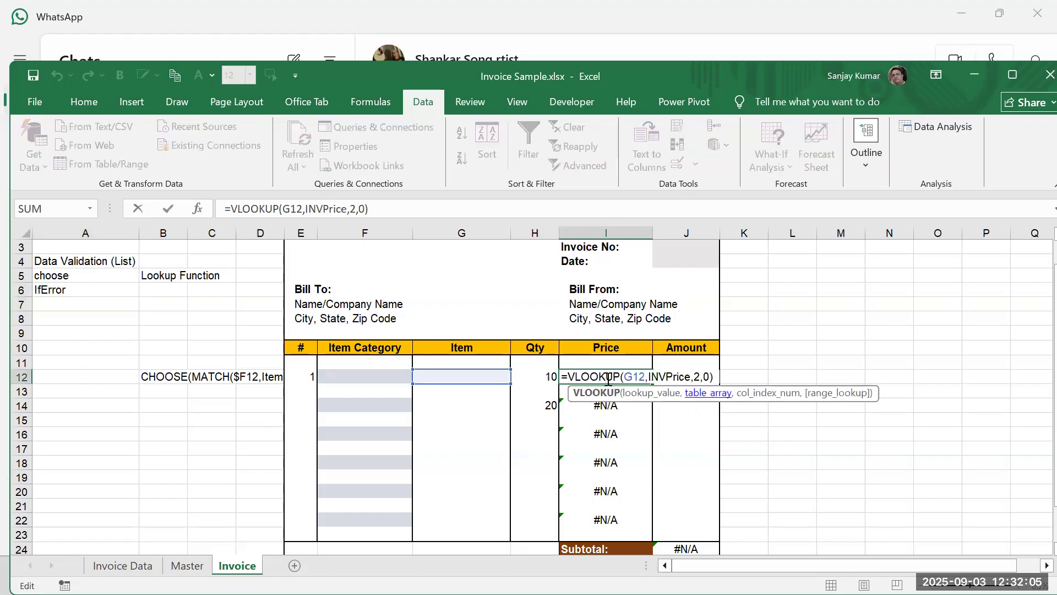
click(570, 376)
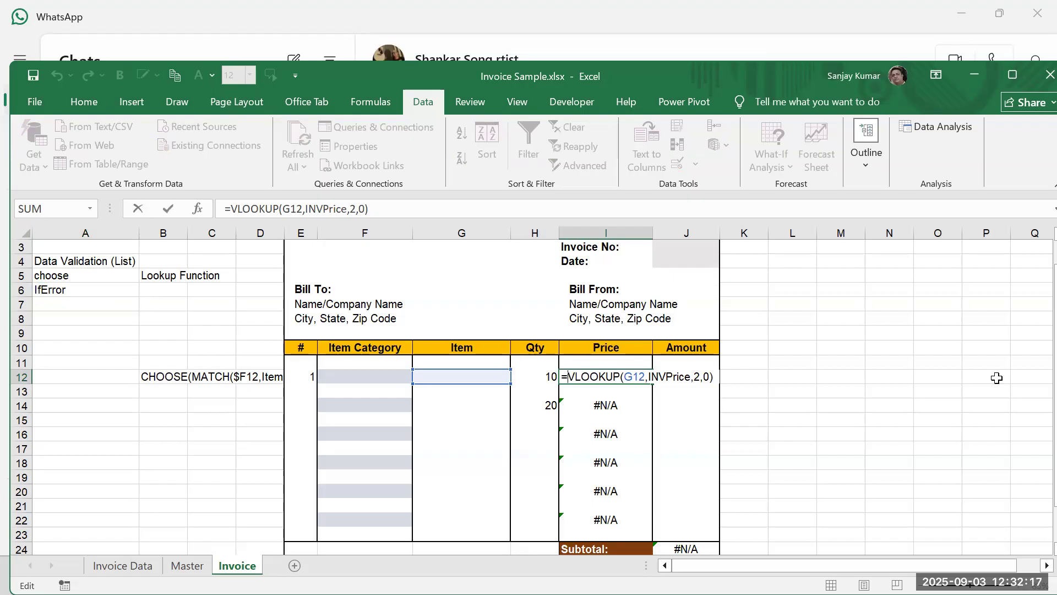
key(ctrl+Return)
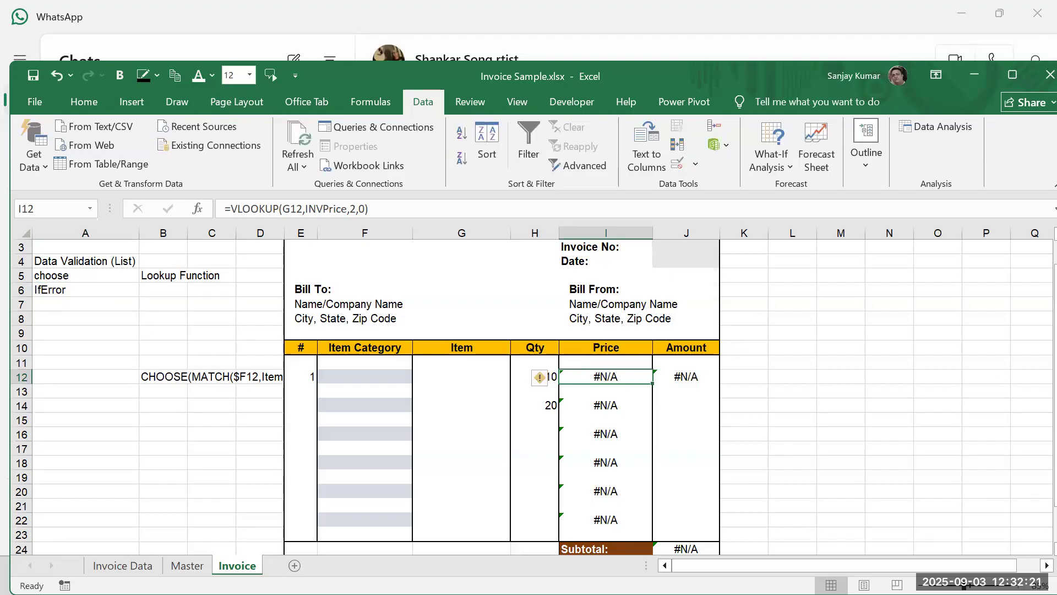
Step: Replace the price formula in I12 with =IFERROR(VLOOKUP(G12,INVPrice,2,0),"")
double_click(621, 376)
key(Escape)
text(if)
key(Home)
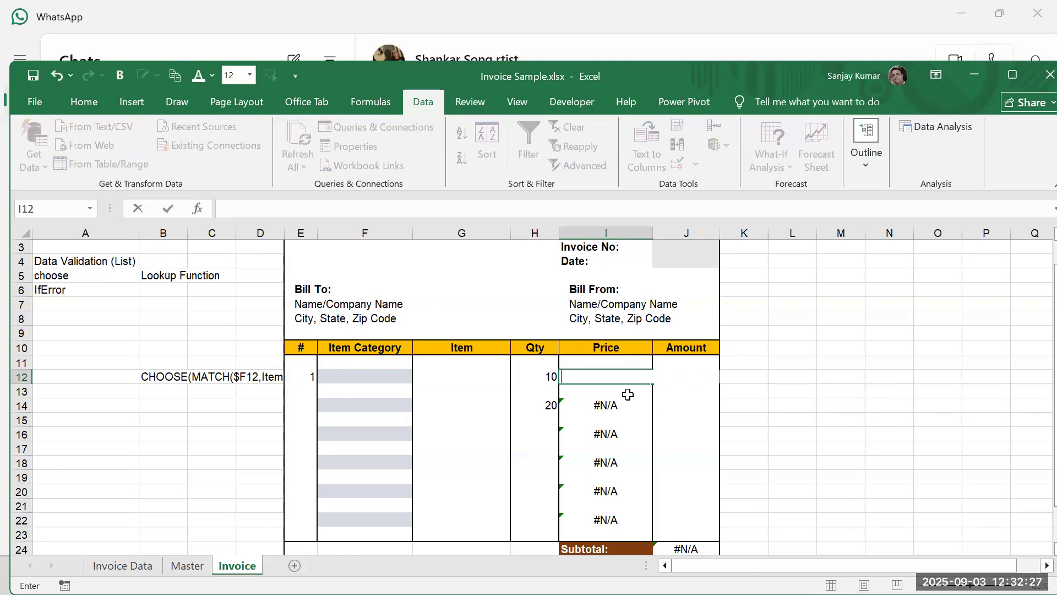
text(=iferror)
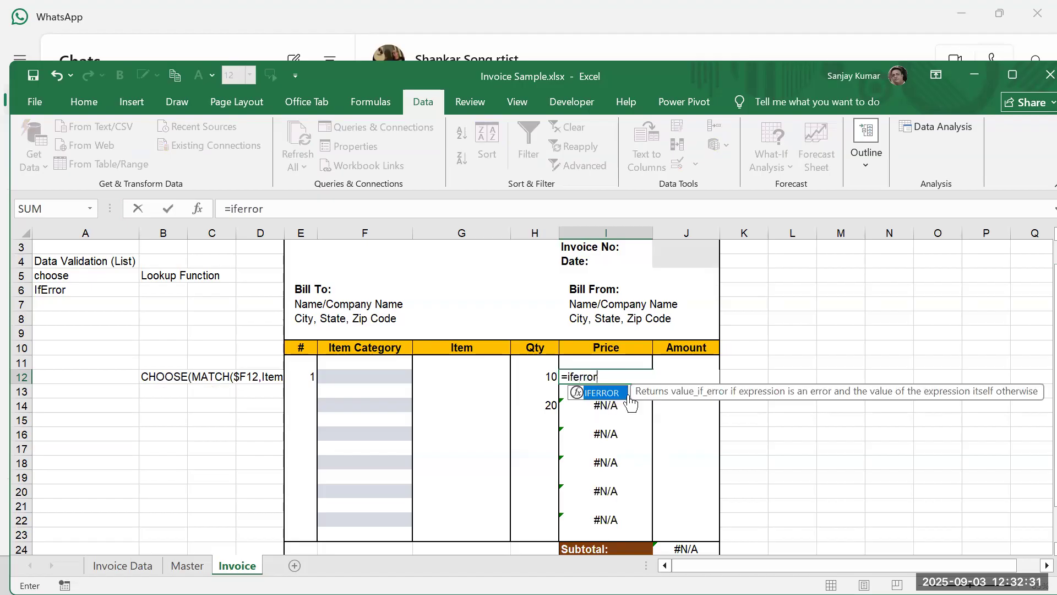
text(()
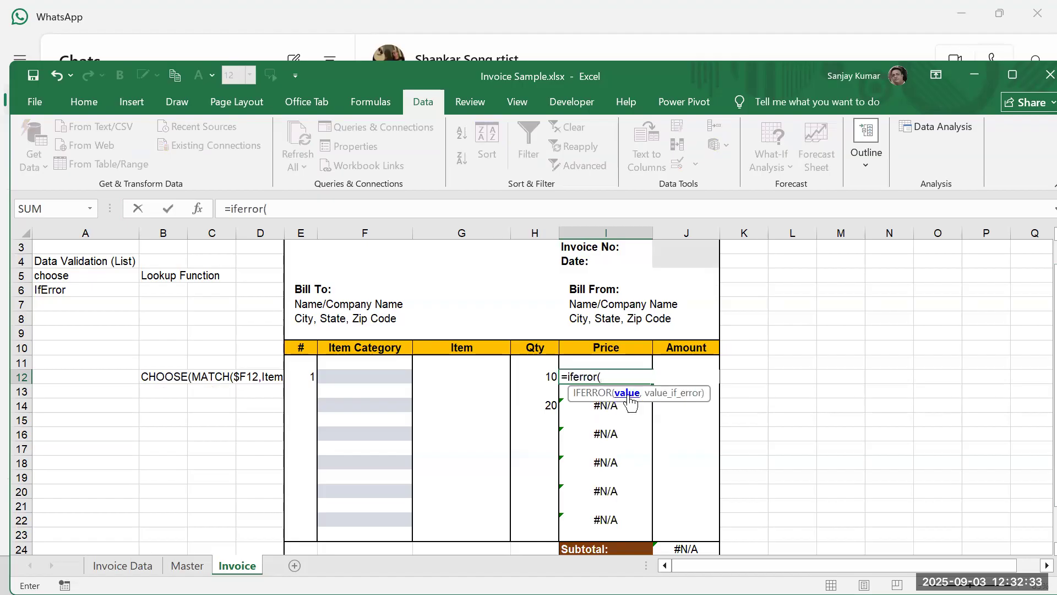
text(vloo)
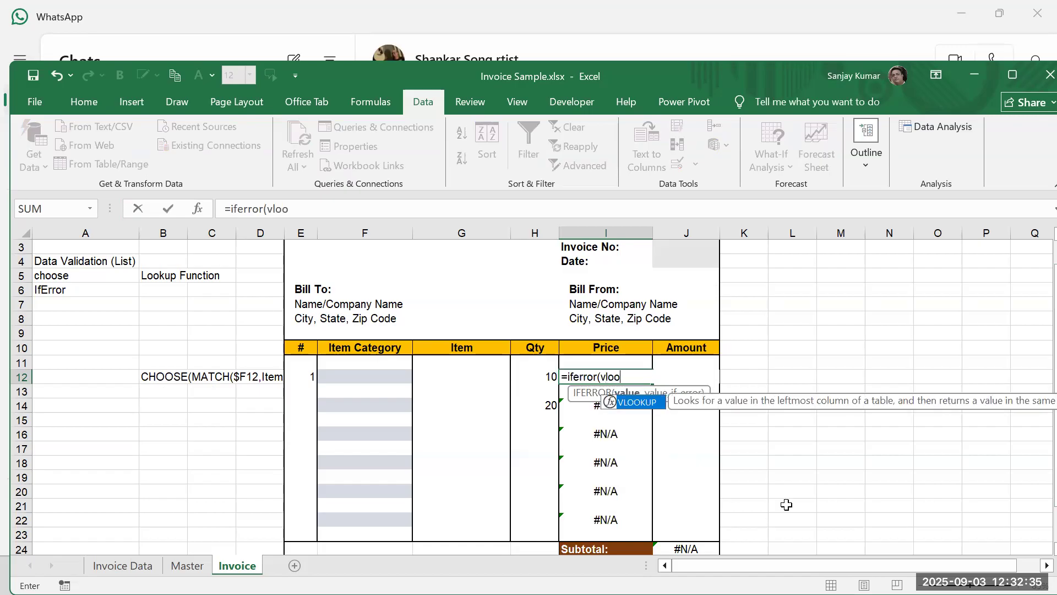
text(kup()
key(Left)
key(Left)
key(Left)
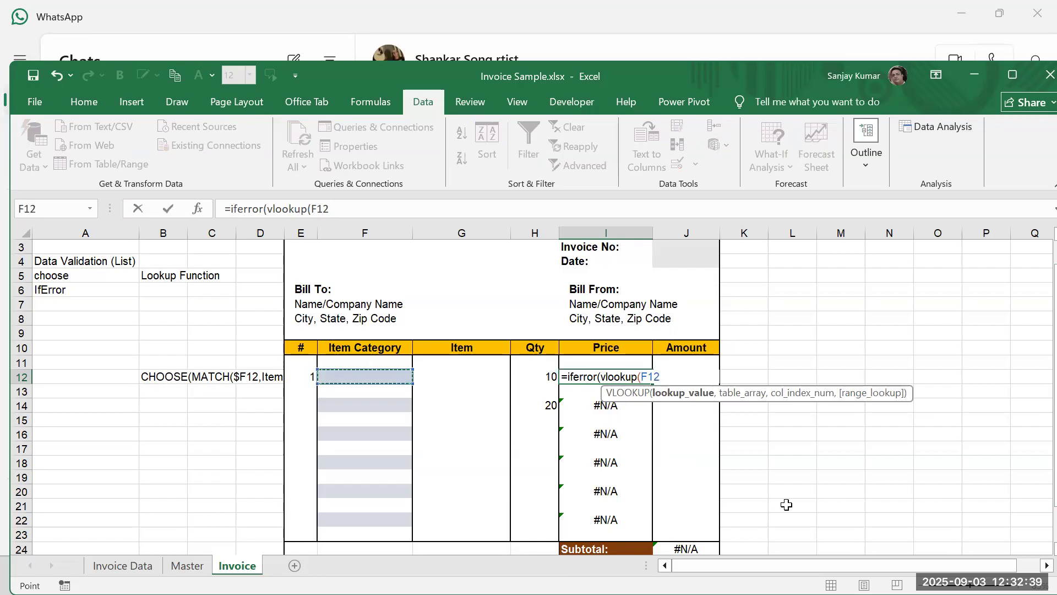
key(Right)
text(,)
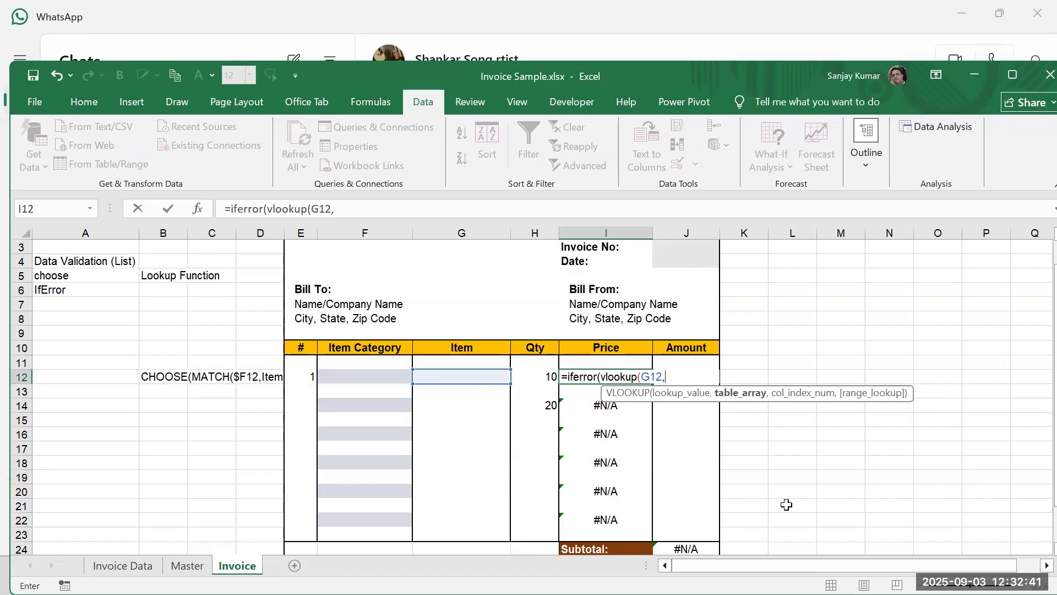
text(inv)
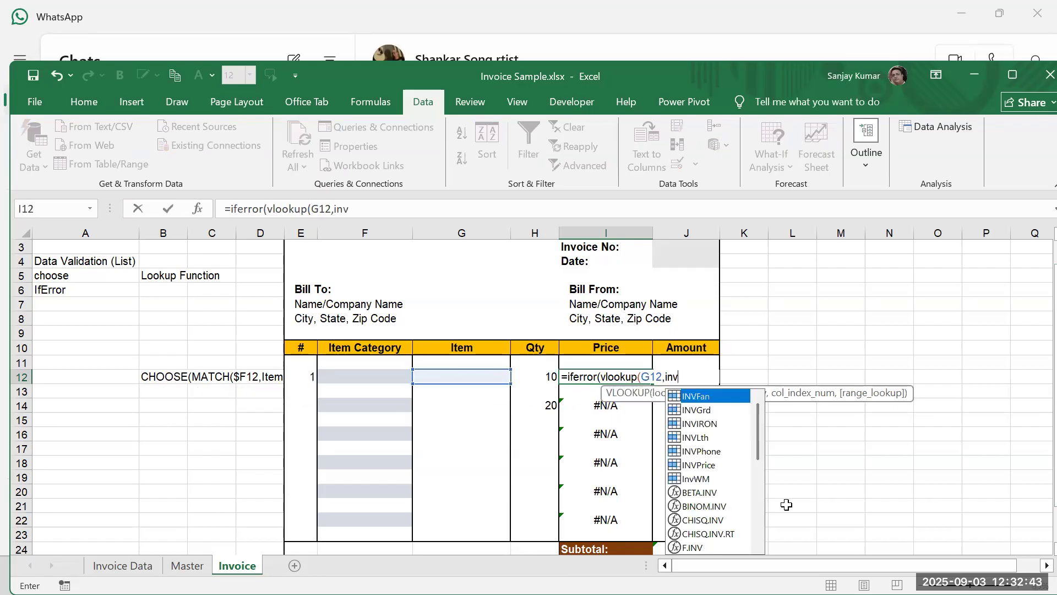
text(p)
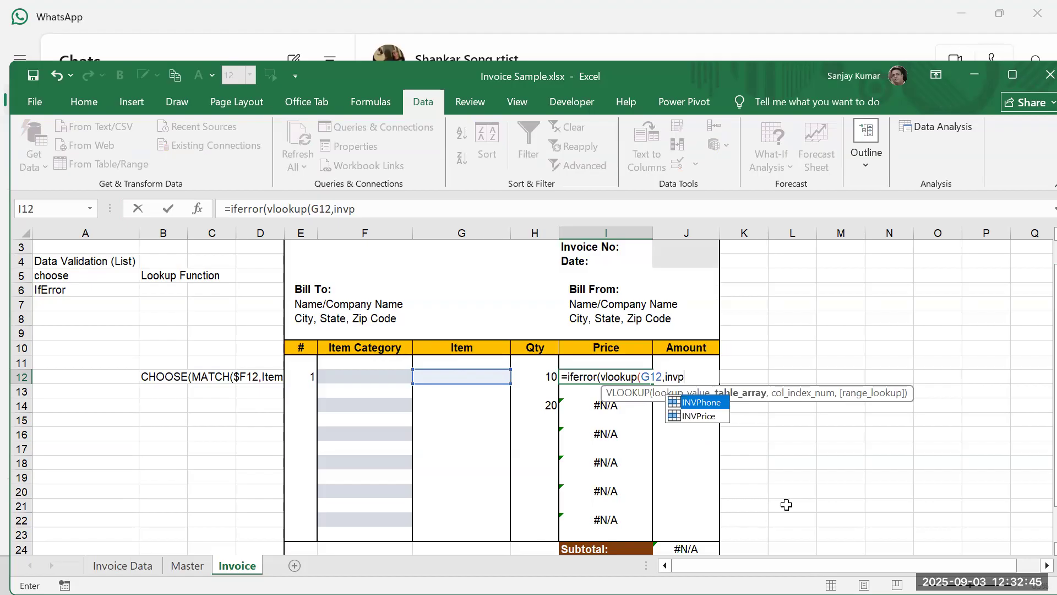
key(Down)
key(Tab)
text(,2)
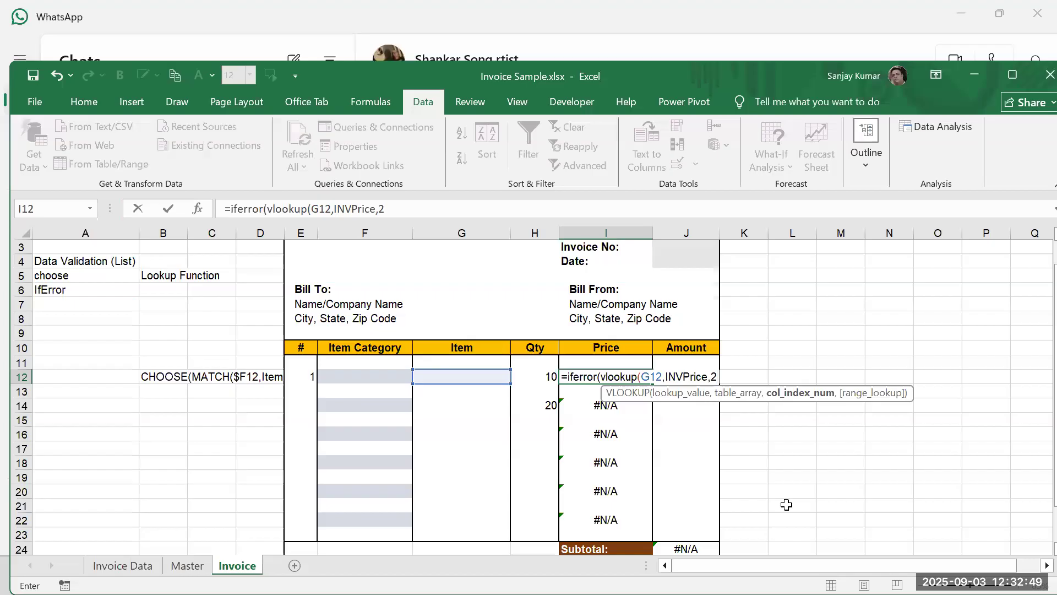
text(,0))
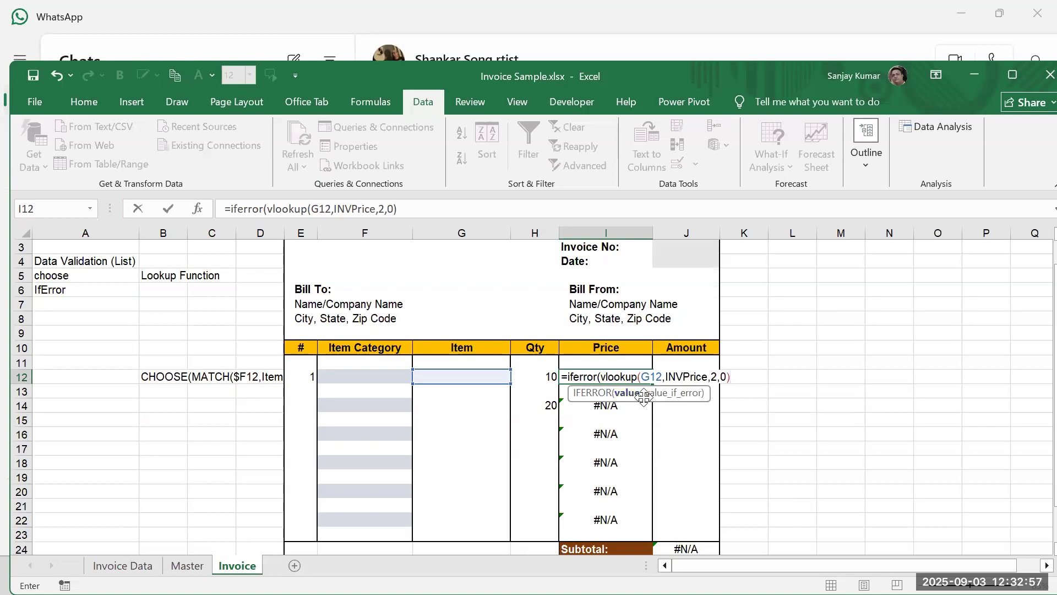
text(,)
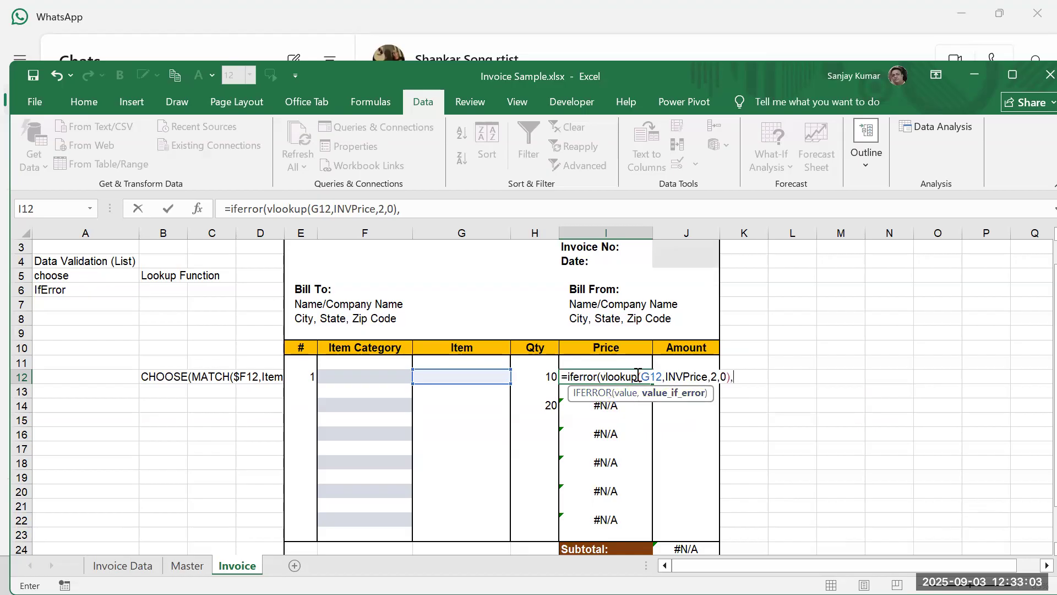
text(""))
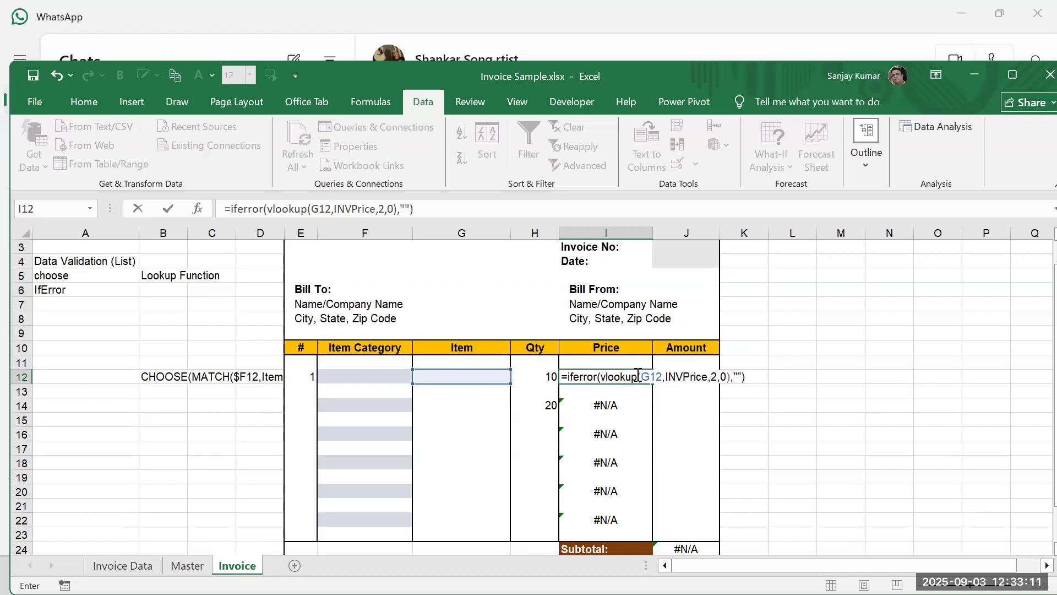
key(Return)
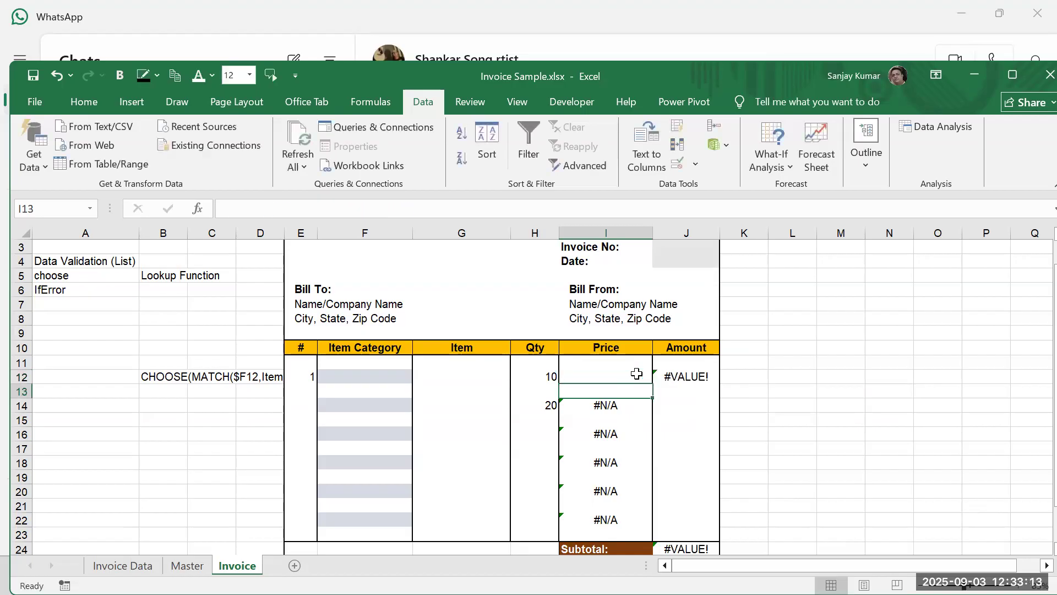
Step: Copy the IFERROR price formula from I12 into the price cells I14, I16, I18, I20 and I22
click(638, 374)
key(ctrl+c)
key(Down)
key(Down)
key(ctrl+v)
key(Down)
key(Down)
key(ctrl+v)
key(Down)
key(Down)
key(ctrl+v)
key(Down)
key(Down)
key(ctrl+v)
key(Down)
key(Down)
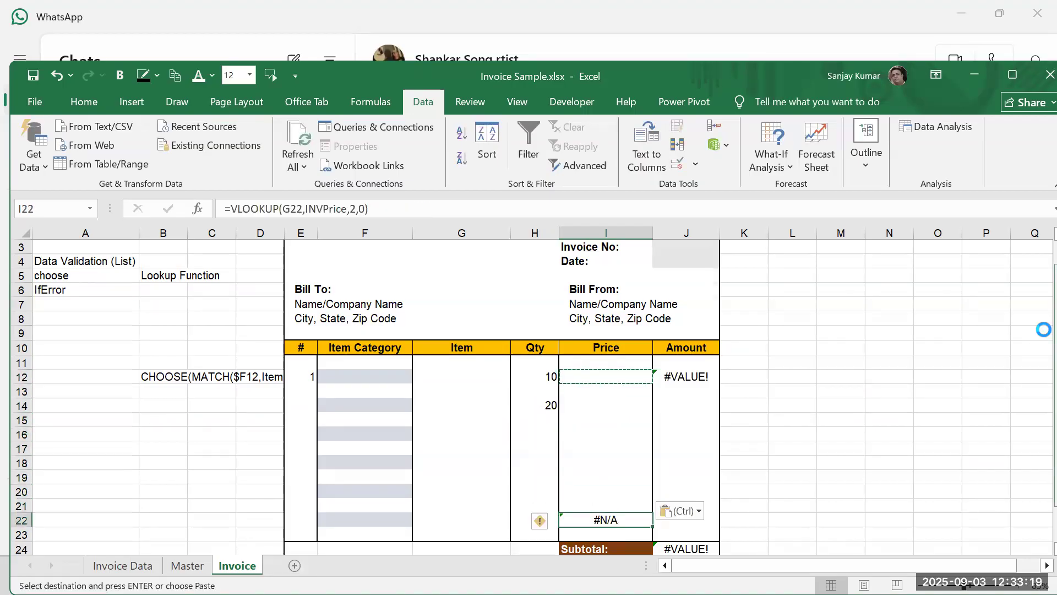
key(ctrl+v)
key(Up)
key(Up)
key(Up)
key(Up)
key(Up)
key(Up)
key(Up)
key(Up)
key(Up)
key(Up)
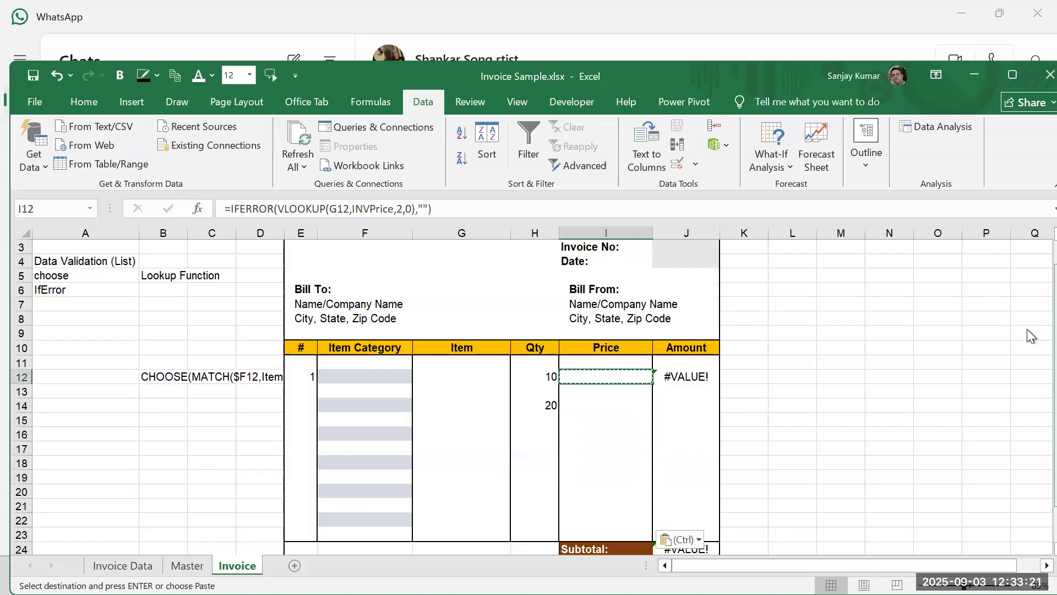
key(Escape)
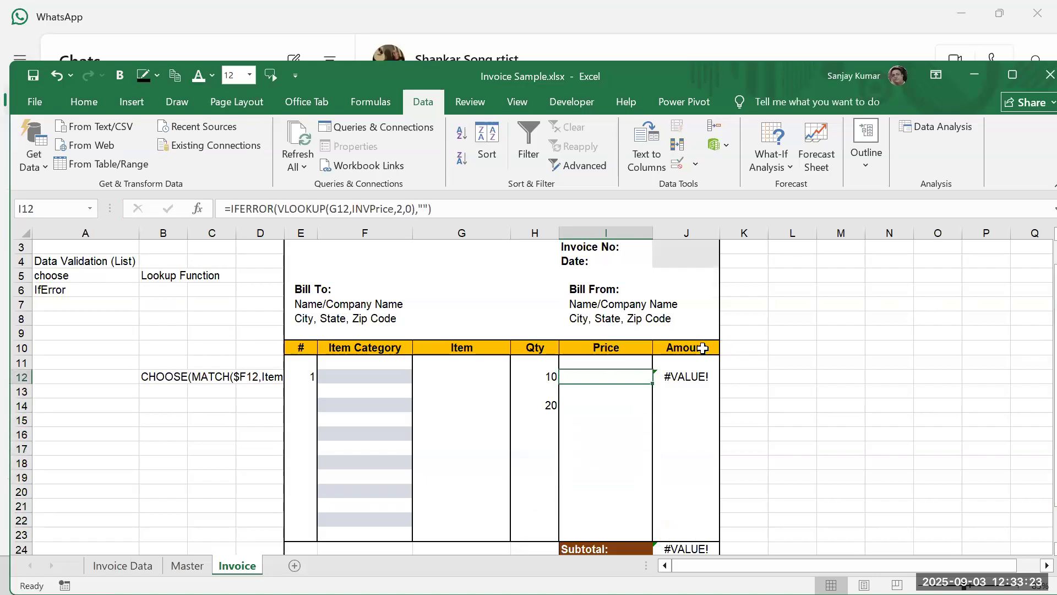
click(763, 389)
key(Up)
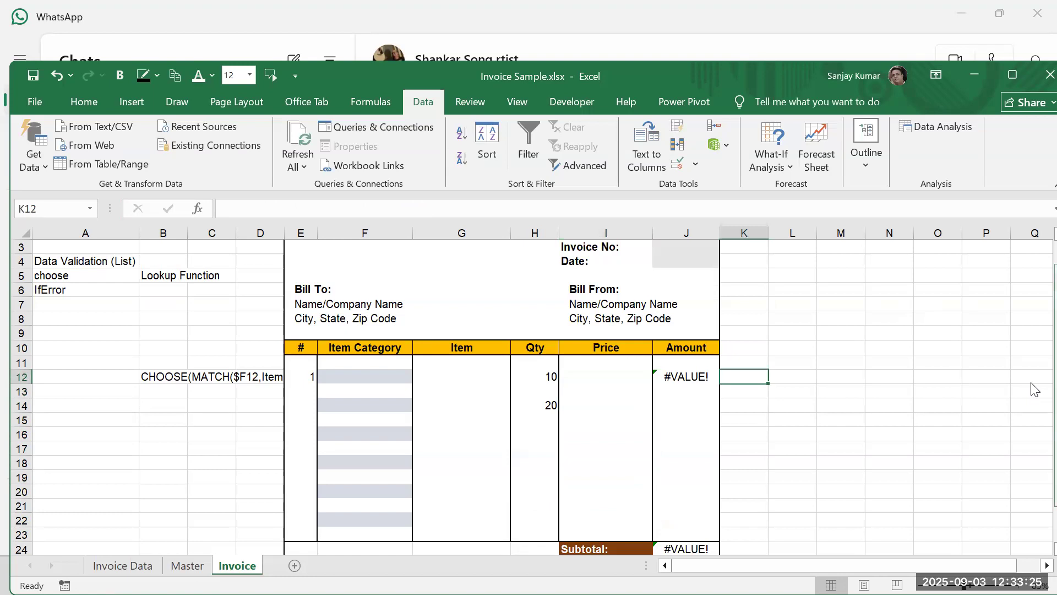
key(Right)
text(=if)
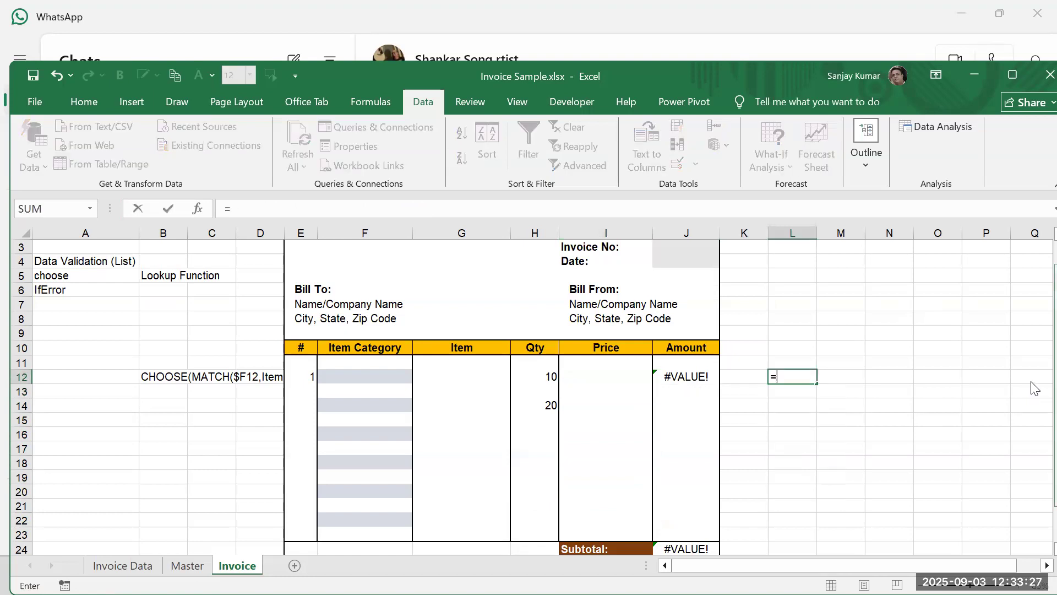
text(err)
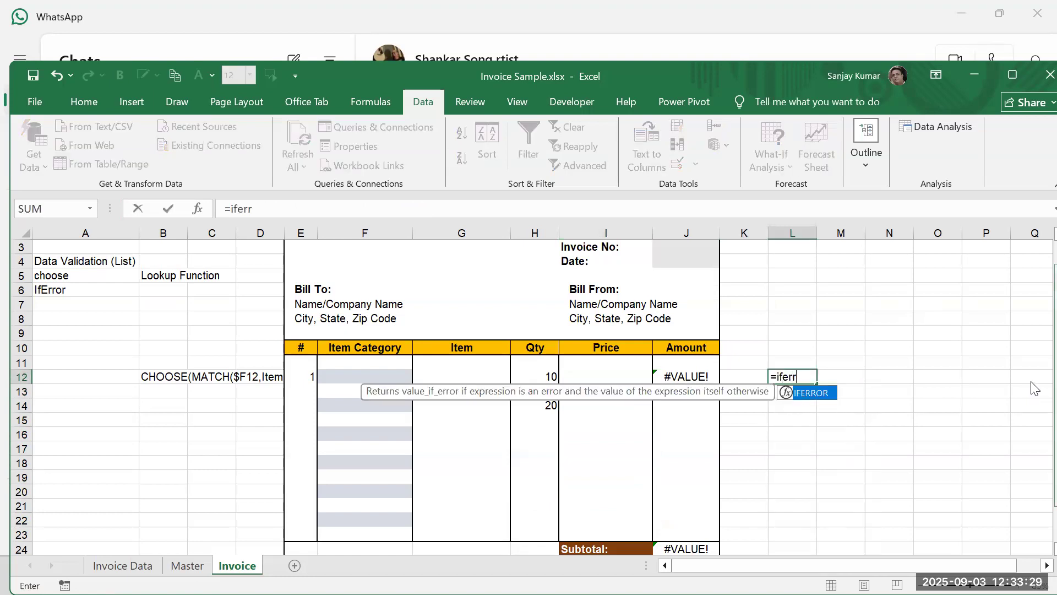
text(or()
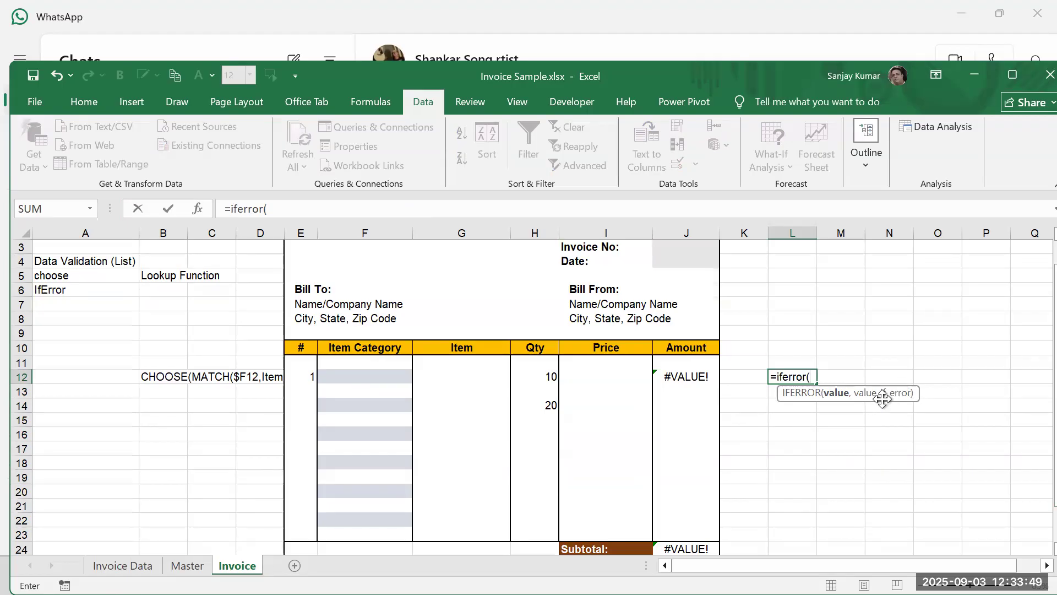
key(Escape)
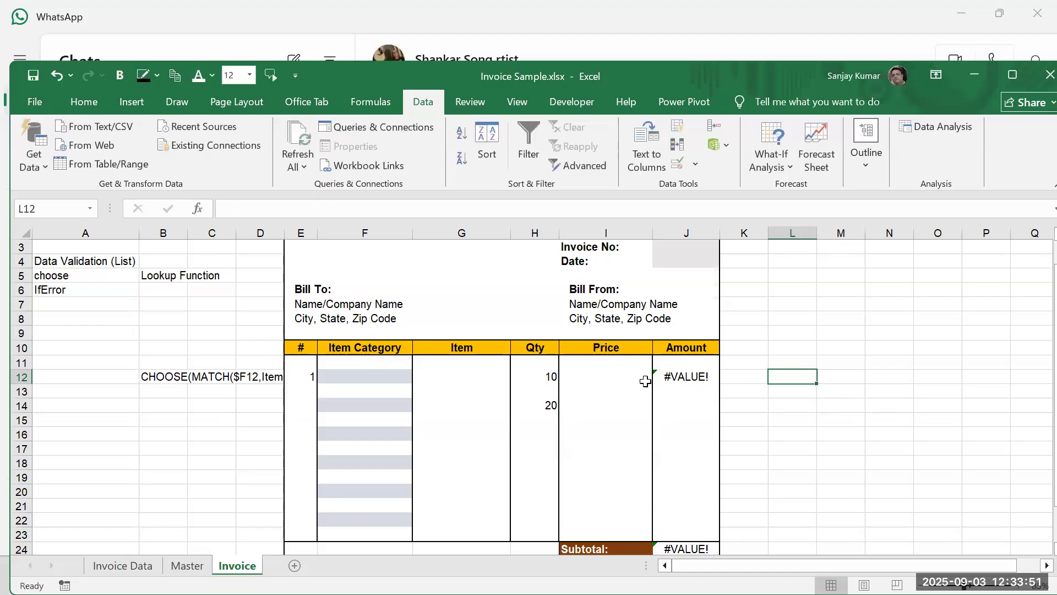
Step: Examine the value and value_if_error arguments of the IFERROR price formula in I12
double_click(611, 377)
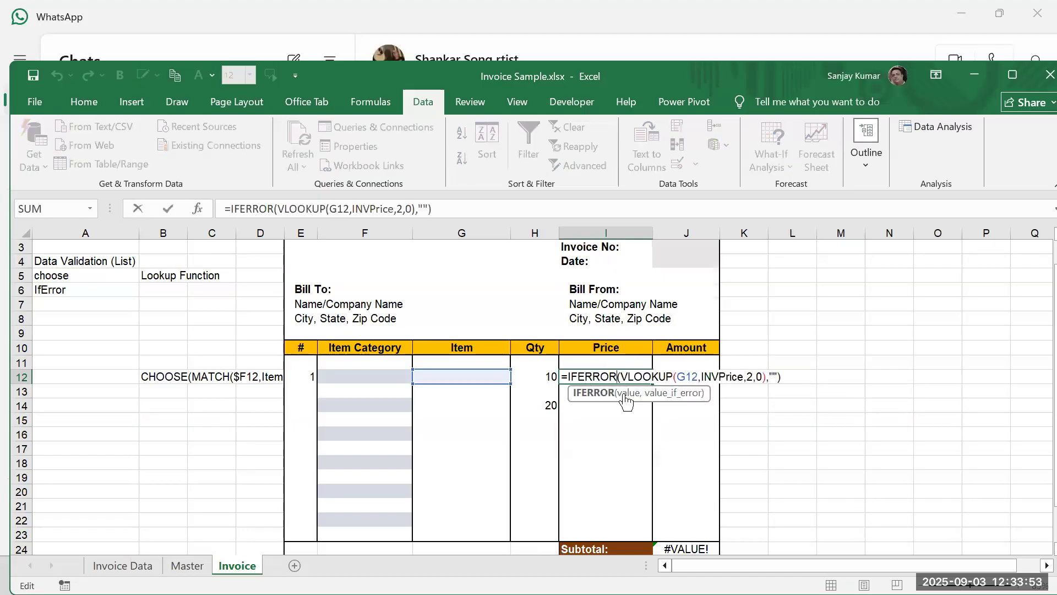
click(628, 393)
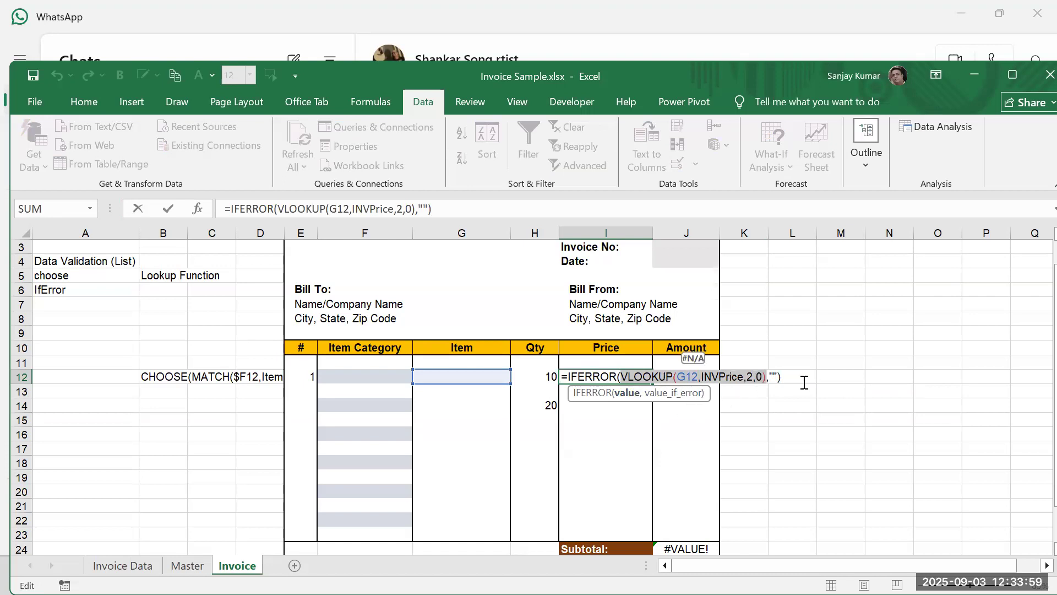
click(686, 395)
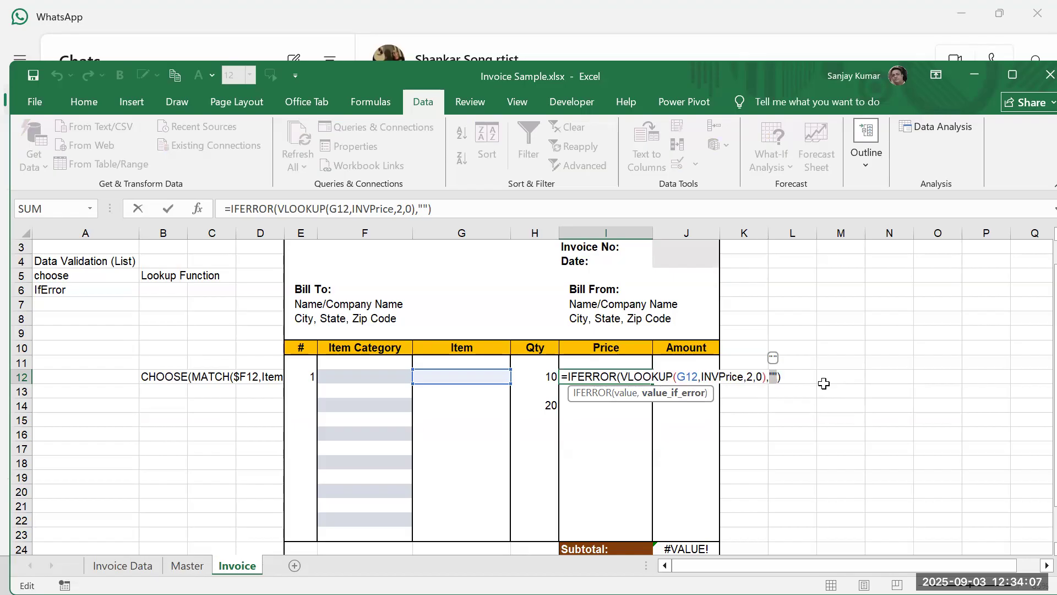
key(Return)
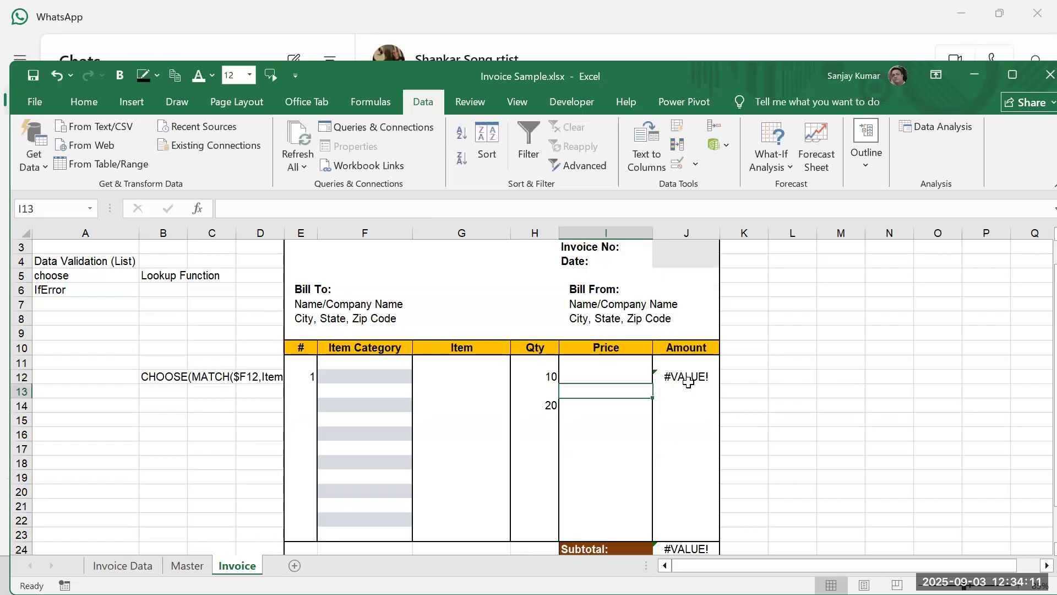
click(624, 373)
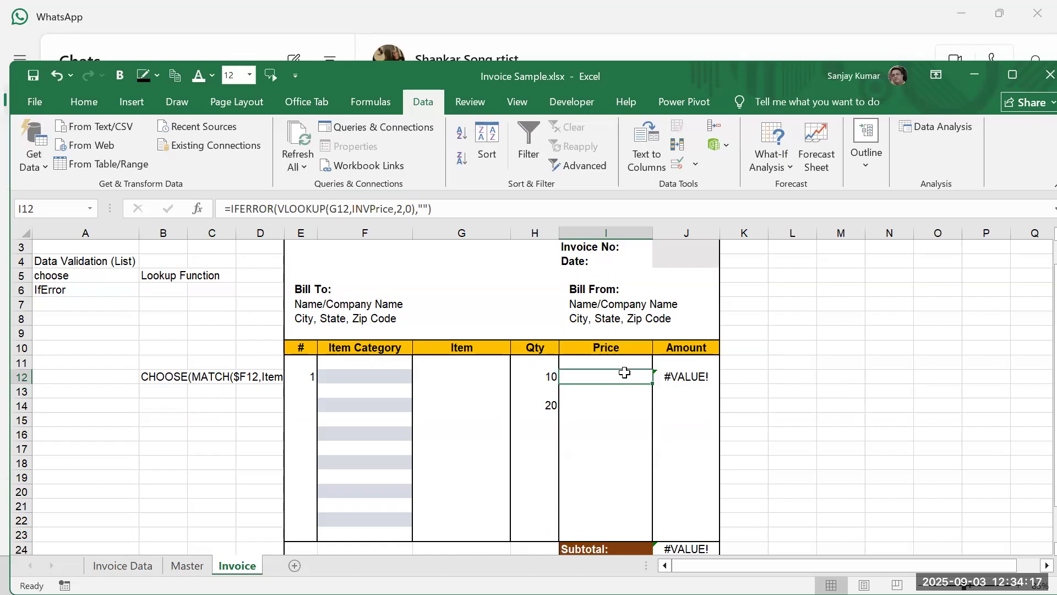
double_click(625, 373)
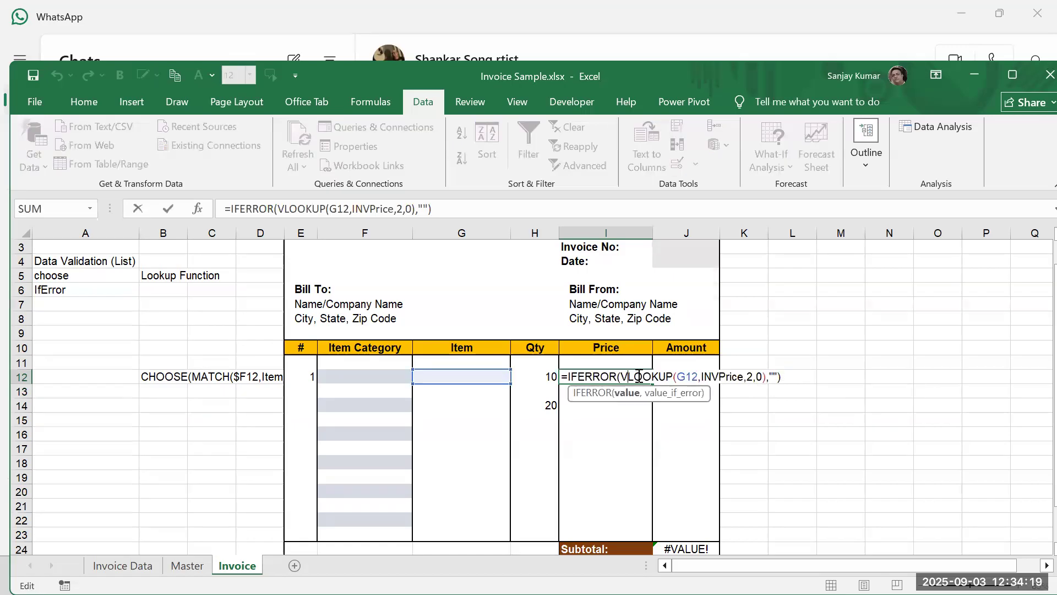
key(Escape)
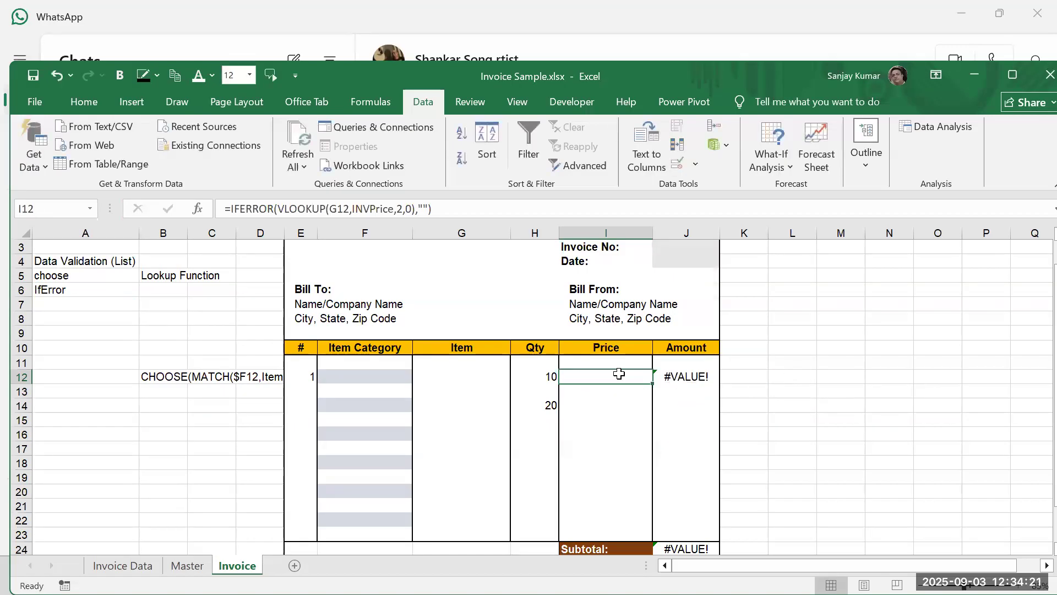
Step: Clear the quantities in H12:H14 of the invoice
click(551, 377)
click(589, 378)
click(545, 376)
click(565, 378)
click(543, 378)
click(610, 372)
drag(551, 379, 551, 410)
key(Delete)
Step: Change the value_if_error argument of the price formula in I12 to 0
click(573, 376)
click(428, 208)
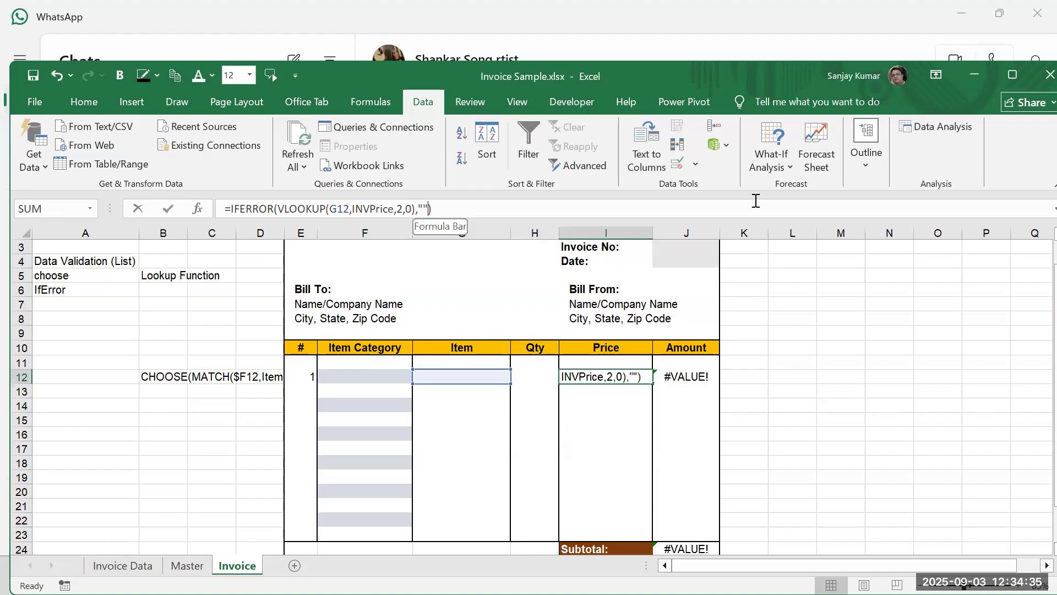
key(BackSpace)
key(BackSpace)
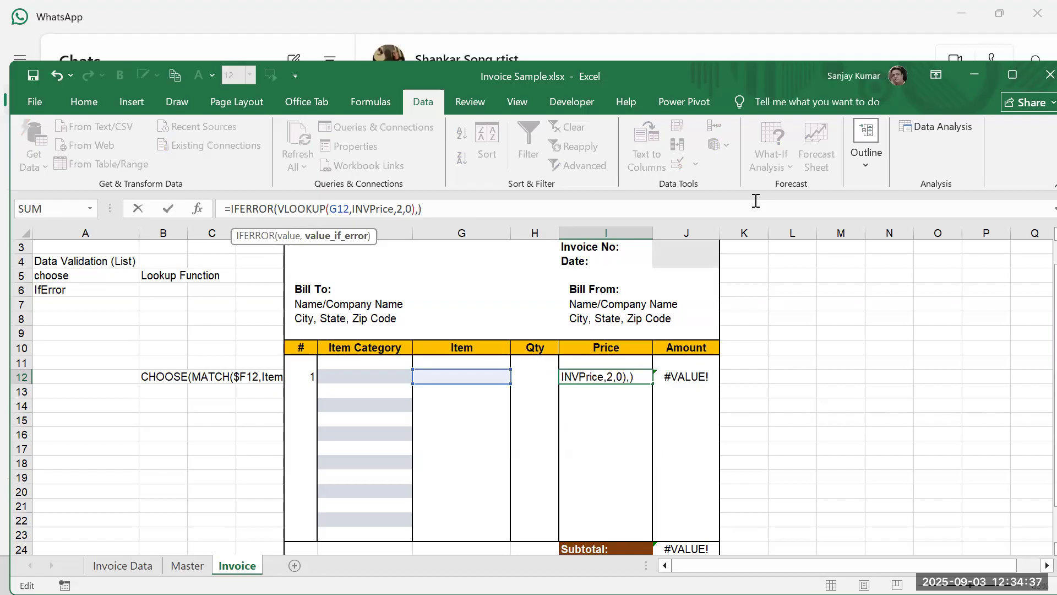
text(0)
key(Return)
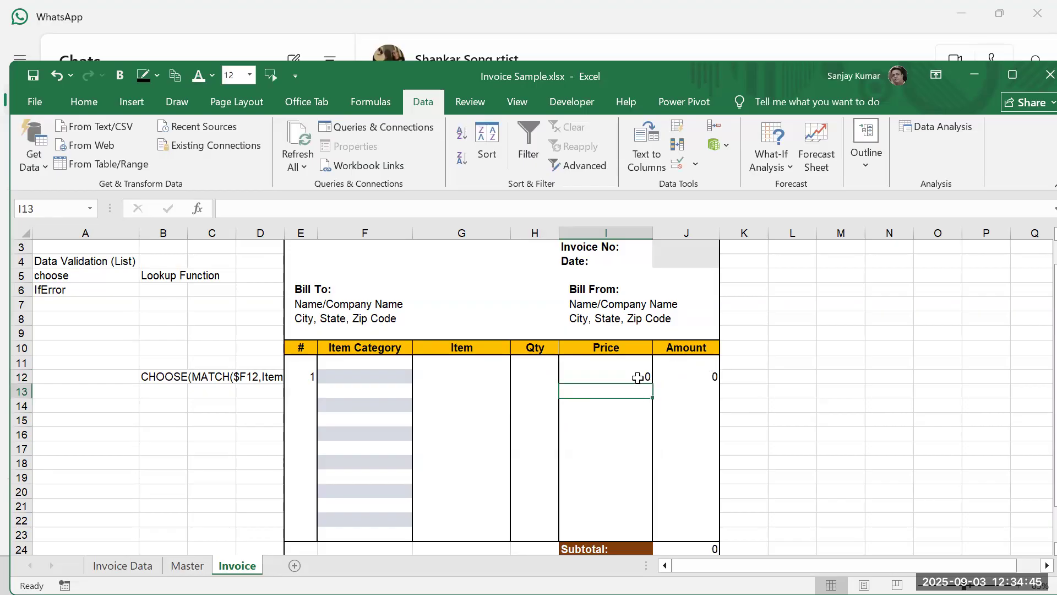
Step: Set the value_if_error argument of the price formula in I12 back to empty text ""
click(638, 378)
click(499, 220)
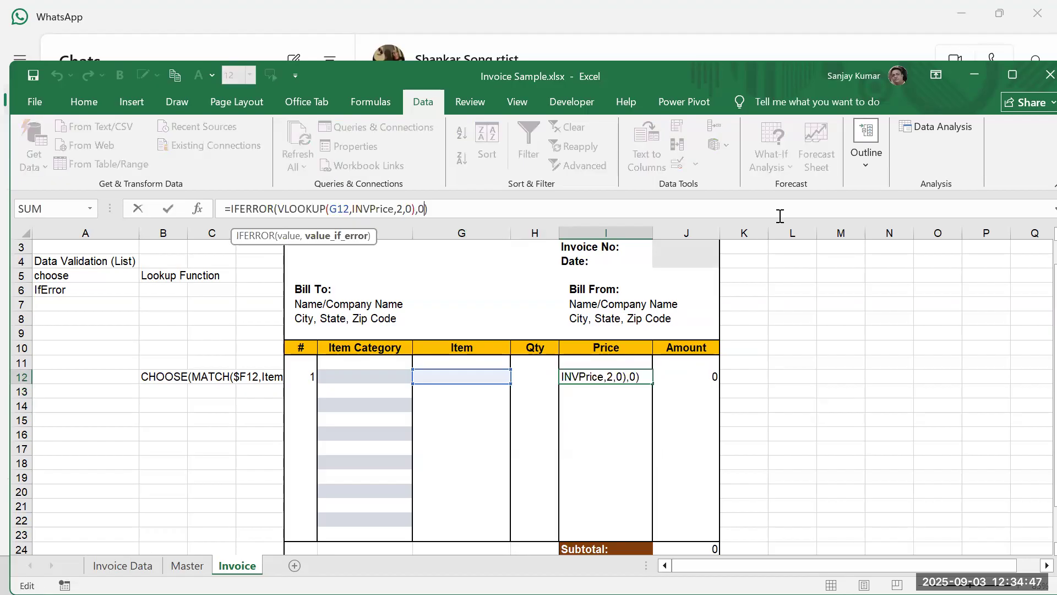
key(BackSpace)
text("")
key(Return)
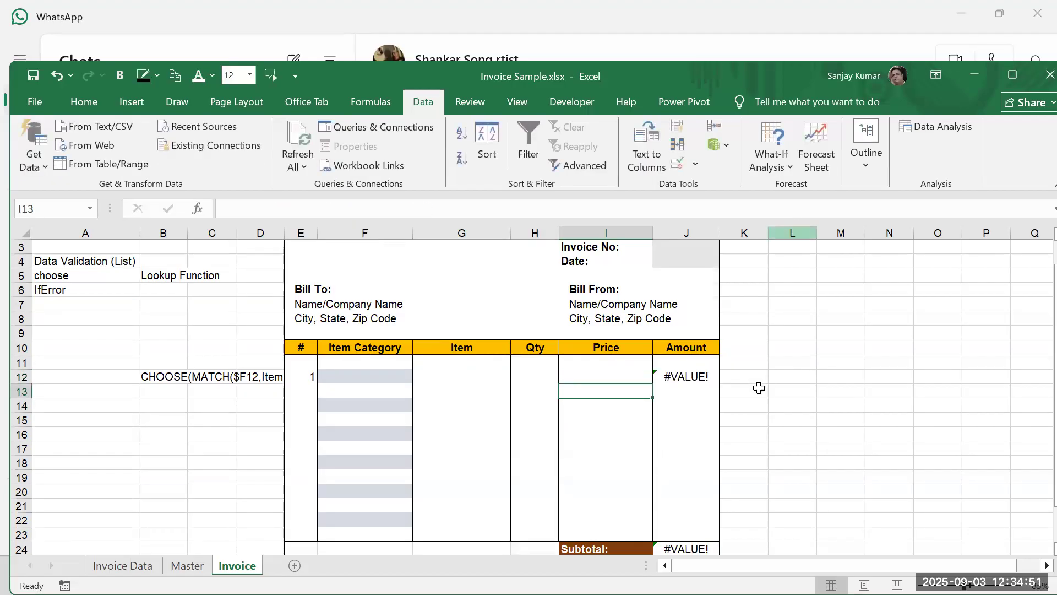
Step: Wrap the amount formula in J12 in IFERROR so that it reads =IFERROR(I12*H12,"")
click(688, 378)
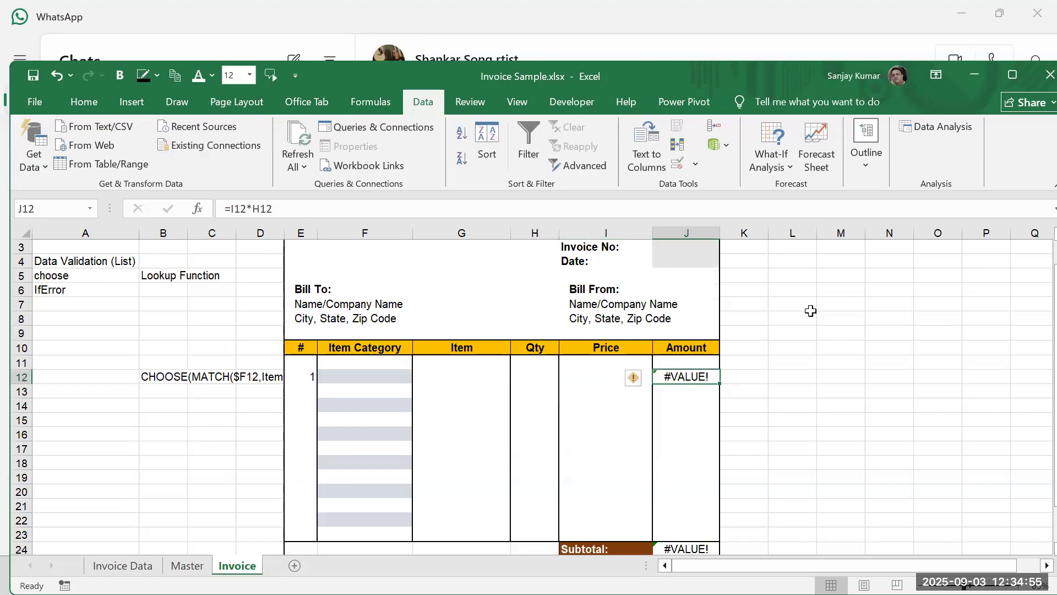
double_click(697, 375)
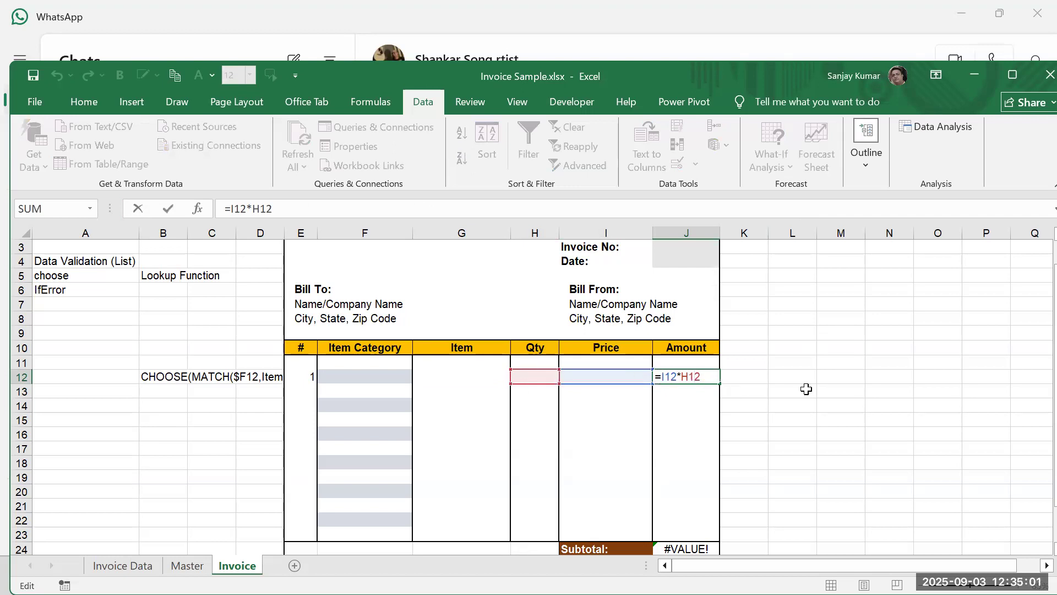
text(ifee)
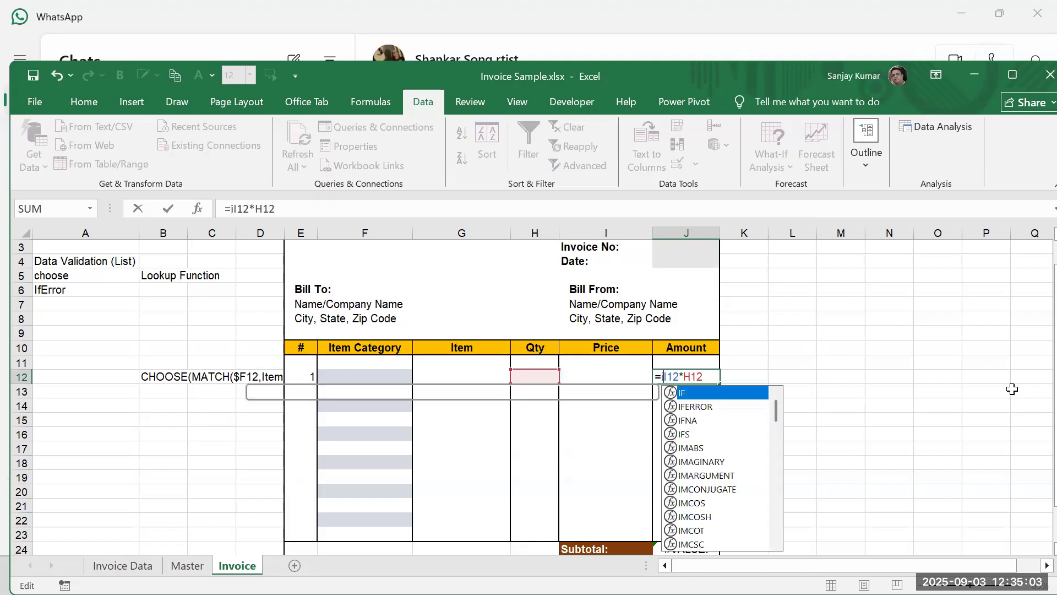
key(BackSpace)
key(BackSpace)
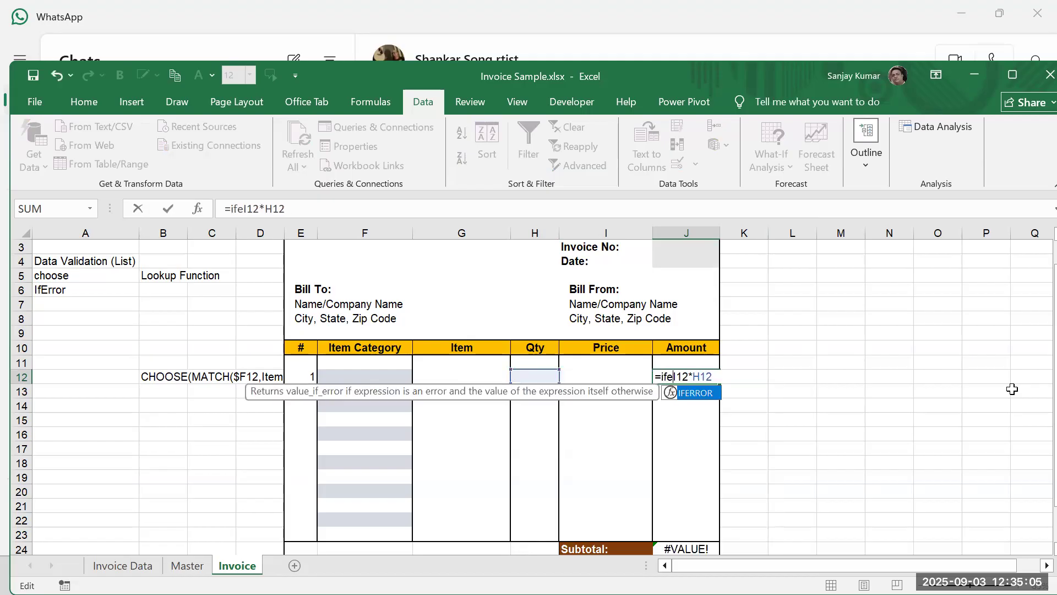
text(error)
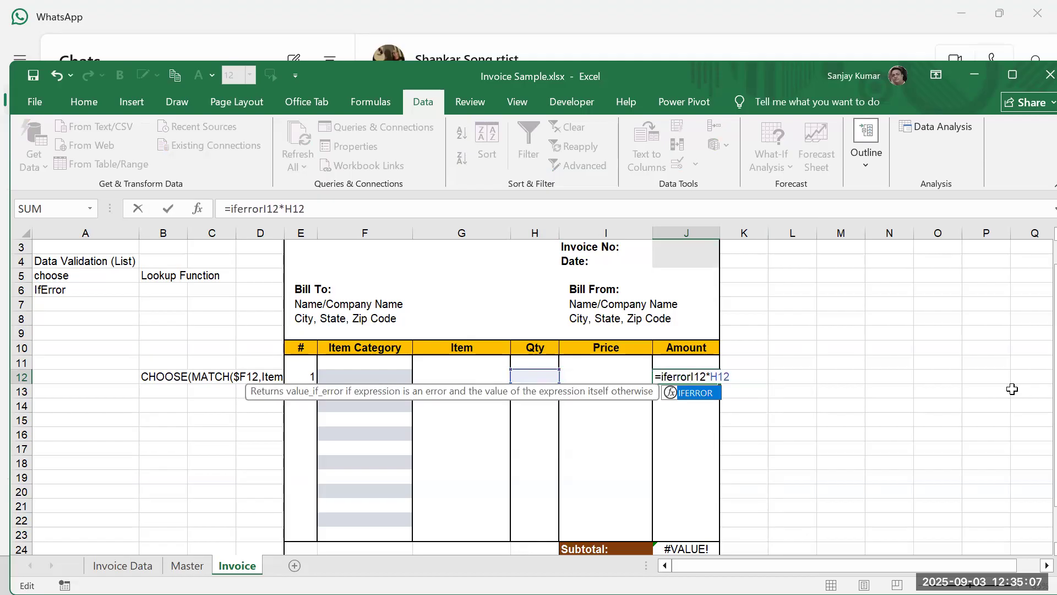
text(()
click(738, 376)
text(,)
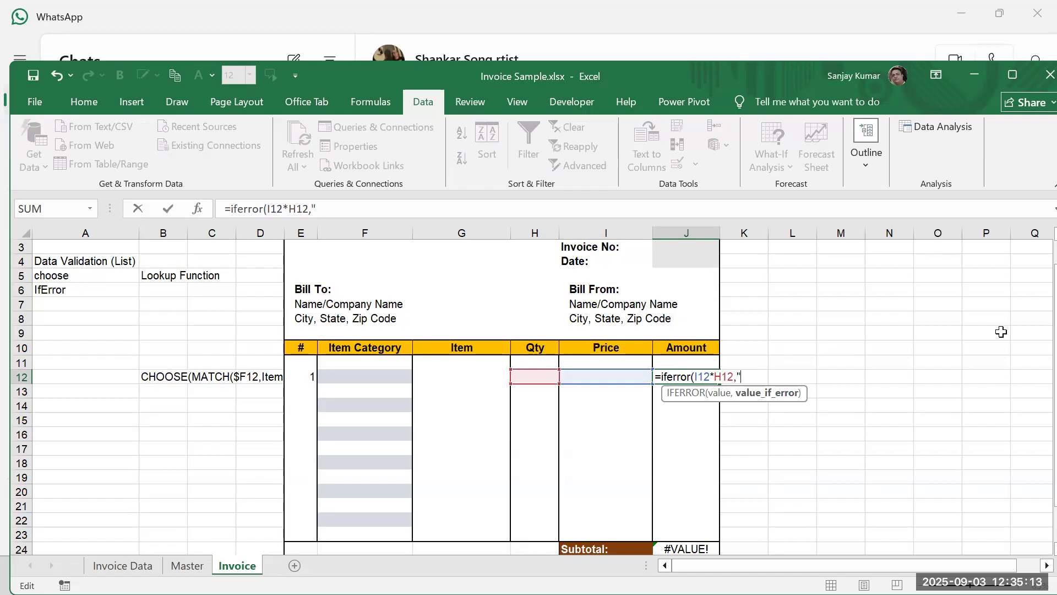
text(""))
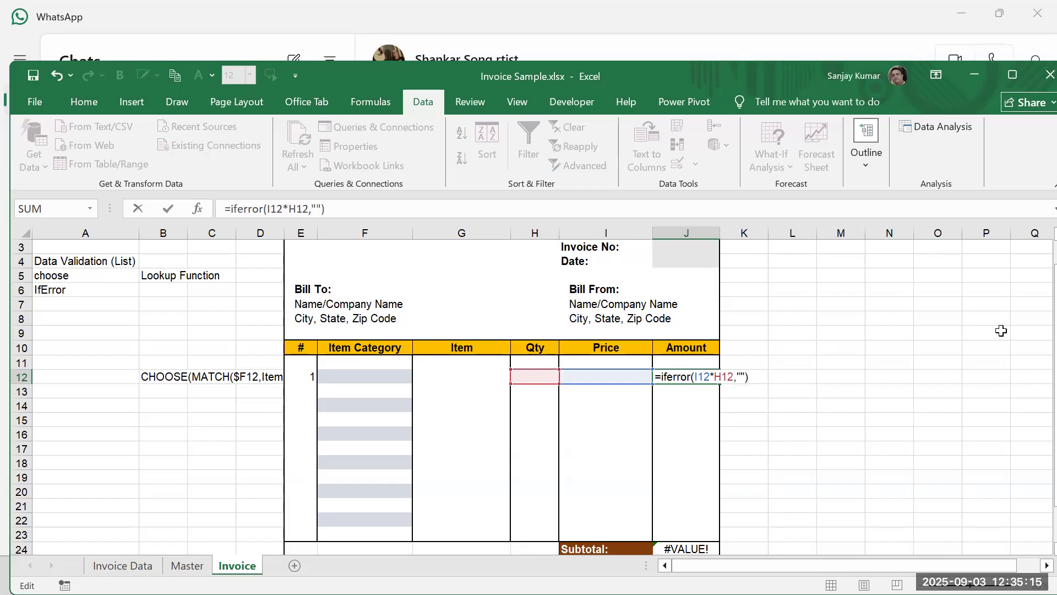
key(Return)
Step: Copy the IFERROR amount formula from J12 into the amount cells J14, J16, J18, J20 and J22
click(691, 376)
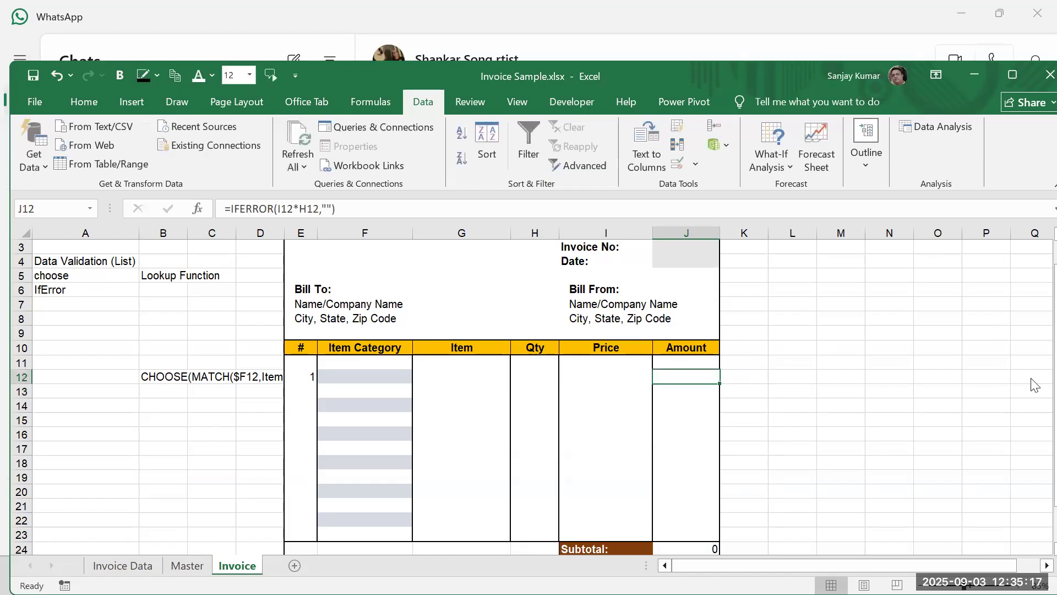
key(ctrl+c)
key(Down)
key(Down)
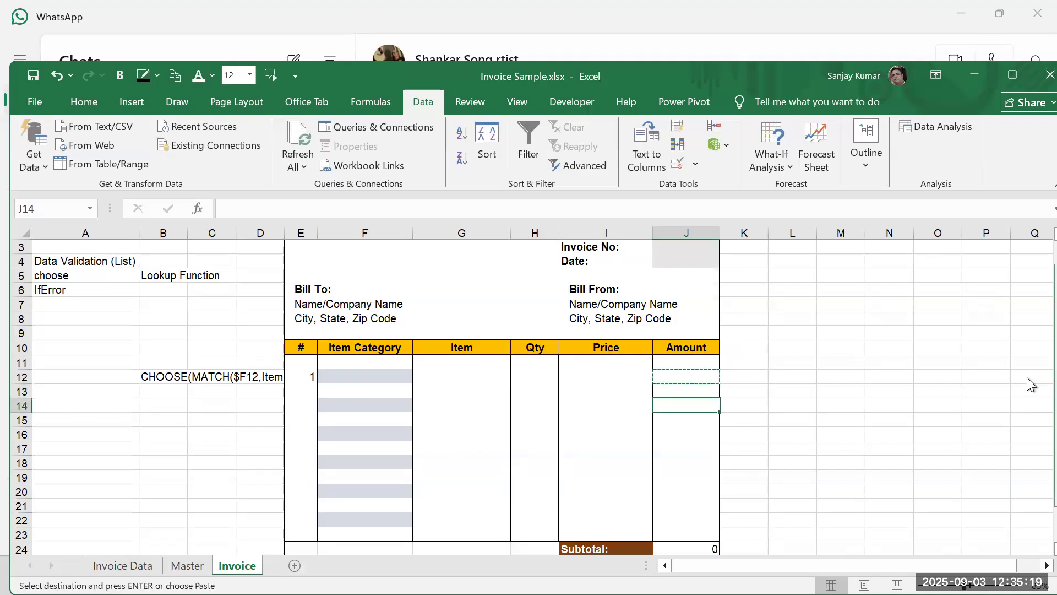
key(ctrl+v)
key(Down)
key(Down)
key(ctrl+v)
key(Down)
key(Down)
key(ctrl+v)
key(Down)
key(Down)
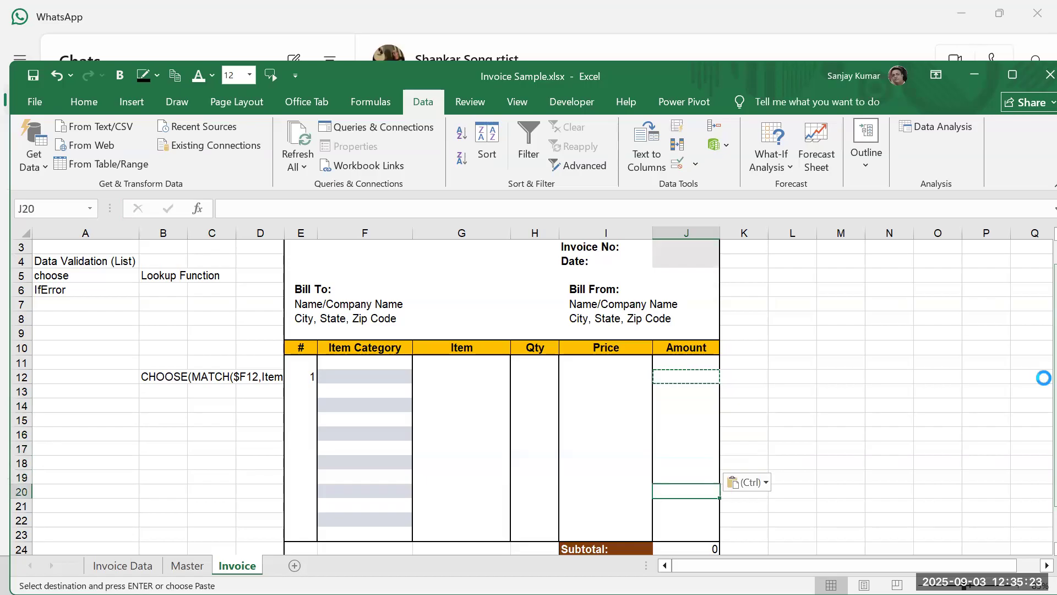
key(ctrl+v)
key(Down)
key(Down)
key(ctrl+v)
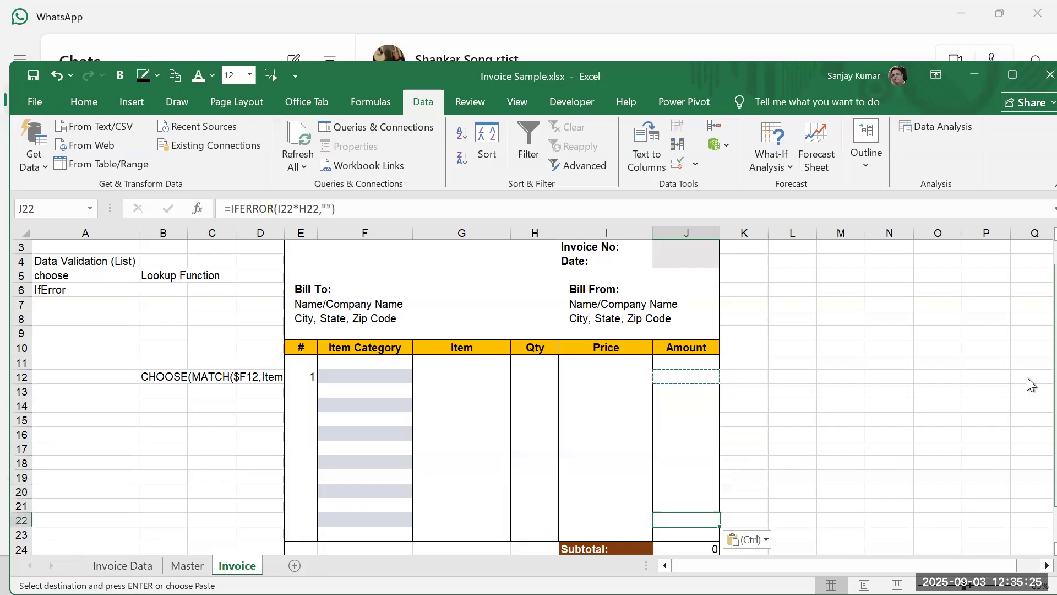
click(810, 402)
key(Escape)
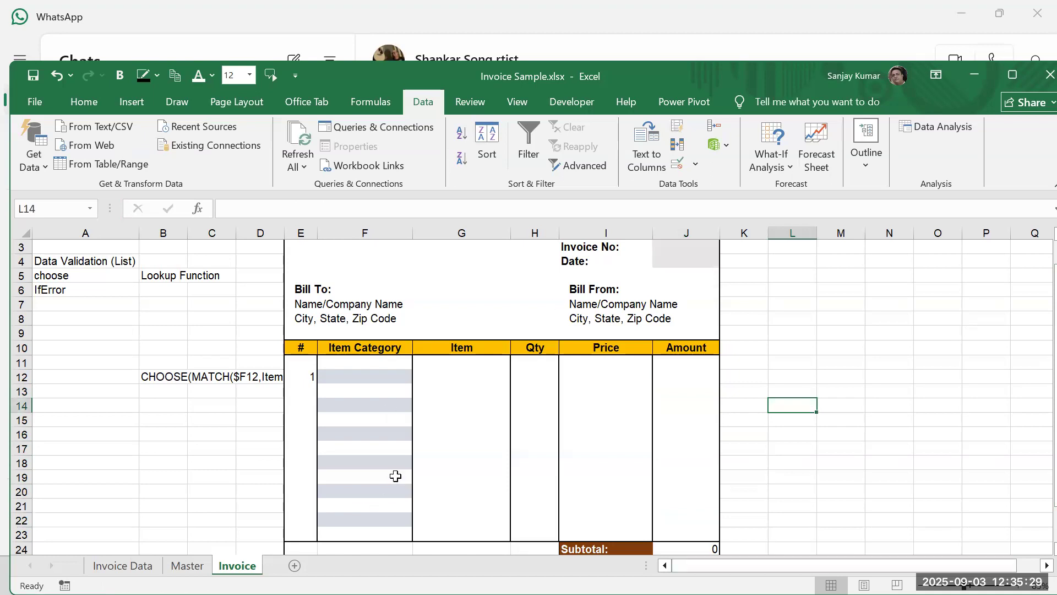
Step: Fill invoice row 12 with the category Phone, the item Ph-003 and a quantity of 12
click(311, 373)
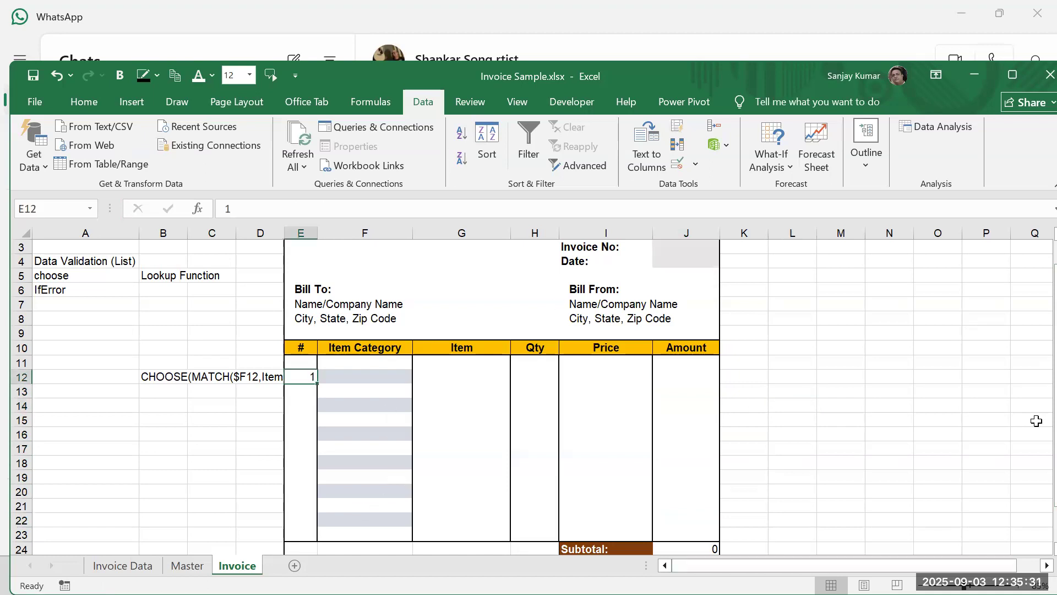
scroll(814, 314, down, 1)
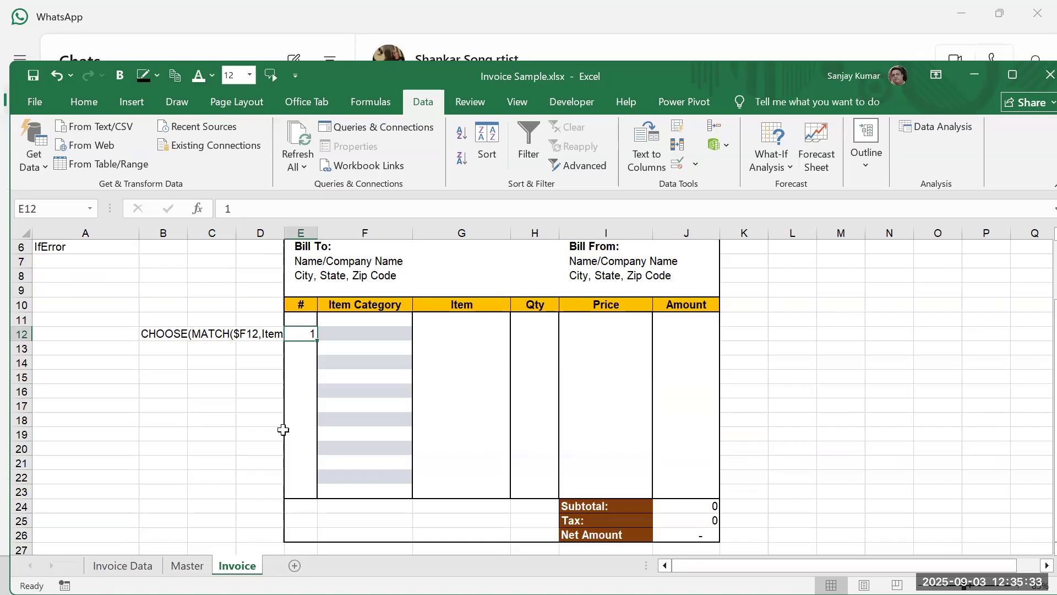
click(409, 335)
click(421, 335)
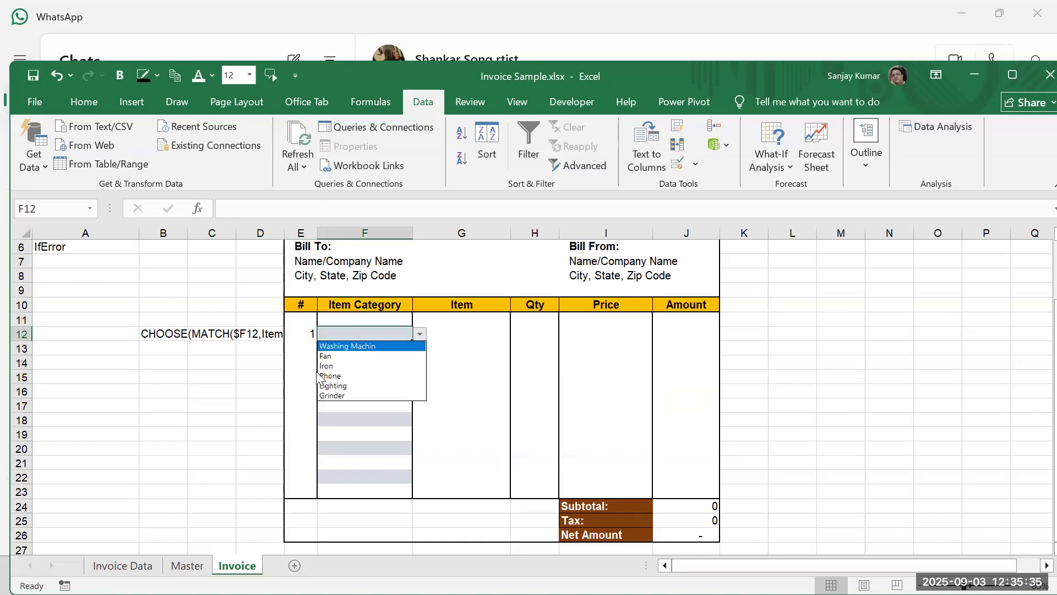
click(331, 376)
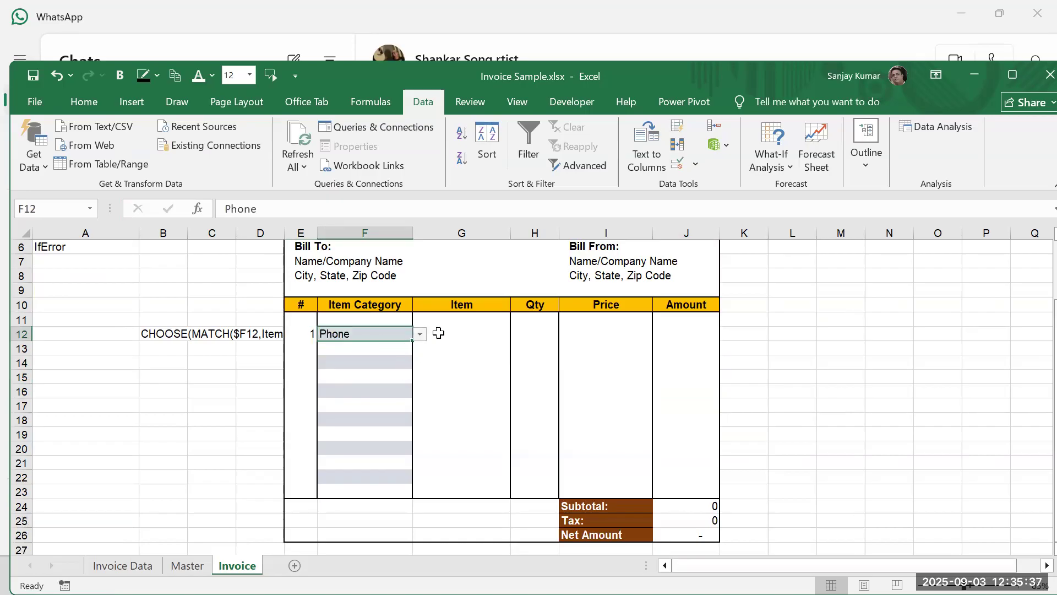
click(439, 334)
click(517, 335)
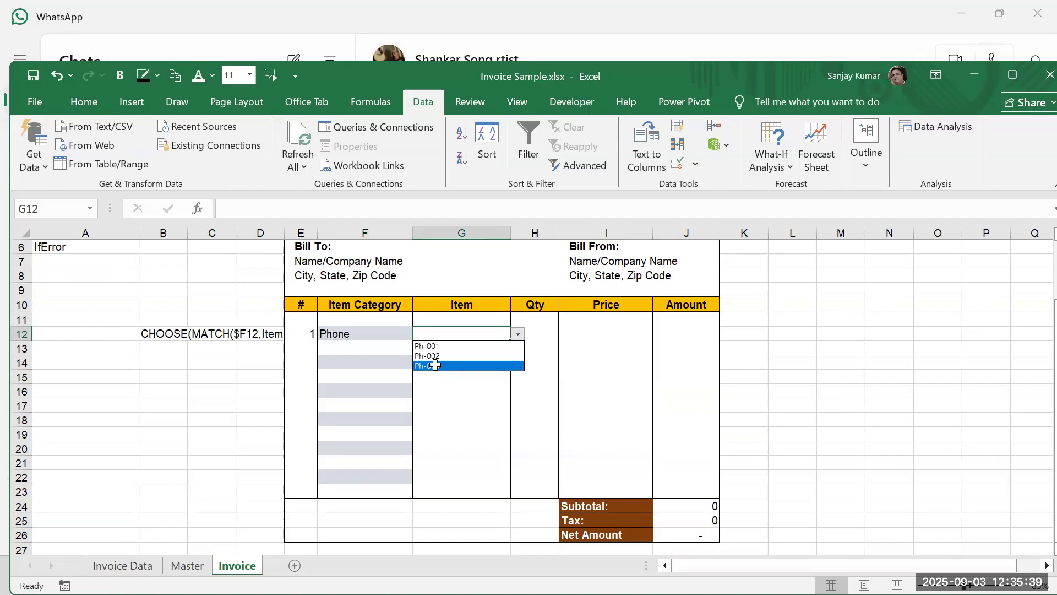
click(485, 362)
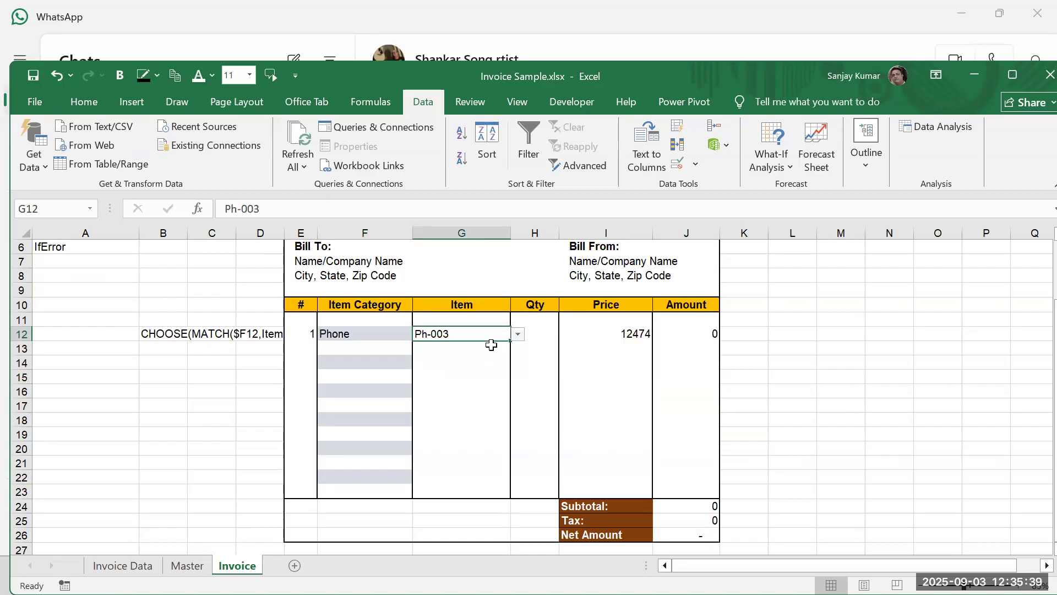
click(542, 329)
text(12)
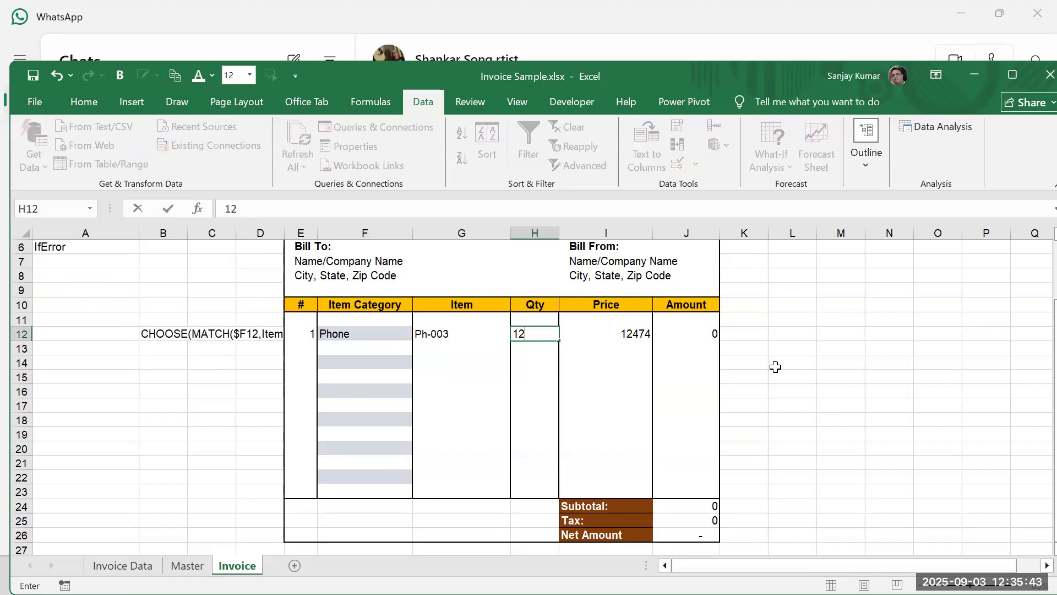
key(Return)
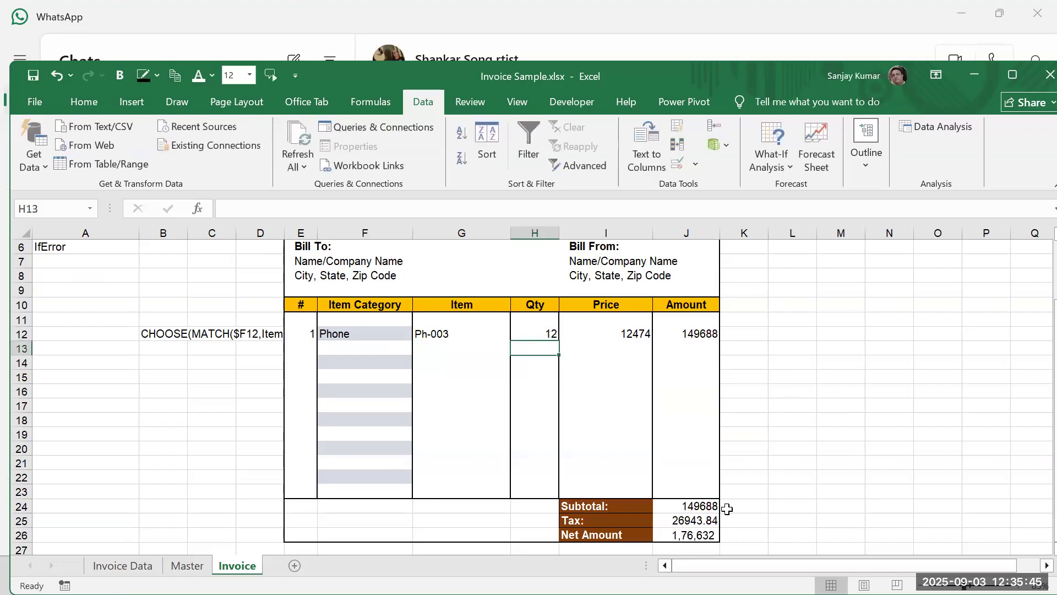
Step: Fill invoice row 14 with the category Lighting, the item LT-003 and a quantity of 23
click(403, 366)
click(422, 363)
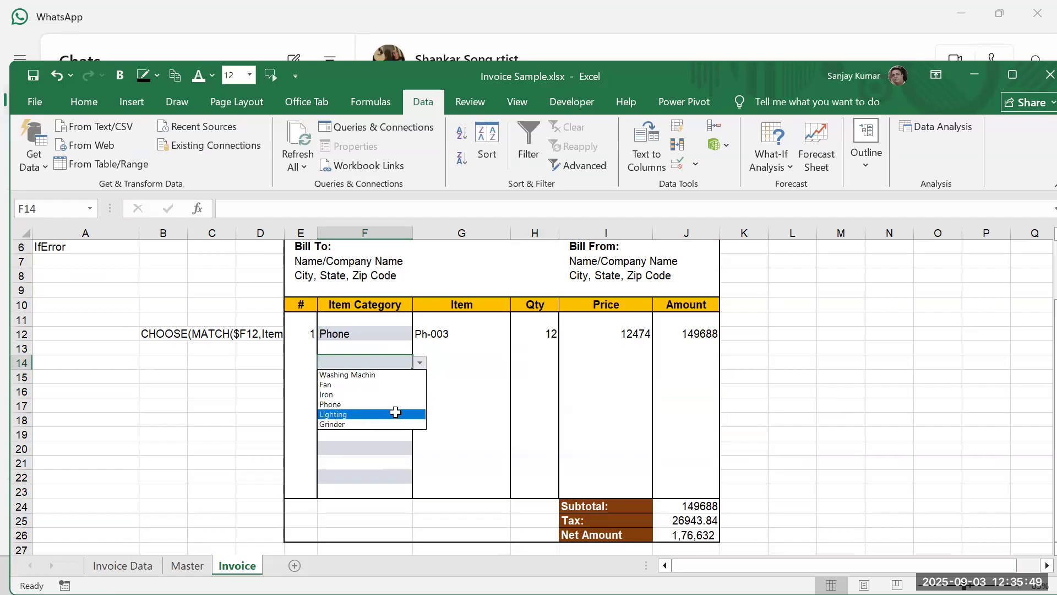
click(394, 413)
click(506, 368)
click(518, 362)
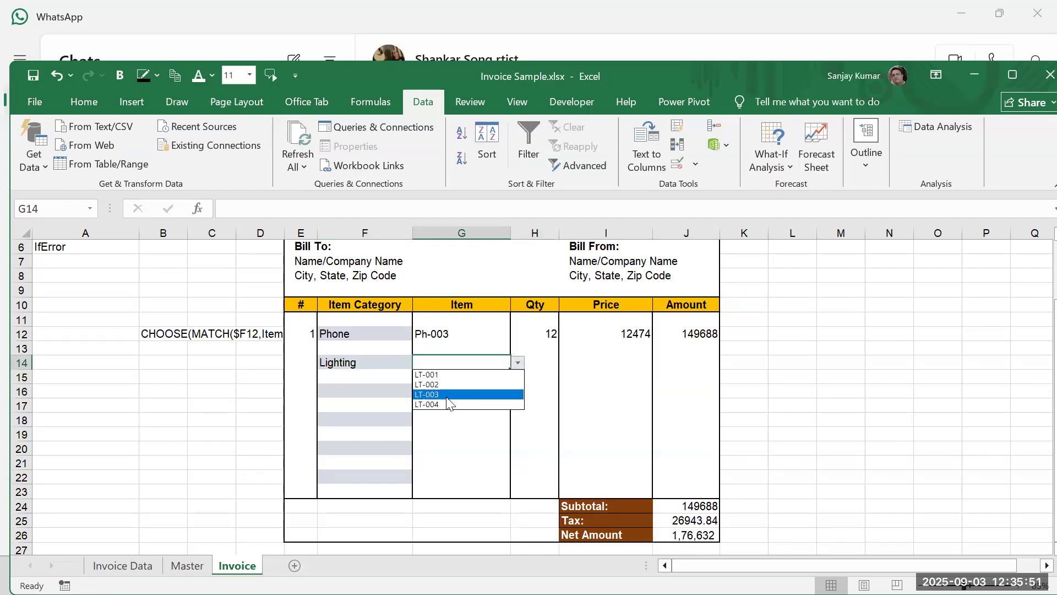
click(485, 402)
click(545, 357)
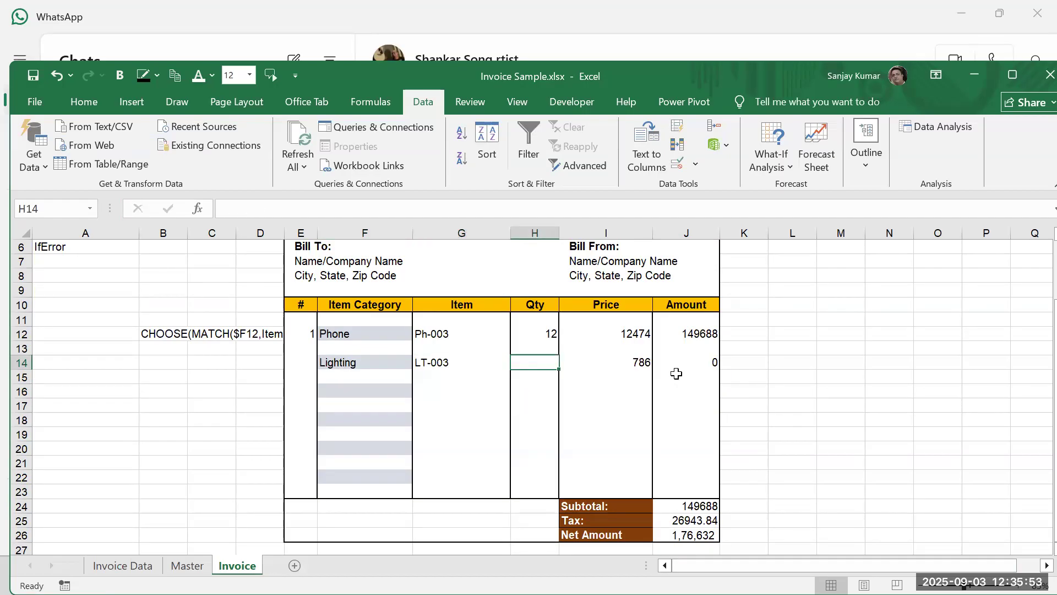
text(23)
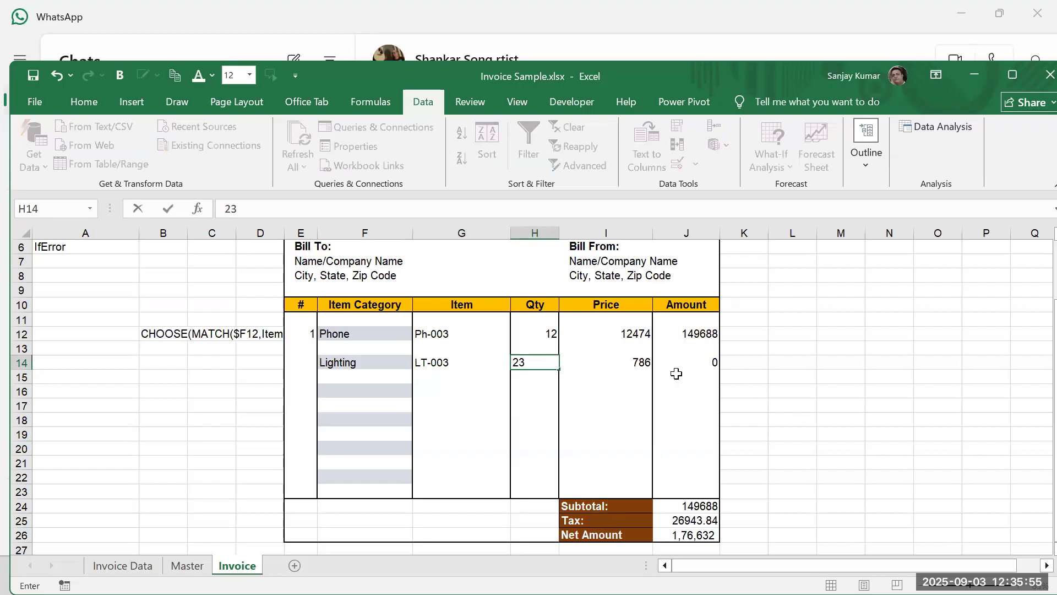
key(Return)
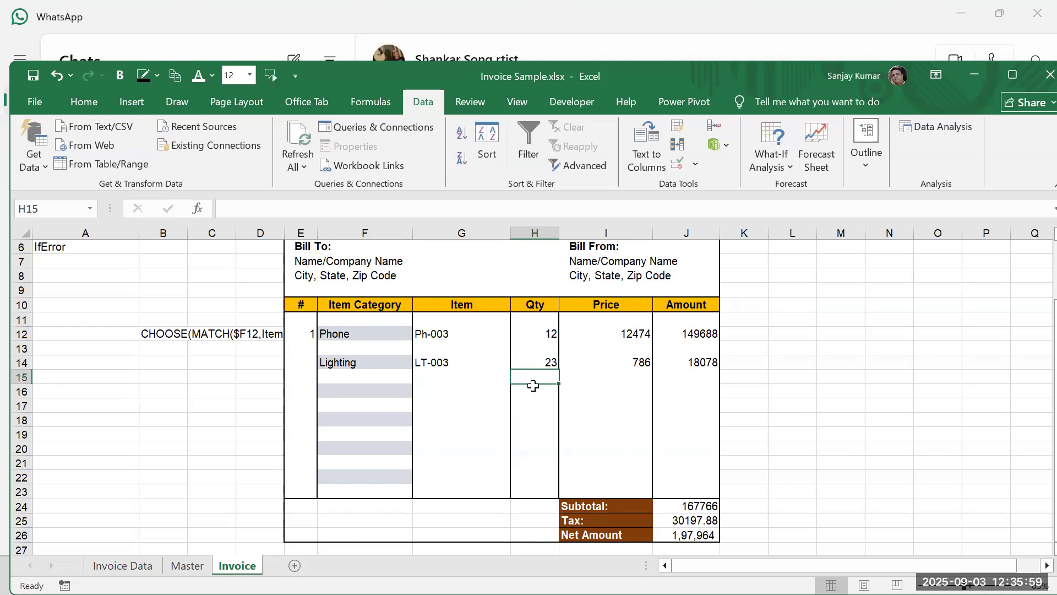
Step: Fill invoice row 16 with the category Fan, the item F-0004 and a quantity of 10
click(366, 391)
click(421, 392)
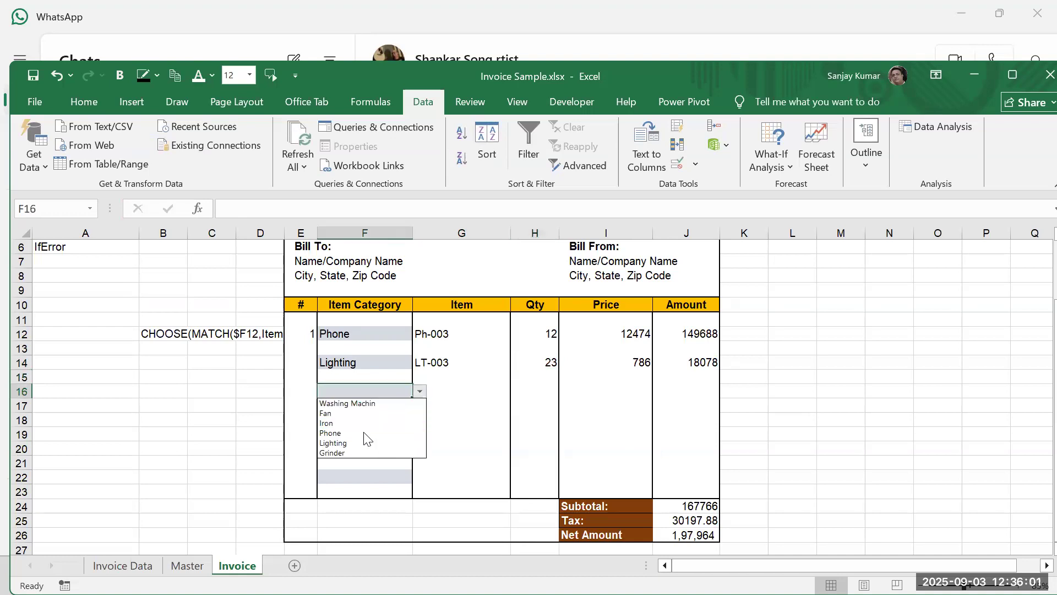
click(347, 413)
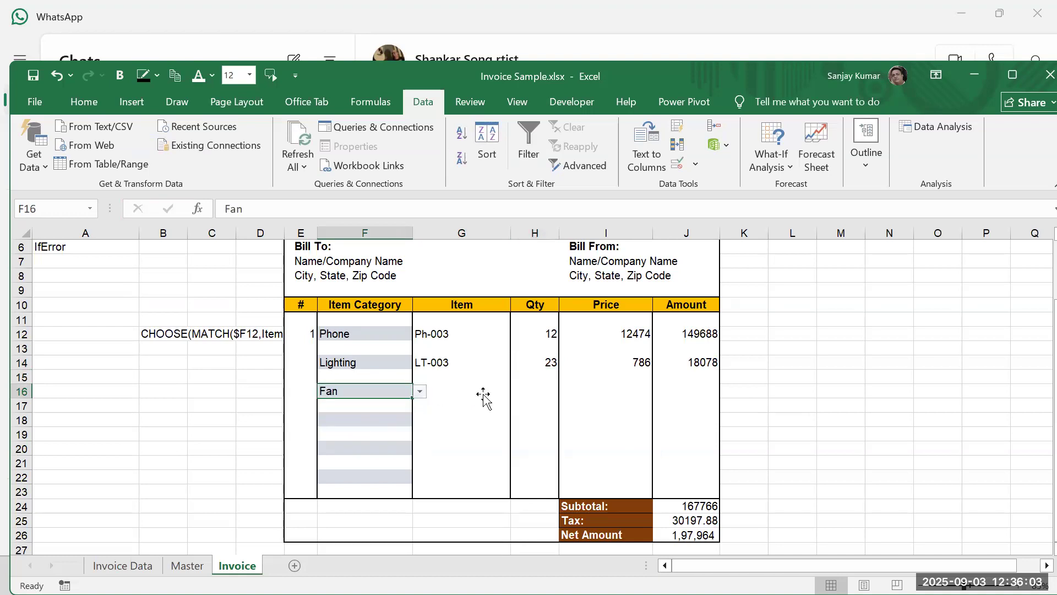
click(482, 394)
click(517, 391)
click(450, 432)
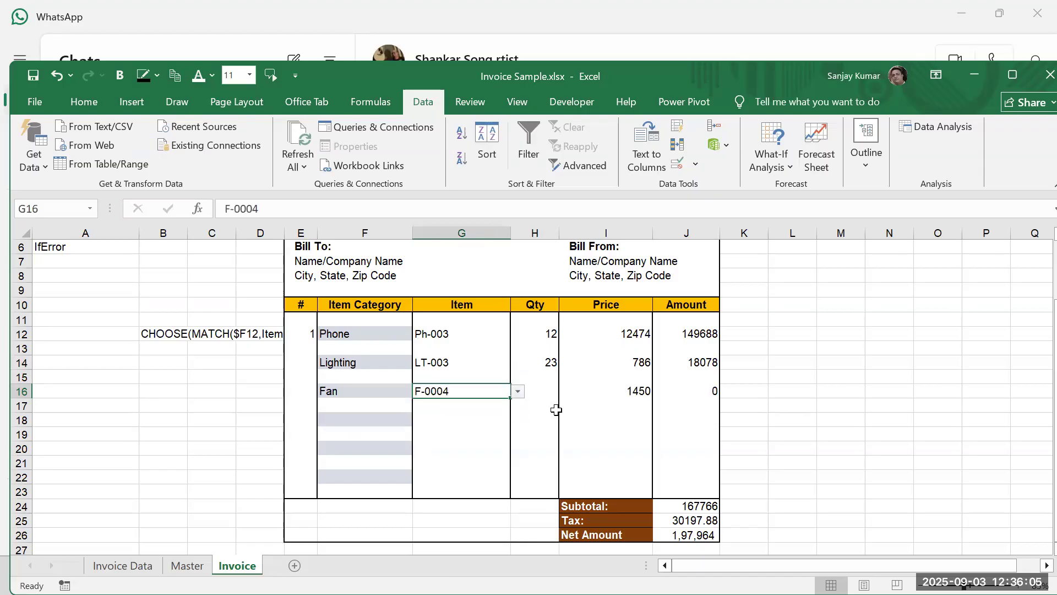
click(550, 395)
text(10)
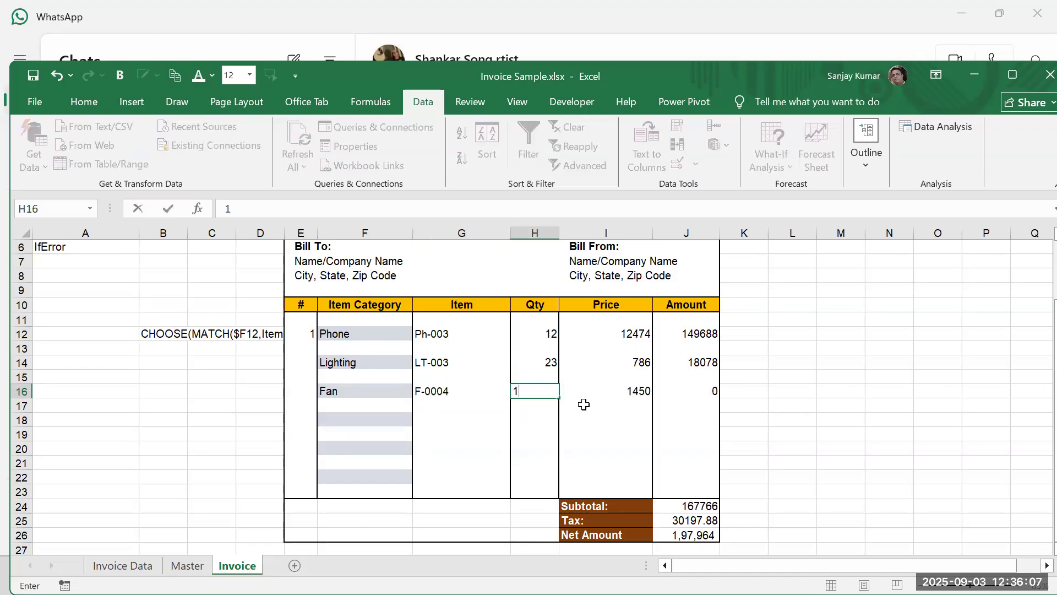
key(Return)
Step: Fill invoice row 18 with the category Grinder, the item GR-0002 and a quantity of 12
click(392, 421)
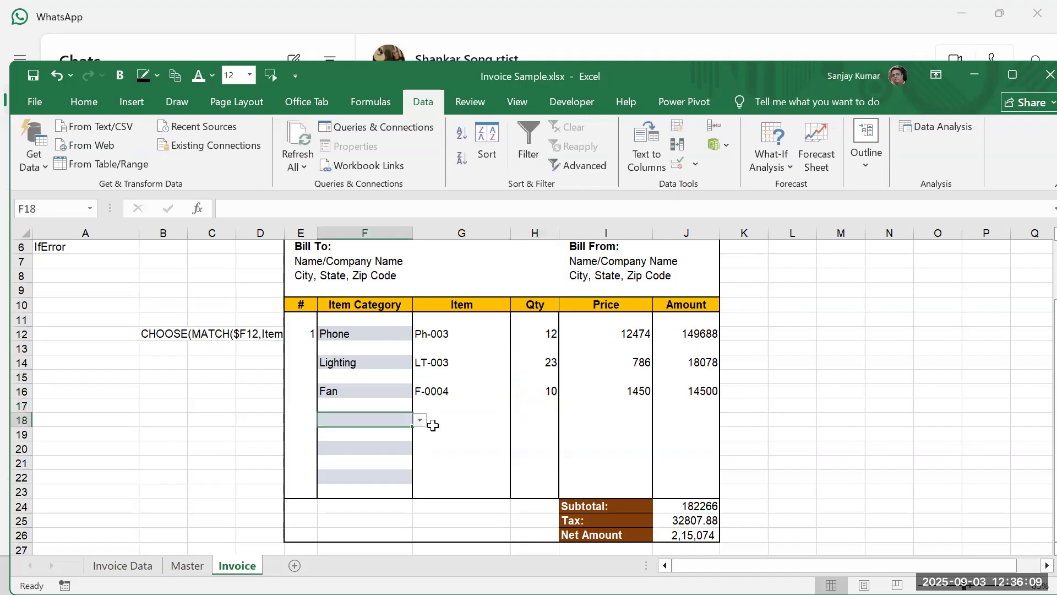
click(419, 420)
click(354, 478)
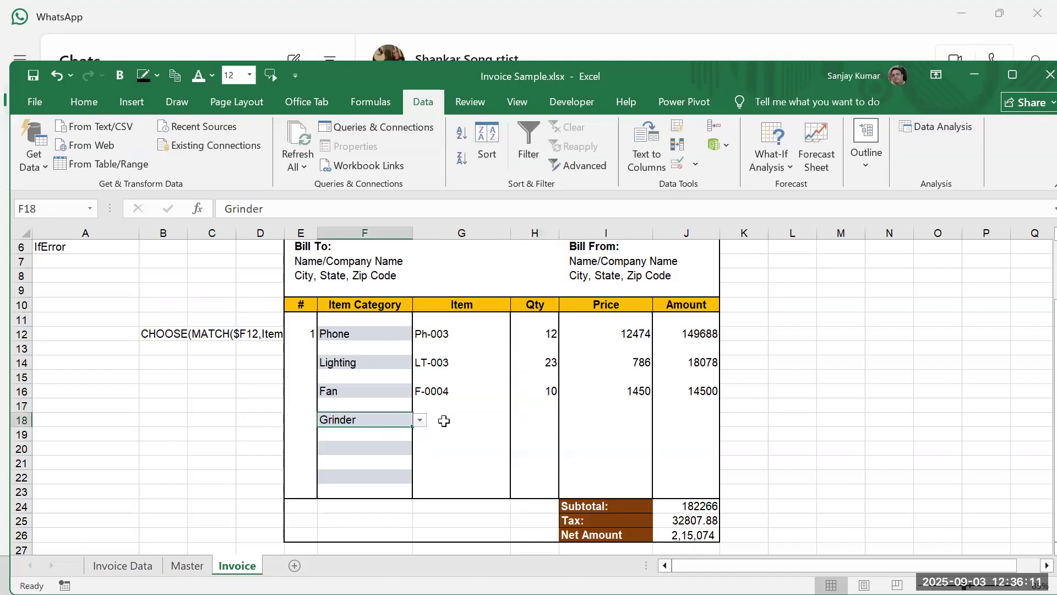
click(448, 418)
click(520, 420)
click(449, 441)
click(542, 418)
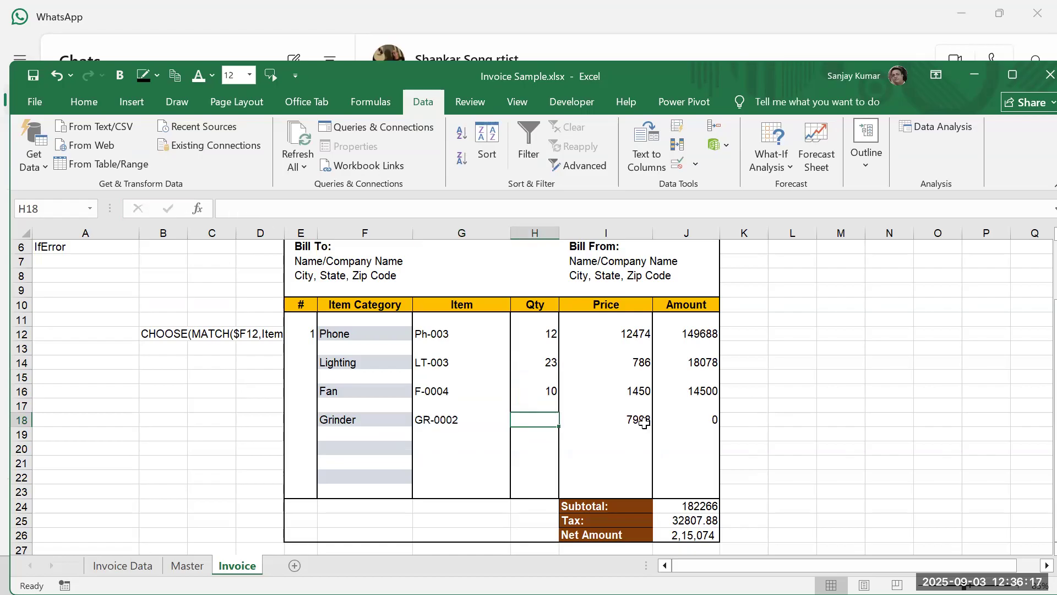
text(12)
key(Return)
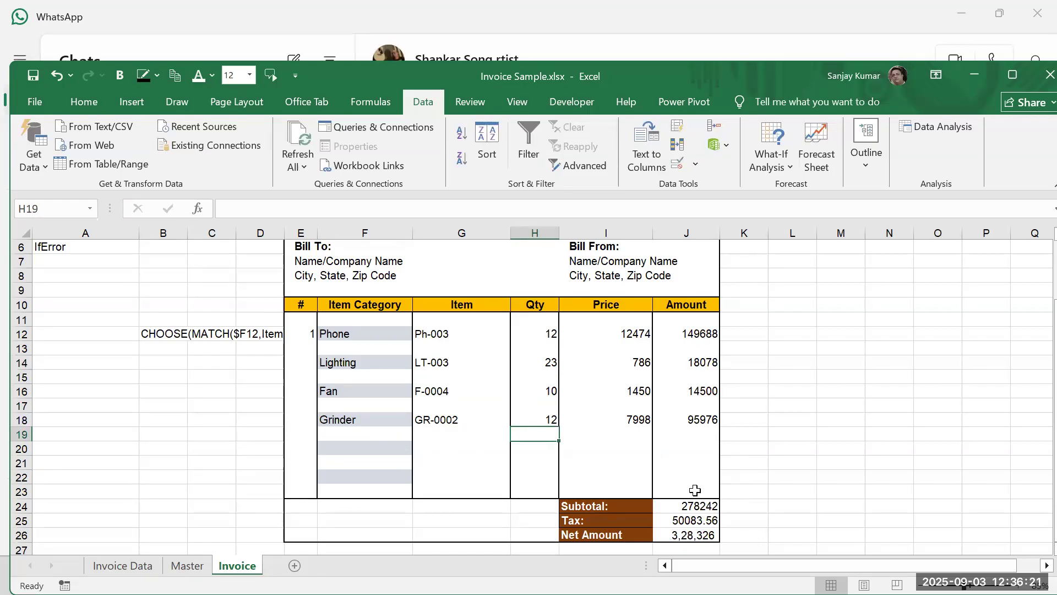
drag(350, 362, 341, 422)
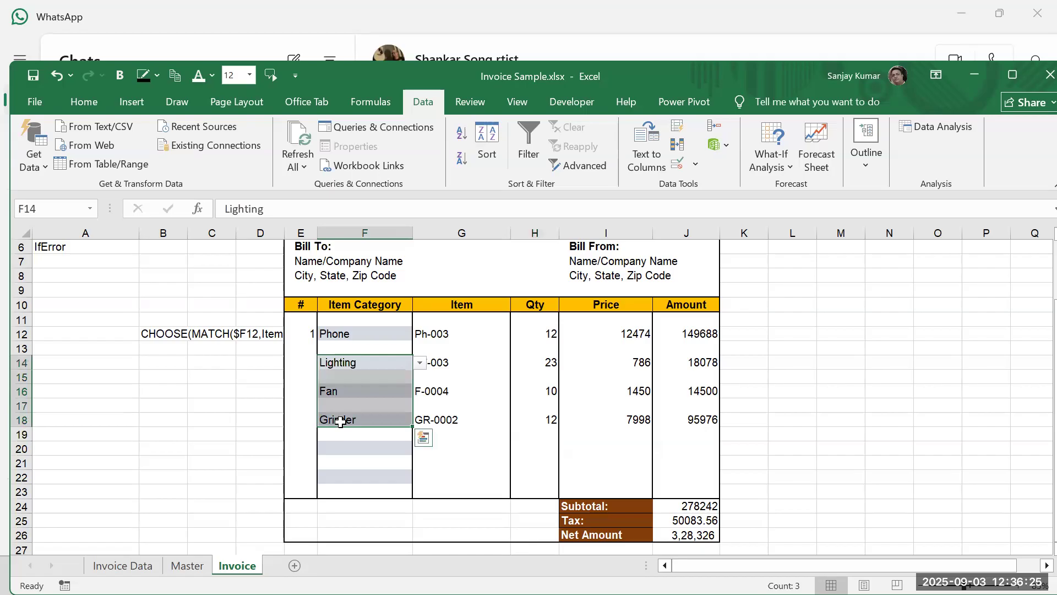
key(Delete)
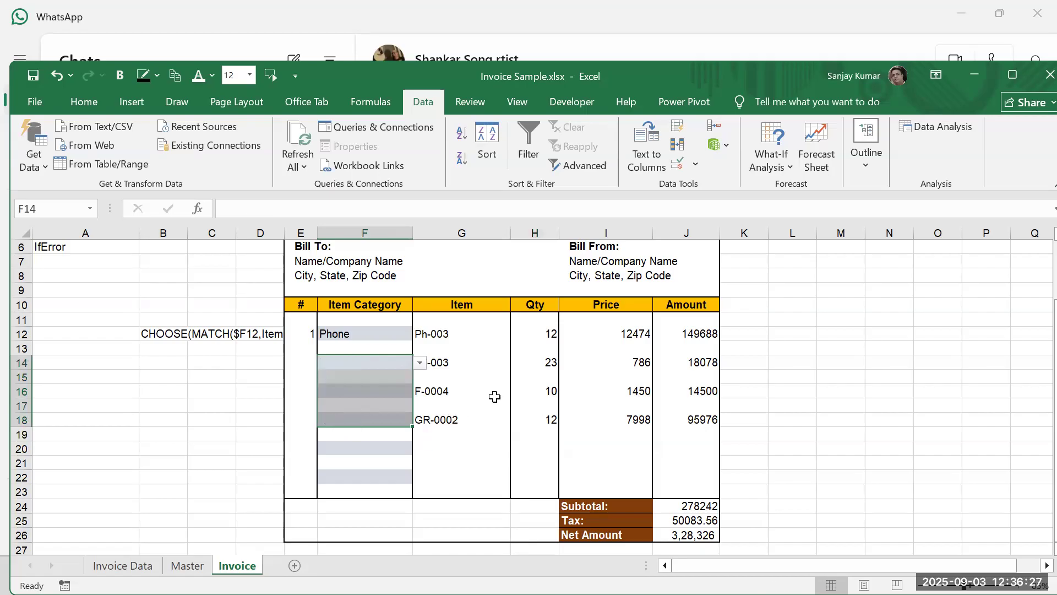
key(ctrl+z)
Step: Clear the category, item and quantity entries in F14:H18, keeping the price and amount formulas
click(441, 368)
key(Left)
drag(433, 376, 442, 417)
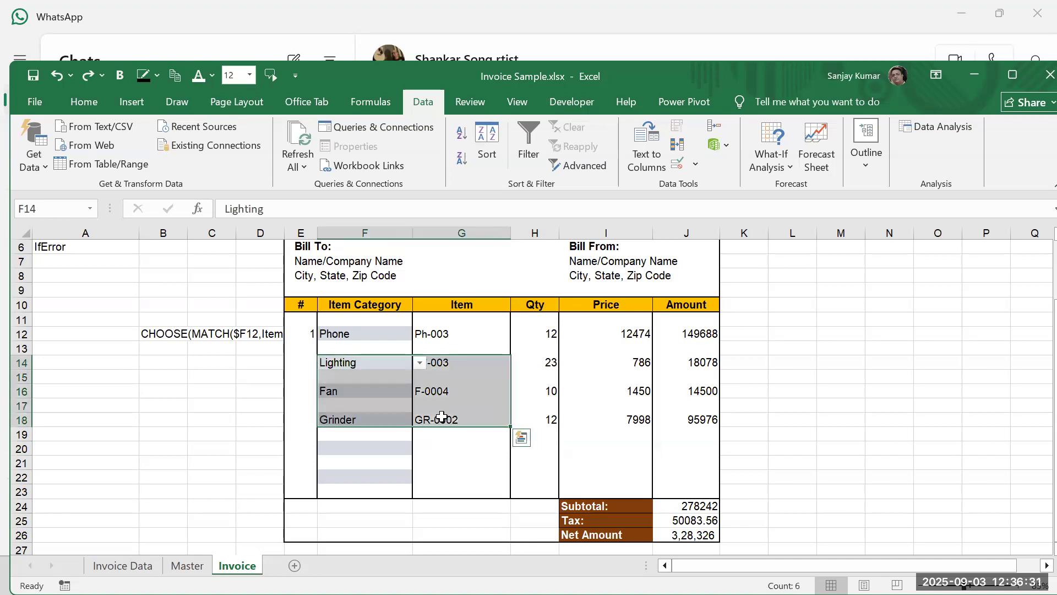
key(Delete)
drag(547, 365, 538, 418)
key(Delete)
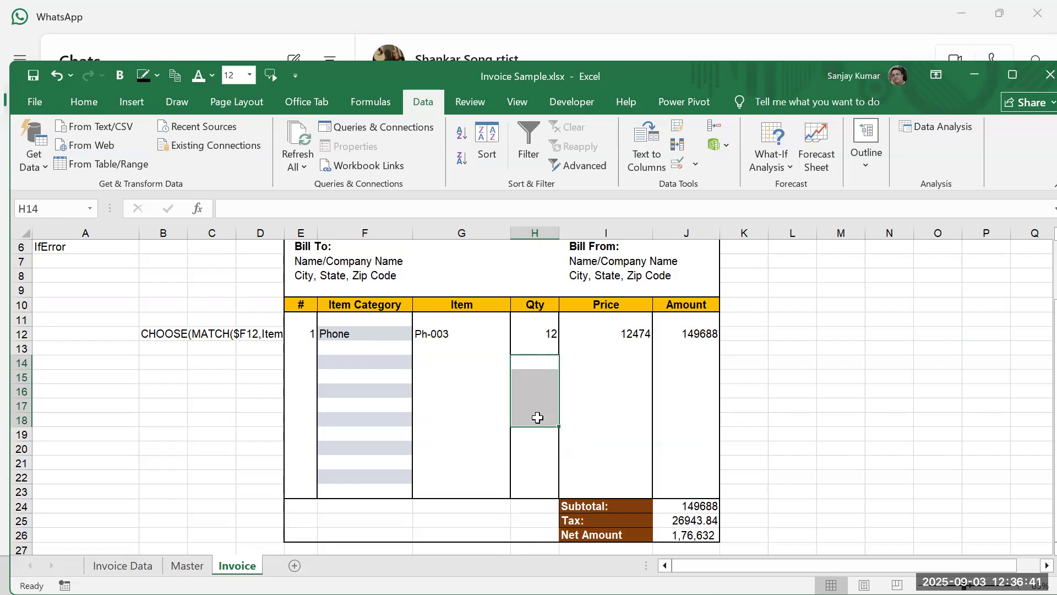
Step: Choose Iron as the item category in F14
click(384, 362)
click(415, 367)
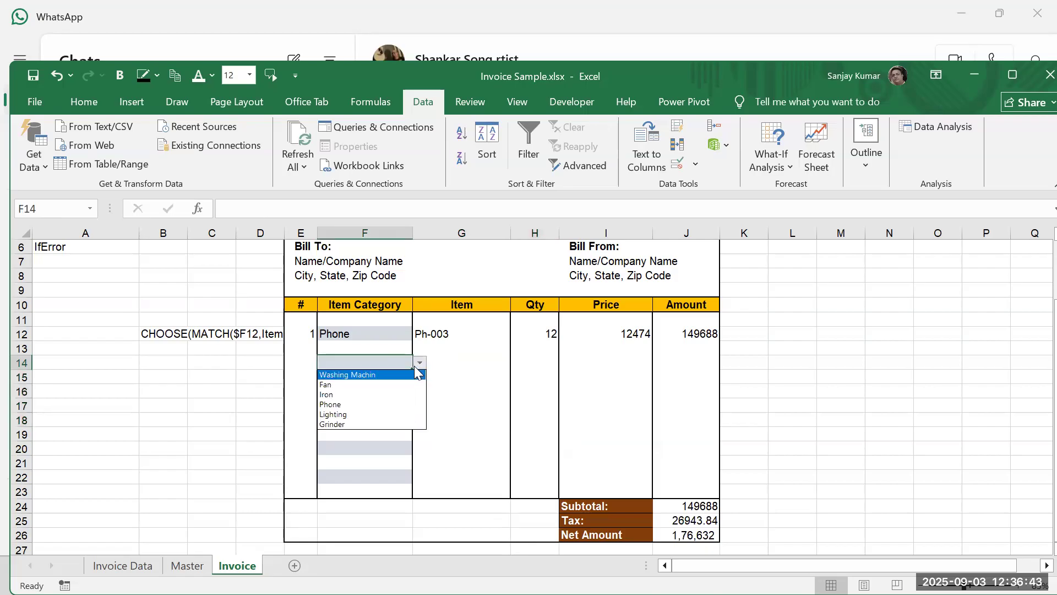
click(374, 390)
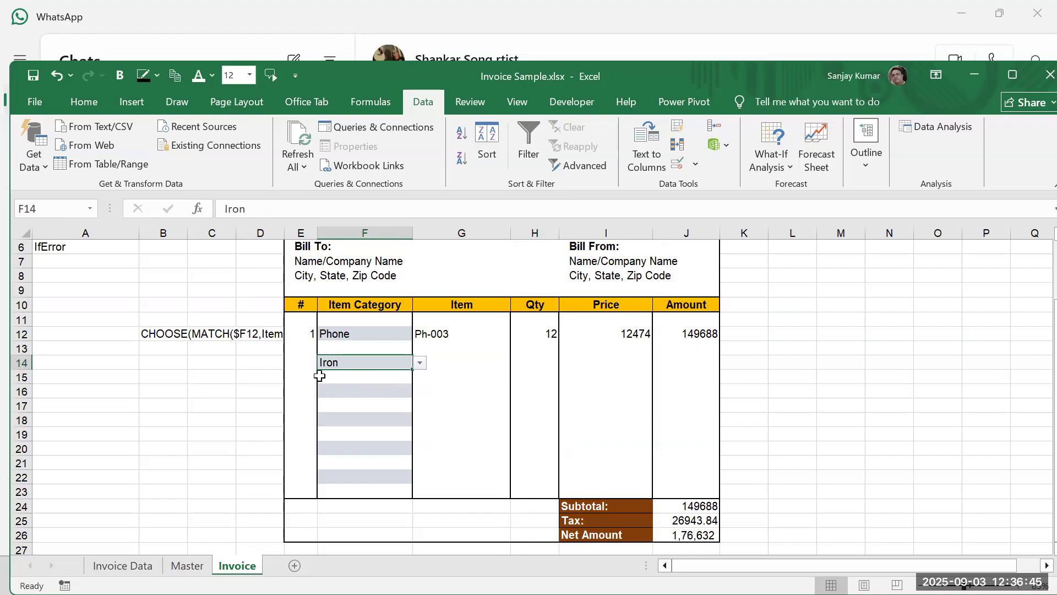
click(299, 367)
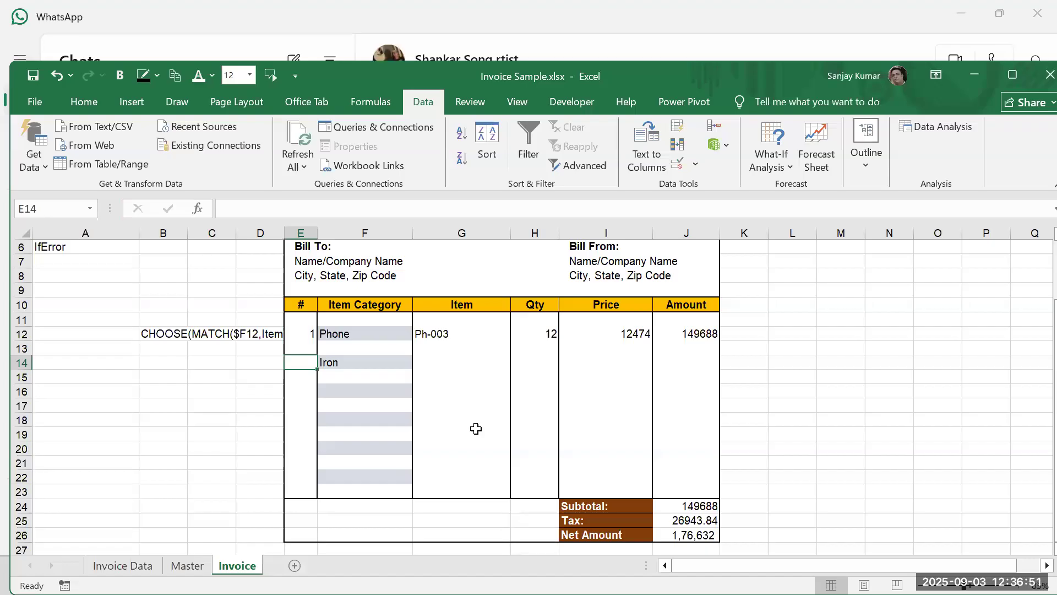
scroll(474, 427, up, 2)
scroll(474, 428, down, 1)
click(310, 367)
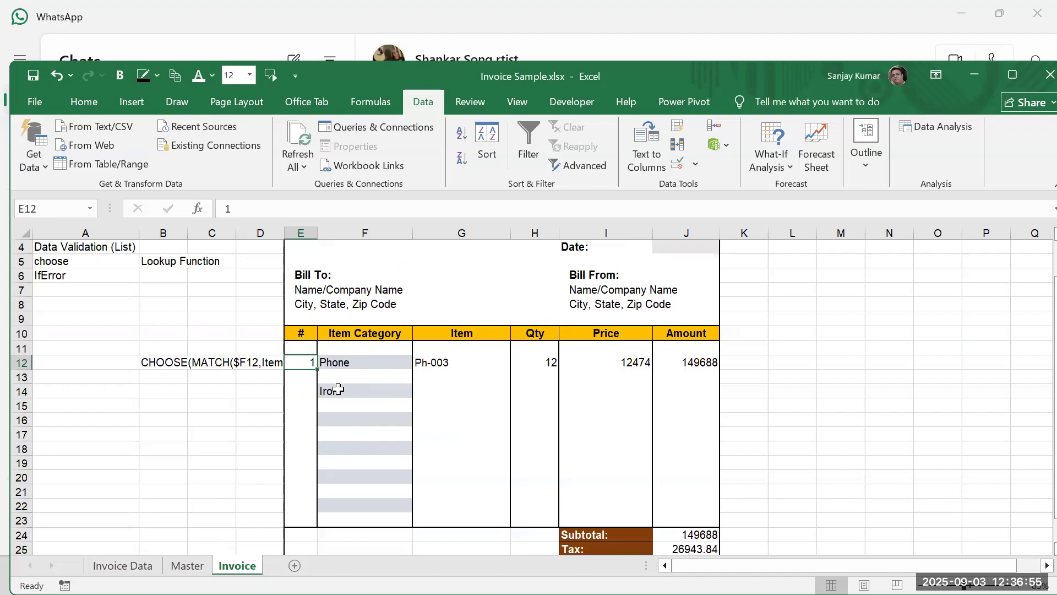
click(308, 394)
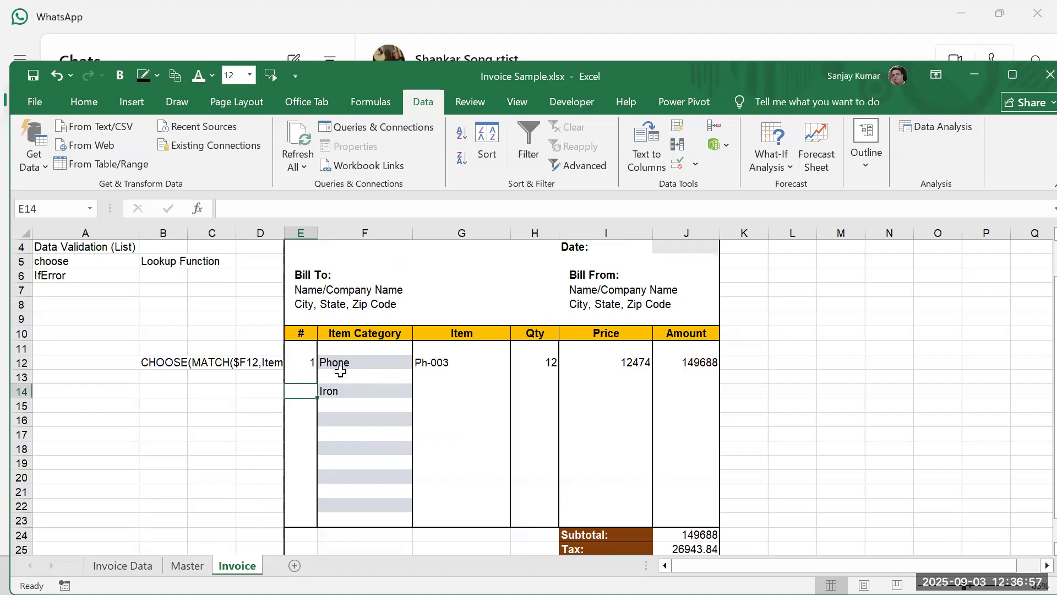
Step: Enter the formula =IF(F12="Phone","Yes","No") in the serial number cell E12
click(304, 364)
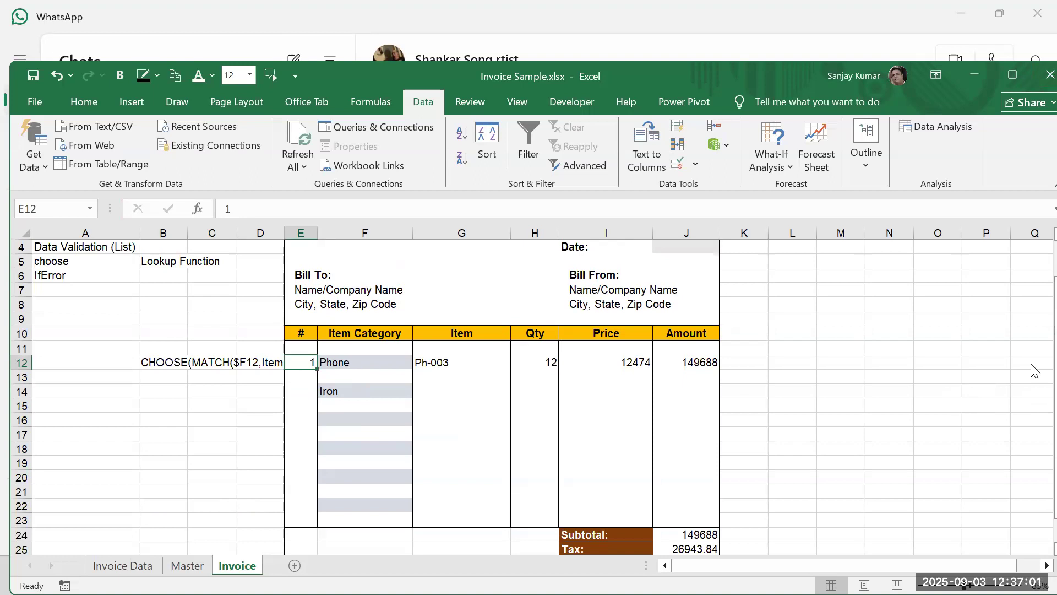
text(=)
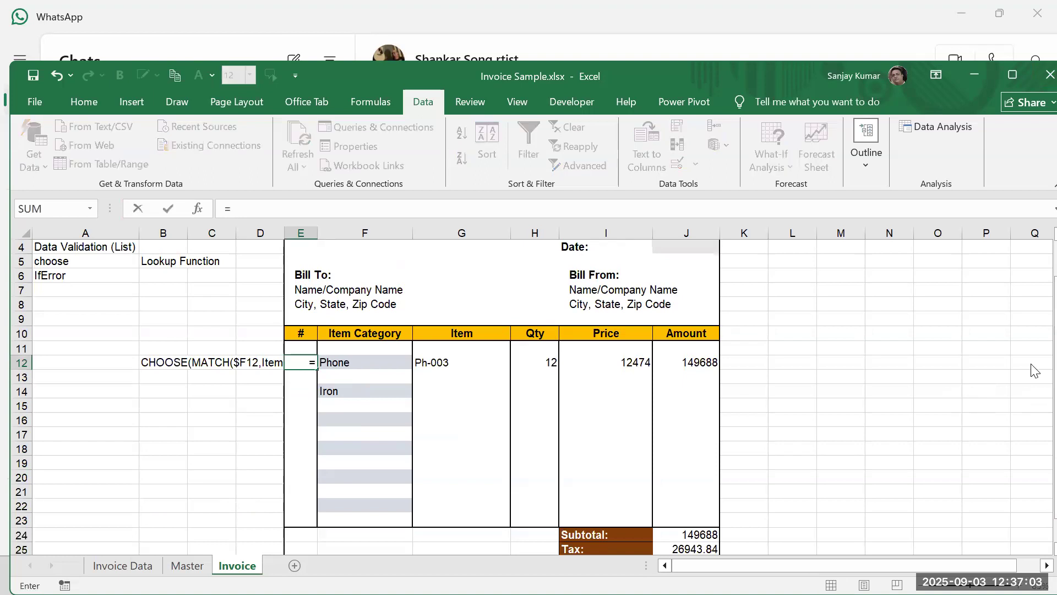
text(if)
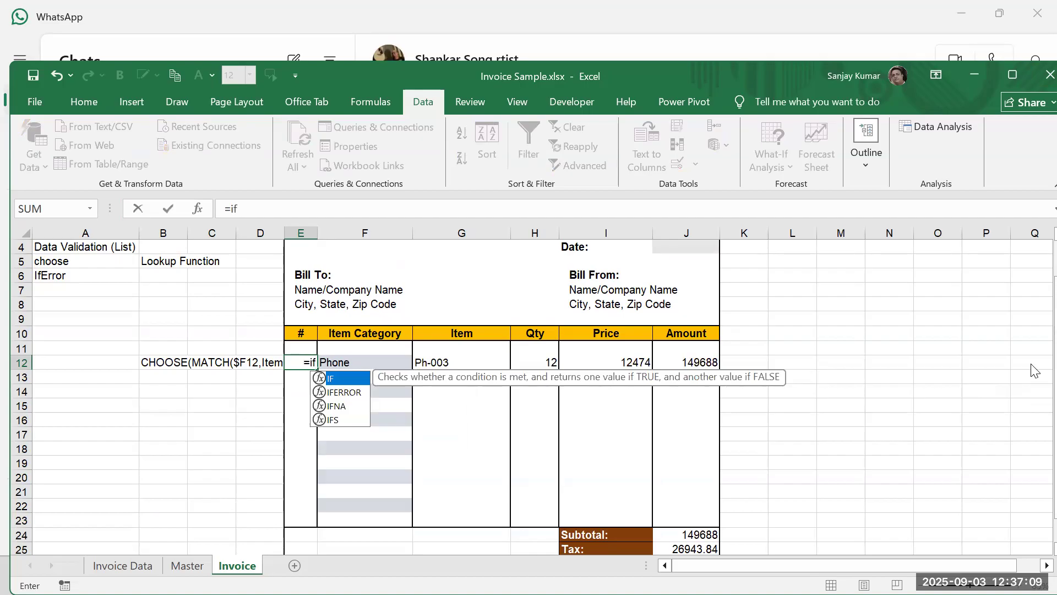
text(()
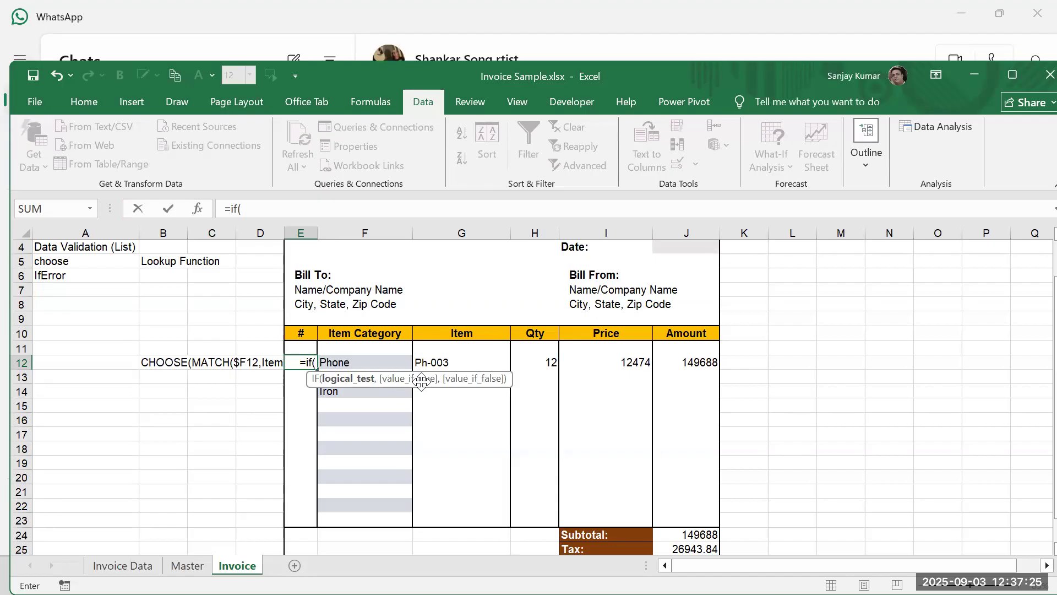
click(377, 364)
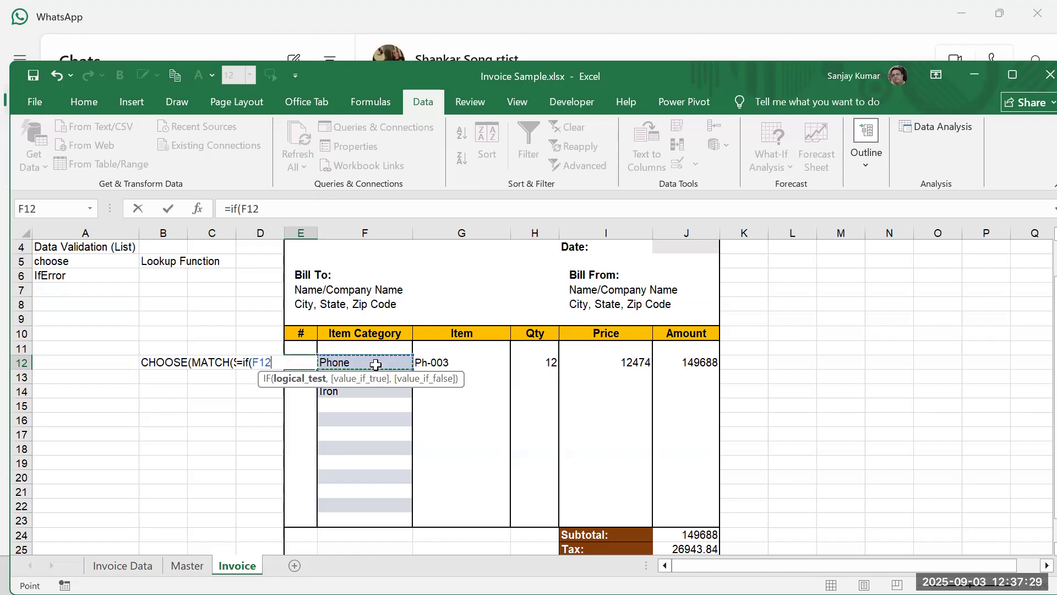
text(="Phone)
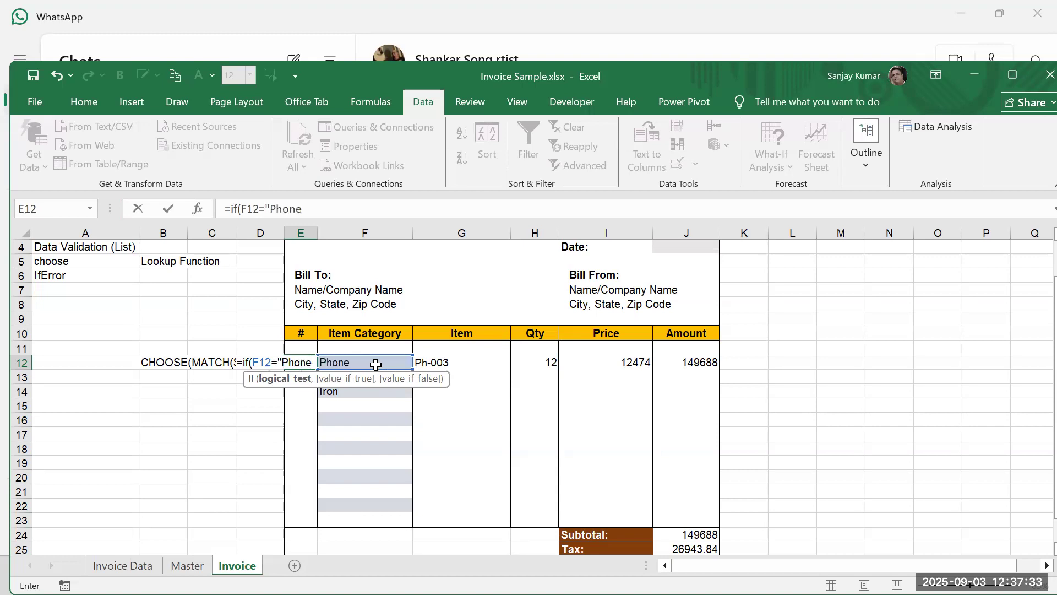
text(")
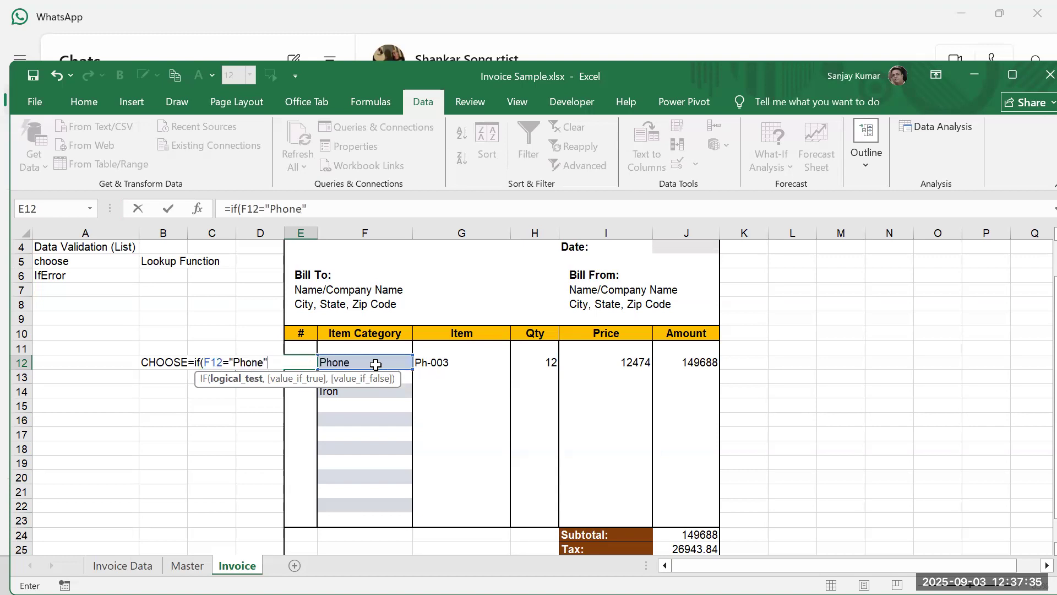
text(,"Ye)
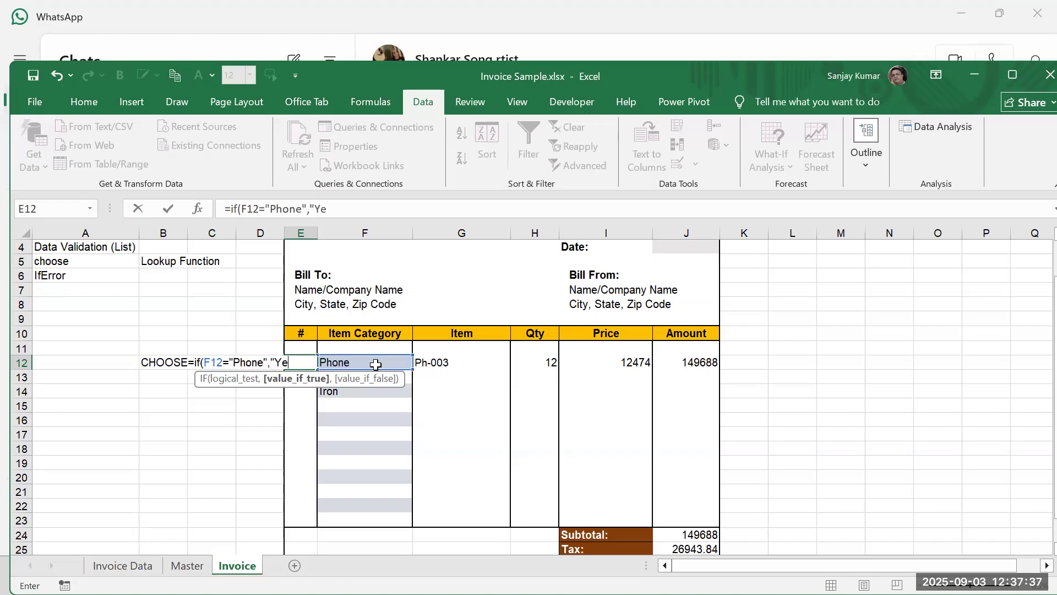
text(s",")
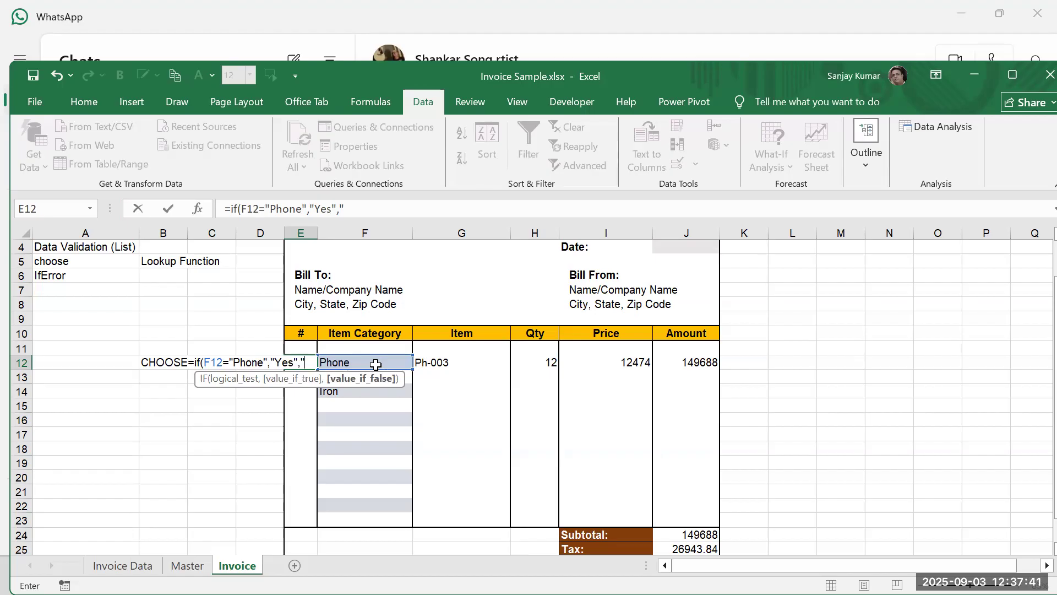
text(No)
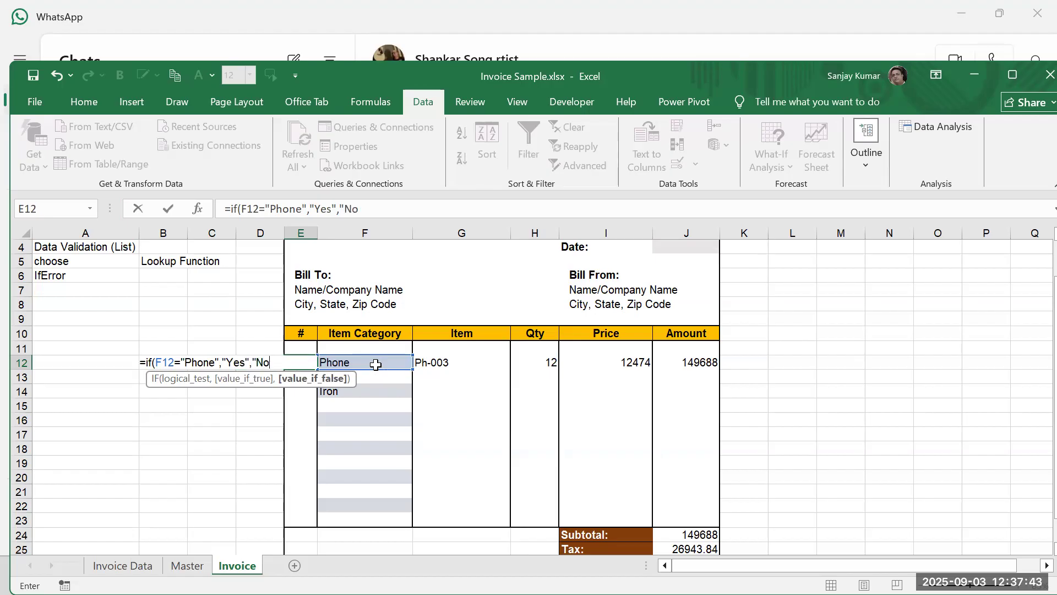
text("))
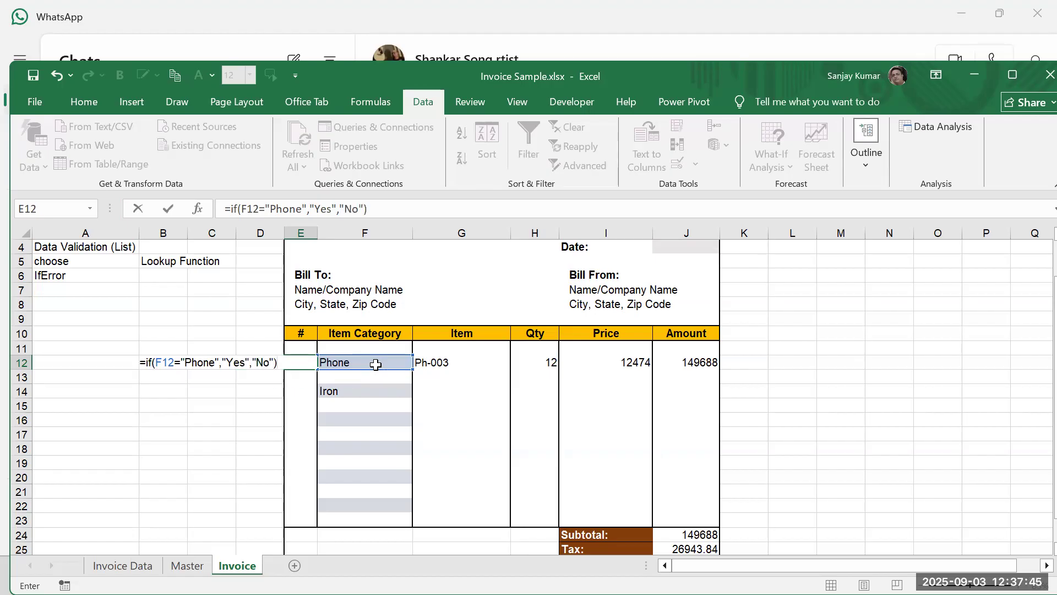
key(Return)
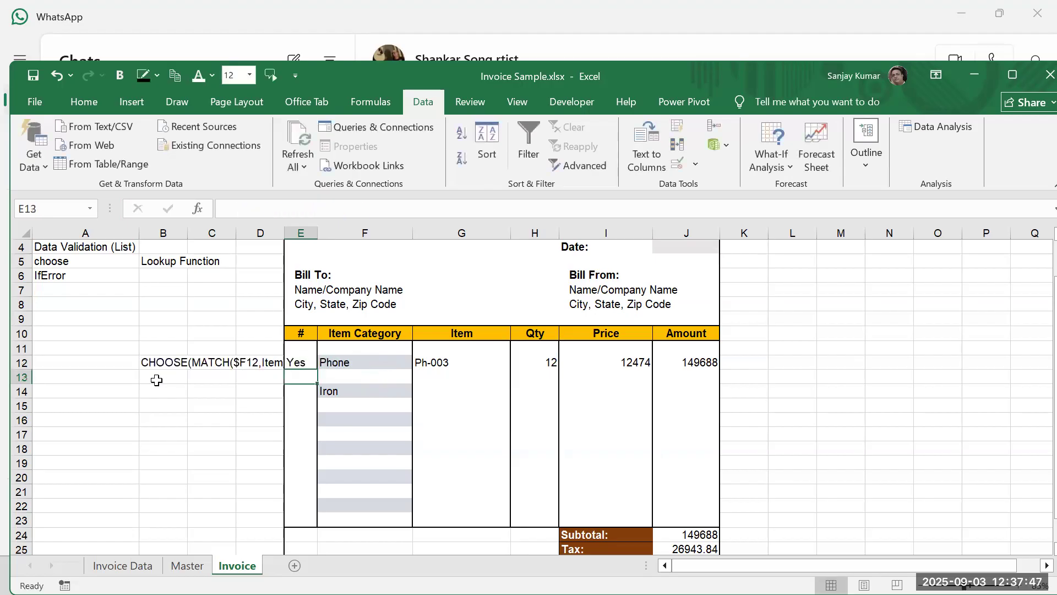
Step: Move the CHOOSE/MATCH formula note from B12 to P8, outside the invoice area
click(172, 364)
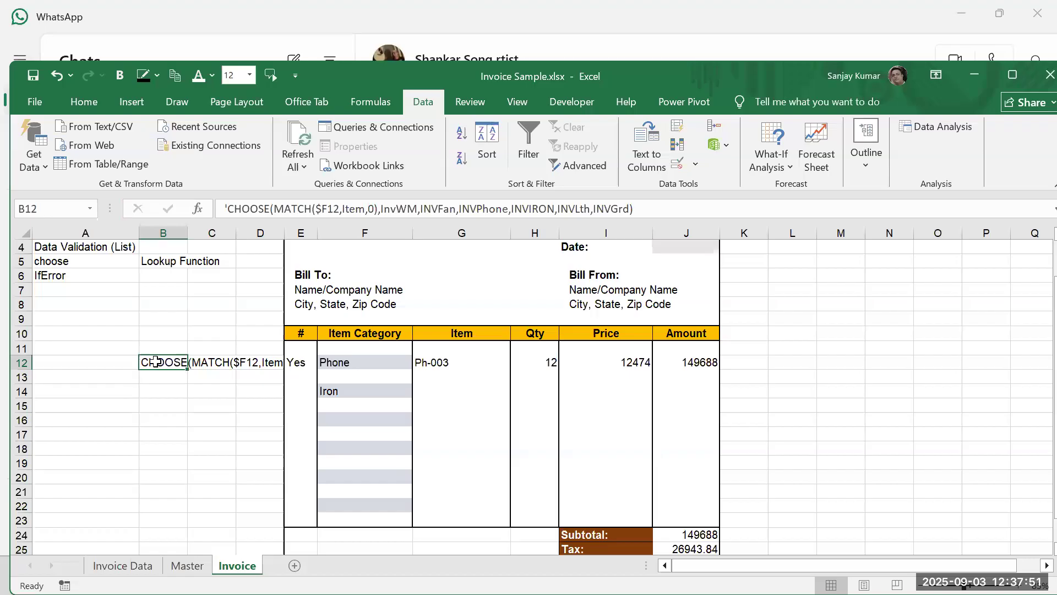
drag(158, 364, 986, 304)
Step: Test the IF formula in E12 by switching the F12 category to Fan and back to Phone
click(313, 362)
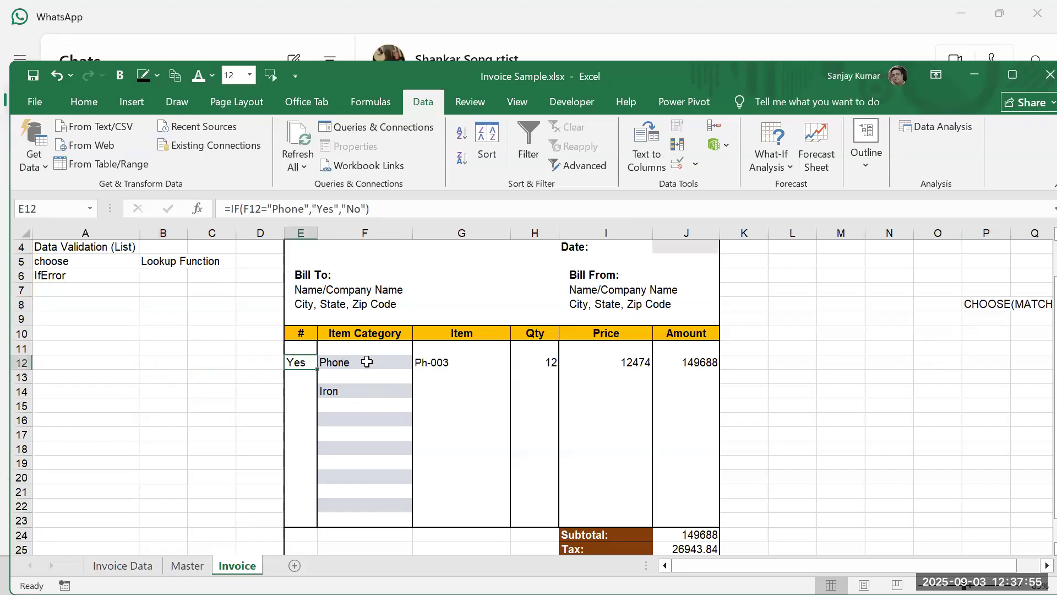
click(366, 362)
click(420, 364)
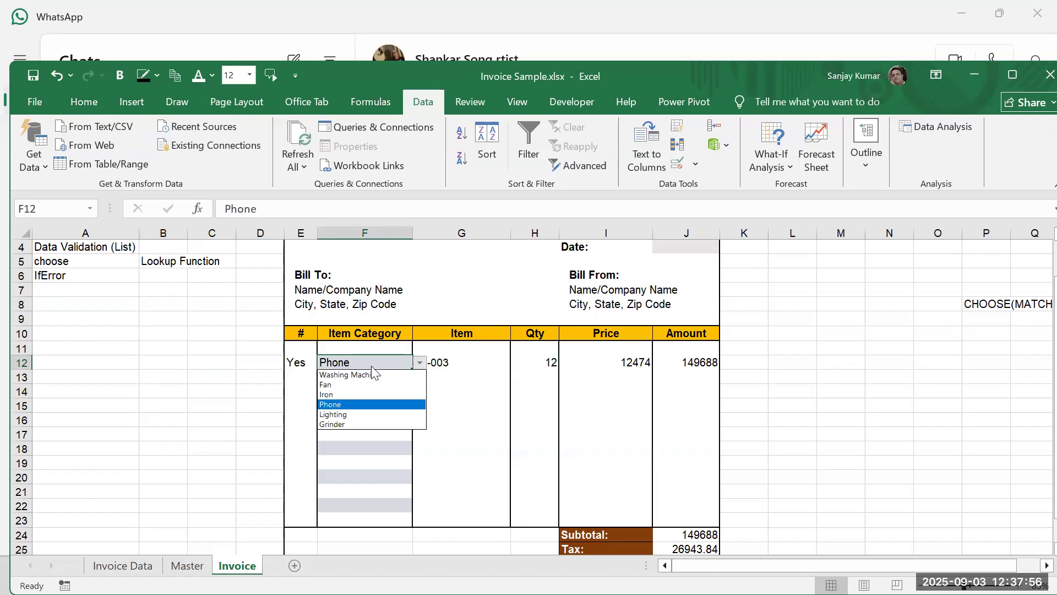
click(346, 385)
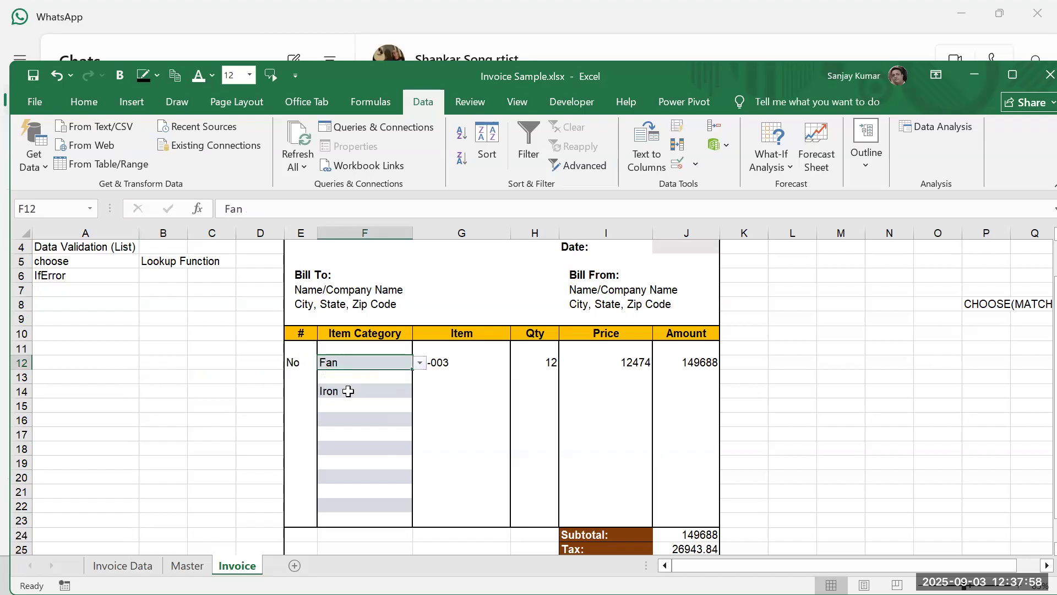
click(420, 363)
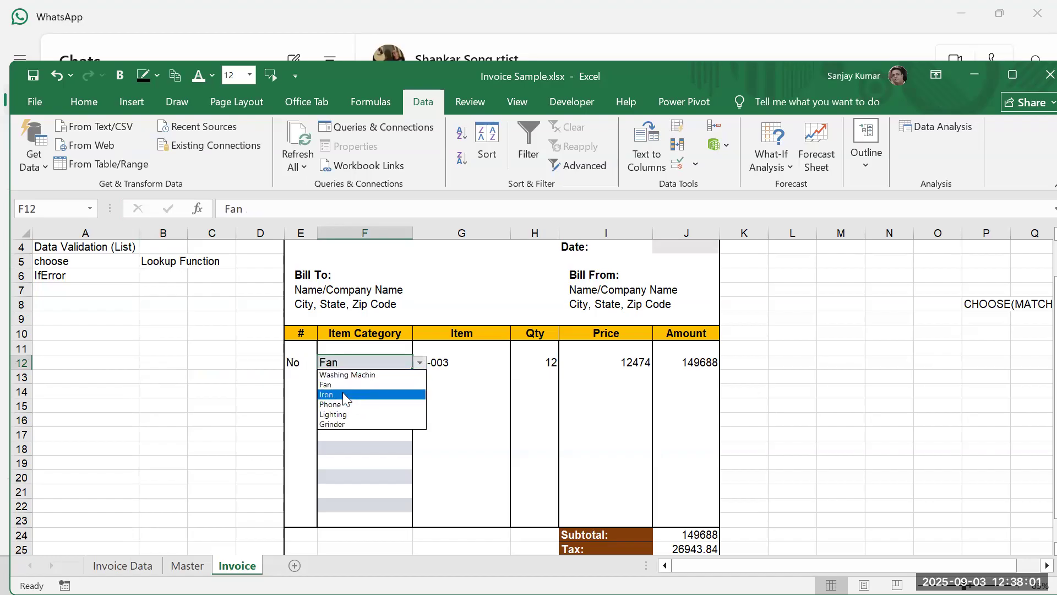
click(338, 406)
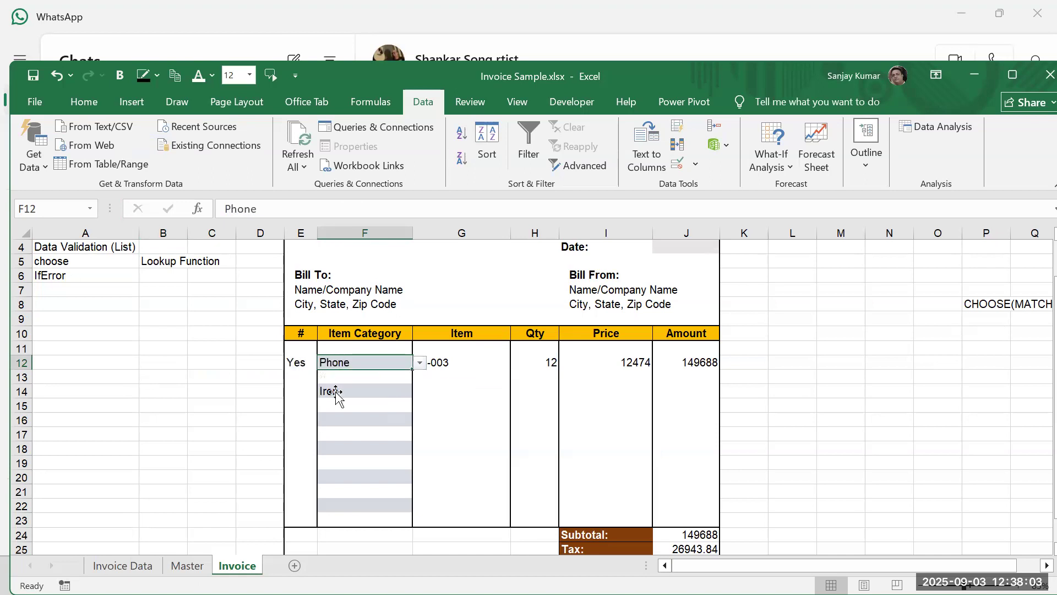
Step: Examine the logical test, value-if-true and value-if-false arguments of the IF formula in E12, leaving it unedited
double_click(301, 360)
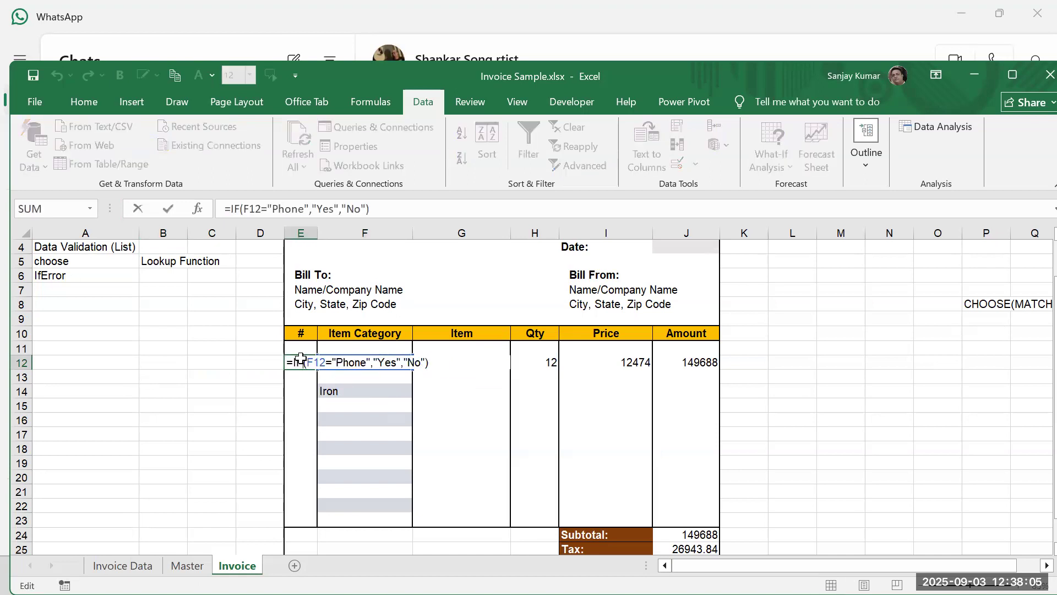
click(335, 379)
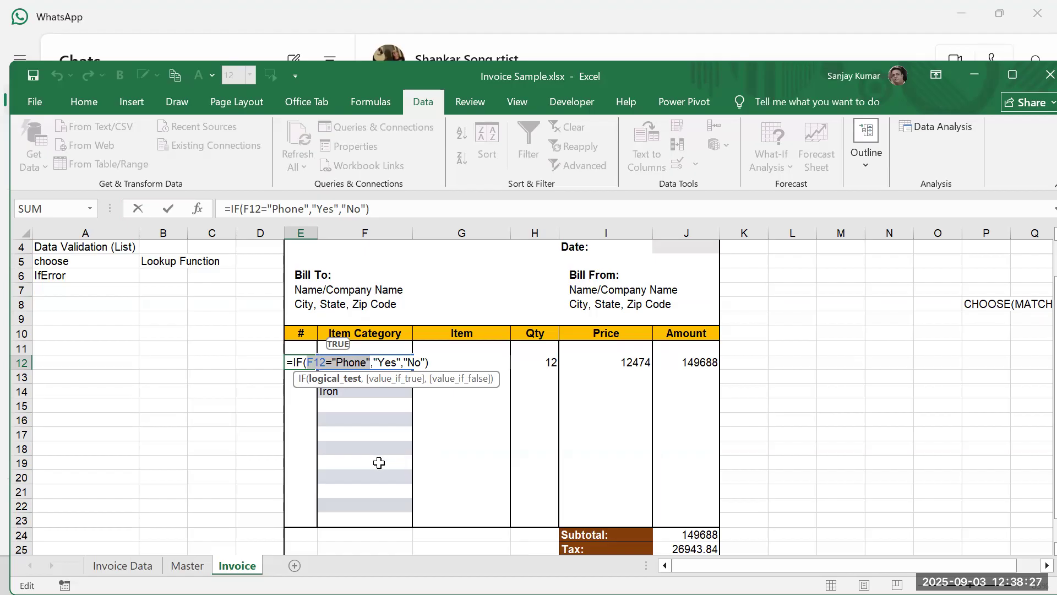
click(388, 380)
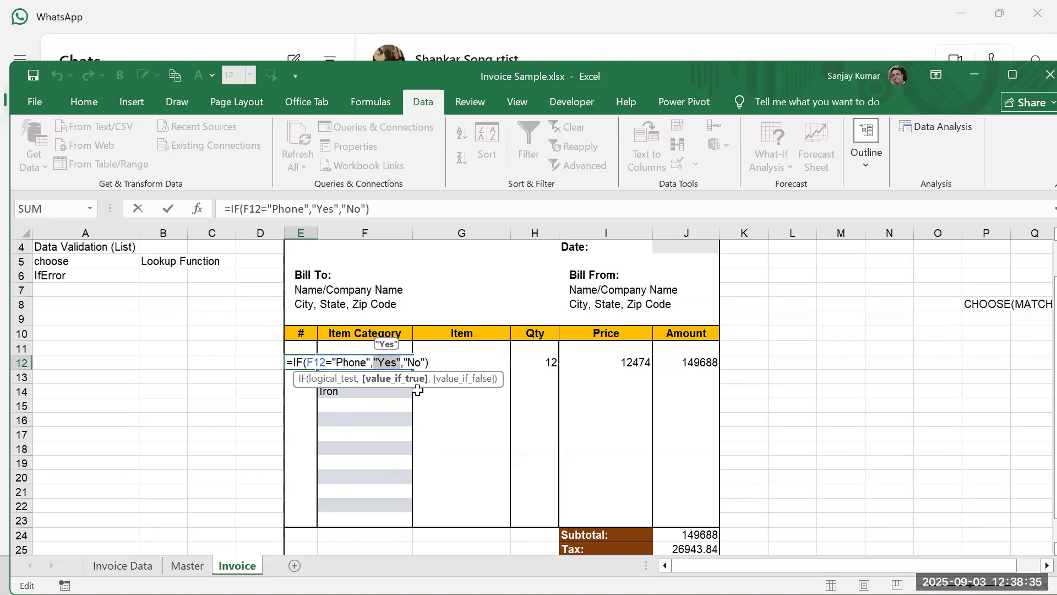
click(463, 380)
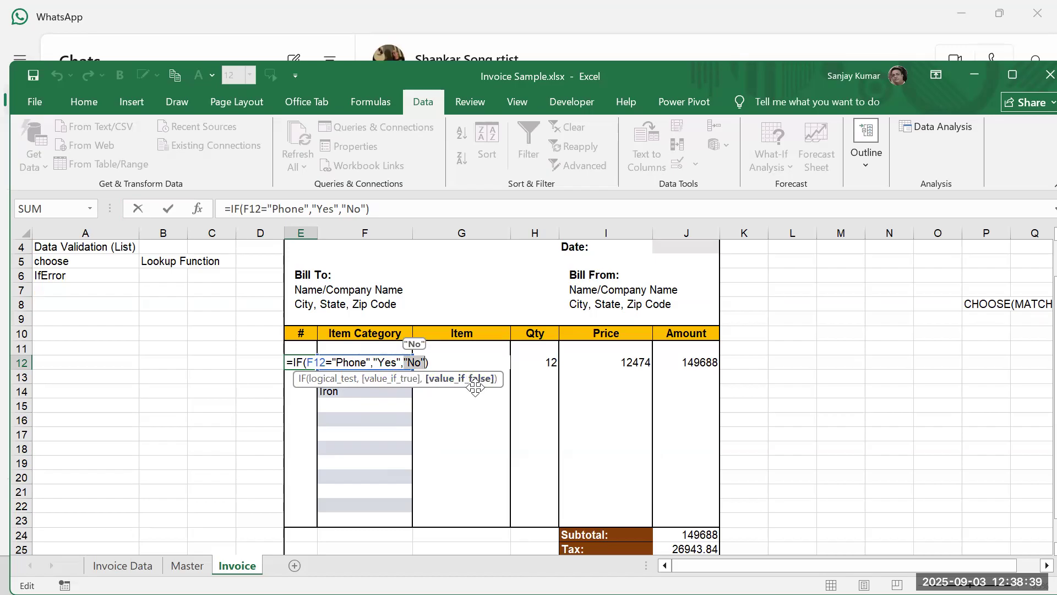
key(Escape)
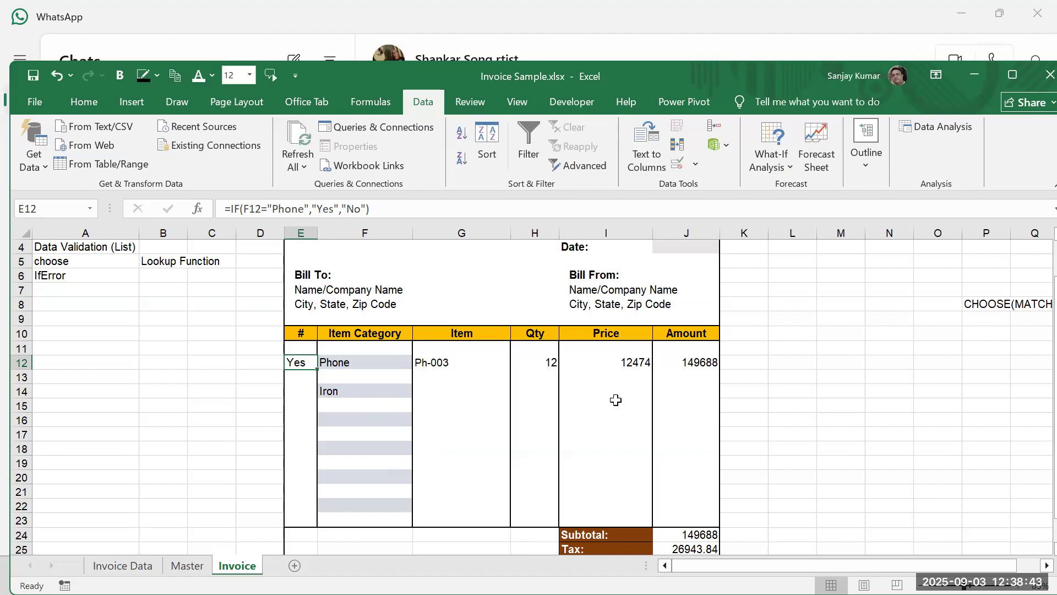
Step: Replace the formula in E12 with =MAX(E$11:E11)+1, locking the row of the range's first cell
text(=)
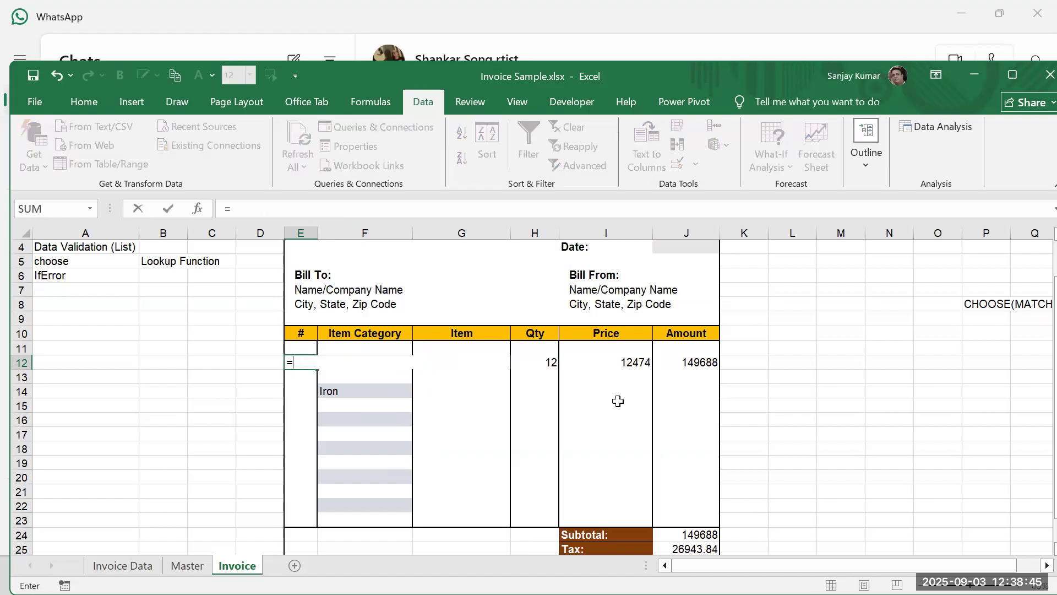
text(max)
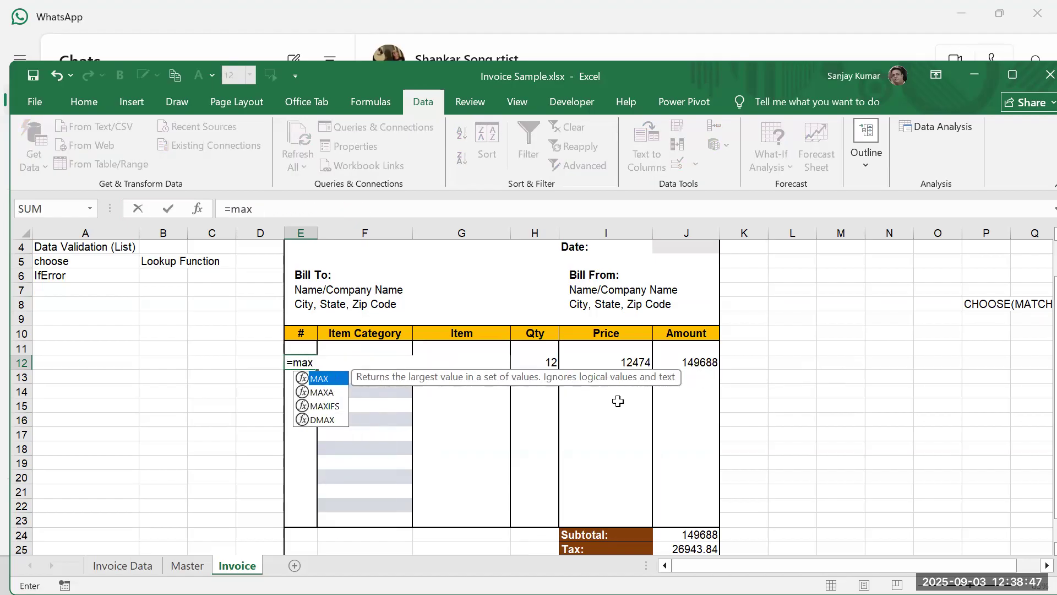
text(()
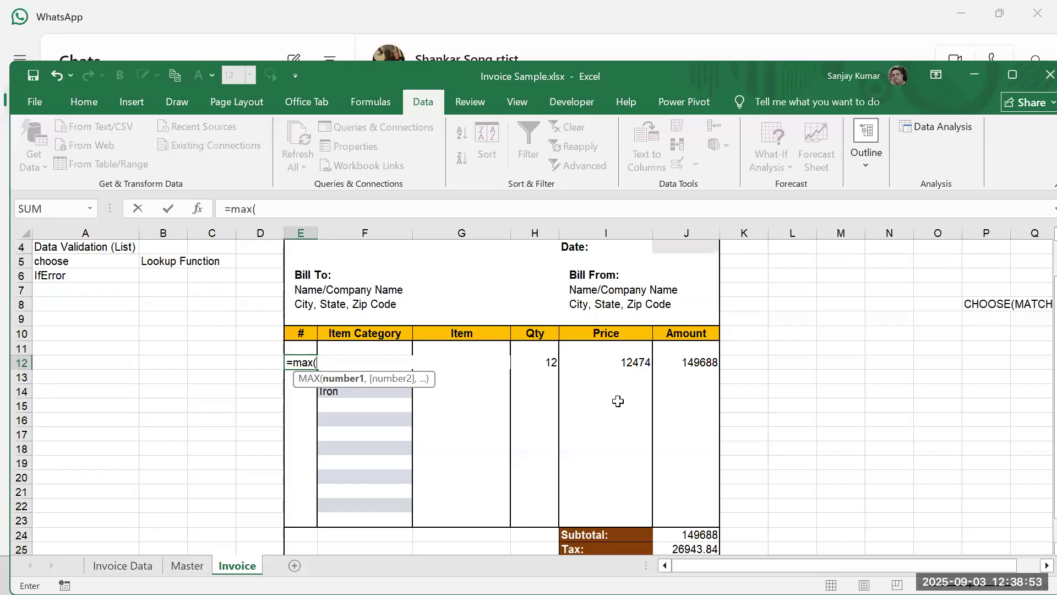
key(Up)
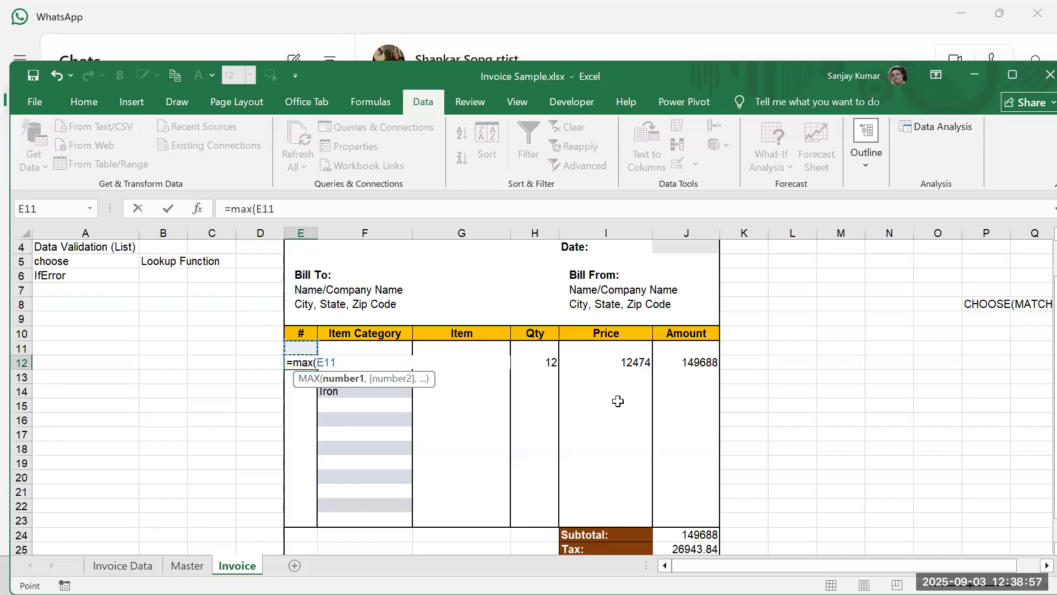
key(F8)
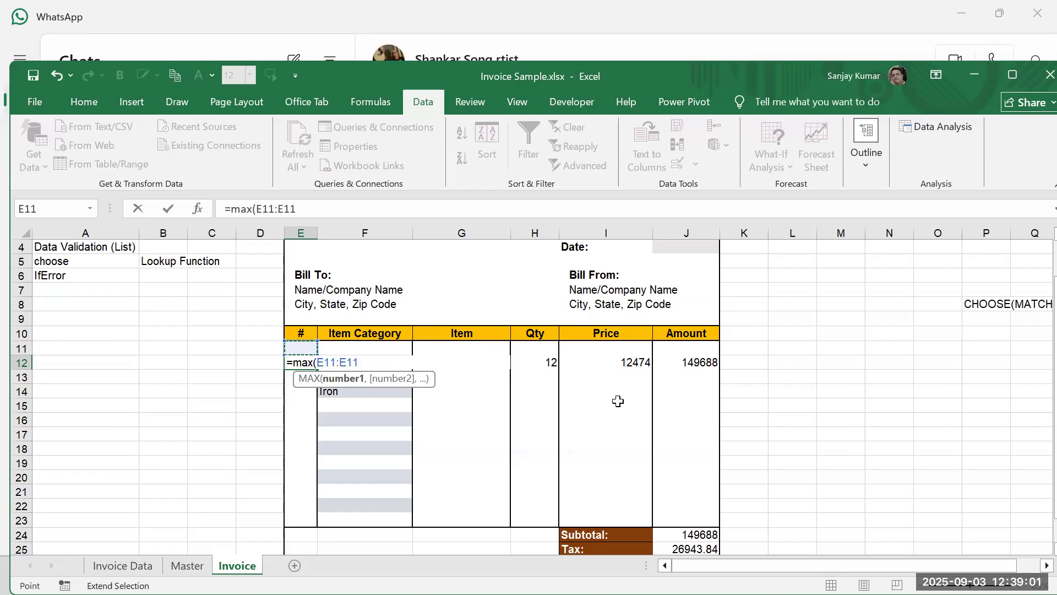
text())
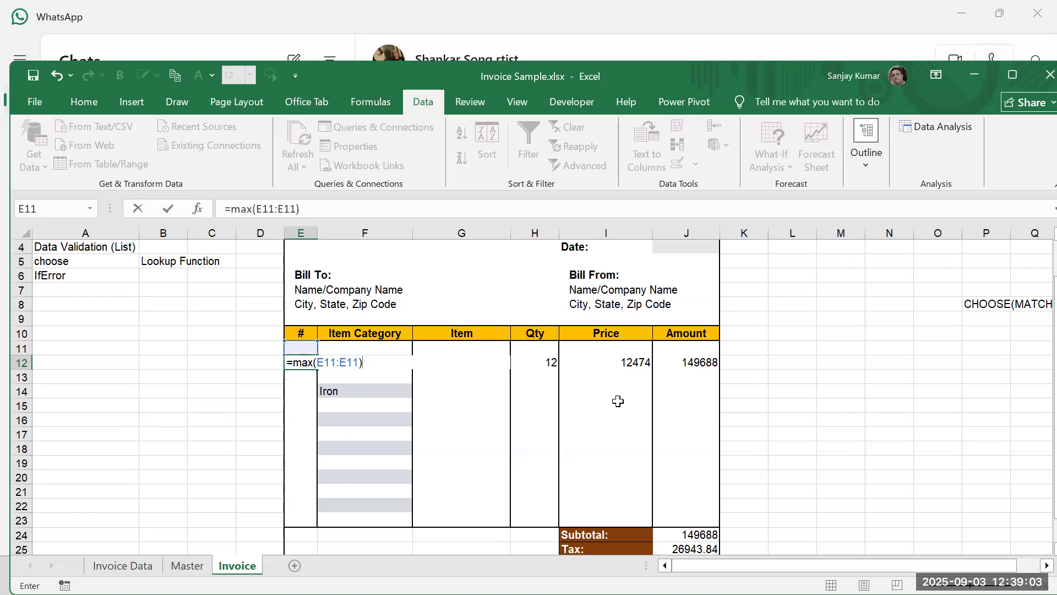
text(+1)
click(324, 359)
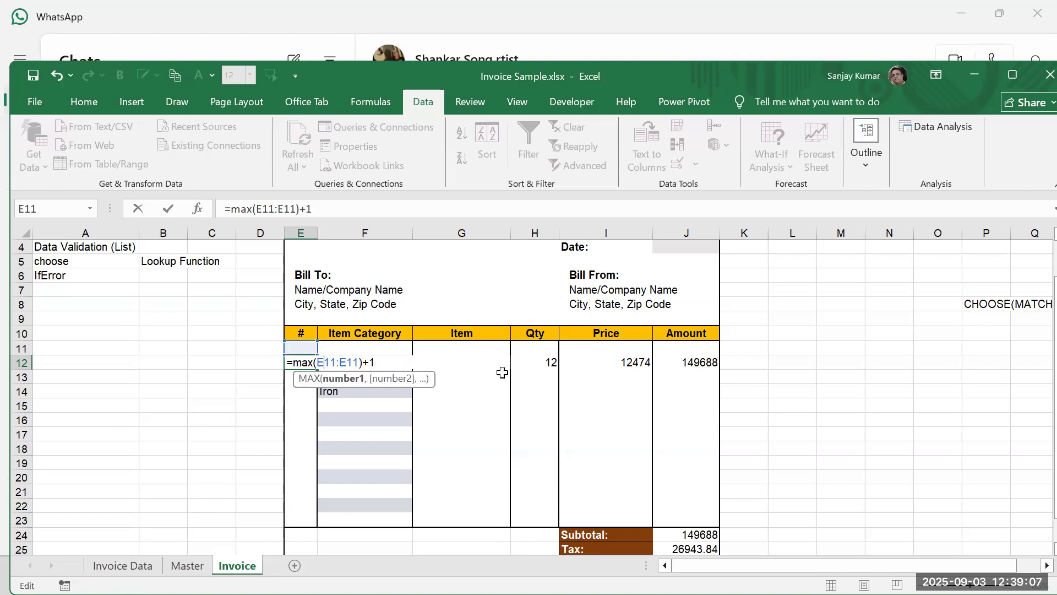
text($)
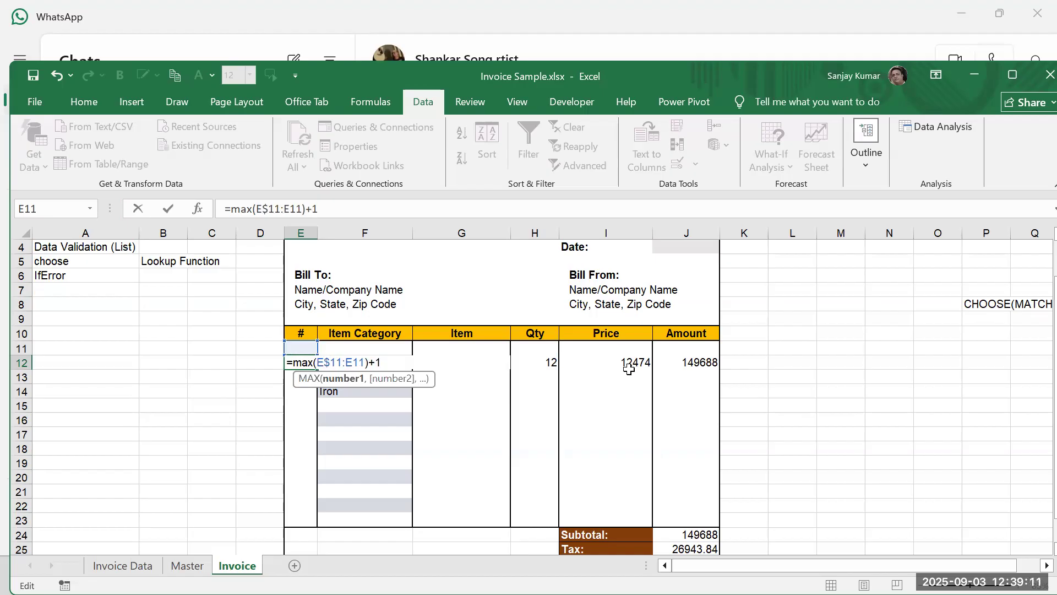
key(ctrl+Return)
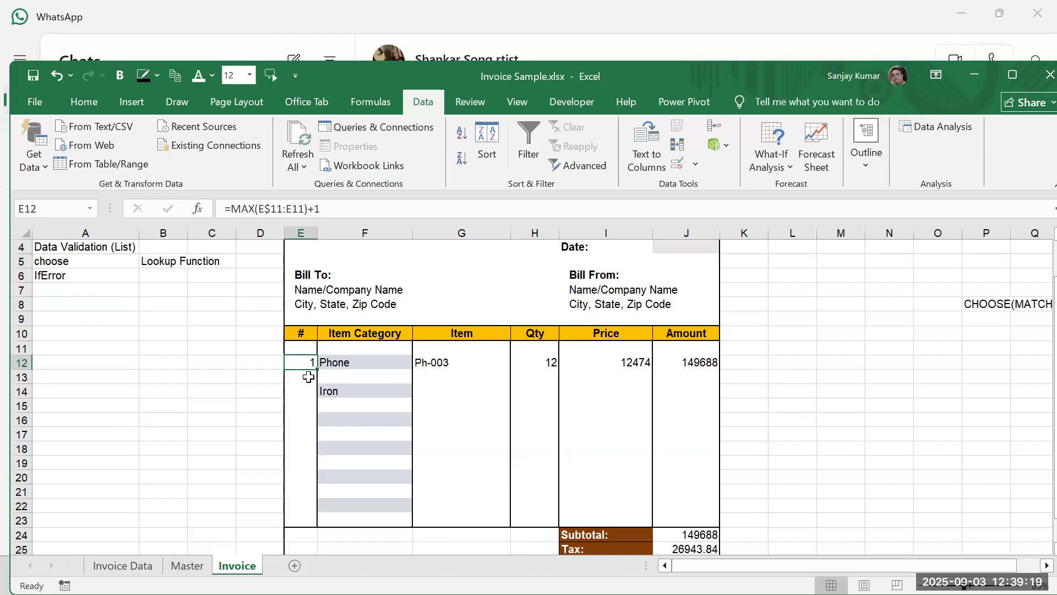
Step: Copy the MAX serial number formula from E12 into E14
key(ctrl+c)
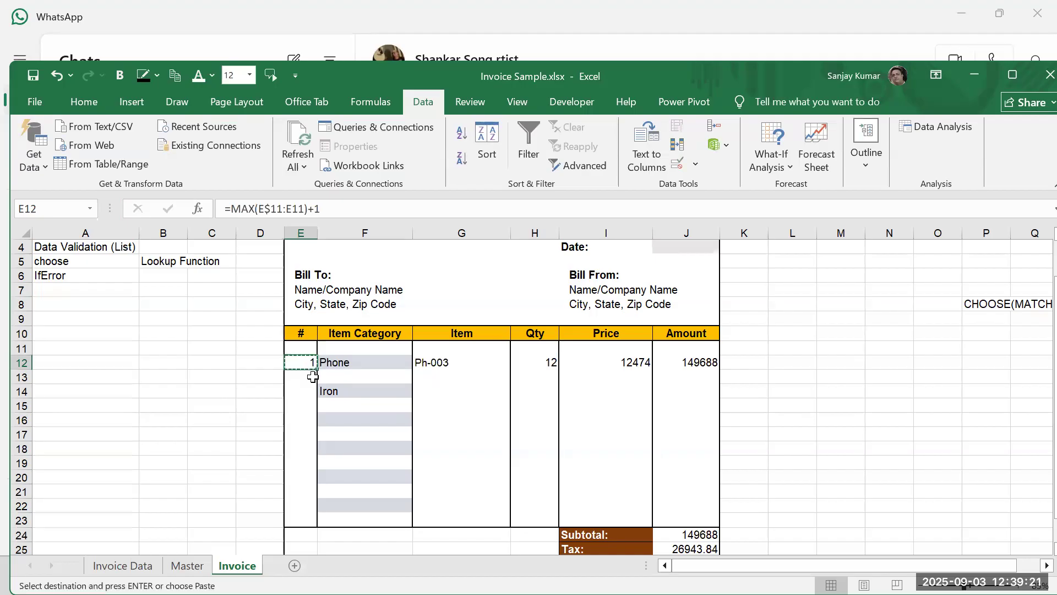
click(311, 391)
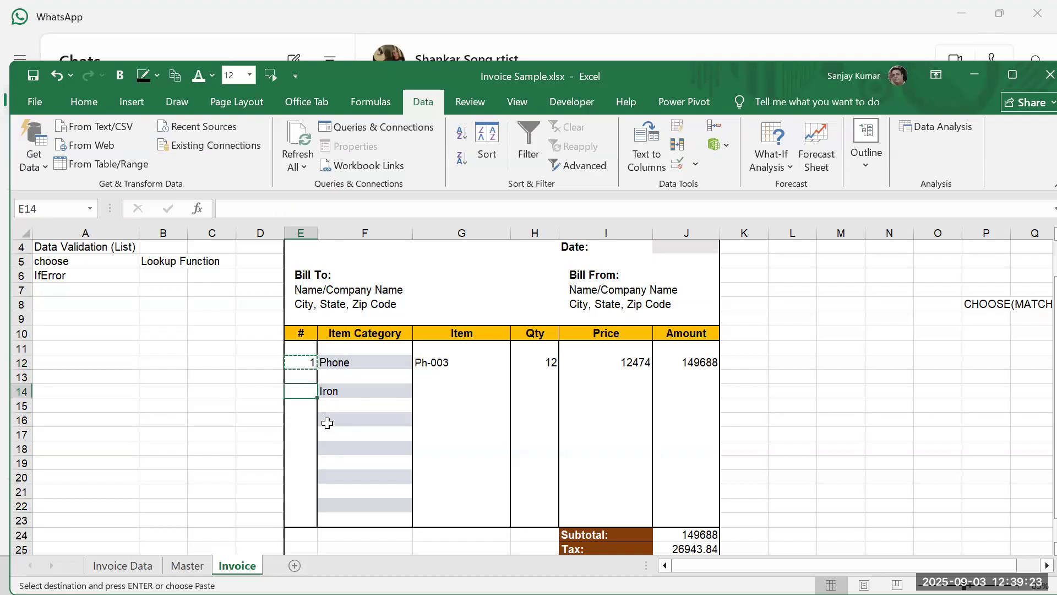
key(ctrl+v)
key(ctrl)
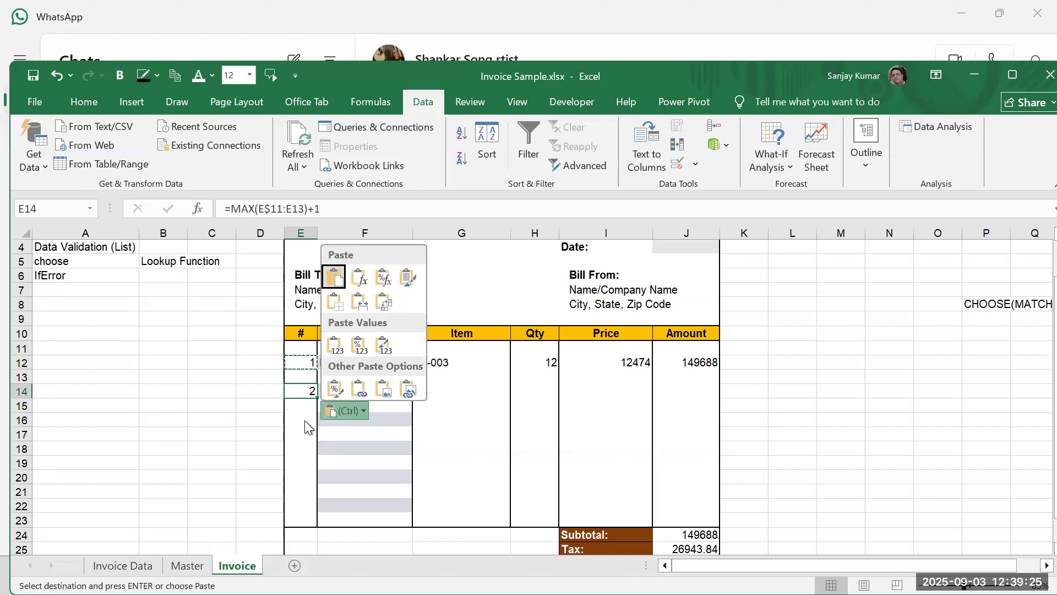
Step: Paste the copied MAX serial number formula into E16, E18, E20 and E22
key(Escape)
click(305, 421)
key(ctrl+v)
click(302, 448)
key(ctrl+v)
click(304, 478)
key(ctrl+v)
click(307, 506)
key(ctrl+v)
key(Escape)
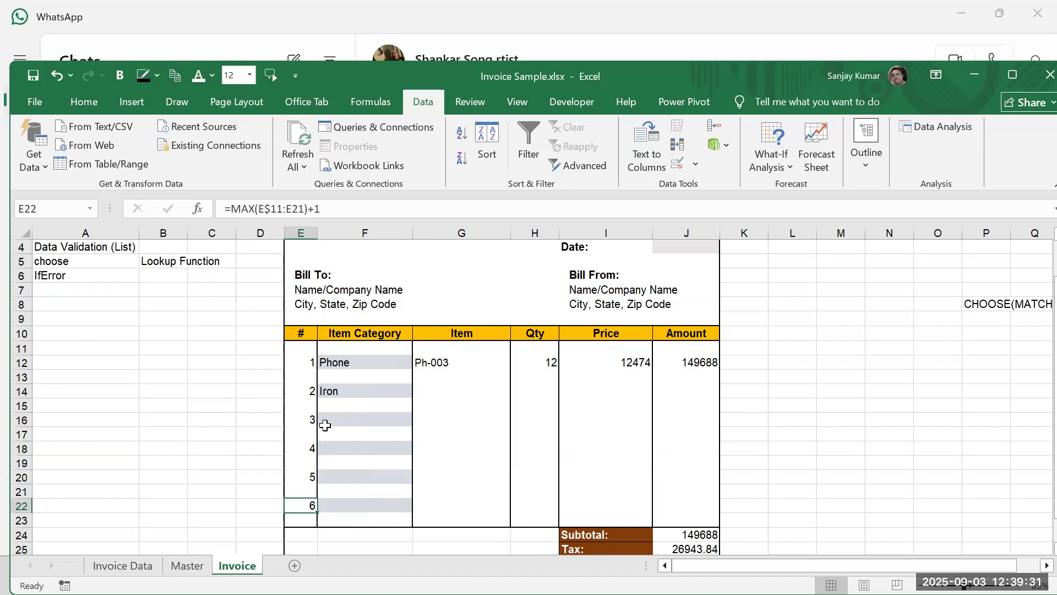
Step: Test the MAX formula in E12 by removing its +1 and adding it back
double_click(312, 365)
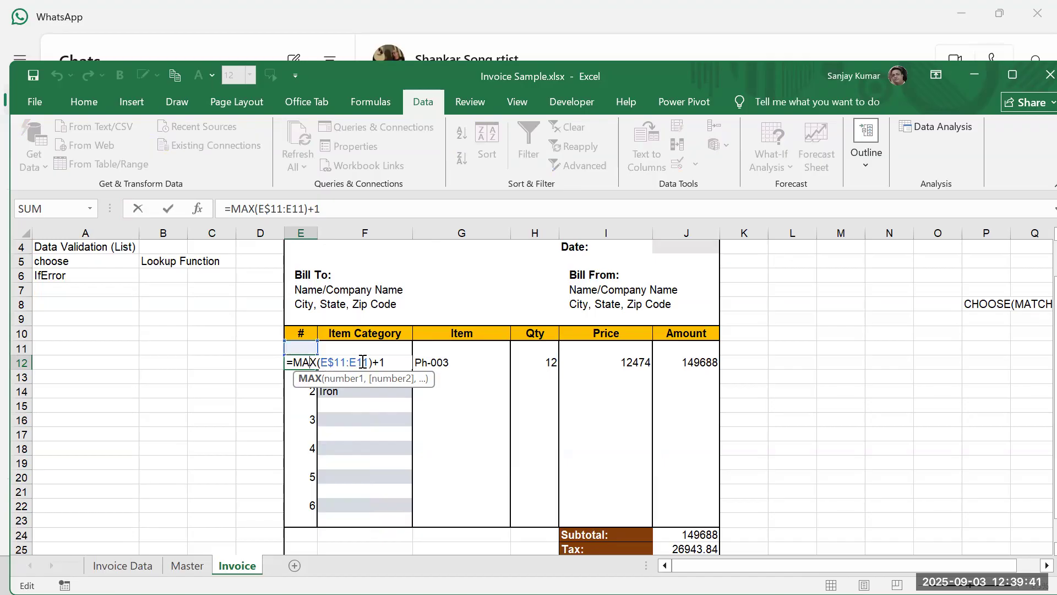
drag(372, 362, 409, 367)
key(BackSpace)
key(ctrl+Return)
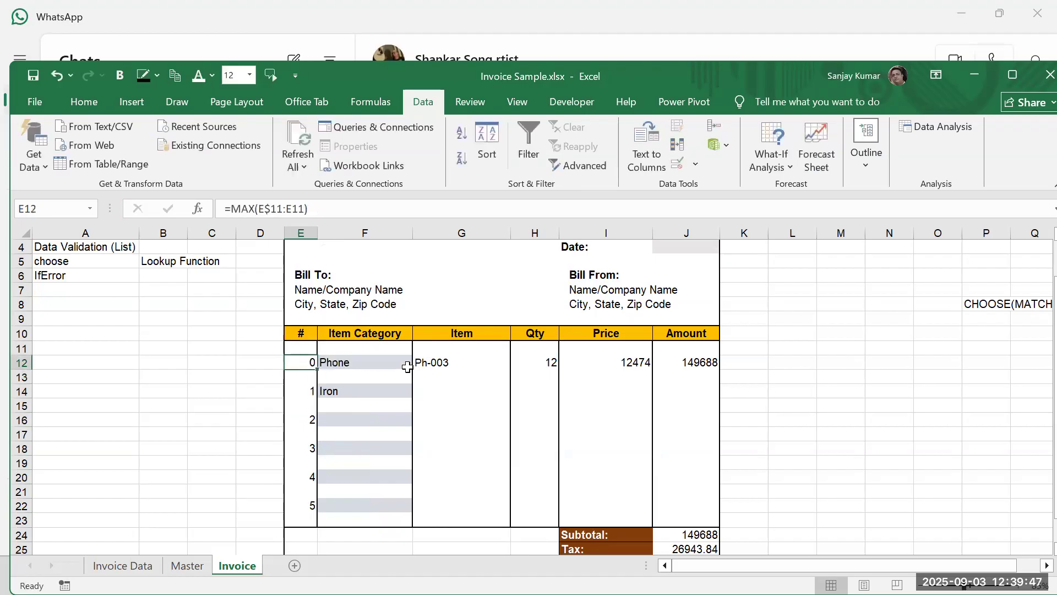
click(328, 208)
text(+1)
key(Return)
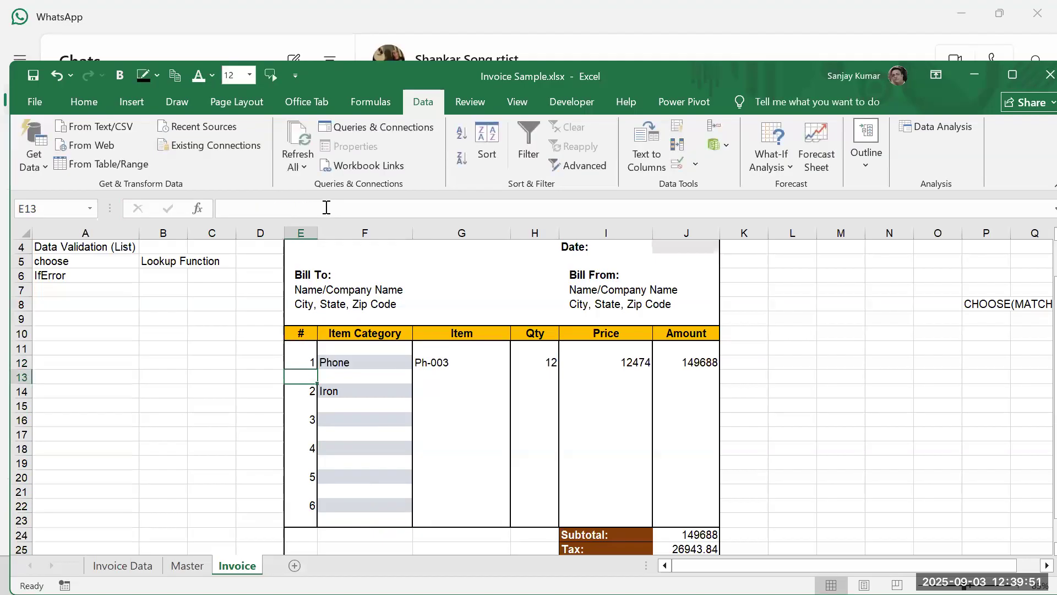
Step: Examine the expanding MAX ranges in the serial number formulas of E12, E14 and E18, leaving them unedited
click(297, 360)
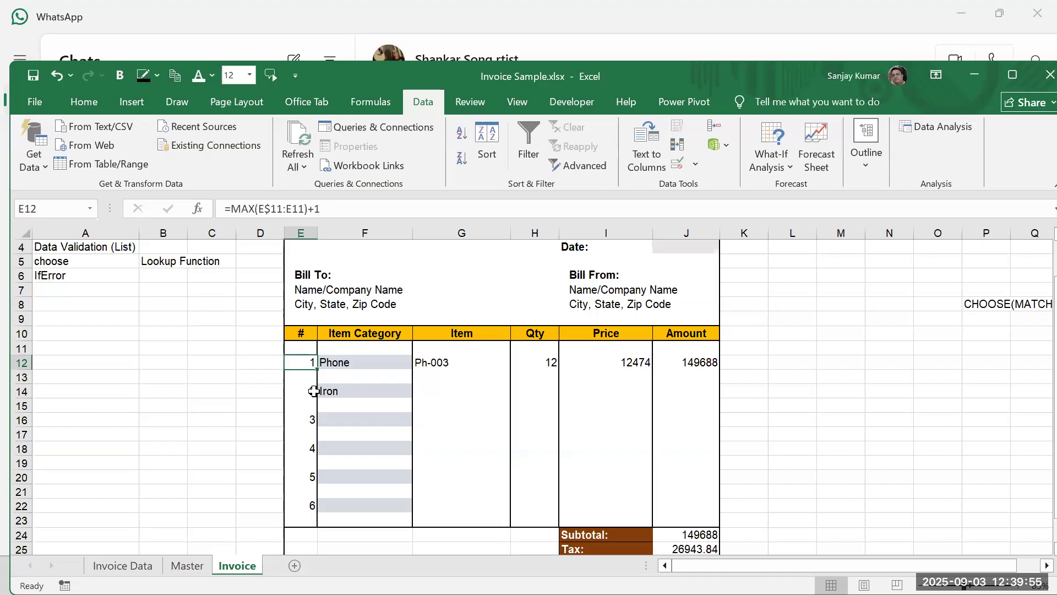
double_click(313, 391)
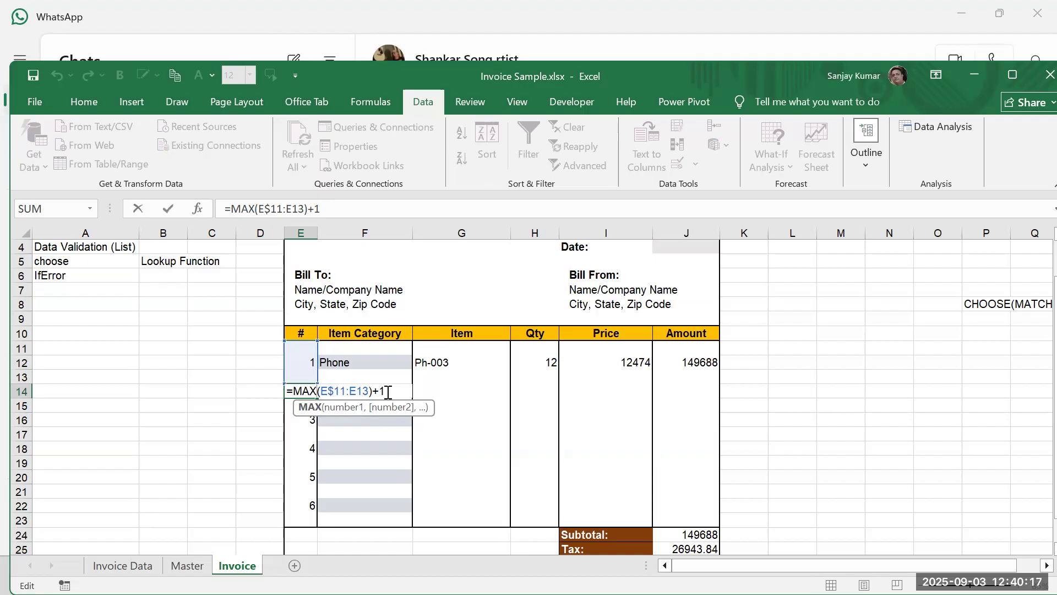
key(Return)
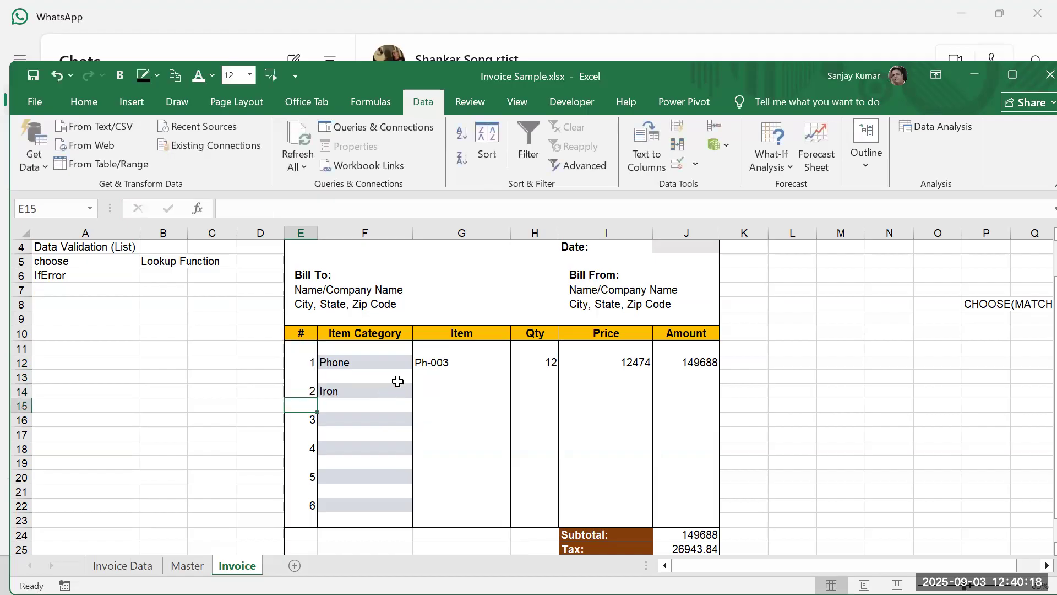
click(309, 450)
double_click(309, 449)
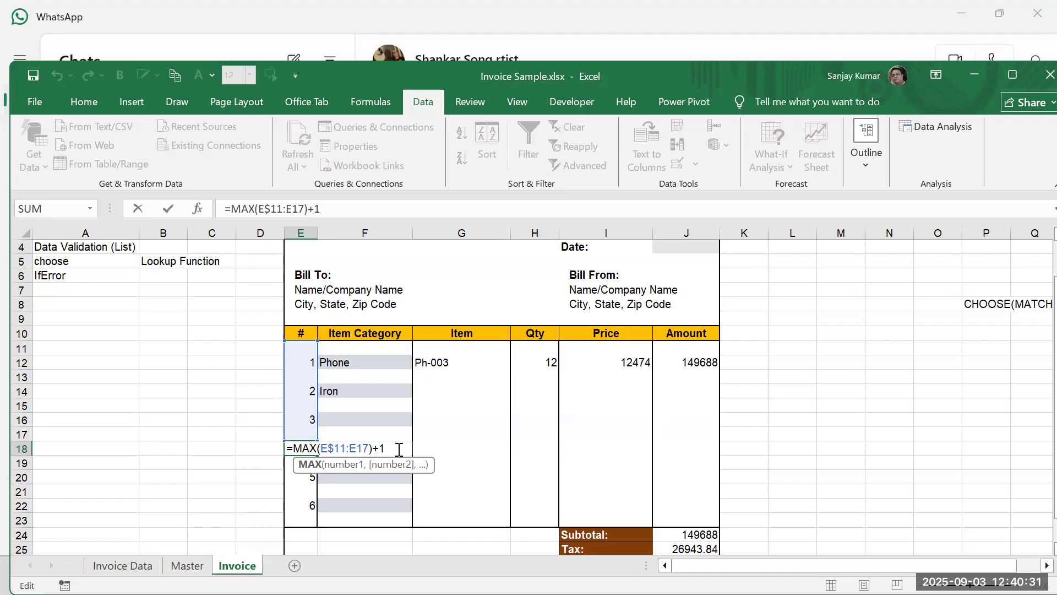
key(Return)
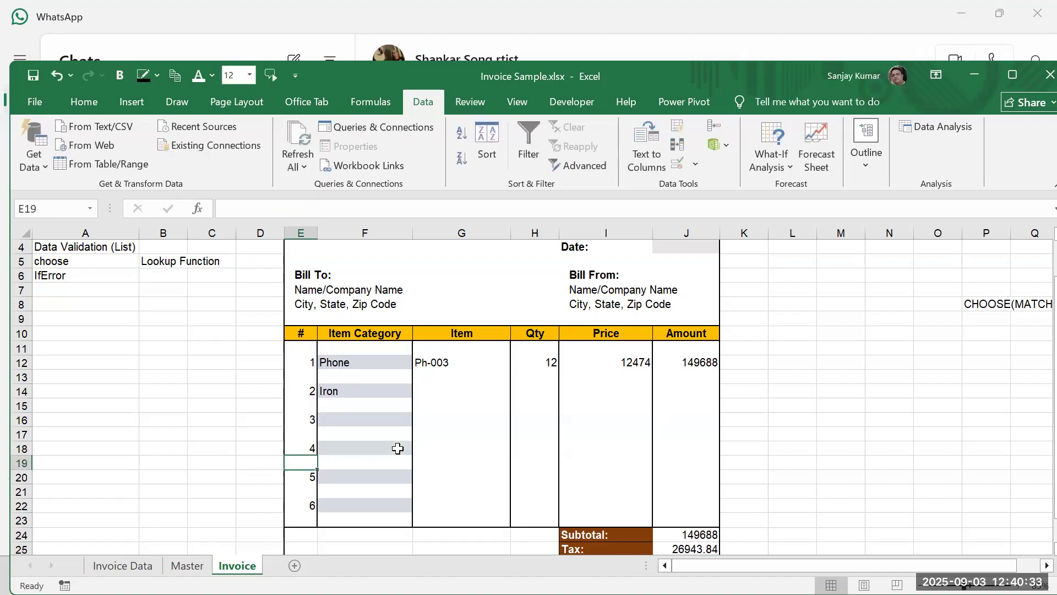
Step: Compare the serial number formulas from E12 to E22 and check E16 against its blank category cell F16
click(308, 448)
click(305, 477)
click(304, 505)
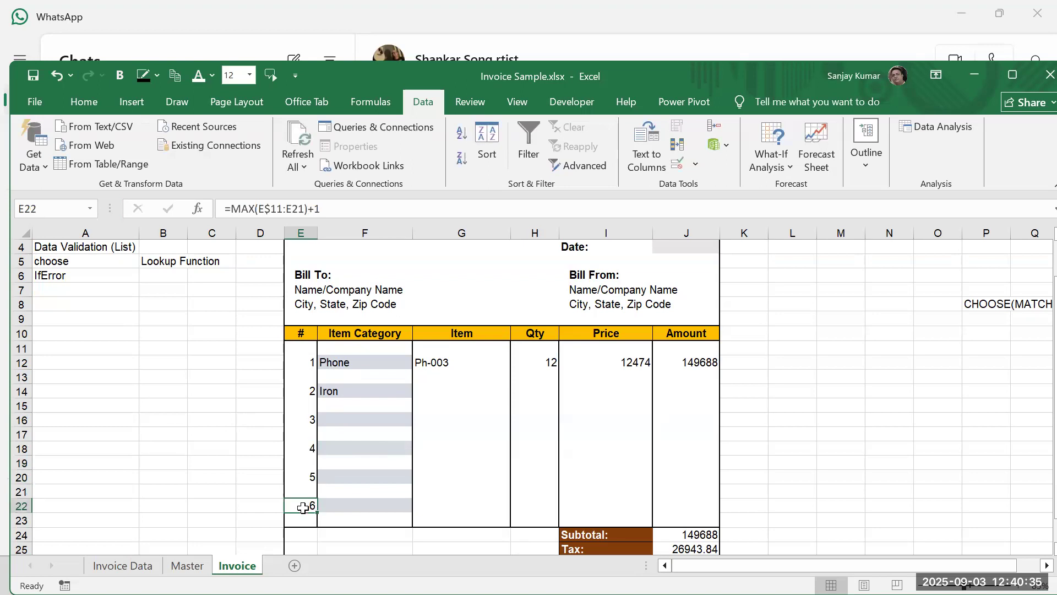
click(304, 365)
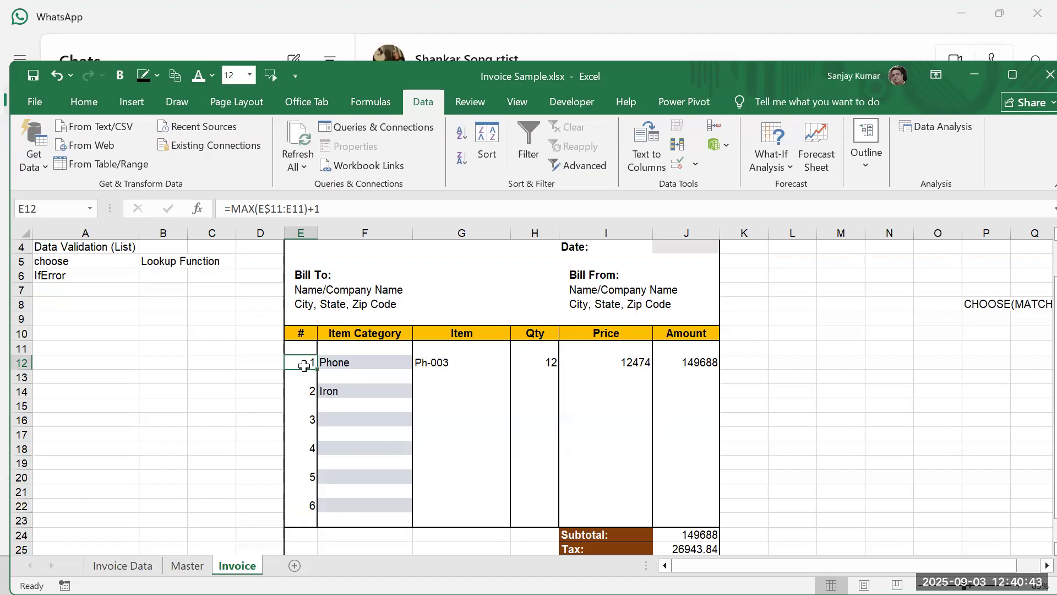
click(297, 396)
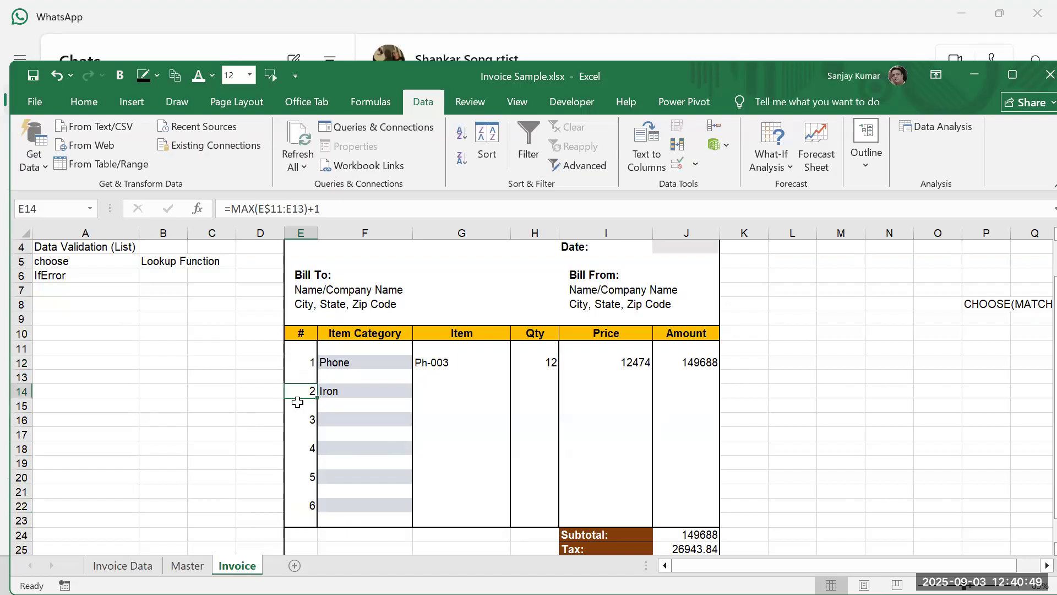
click(300, 365)
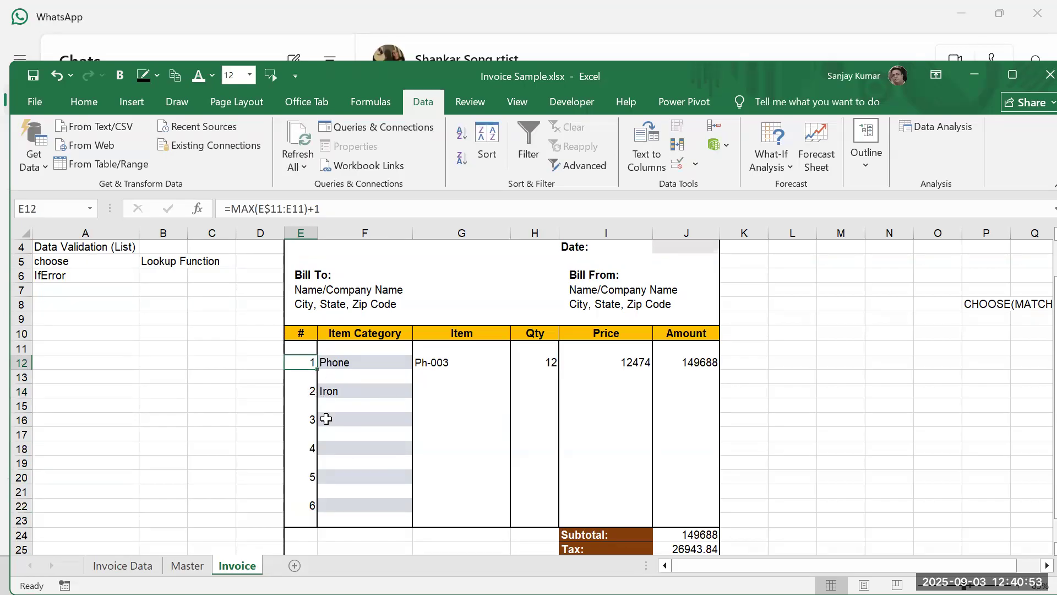
click(326, 420)
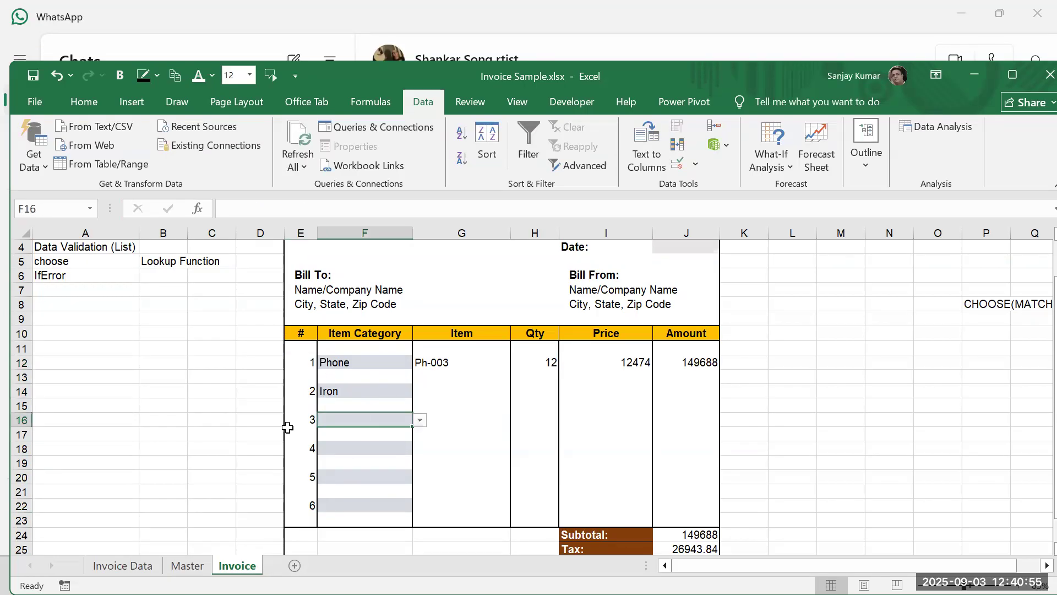
click(293, 424)
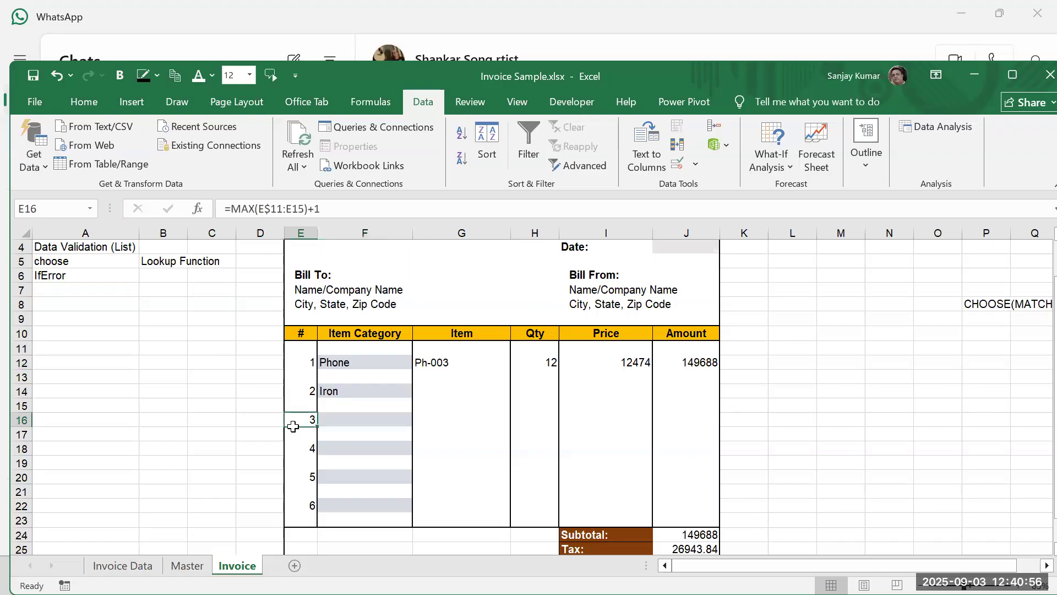
Step: Clear the item categories in F12:F14 and choose Washing Machin as the category in F12
click(359, 363)
drag(359, 363, 361, 392)
key(Delete)
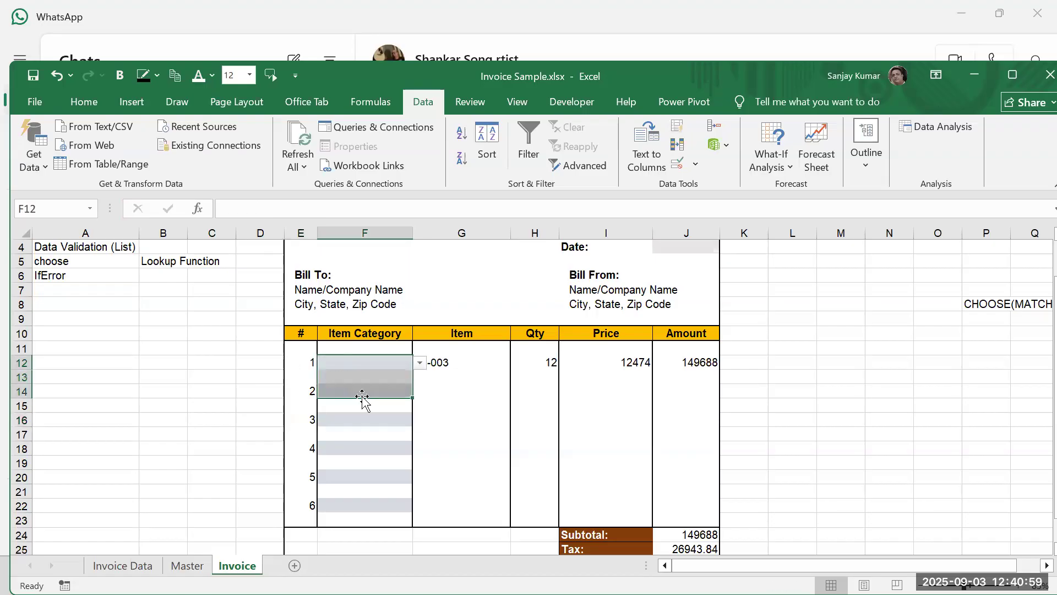
click(420, 363)
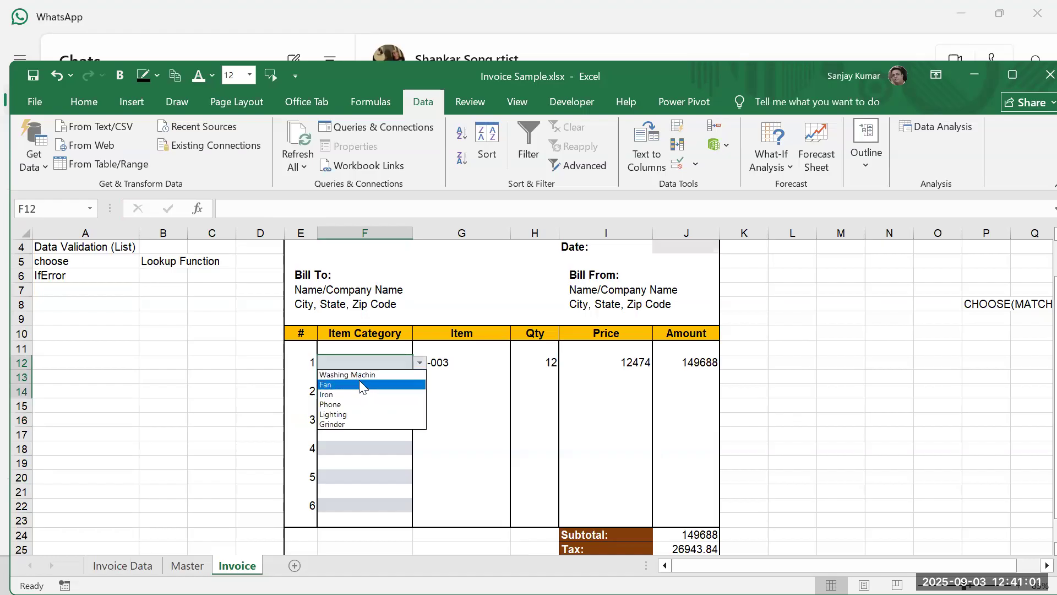
click(358, 375)
click(308, 364)
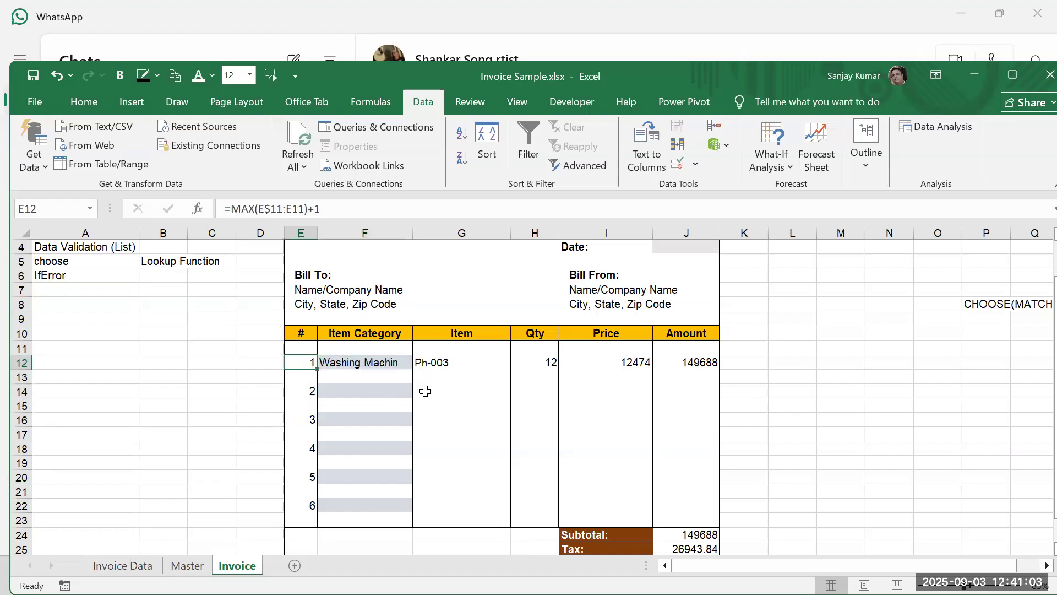
double_click(292, 364)
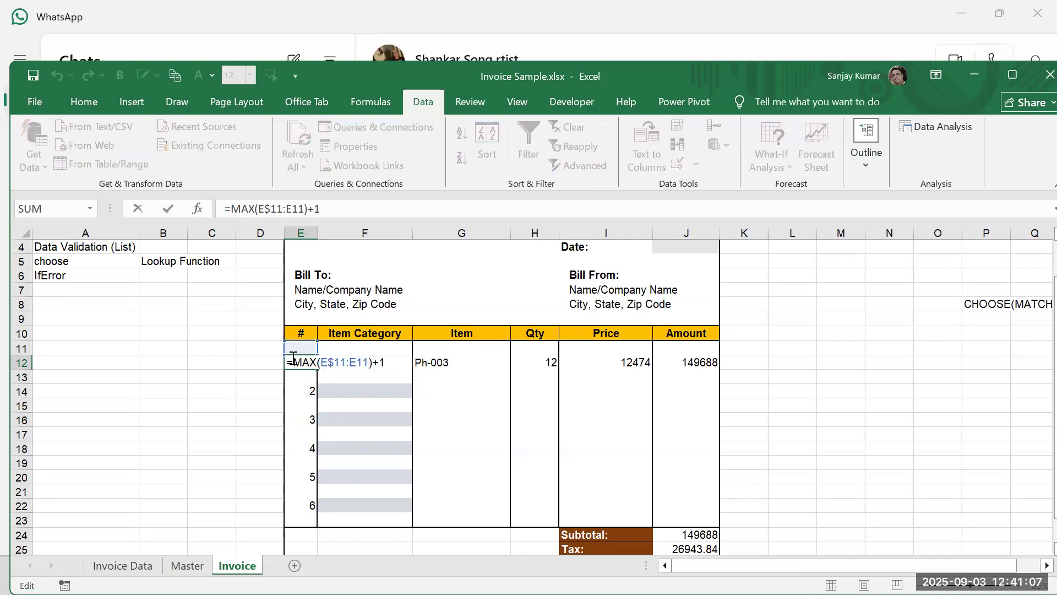
text(if)
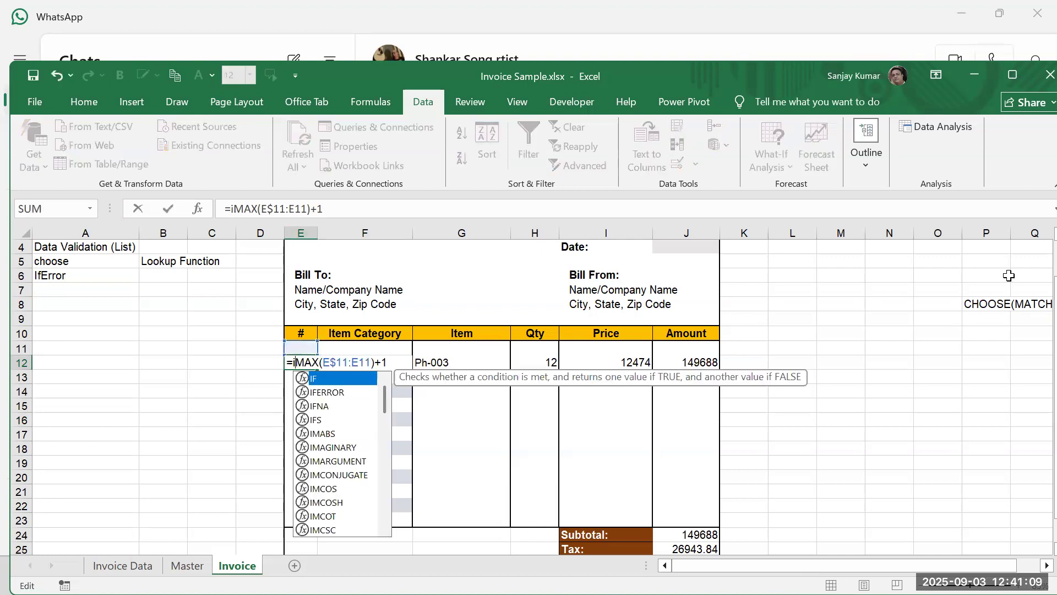
text(()
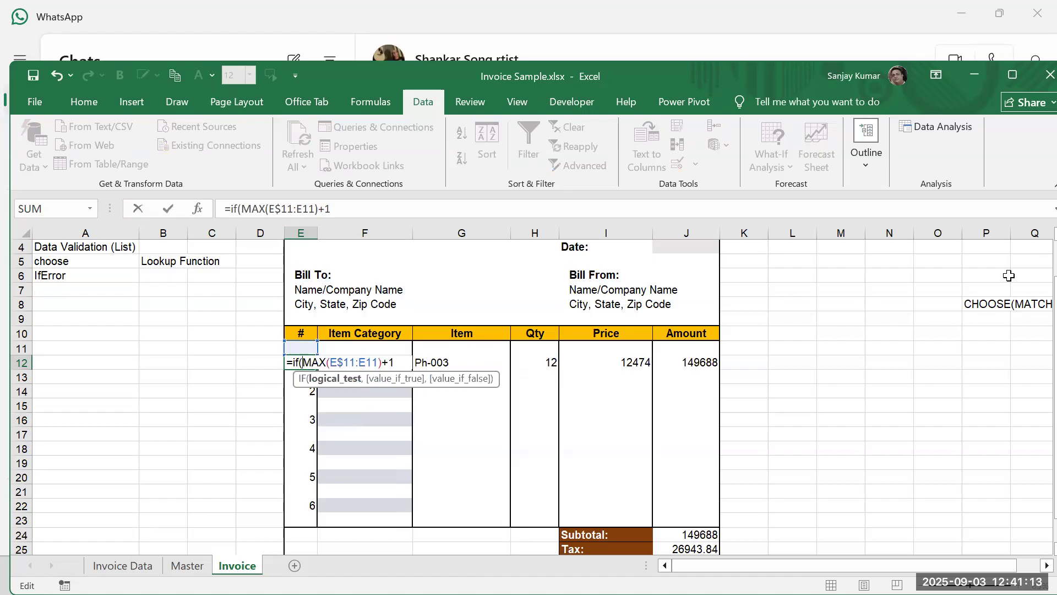
click(409, 350)
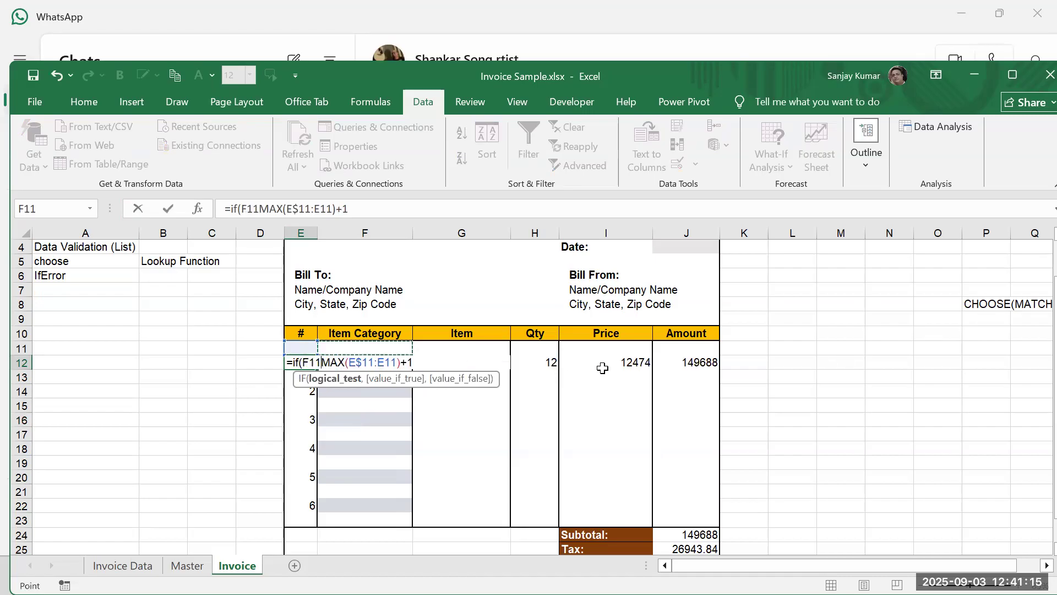
key(Escape)
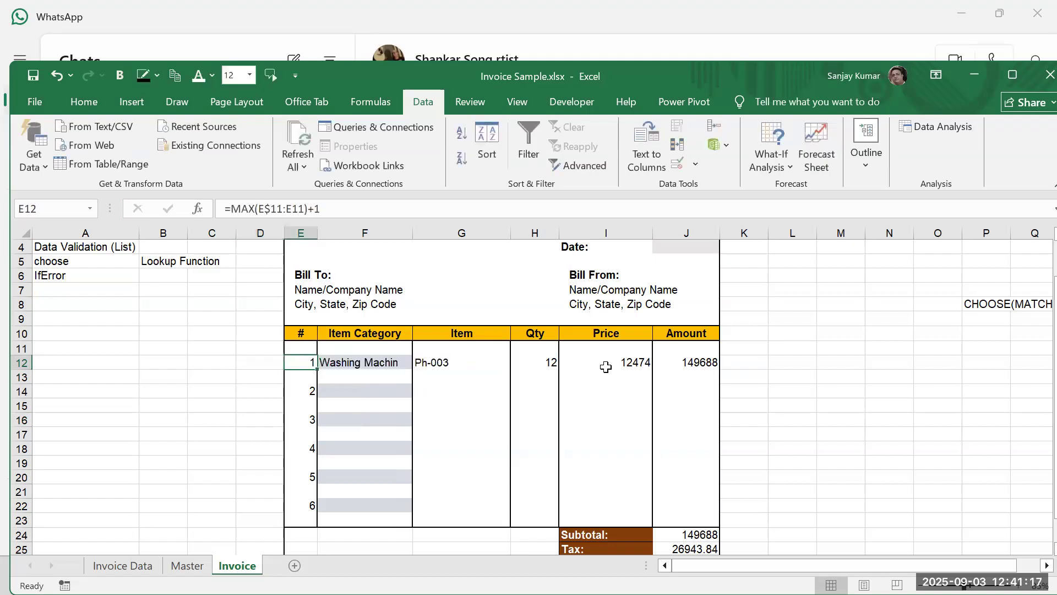
Step: Begin replacing the formula in E12 with an IF whose logical test is F12<>""
text(=if)
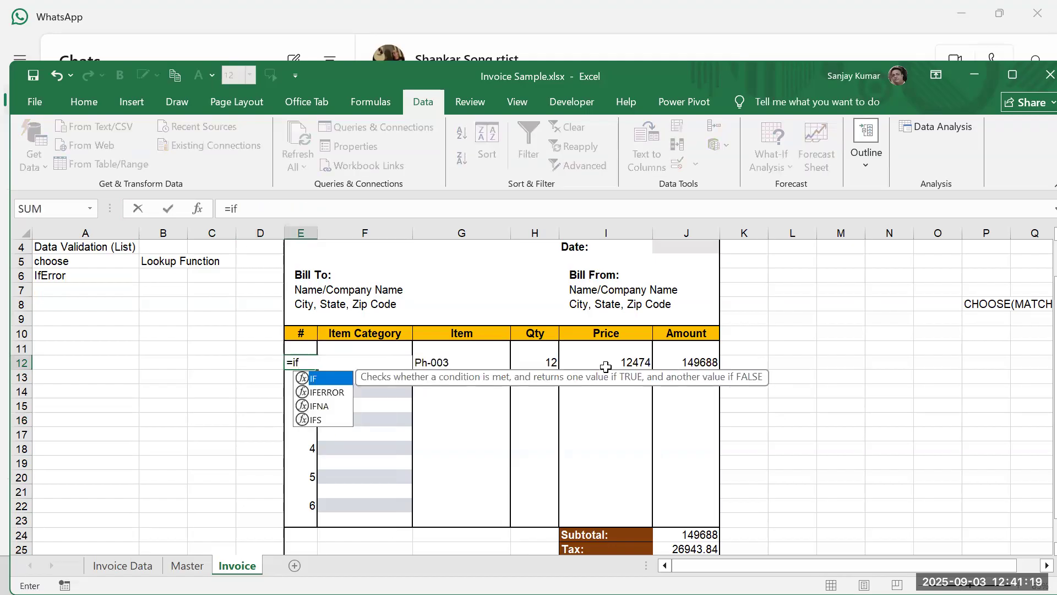
text(()
key(Right)
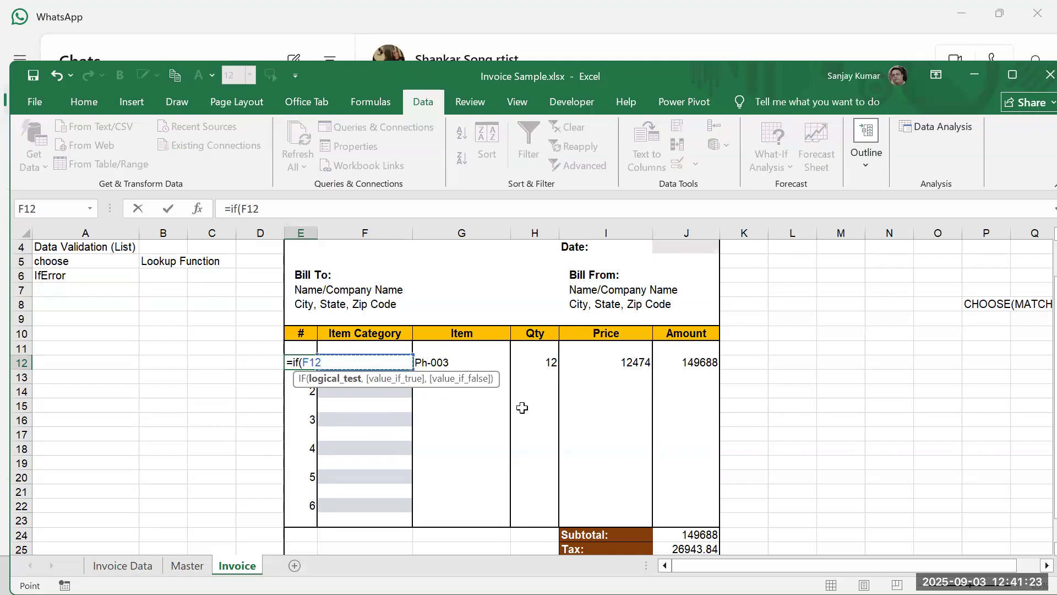
text(<>")
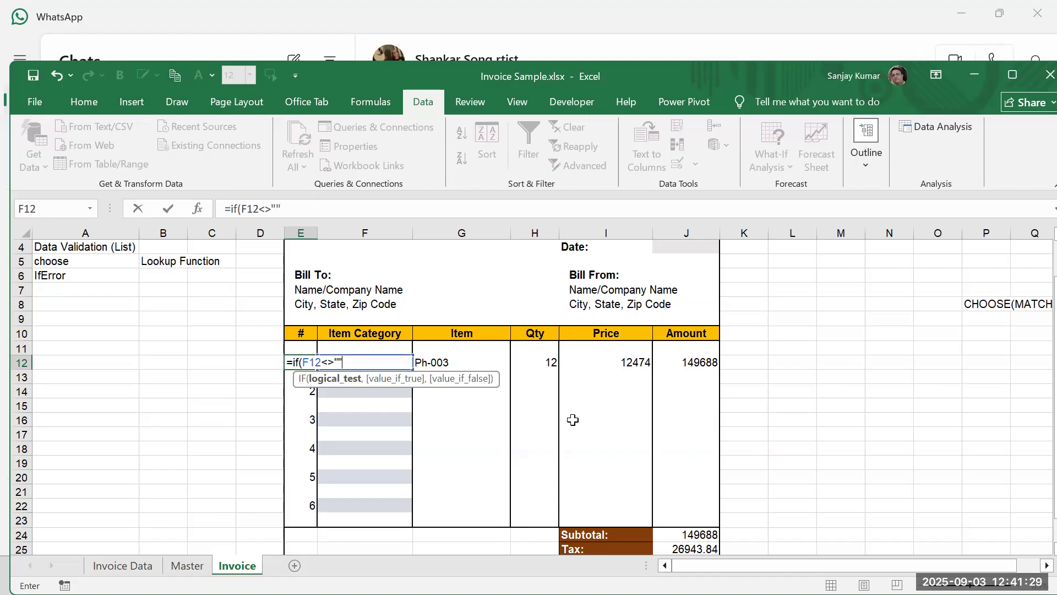
text(",)
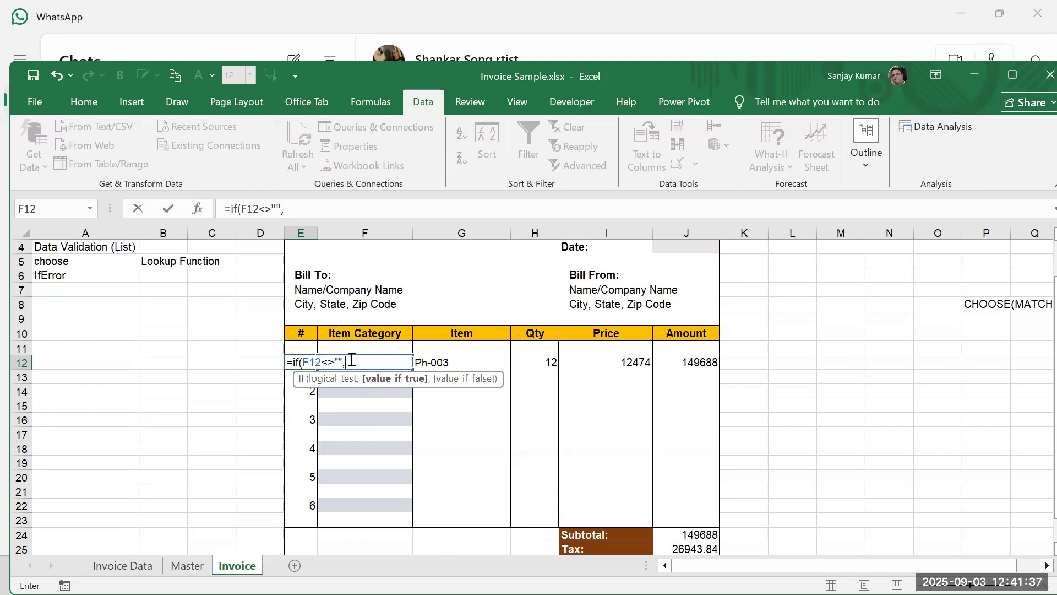
Step: Add MAX(E11:E11)+1 as the IF formula's value-if-true and an empty string "" as its value-if-false
text(max()
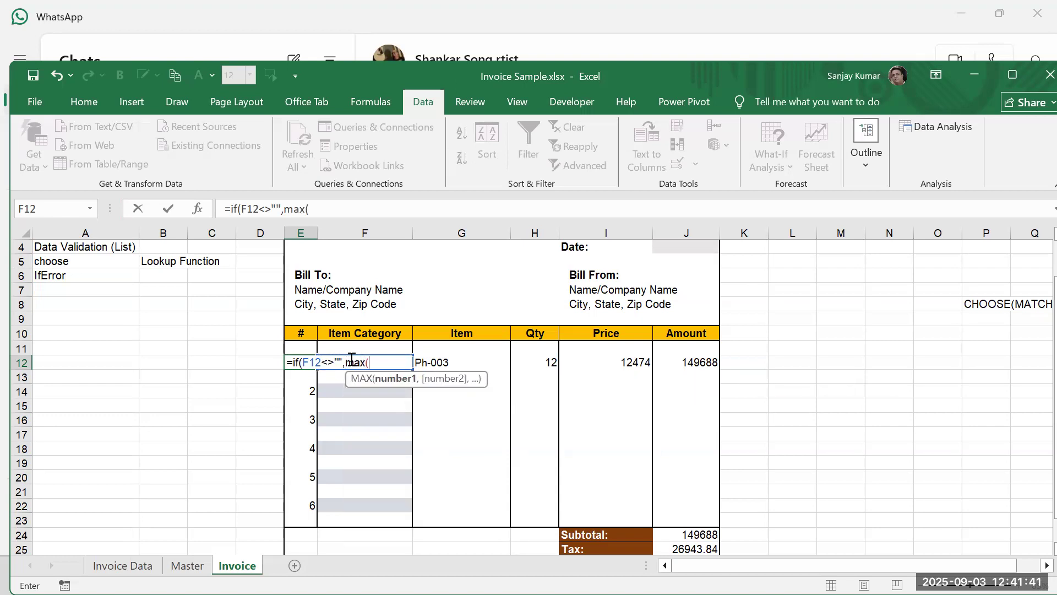
click(300, 347)
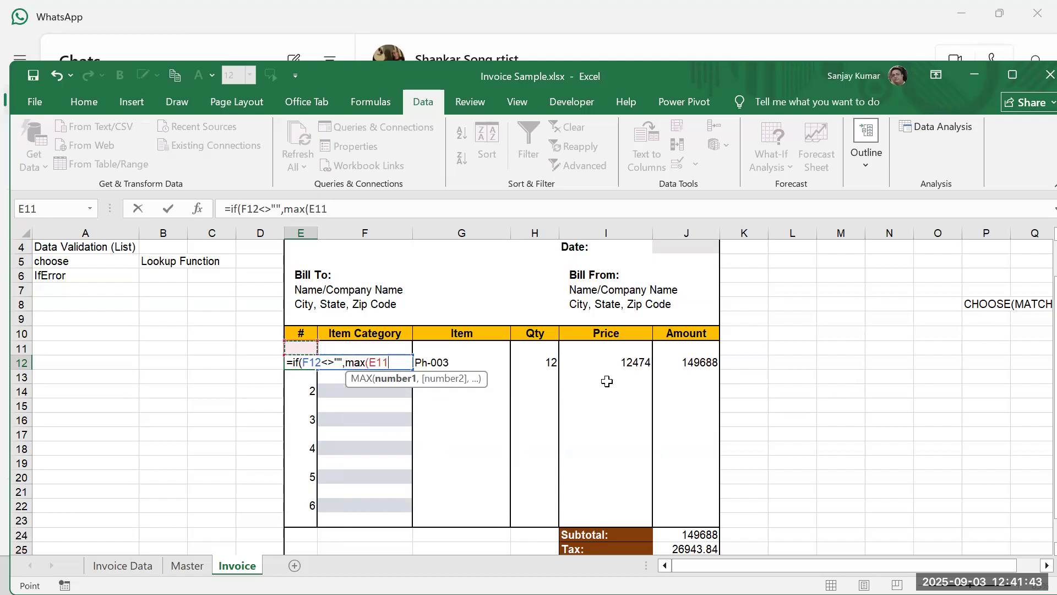
key(F8)
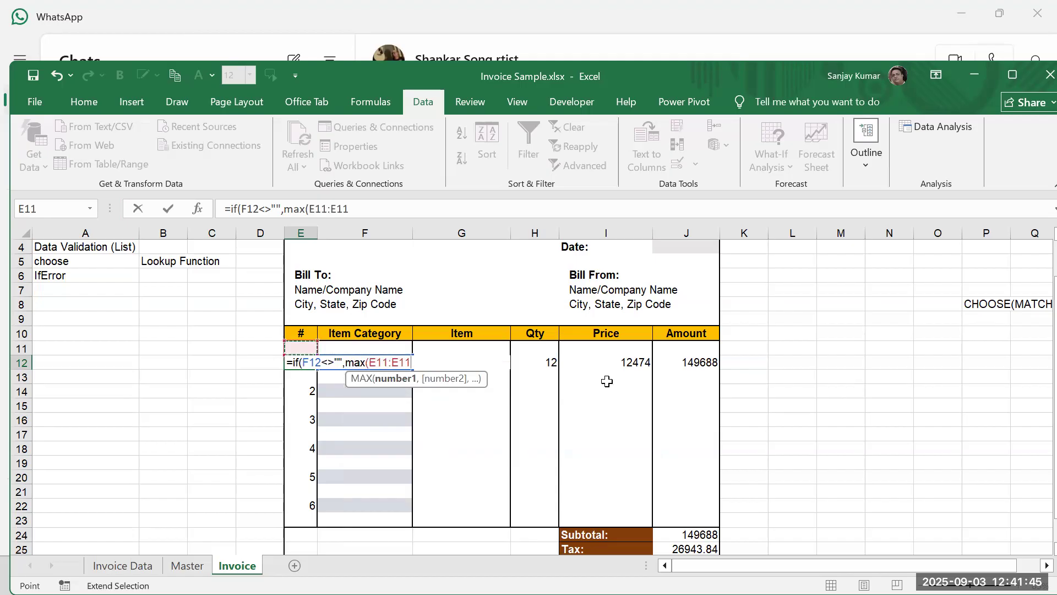
text(,)
key(BackSpace)
text()+1),""))
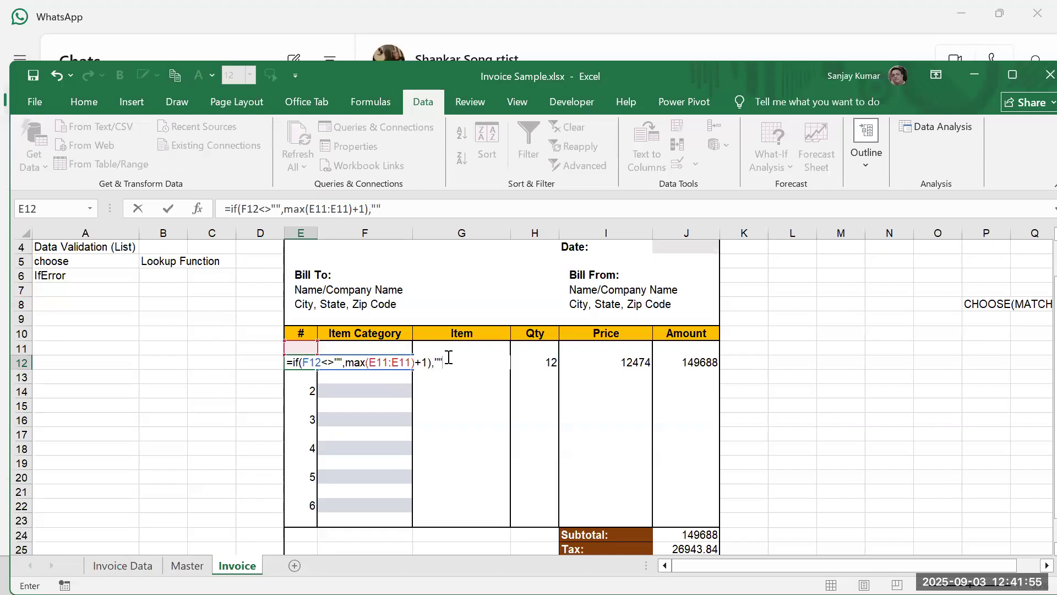
Step: Finish the E12 formula as =IF(F12<>"",MAX(E$11:E11)+1,""), anchoring the range's starting row and removing the surplus parenthesis after +1
click(378, 363)
text($)
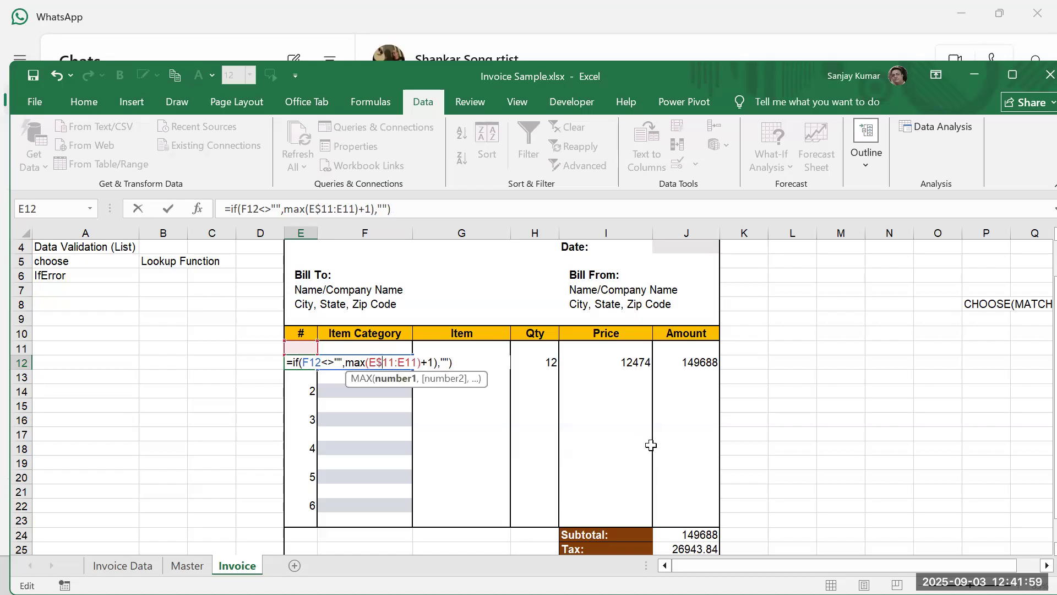
key(Return)
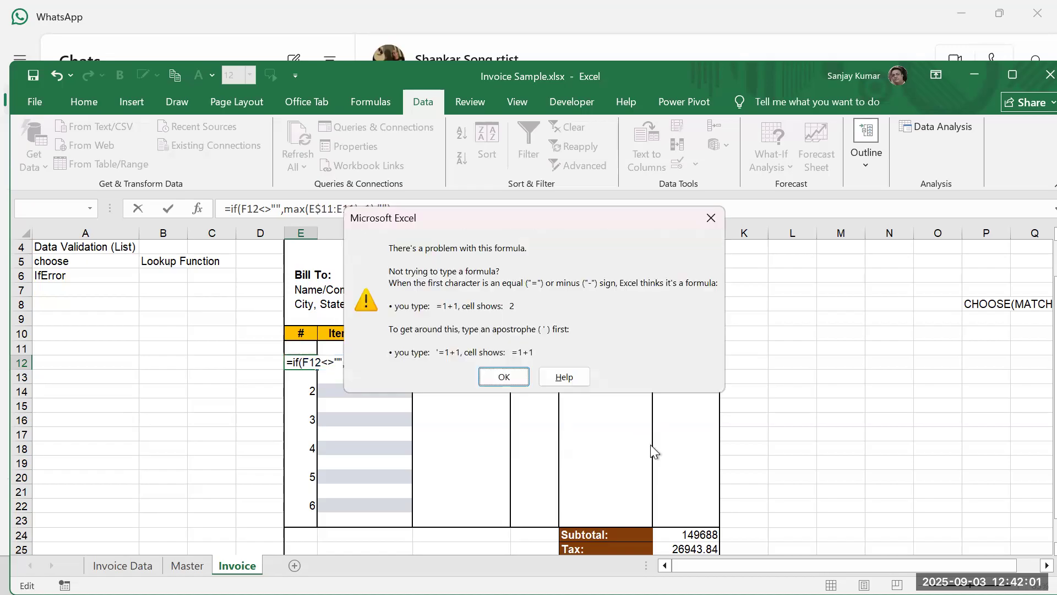
key(Return)
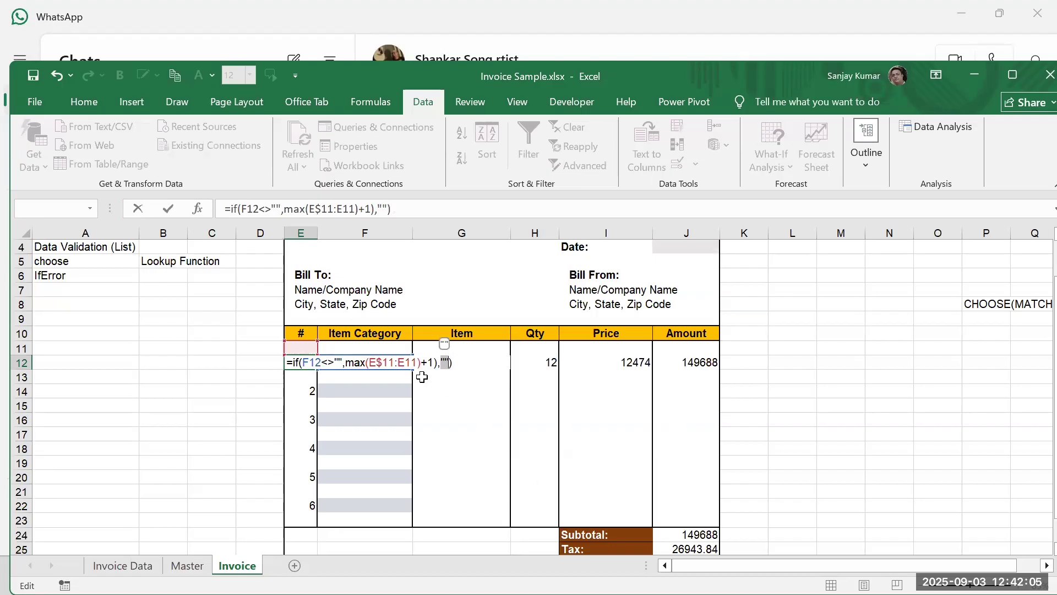
click(444, 362)
key(BackSpace)
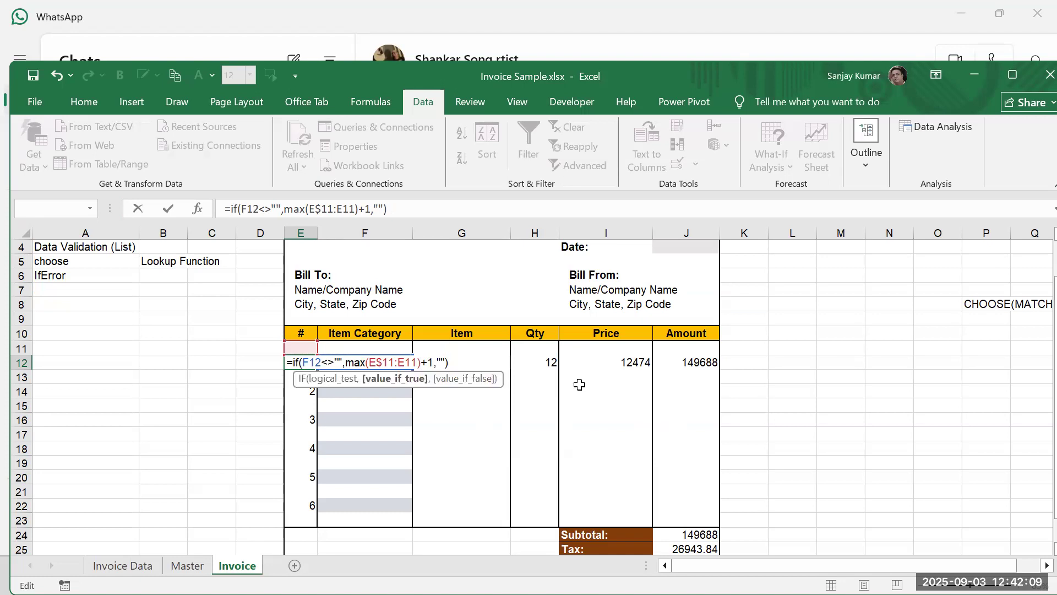
key(Return)
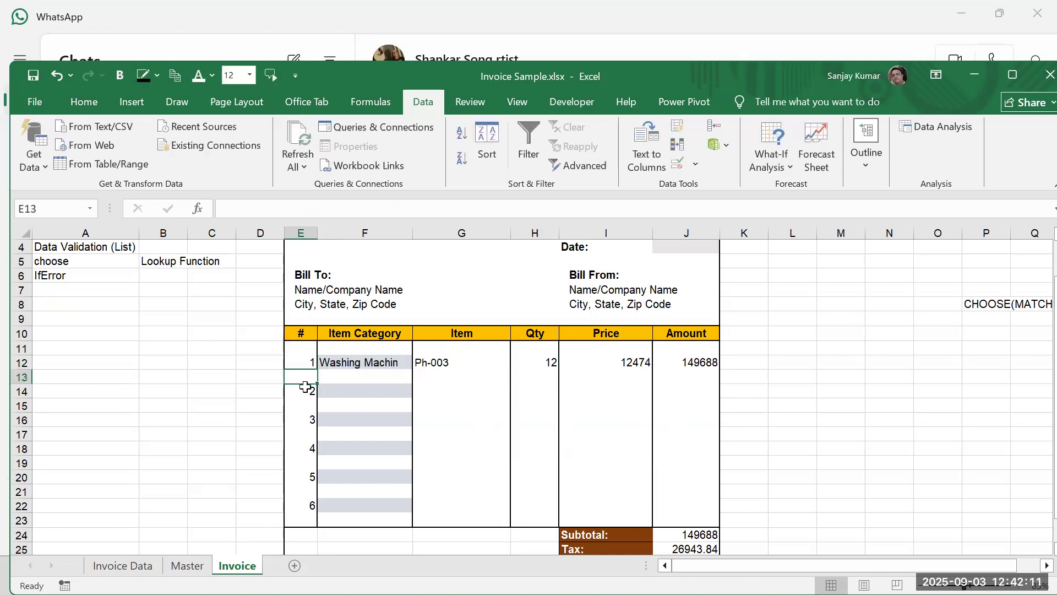
Step: Copy the serial number formula from E12 into E14, E16, E18, E20 and E22
click(312, 361)
key(ctrl+c)
click(304, 392)
key(ctrl+v)
key(Down)
key(Down)
key(ctrl+v)
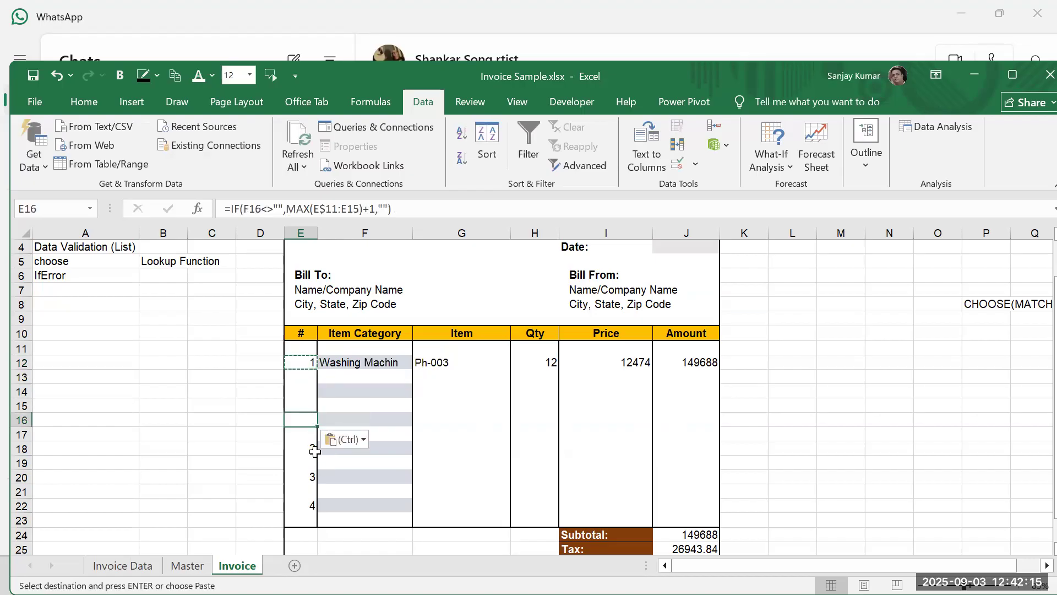
key(Down)
key(Down)
key(ctrl+v)
key(Down)
key(Down)
key(ctrl+v)
key(Down)
key(Down)
key(ctrl+v)
click(333, 362)
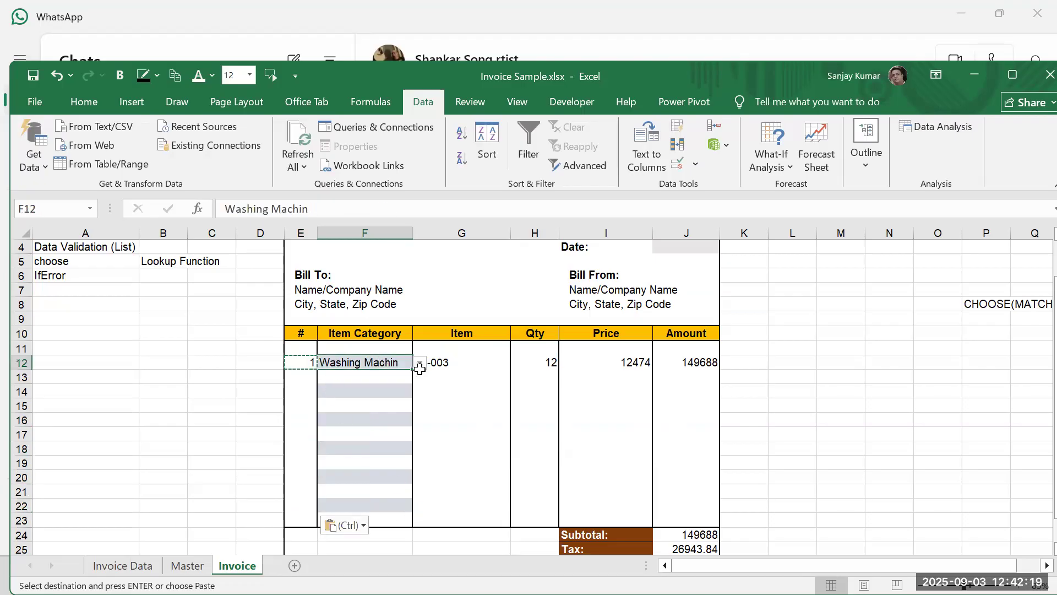
key(Escape)
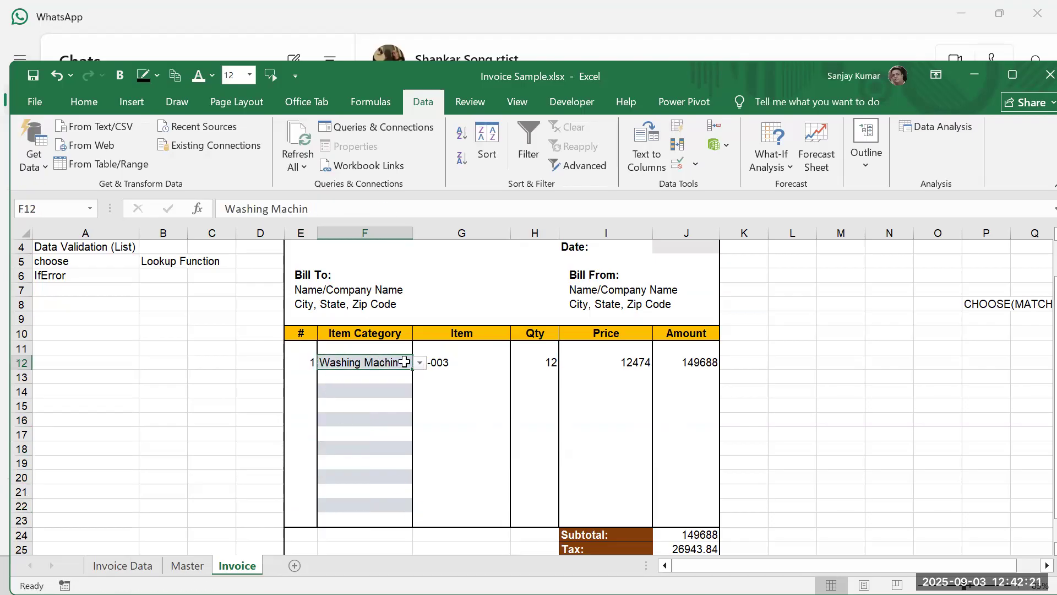
Step: Clear the category, item and quantity of the first invoice line in F12:H12
key(Delete)
click(440, 364)
key(Delete)
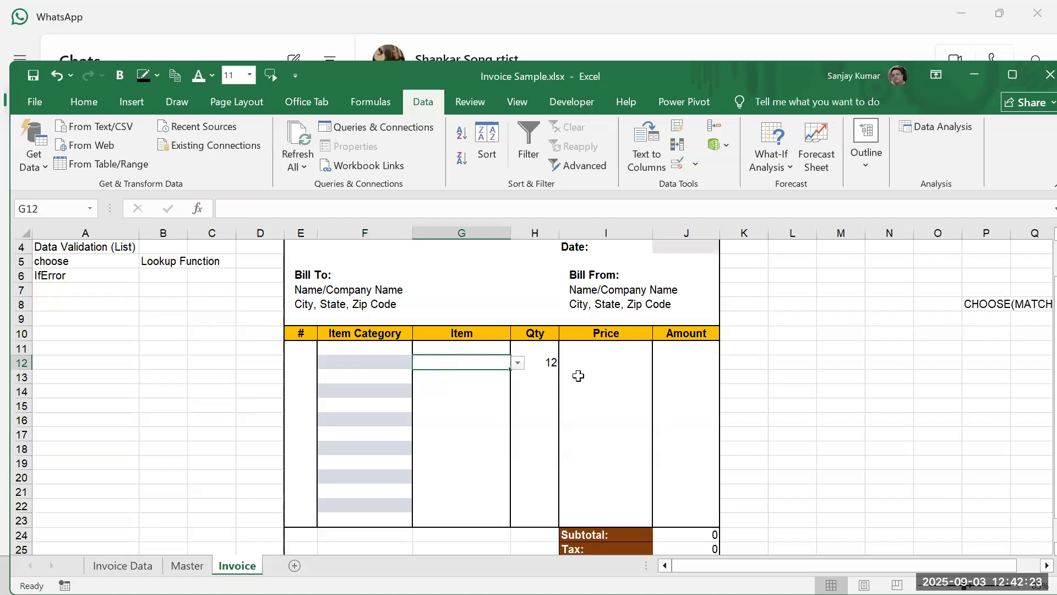
click(534, 365)
key(Delete)
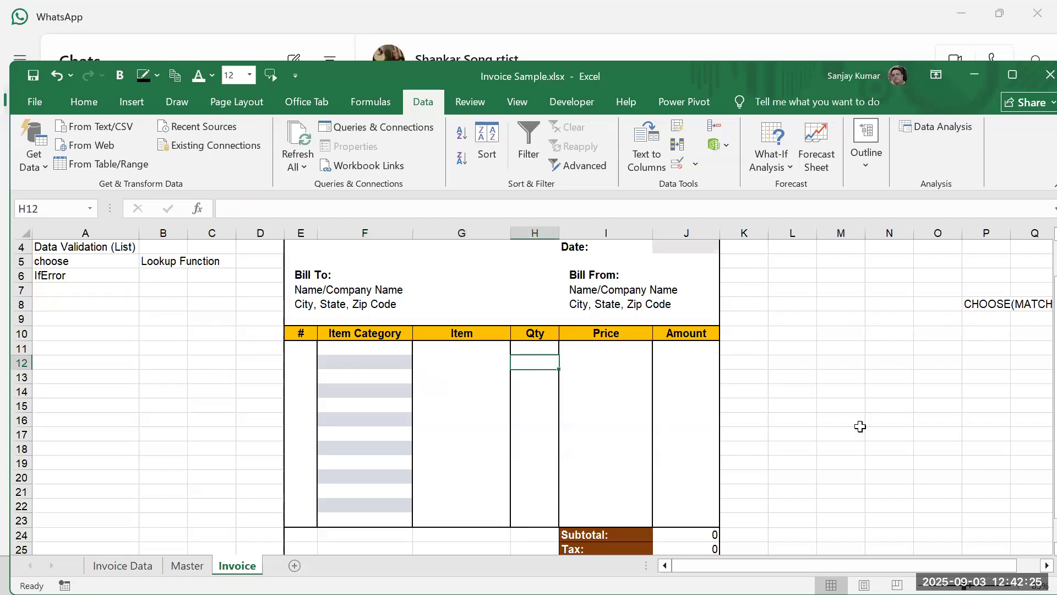
click(860, 425)
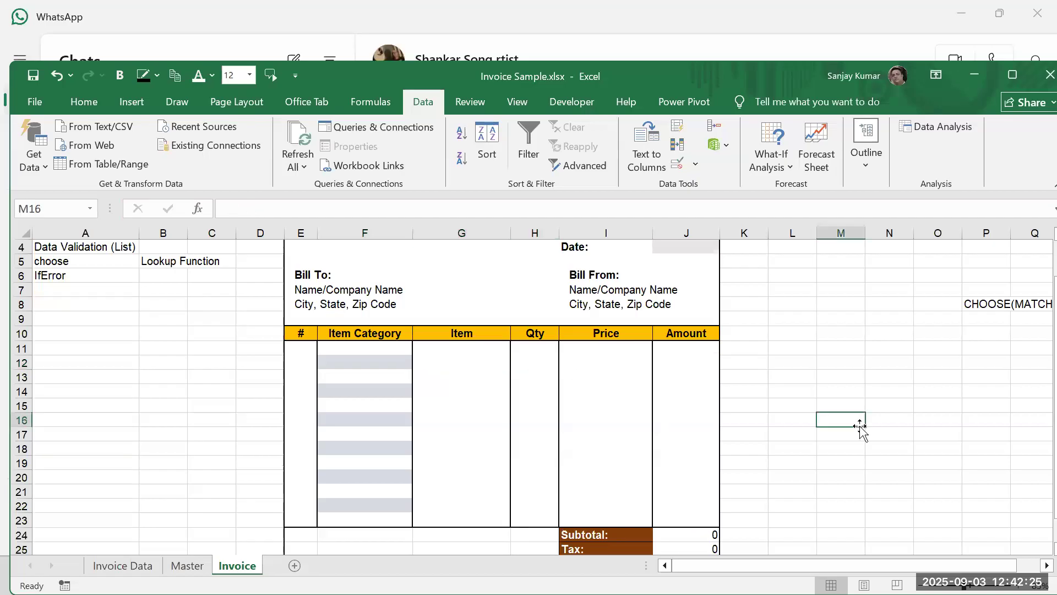
Step: Choose the category Fan in F12 and the item F-0003 in G12
click(381, 361)
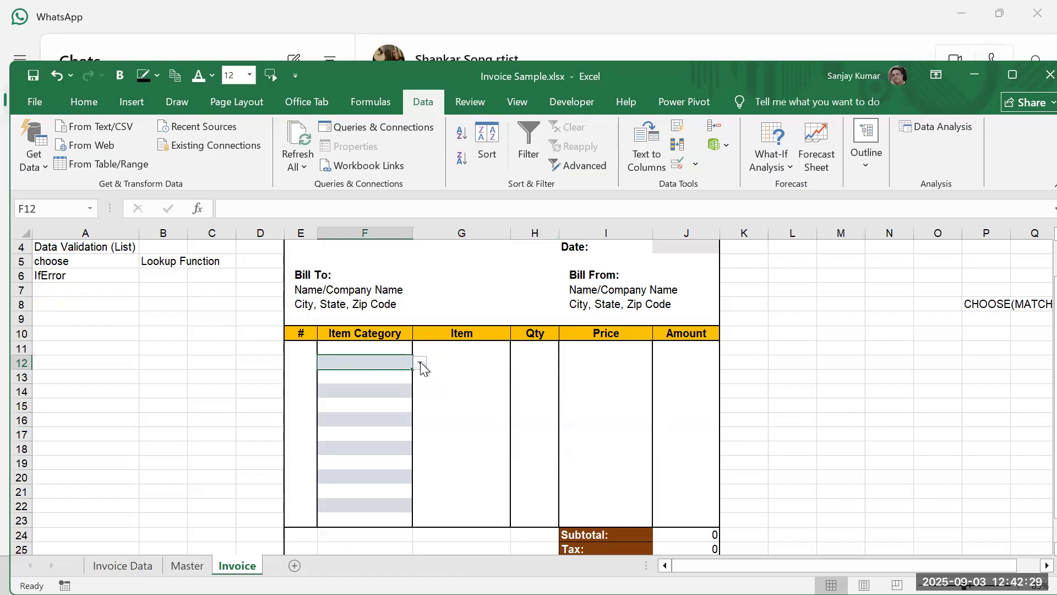
click(421, 364)
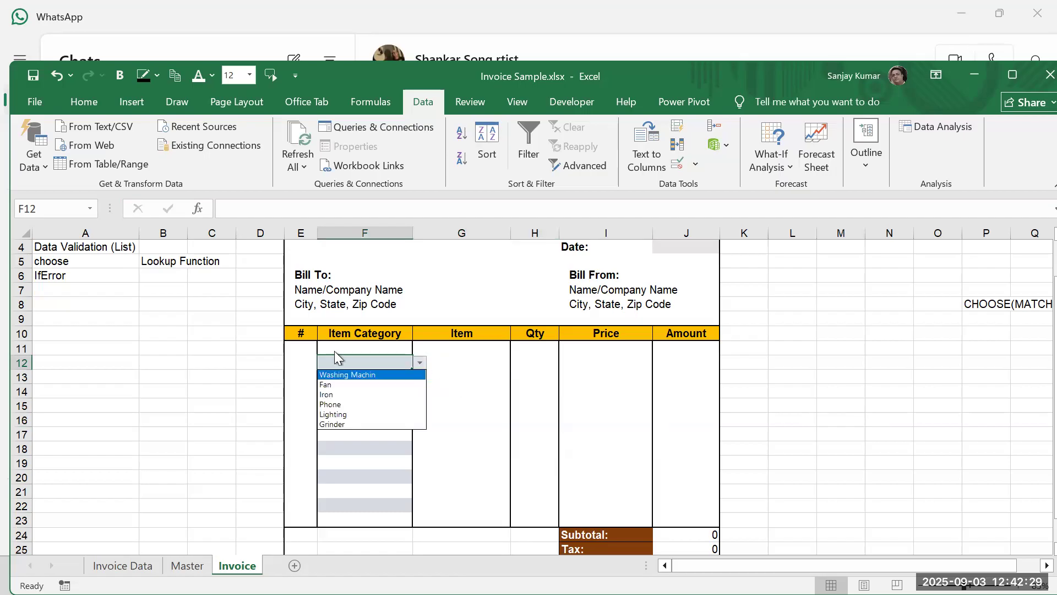
click(331, 384)
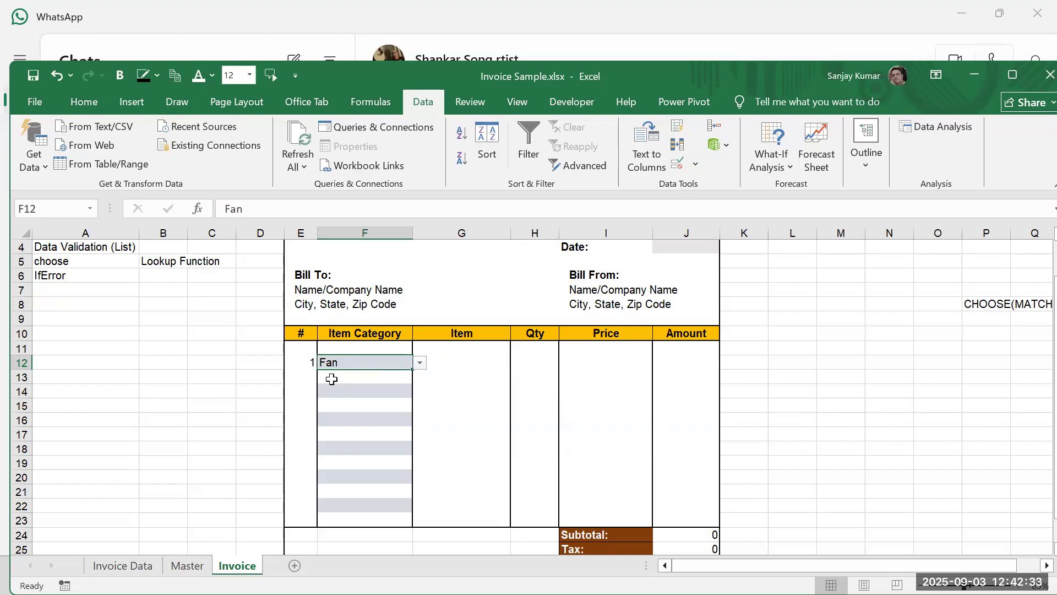
click(462, 363)
click(519, 363)
key(Escape)
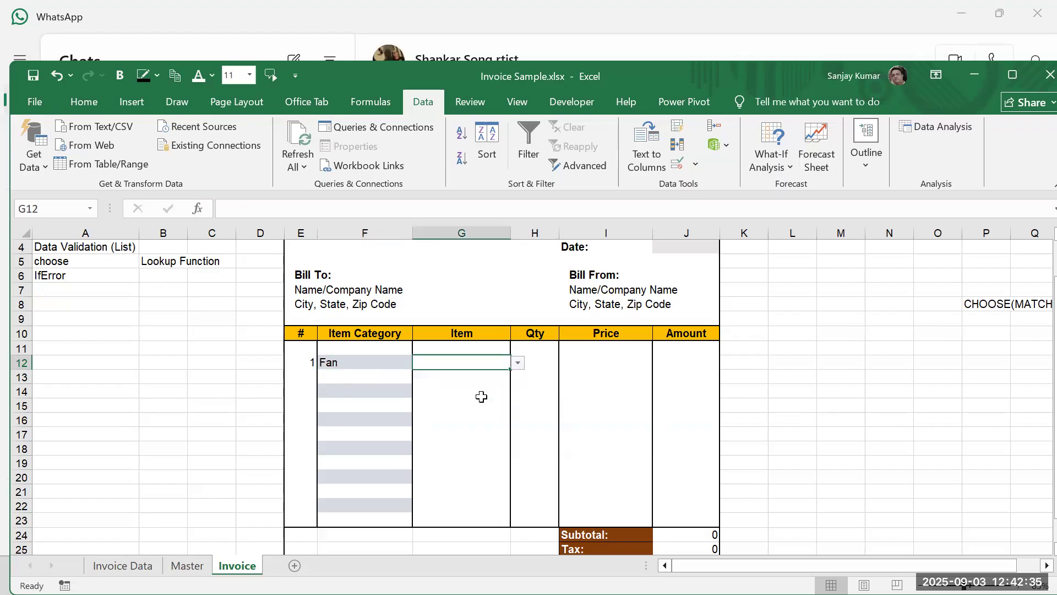
Step: Choose the category Lighting in F14 and the item LT-004 in G14
click(349, 391)
click(421, 391)
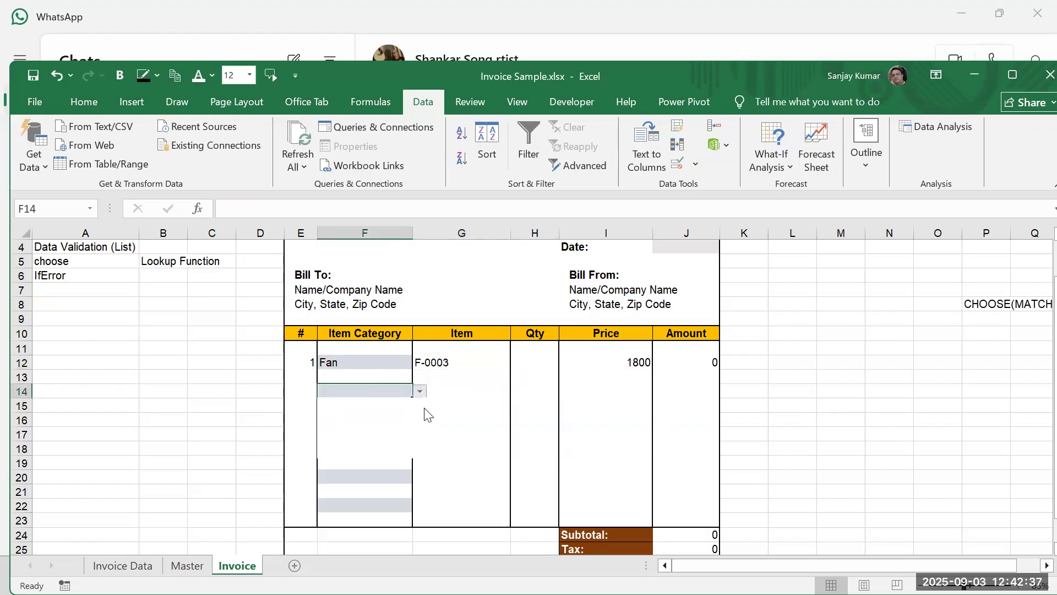
click(348, 441)
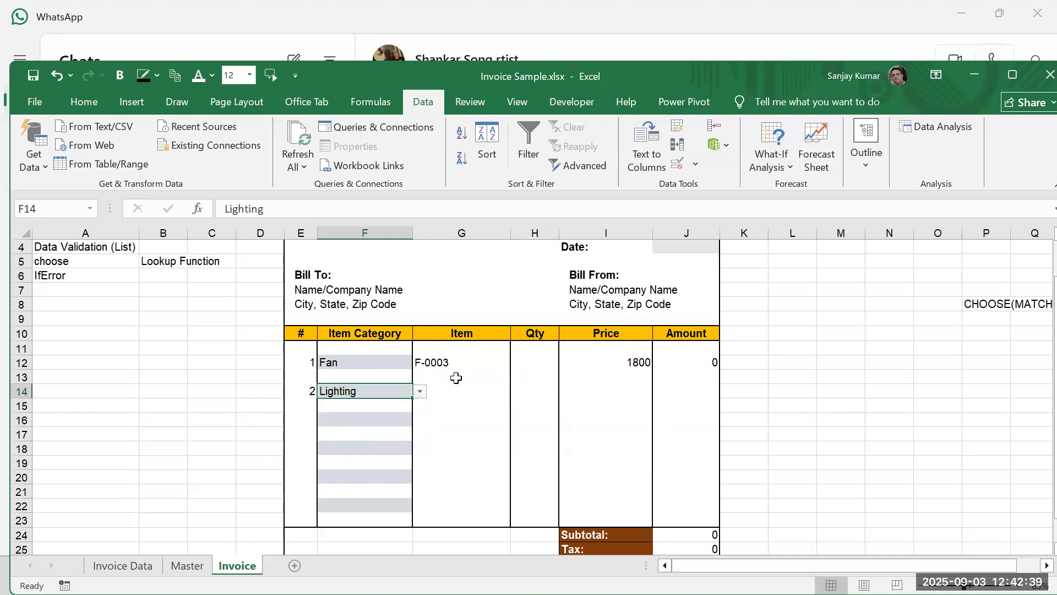
click(447, 391)
click(517, 392)
click(419, 434)
Step: Choose the category Iron in F16 and the item IR-003 in G16
click(396, 420)
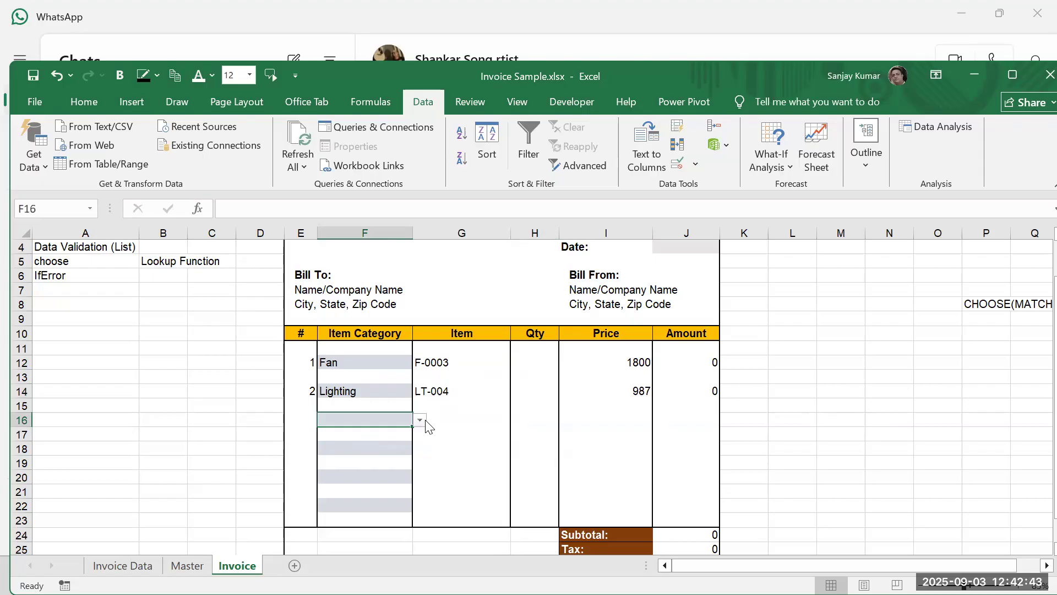
click(420, 420)
click(369, 452)
click(468, 420)
click(517, 420)
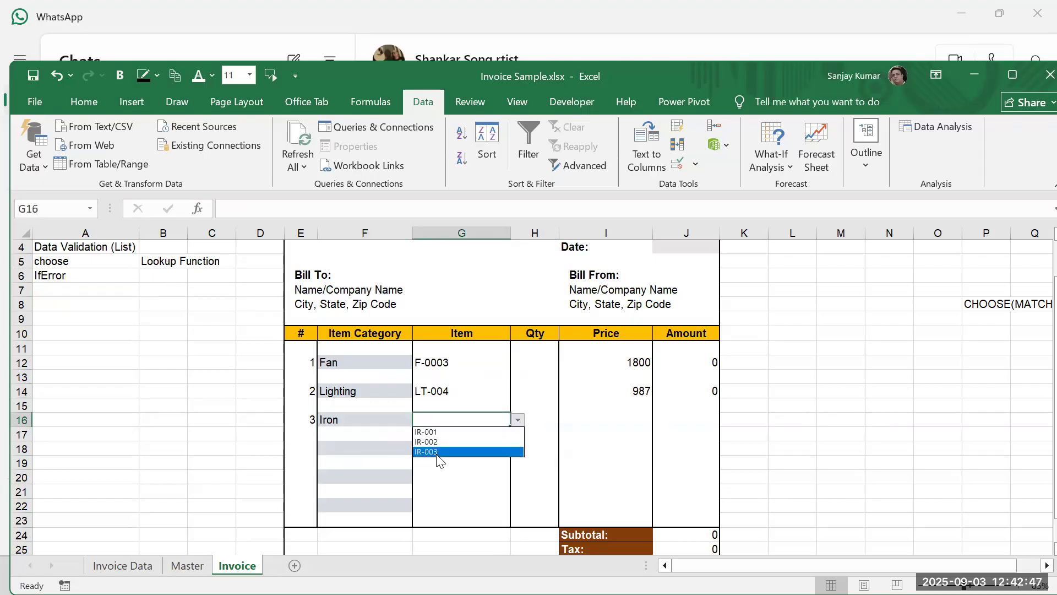
click(437, 452)
Step: Choose the category Grinder in F18 and the item GR-0002 in G18
click(344, 449)
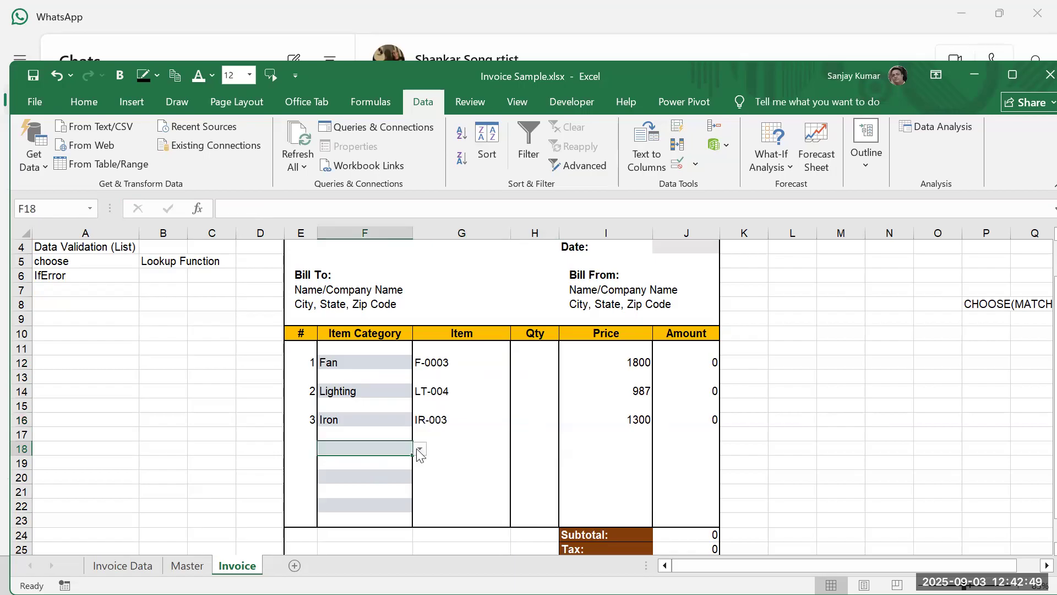
click(420, 449)
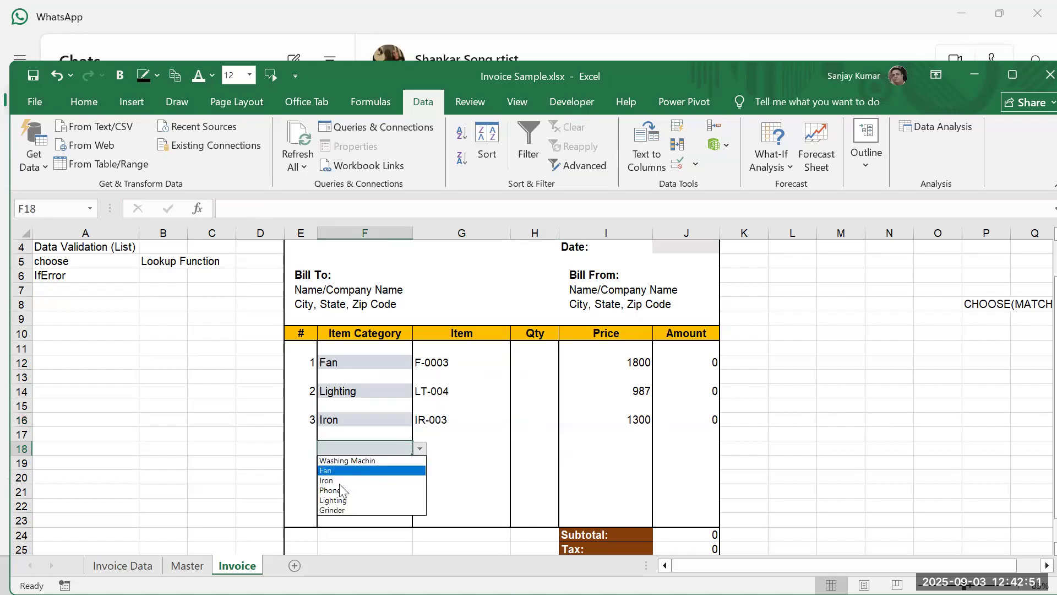
click(340, 510)
click(476, 446)
click(518, 448)
click(440, 469)
Step: Choose Lighting as the item category in F20
click(338, 478)
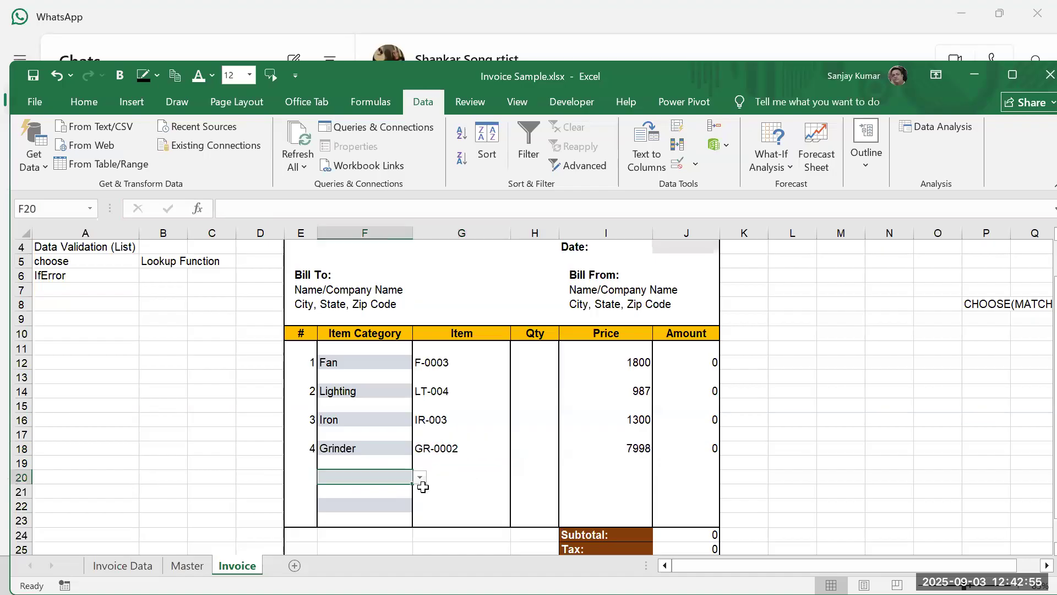
click(420, 477)
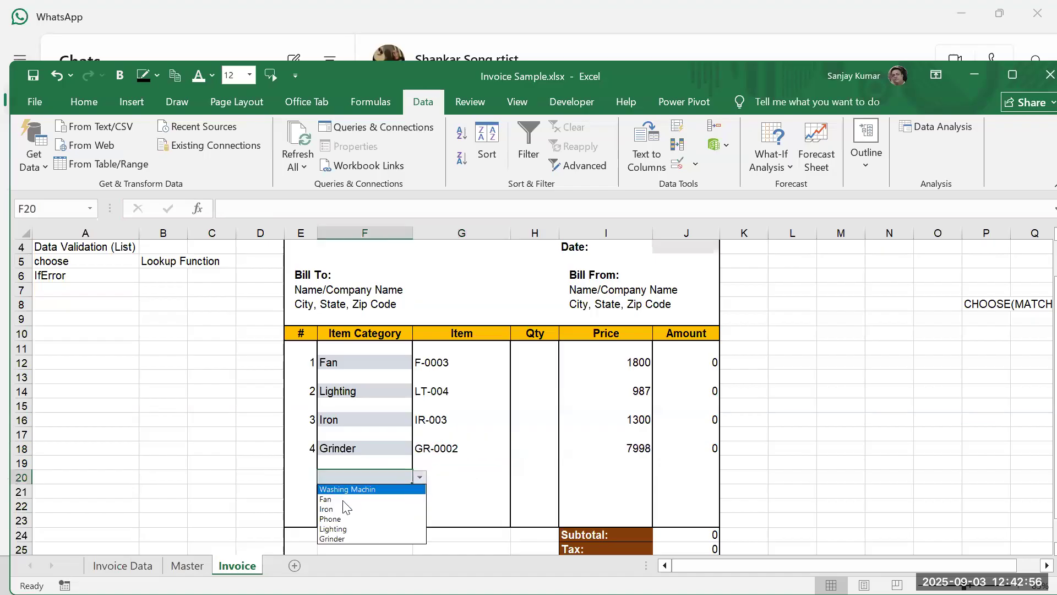
click(337, 529)
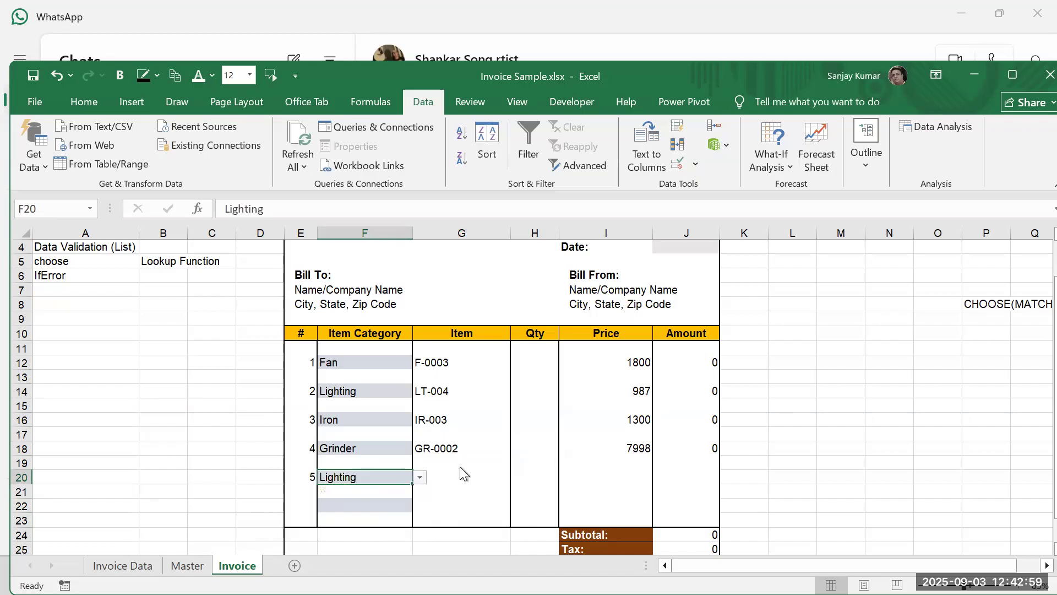
Step: Clear the test categories and items in F14:G21, keeping only the first invoice line
drag(342, 396, 448, 494)
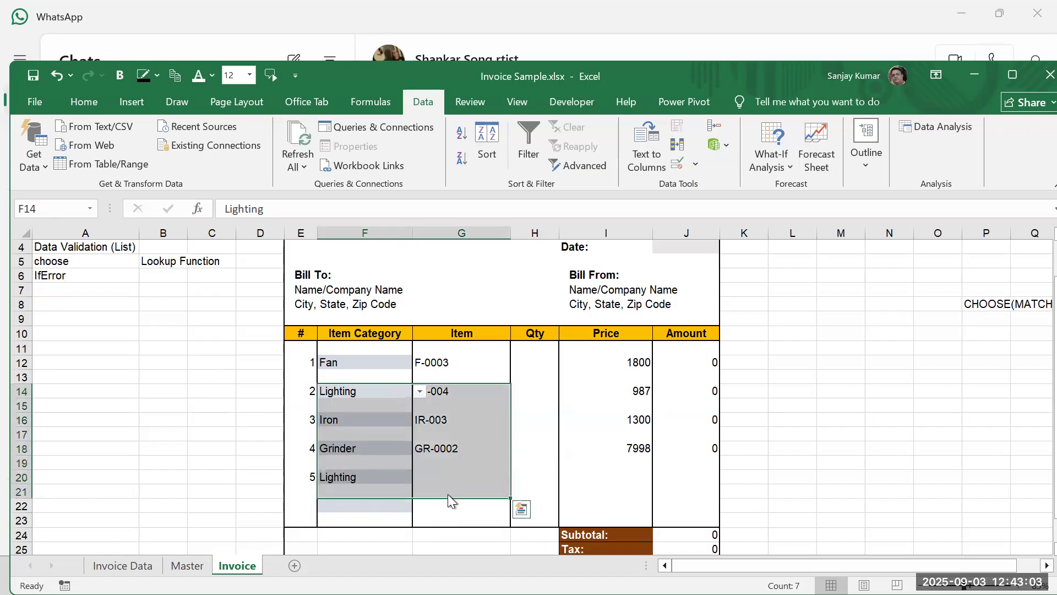
key(Delete)
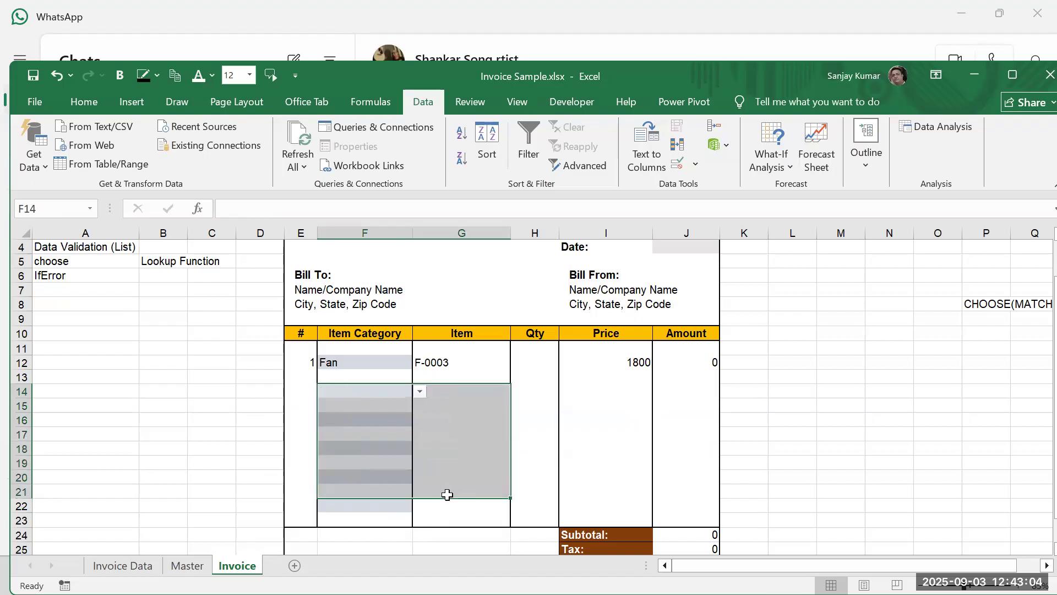
click(754, 353)
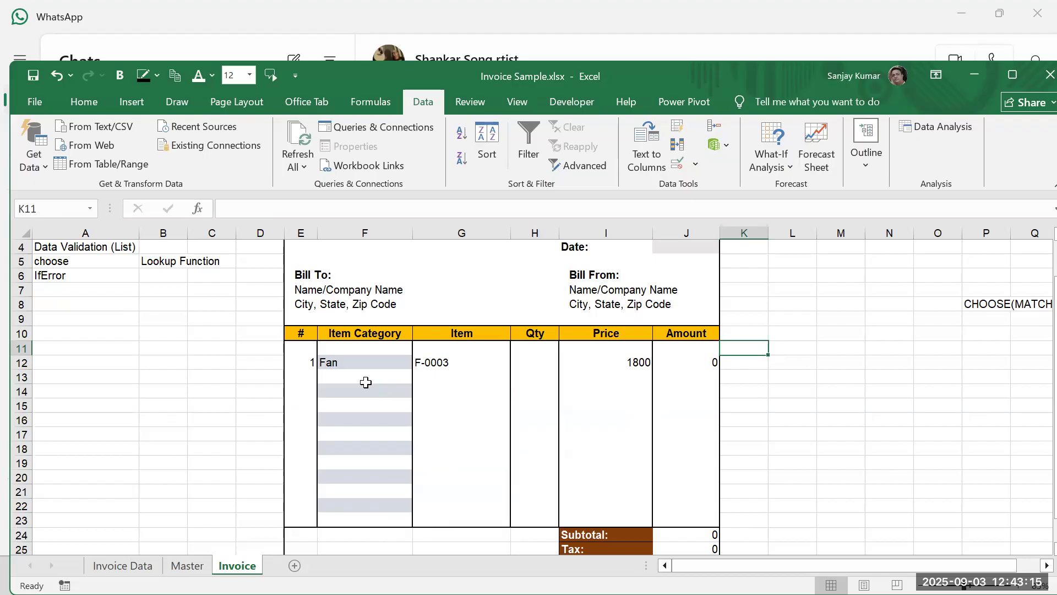
Step: Extend the list of functions in column A with Max in A7 and If Condition in A8
click(142, 294)
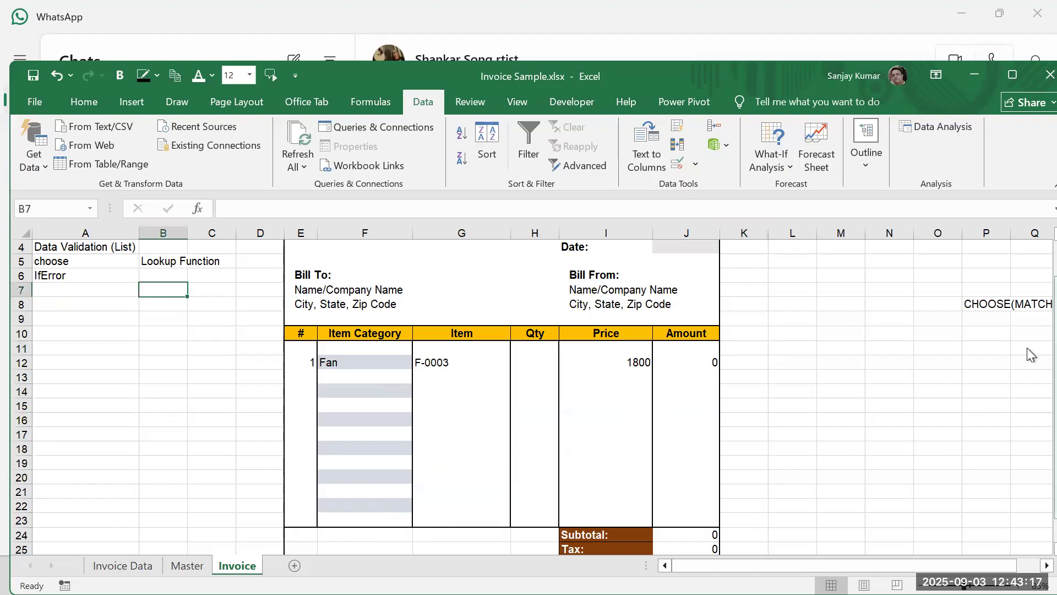
key(Left)
text(re)
key(BackSpace)
key(BackSpace)
text(Mas)
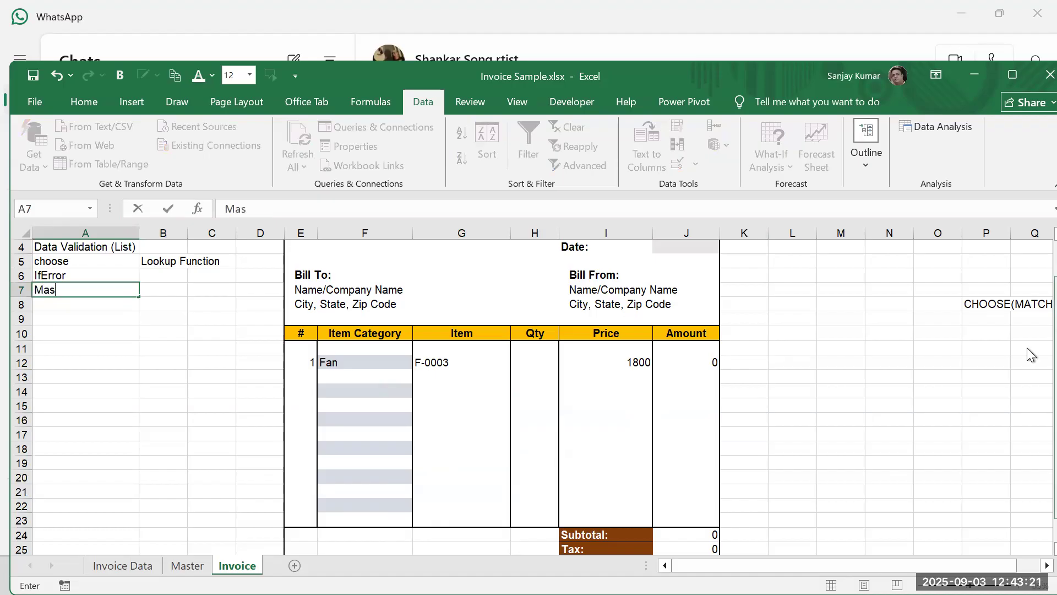
key(Return)
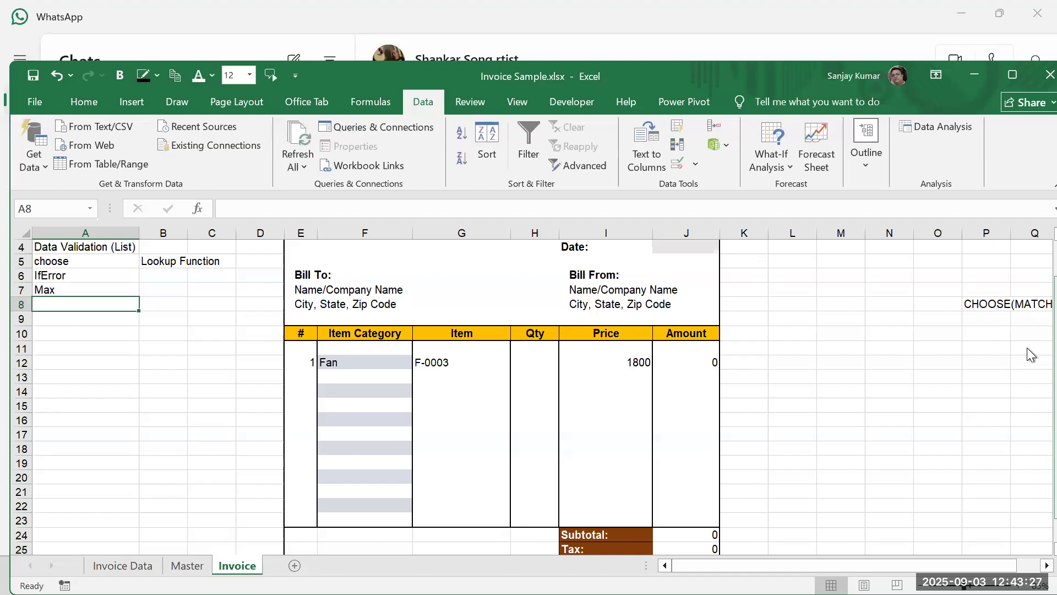
text(If Co)
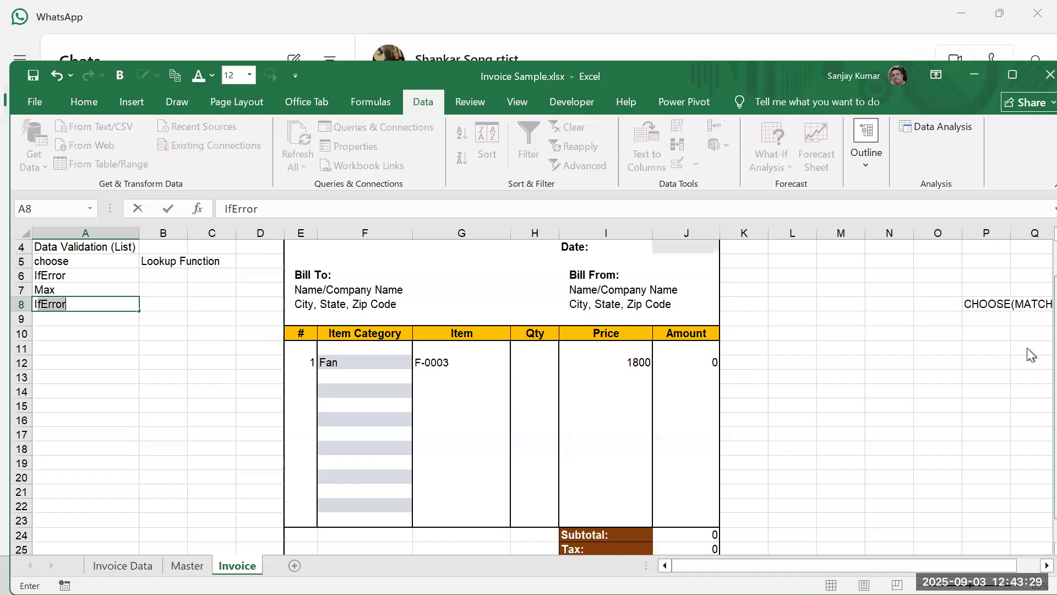
text(ndition)
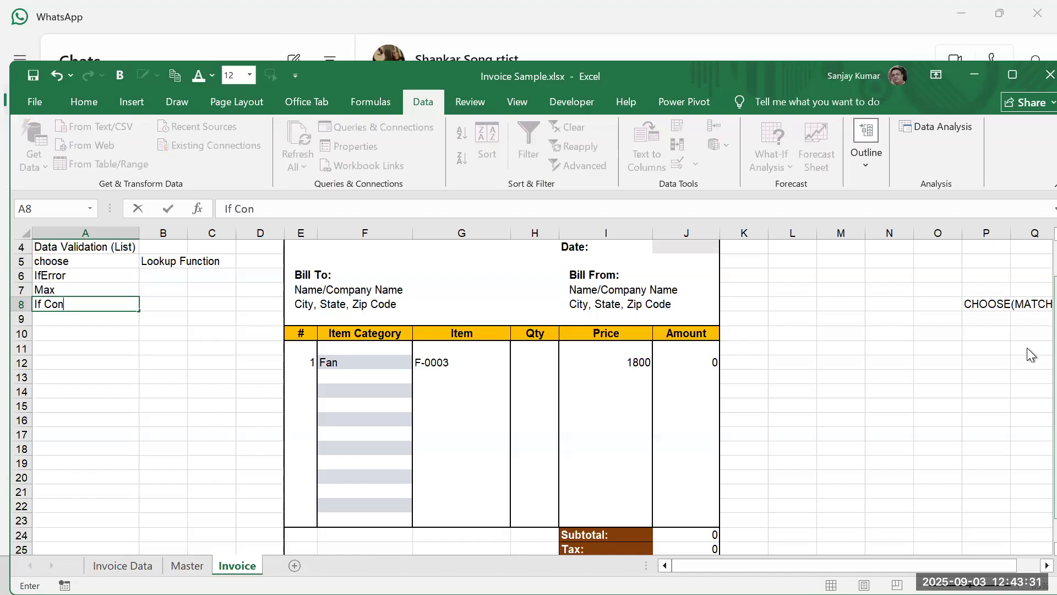
key(Return)
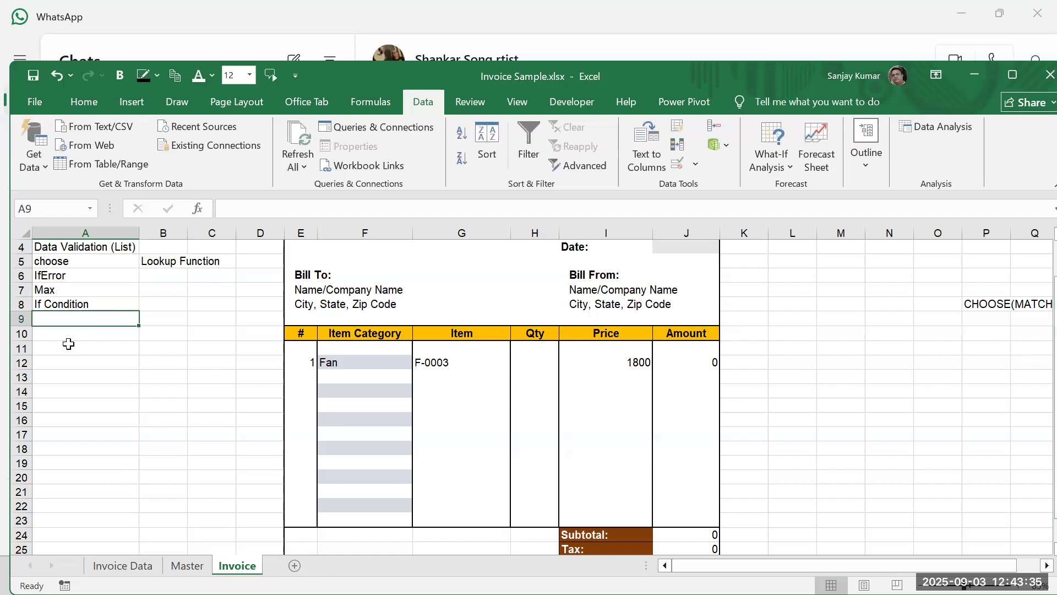
Step: Review the function names listed in column A, from If Condition in A8 up to choose in A5
scroll(157, 331, up, 1)
click(50, 329)
click(67, 358)
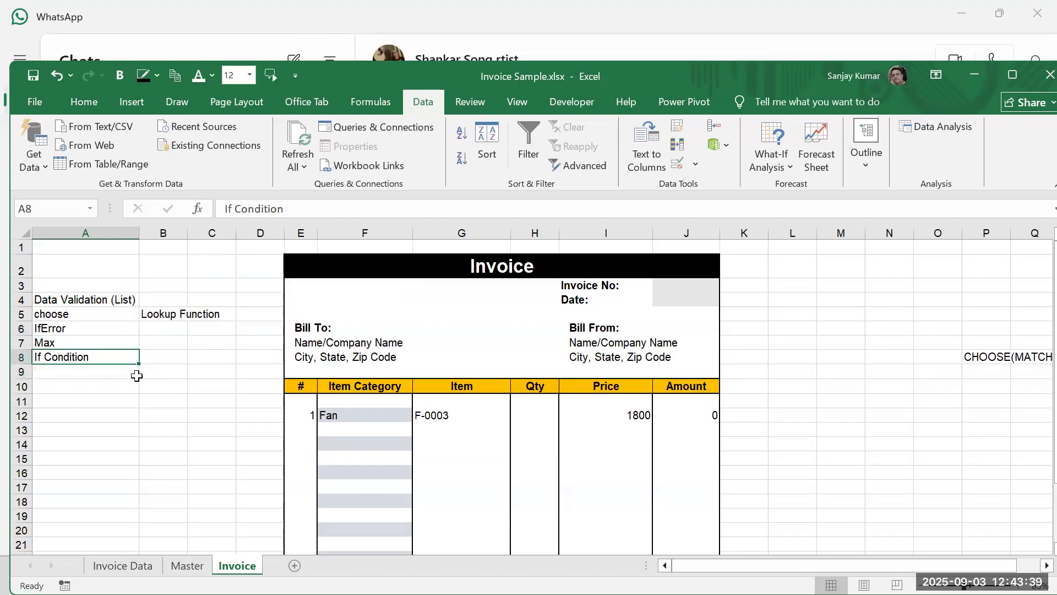
click(76, 329)
click(75, 315)
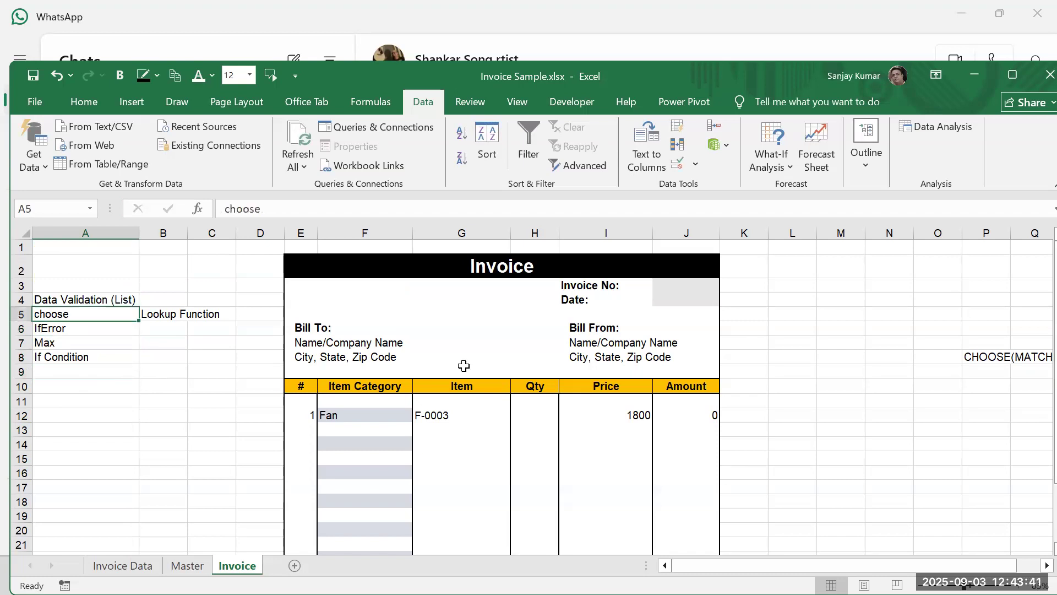
Step: Rename the entries in the function list to Choose Function in A5 and If Error in A6
text(Choose)
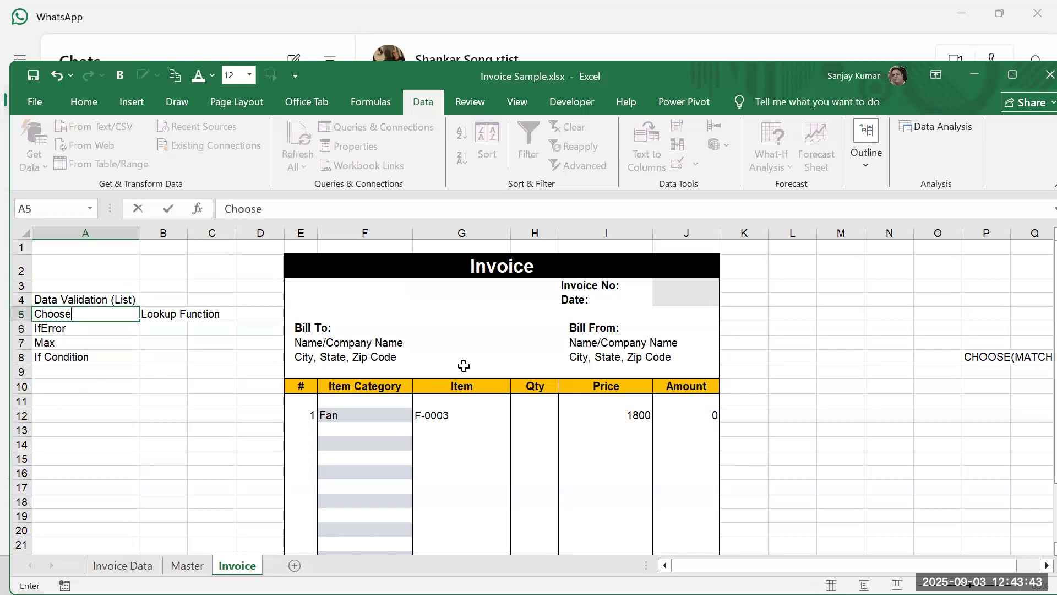
text( Function)
key(Return)
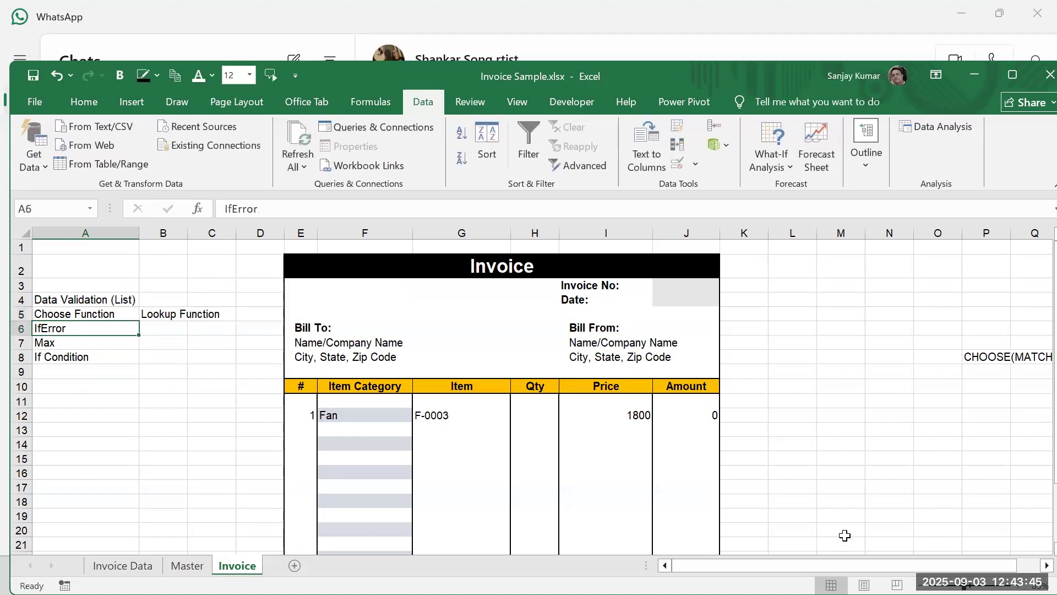
double_click(41, 329)
click(774, 342)
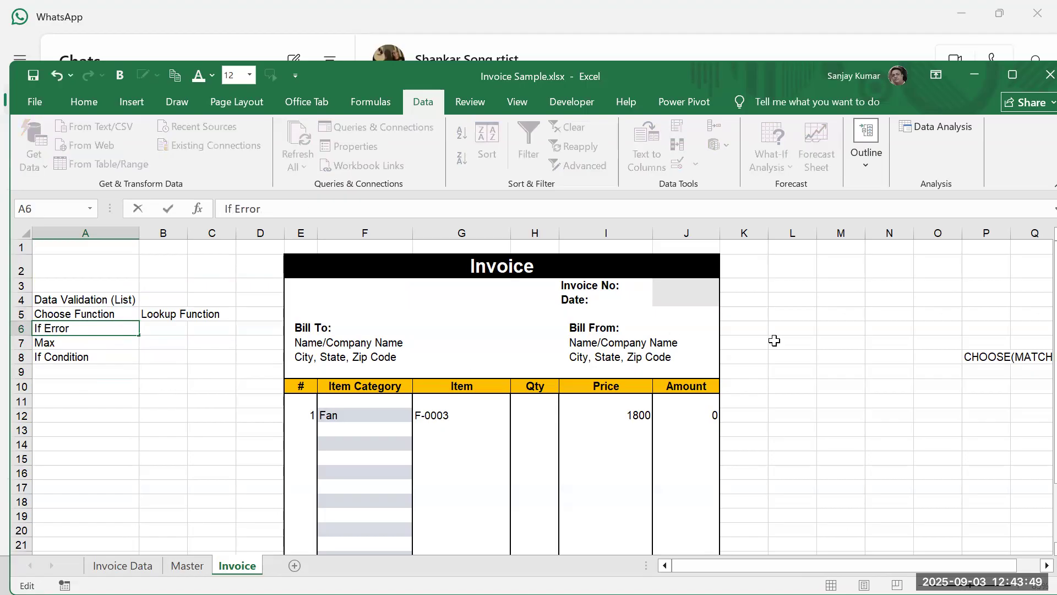
Step: Choose Iron as the item category for the second invoice line in F14
click(368, 418)
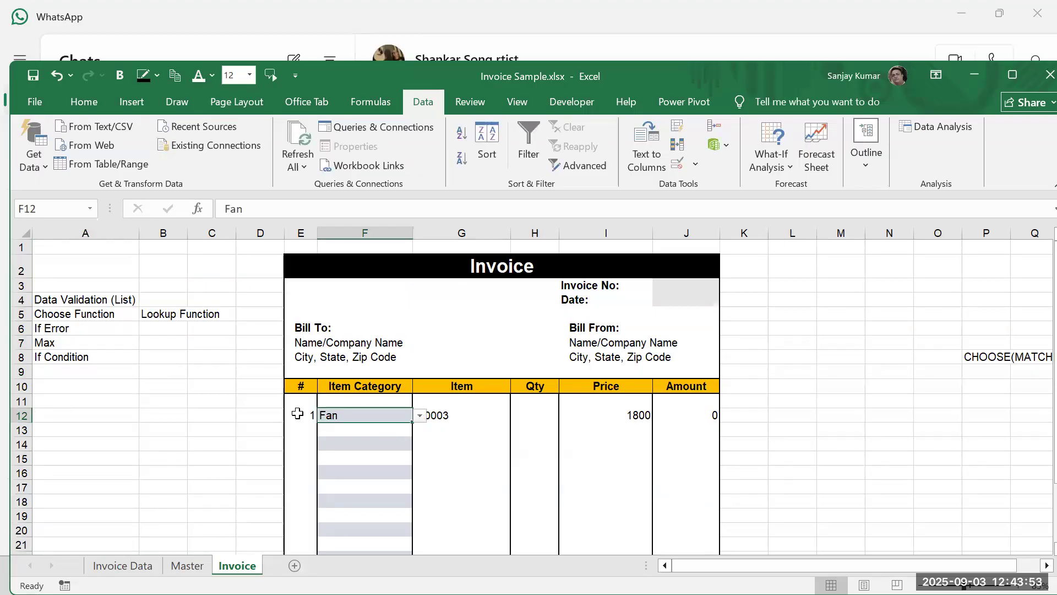
scroll(448, 425, down, 1)
click(400, 394)
click(420, 392)
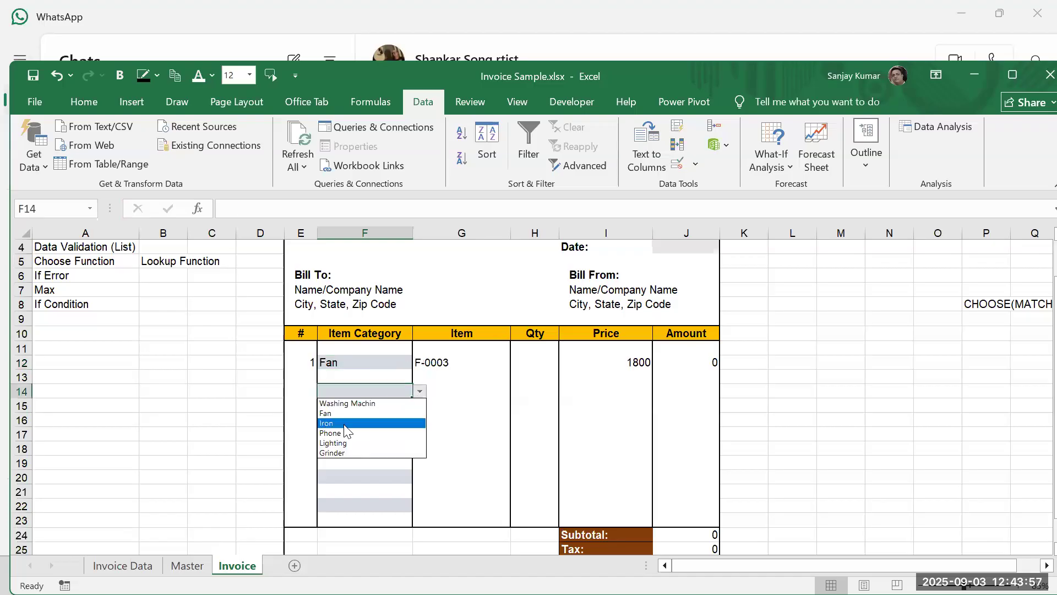
click(345, 424)
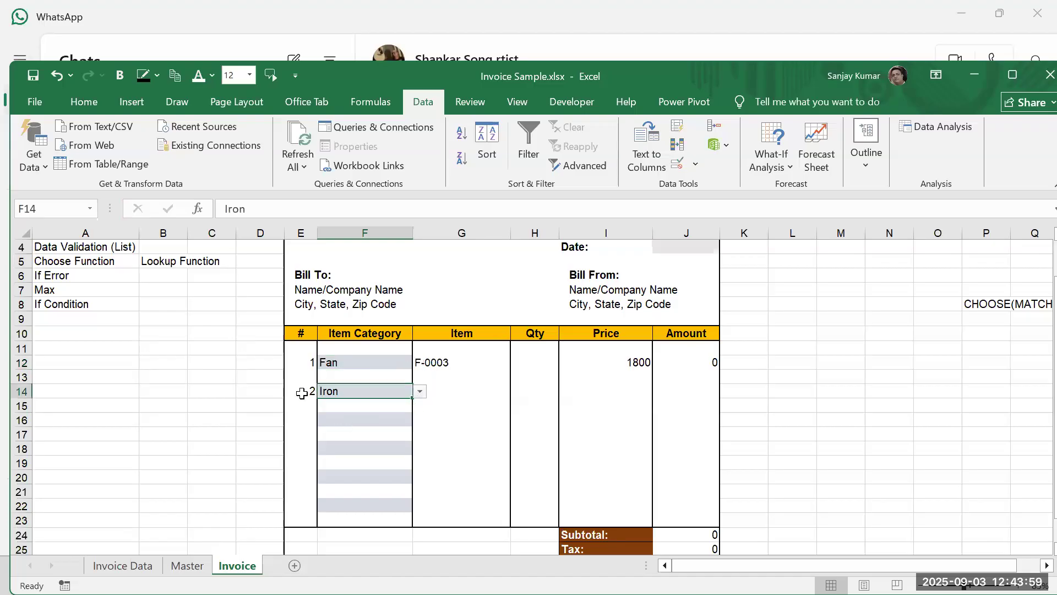
Step: Try a light blue fill across the first invoice line, E12:J12, and undo it
click(349, 361)
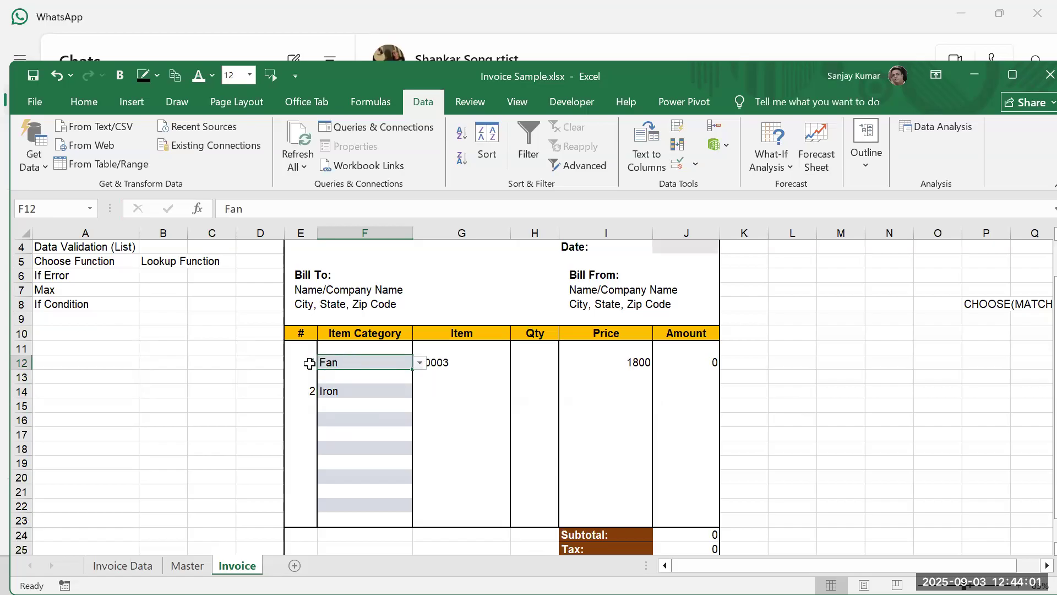
click(310, 363)
drag(310, 364, 683, 362)
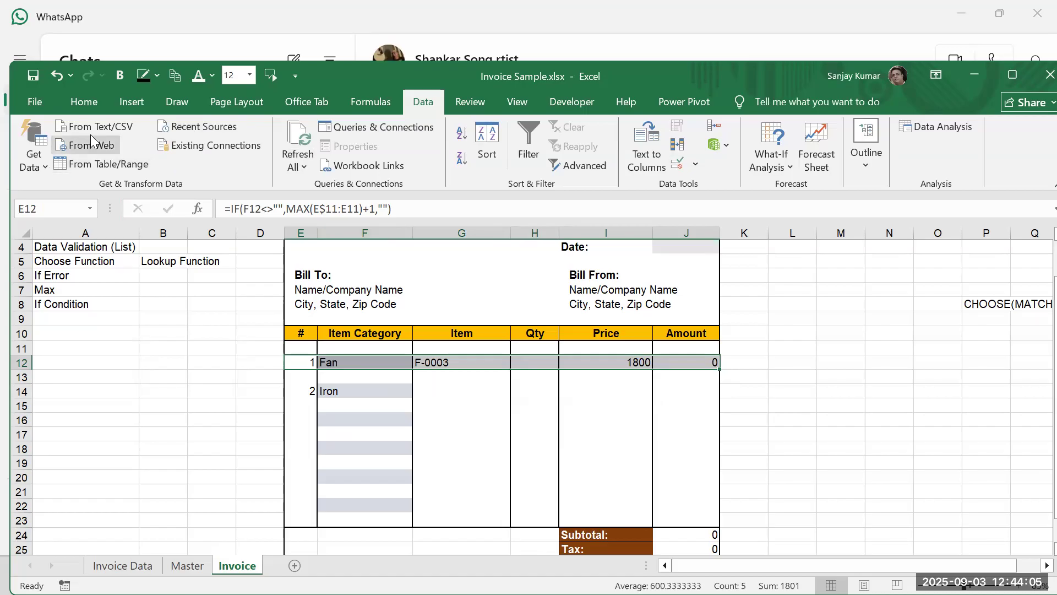
click(84, 103)
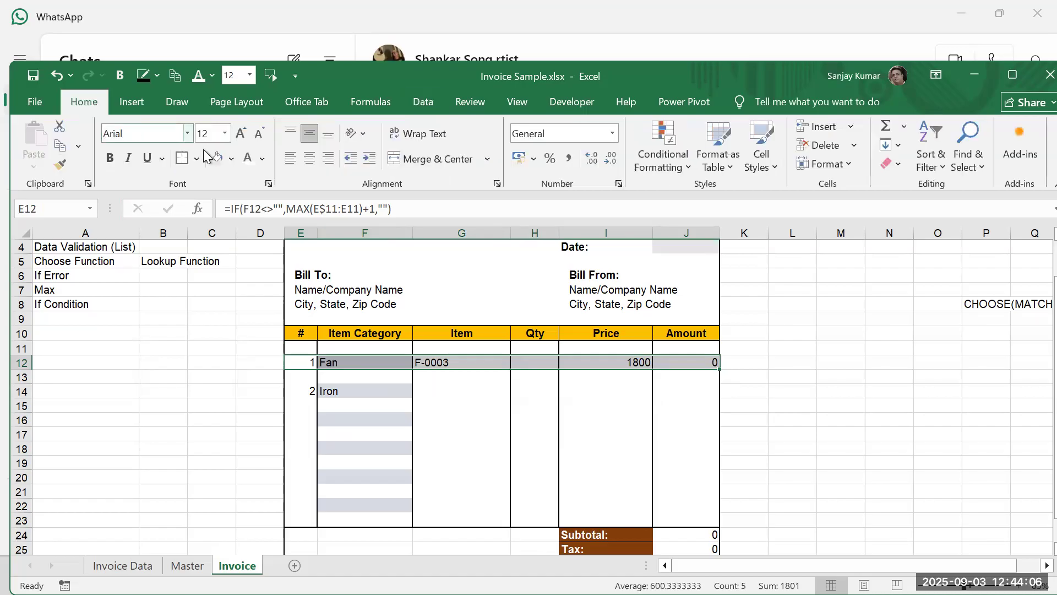
click(232, 158)
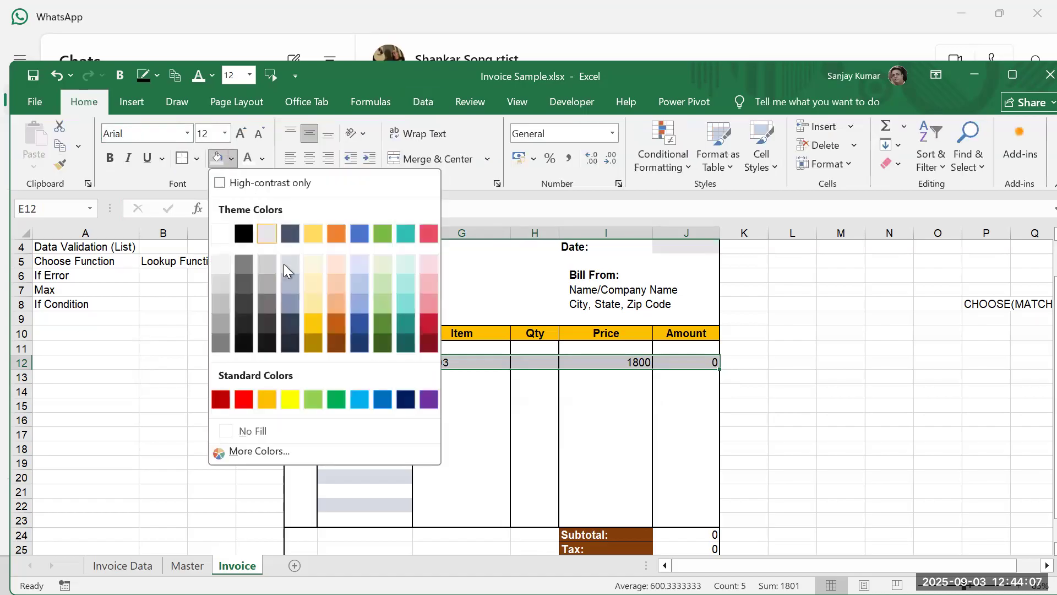
click(358, 283)
click(799, 377)
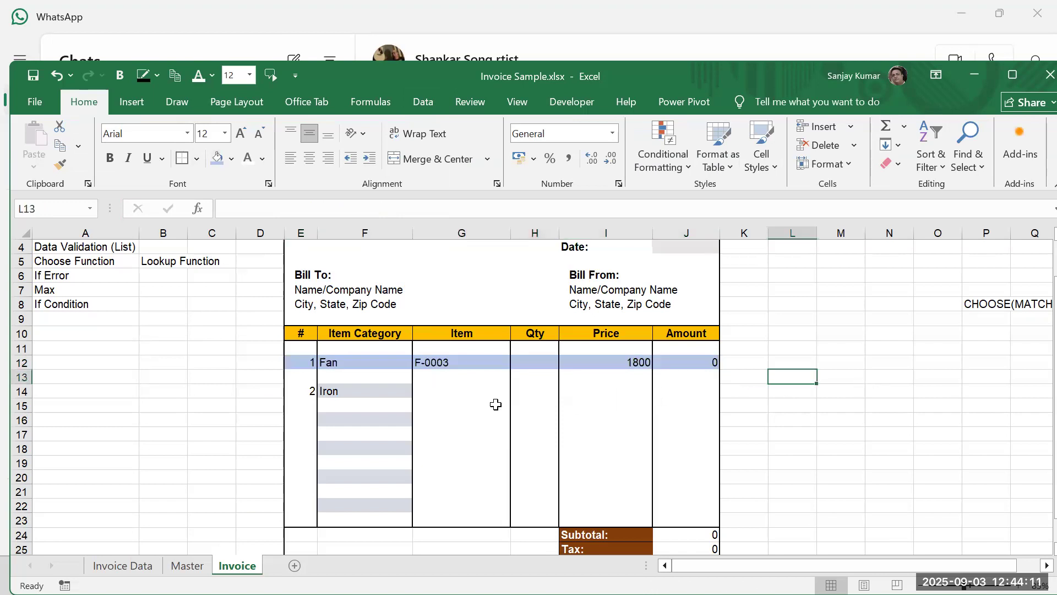
drag(312, 362, 688, 358)
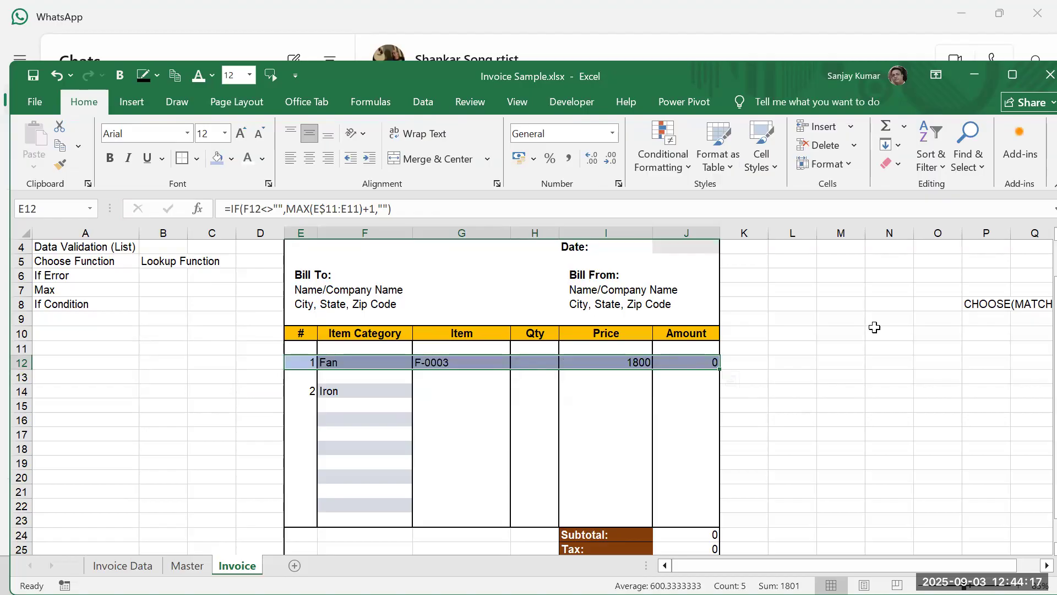
click(857, 349)
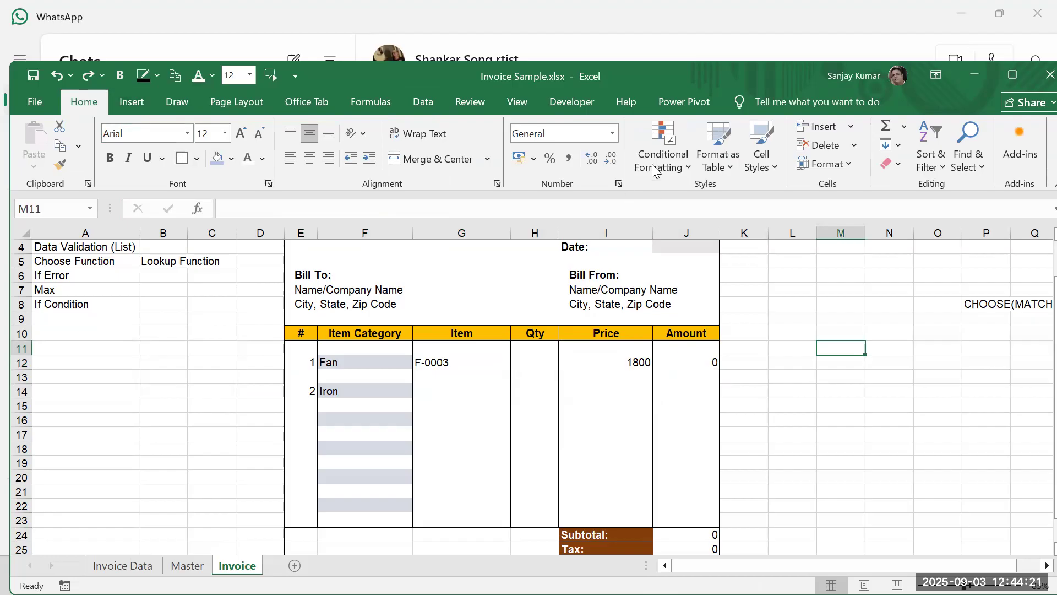
Step: Start a new conditional formatting rule for E12:J22 that uses a formula to determine which cells to format
click(691, 165)
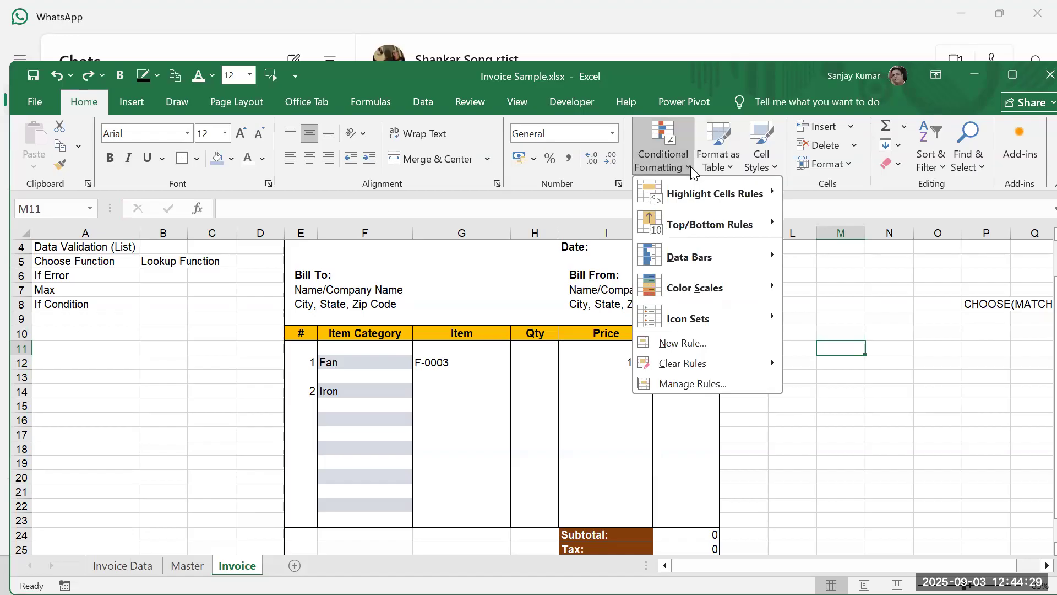
click(349, 425)
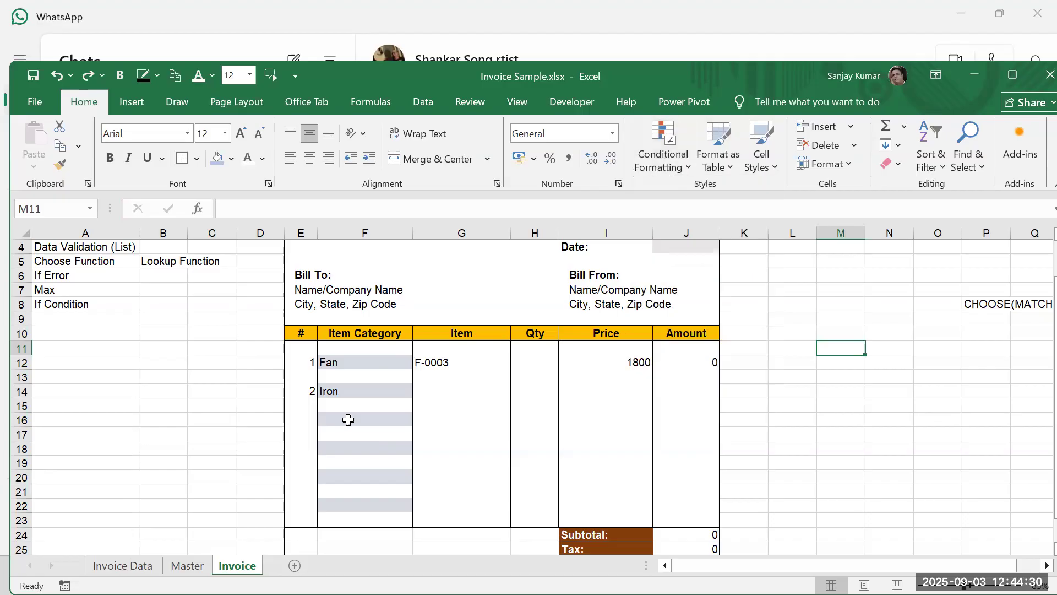
click(301, 360)
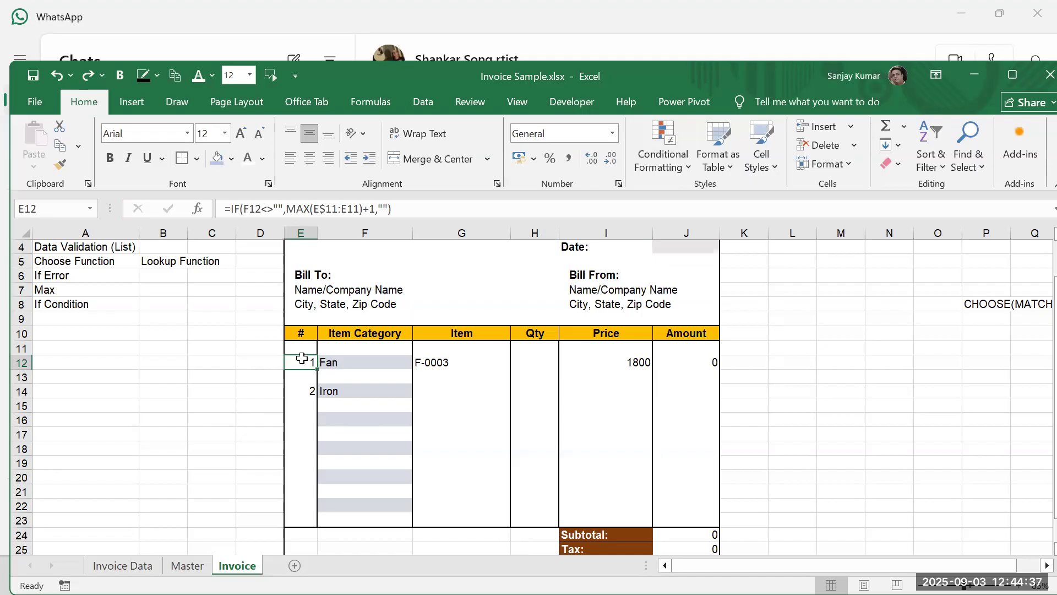
drag(302, 359, 686, 519)
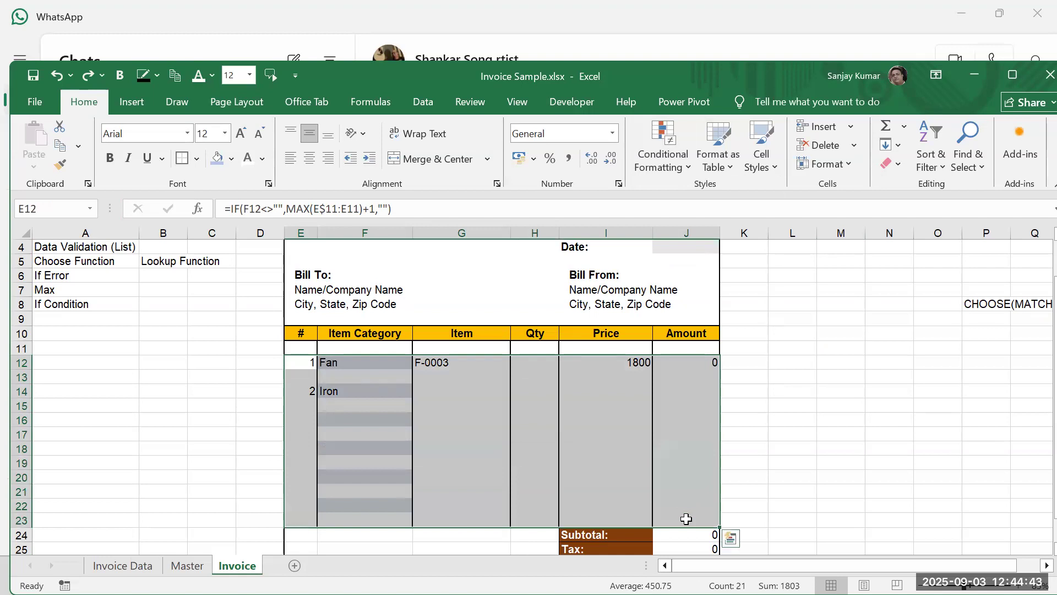
click(307, 363)
drag(307, 363, 663, 501)
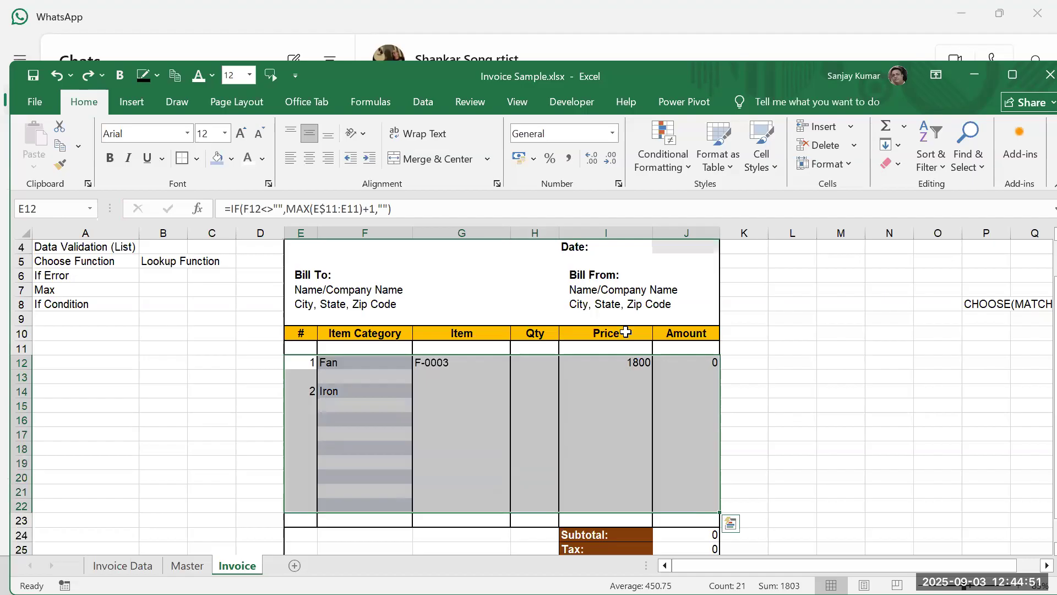
click(662, 170)
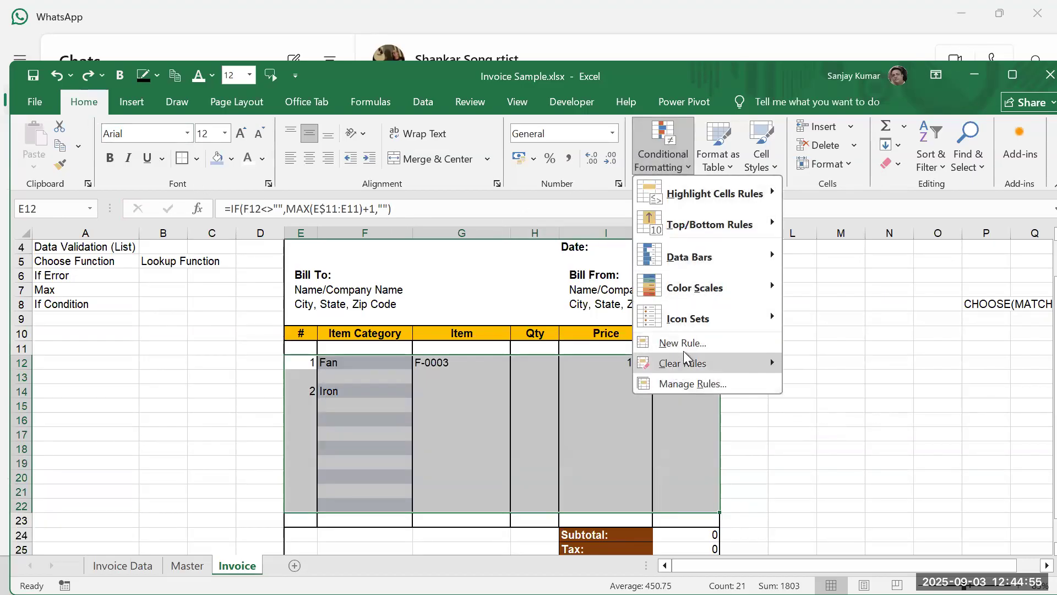
click(685, 344)
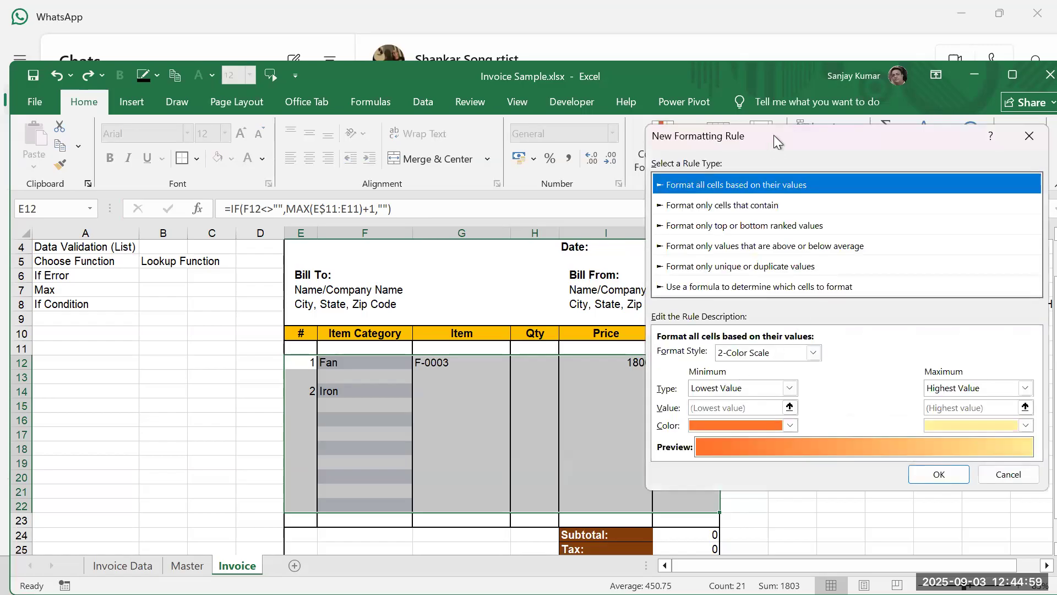
drag(775, 134, 732, 66)
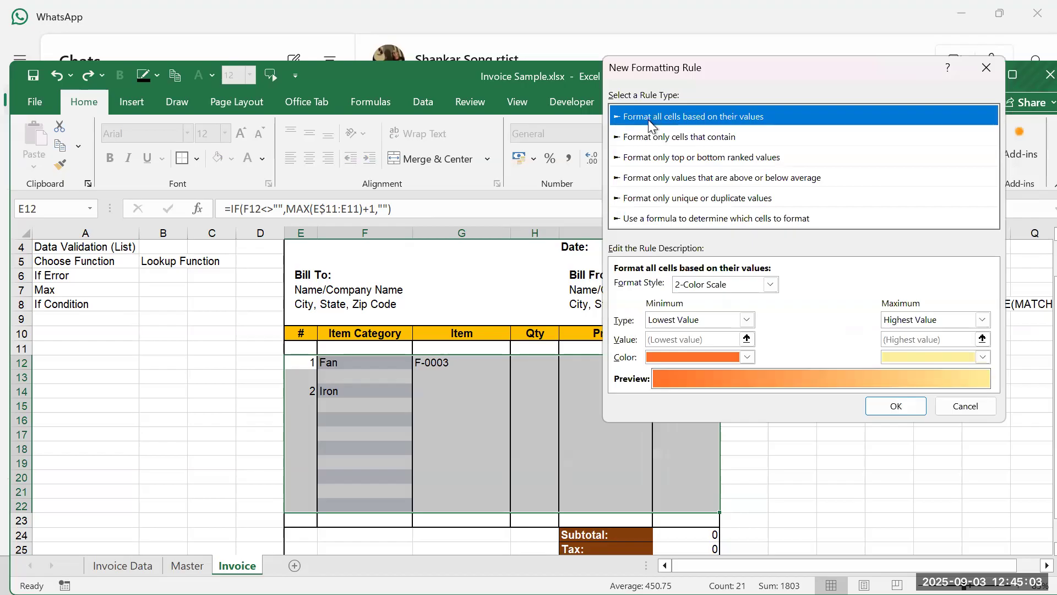
click(666, 220)
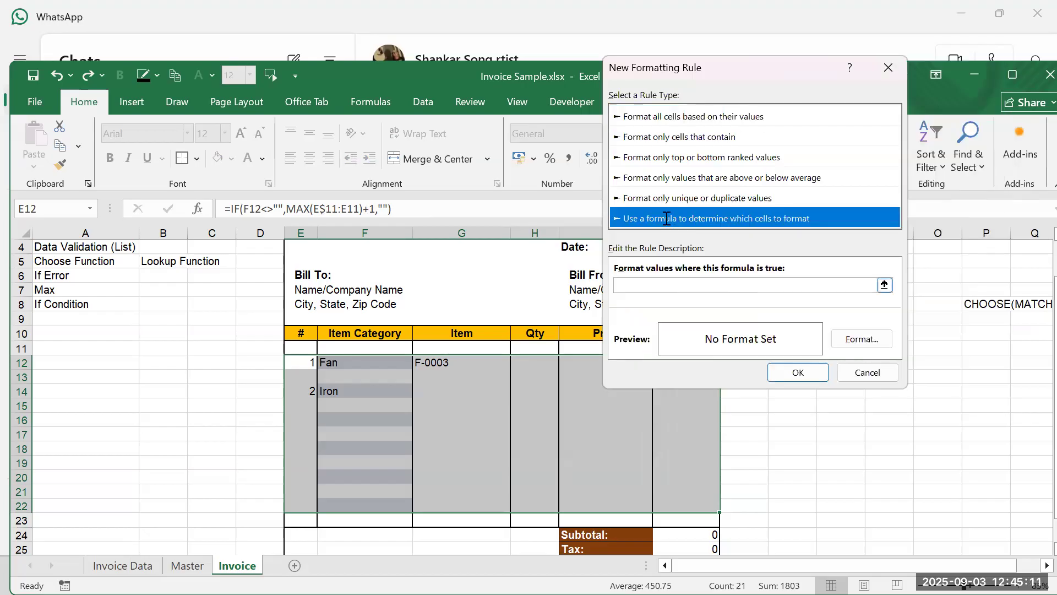
Step: Enter =$E$12>=1 as the formula of the new formatting rule
click(649, 284)
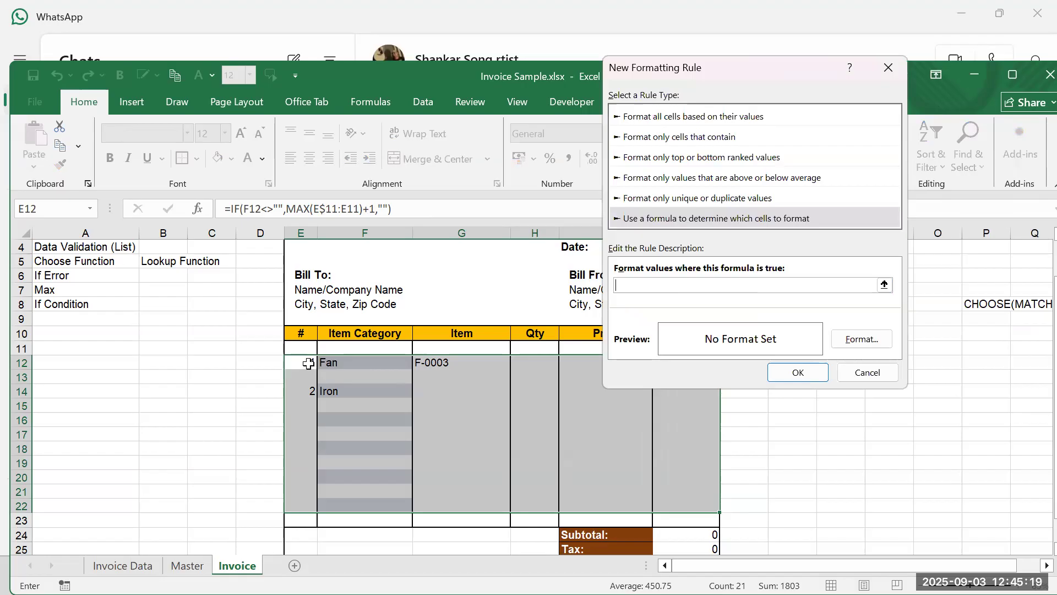
click(308, 364)
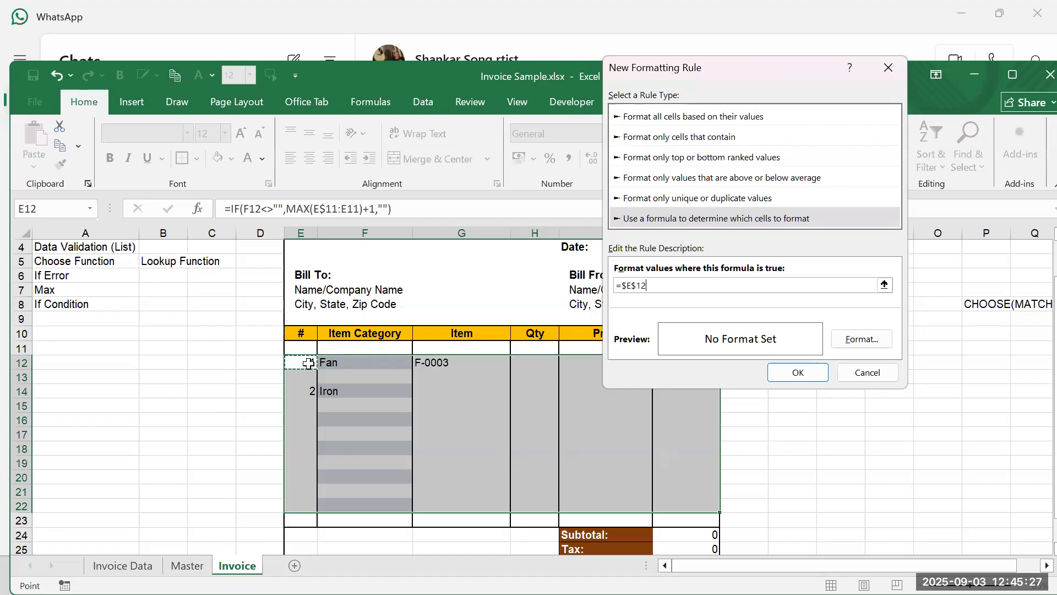
text(>=1)
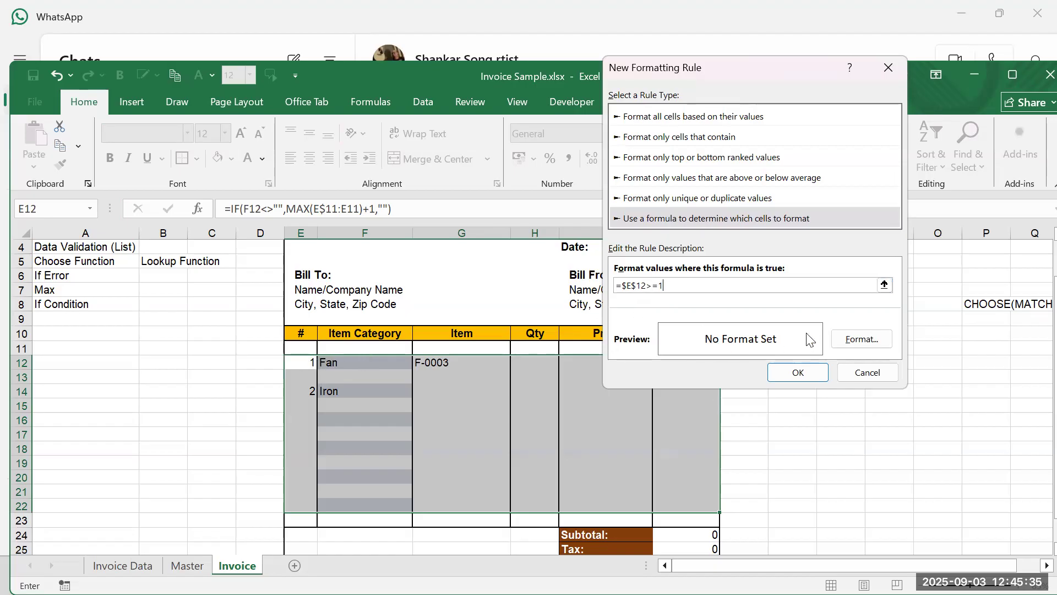
Step: Set a light blue background fill as the format of the new rule
click(863, 340)
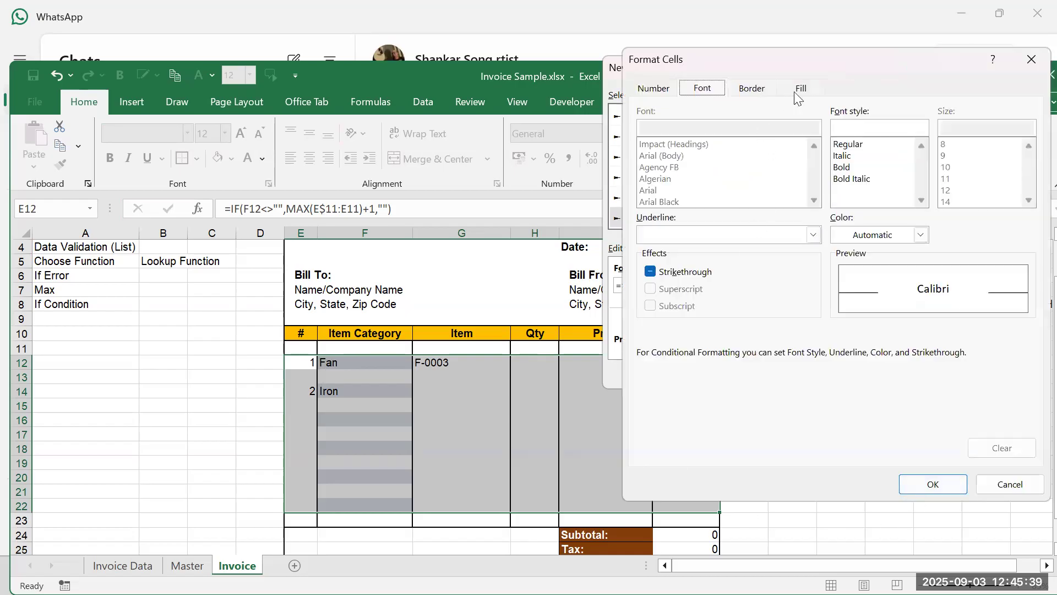
click(807, 93)
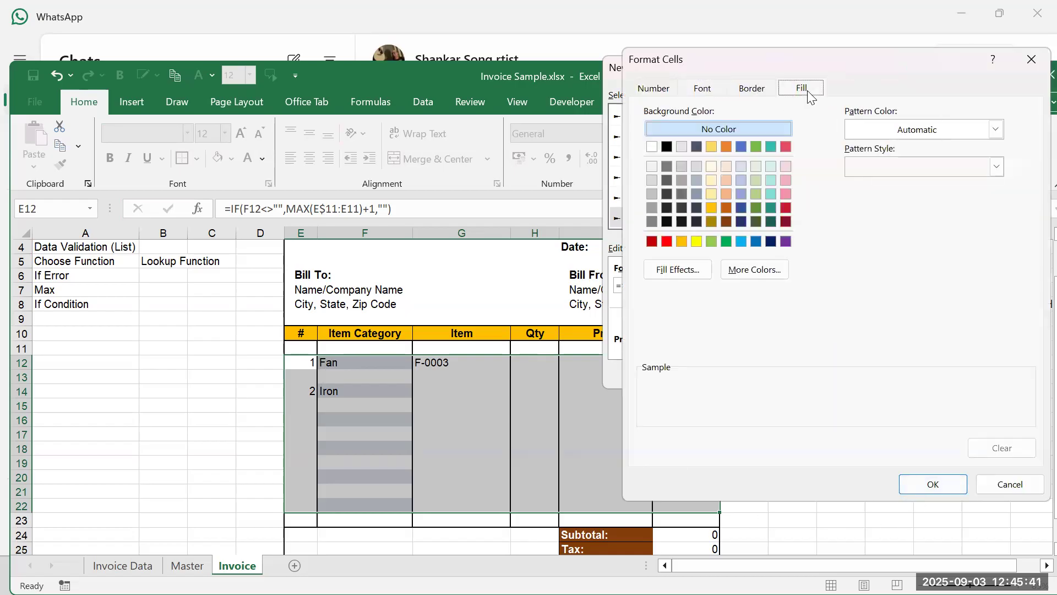
click(743, 182)
click(922, 480)
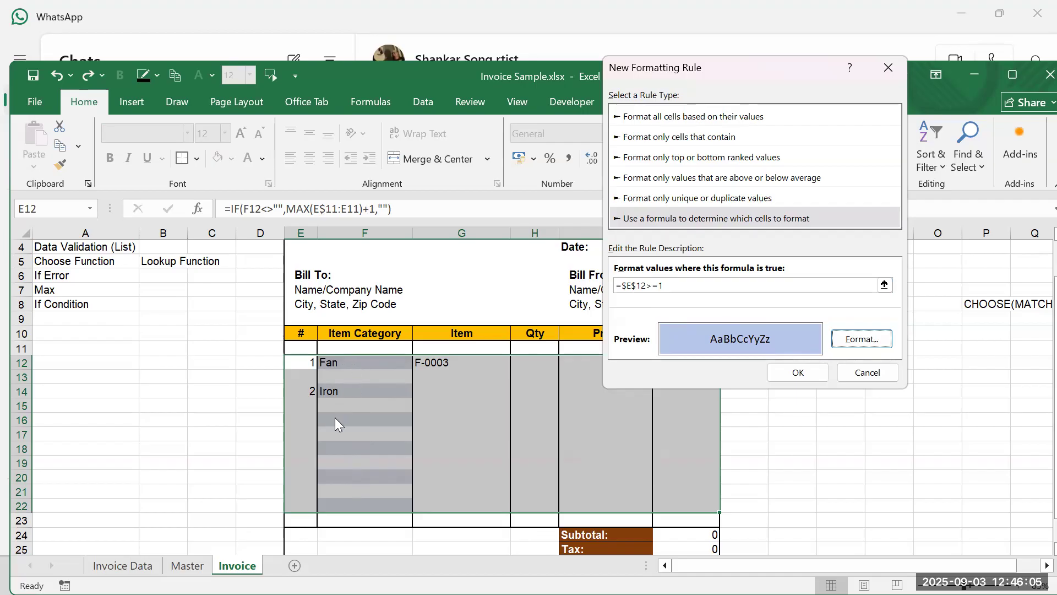
Step: Make the row reference relative so the rule's formula reads =$E12>=1, and apply the rule
click(641, 286)
key(BackSpace)
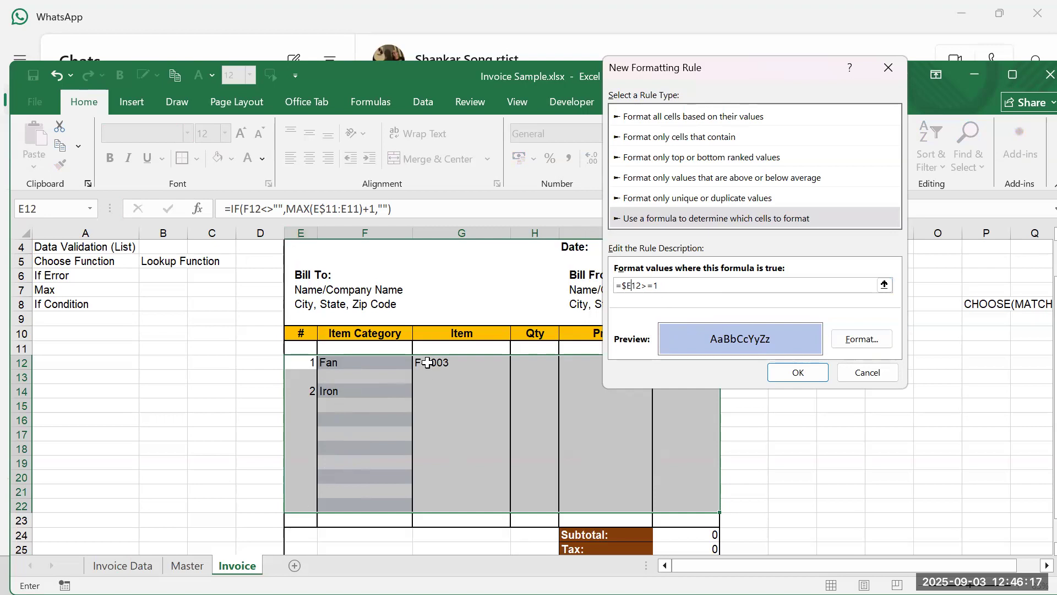
click(827, 367)
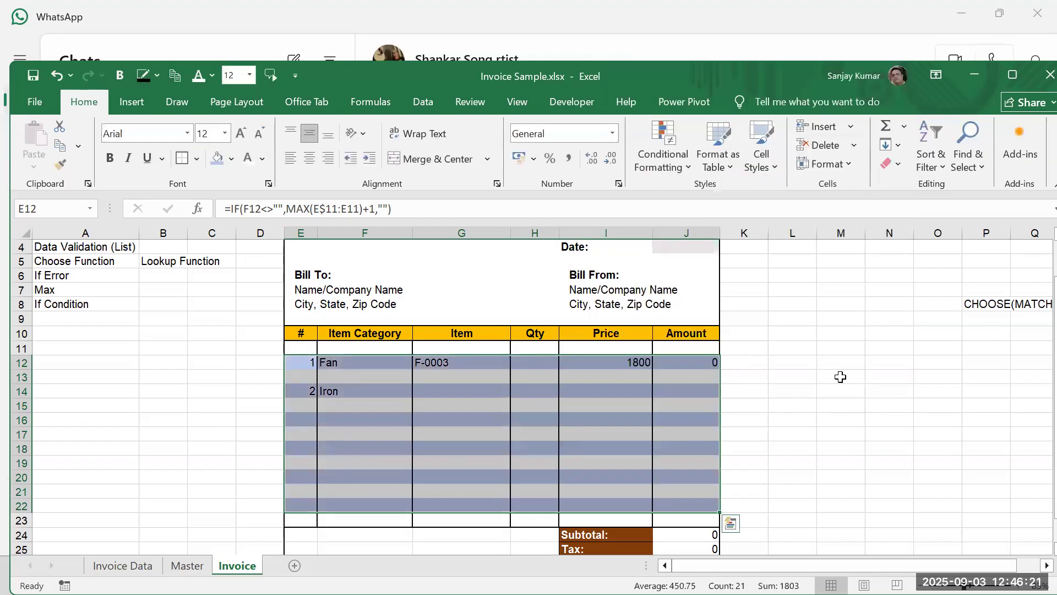
Step: Open the existing formula-based conditional formatting rule of E12:J22 for editing
click(311, 421)
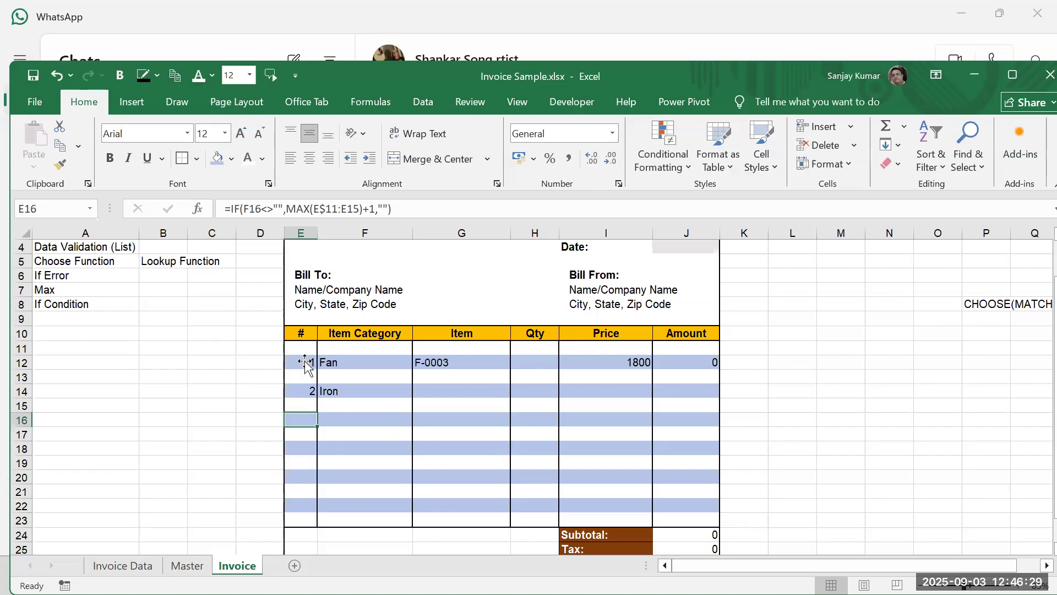
drag(299, 366, 689, 507)
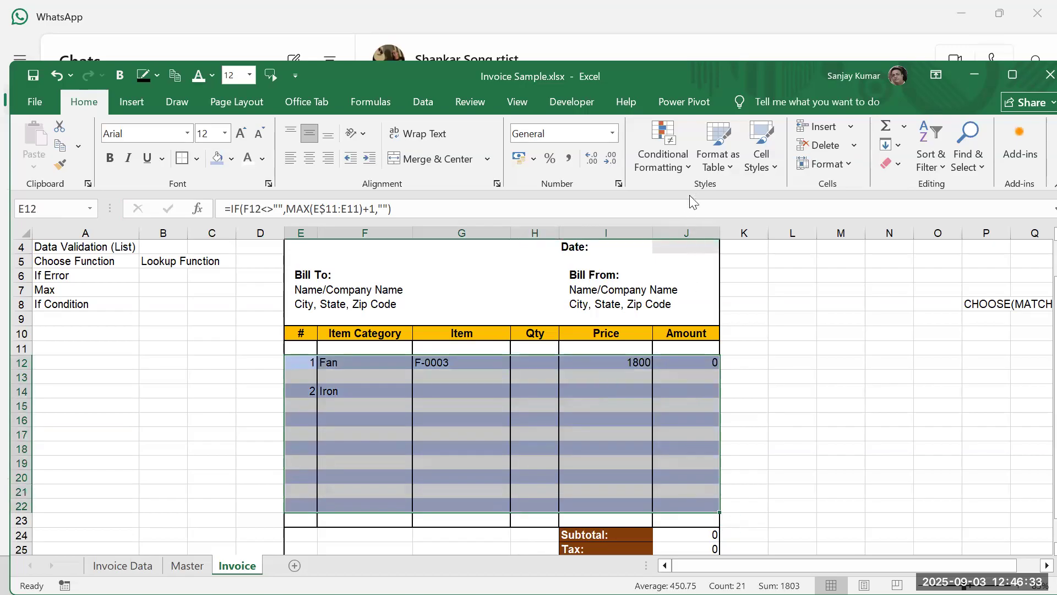
click(691, 169)
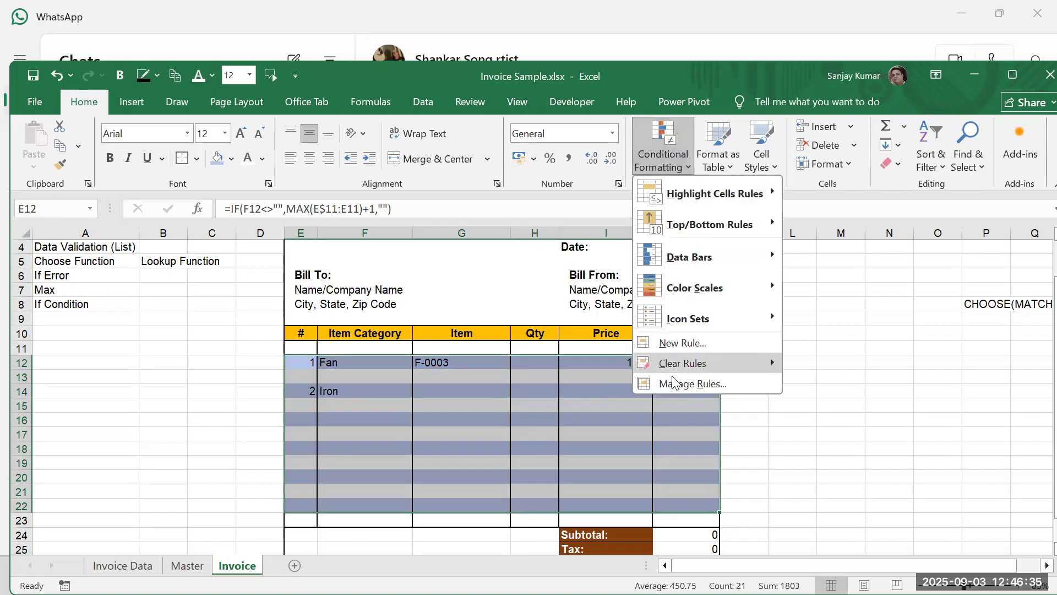
click(644, 386)
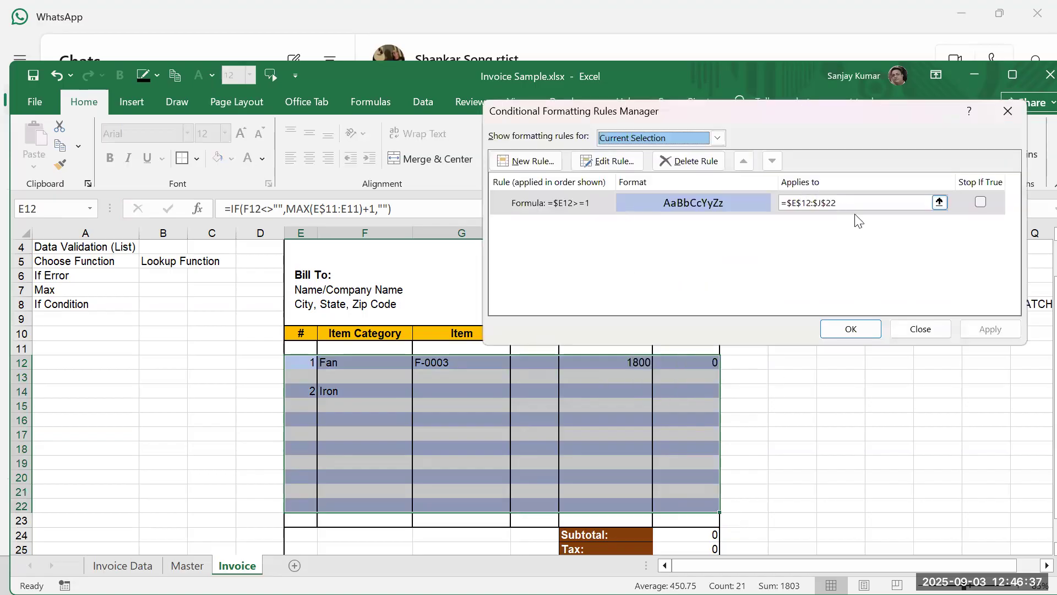
click(586, 202)
click(604, 160)
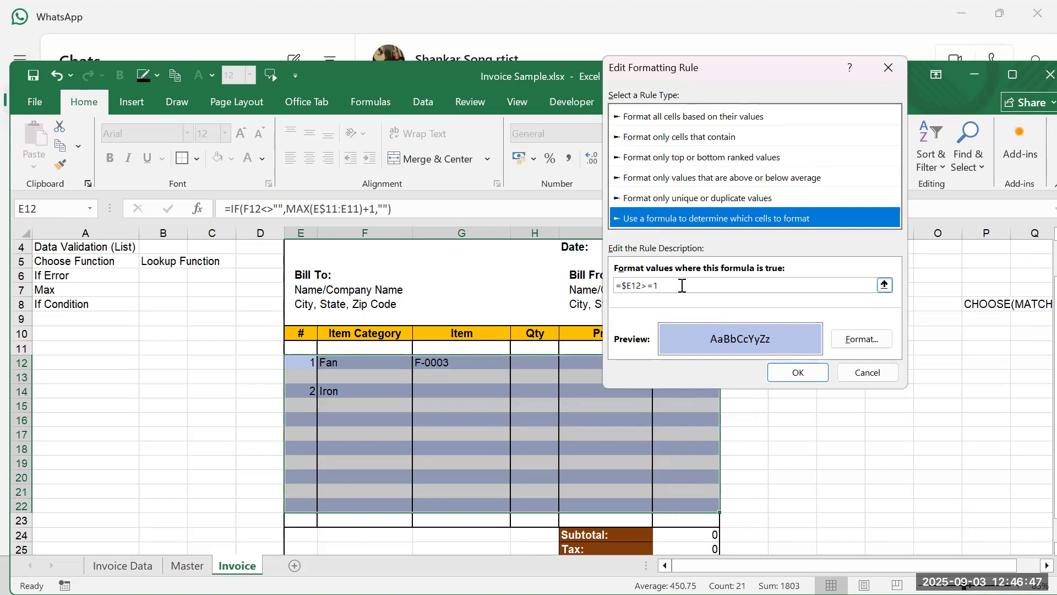
Step: Replace the rule's formula with =$E$12>1 and apply the edited rule to E12:J22
key(BackSpace)
text(1)
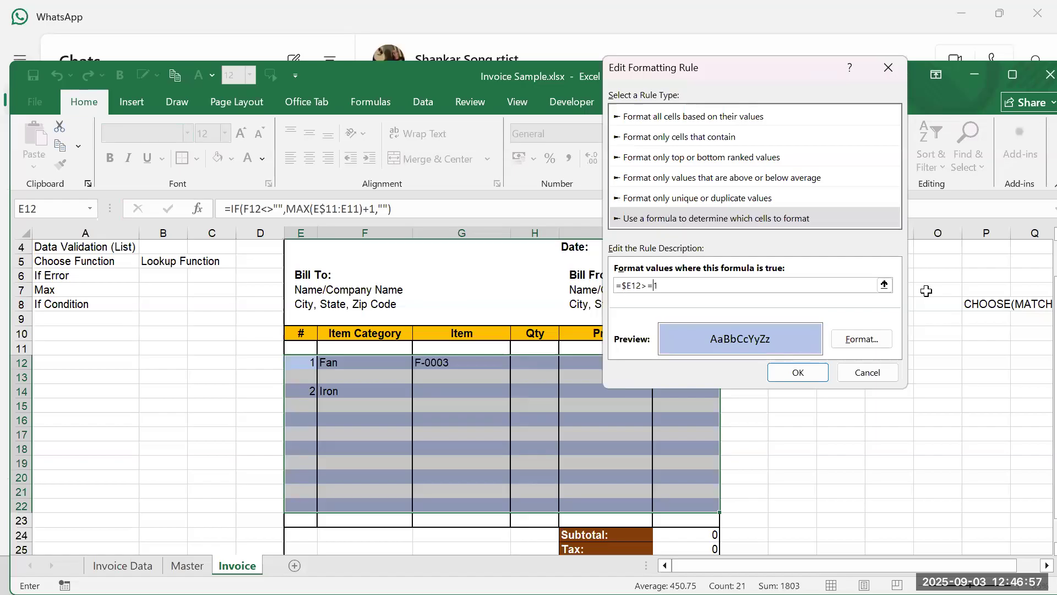
key(Left)
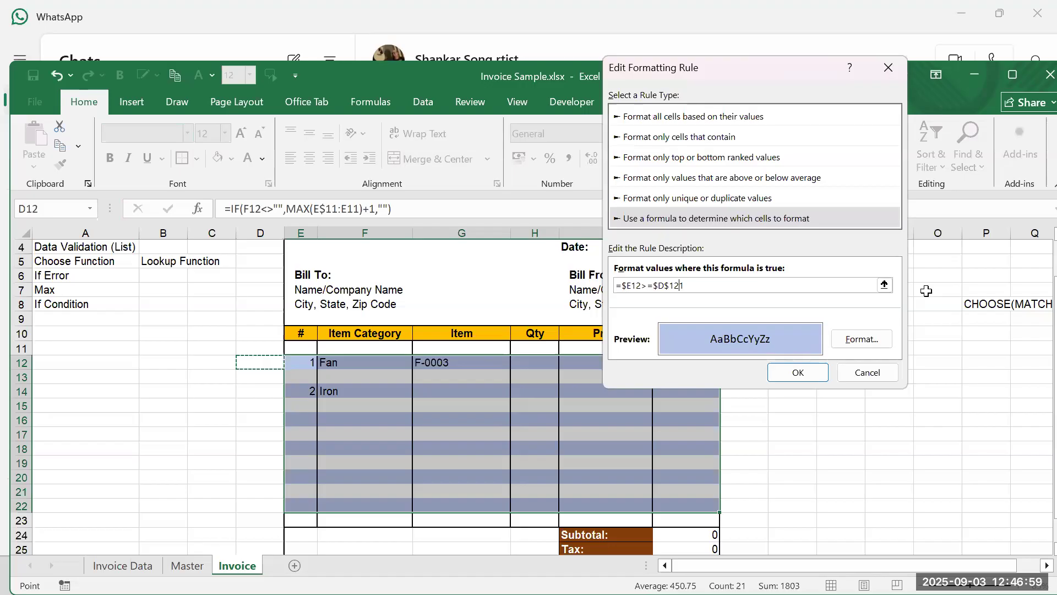
drag(715, 285, 441, 324)
click(304, 362)
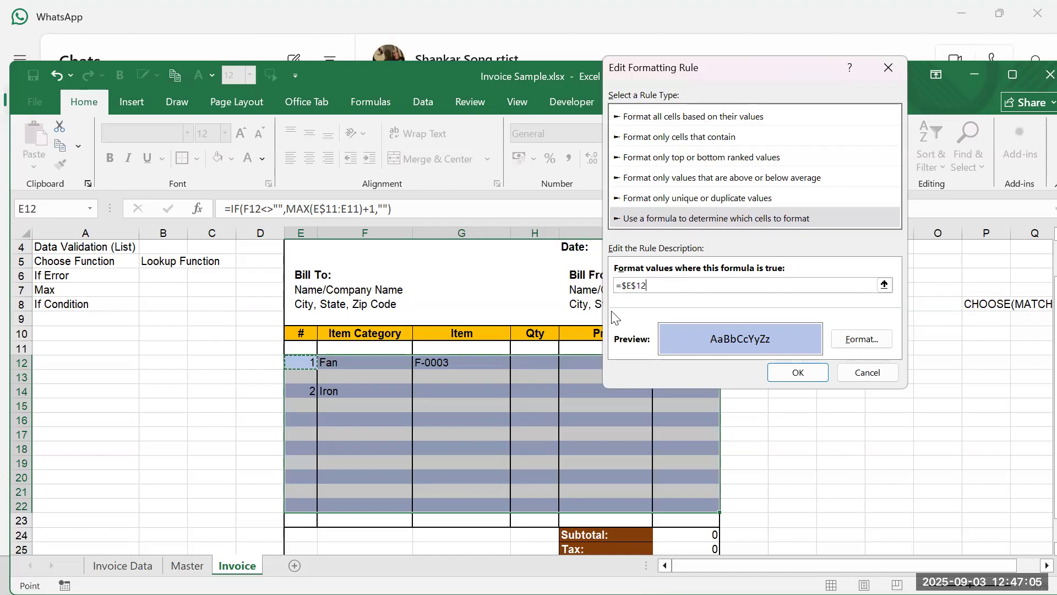
text(>1)
click(798, 372)
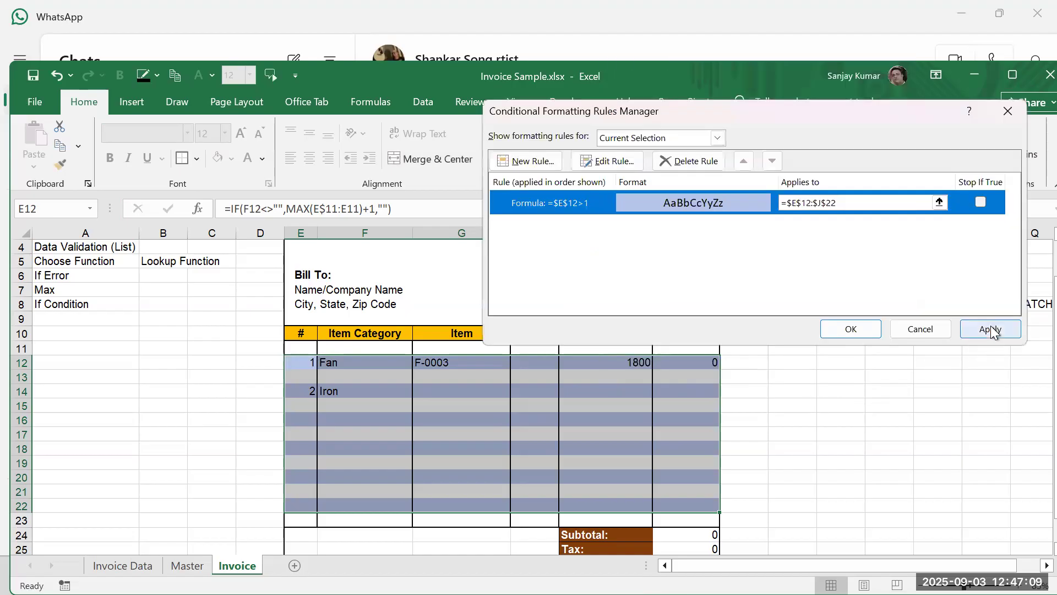
click(991, 330)
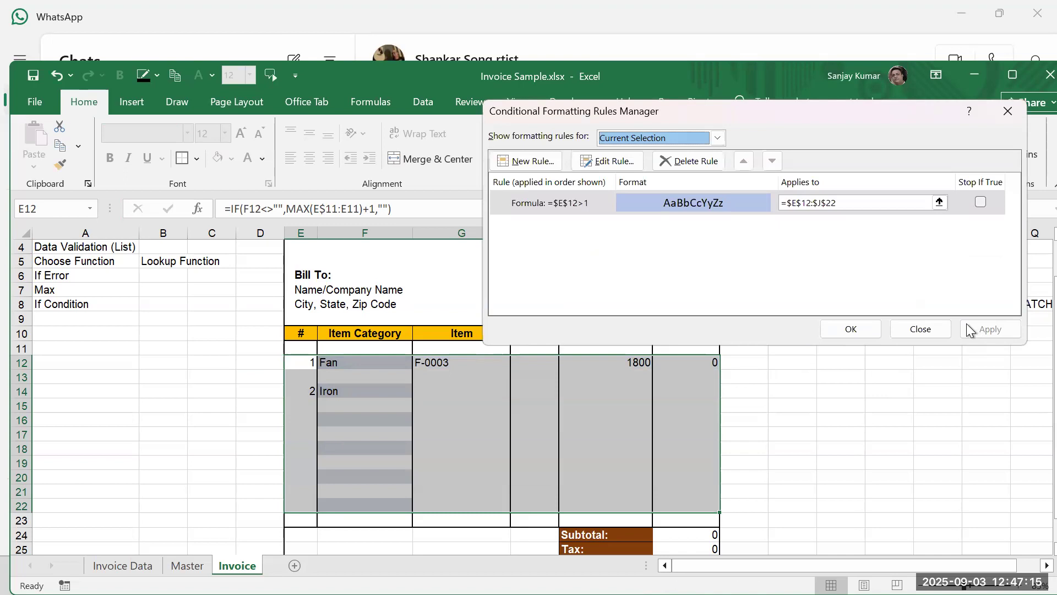
Step: Make the row reference relative so the rule's formula reads =$E12>1, apply it and close the rules manager
click(679, 207)
click(601, 161)
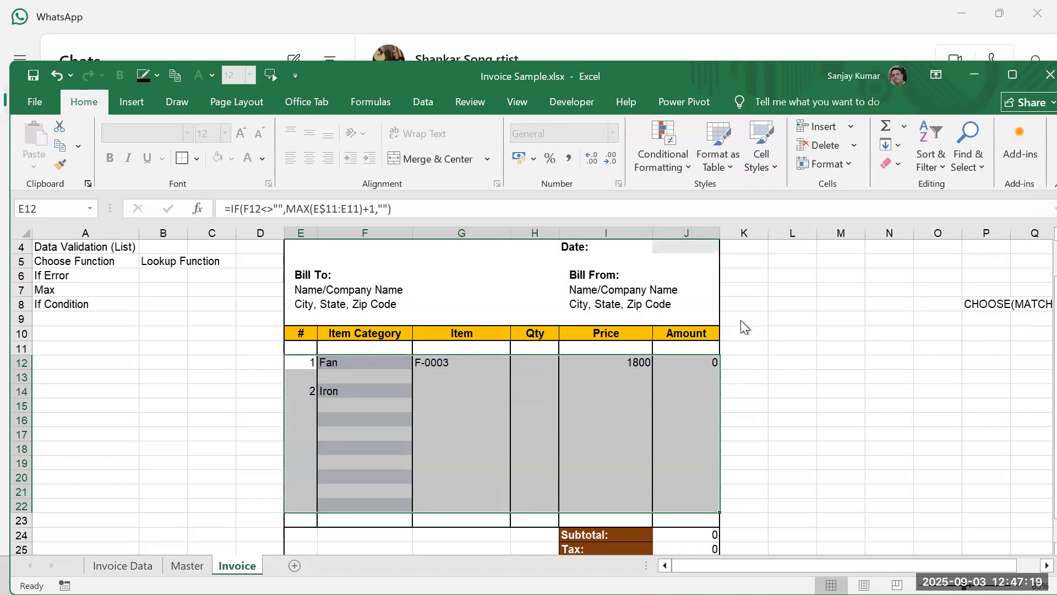
click(636, 285)
key(BackSpace)
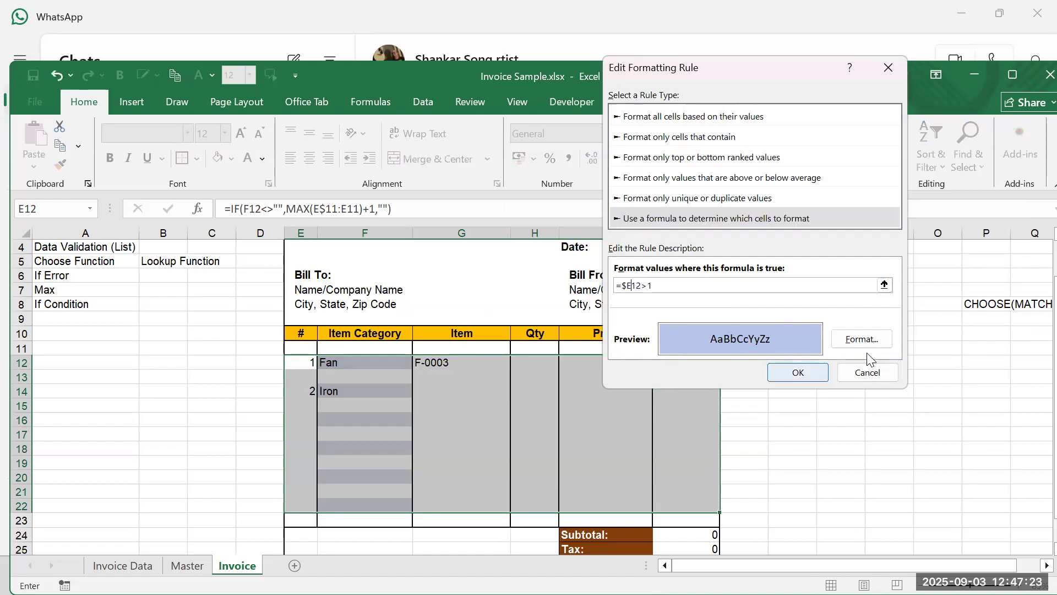
click(828, 372)
click(1006, 329)
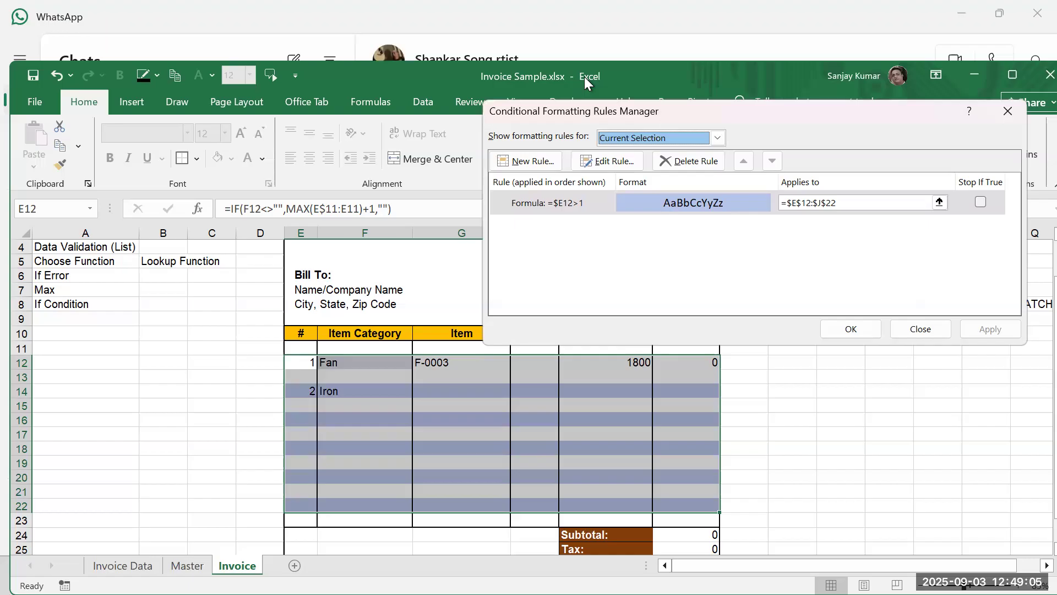
key(Return)
Step: Review the conditional formatting rule that applies to the invoice lines E12:J22
click(302, 360)
drag(300, 360, 663, 505)
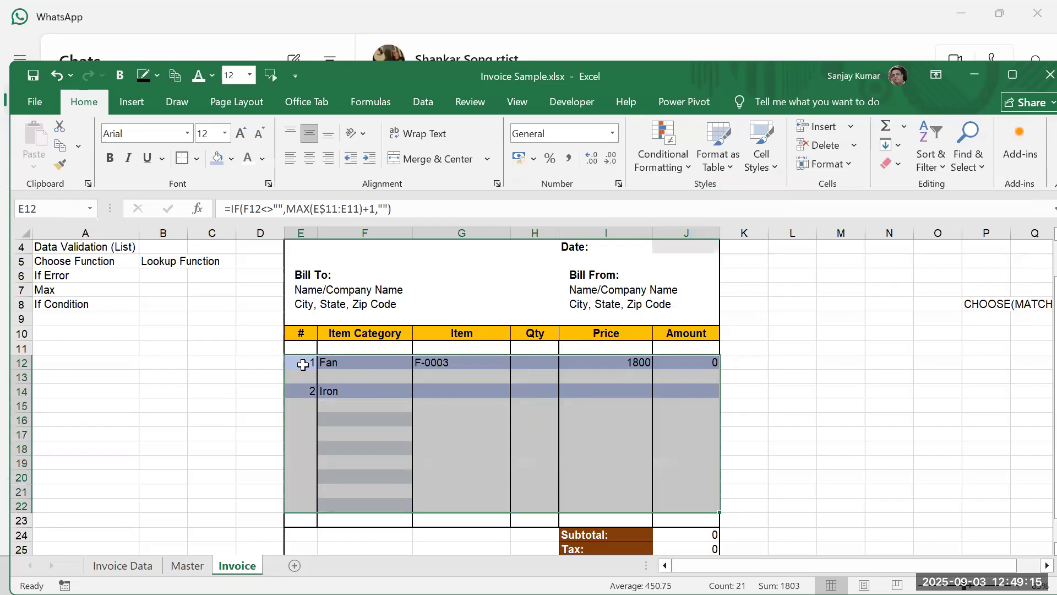
click(693, 169)
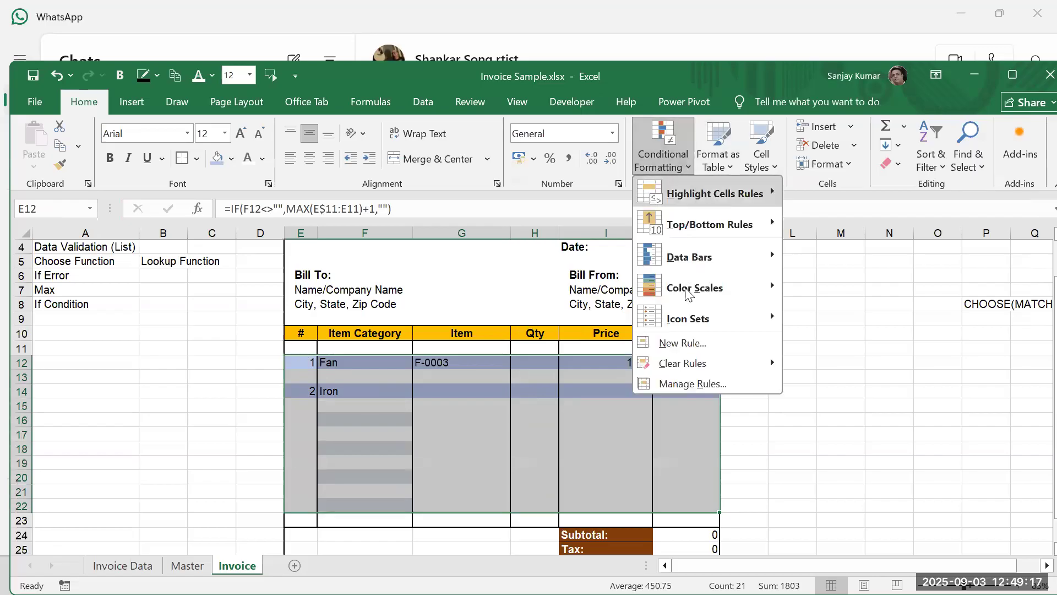
click(716, 380)
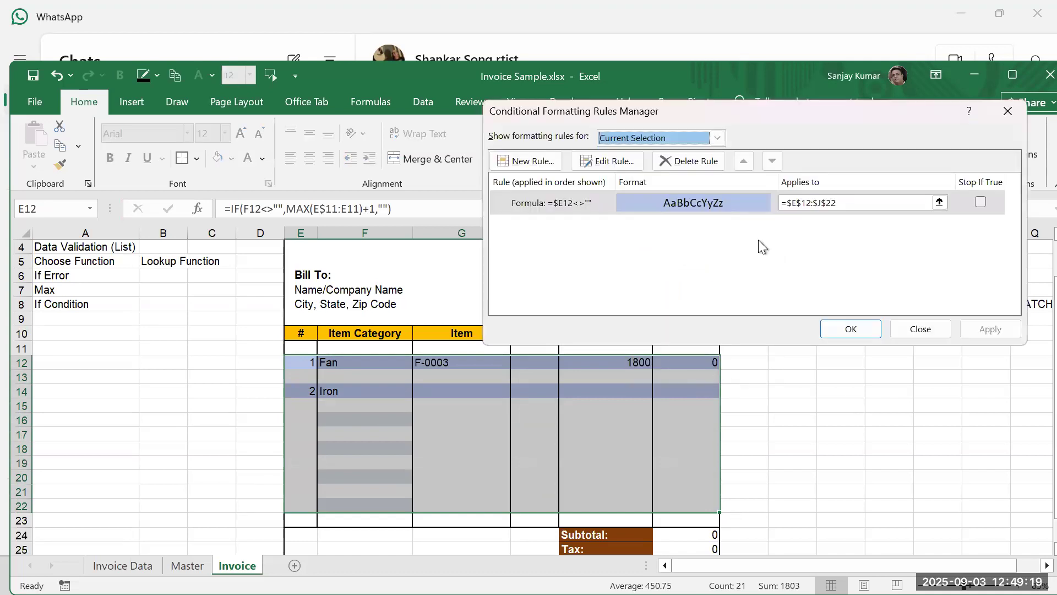
drag(785, 121, 547, 296)
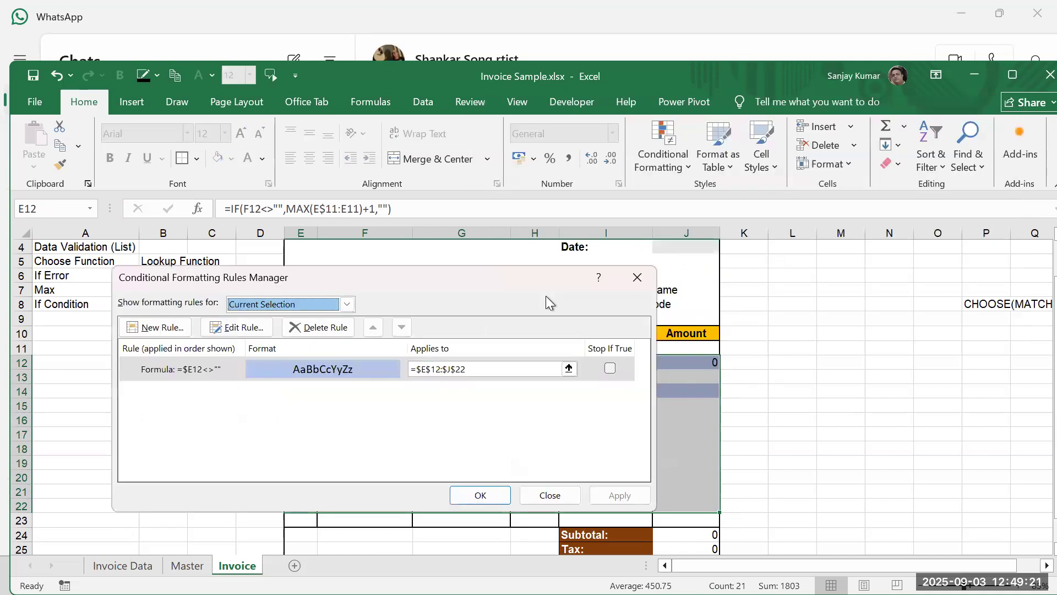
click(637, 279)
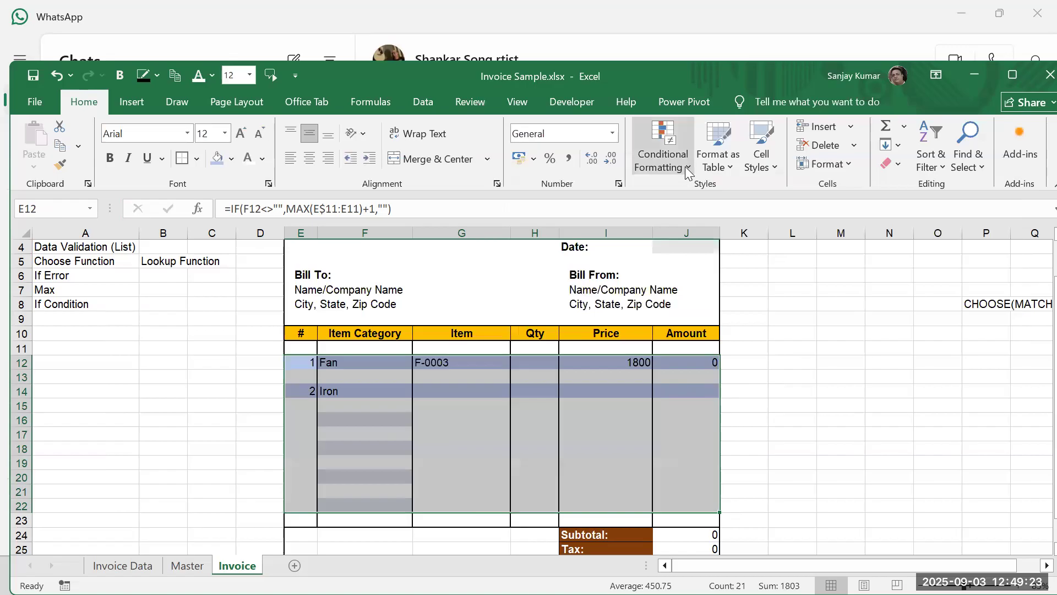
Step: Clear the conditional formatting rules from the selected invoice lines E12:J22
click(685, 166)
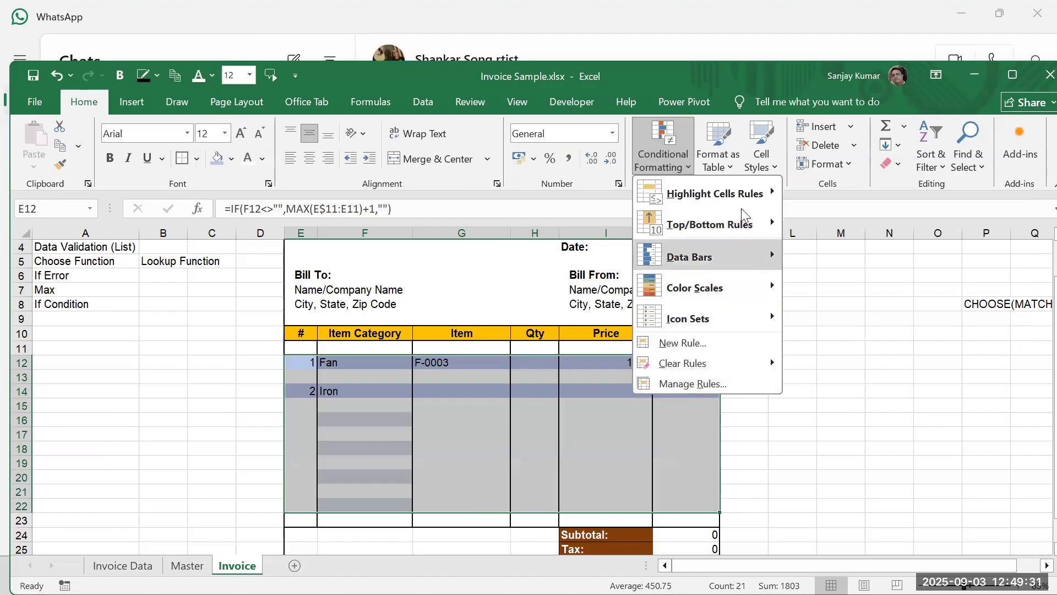
click(817, 325)
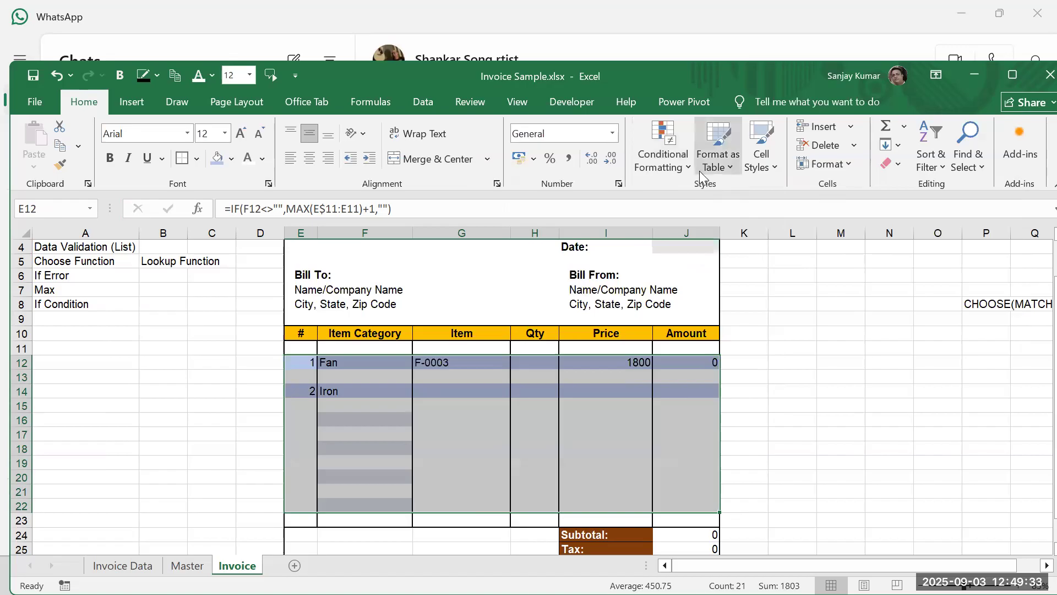
click(687, 168)
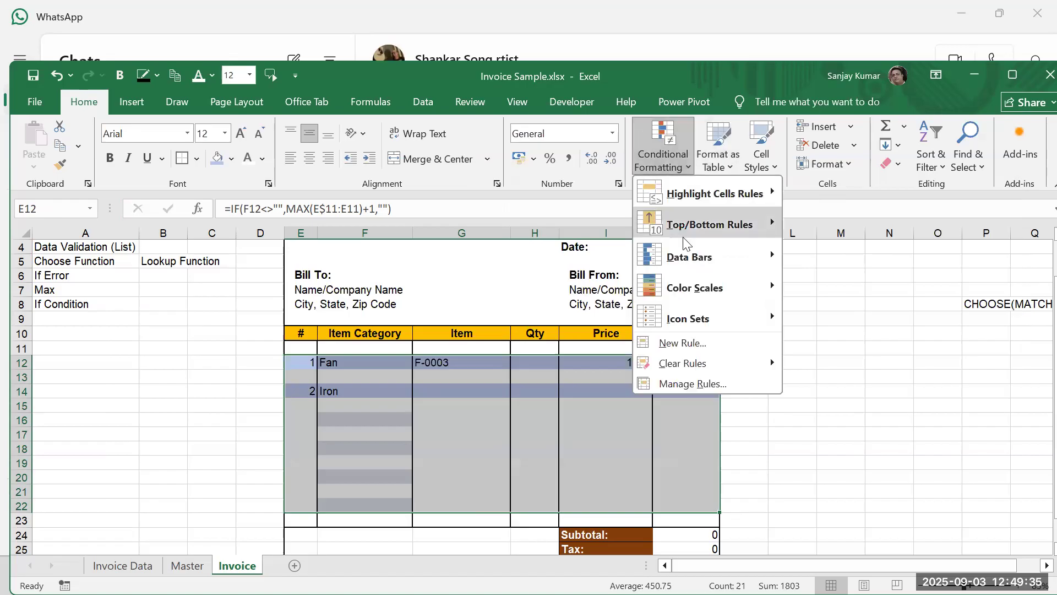
mouse_move(680, 371)
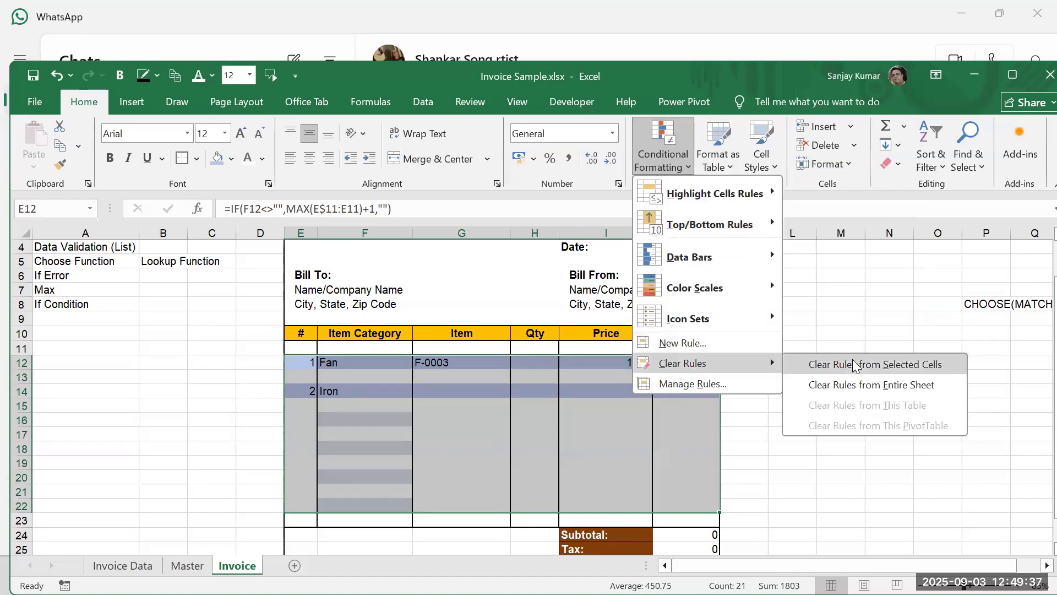
click(854, 365)
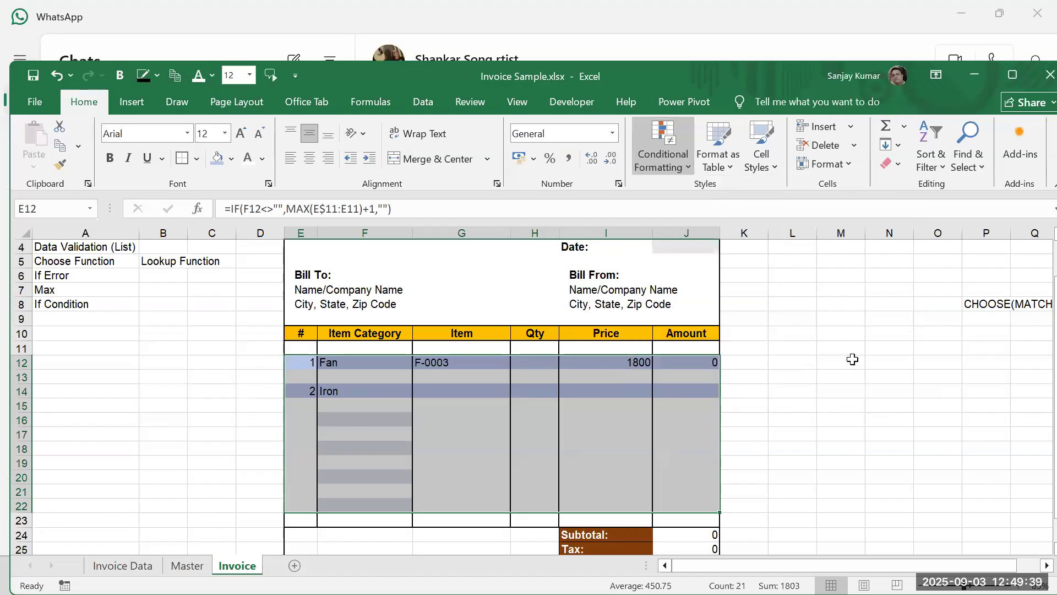
Step: Start a new conditional formatting rule for E12:J22 with the type that uses a formula to determine which cells to format
click(347, 392)
drag(303, 364, 677, 502)
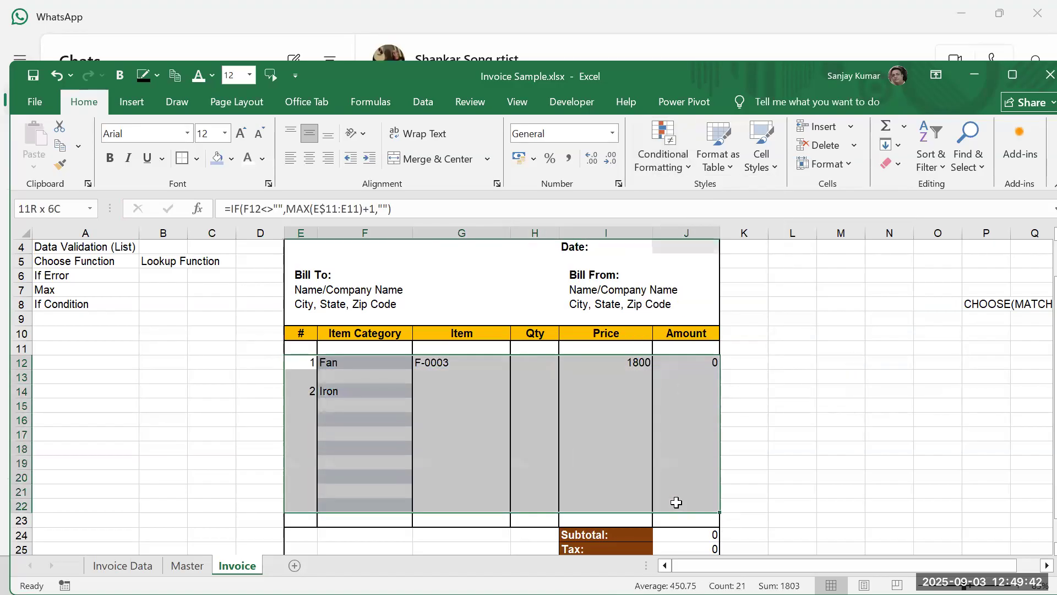
click(692, 173)
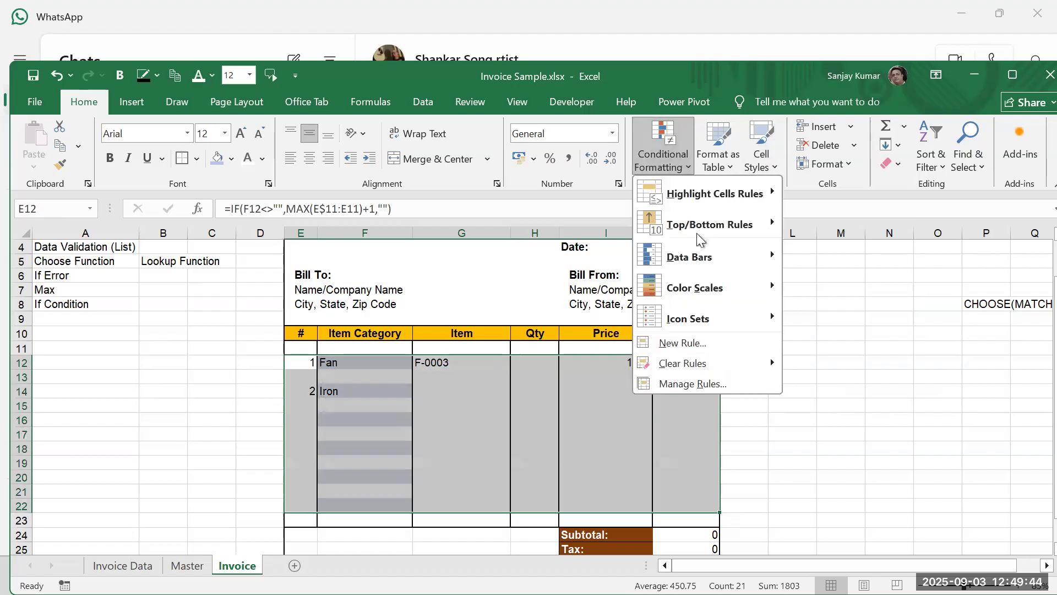
click(683, 343)
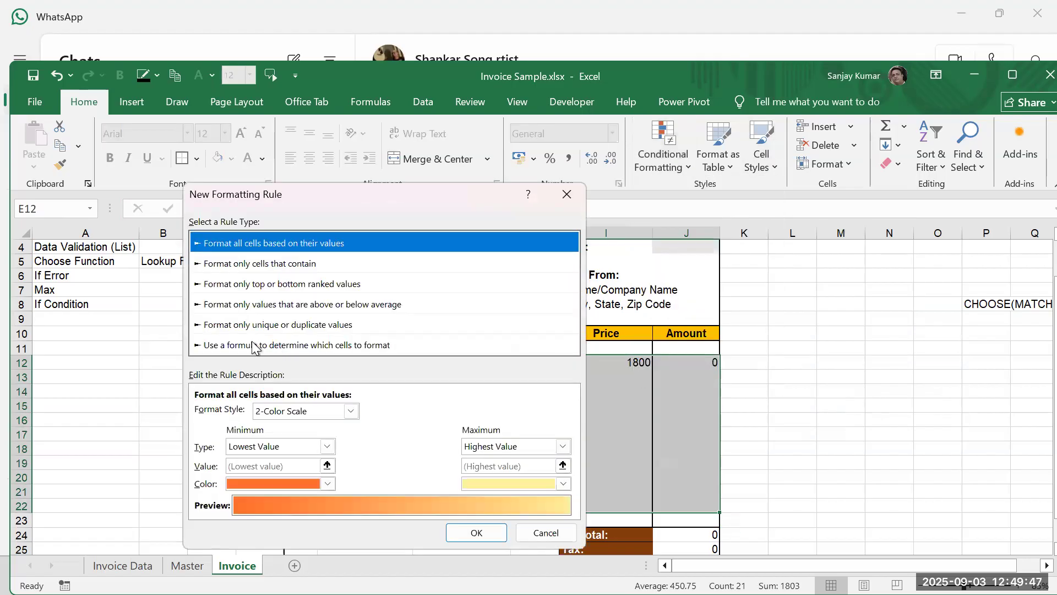
click(278, 344)
drag(358, 200, 823, 135)
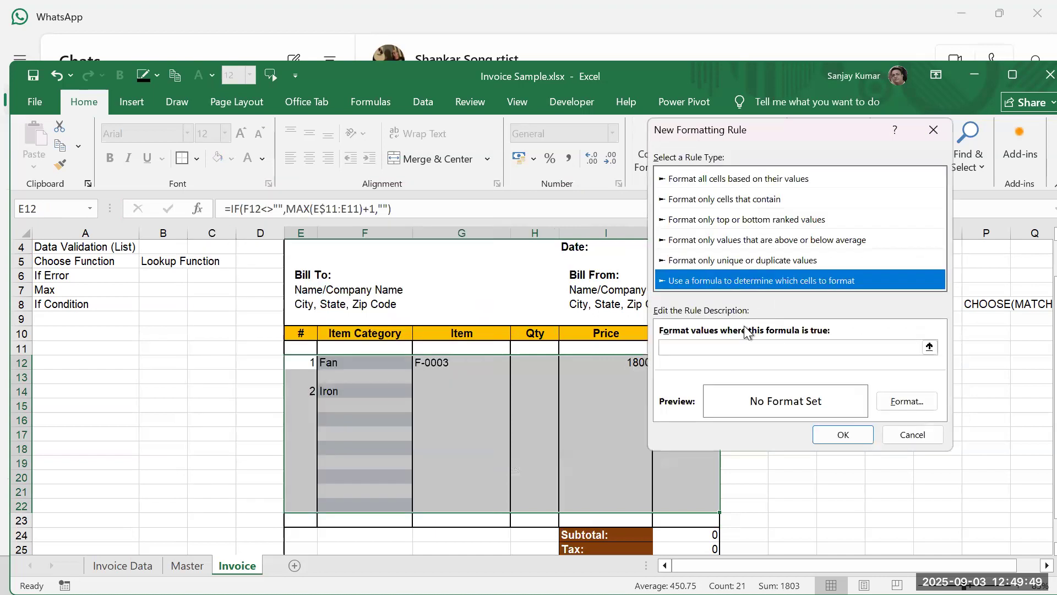
Step: Create a formula-based conditional formatting rule =$E$12>=1 with a light blue fill for the invoice item range E12:J22
click(685, 346)
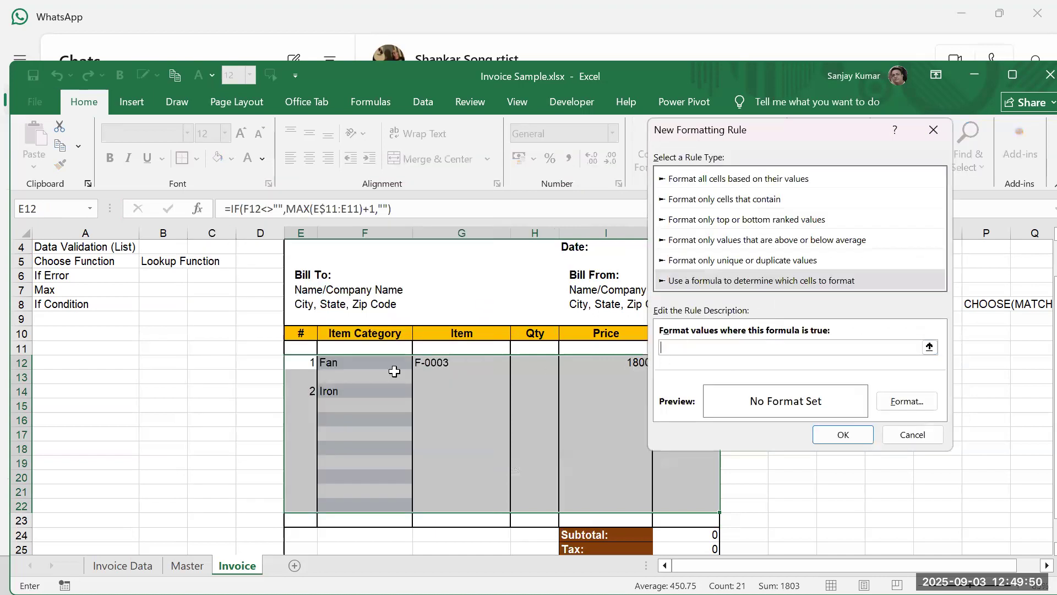
click(307, 362)
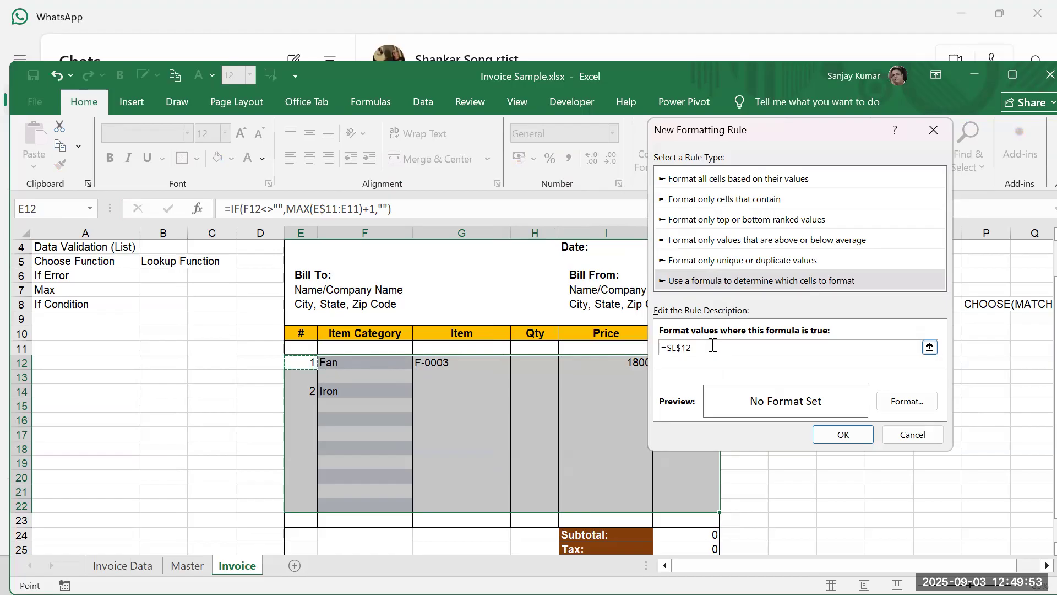
text(>=1)
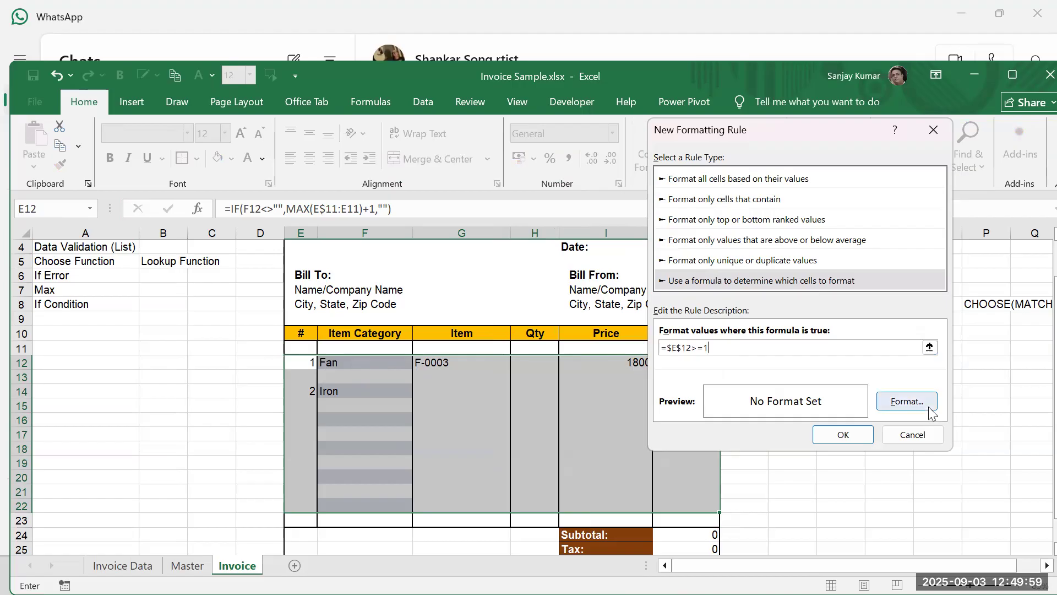
click(906, 401)
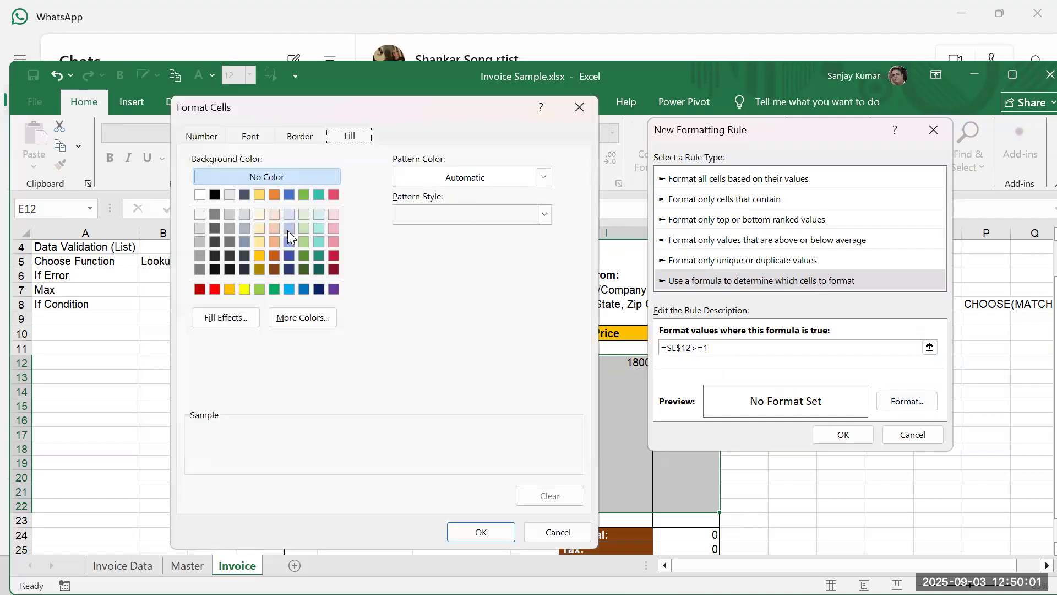
click(288, 229)
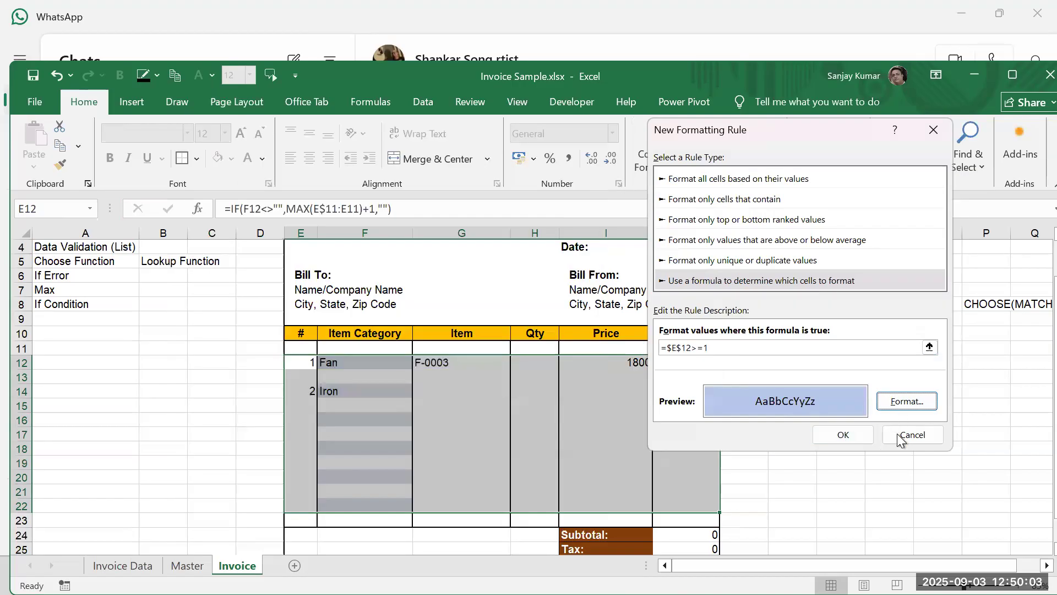
click(853, 431)
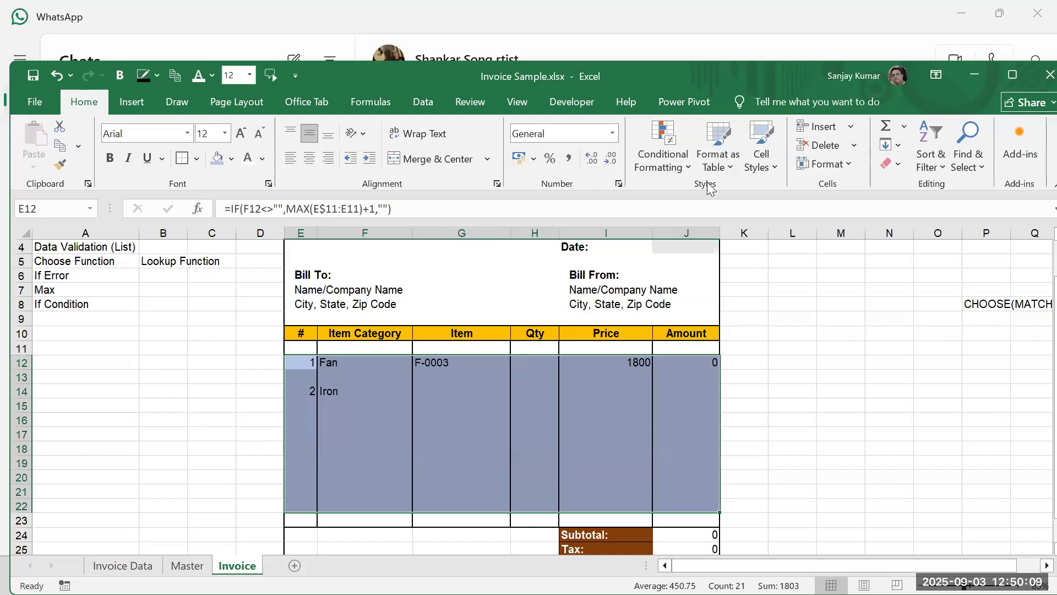
Step: Edit the E12:J22 formatting rule so its formula reads =$E12>=1 with a relative row reference, and apply it
click(686, 171)
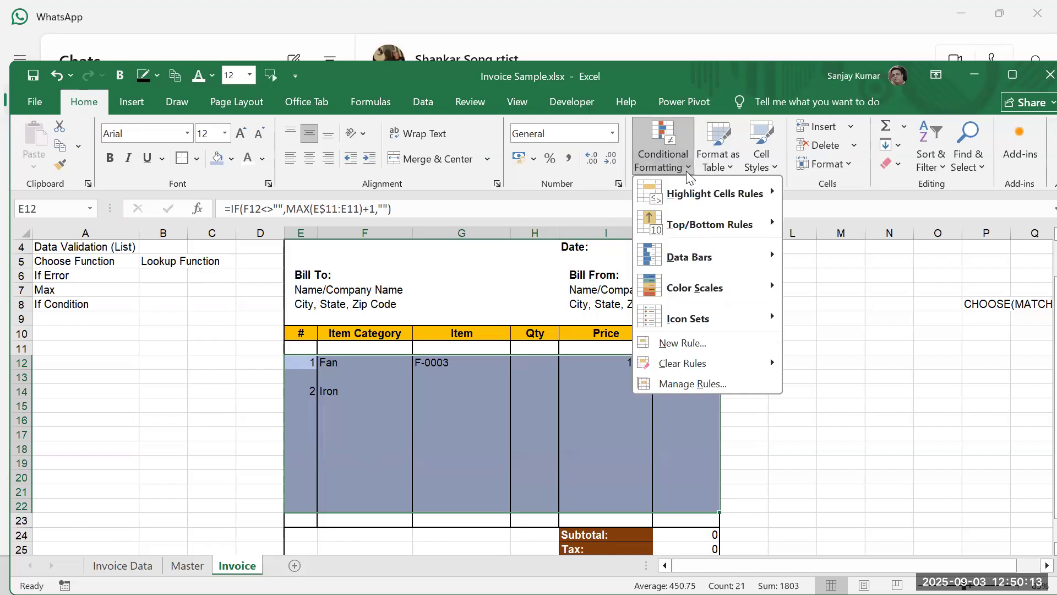
click(690, 384)
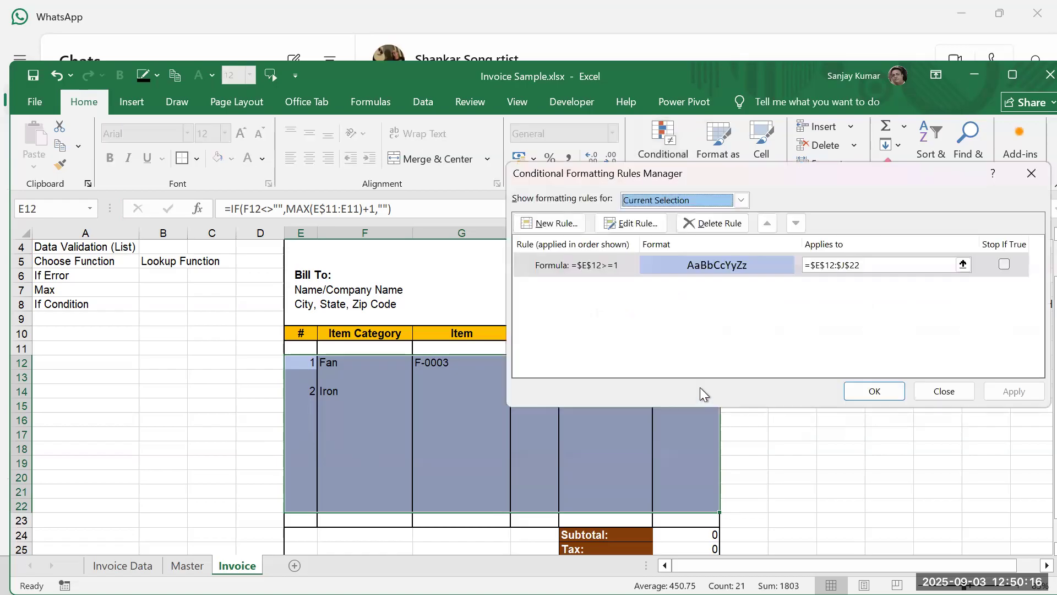
click(635, 227)
click(660, 347)
key(BackSpace)
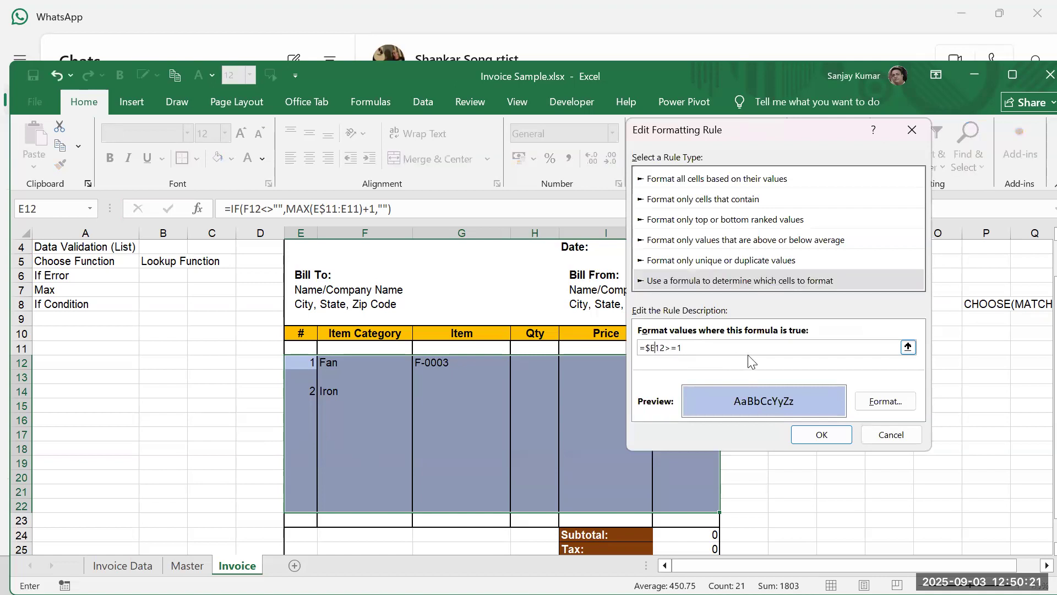
click(815, 434)
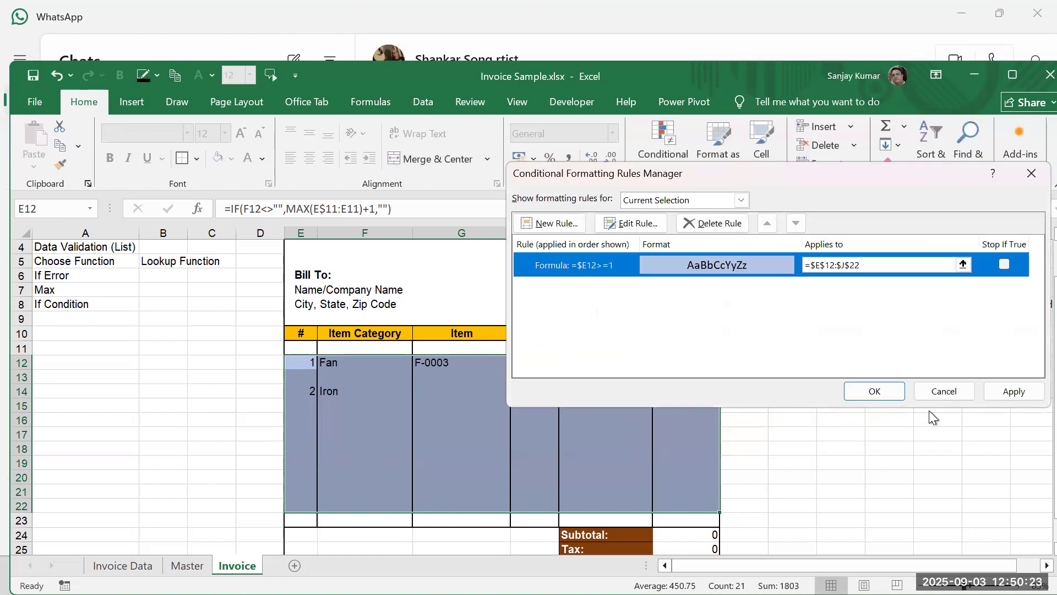
click(1012, 391)
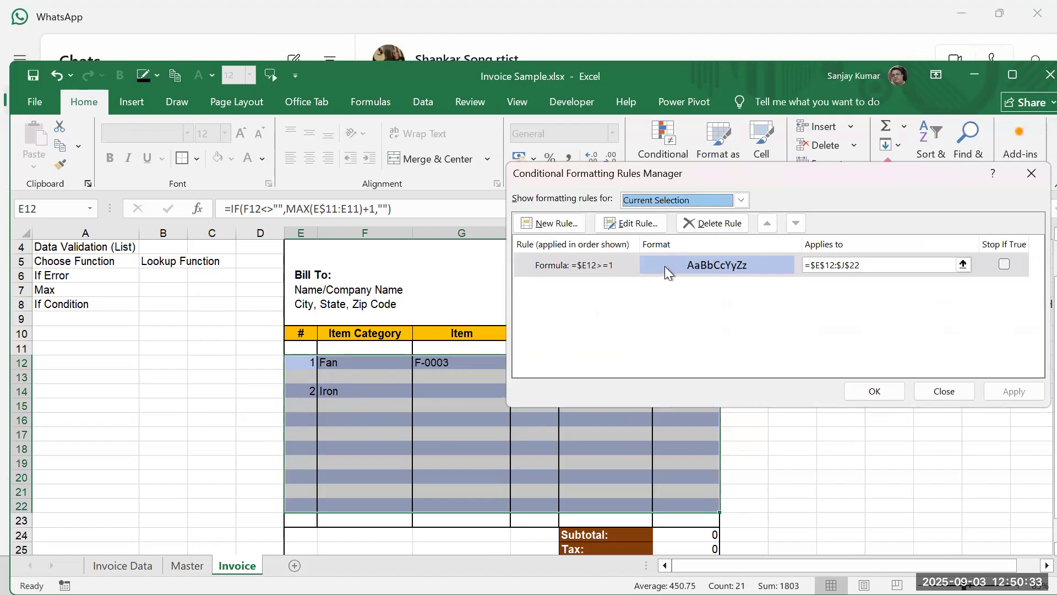
Step: Change the rule's formula to =$E12<>"" and its fill to a medium blue shade, and apply the rule
click(633, 223)
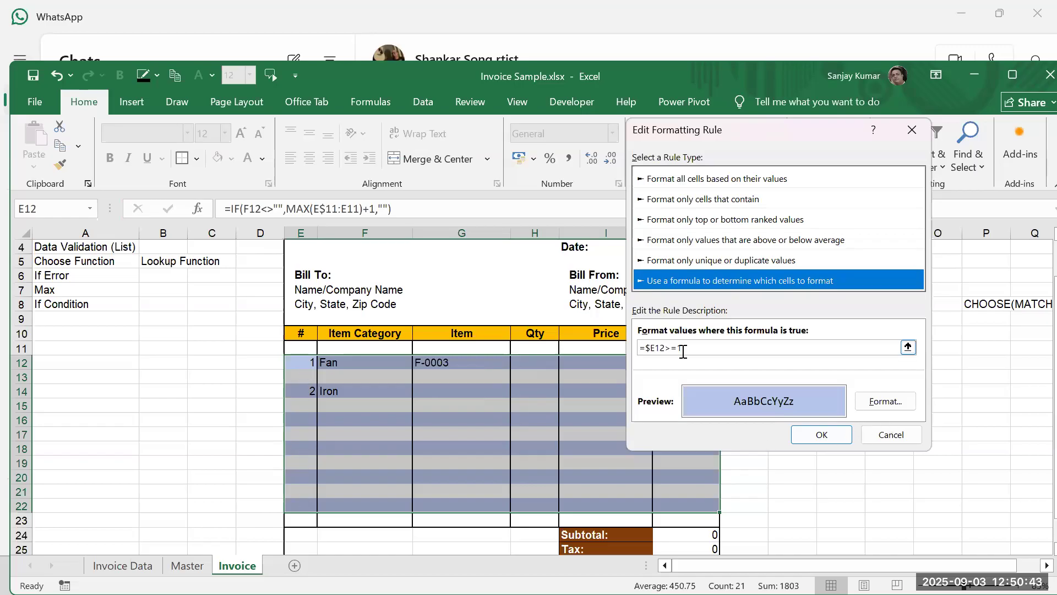
drag(682, 347, 664, 347)
text(<>)
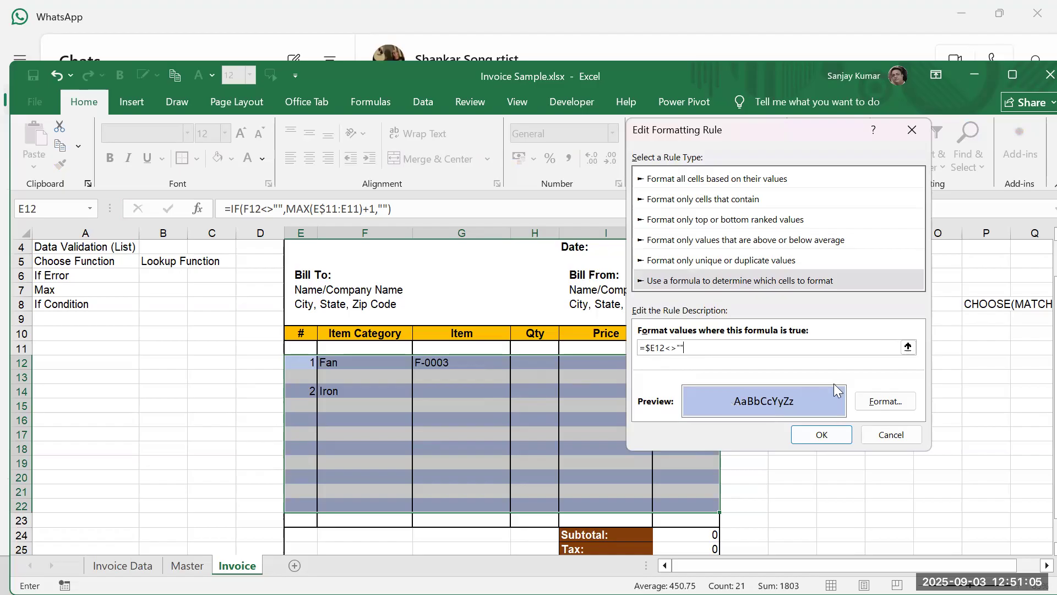
click(885, 401)
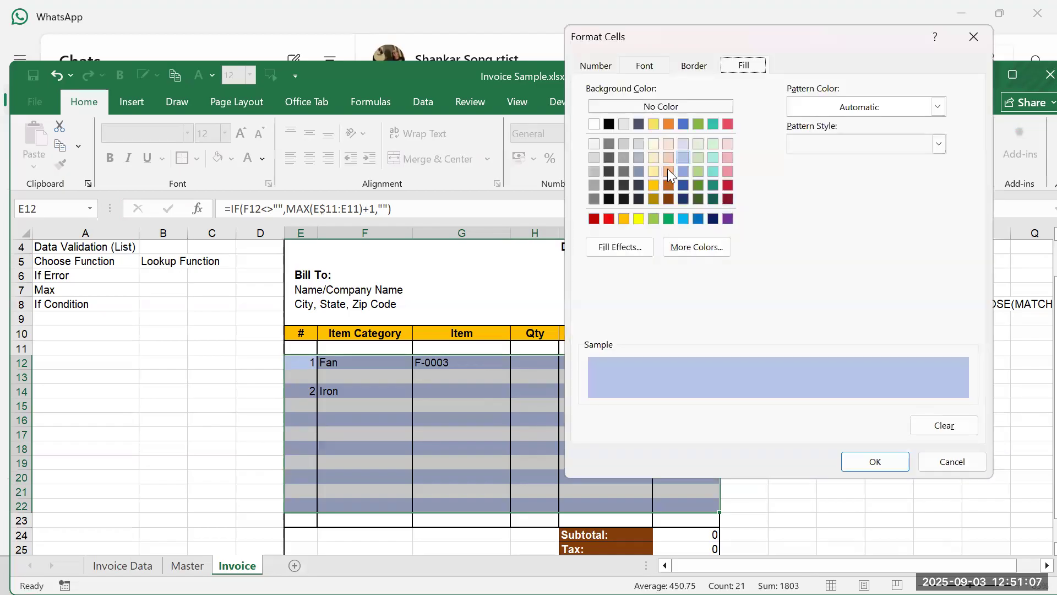
click(669, 158)
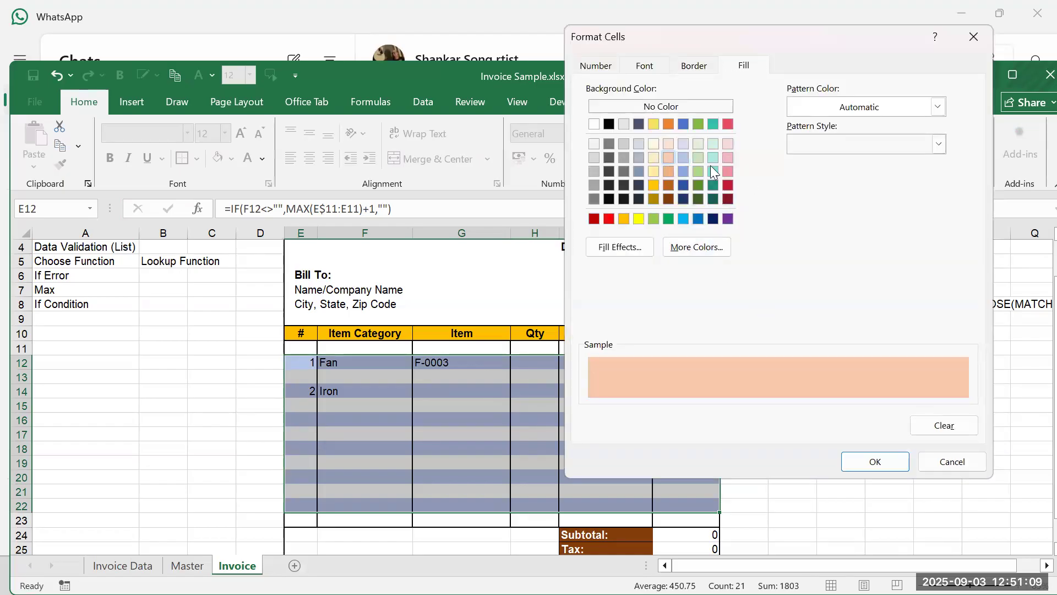
click(683, 172)
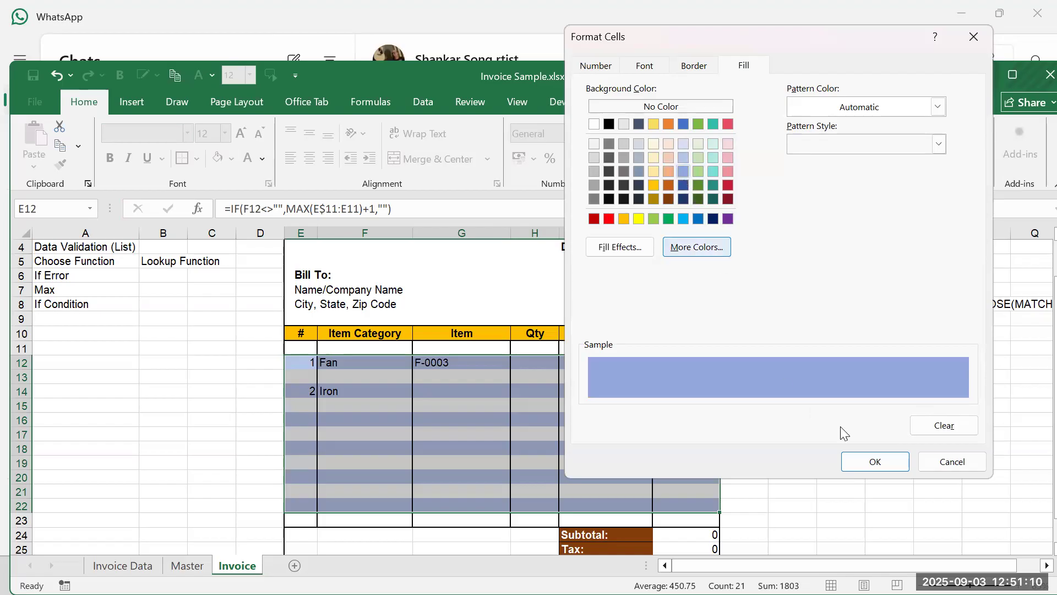
click(870, 461)
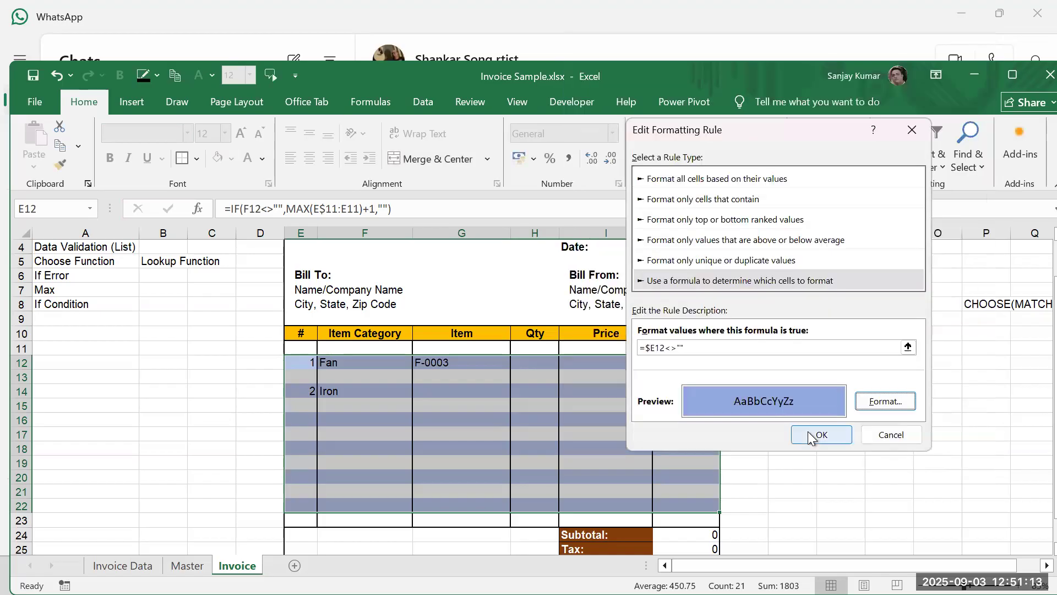
click(807, 431)
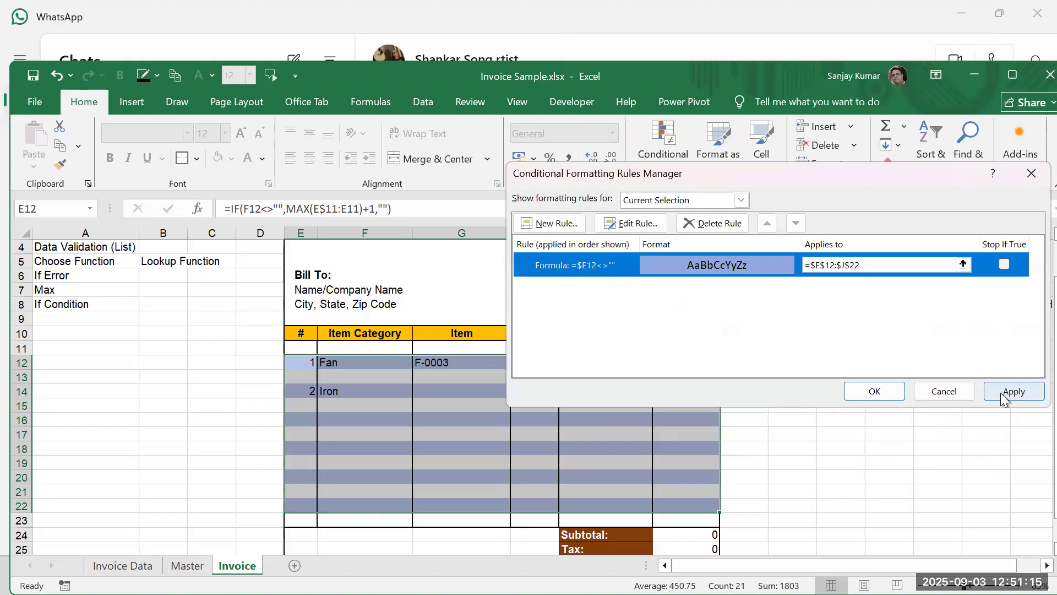
click(1014, 391)
click(874, 391)
Step: Clear the item category in F14 and the category and item entries in F12:G12
click(385, 392)
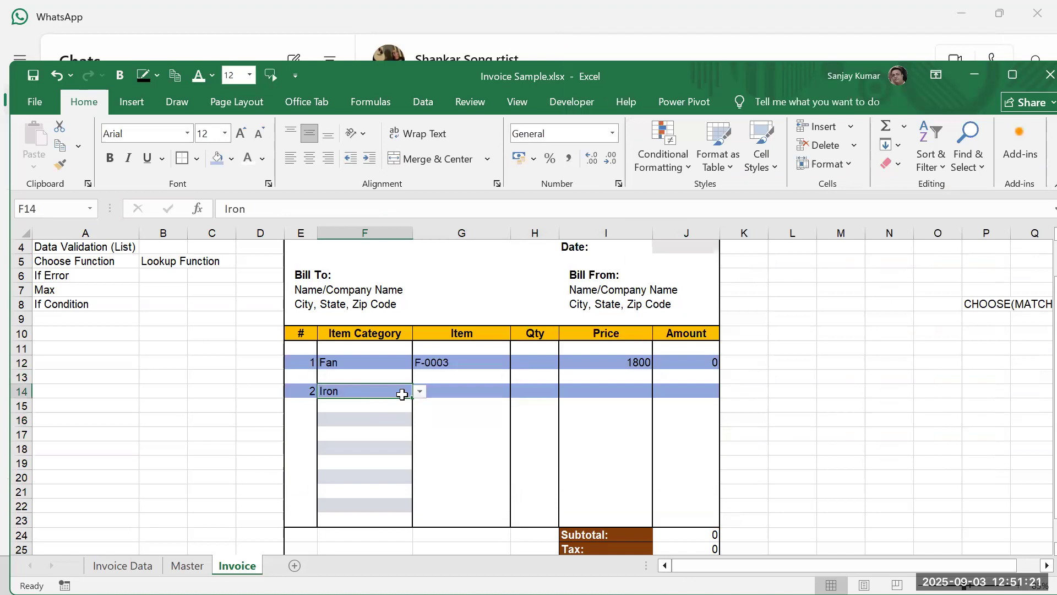
key(Delete)
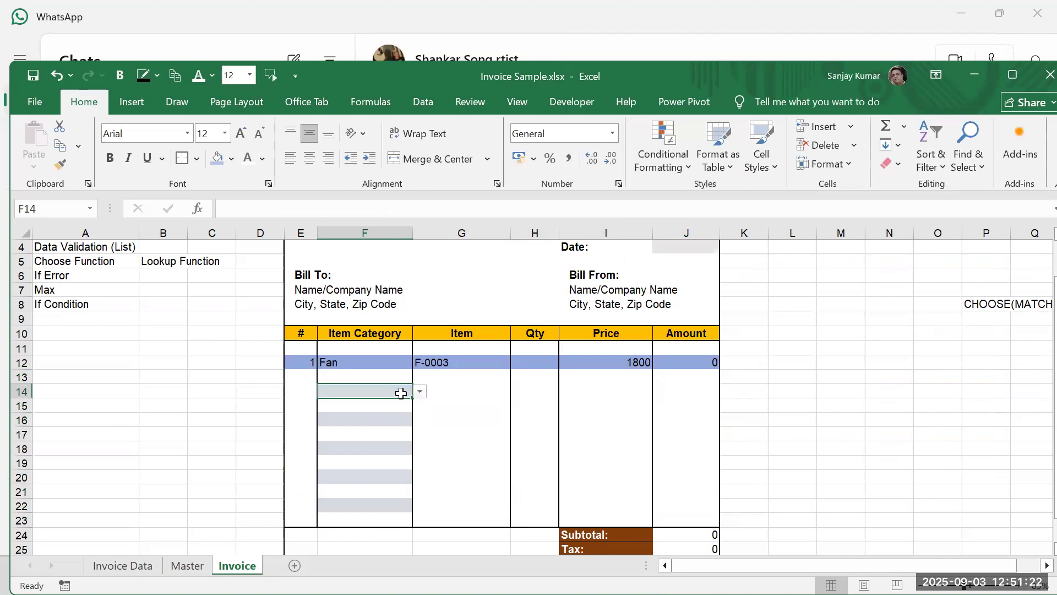
click(338, 362)
drag(386, 359, 446, 361)
key(Delete)
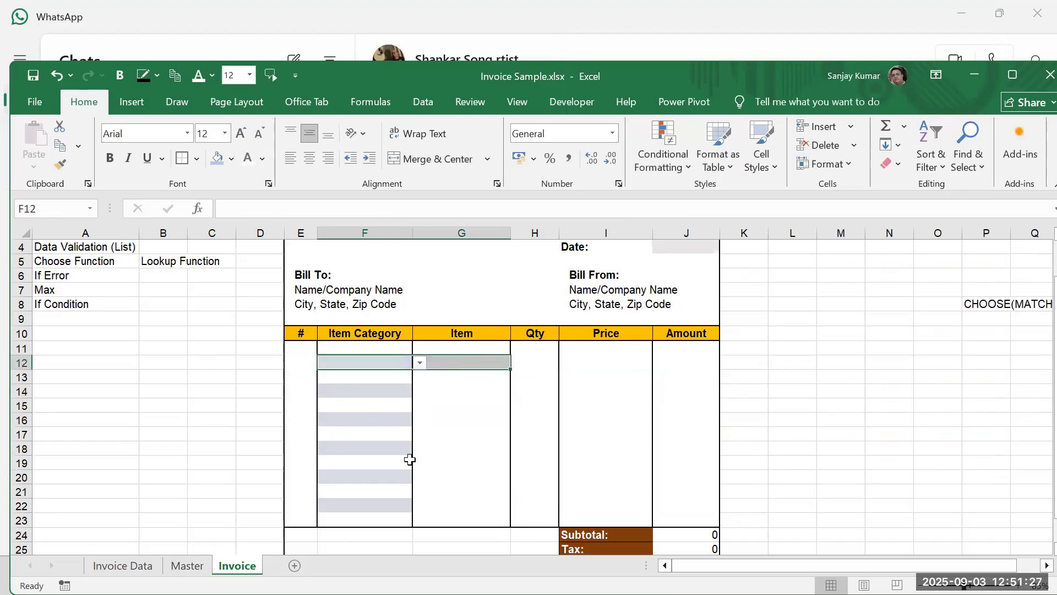
click(409, 461)
click(368, 364)
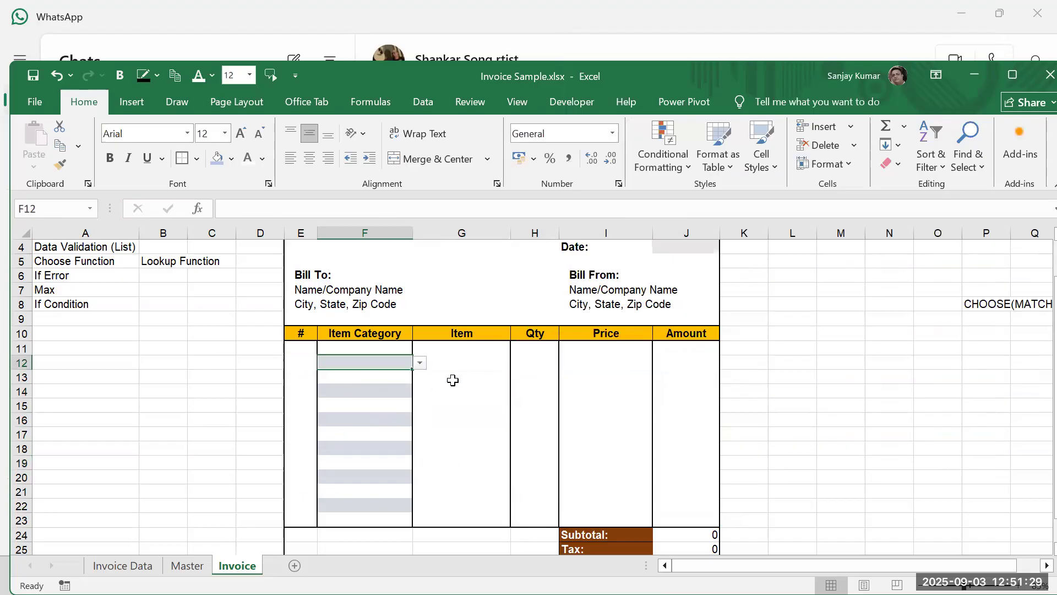
click(312, 363)
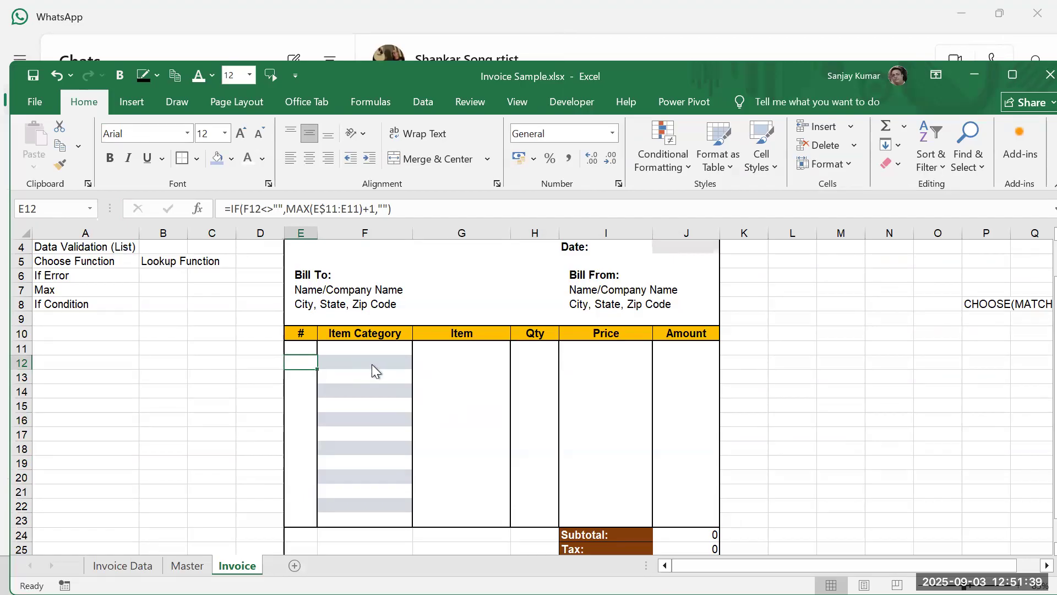
Step: Review the formula and format of the conditional formatting rule applied to the invoice rows E12:J22
drag(299, 358, 674, 506)
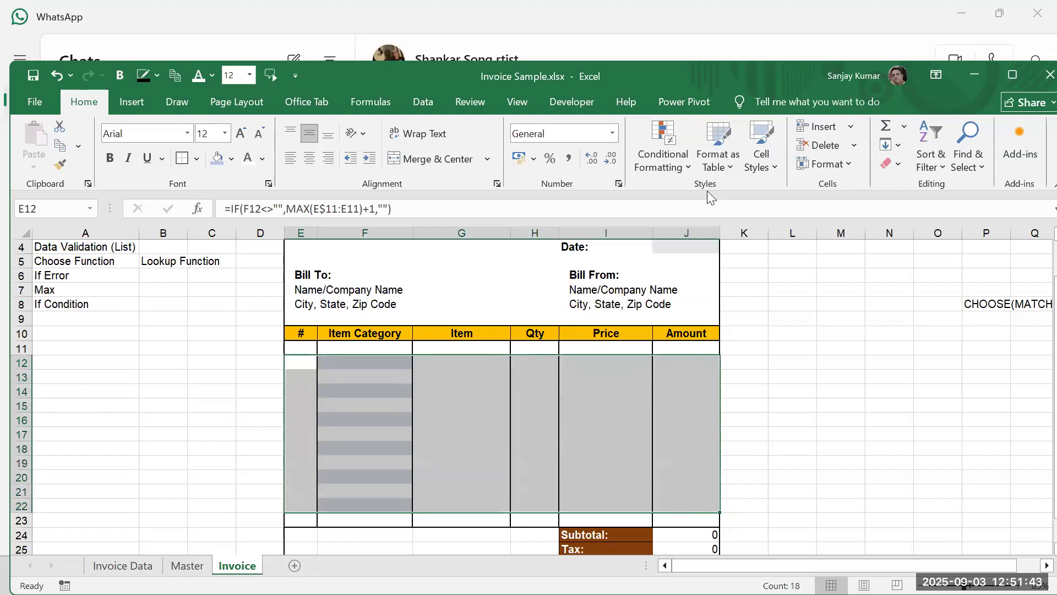
click(690, 166)
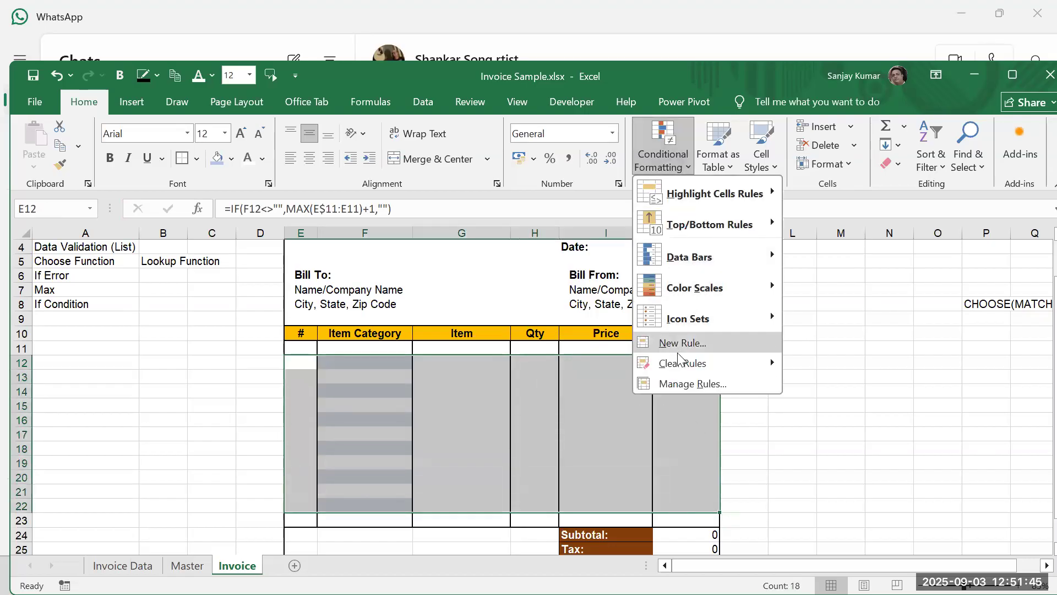
click(684, 384)
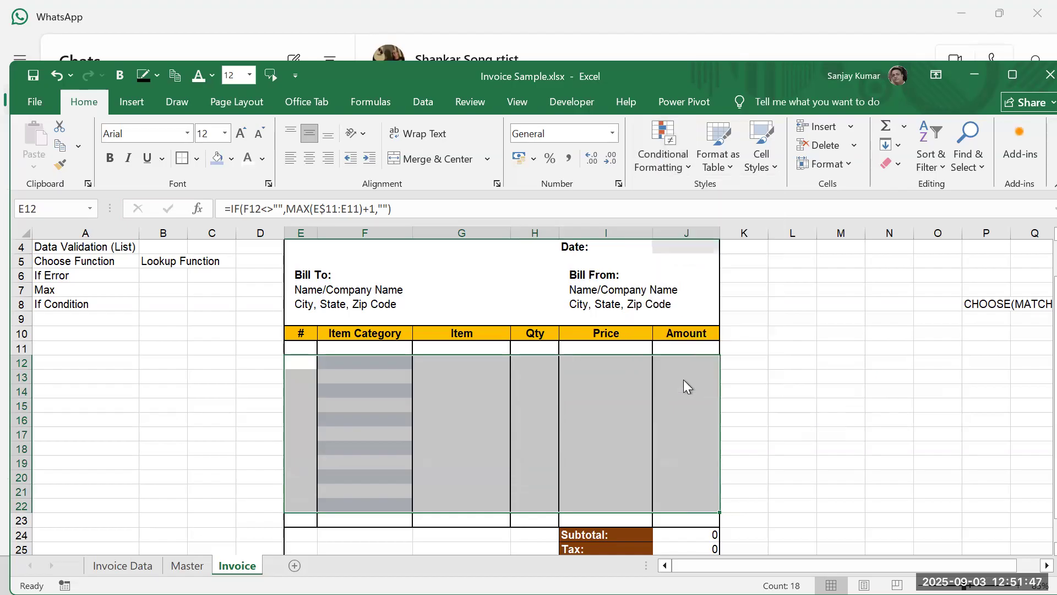
click(632, 223)
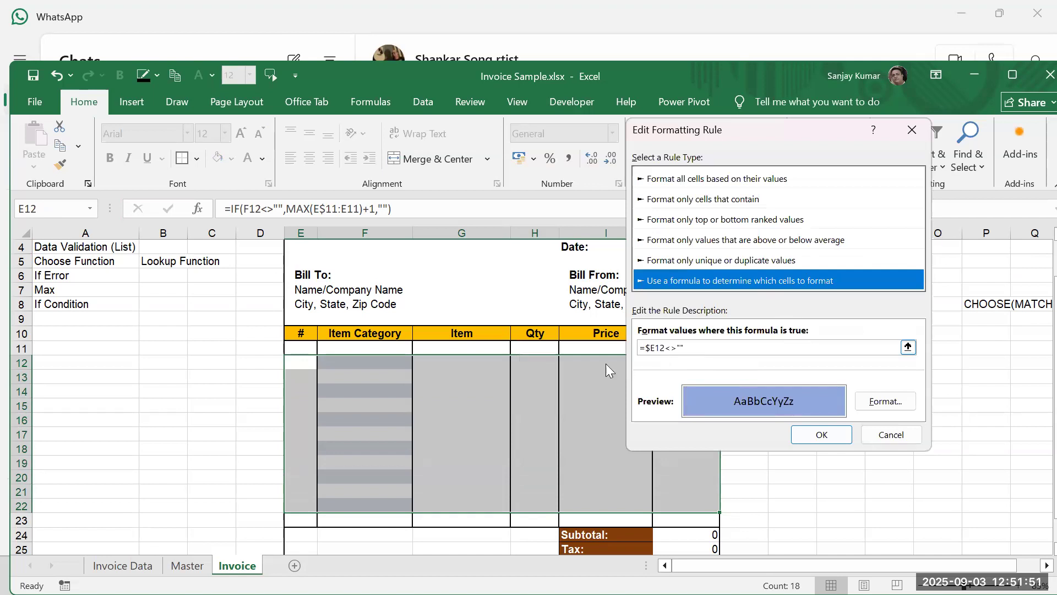
click(676, 350)
click(822, 435)
click(1015, 392)
click(892, 392)
Step: Fill in invoice row 12 with item category Iron, item IR-003 and quantity 12
click(349, 363)
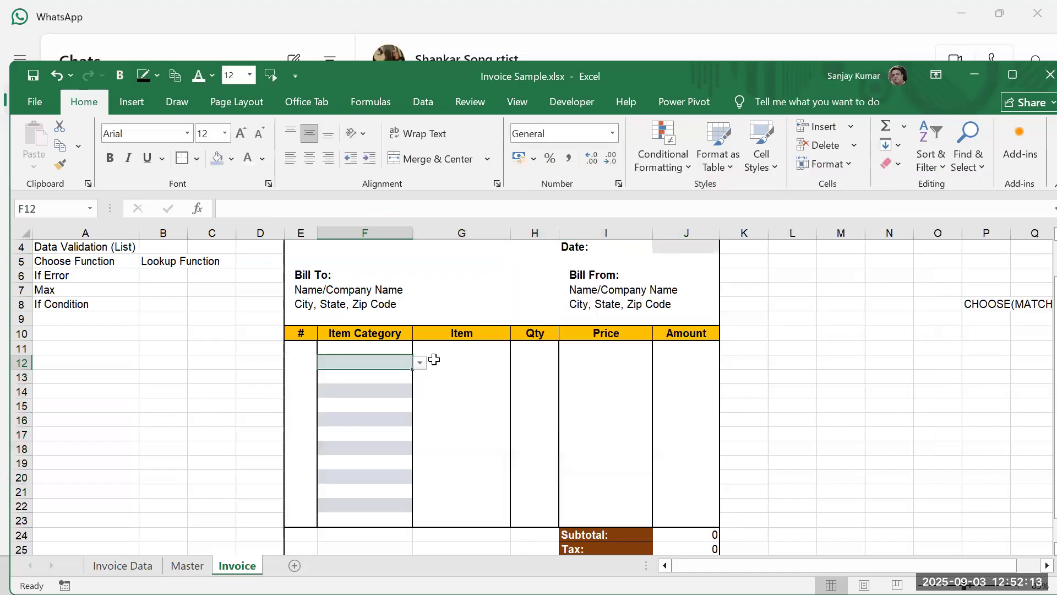
click(420, 364)
click(366, 389)
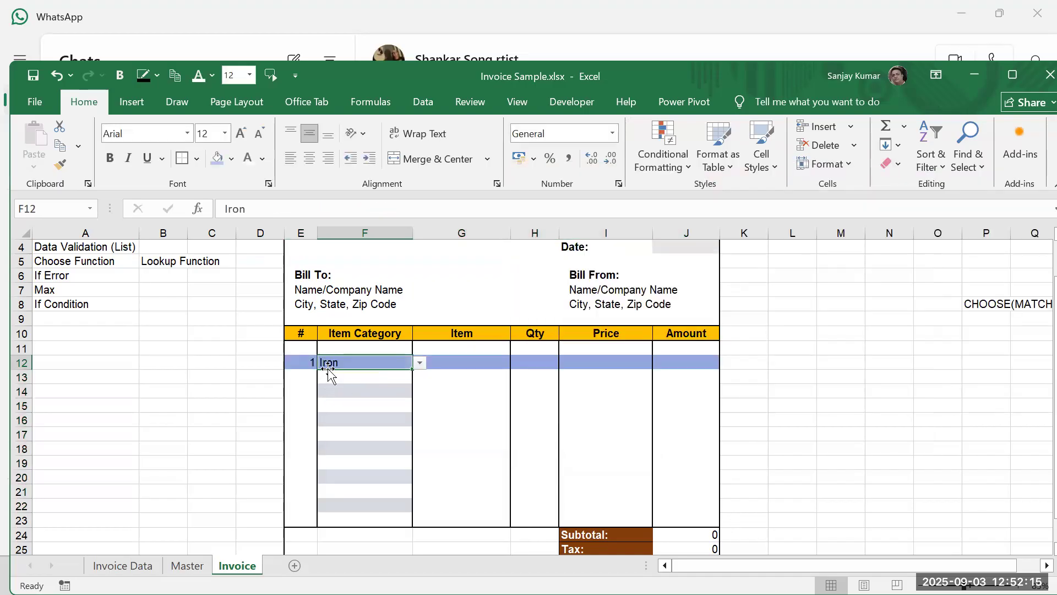
click(475, 363)
click(518, 362)
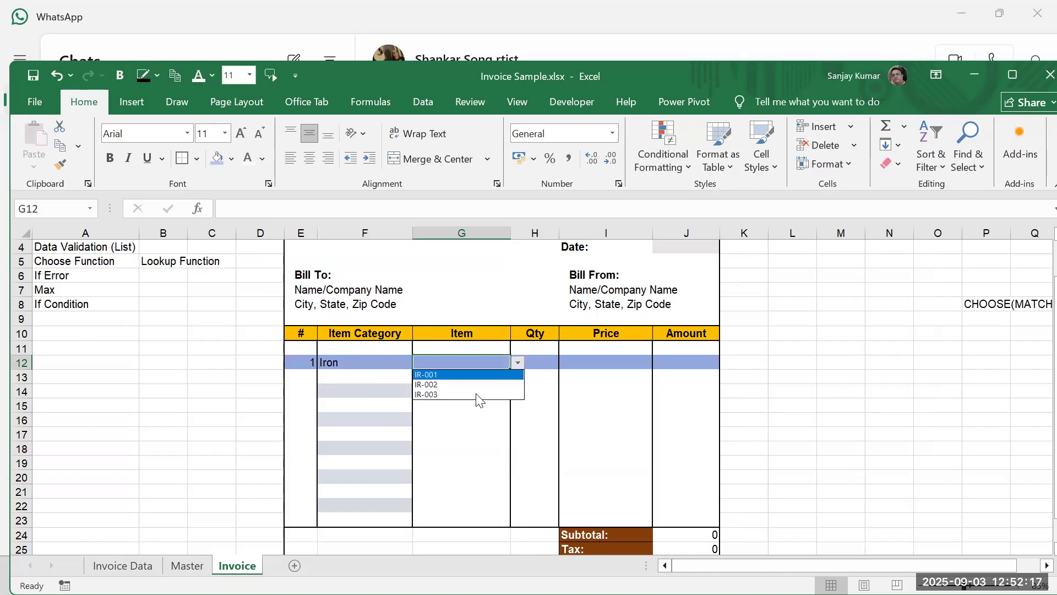
click(501, 395)
key(Tab)
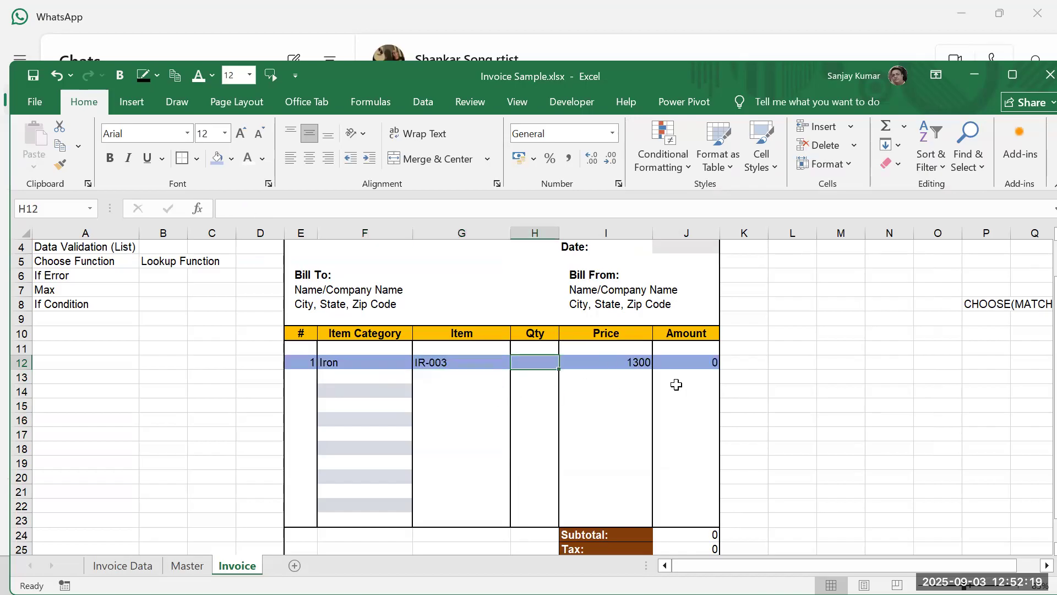
text(12)
key(Return)
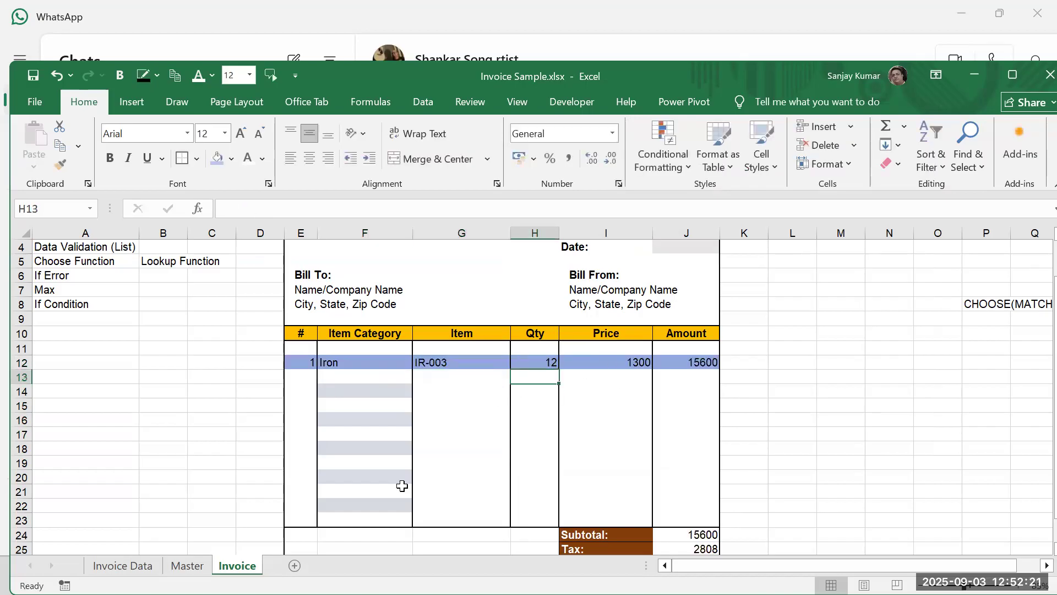
drag(353, 392, 332, 506)
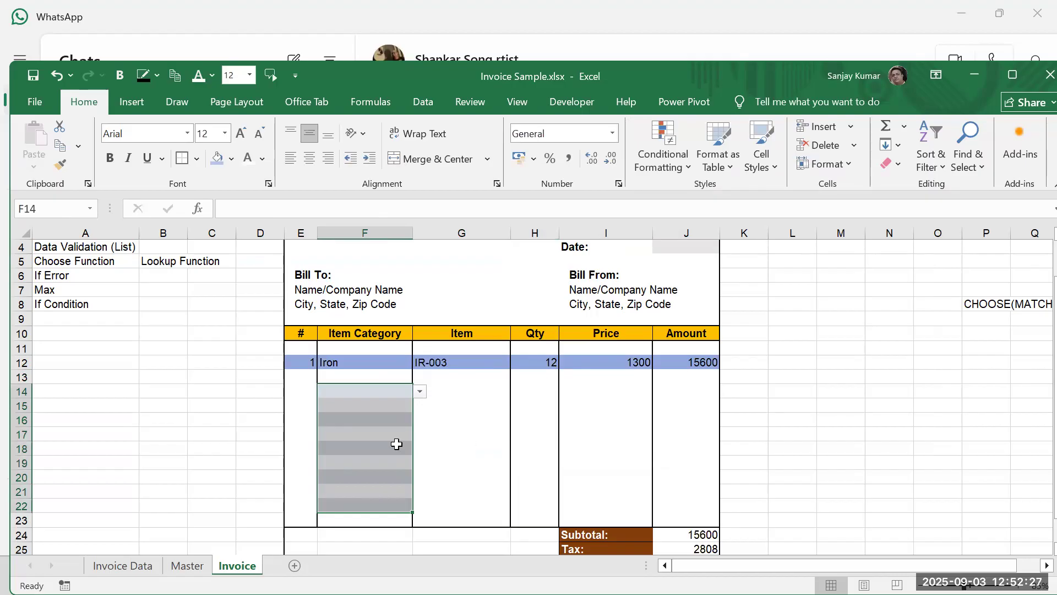
Step: Add "Conditinal formatting" to the list of used features in cell A9
click(79, 320)
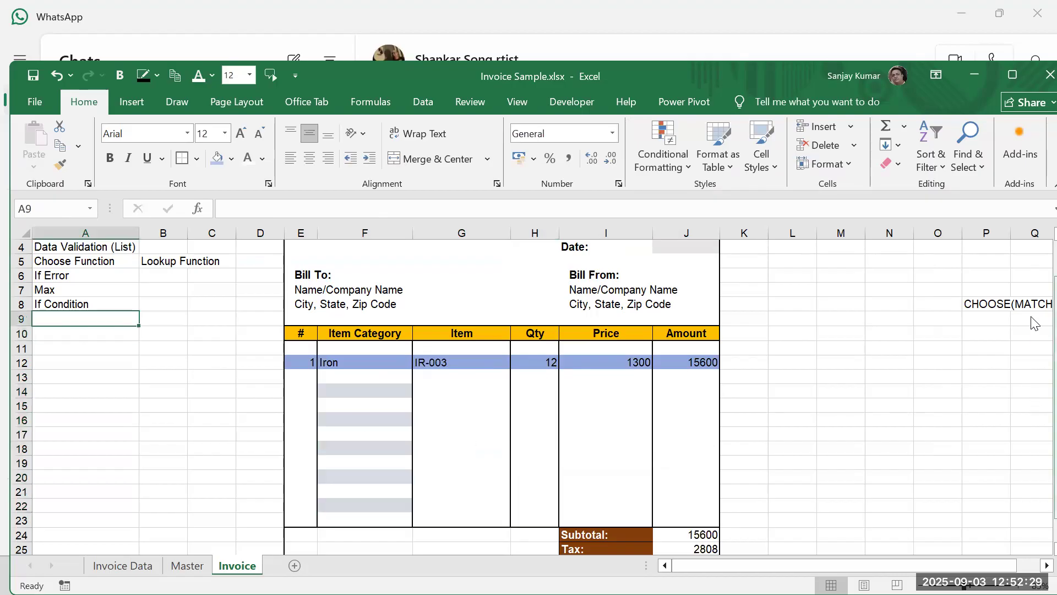
text(Cond)
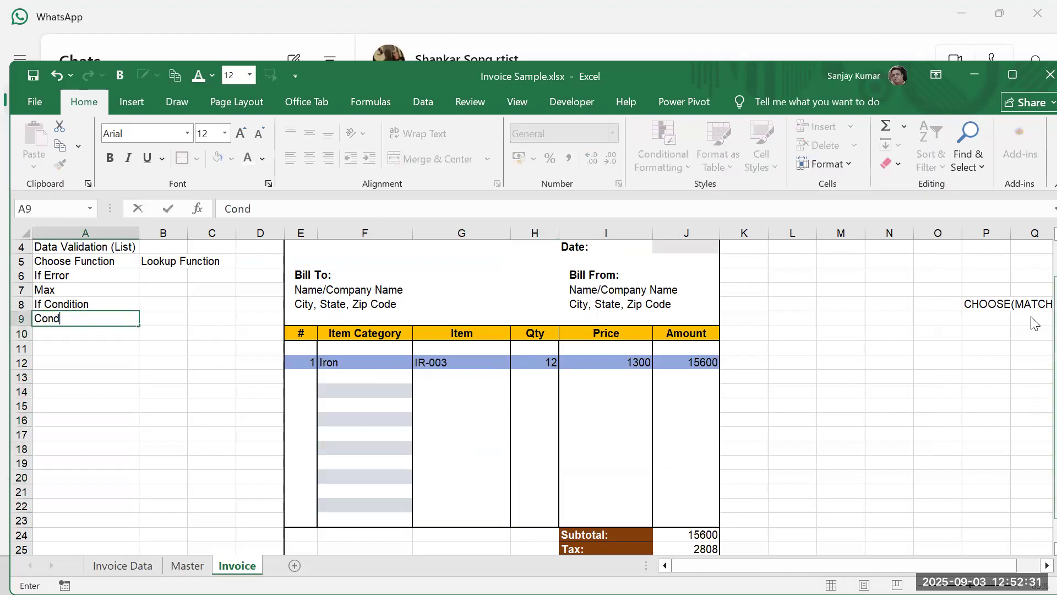
text(itinal formatting)
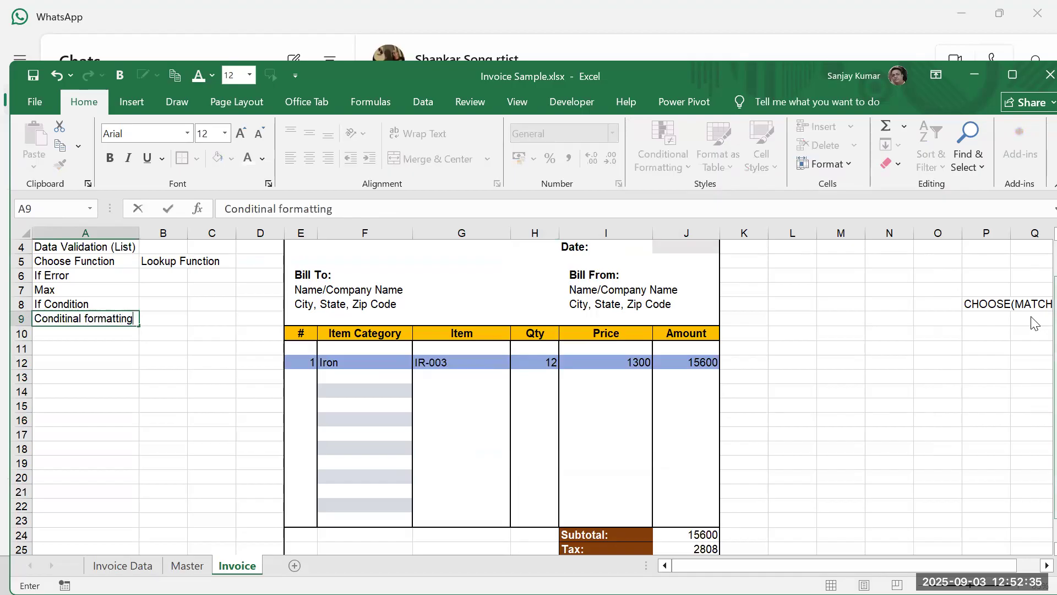
key(Return)
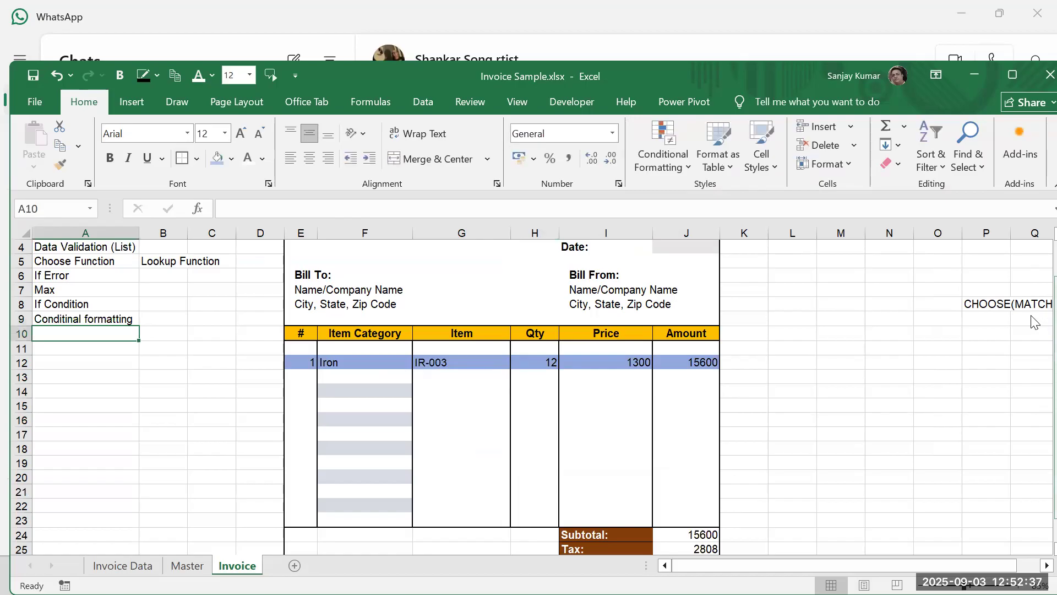
drag(304, 365, 671, 507)
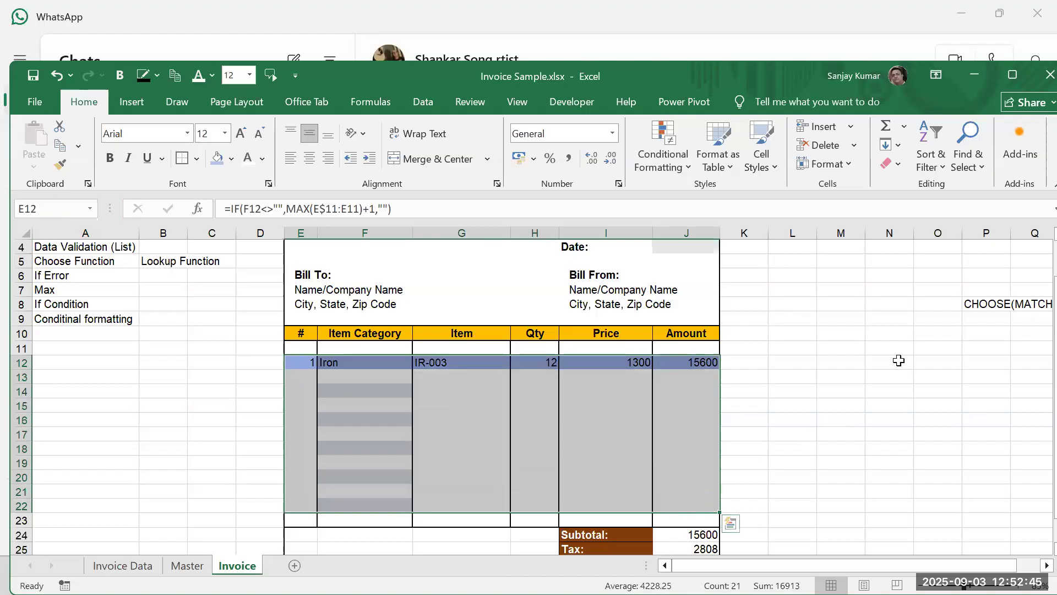
click(334, 365)
drag(334, 366, 337, 505)
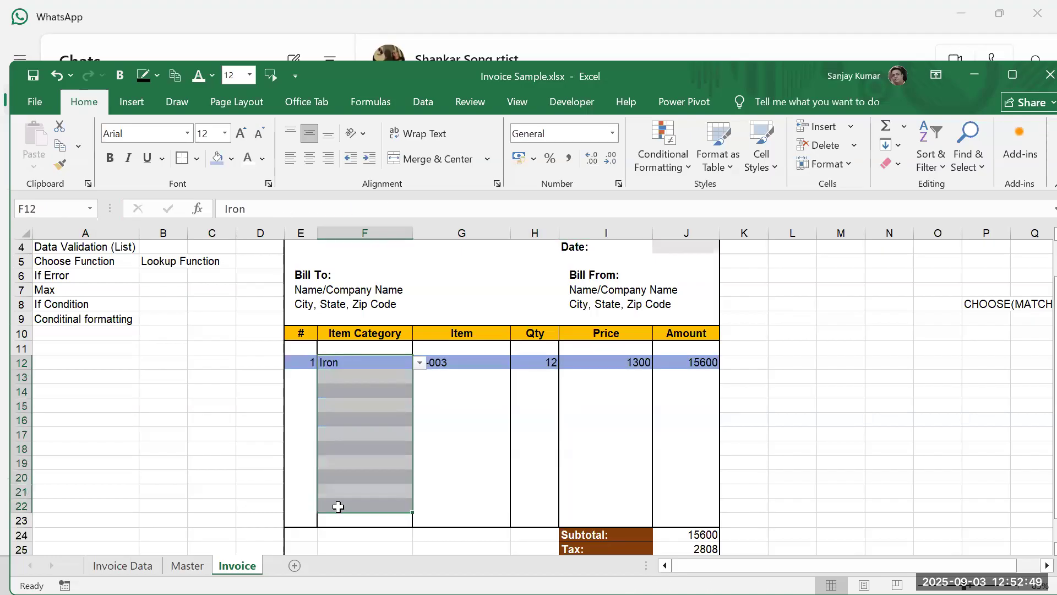
click(693, 167)
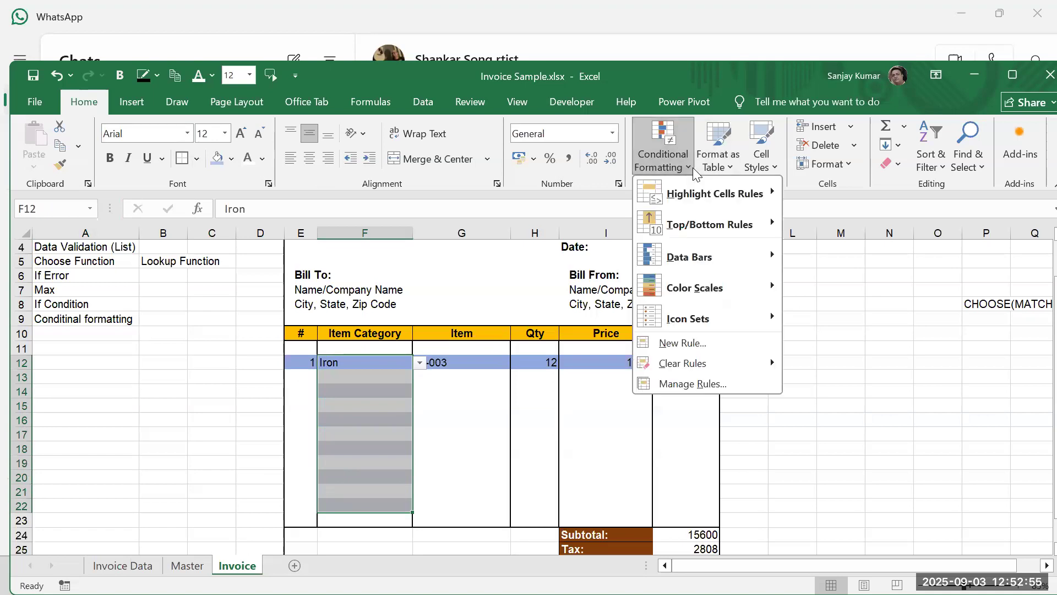
mouse_move(686, 196)
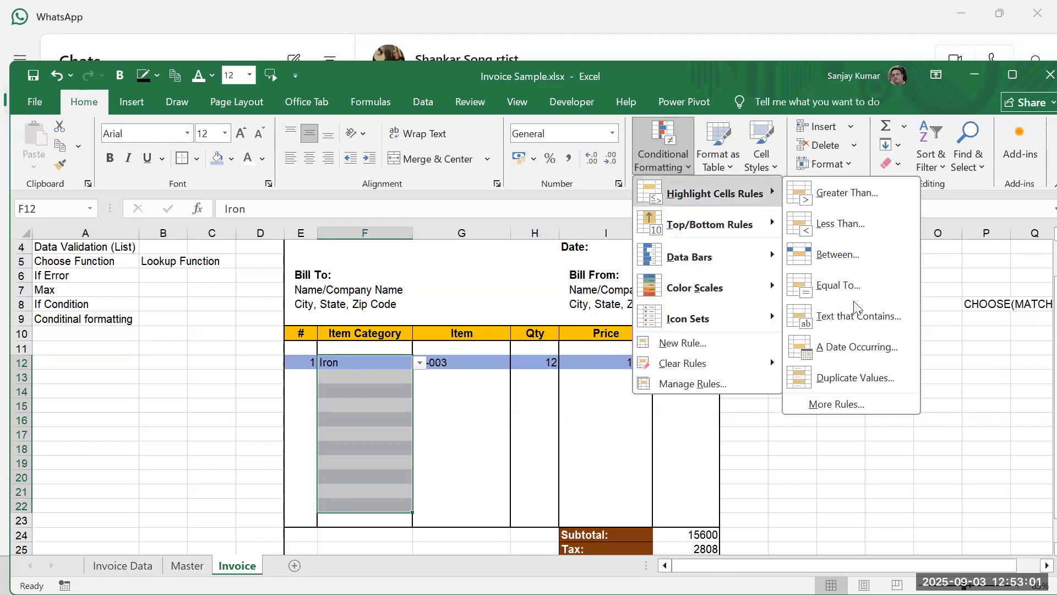
click(867, 375)
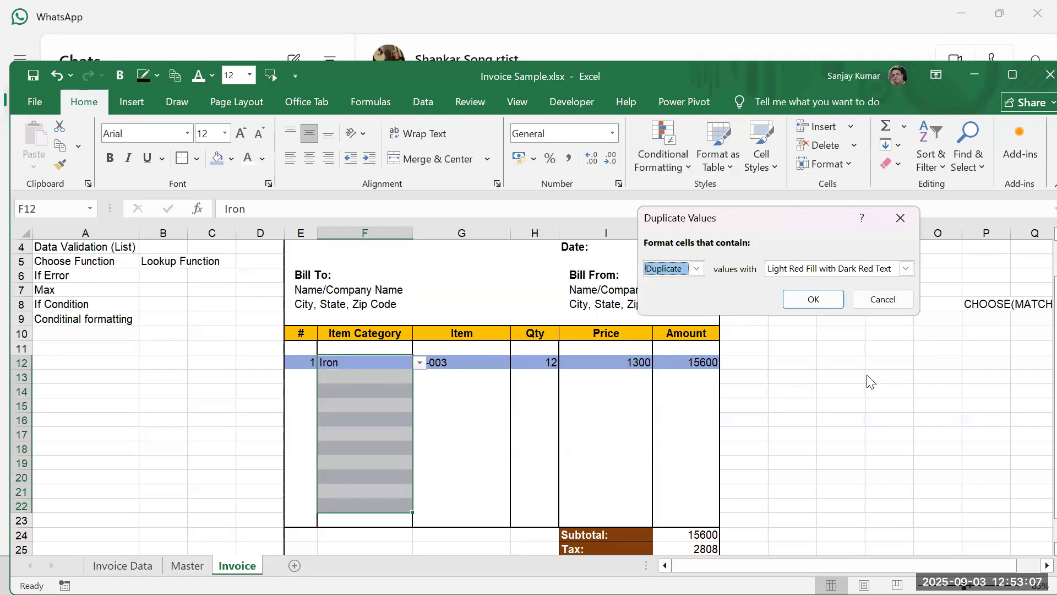
click(906, 269)
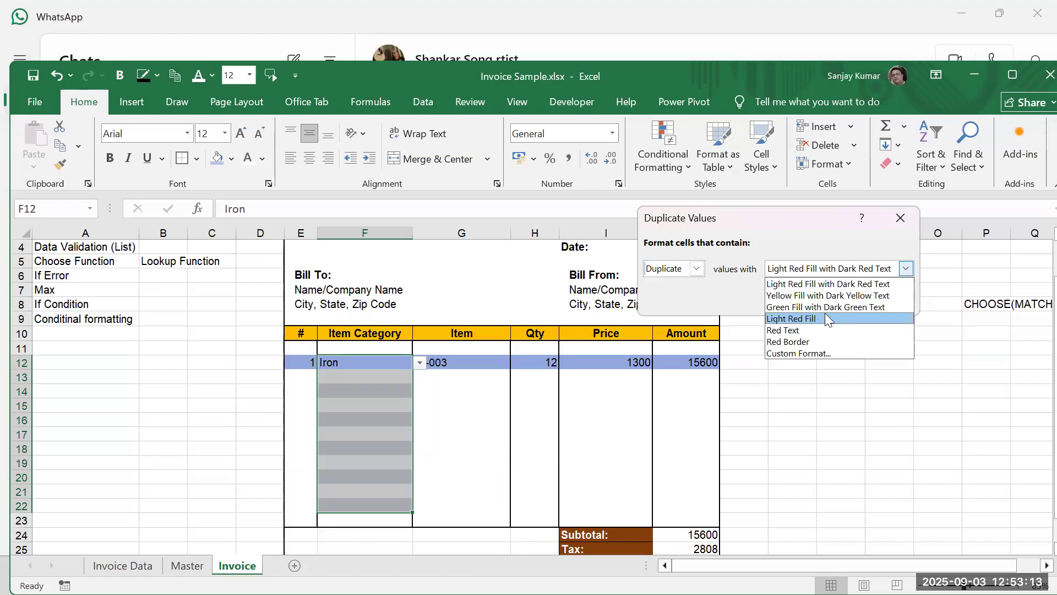
click(804, 353)
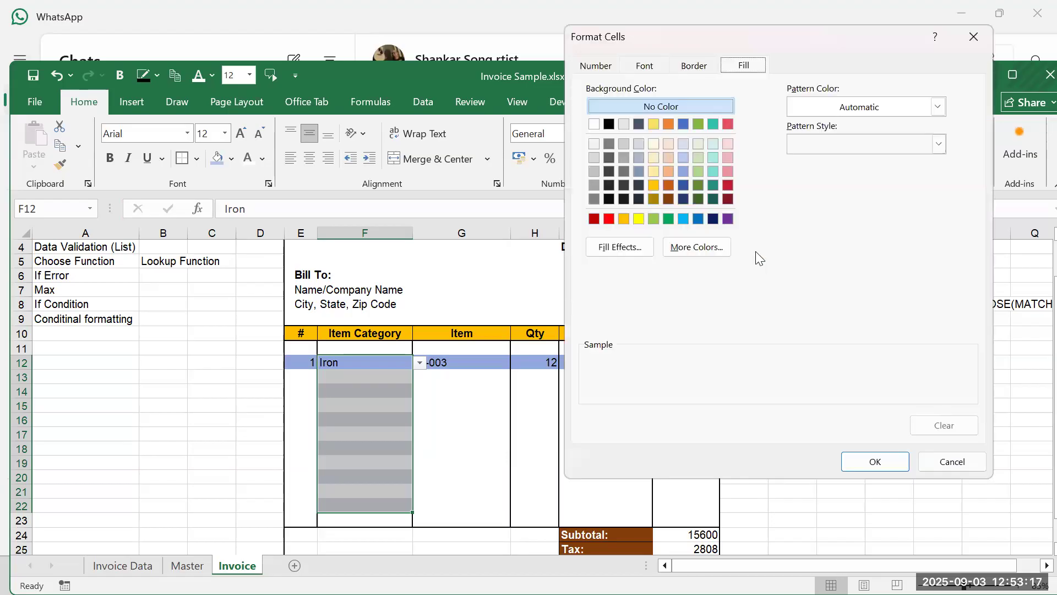
click(951, 462)
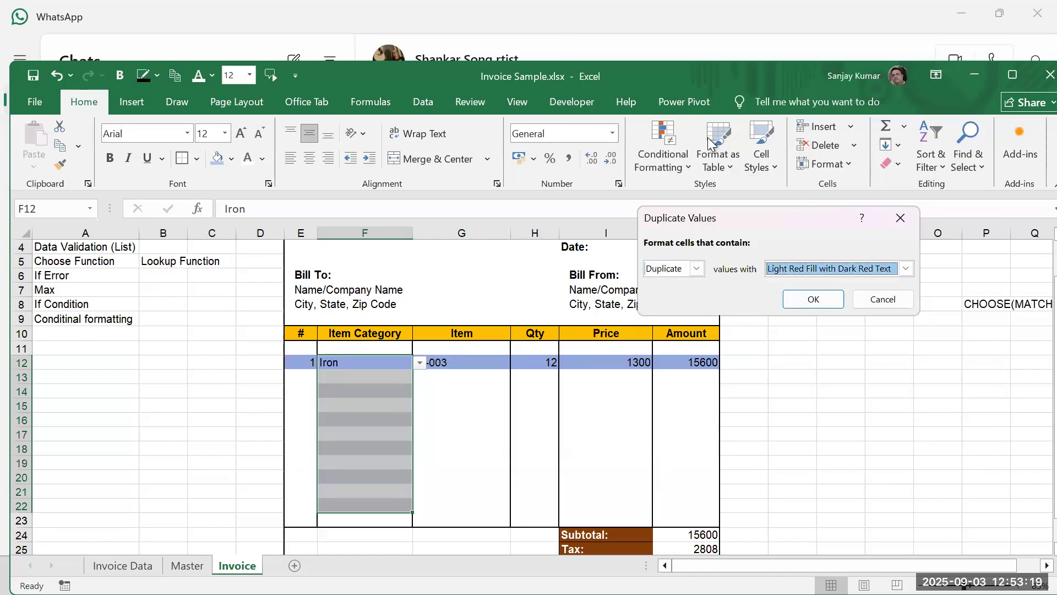
click(349, 432)
click(356, 376)
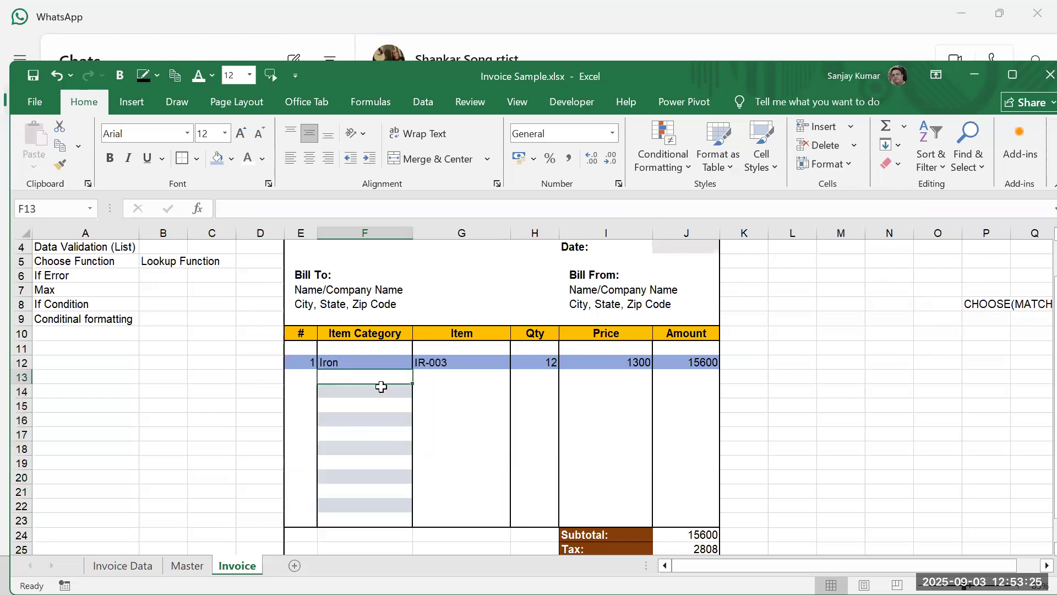
Step: Fill in invoice row 14 with item category Iron and the repeated item IR-003
click(333, 363)
click(405, 392)
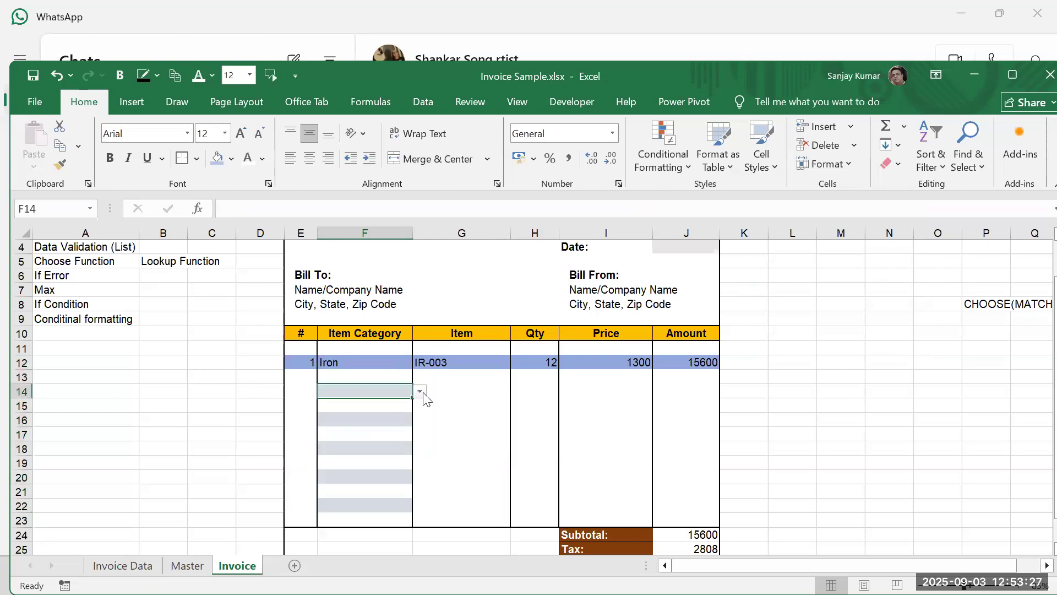
click(421, 392)
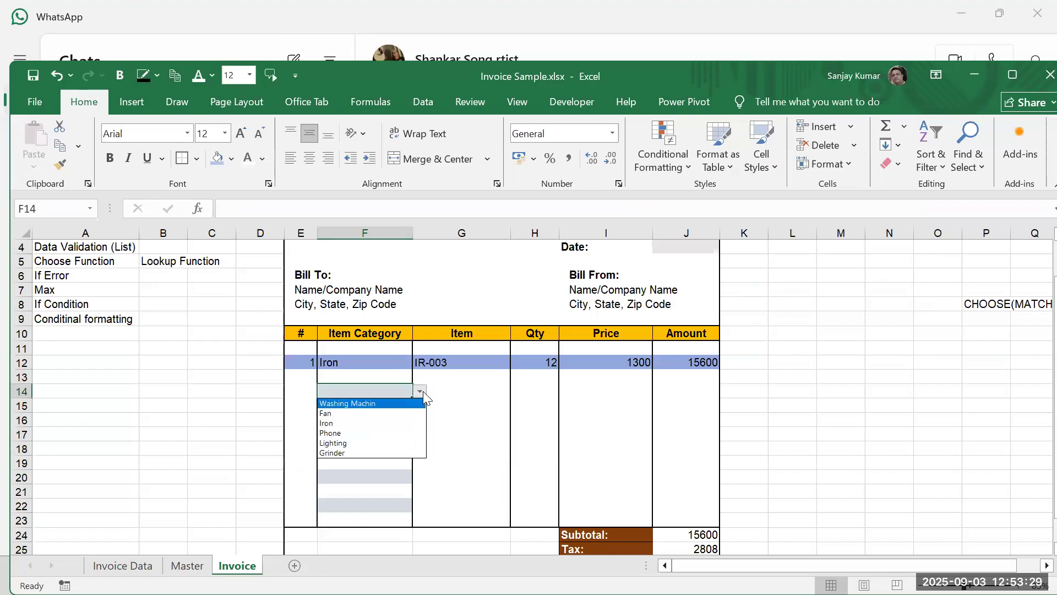
click(343, 424)
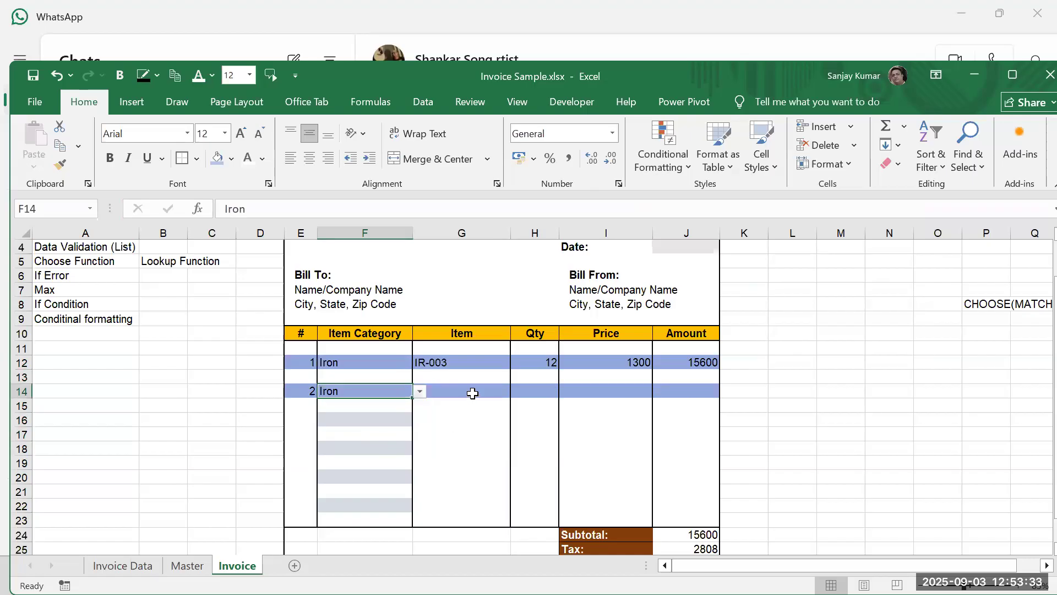
click(501, 393)
click(517, 392)
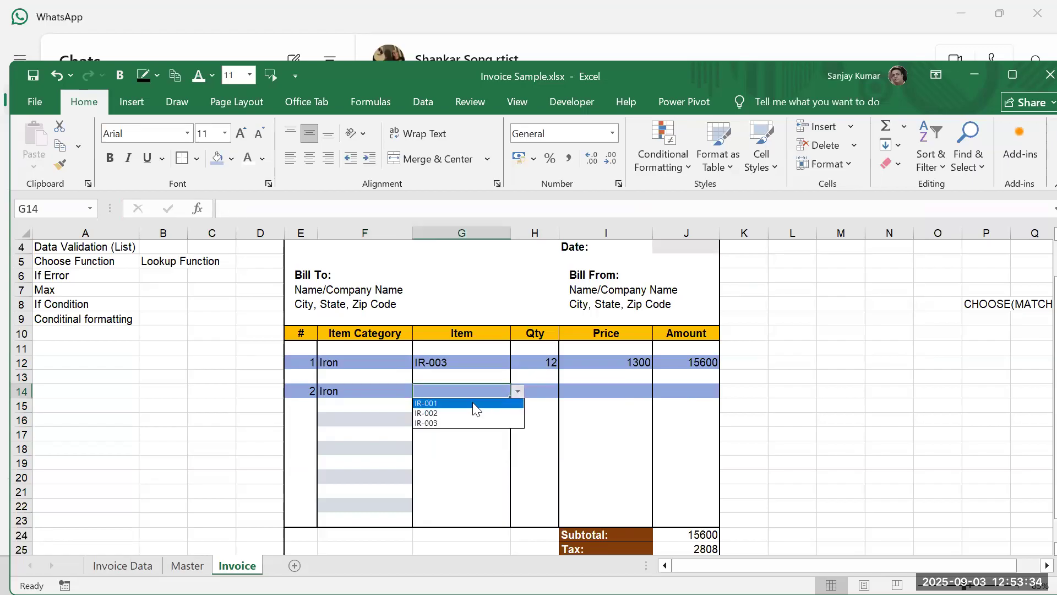
click(449, 420)
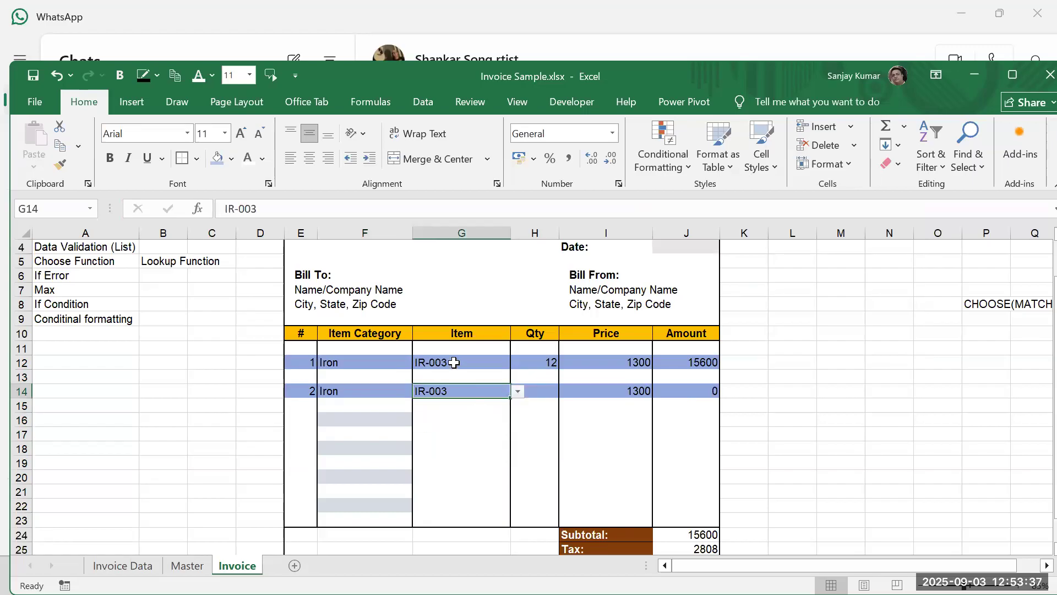
drag(454, 362, 448, 519)
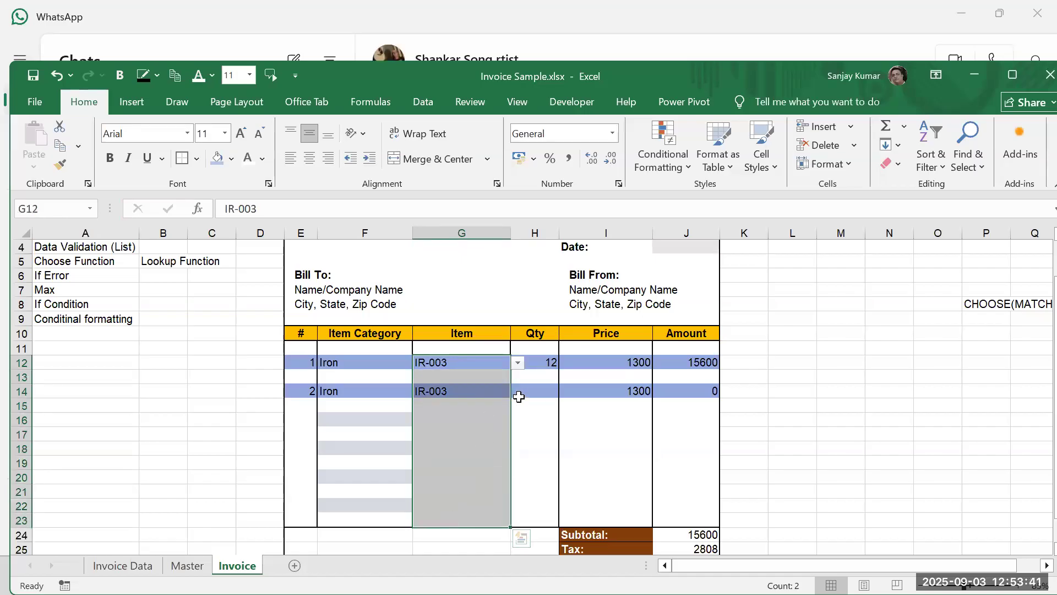
click(330, 362)
drag(333, 382, 334, 391)
drag(446, 363, 444, 392)
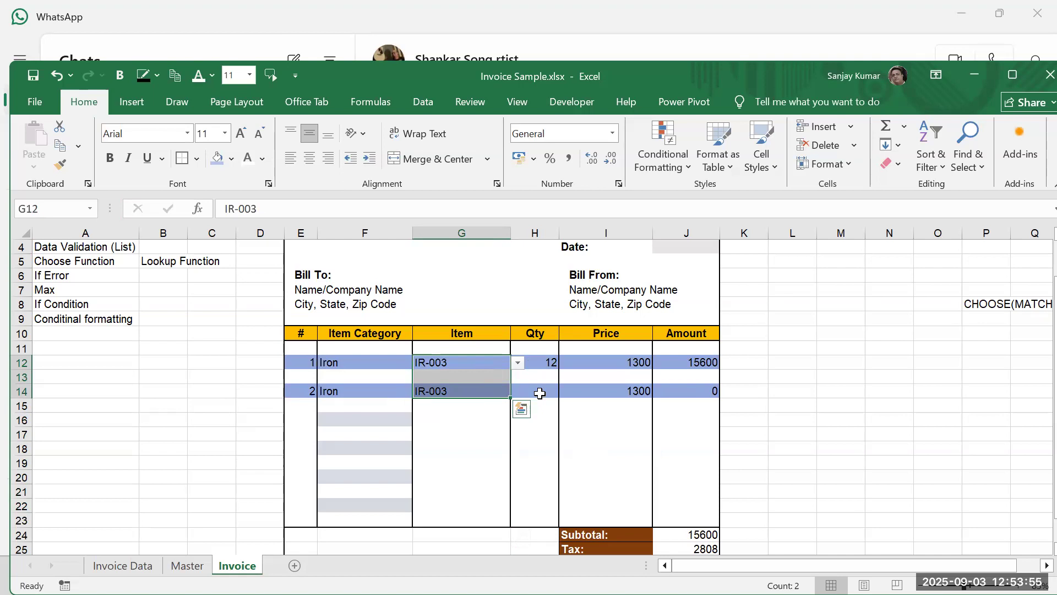
click(376, 358)
Step: Add a Duplicate Values conditional formatting rule to the item cells G12:G23 with a custom bright red fill
drag(467, 365, 478, 524)
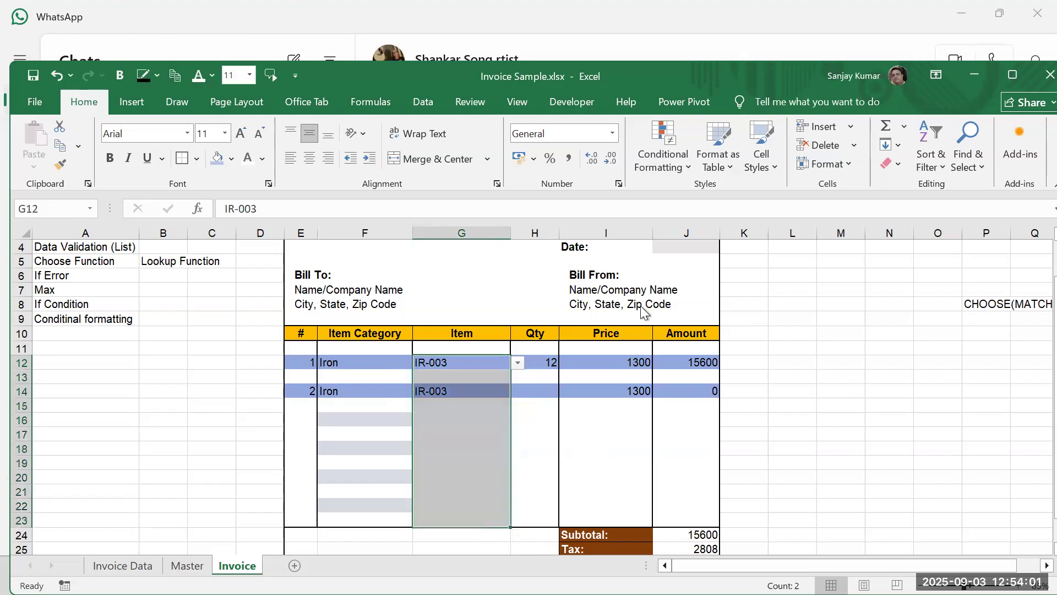
click(691, 168)
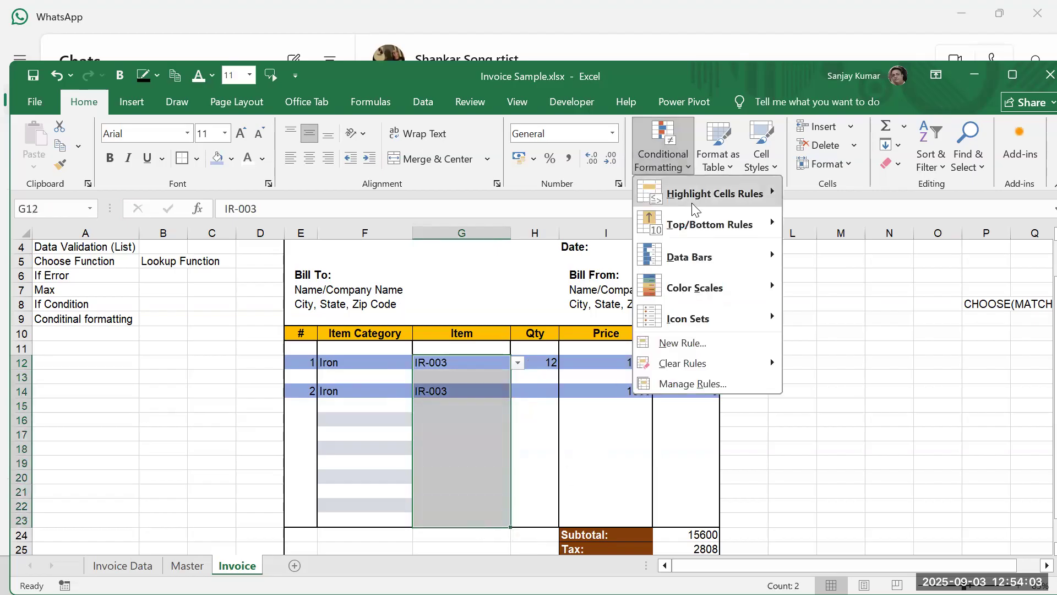
mouse_move(692, 204)
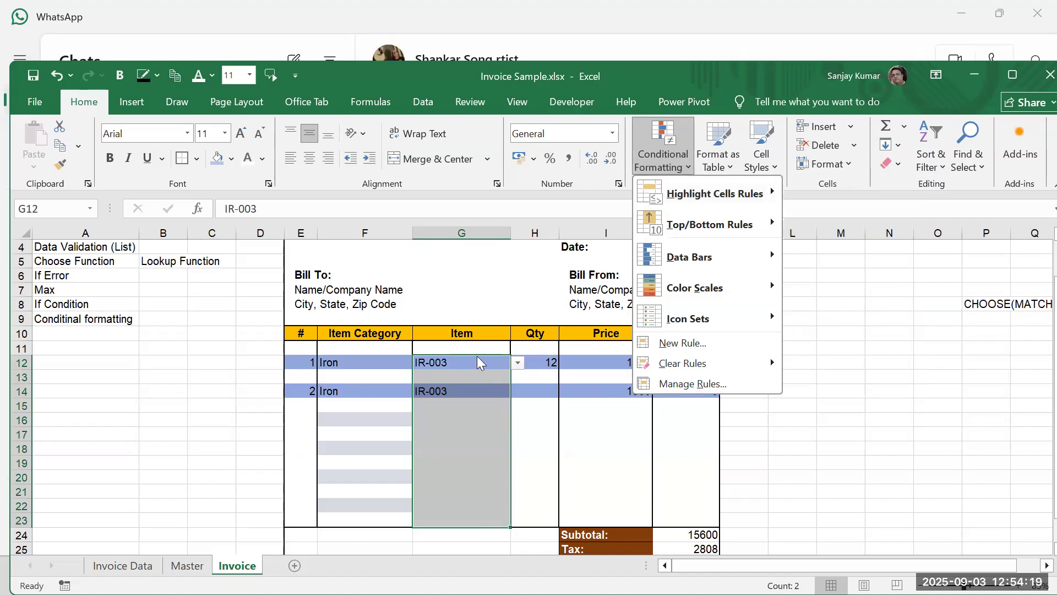
mouse_move(728, 204)
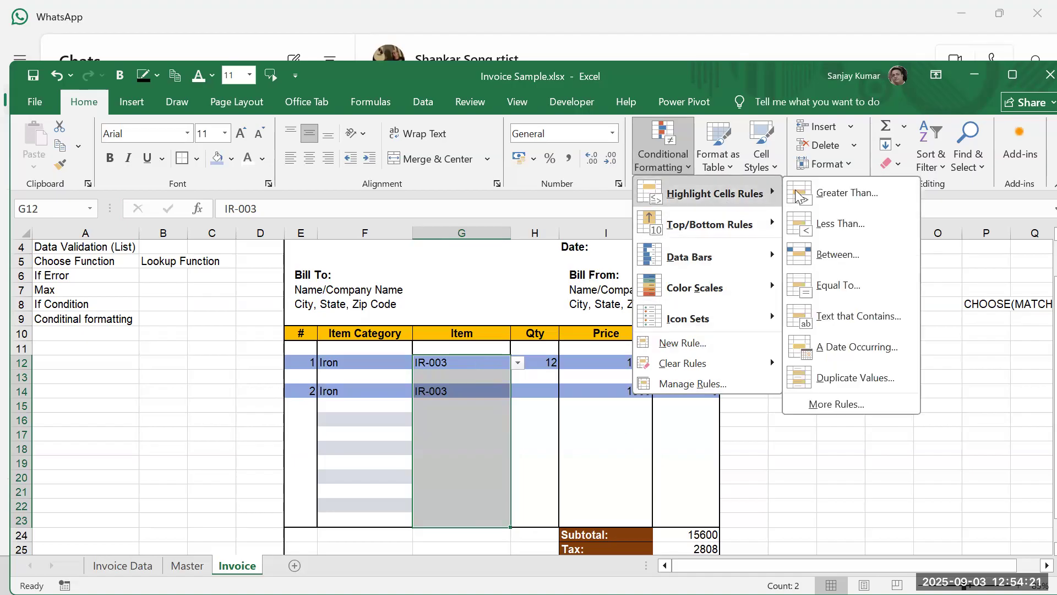
click(852, 379)
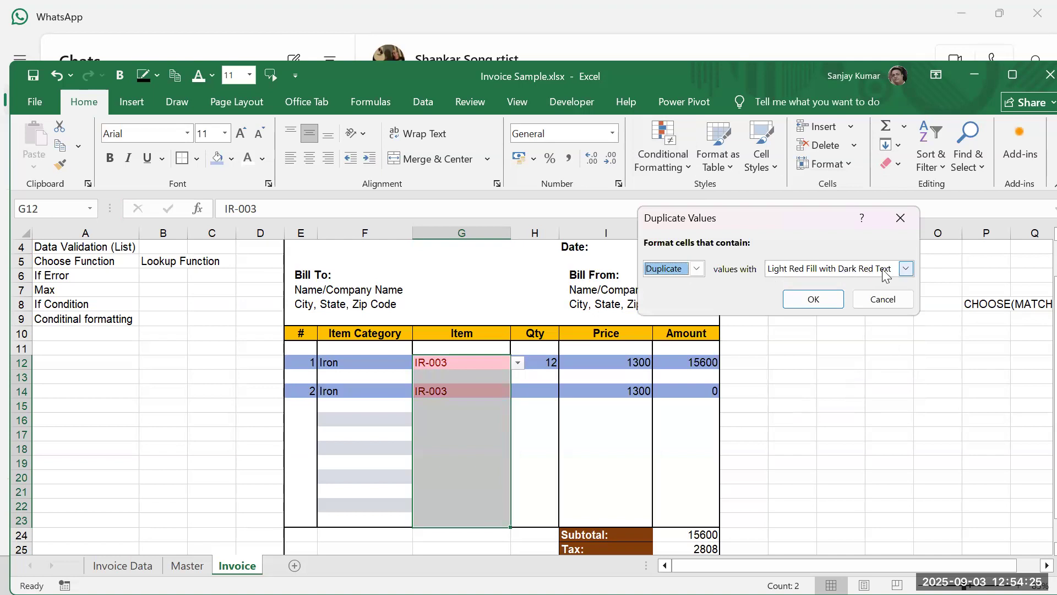
click(906, 270)
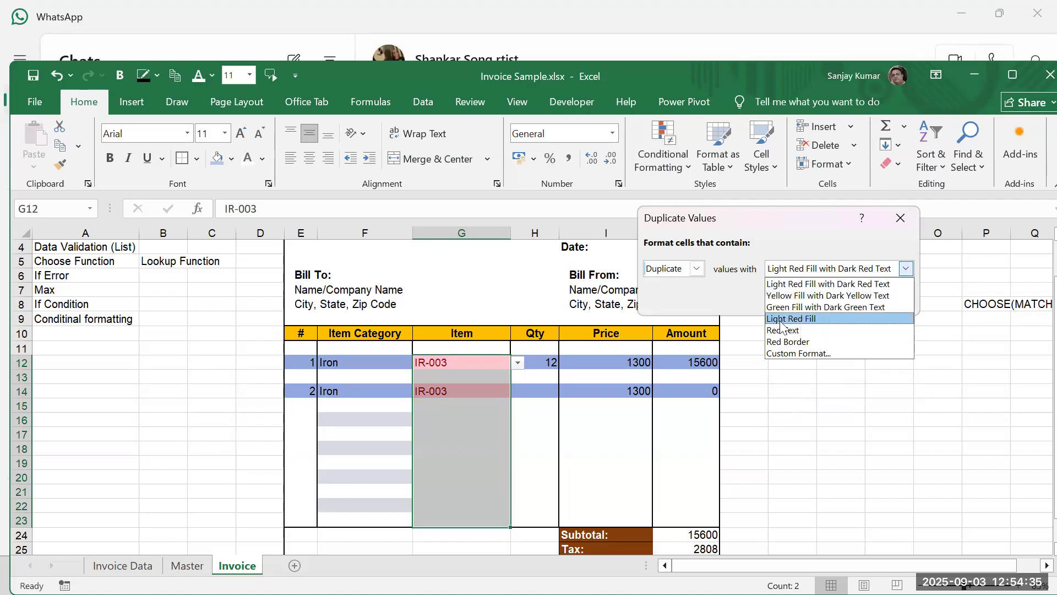
click(822, 355)
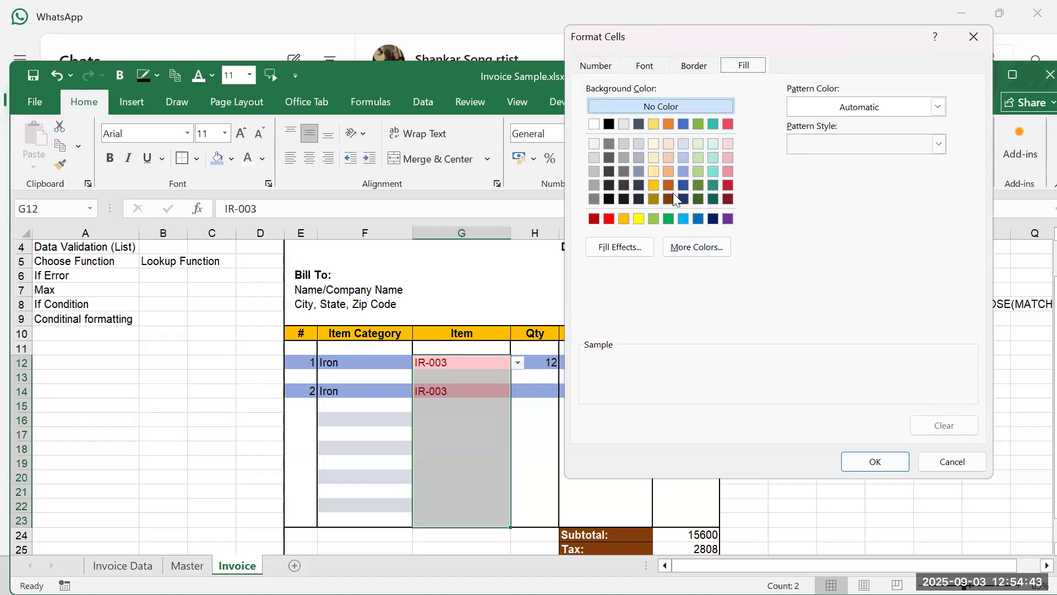
click(609, 219)
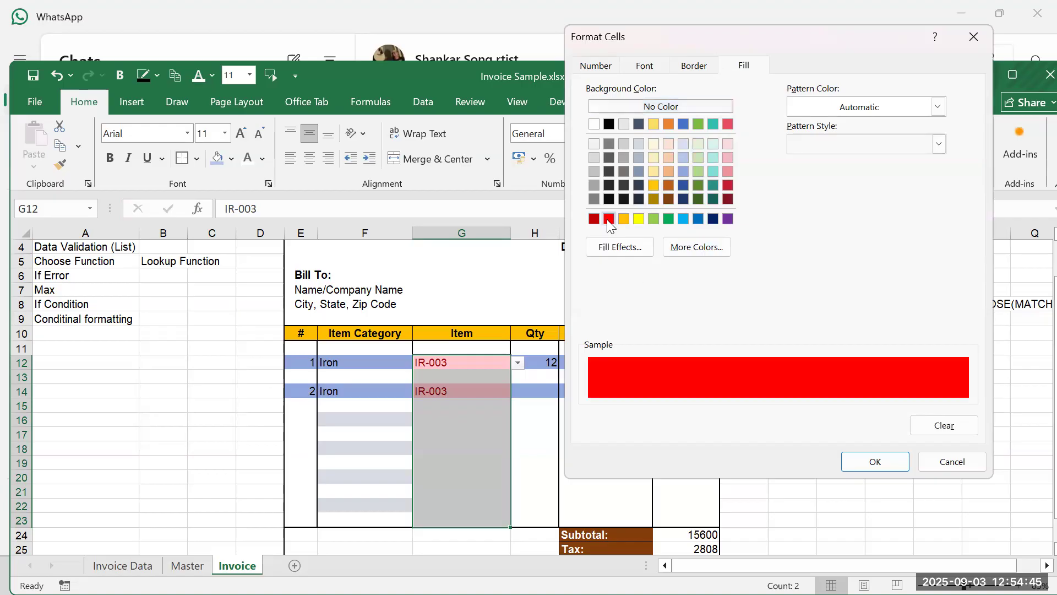
click(875, 462)
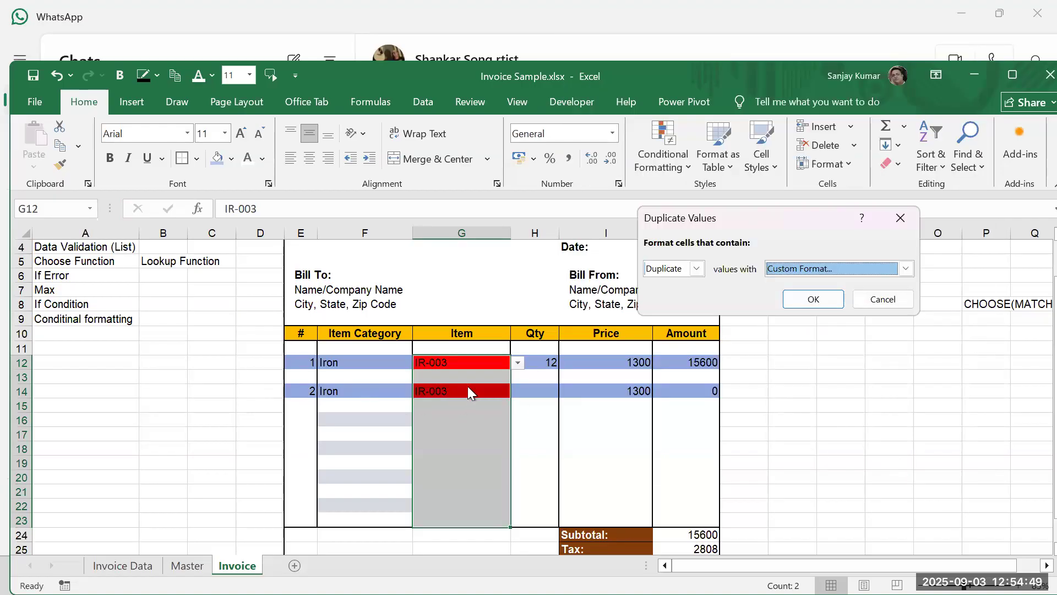
click(814, 299)
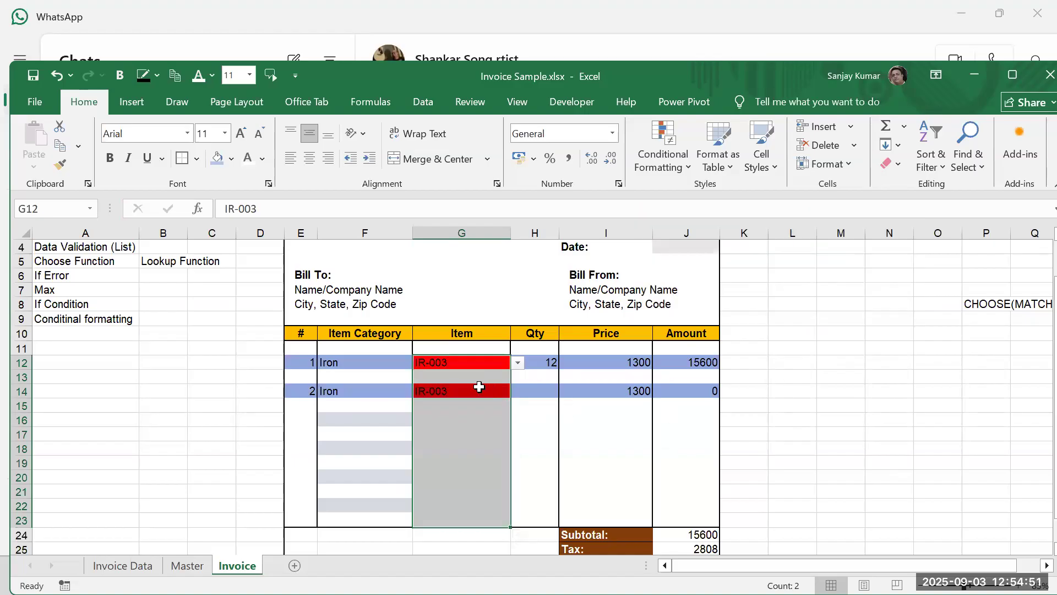
Step: Change the item in invoice row 14 to IR-002
click(482, 390)
click(518, 391)
click(470, 413)
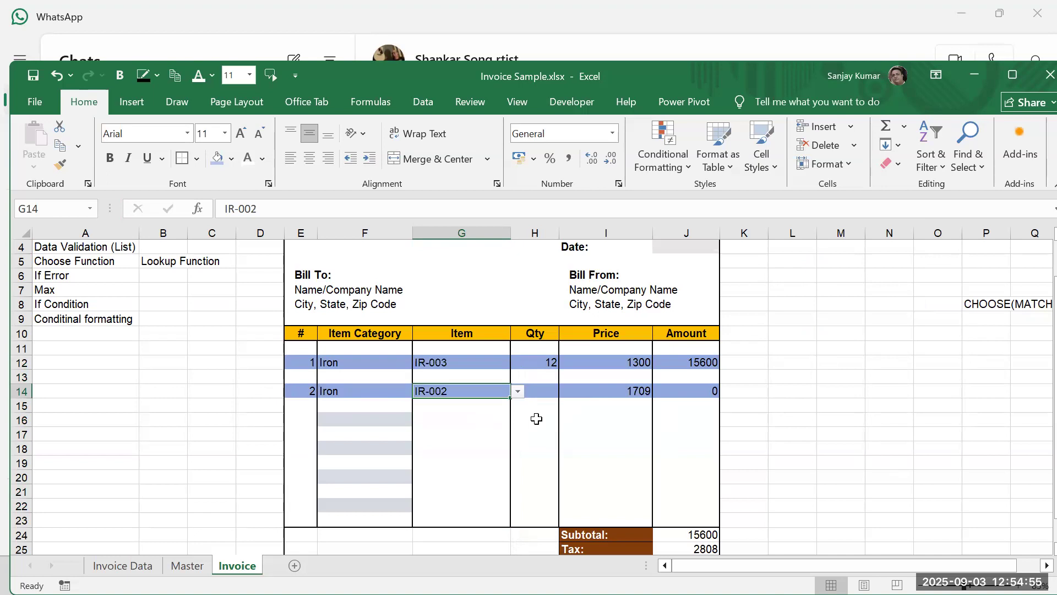
Step: Fill in invoice row 16 with item category Washing Machin and item W-0002
click(374, 421)
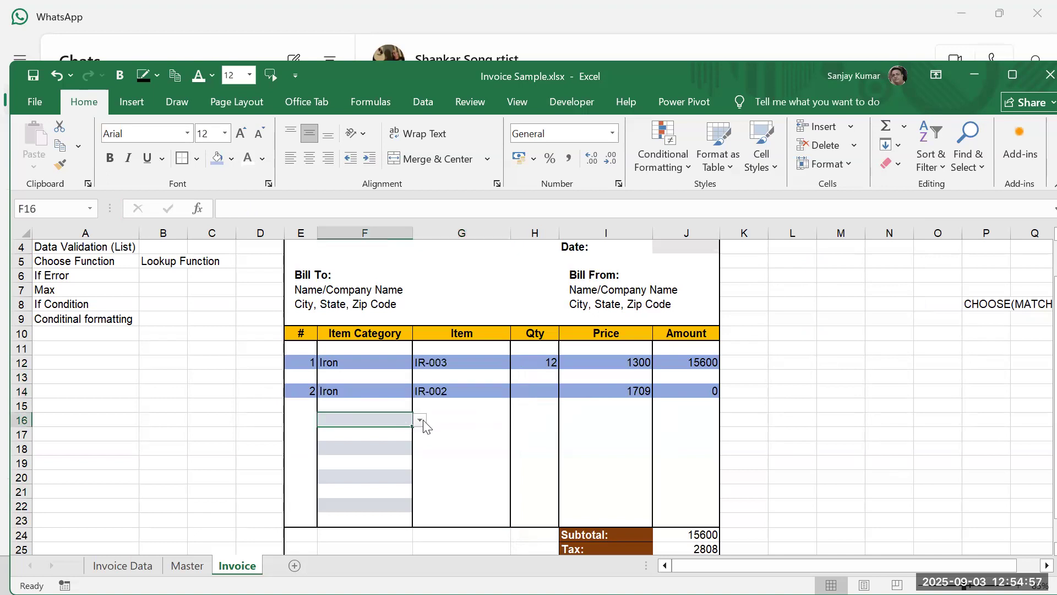
key(alt+Down)
click(349, 435)
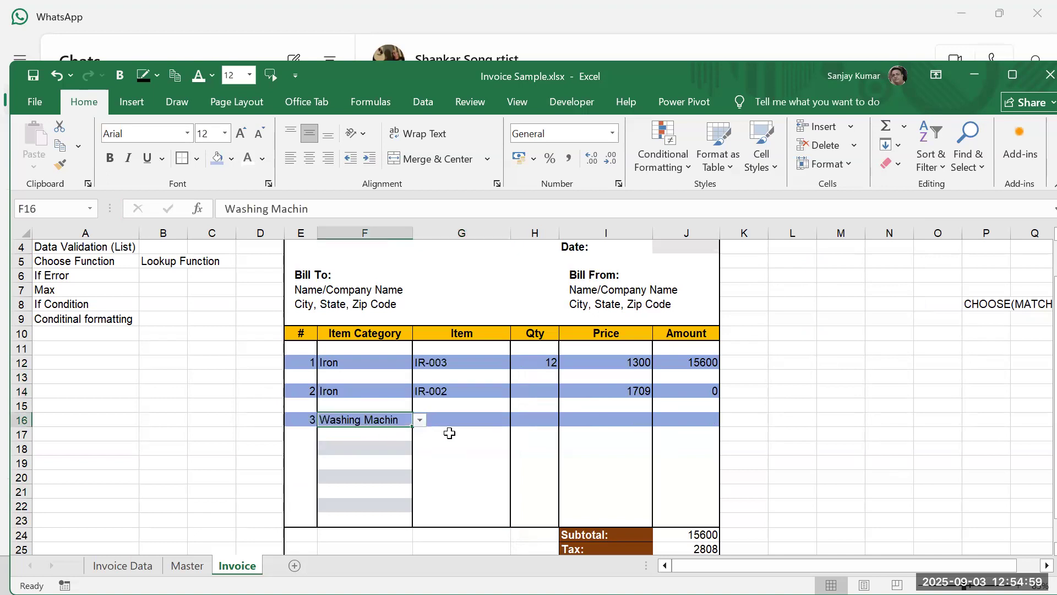
click(477, 422)
click(517, 419)
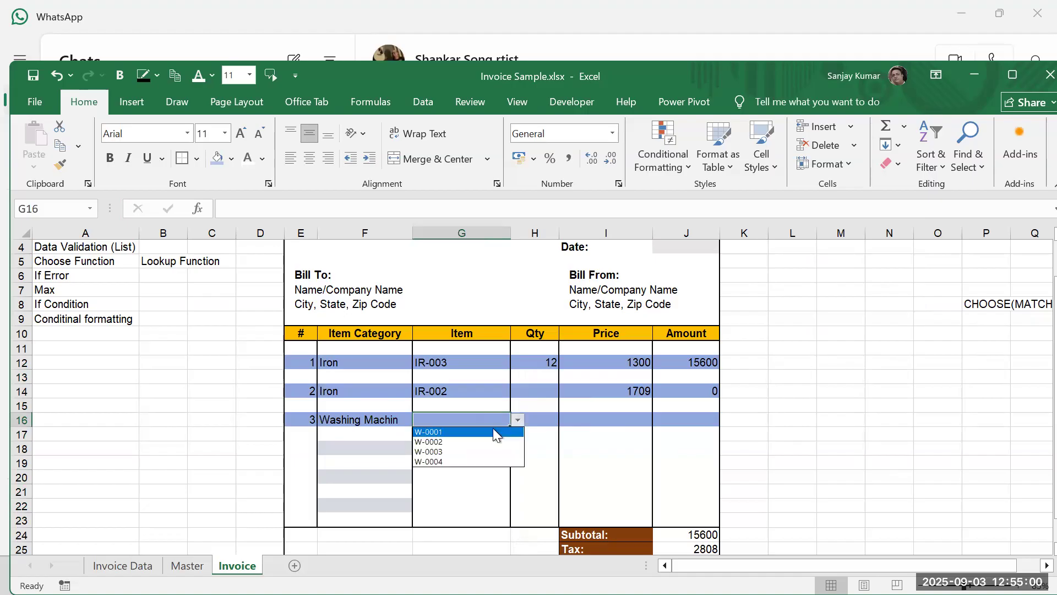
click(450, 441)
click(360, 477)
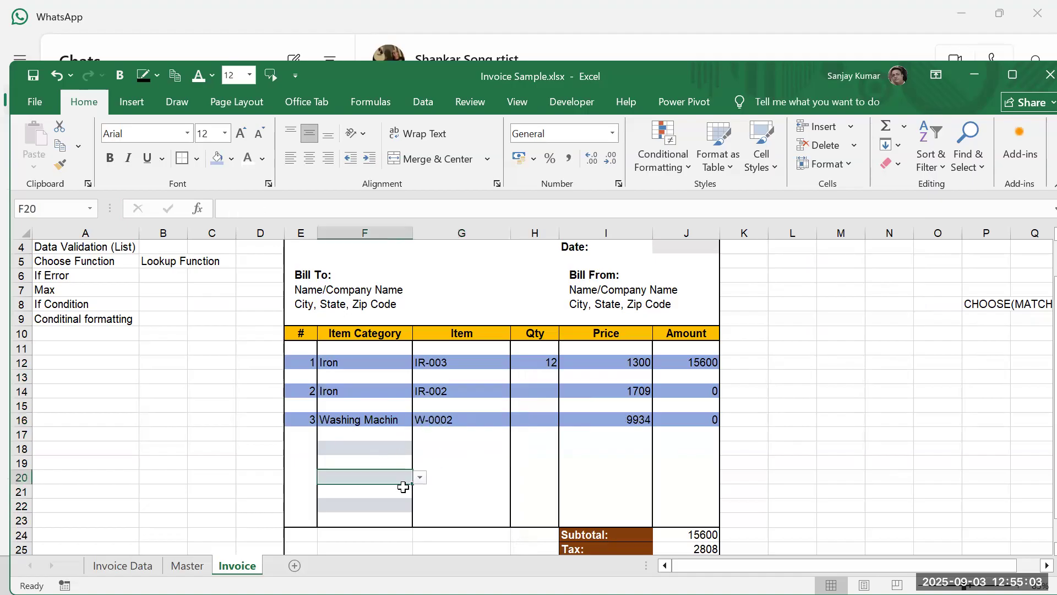
Step: Fill in invoice row 20 with item category Washing Machin and the repeated item W-0002
click(420, 477)
click(355, 486)
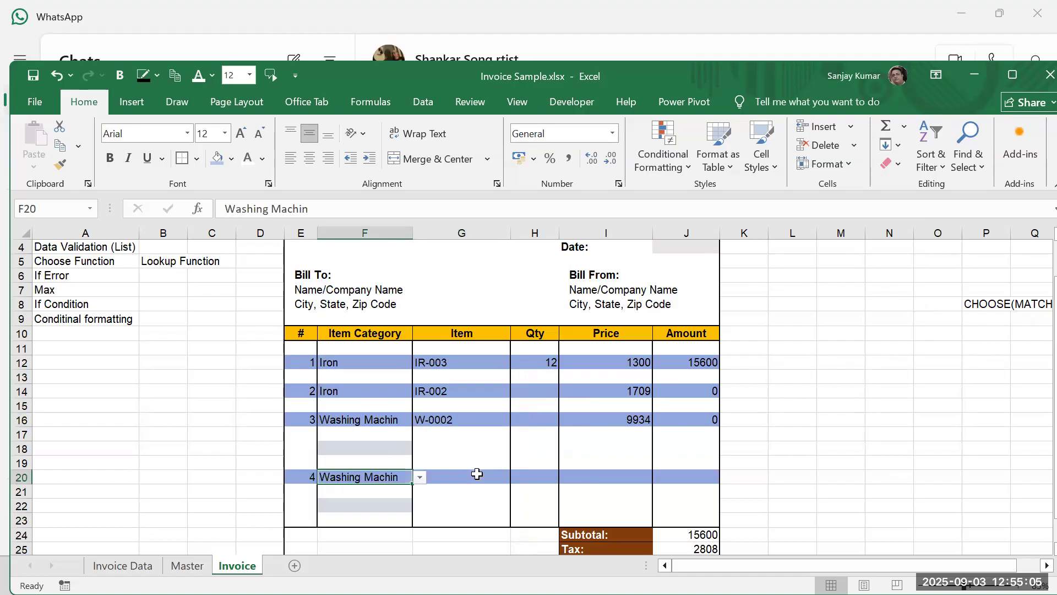
click(474, 477)
click(518, 477)
click(458, 498)
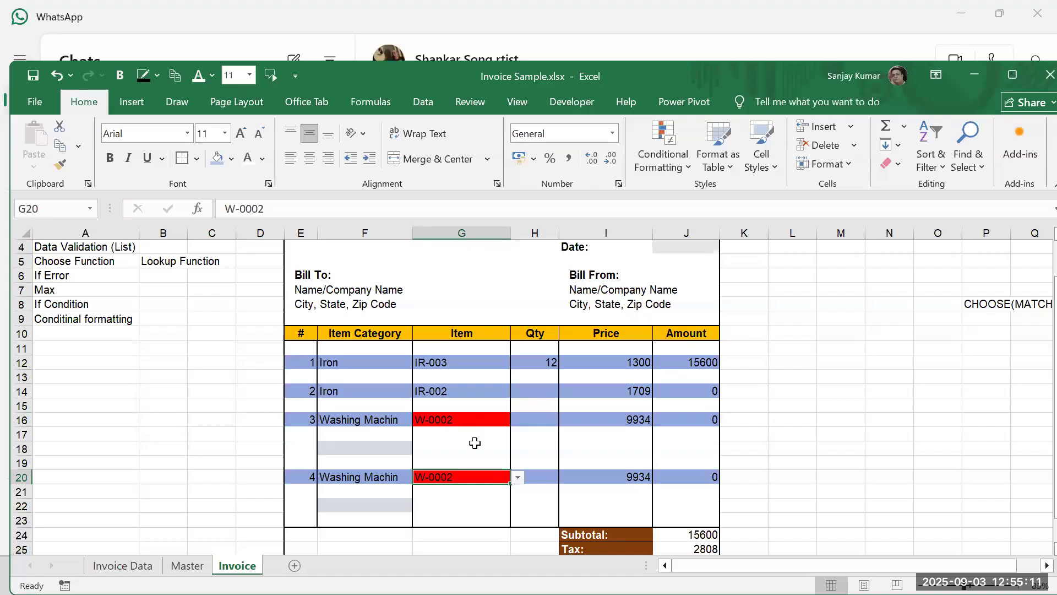
Step: Clear the item entries in G16:G21 of the invoice
click(451, 426)
shift+click(461, 492)
key(Delete)
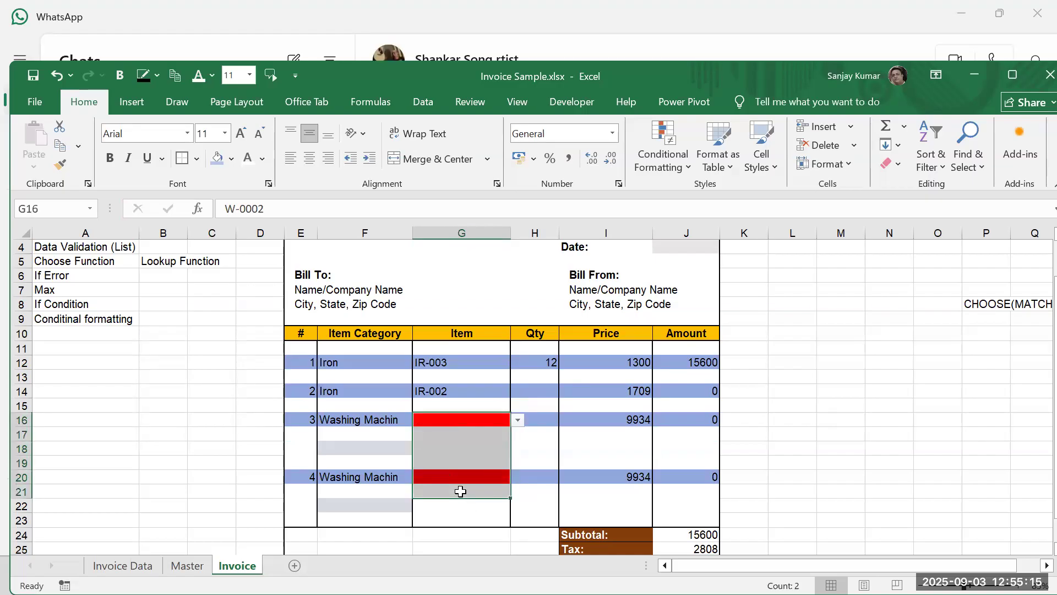
Step: Add "Fill Selected Item" in A10 and "Duplicate Item" in A11 to the feature list
click(52, 333)
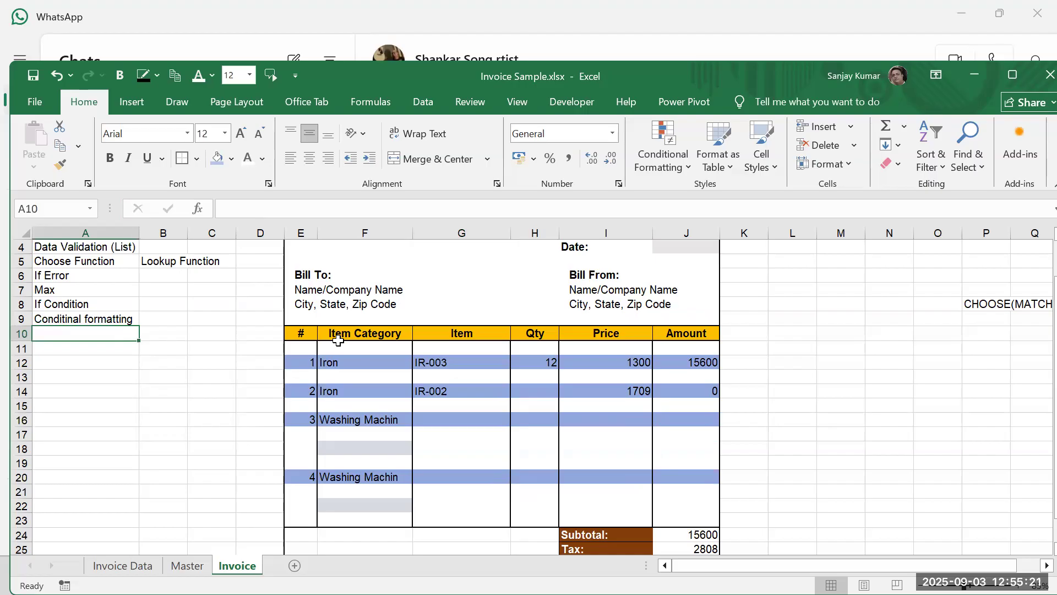
text(Fill)
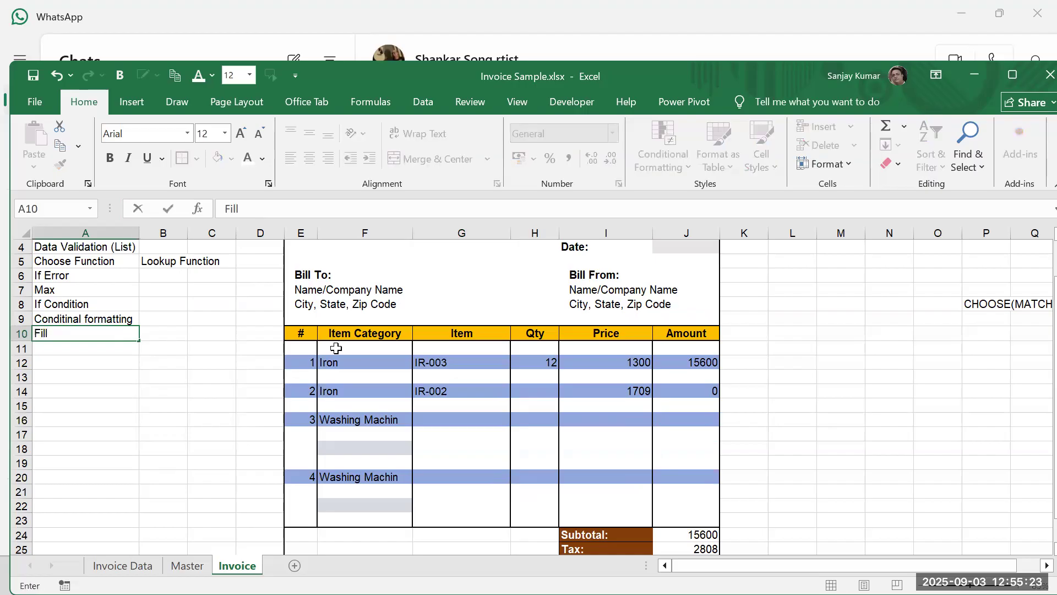
text( Selected Item)
key(Return)
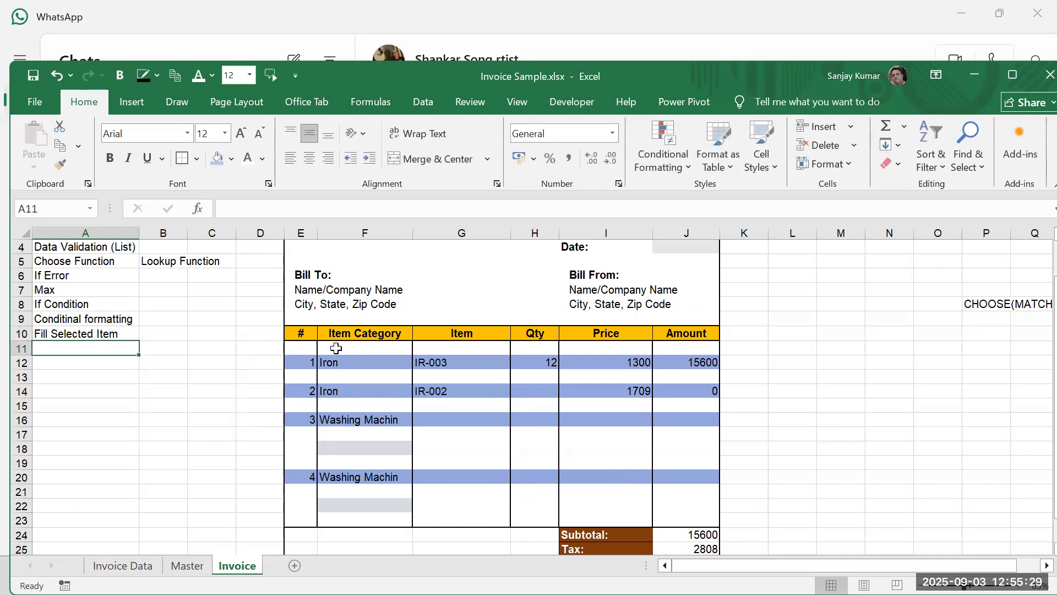
text(Dupl)
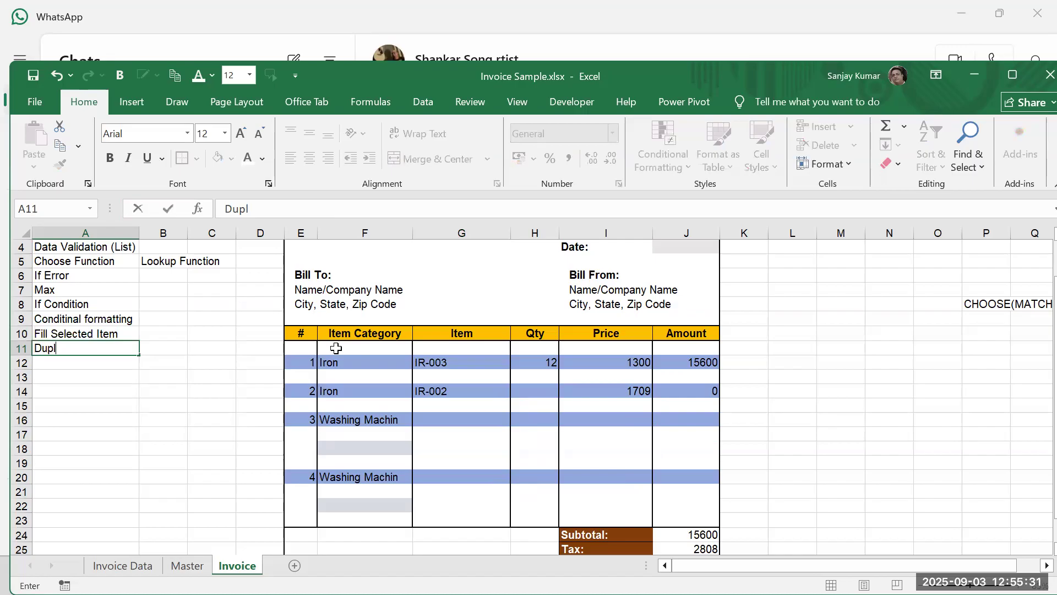
text(icate Item)
key(Return)
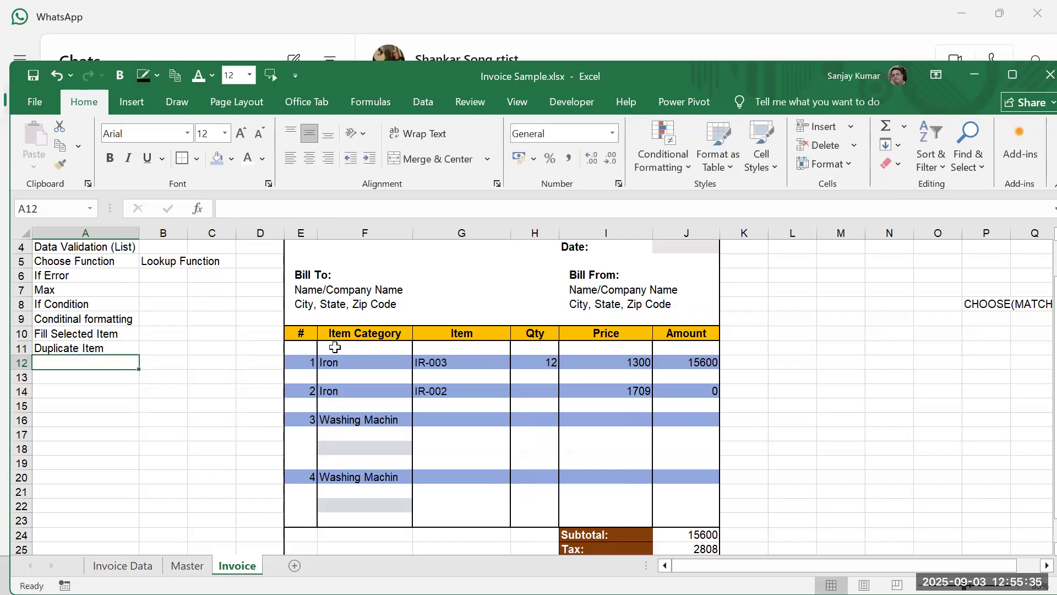
Step: Make the "Conditinal formatting" entry in A9 bold
drag(95, 333, 107, 344)
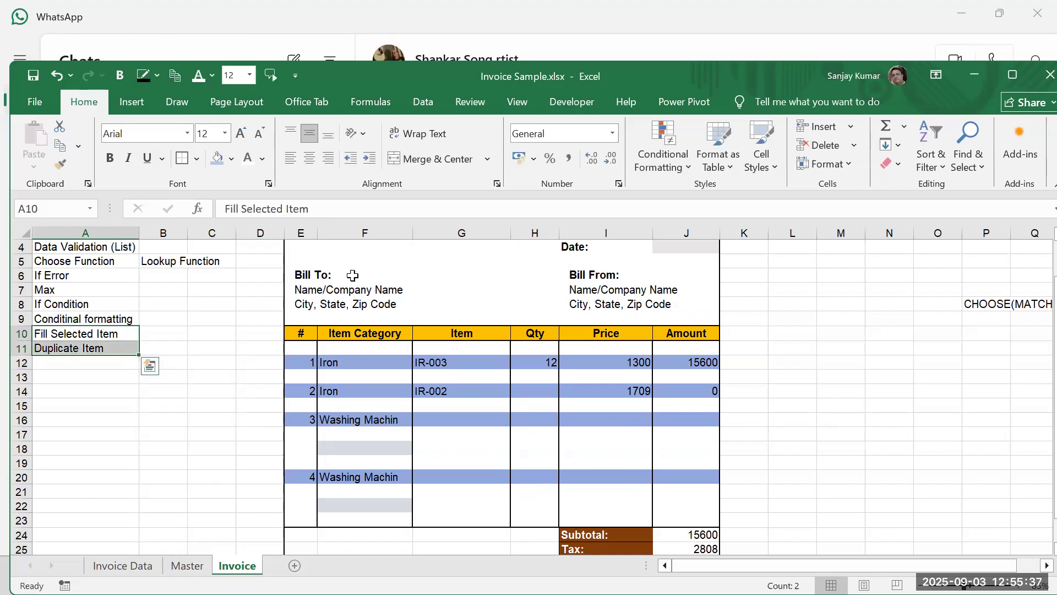
click(66, 320)
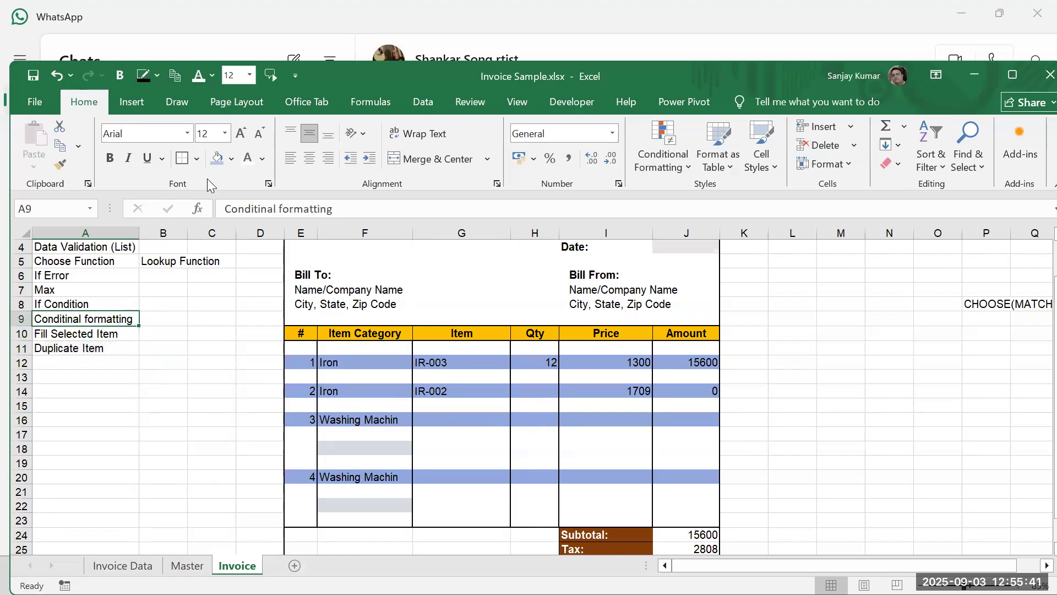
click(109, 159)
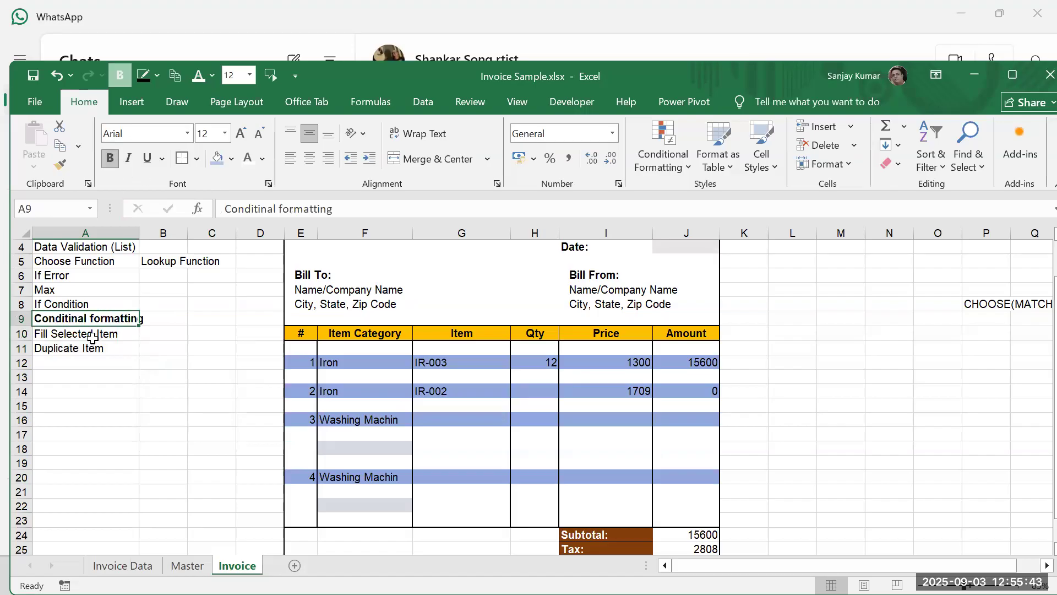
Step: Indent the two entries in A10:A11 by two levels and autofit the width of column A
drag(91, 334, 91, 348)
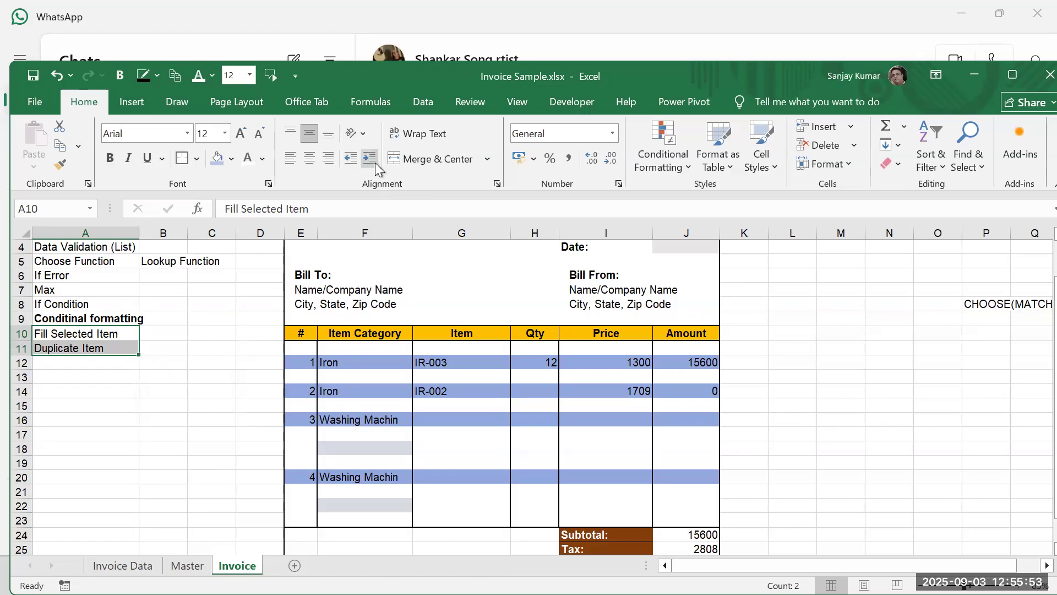
click(88, 319)
click(86, 346)
click(90, 320)
click(86, 337)
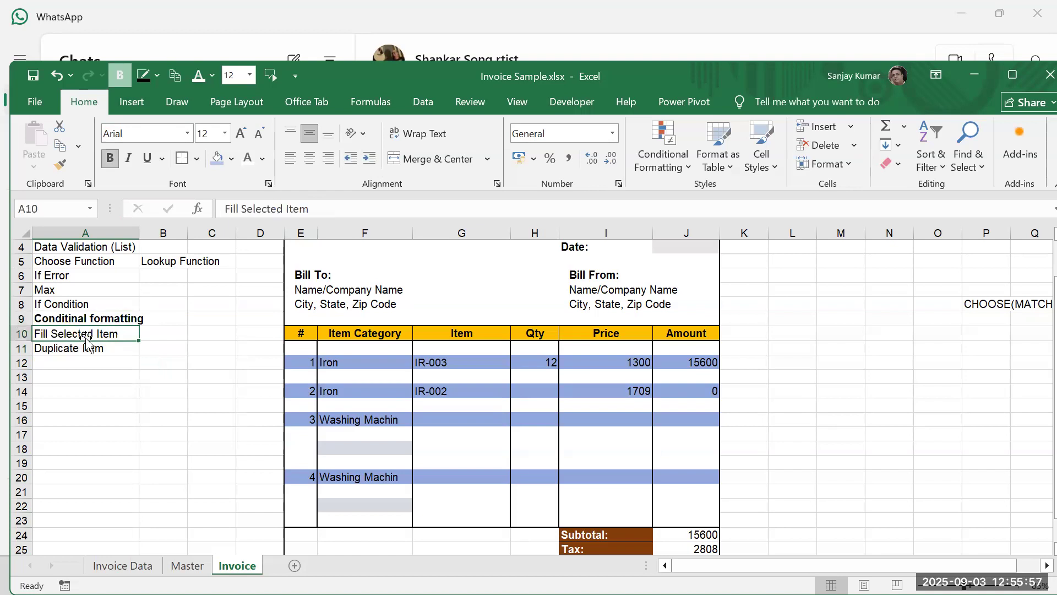
drag(86, 339, 86, 348)
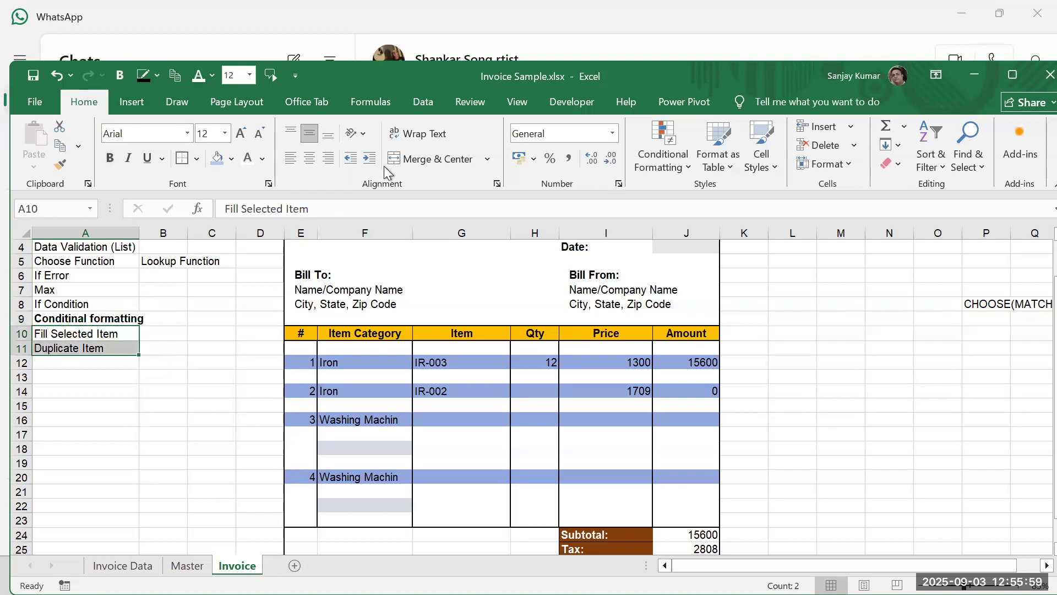
click(366, 159)
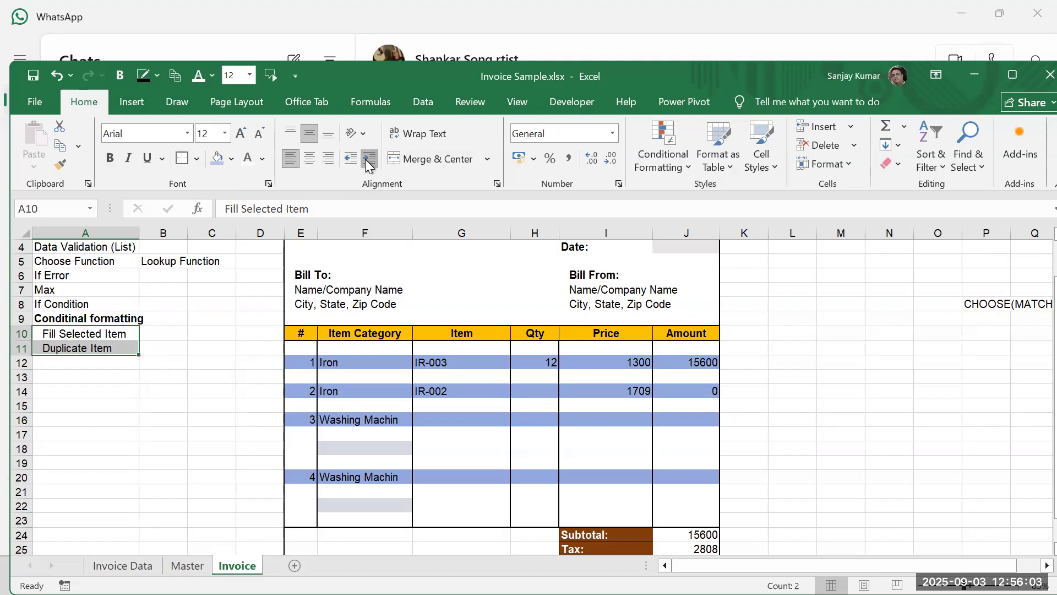
click(367, 160)
click(149, 365)
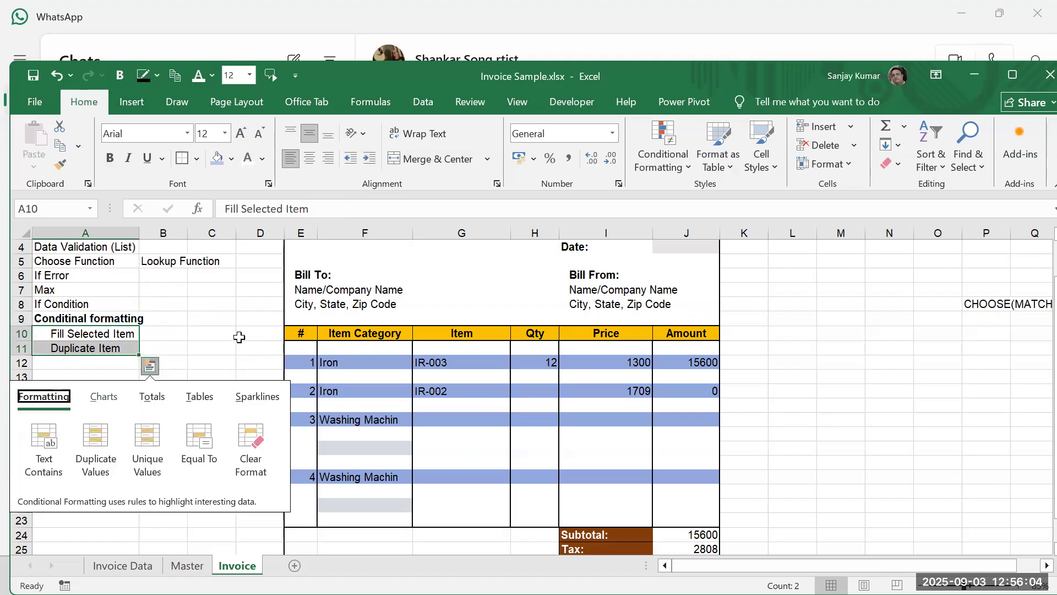
click(199, 332)
double_click(139, 231)
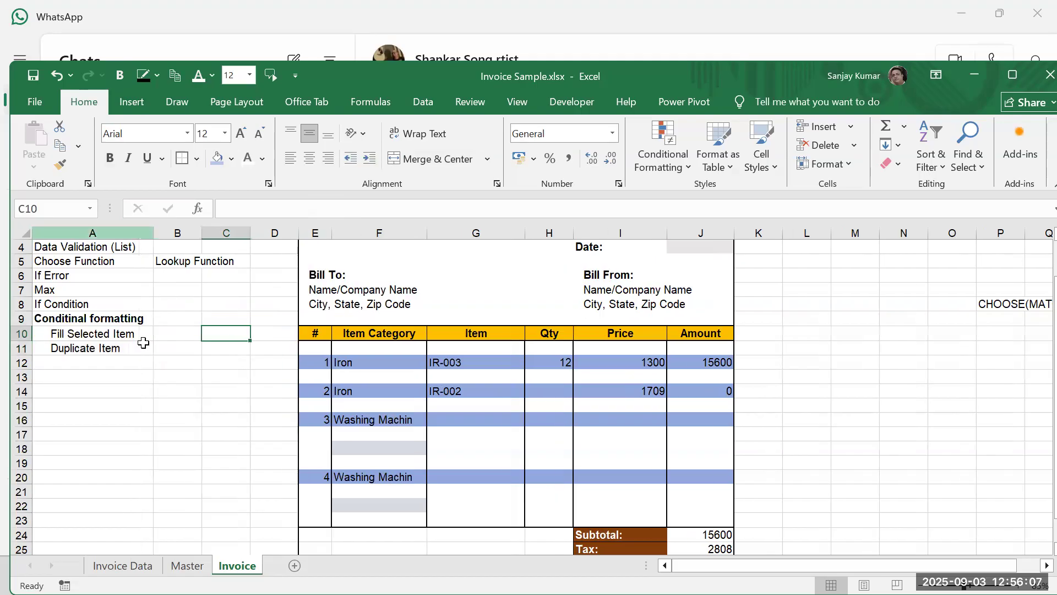
Step: Decrease the indent of the entries in A10:A11 by one level
click(57, 322)
drag(56, 338, 126, 351)
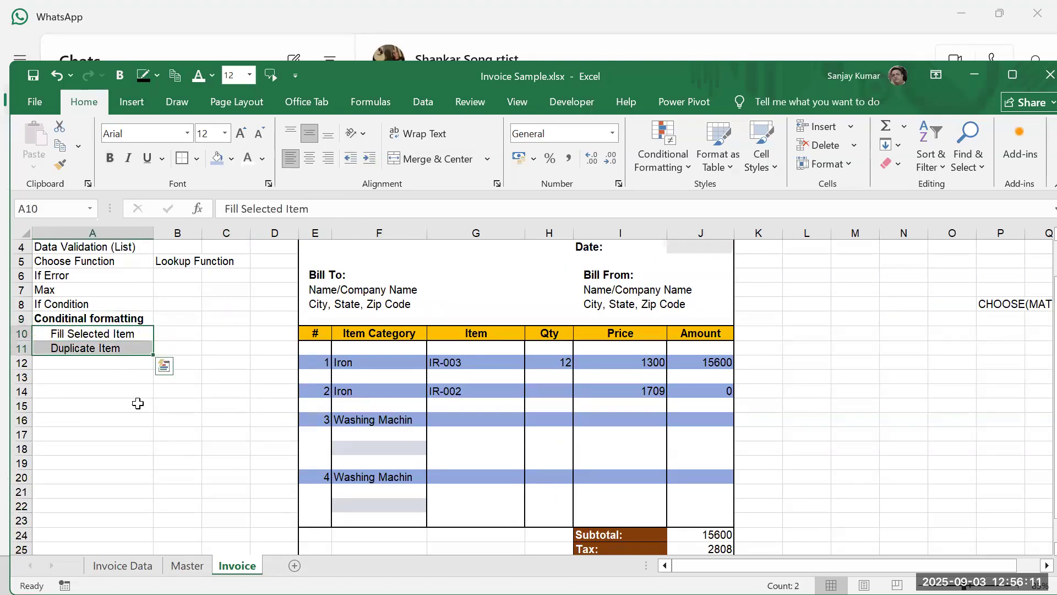
drag(117, 334, 123, 348)
click(350, 158)
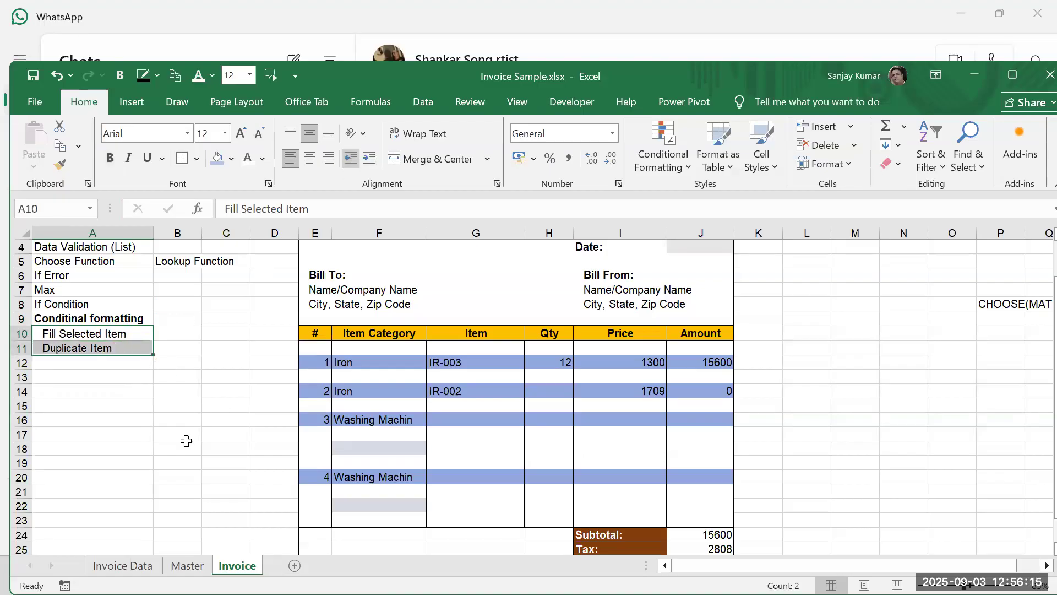
click(91, 391)
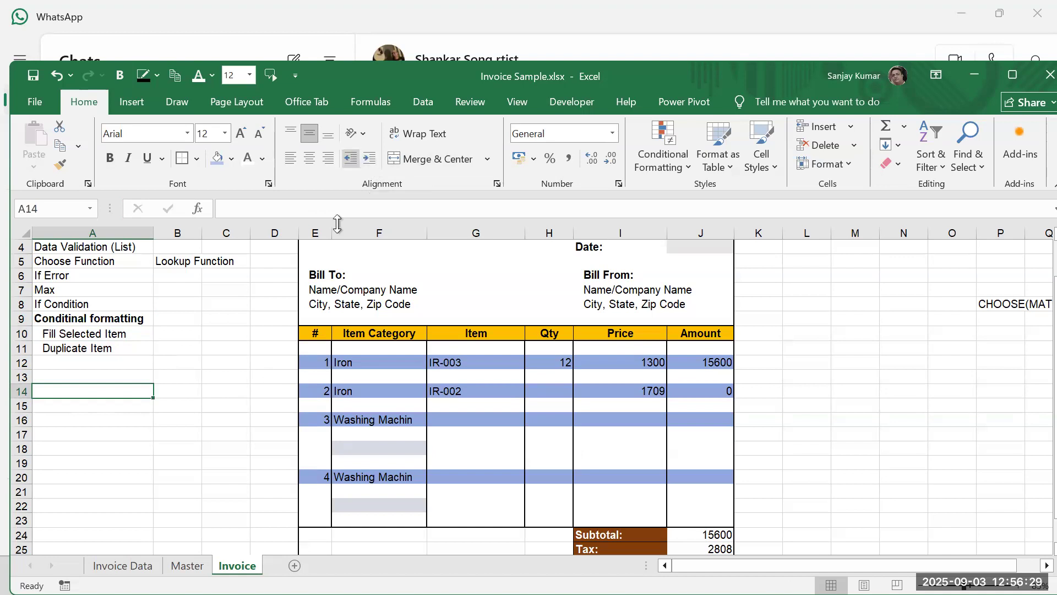
Step: Add the entry "Increase and Decrease Indent" in A12 of the feature list
click(134, 365)
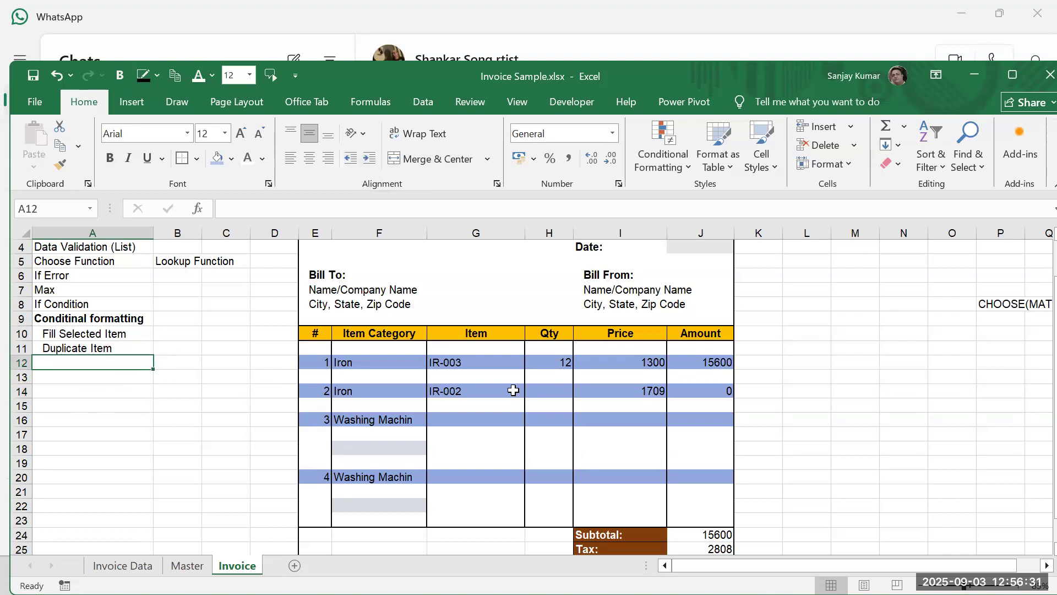
text(In)
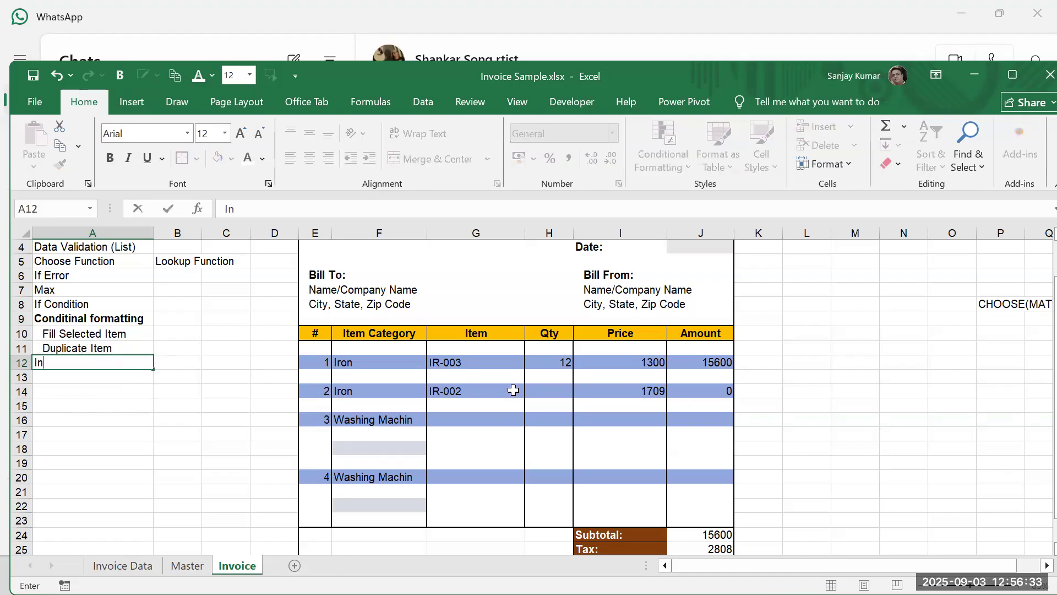
text(de)
key(BackSpace)
key(BackSpace)
key(BackSpace)
key(BackSpace)
text(Increase of)
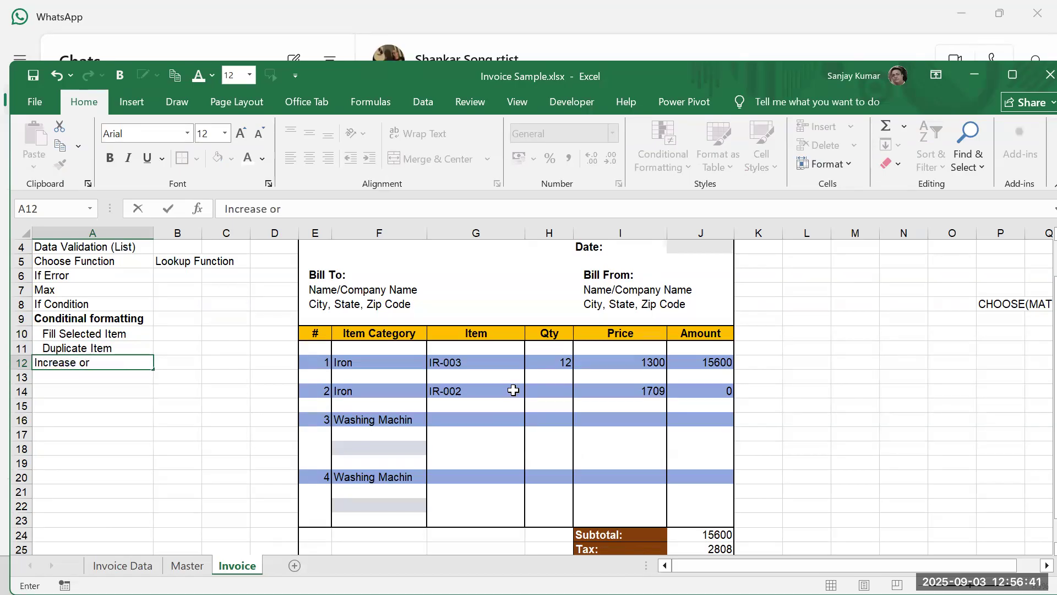
key(BackSpace)
key(BackSpace)
key(BackSpace)
text(ase )
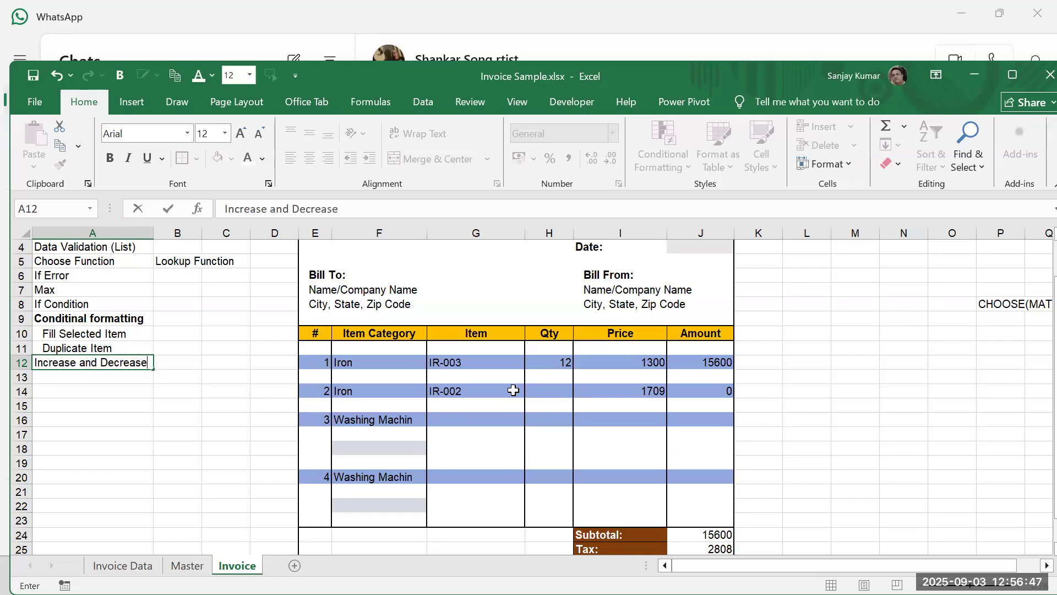
text(Indent)
click(195, 375)
Step: Enter "Home>Alignment" in B12 beside the indent entry and autofit the width of column B
click(188, 363)
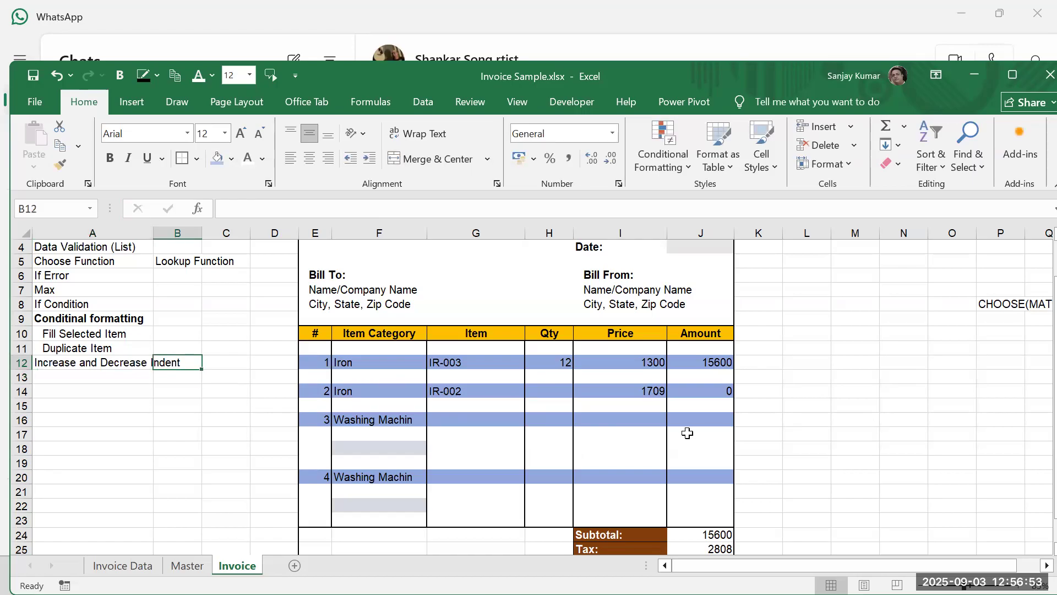
text(Home>)
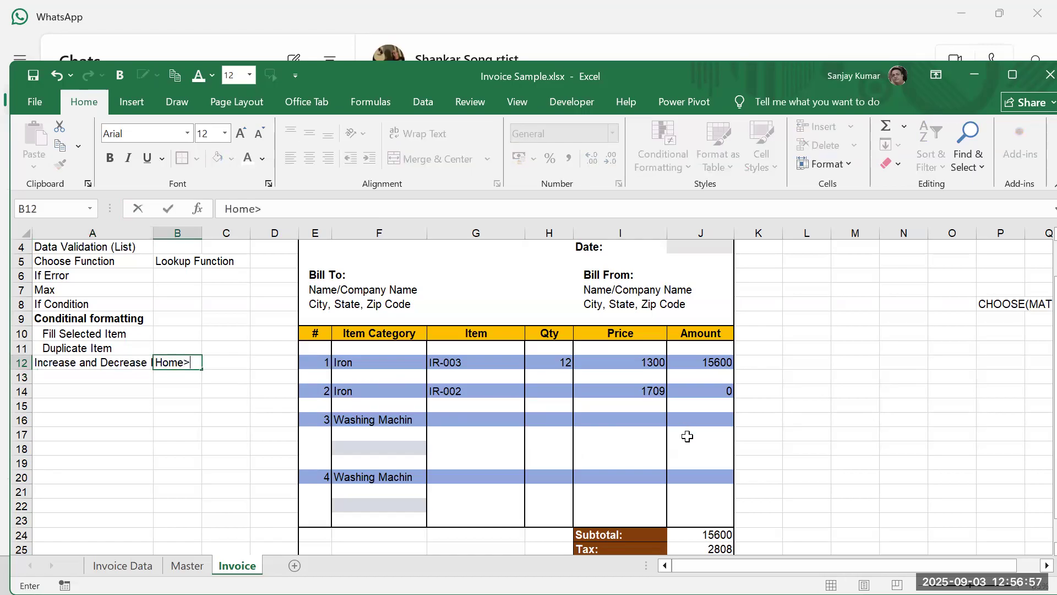
text(Alignment)
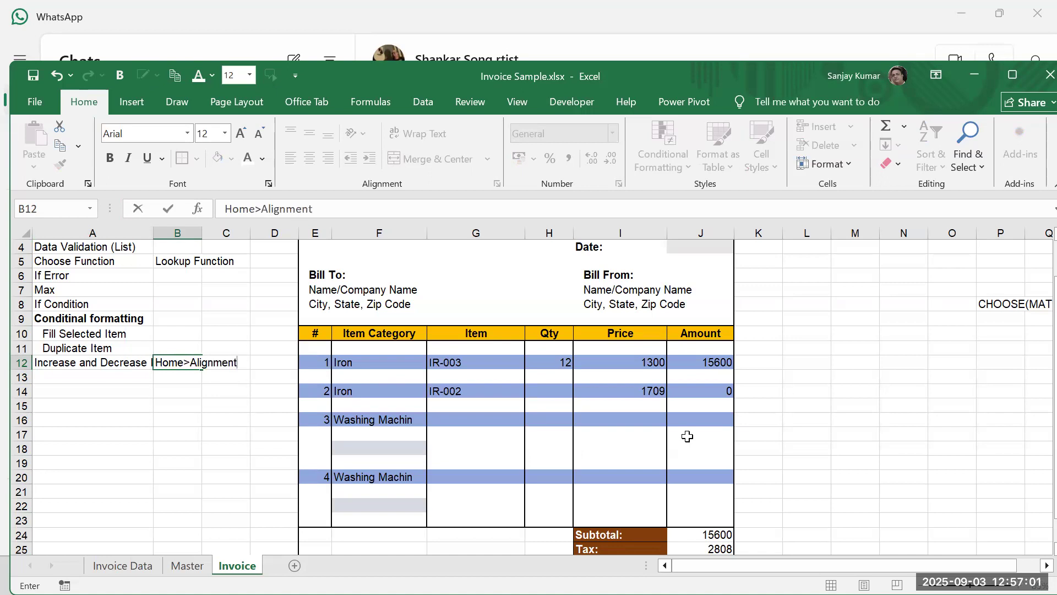
key(Return)
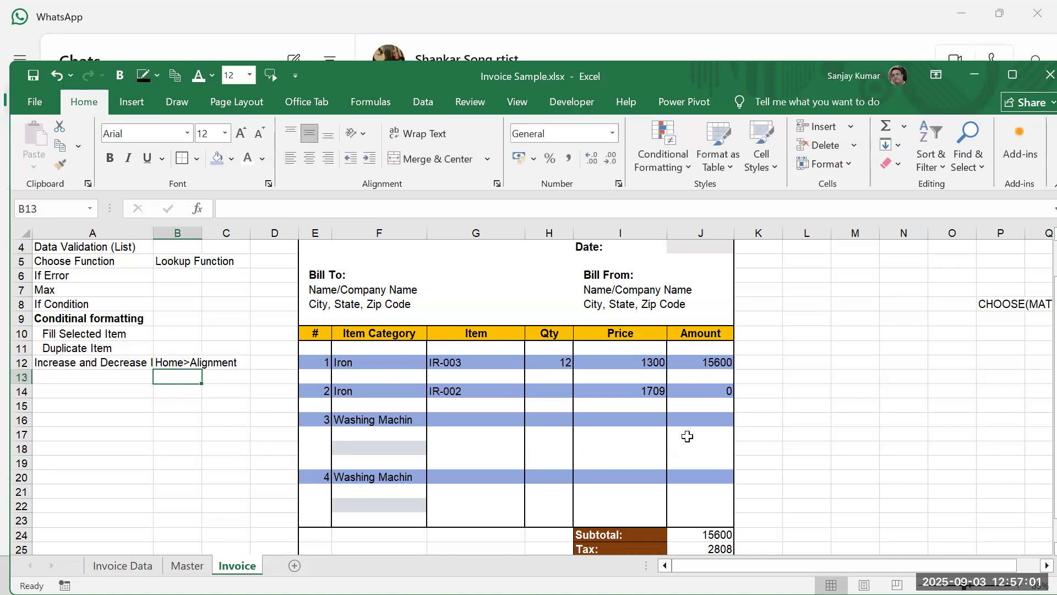
double_click(202, 233)
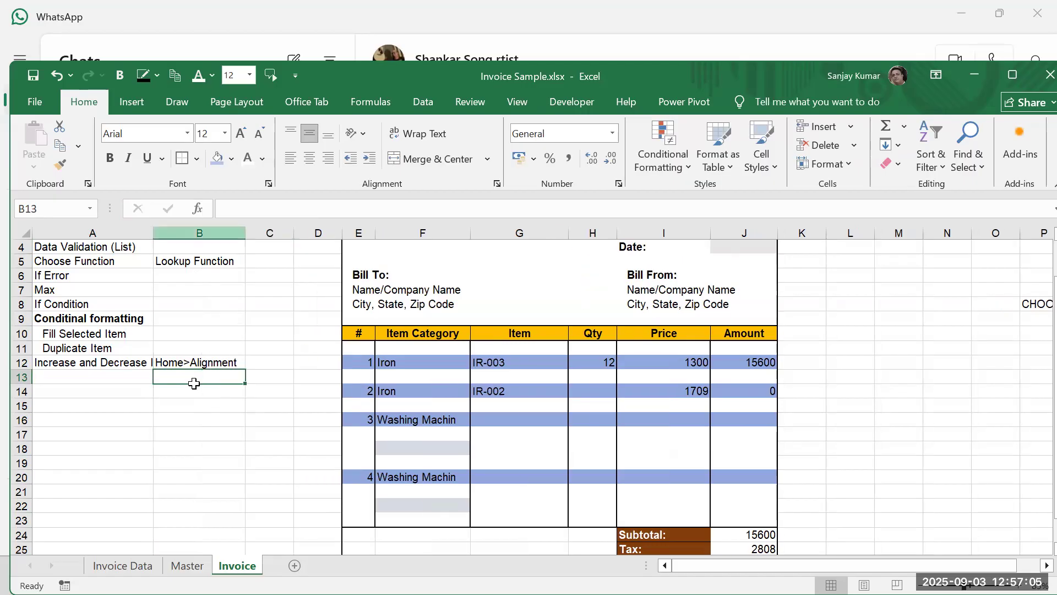
click(95, 366)
click(210, 366)
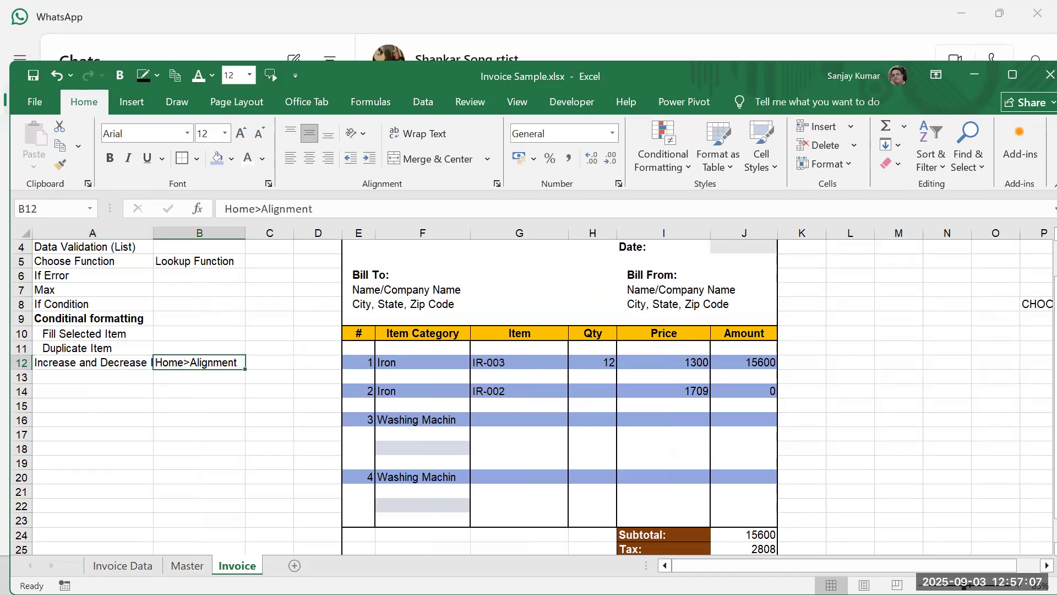
scroll(544, 525, up, 1)
scroll(632, 515, down, 2)
scroll(663, 497, up, 1)
scroll(621, 444, down, 2)
scroll(621, 449, up, 3)
scroll(880, 454, down, 1)
scroll(903, 447, up, 1)
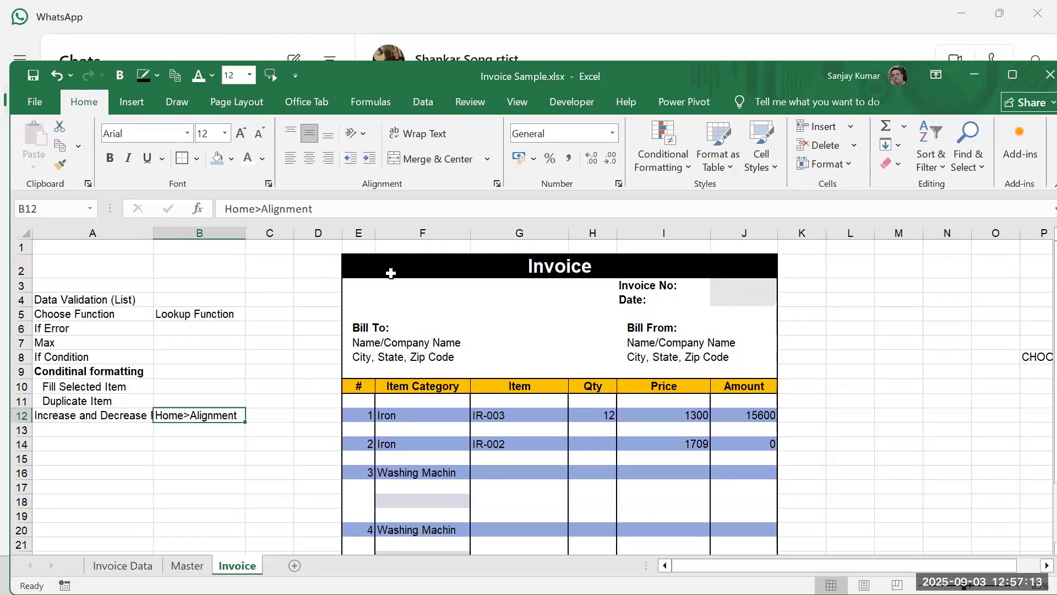
Step: Clear the item categories and items in F12:G20 and the quantity in H12 of the invoice
scroll(712, 441, down, 1)
drag(421, 476, 418, 368)
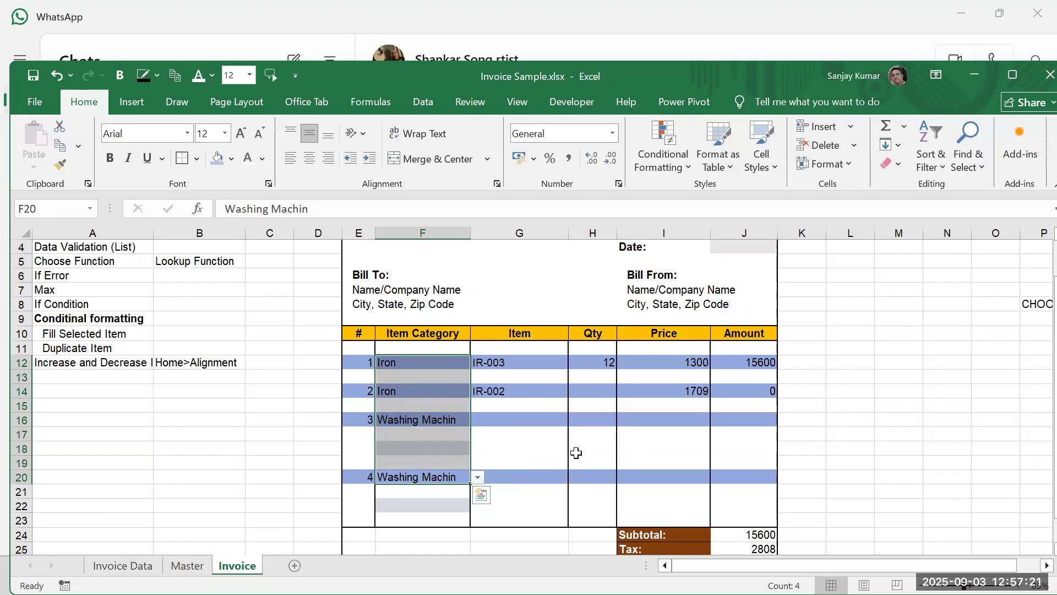
key(Delete)
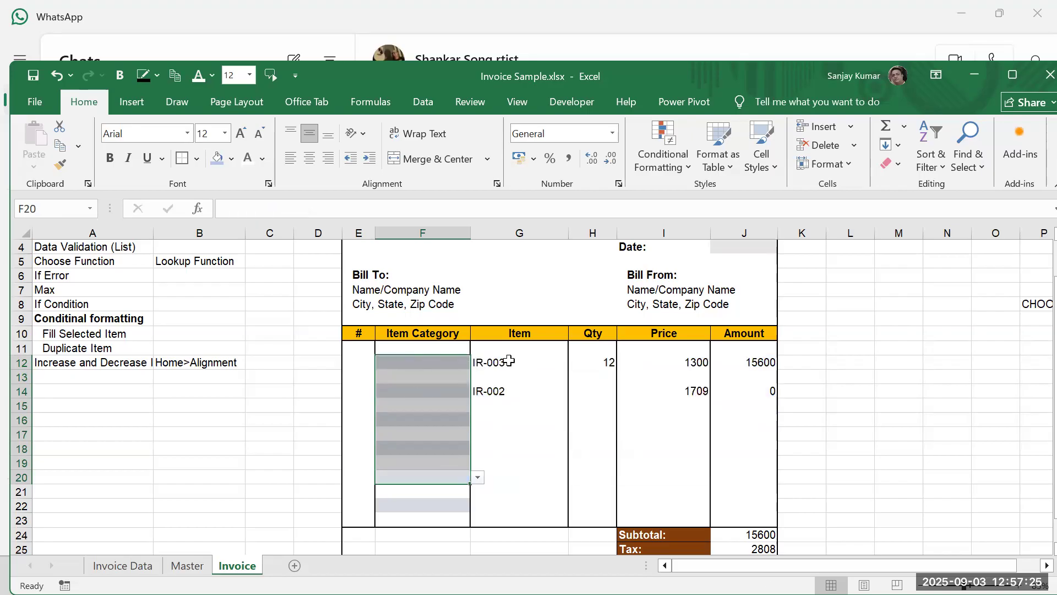
shift+click(536, 479)
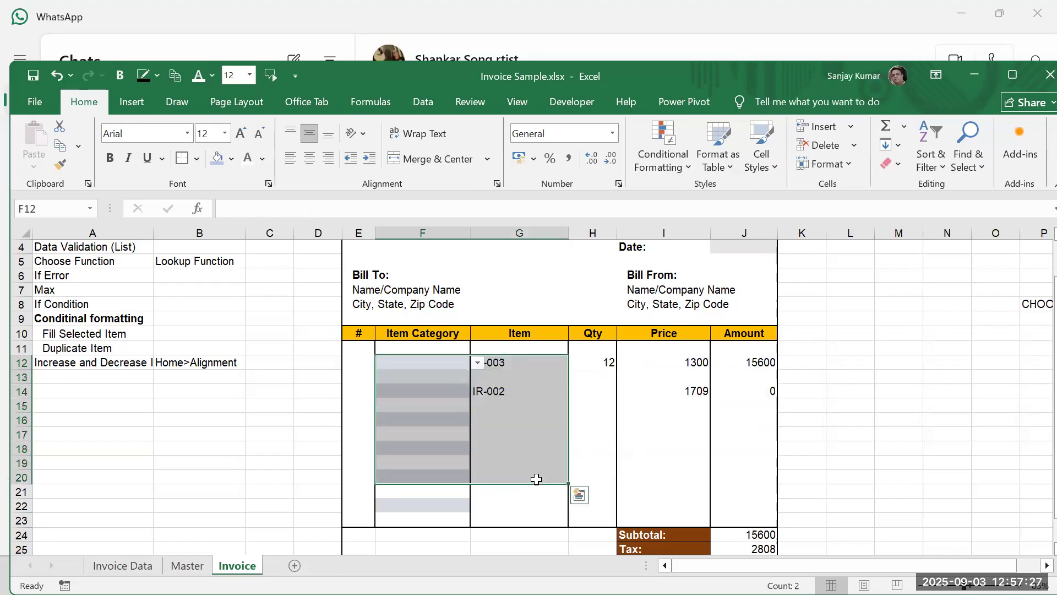
key(Delete)
click(597, 360)
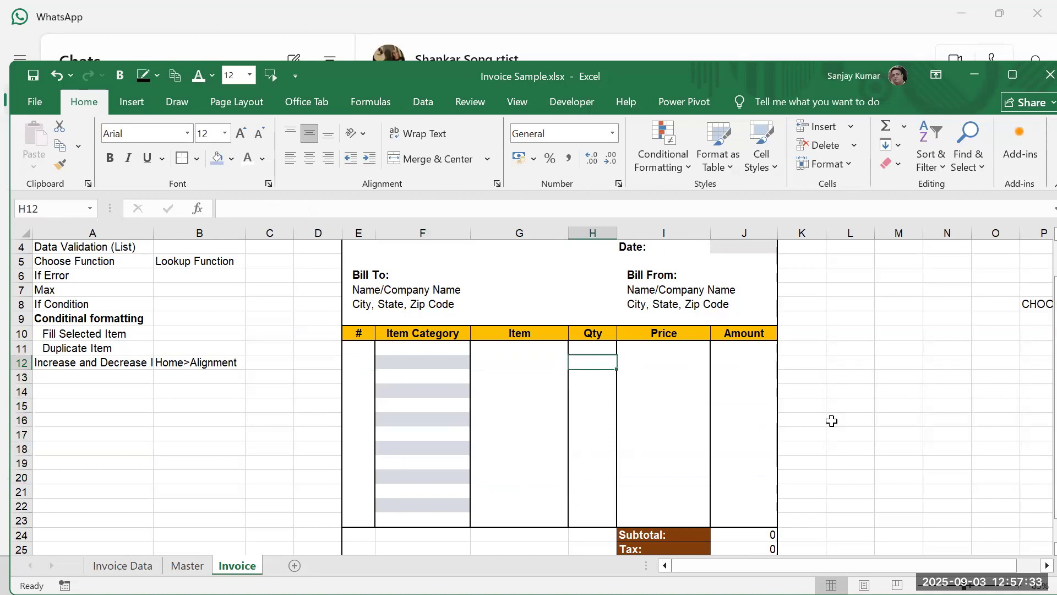
Step: Insert ten blank columns before column L, between the invoice and the CHOOSE formula text
scroll(832, 421, down, 2)
mouse_move(325, 245)
mouse_down()
mouse_move(569, 272)
mouse_move(606, 548)
mouse_up()
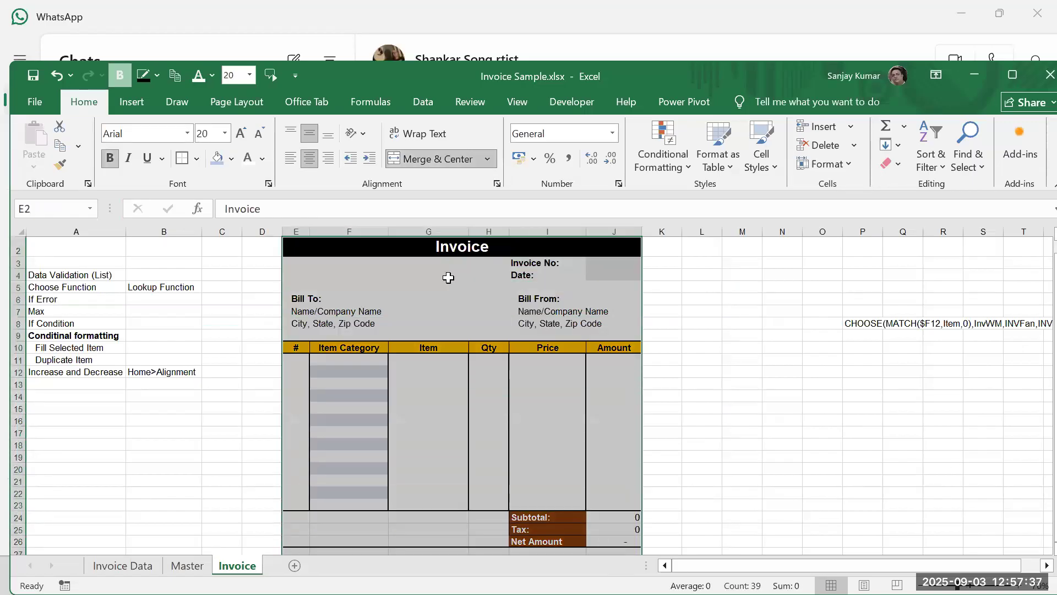
click(355, 252)
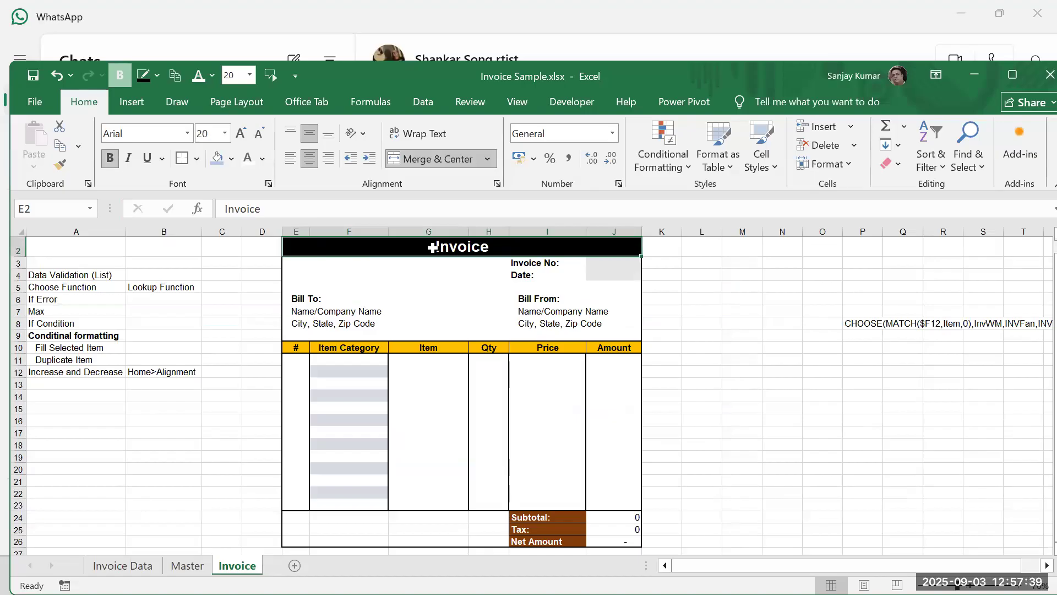
click(713, 310)
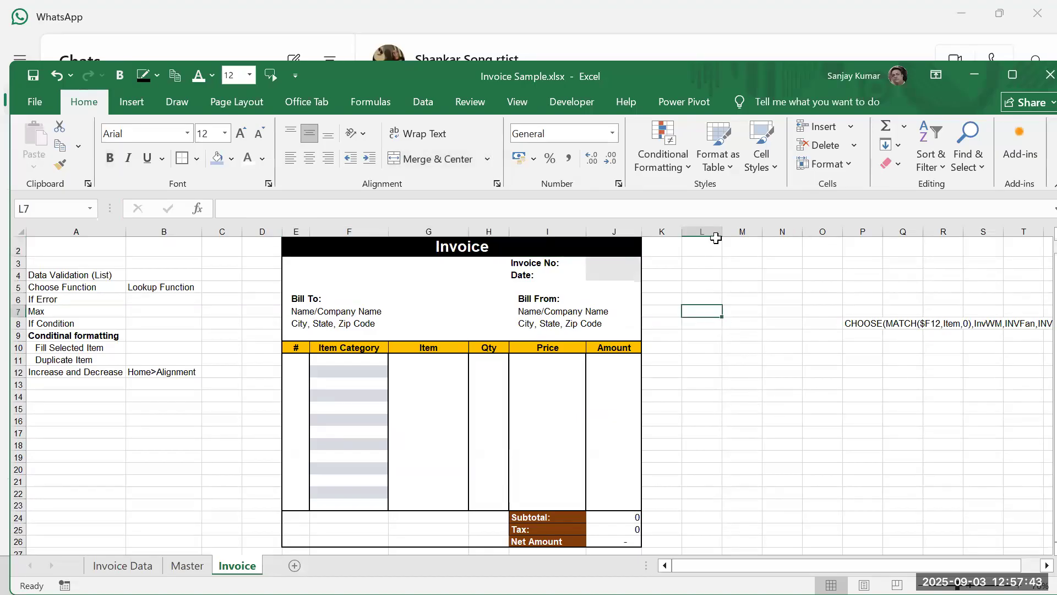
drag(702, 231, 1039, 221)
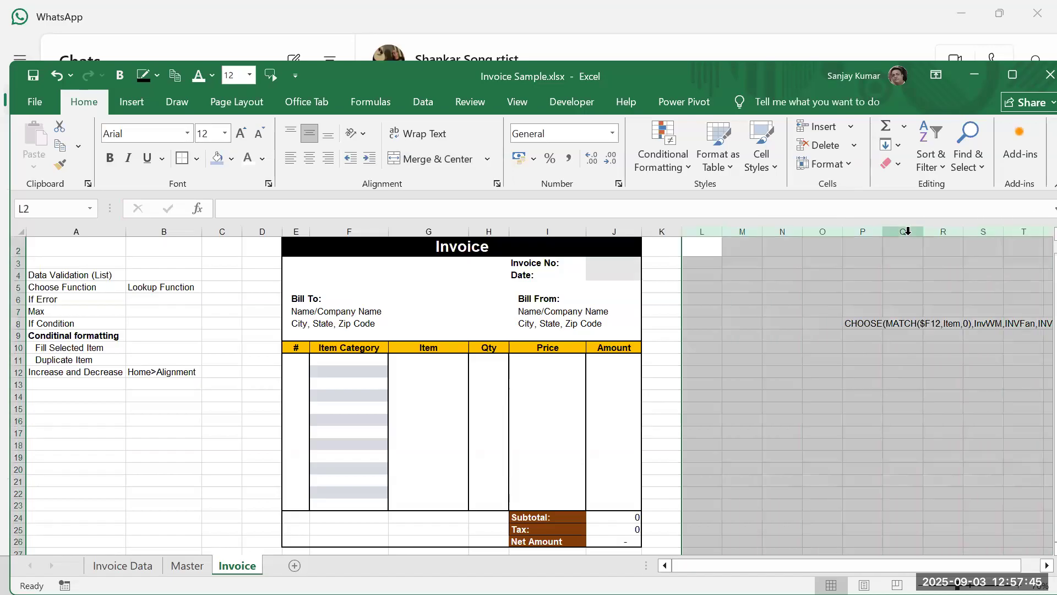
right_click(908, 232)
click(771, 377)
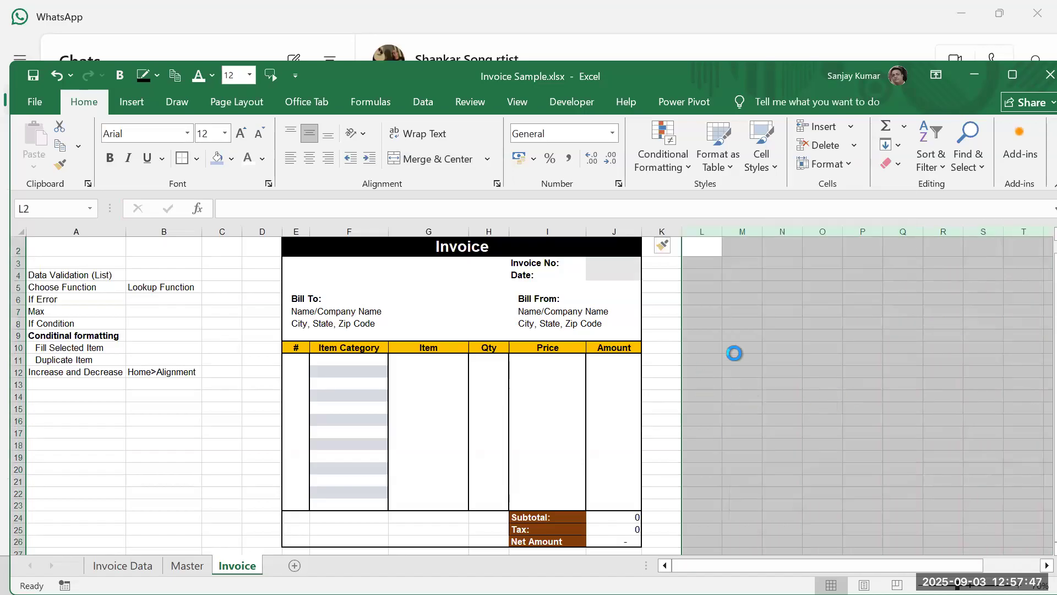
click(823, 320)
click(692, 279)
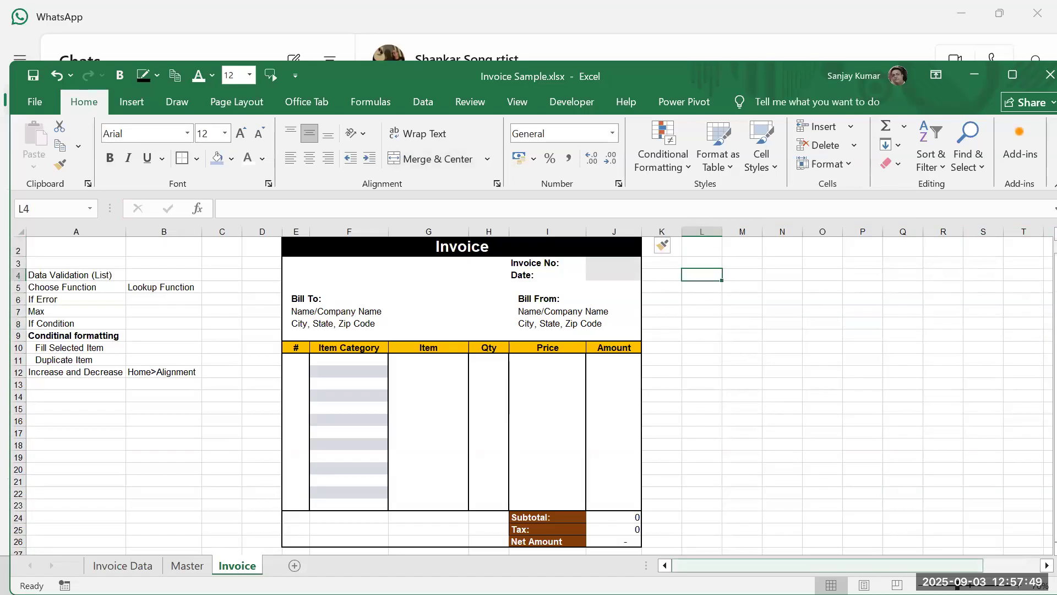
Step: Fill N10:S10 with gold, spanning six columns like the header row of the existing invoice
drag(779, 565, 779, 566)
drag(881, 555, 881, 555)
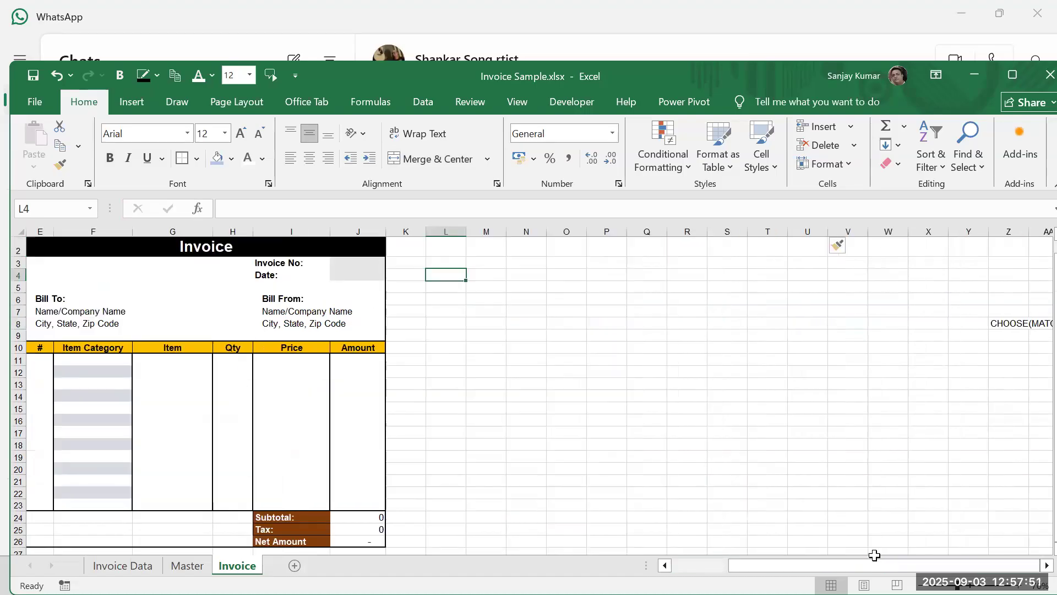
click(38, 347)
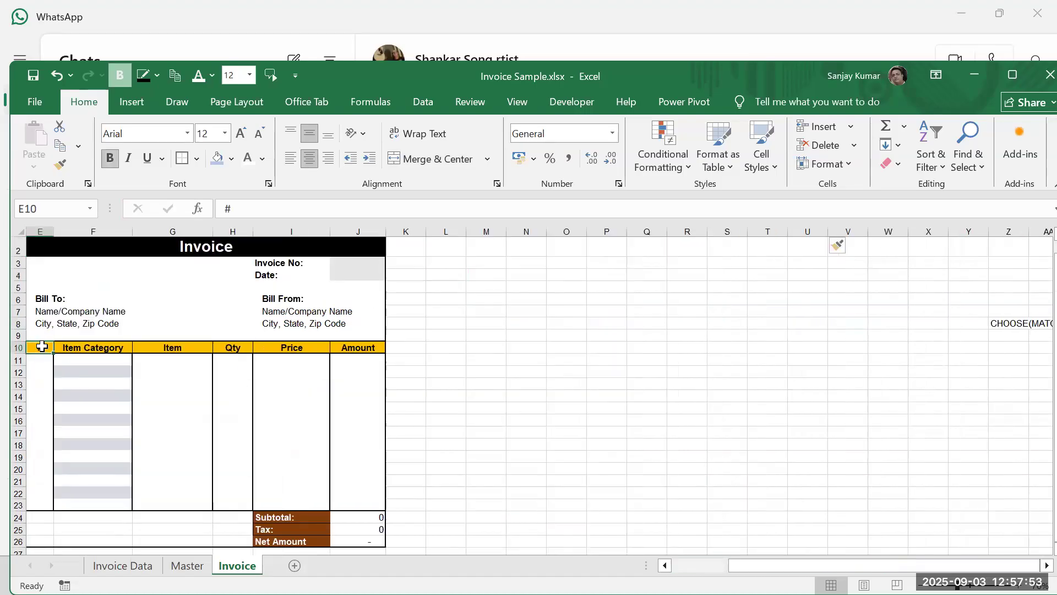
drag(43, 347, 366, 347)
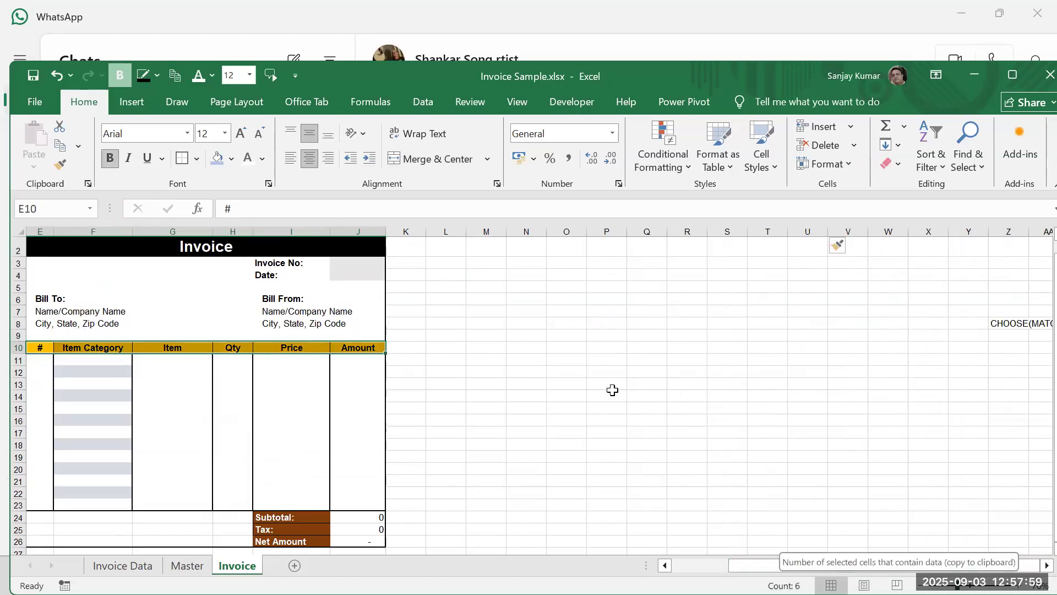
click(517, 350)
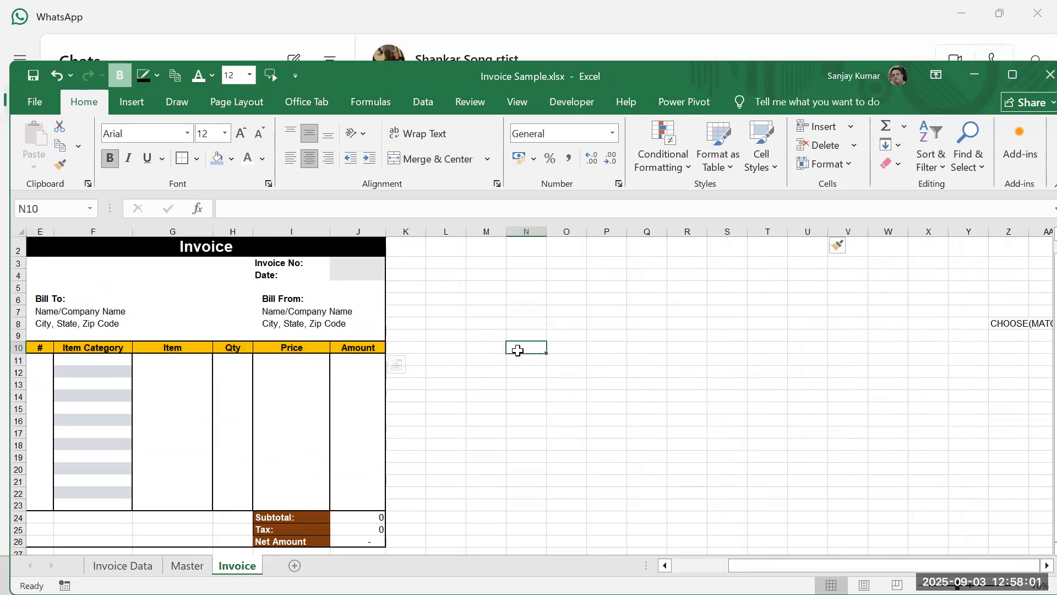
drag(518, 350, 724, 351)
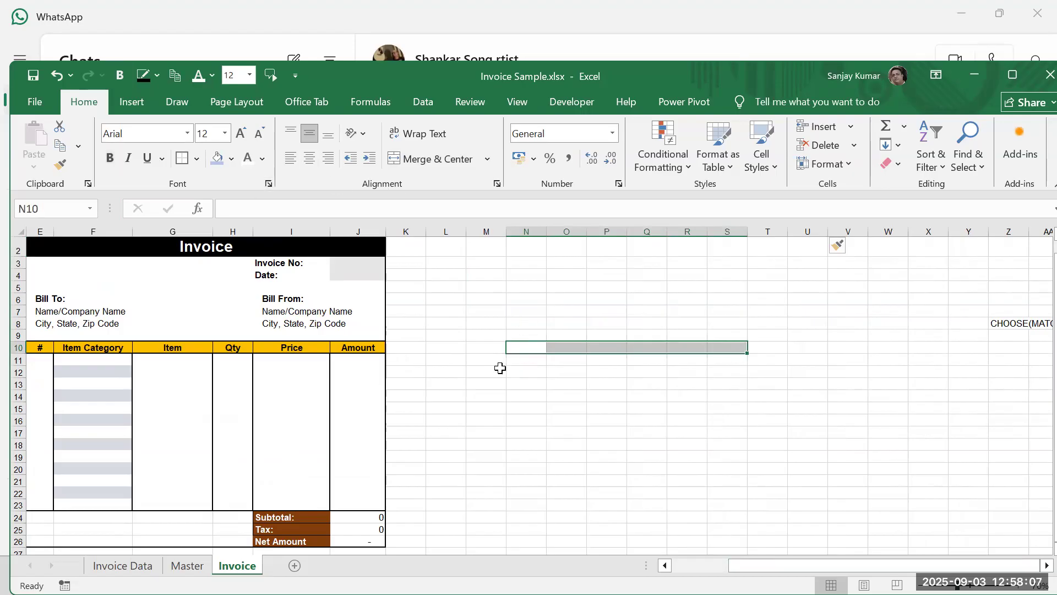
click(231, 160)
click(313, 323)
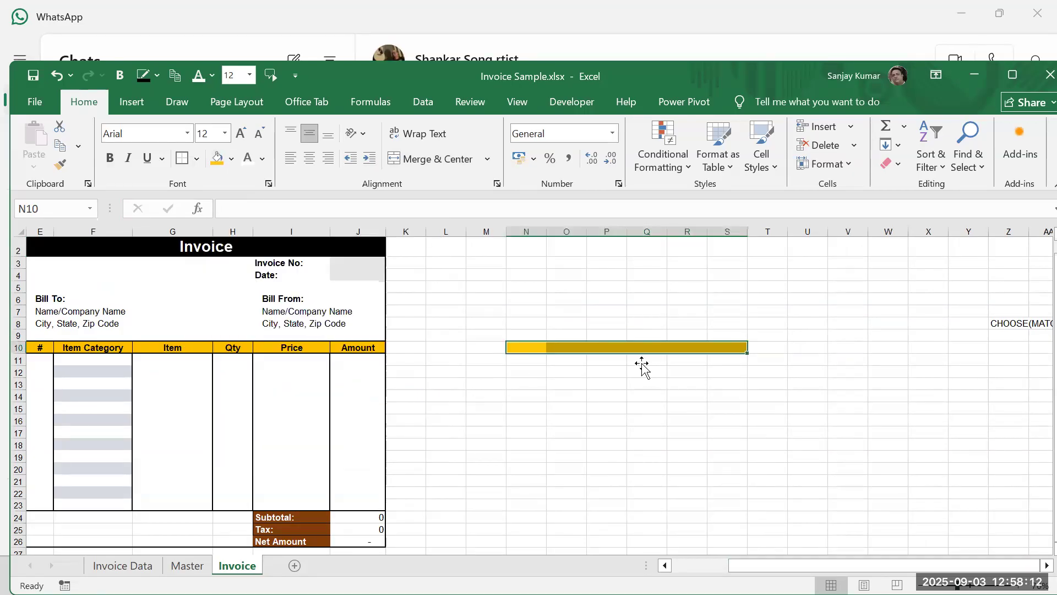
click(530, 346)
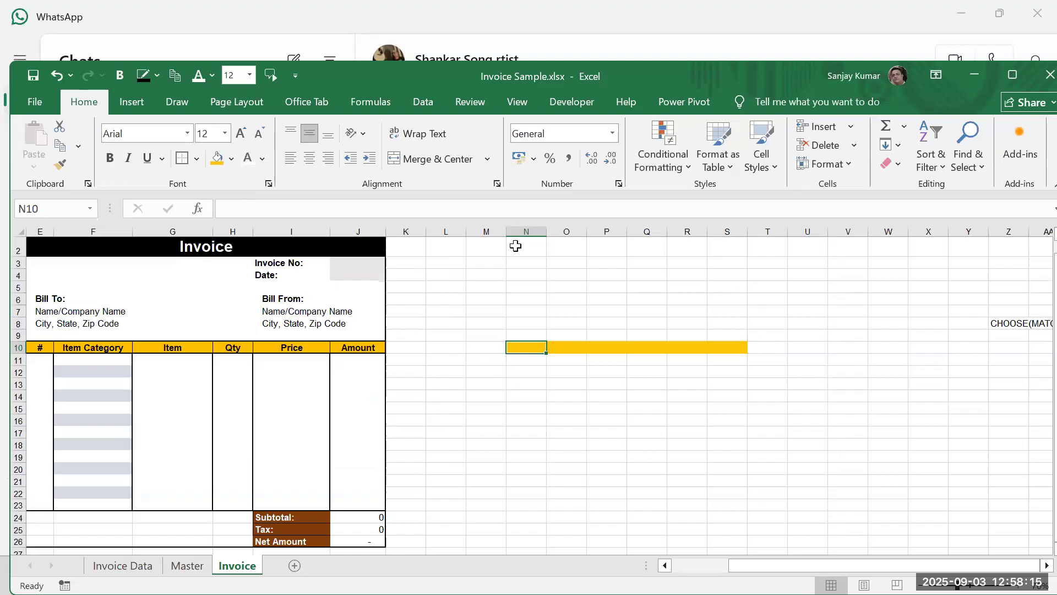
Step: Apply thick outside borders around N2:S26 to frame the new invoice
drag(740, 566, 676, 566)
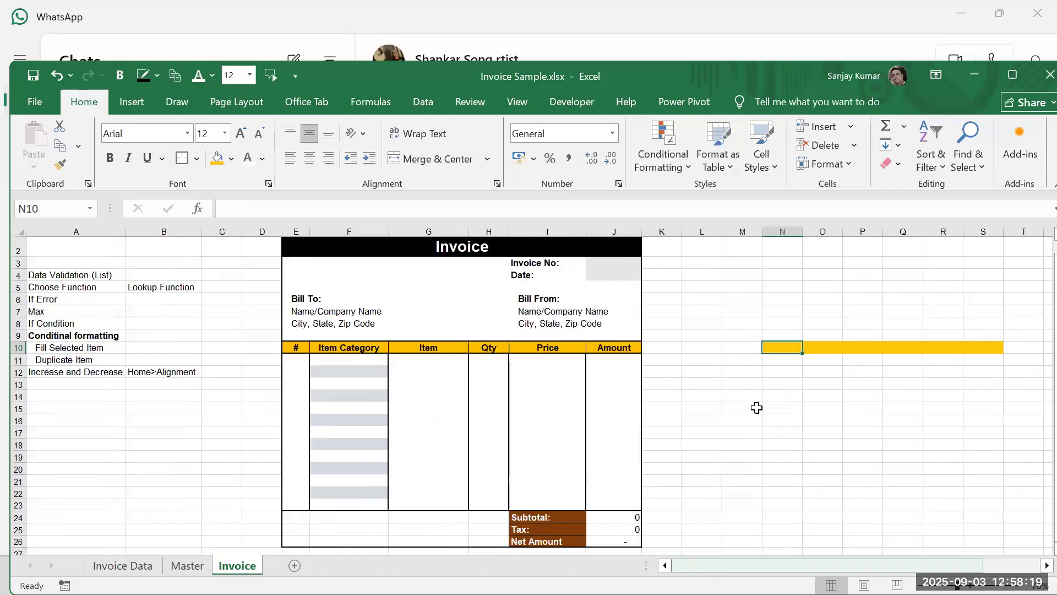
drag(854, 560, 880, 562)
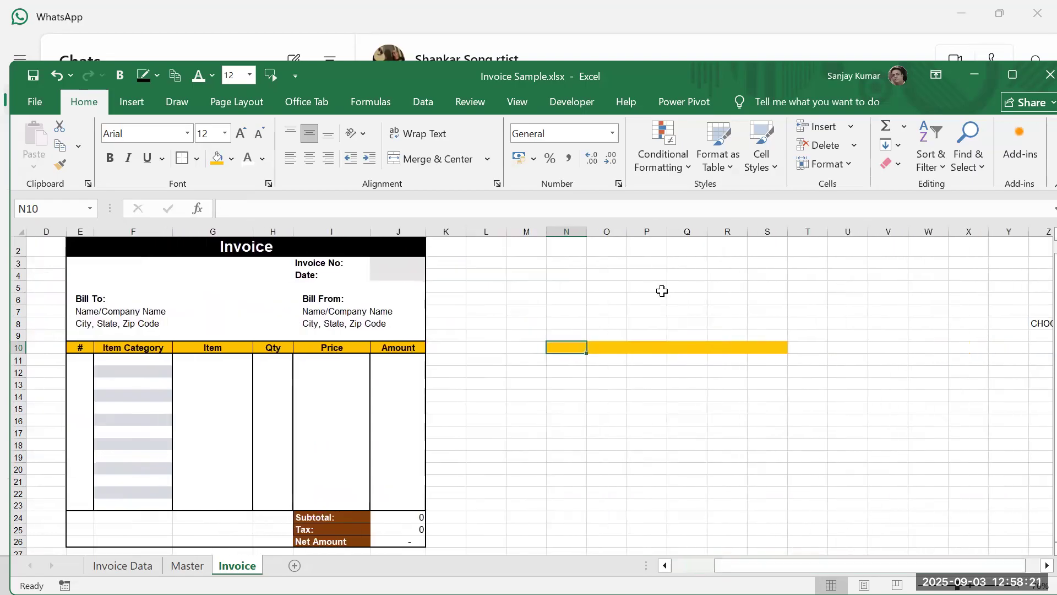
click(554, 245)
drag(550, 288, 785, 537)
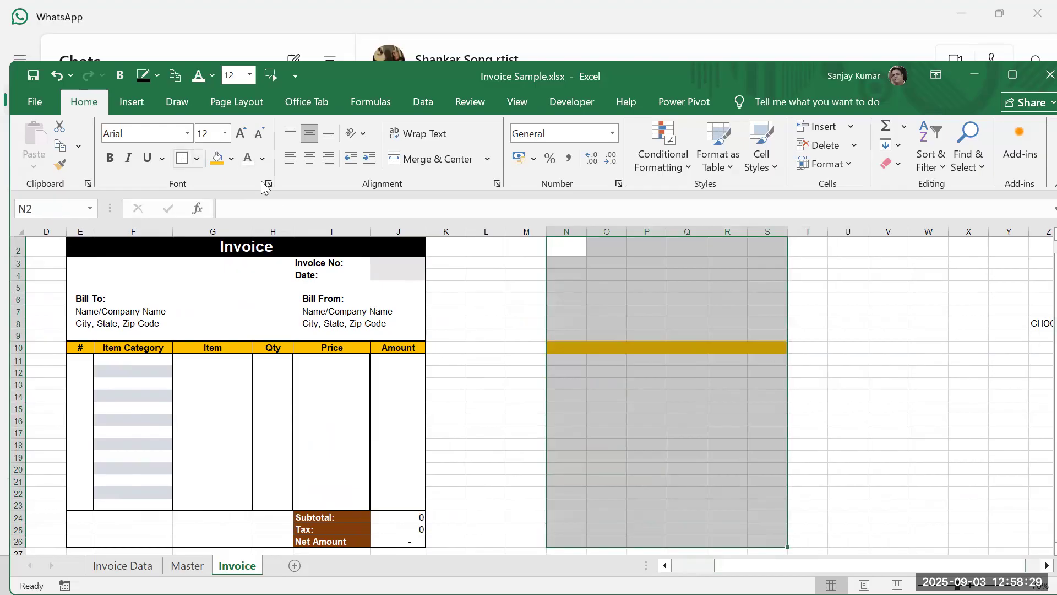
click(197, 159)
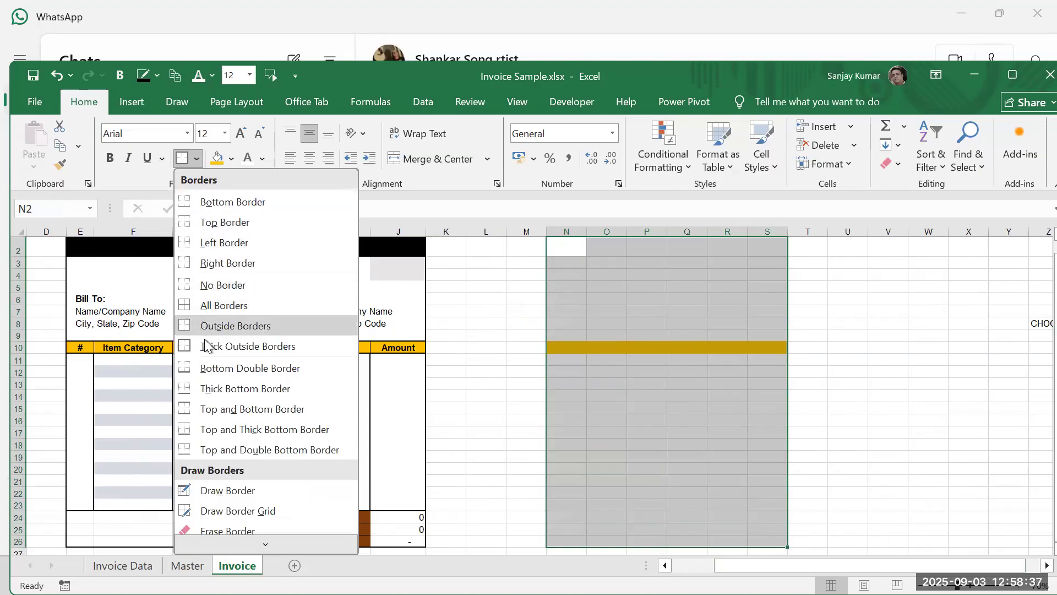
click(274, 346)
click(857, 385)
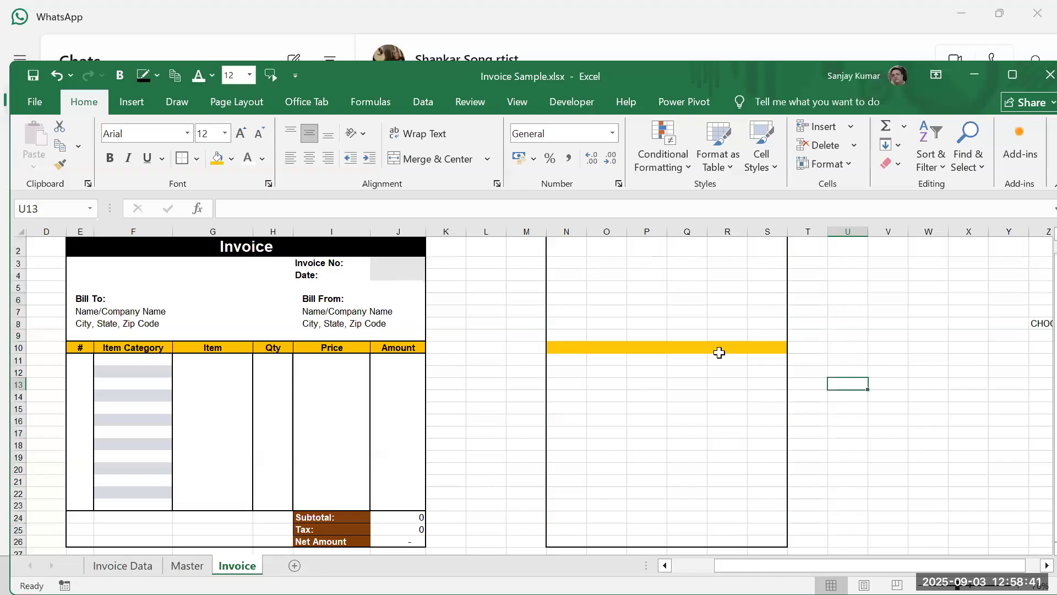
scroll(718, 353, up, 1)
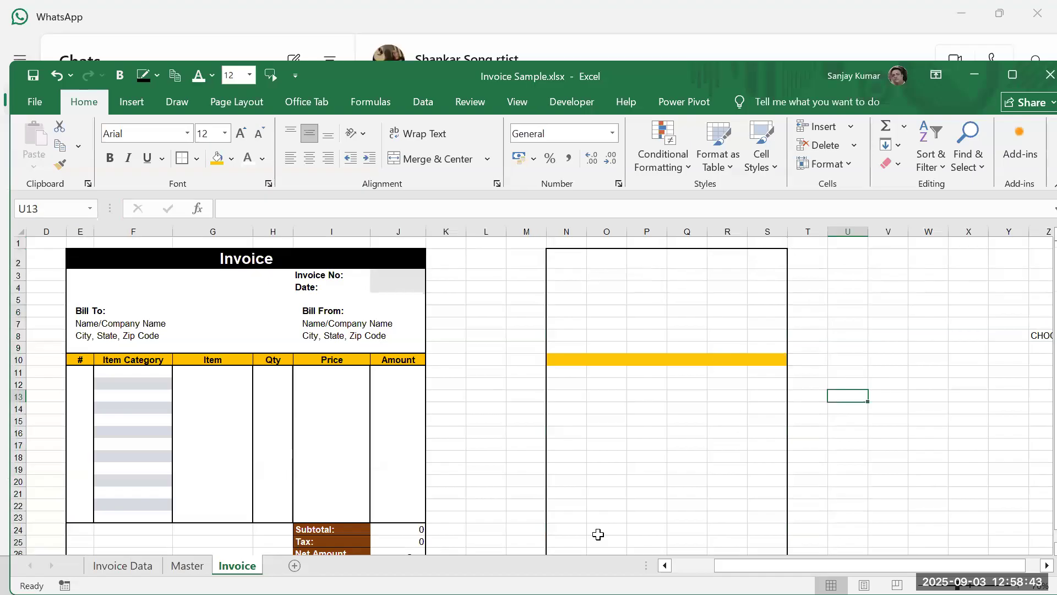
Step: Merge and center N2:S2 as the new invoice's title row and fill it with standard dark blue
click(144, 260)
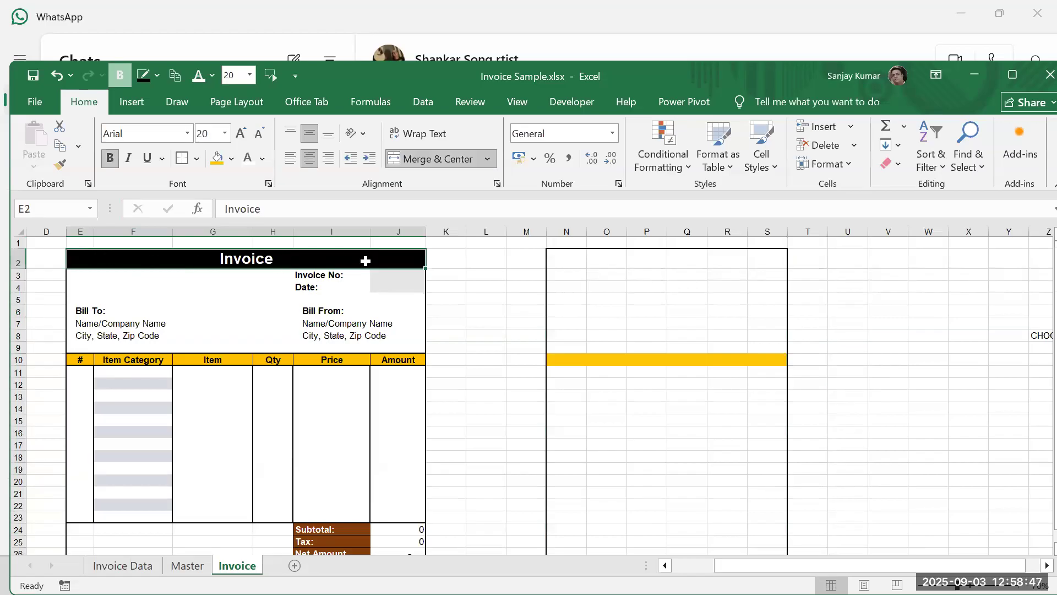
drag(567, 260, 760, 254)
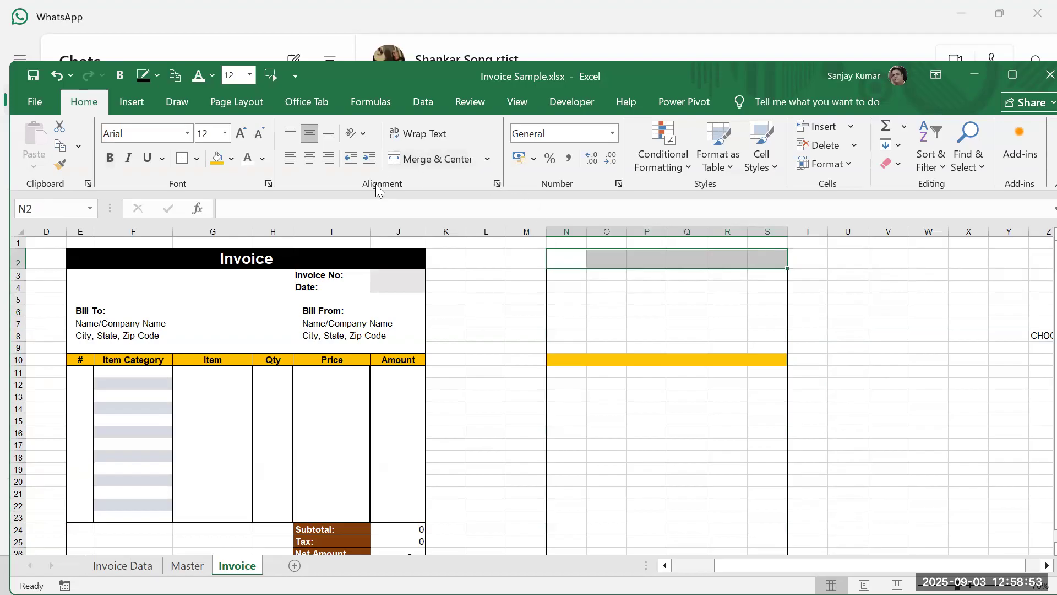
click(444, 162)
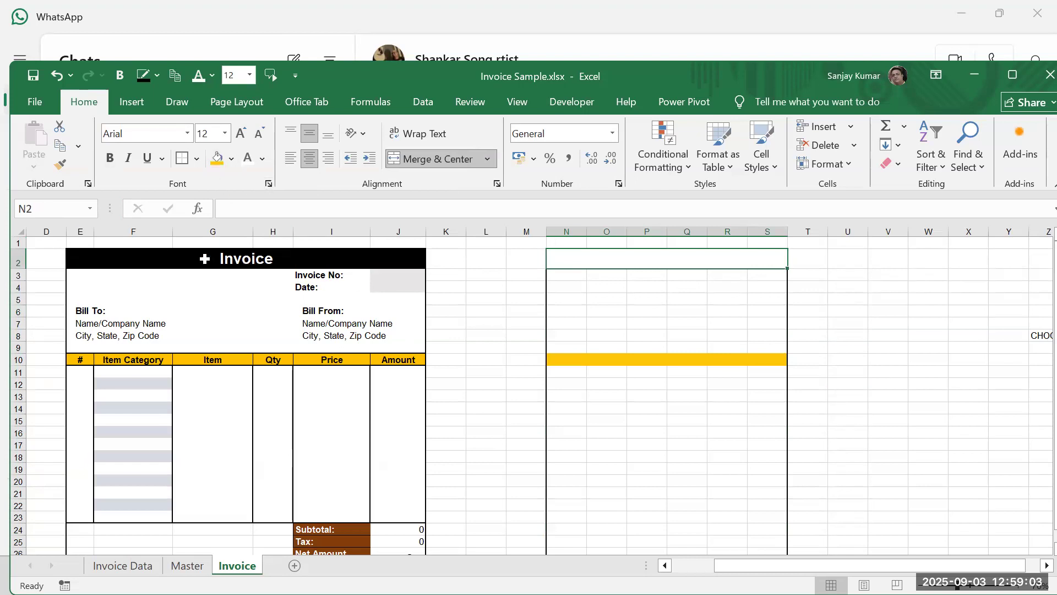
click(230, 161)
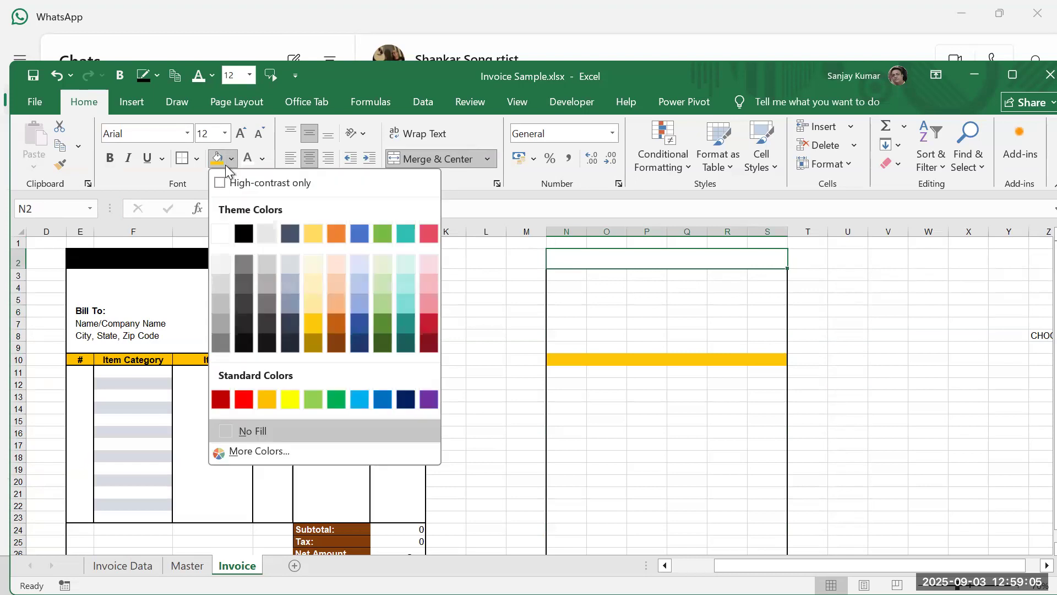
click(405, 399)
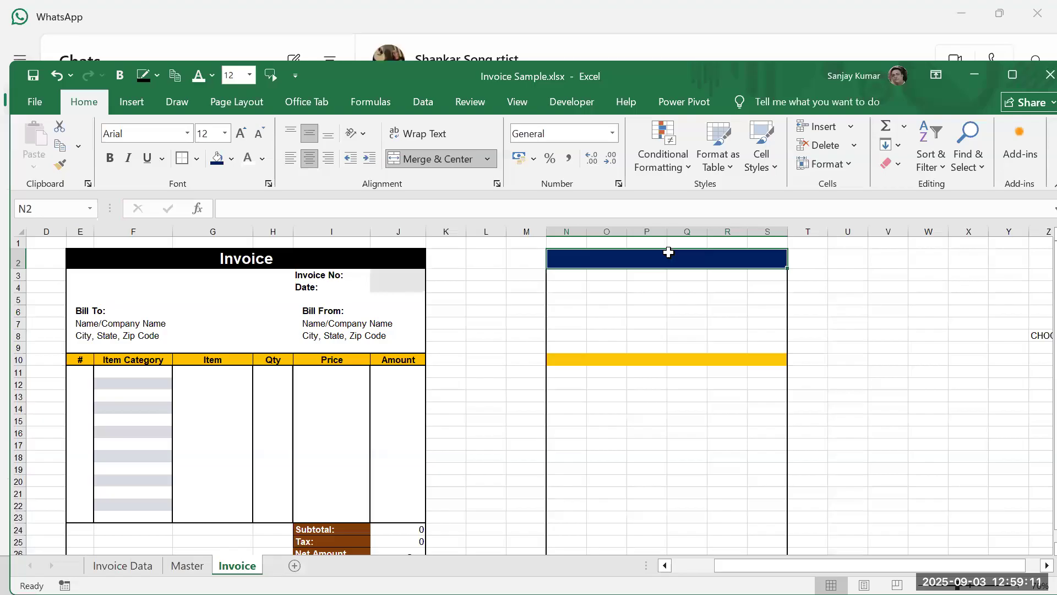
Step: Enter the title "INVOICE" in the merged cell N2 and make its text white and bold
text(INVOICE)
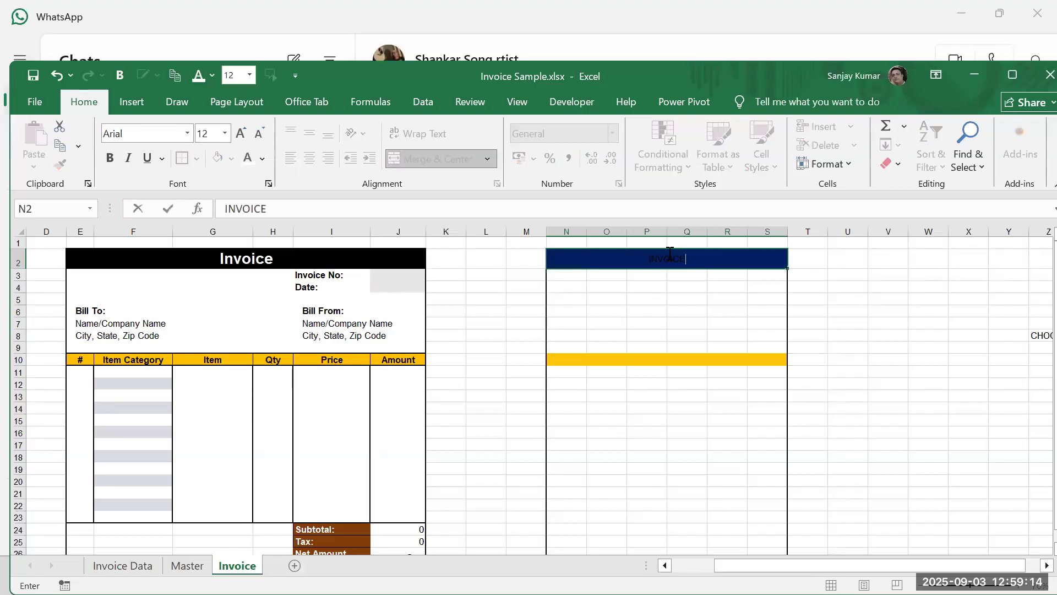
key(Return)
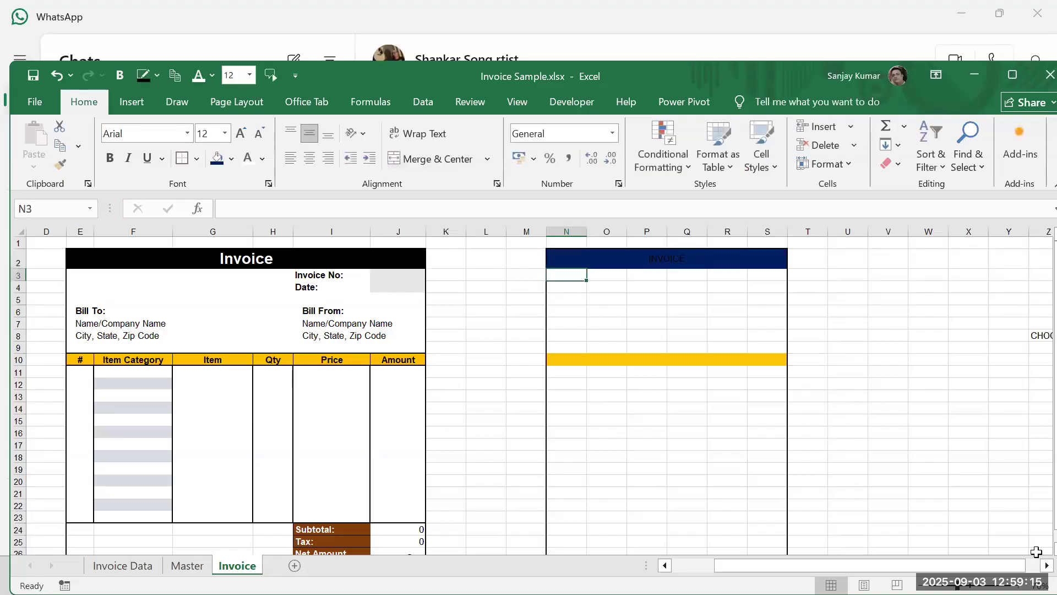
click(701, 262)
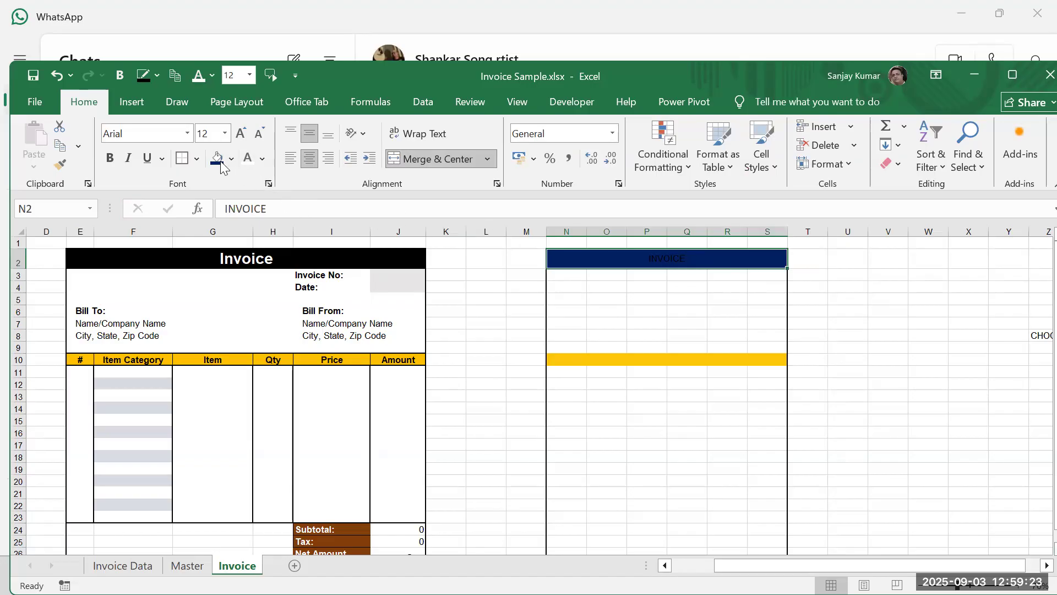
click(262, 160)
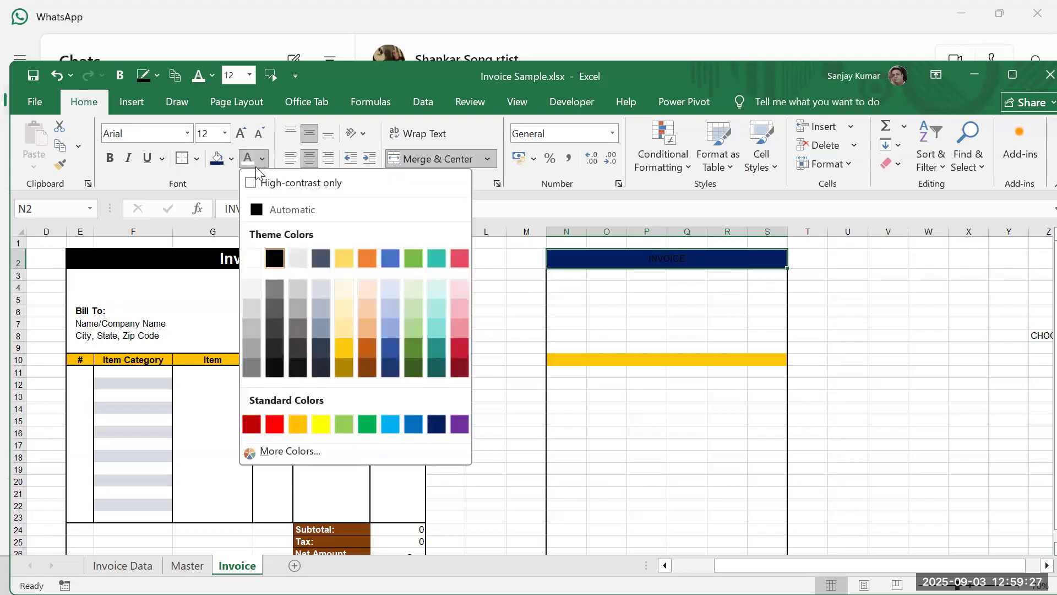
click(248, 262)
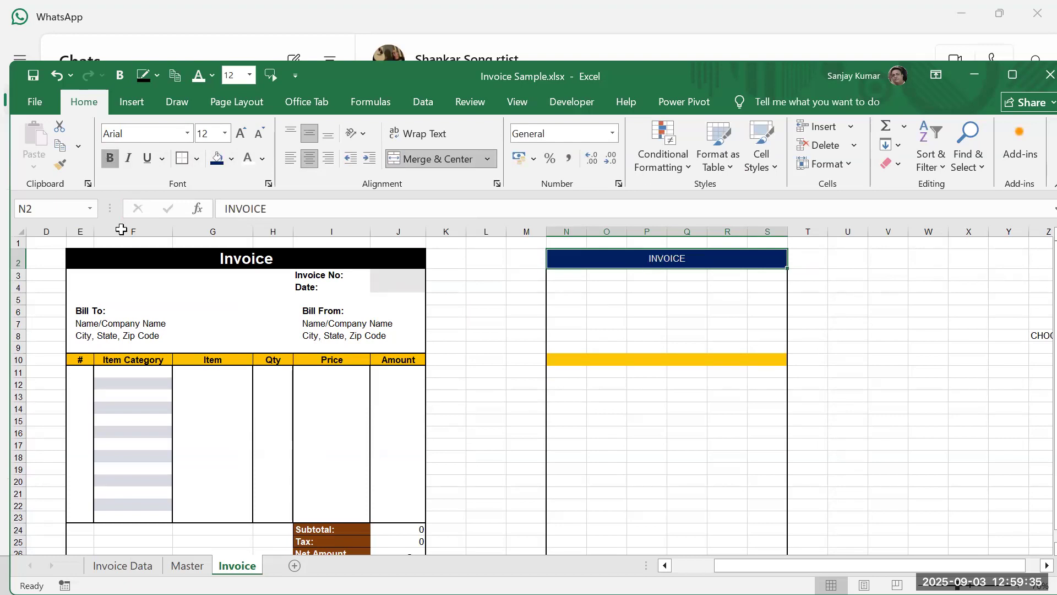
click(110, 158)
Step: Try italic and double underline on the INVOICE title in N2 and remove both formats again
click(129, 164)
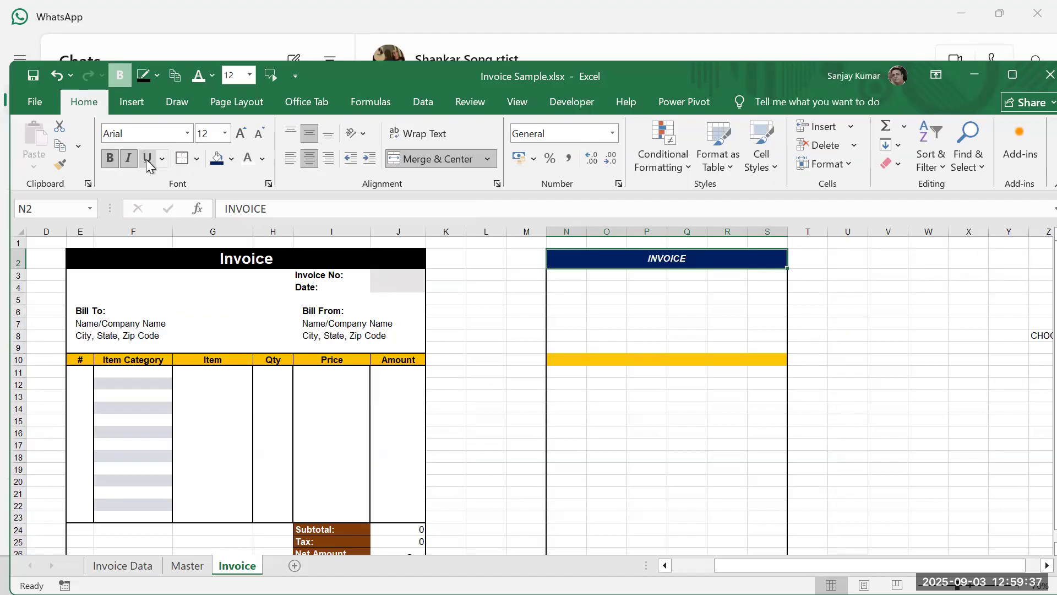
click(162, 160)
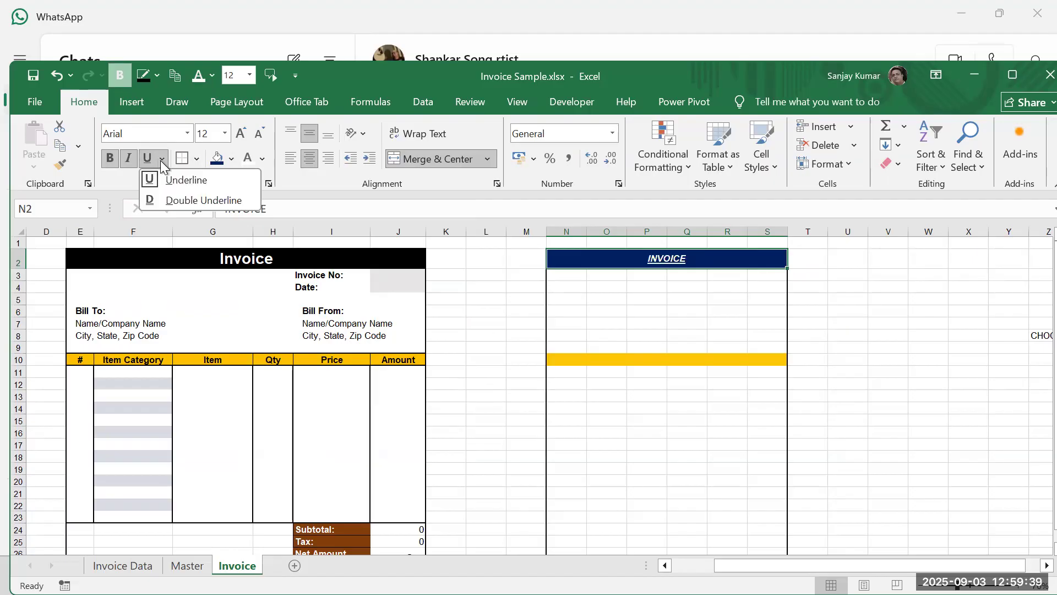
click(194, 201)
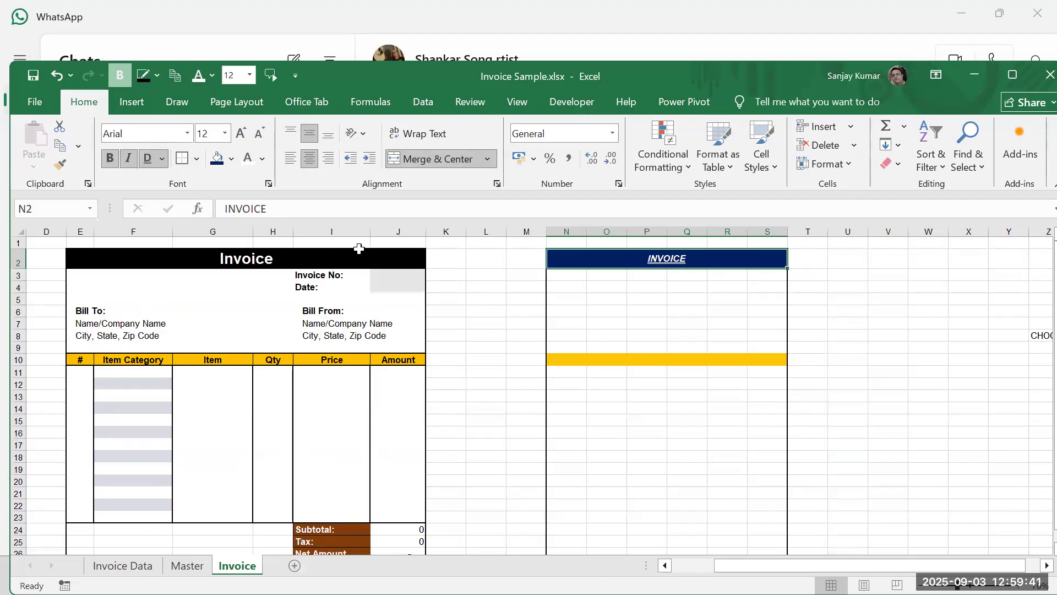
click(151, 157)
click(130, 163)
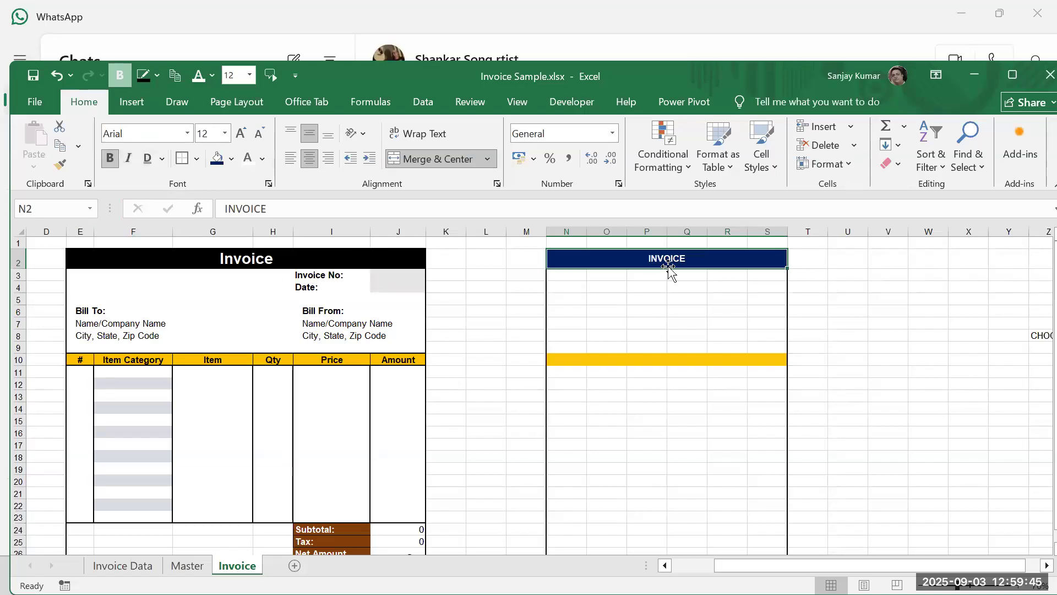
Step: Set the font size of the INVOICE title in N2 to 20
click(225, 135)
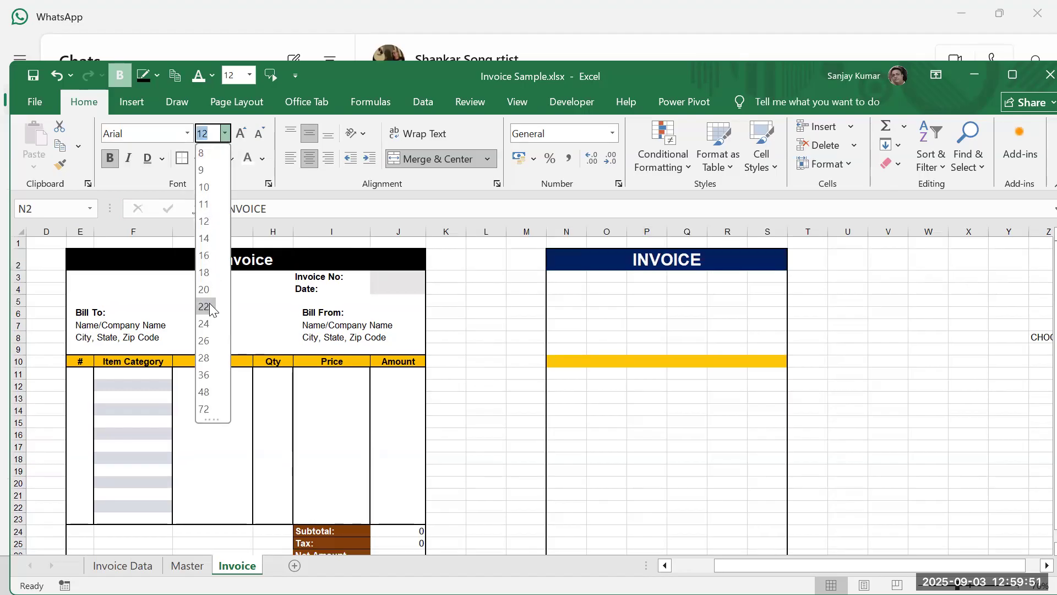
key(Return)
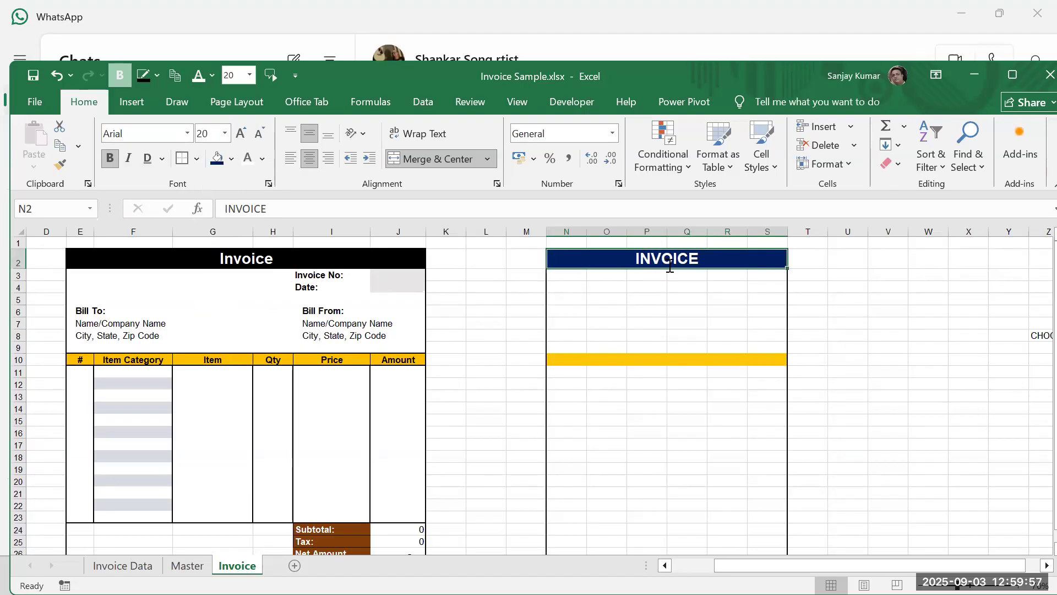
Step: Replace the title in merged cell N2 with "Invoice"
text(Invoice)
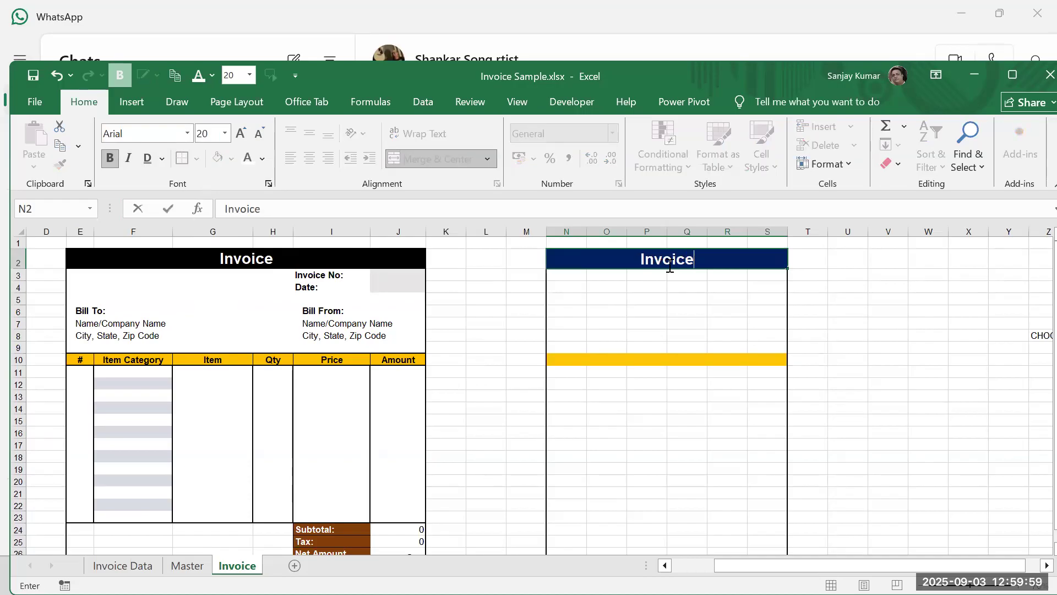
key(Return)
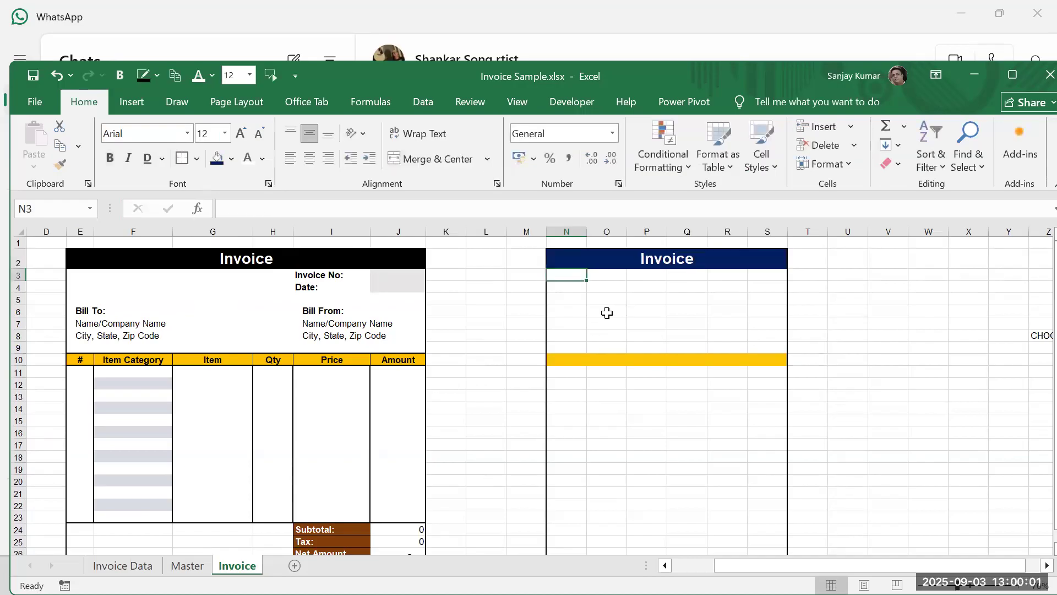
Step: Enter the labels "Invoice No" in R3 and "Date" in R4 of the new invoice
drag(103, 278, 381, 341)
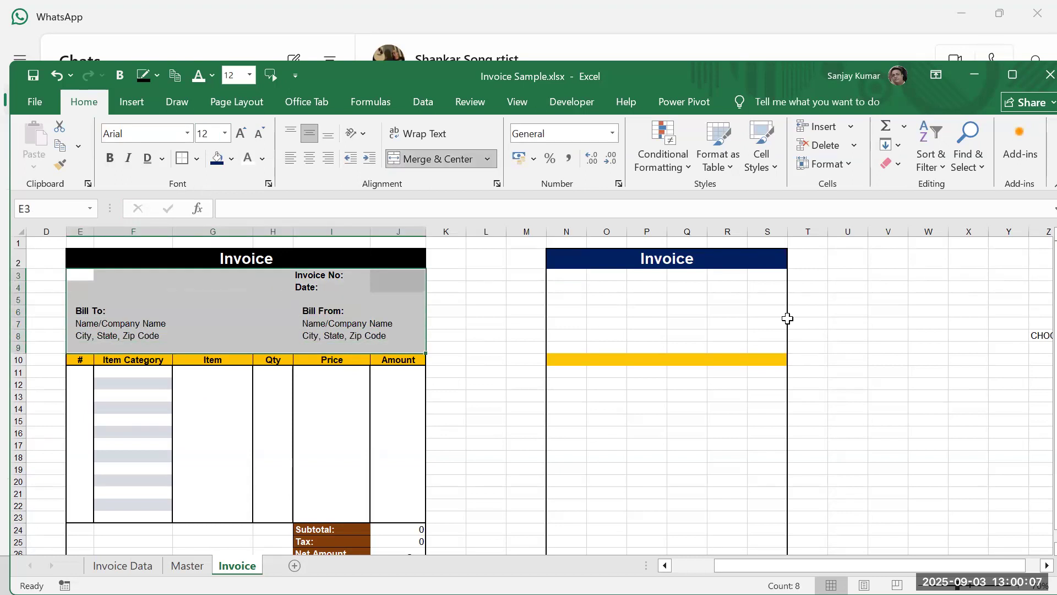
click(712, 278)
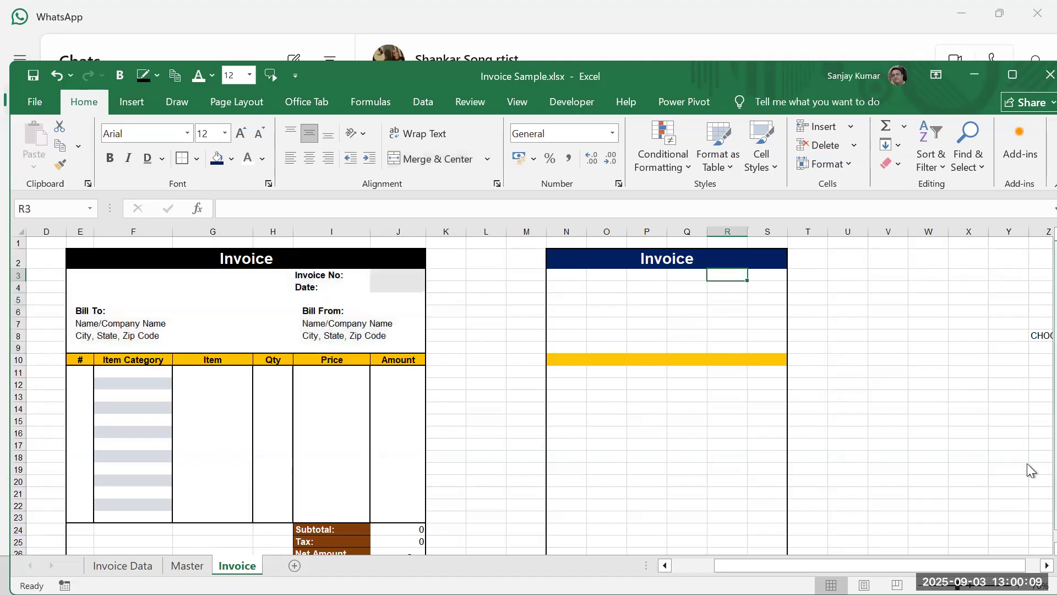
text(Invoice No)
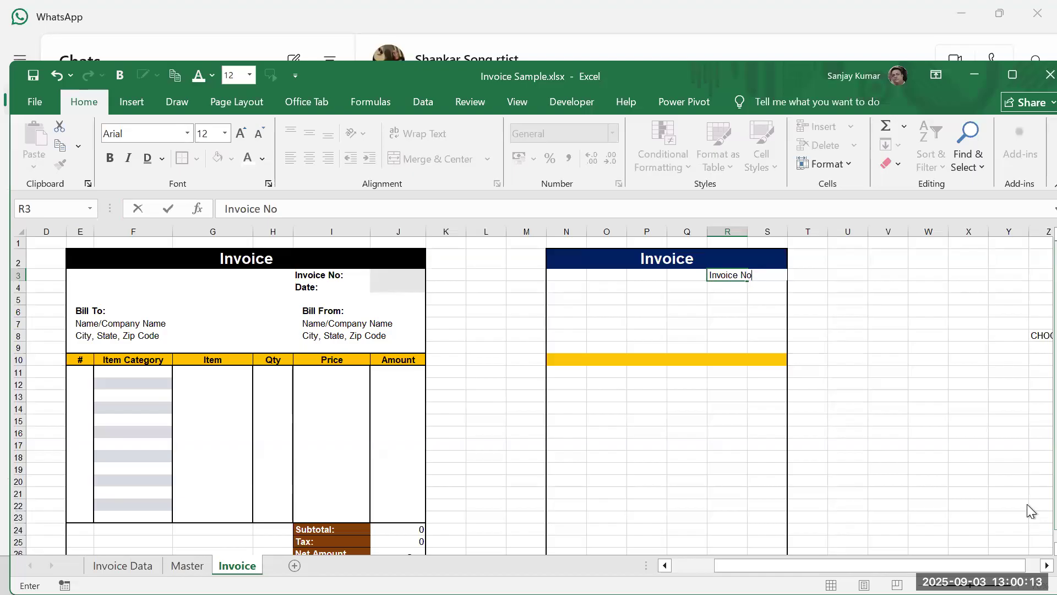
key(Return)
text(Date)
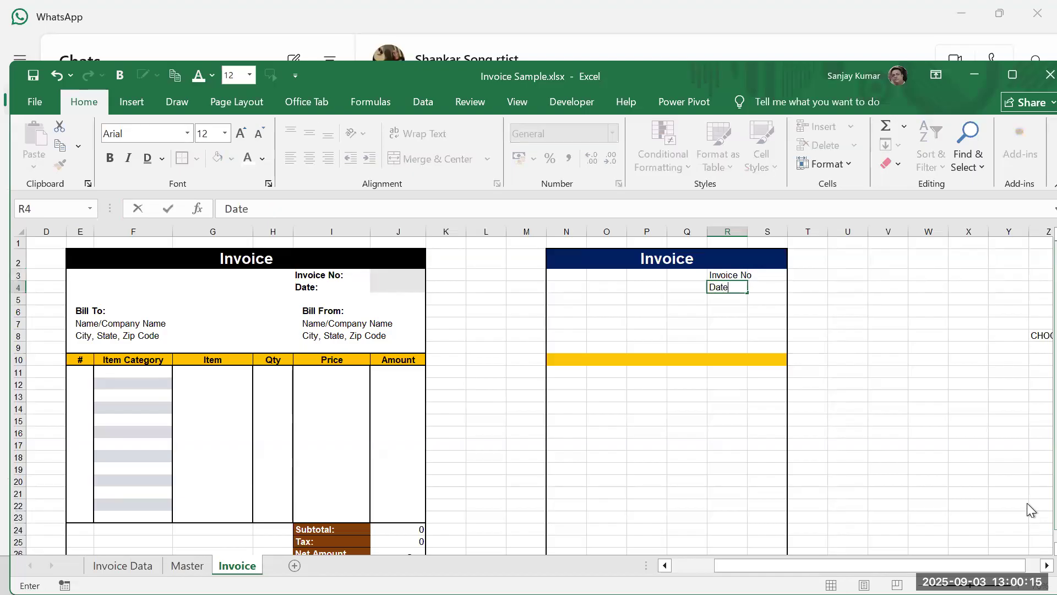
key(Return)
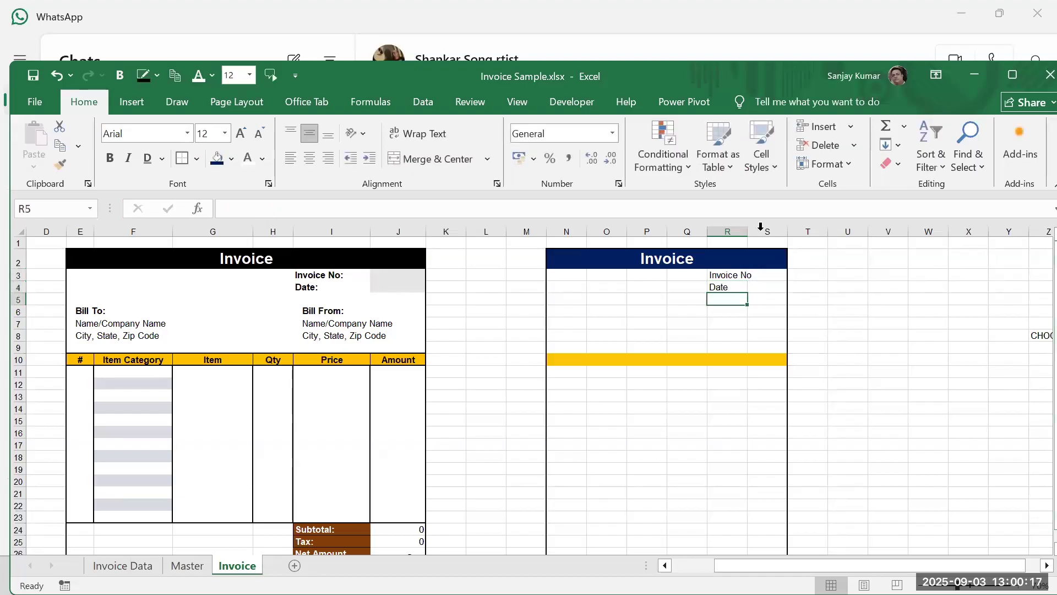
Step: Widen column R slightly so the "Invoice No" label fits within its cell
drag(749, 232, 758, 237)
click(869, 311)
click(790, 275)
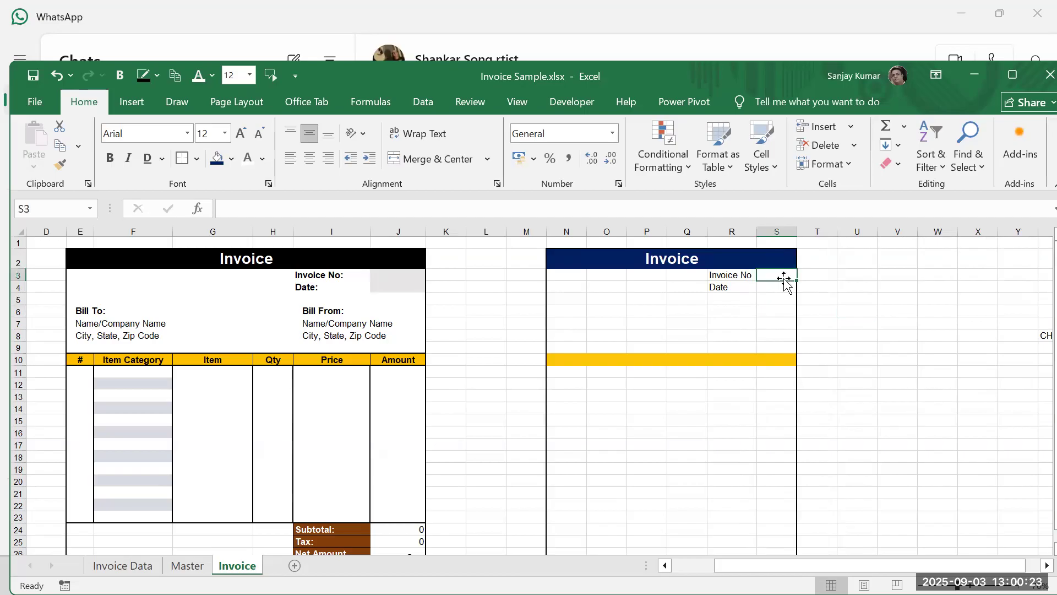
Step: Enter the sender block in R6:R8 with the lines "Bill From", "Co Name" and "Addres"
click(717, 301)
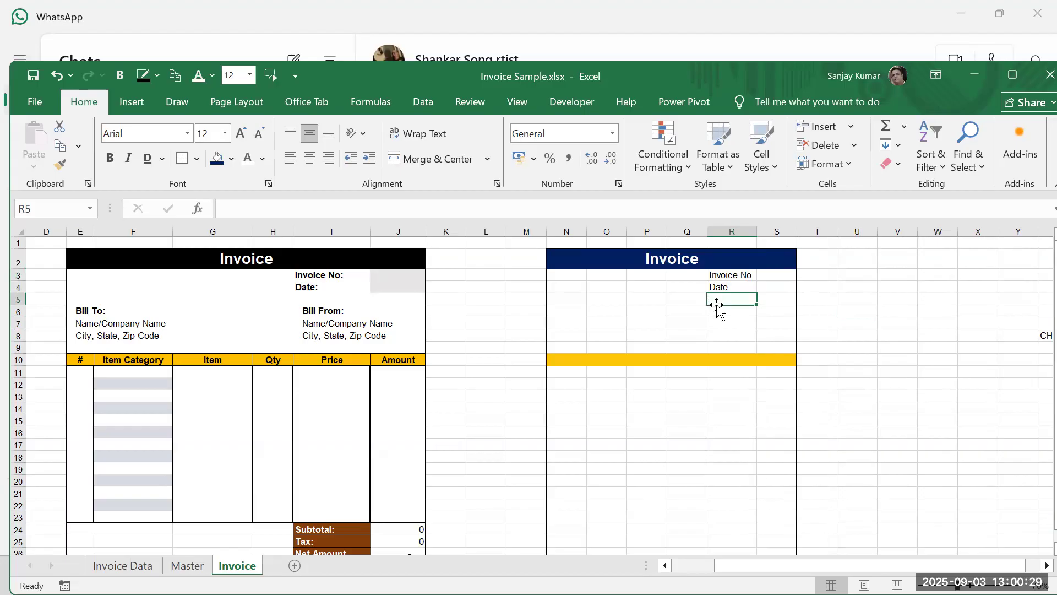
click(714, 307)
click(322, 311)
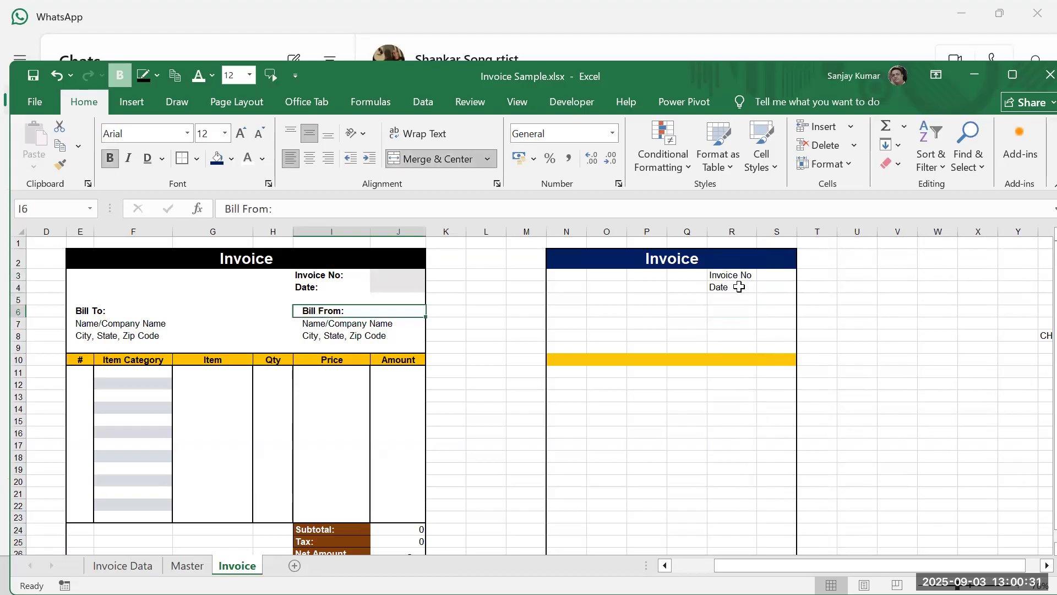
click(717, 309)
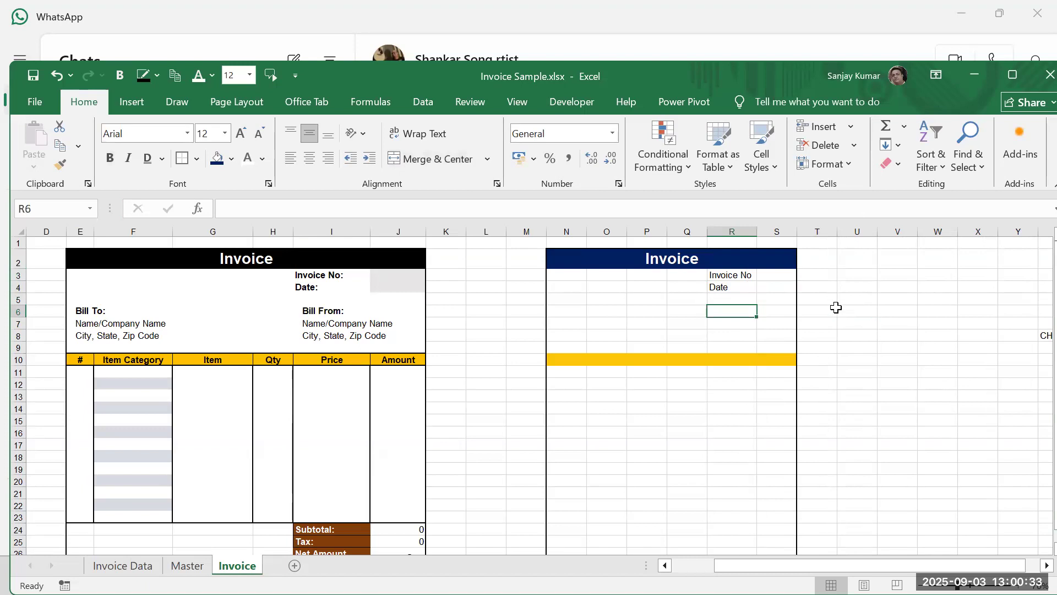
text(F)
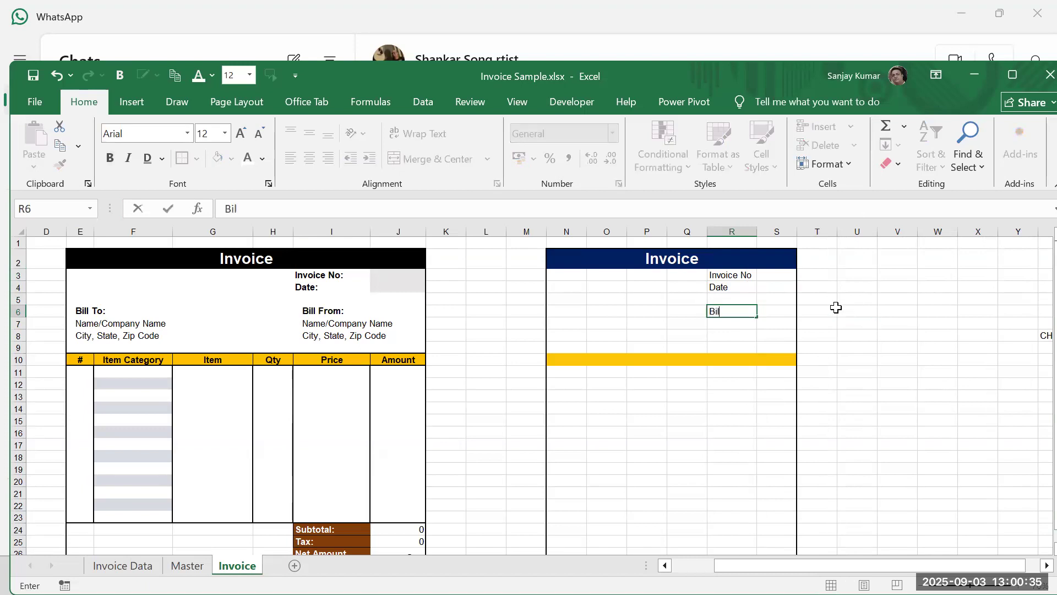
text(ill From)
key(Return)
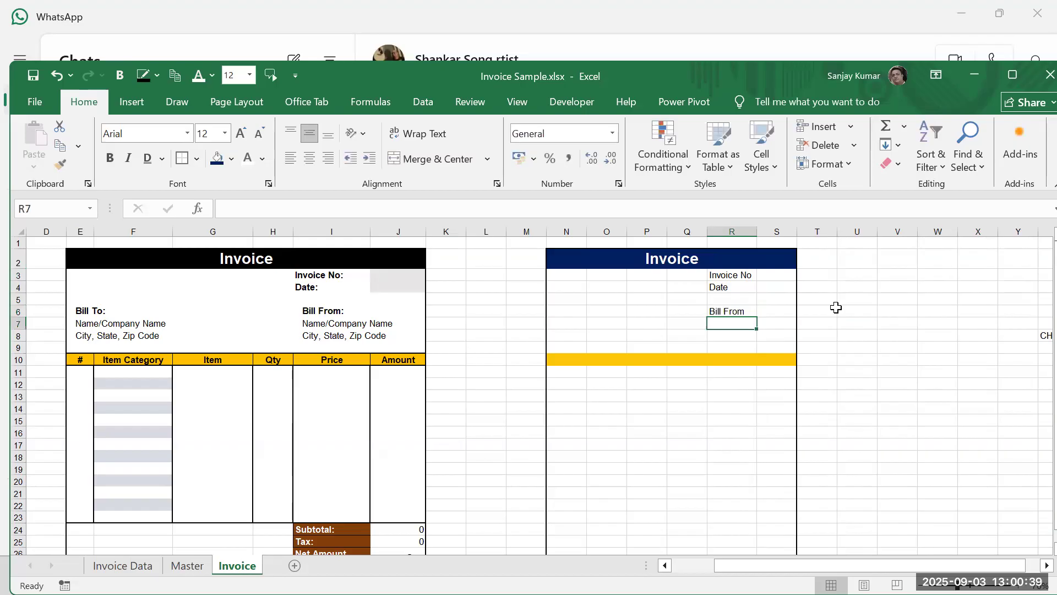
text(Com Name)
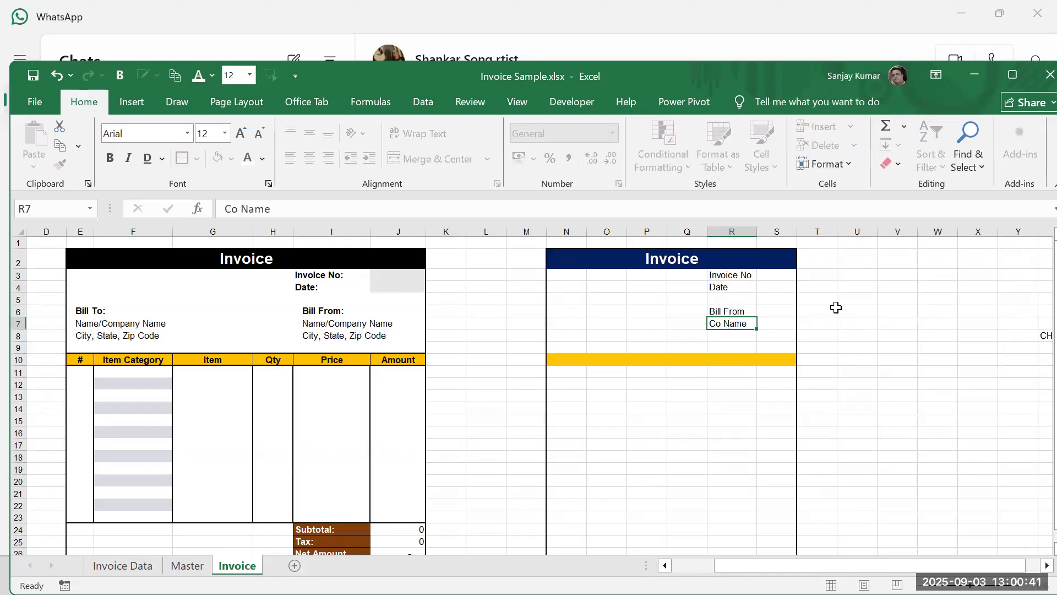
key(Return)
text(Add)
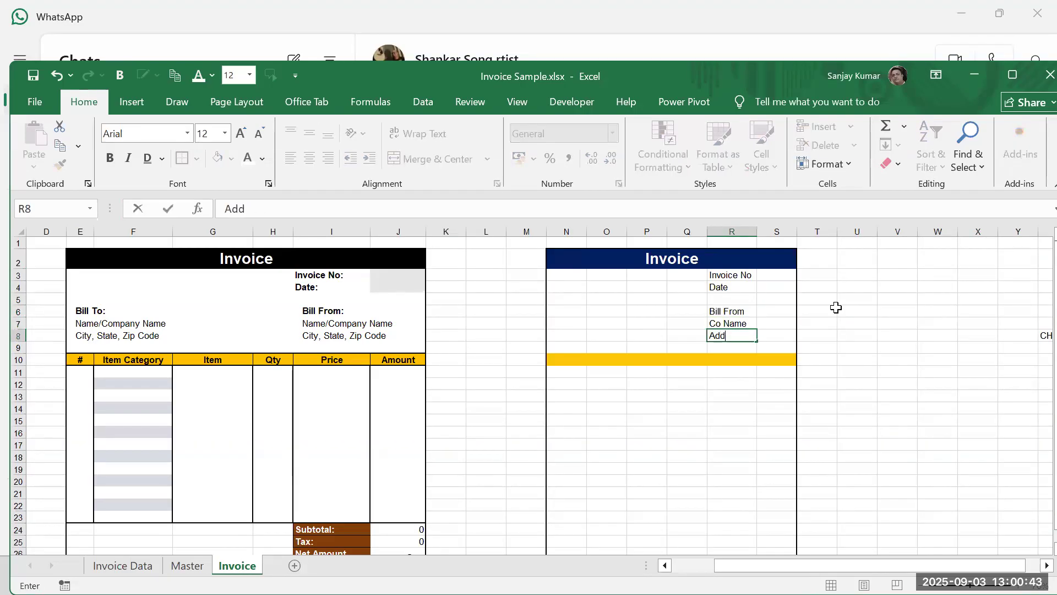
text(res)
key(Return)
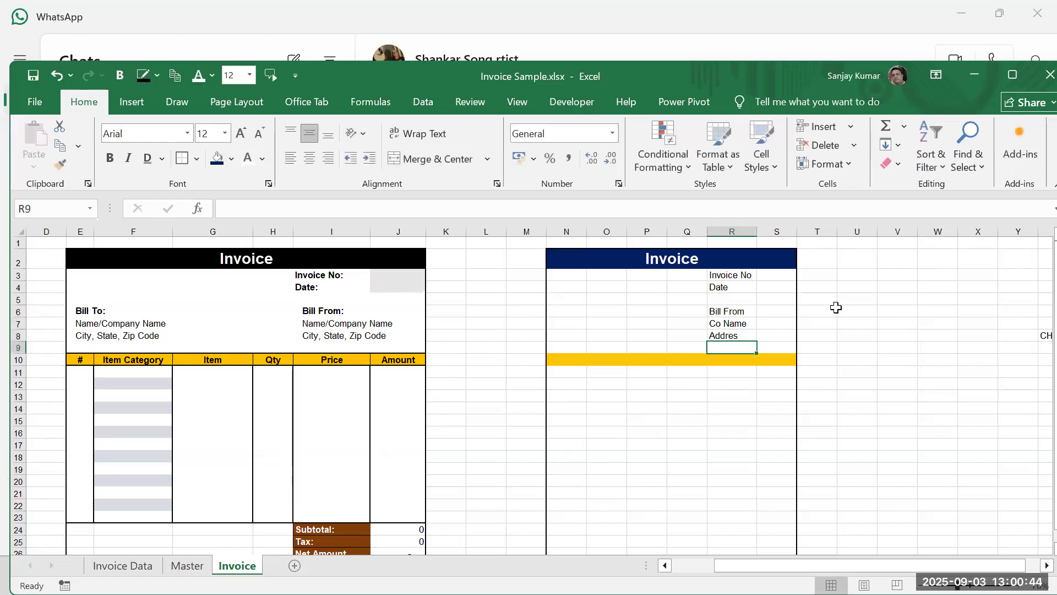
Step: Enter the recipient block in N6:N8 with the lines "Bill To:", "Company Name" and "Address"
click(563, 308)
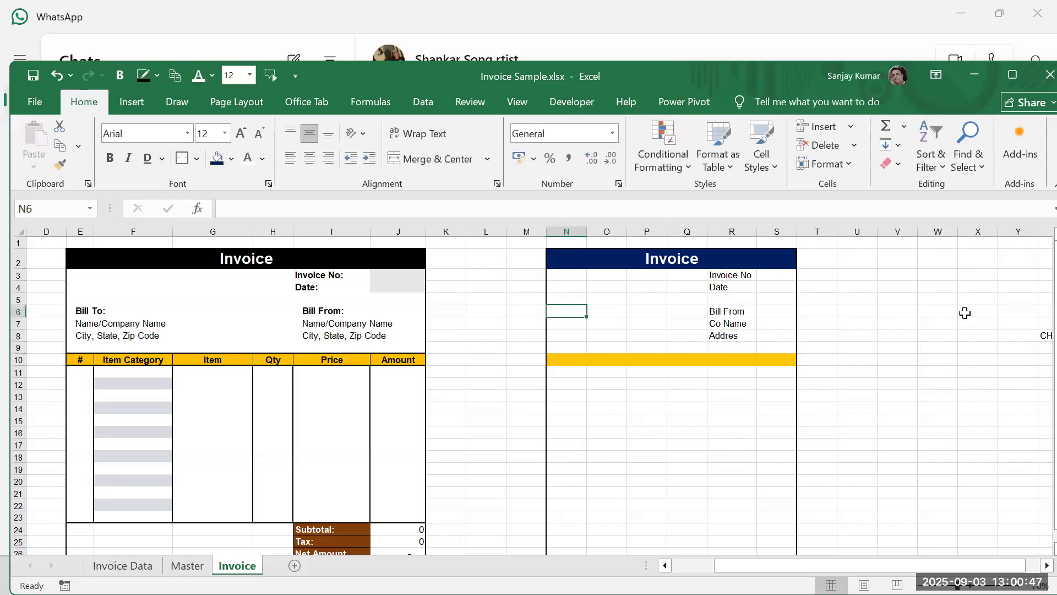
text(Bill To:)
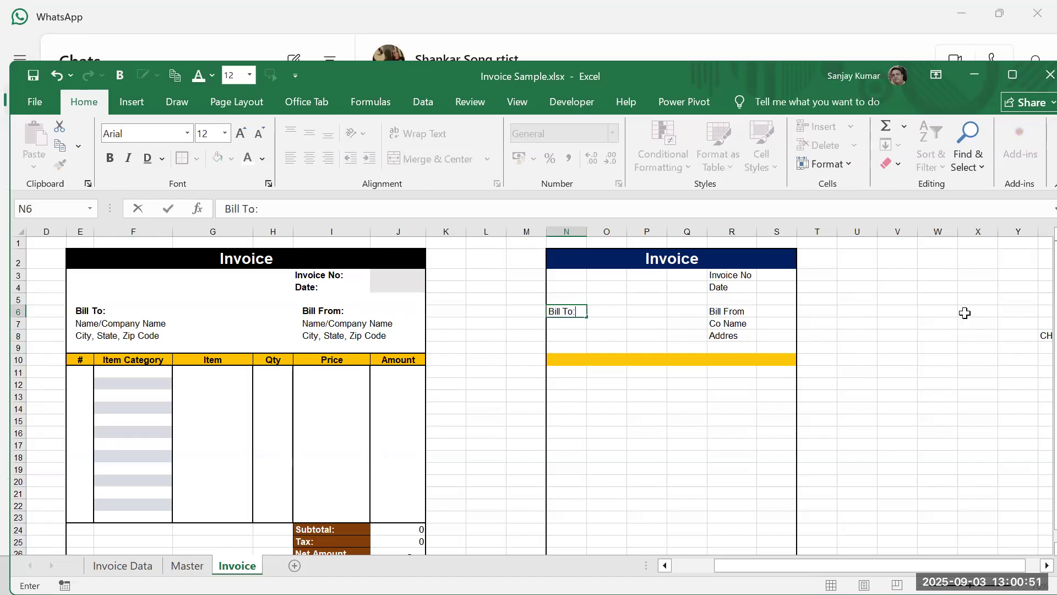
key(Return)
text(C)
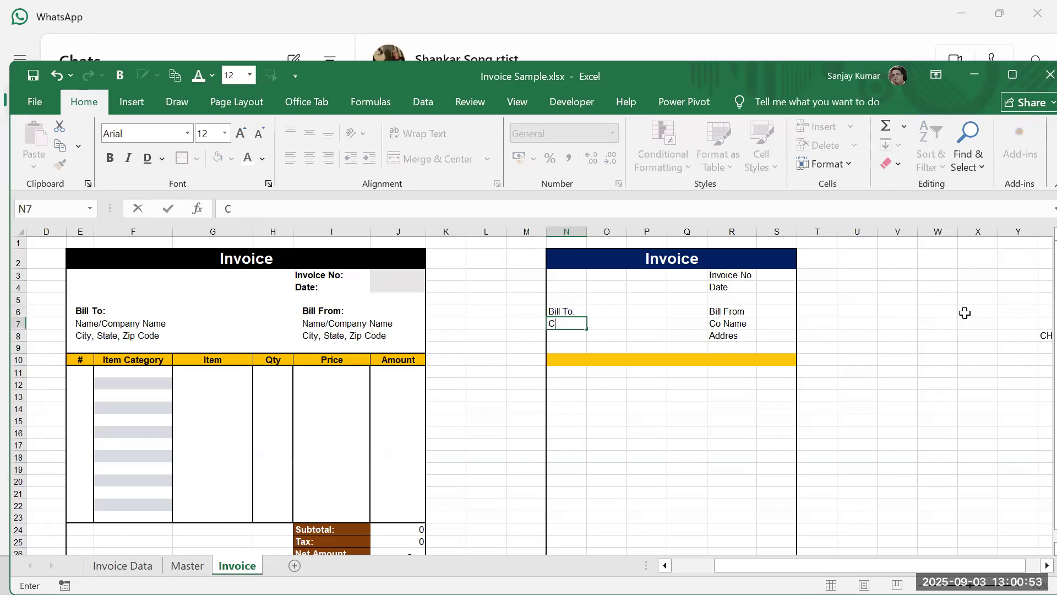
text(om Nam)
key(Return)
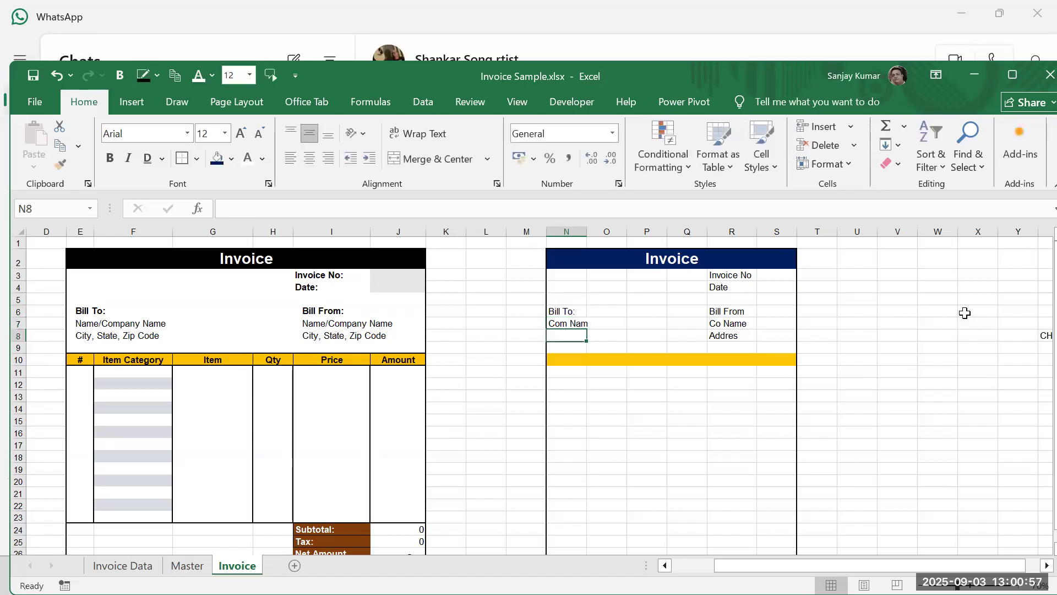
key(Up)
text(Company Name)
key(Return)
text(Addres)
click(965, 313)
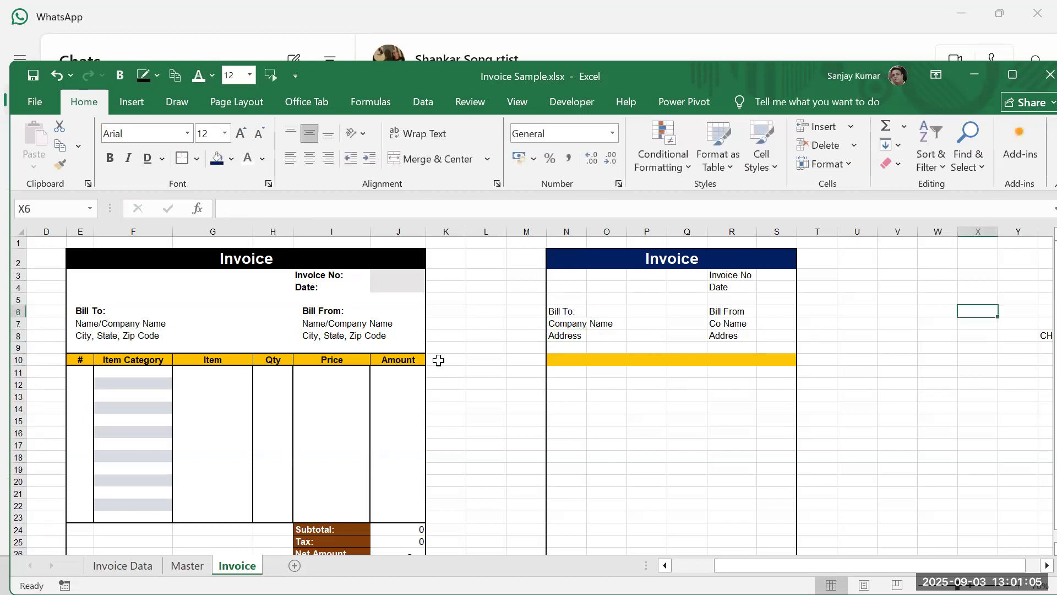
Step: Fill the new invoice's header area N3:S9 with white to hide its gridlines
click(79, 278)
drag(83, 330, 386, 347)
drag(581, 279, 768, 353)
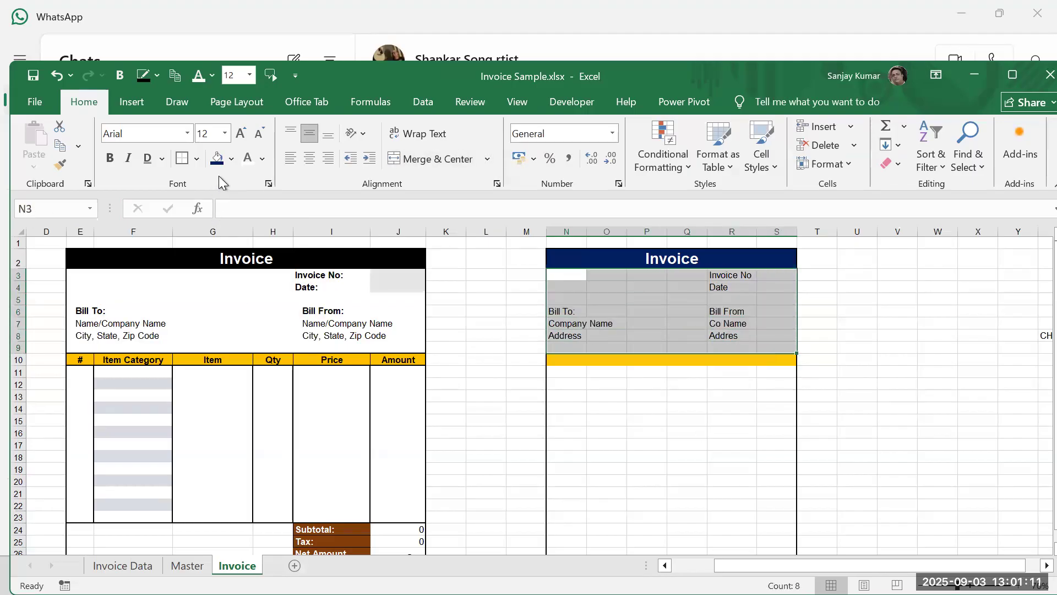
click(227, 162)
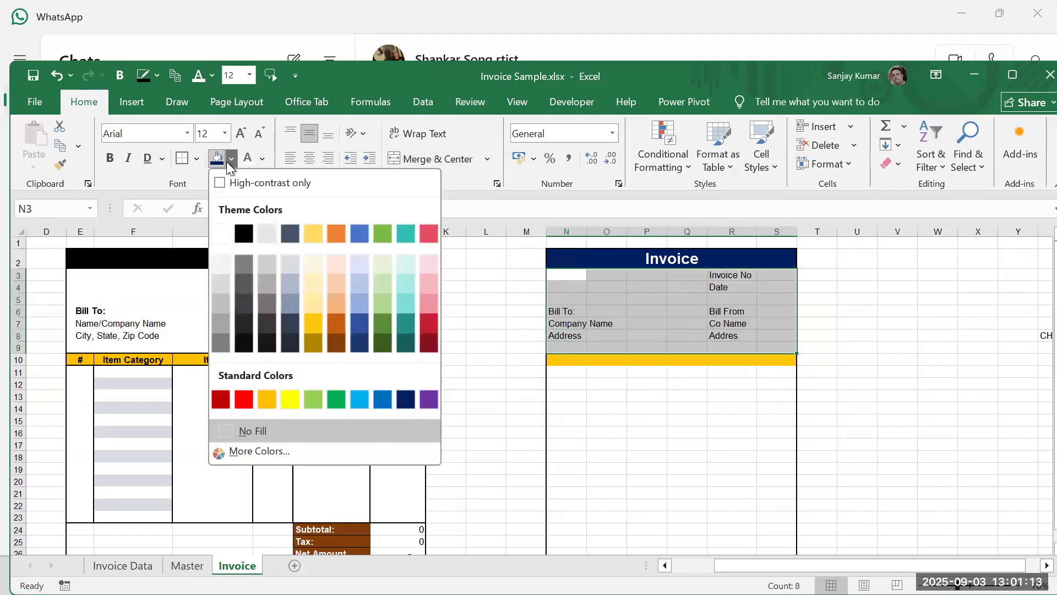
click(227, 233)
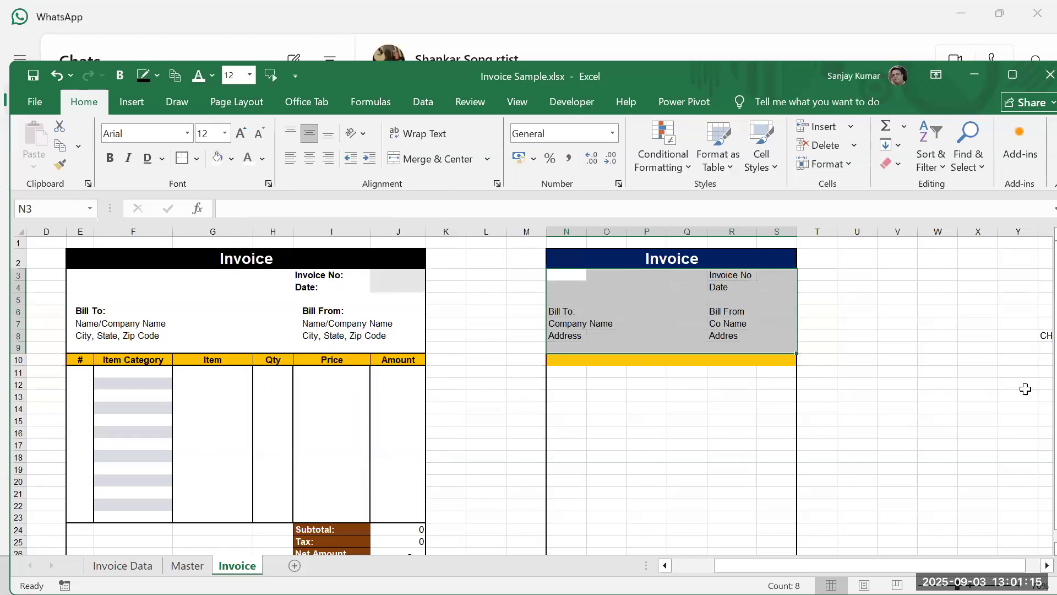
click(863, 334)
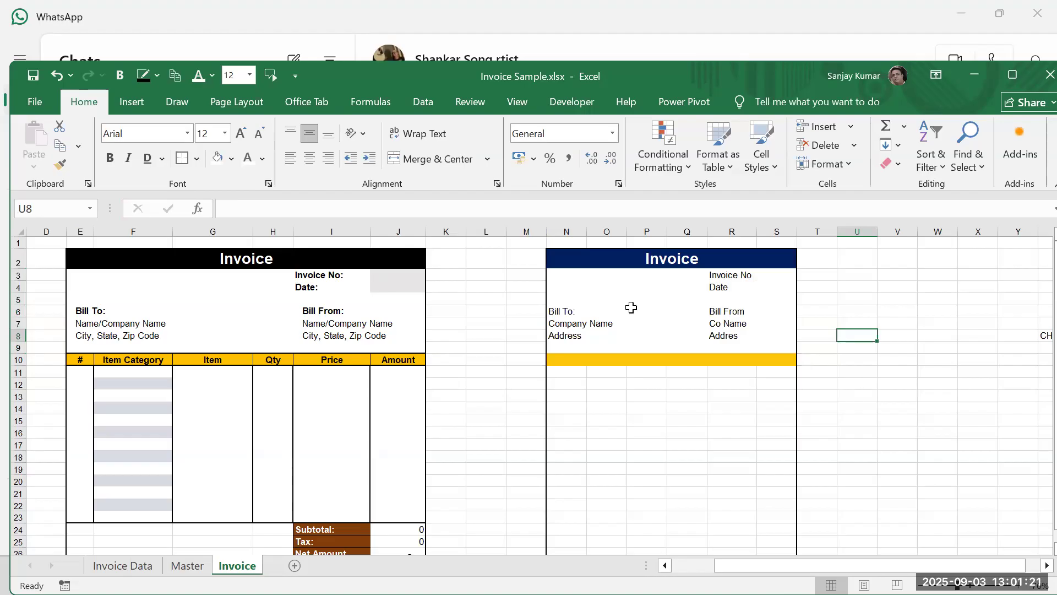
Step: Enter the column headings "Sr.No", "Item Category" and "Item" in N10:P10 of the yellow row
click(567, 360)
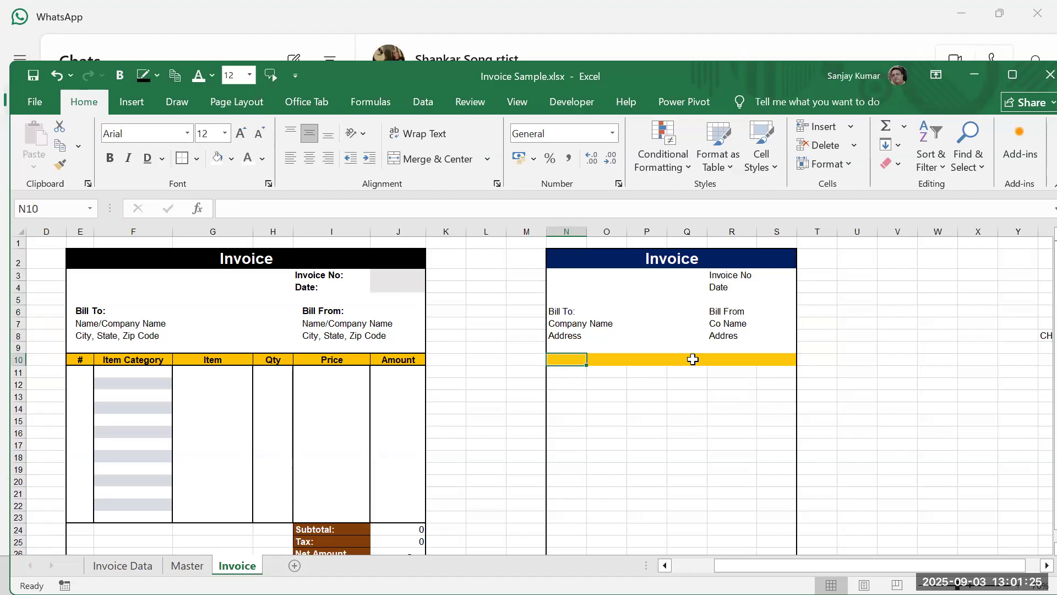
text(Sr)
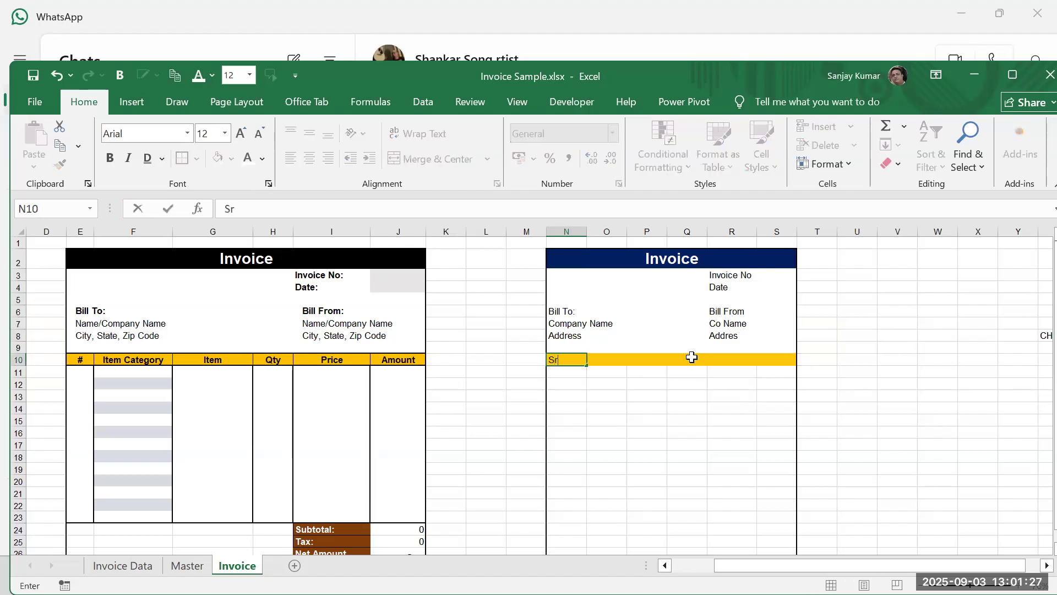
text(.No)
key(Return)
key(Up)
key(Right)
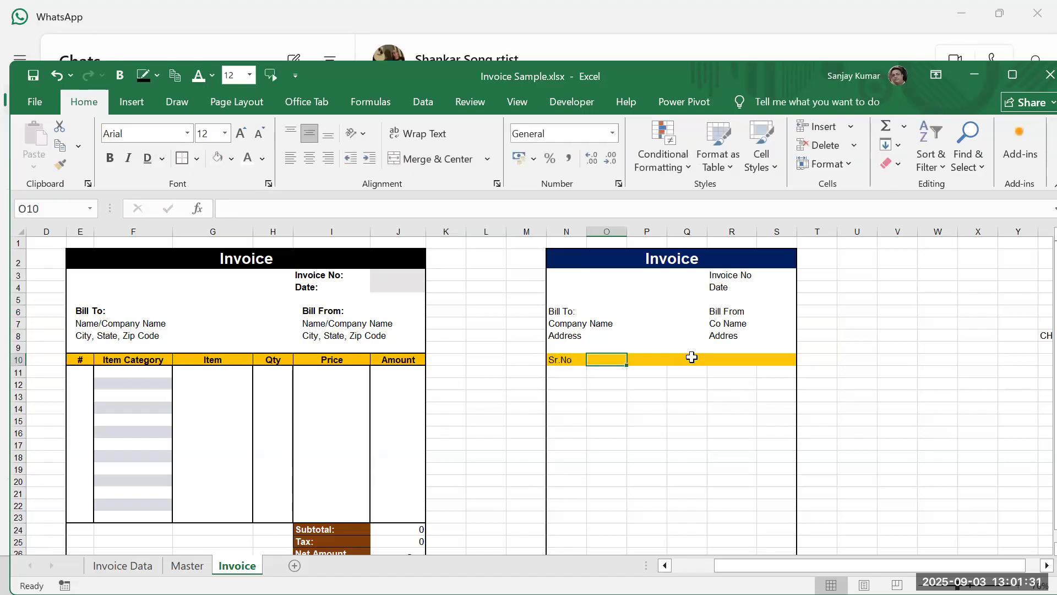
text(Item Categor)
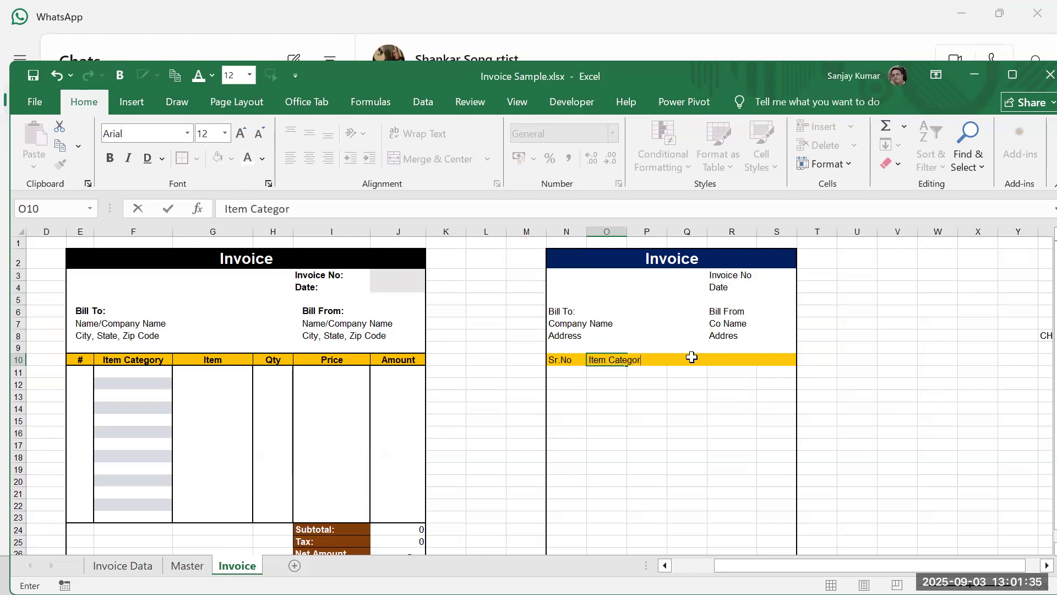
text(y)
key(Tab)
text(Item)
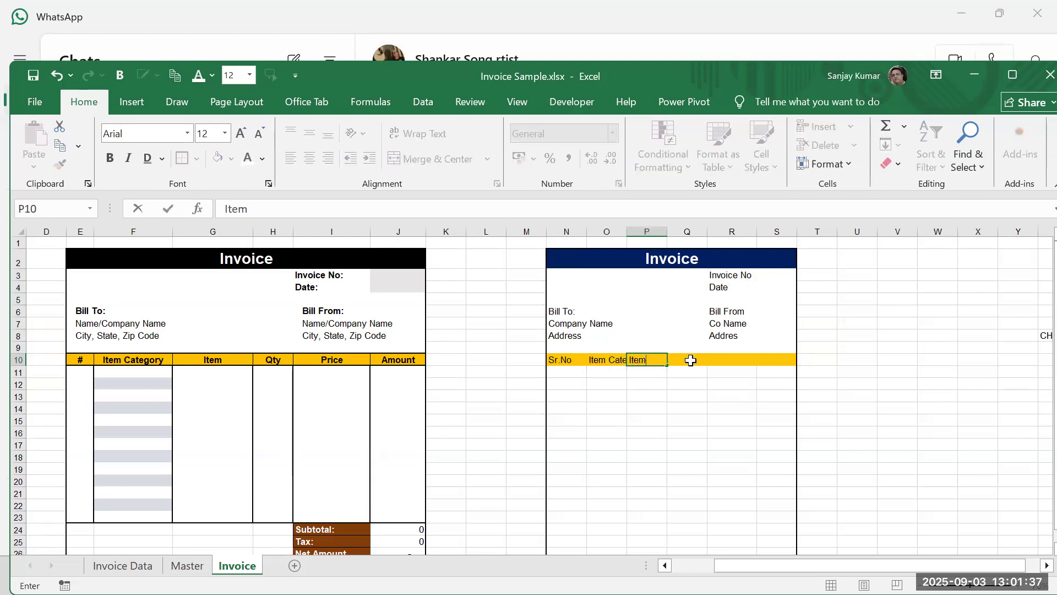
Step: Complete the yellow heading row with "Qty", "Price" and "Amount" in Q10:S10
key(Tab)
text(Q)
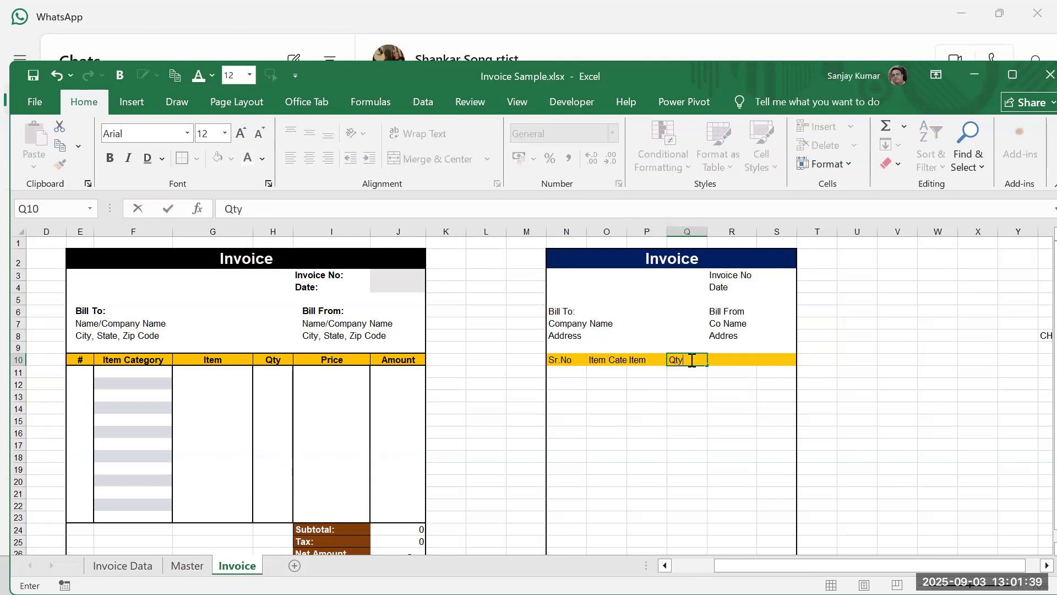
key(Tab)
text(Price)
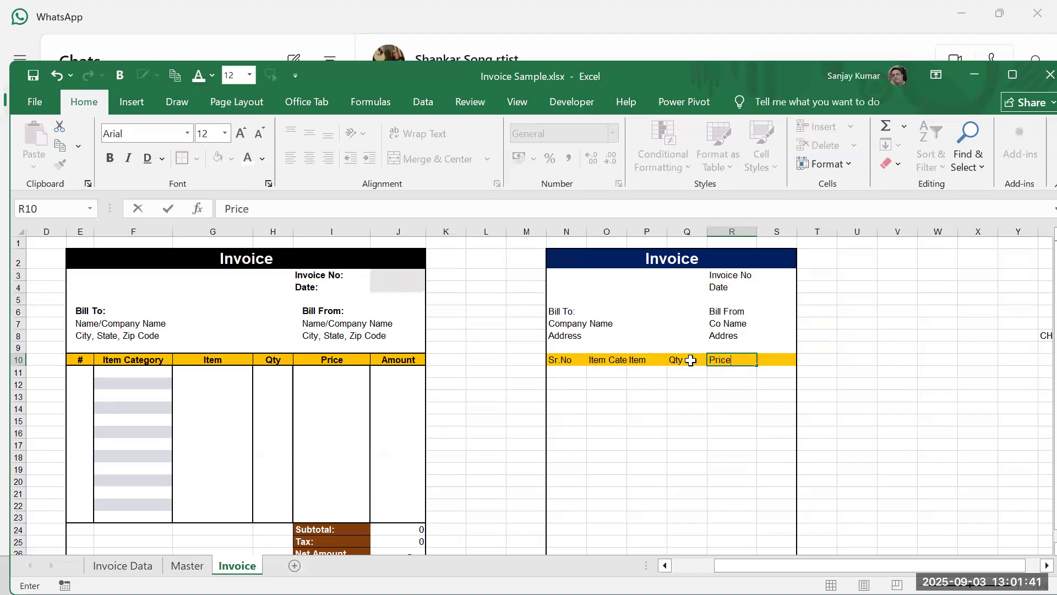
key(Tab)
text(am)
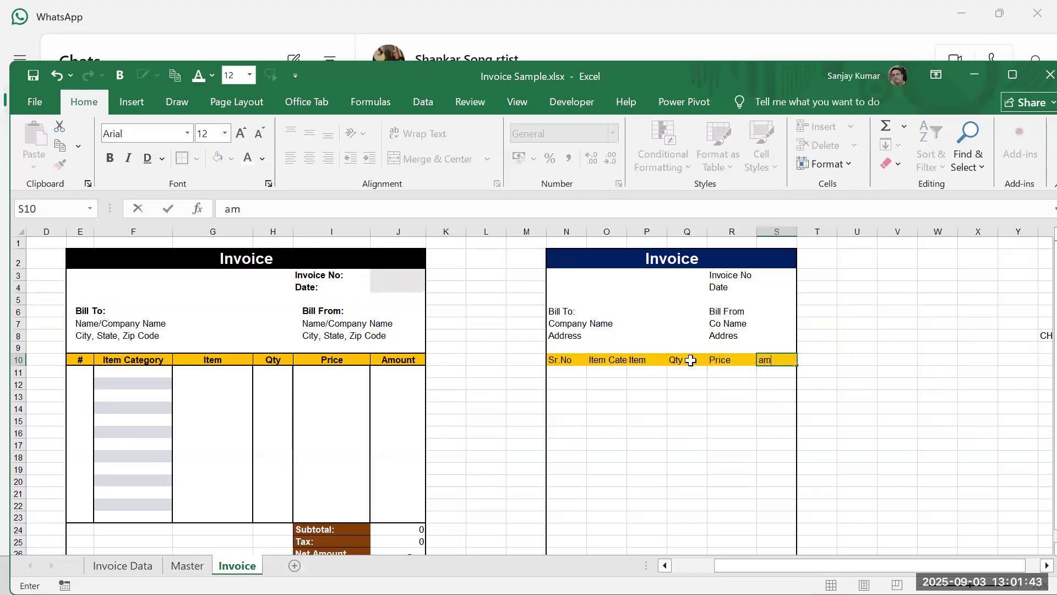
text(Amount)
key(Return)
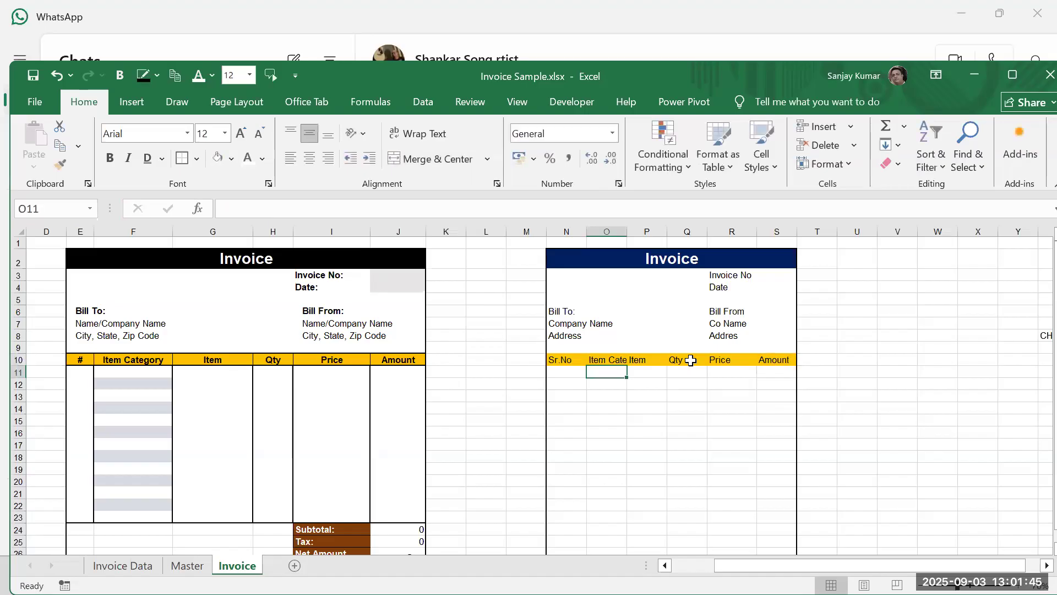
Step: Make the yellow row's column headings in N10:S10 bold and centre them
click(561, 364)
drag(662, 367, 774, 366)
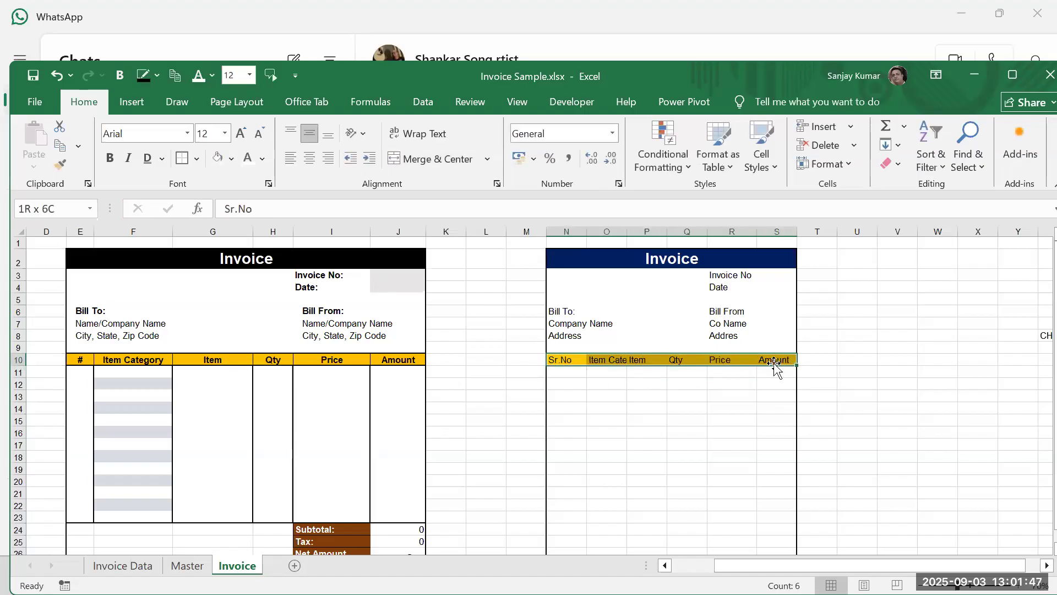
click(109, 159)
click(296, 159)
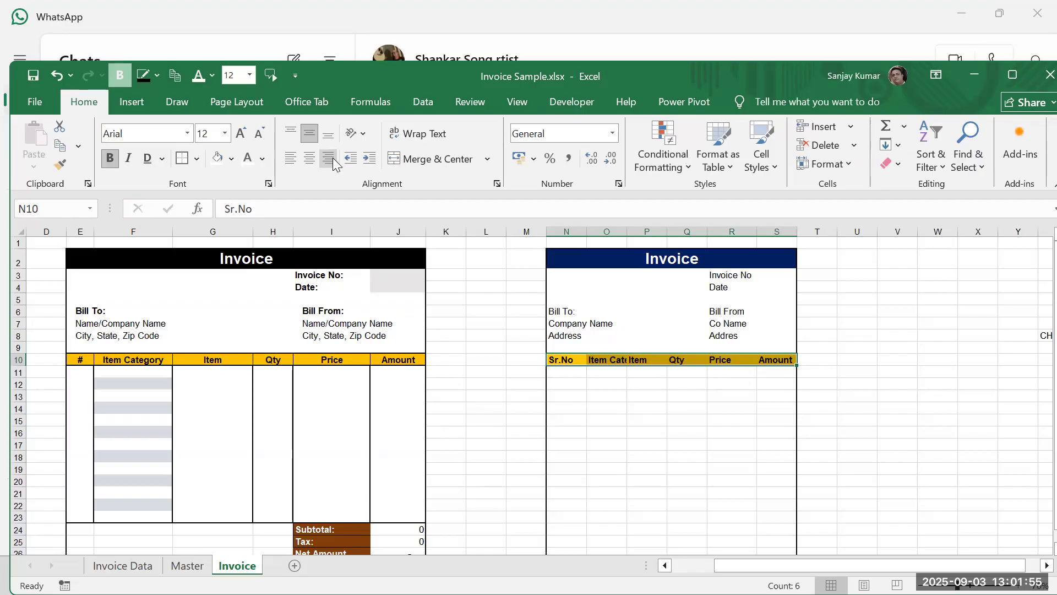
click(305, 161)
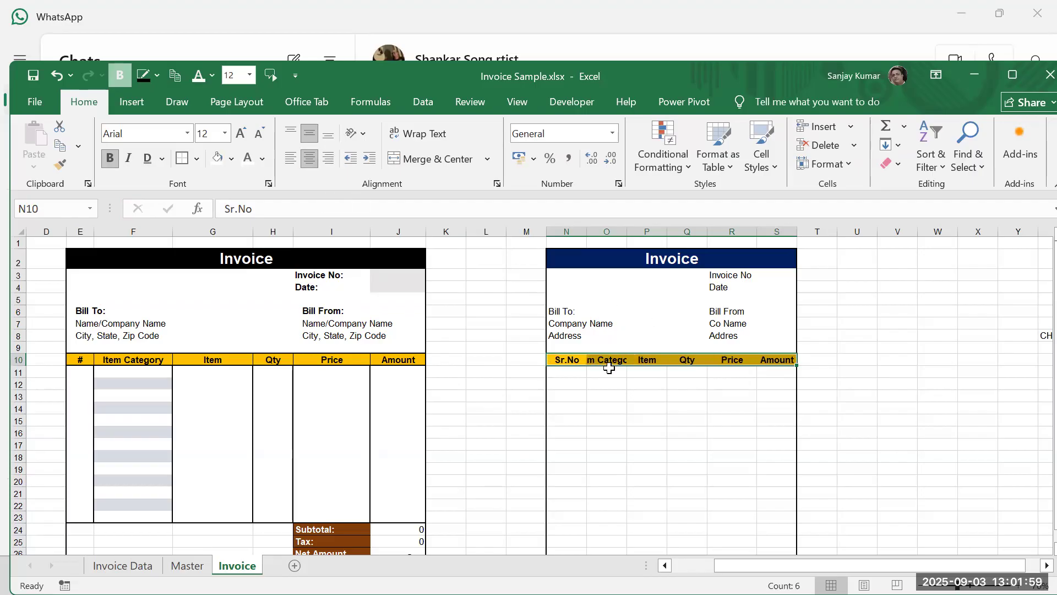
click(608, 371)
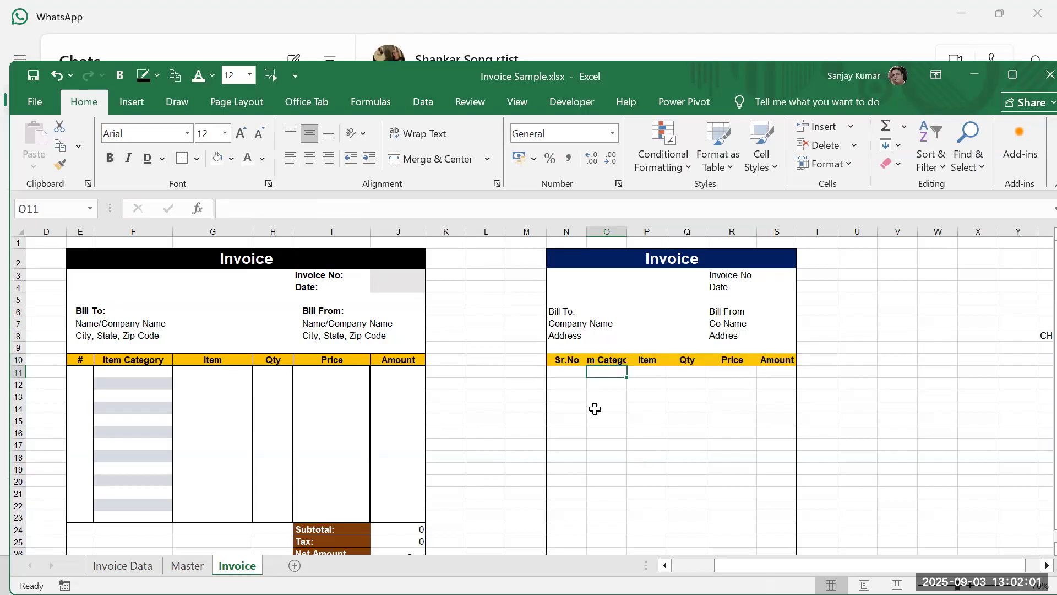
Step: Add an outside border around the new invoice's item area N11:S23
drag(570, 372, 570, 512)
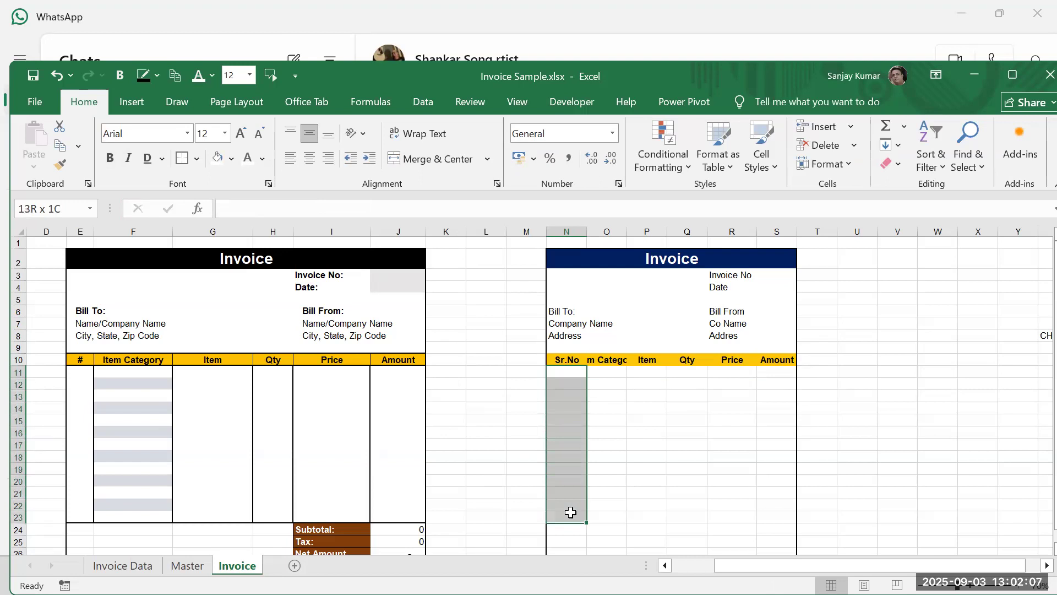
click(566, 375)
click(567, 383)
click(571, 406)
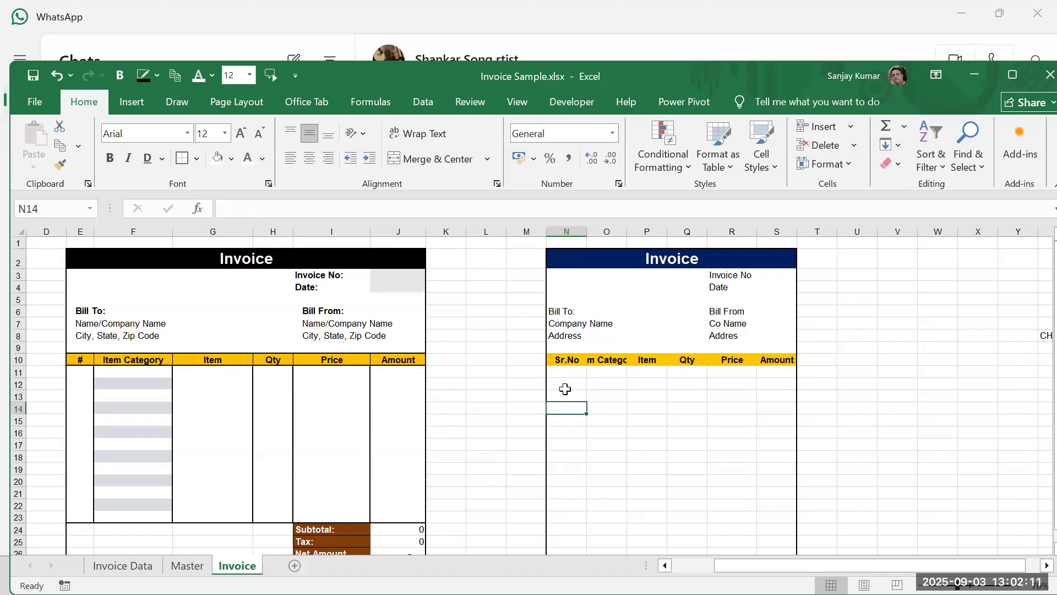
drag(562, 372, 570, 409)
drag(577, 477, 783, 516)
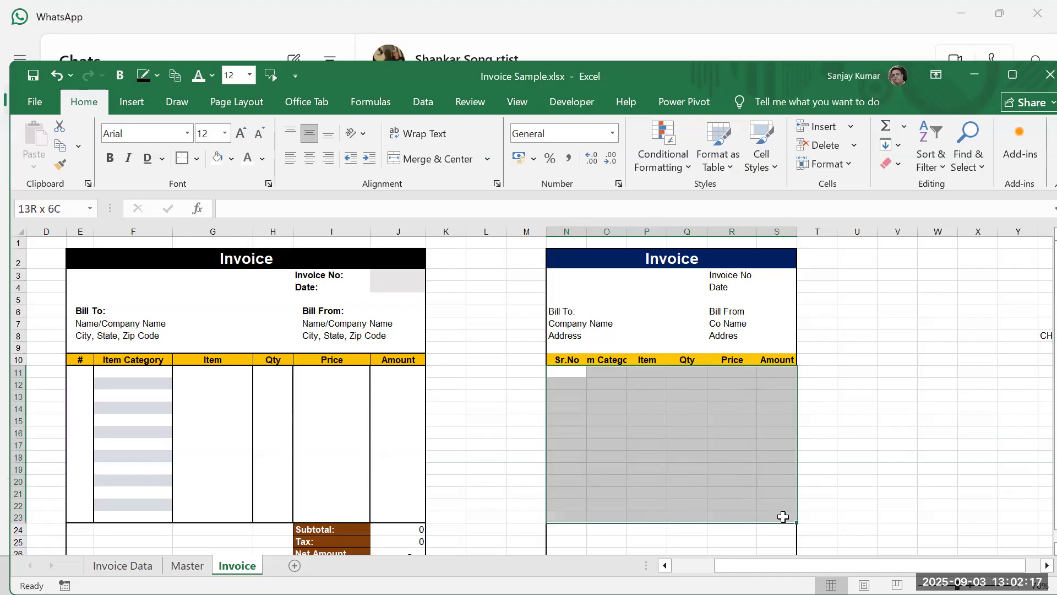
click(181, 158)
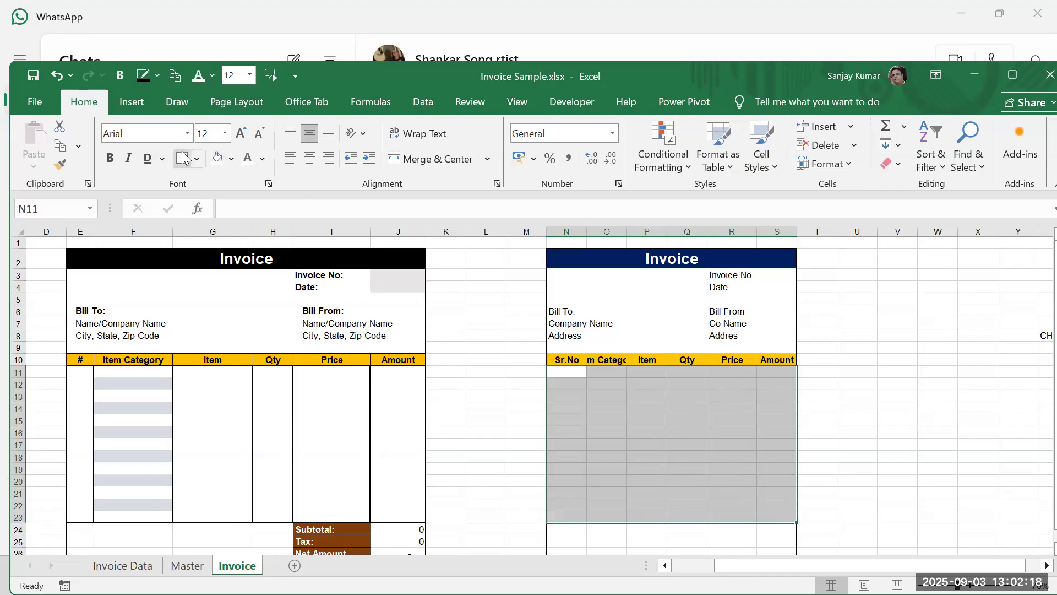
click(890, 422)
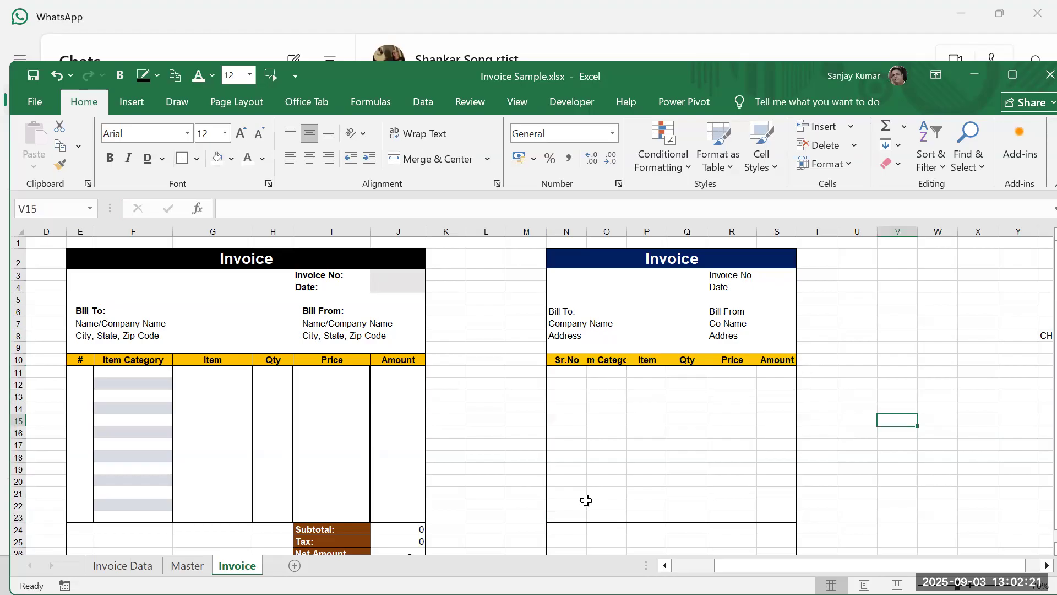
Step: Fill the item row N12:S12 with light teal
drag(561, 382, 775, 388)
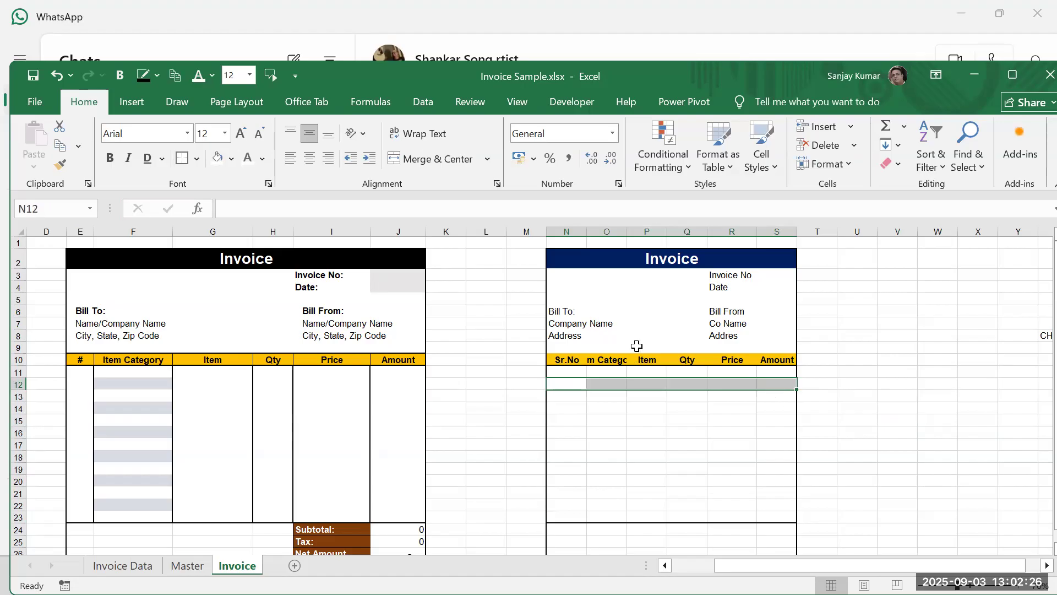
click(231, 160)
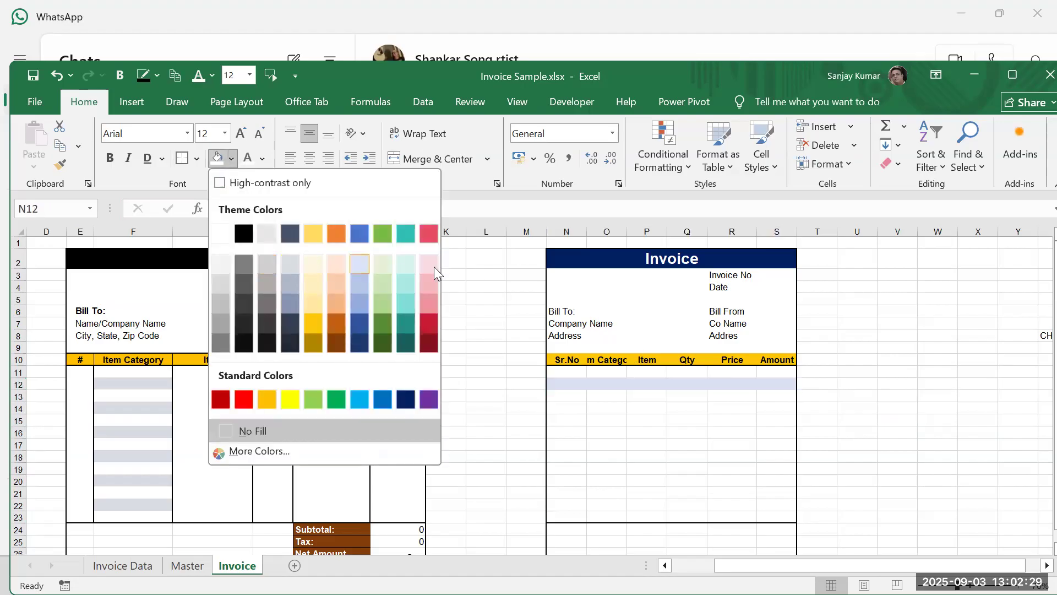
click(406, 266)
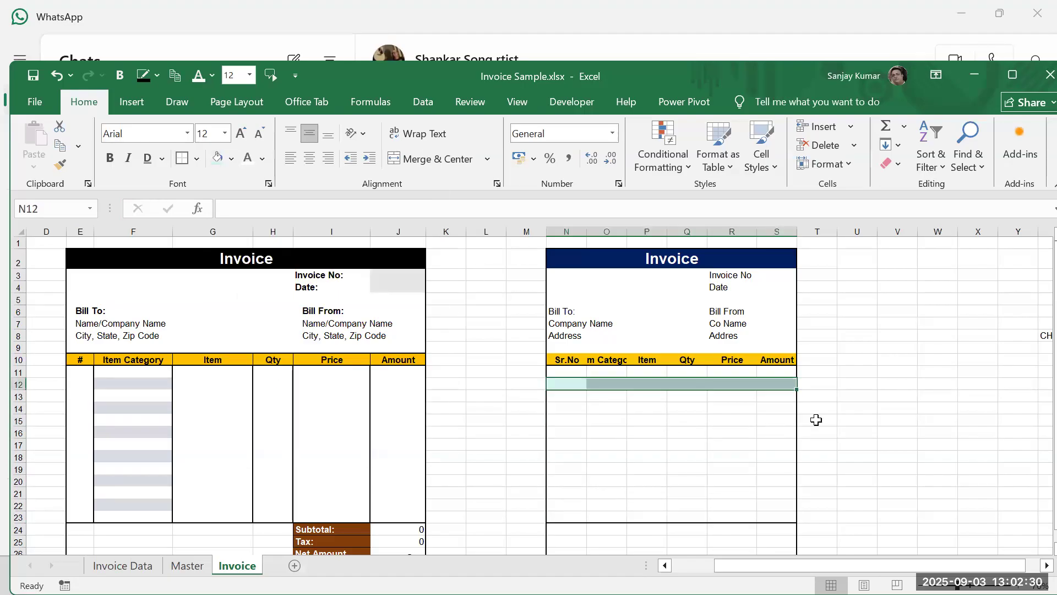
click(839, 398)
Step: Copy the formatting of N12:S12 onto rows 14, 16, 18, 20 and 22 with Format Painter to band the item area
click(571, 383)
click(616, 383)
click(782, 384)
drag(553, 385, 767, 380)
click(62, 166)
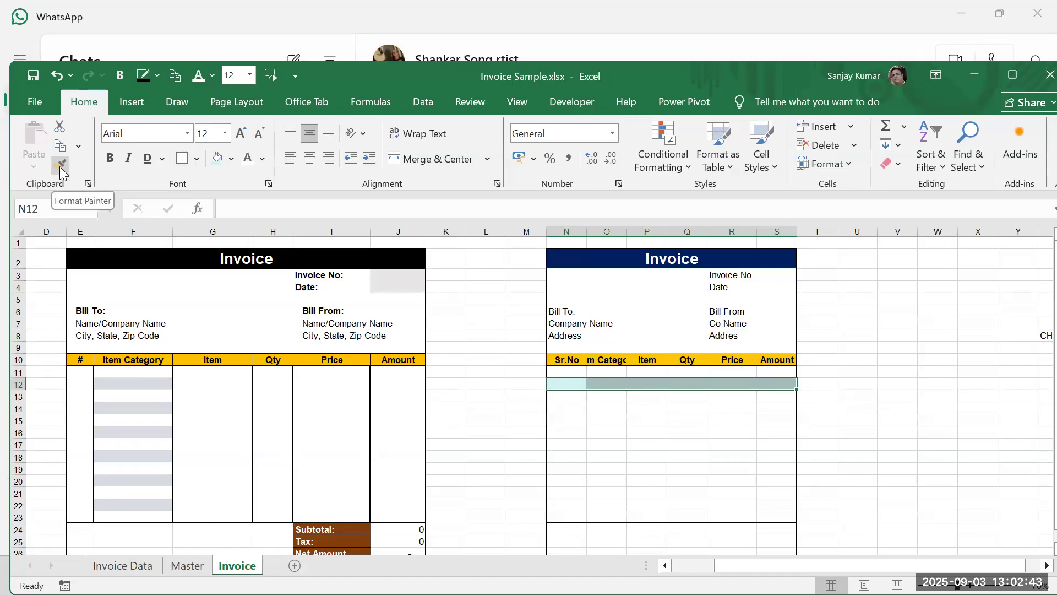
click(59, 166)
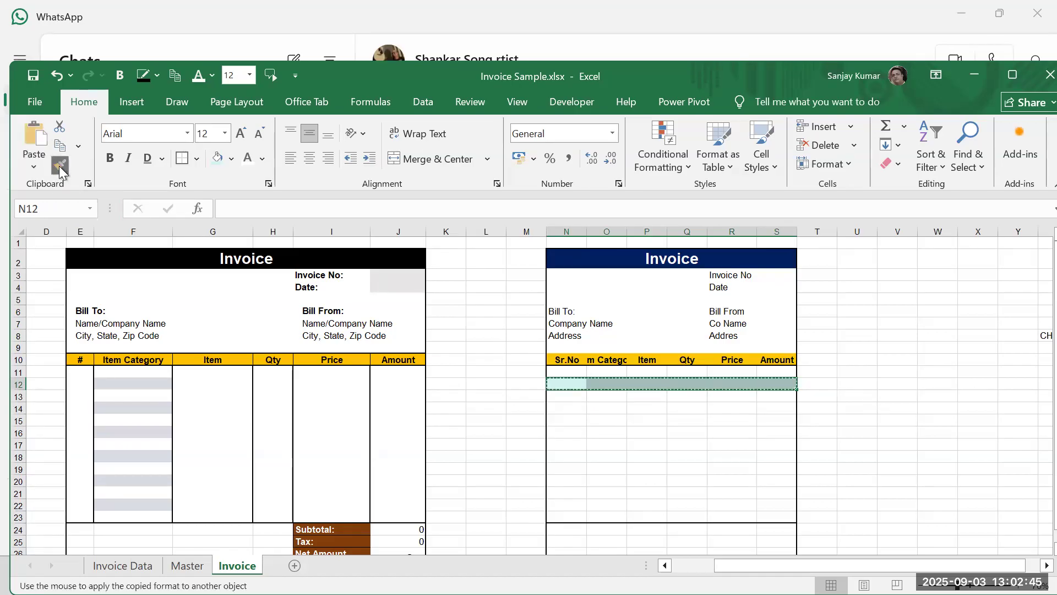
click(568, 408)
click(572, 433)
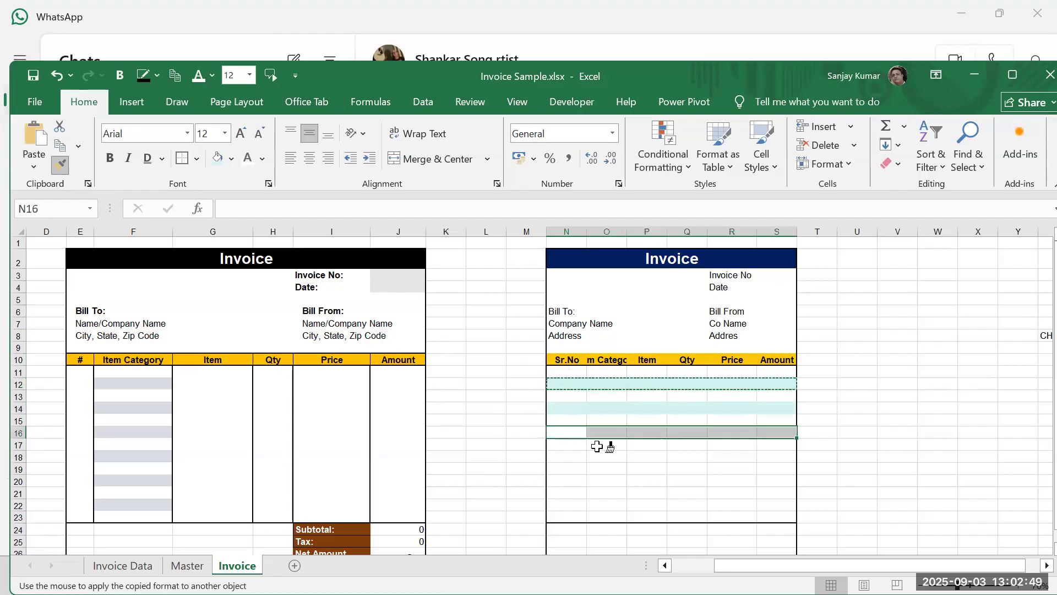
click(576, 457)
click(573, 481)
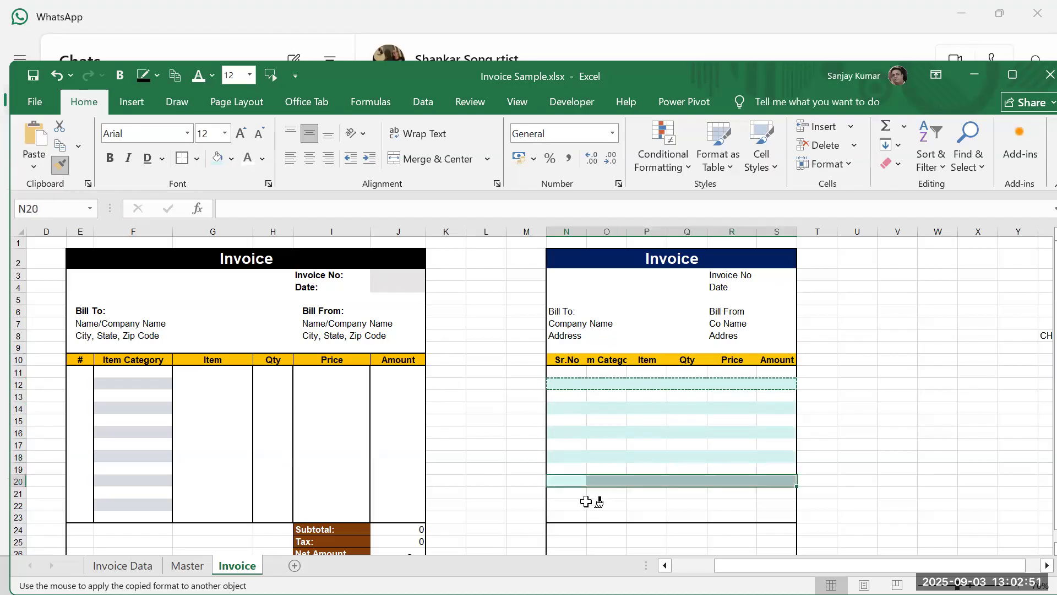
click(576, 505)
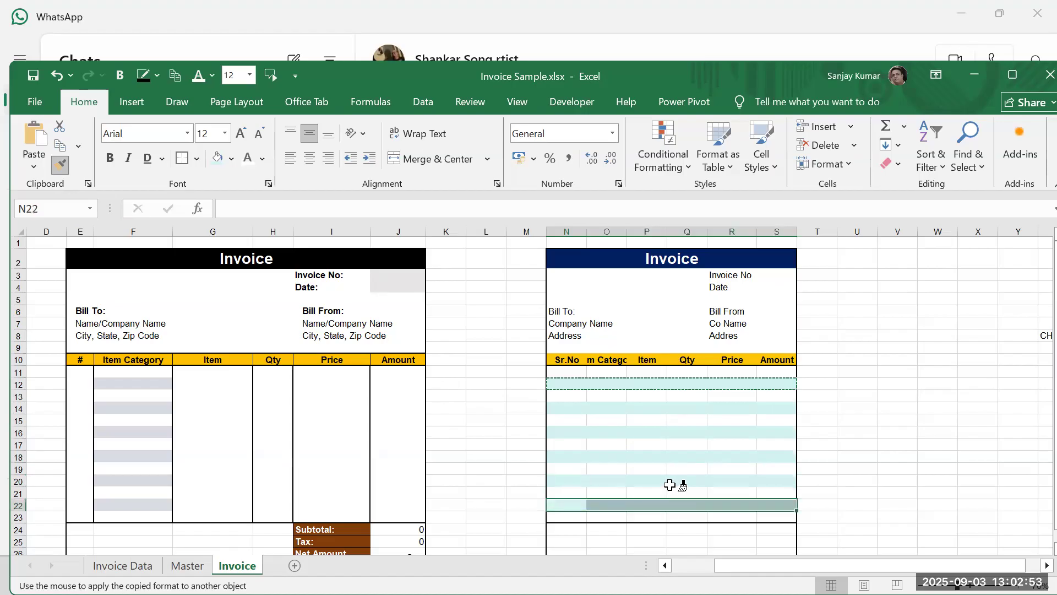
key(Escape)
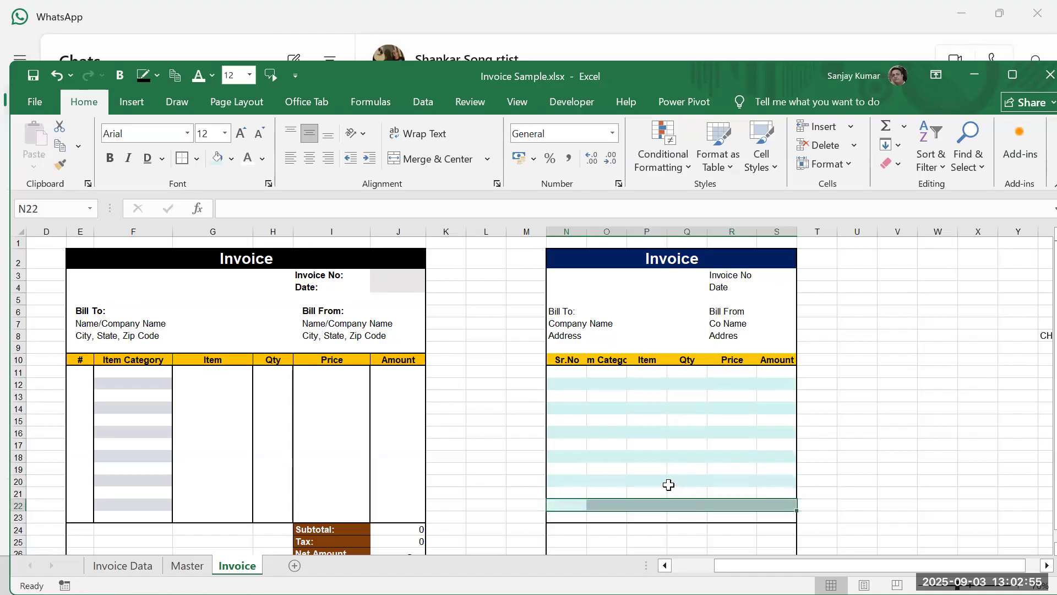
Step: Fill the whole item area N11:S23 with white
click(845, 386)
click(577, 374)
drag(681, 393, 762, 512)
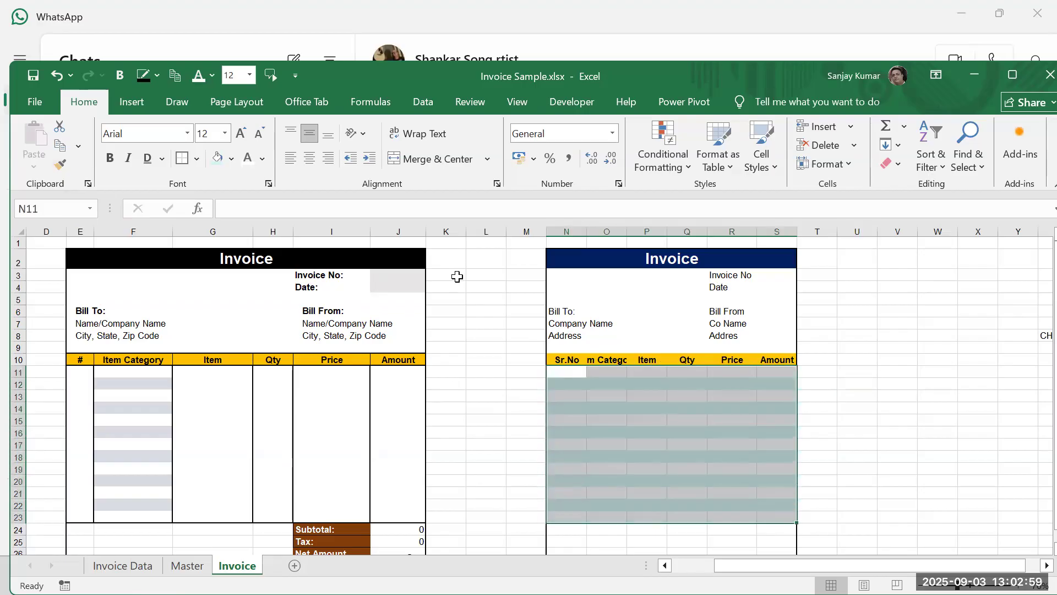
click(233, 159)
click(221, 234)
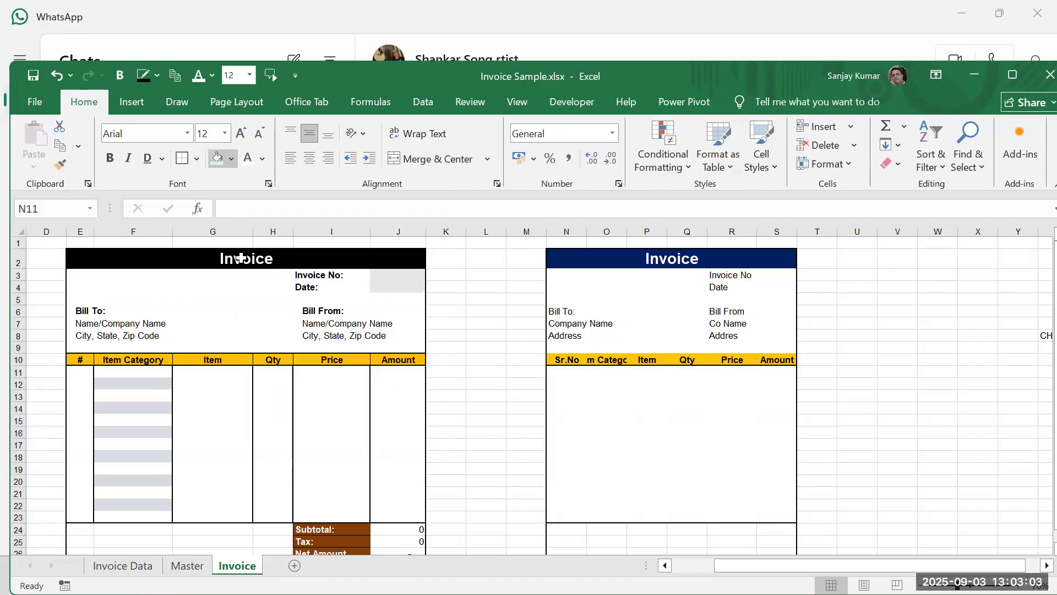
click(860, 398)
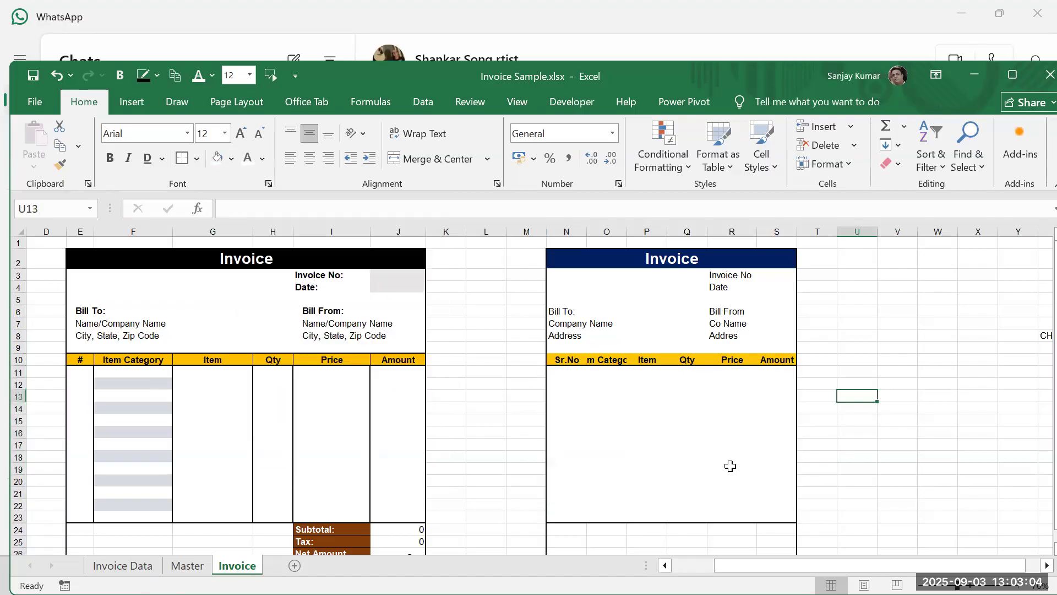
Step: Outline the new invoice's "Sr.No" column N11:N23 with a border
click(579, 386)
click(572, 372)
mouse_move(695, 387)
mouse_down()
mouse_move(760, 446)
mouse_move(767, 503)
mouse_move(785, 517)
mouse_up()
drag(119, 378, 166, 516)
drag(569, 372, 554, 513)
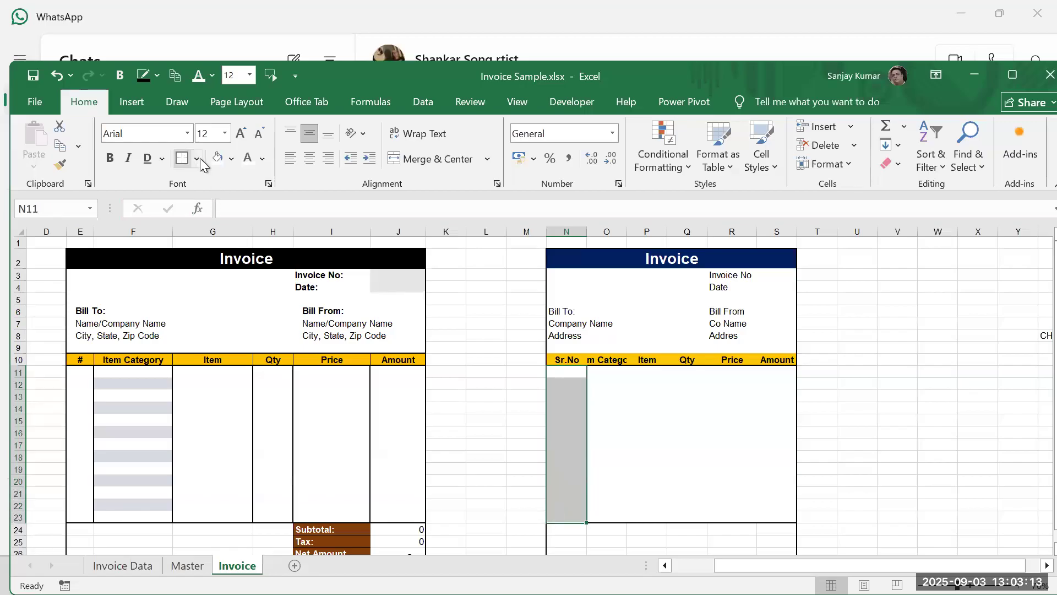
Step: Outline the "Item Category" column O11:O23 with a border and copy its formatting to the Item, Qty and Price columns
drag(615, 377, 611, 512)
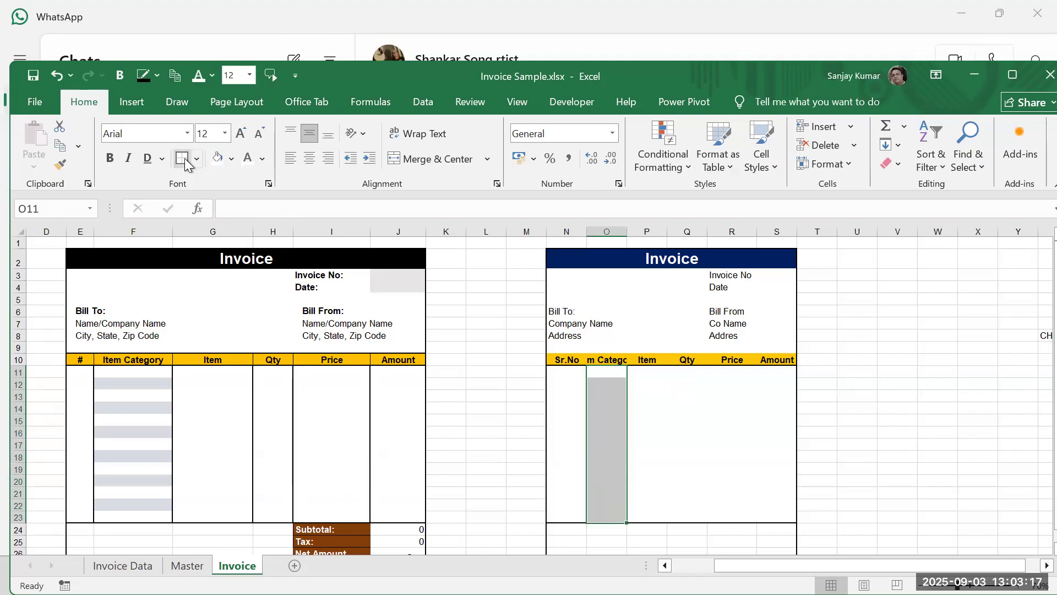
click(60, 164)
click(651, 372)
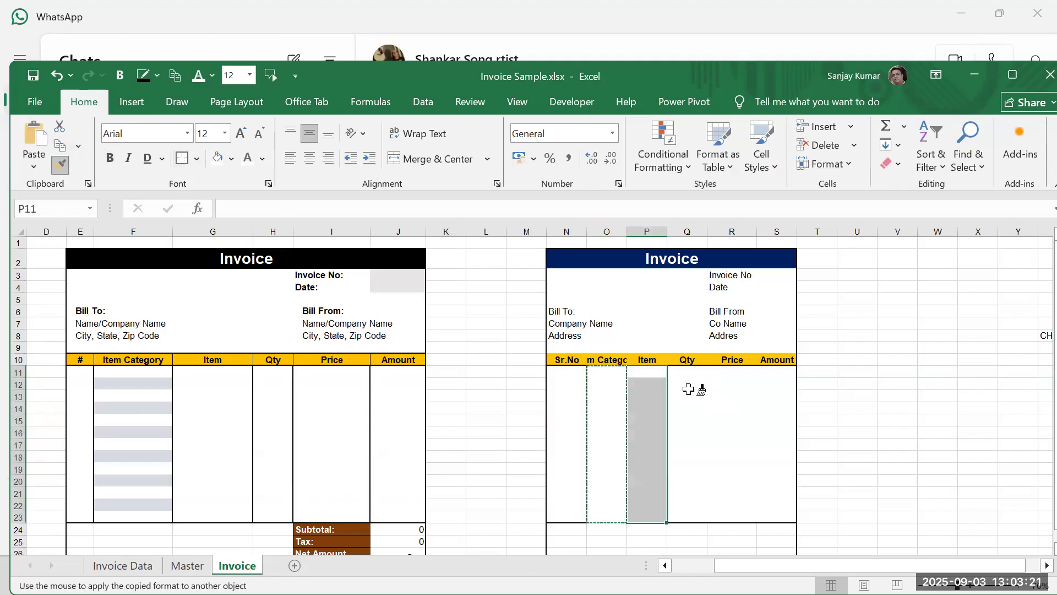
click(688, 373)
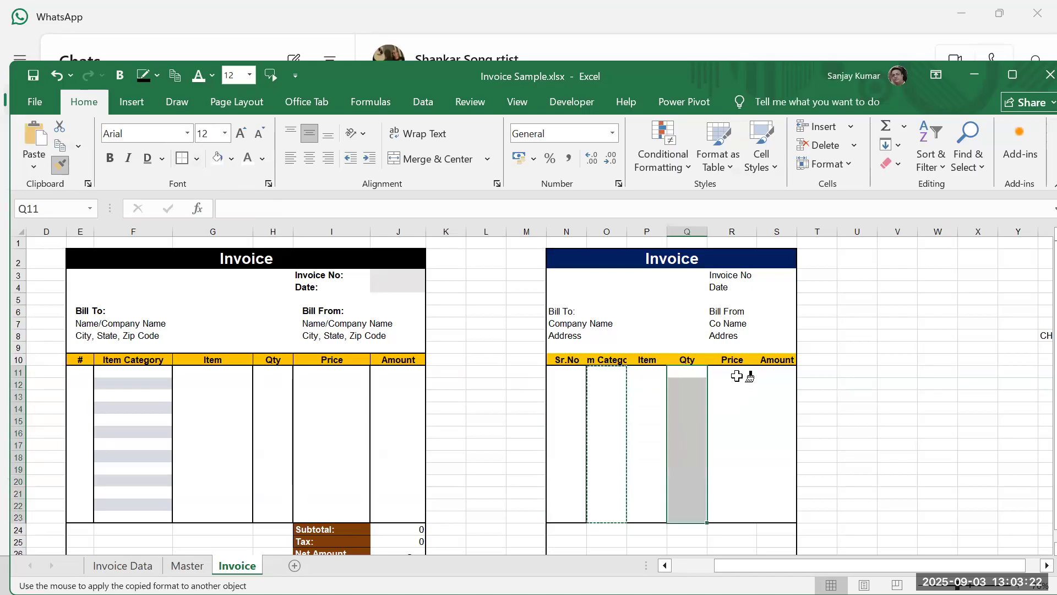
click(894, 417)
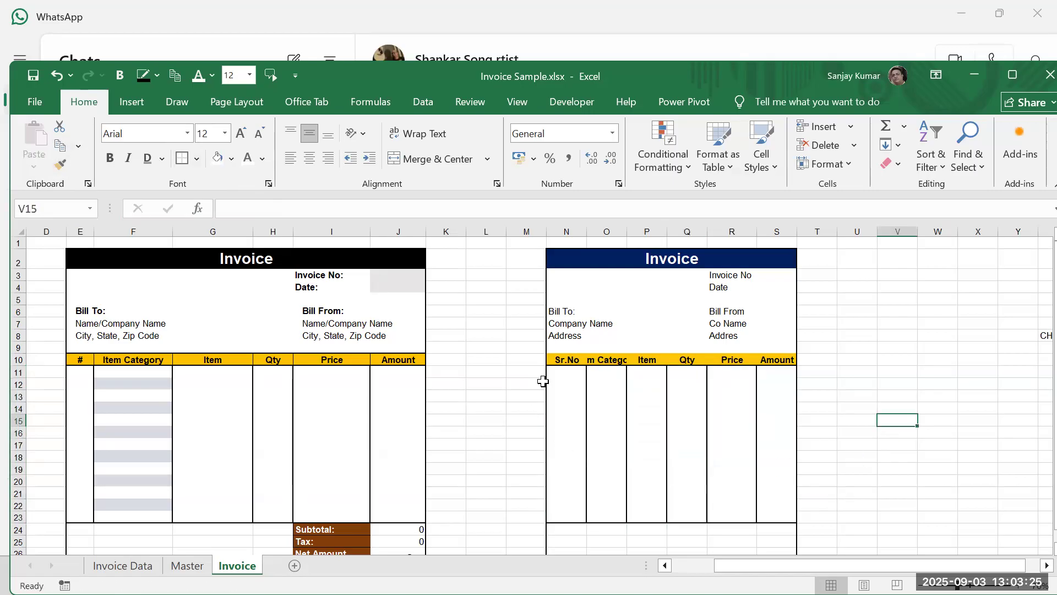
Step: Fill the item row N12:S12 with light blue
drag(567, 387, 781, 385)
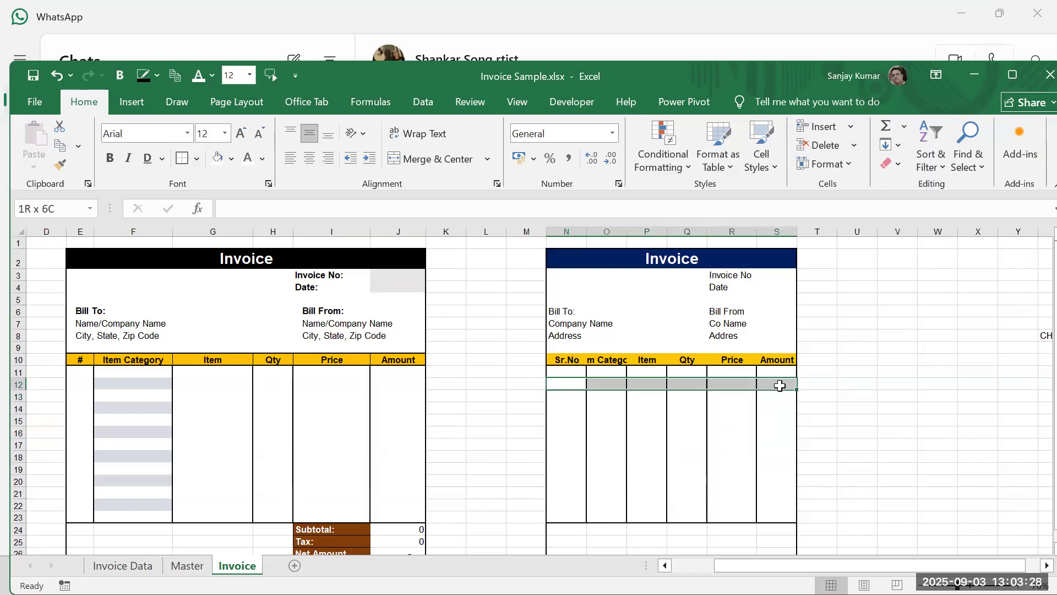
click(232, 159)
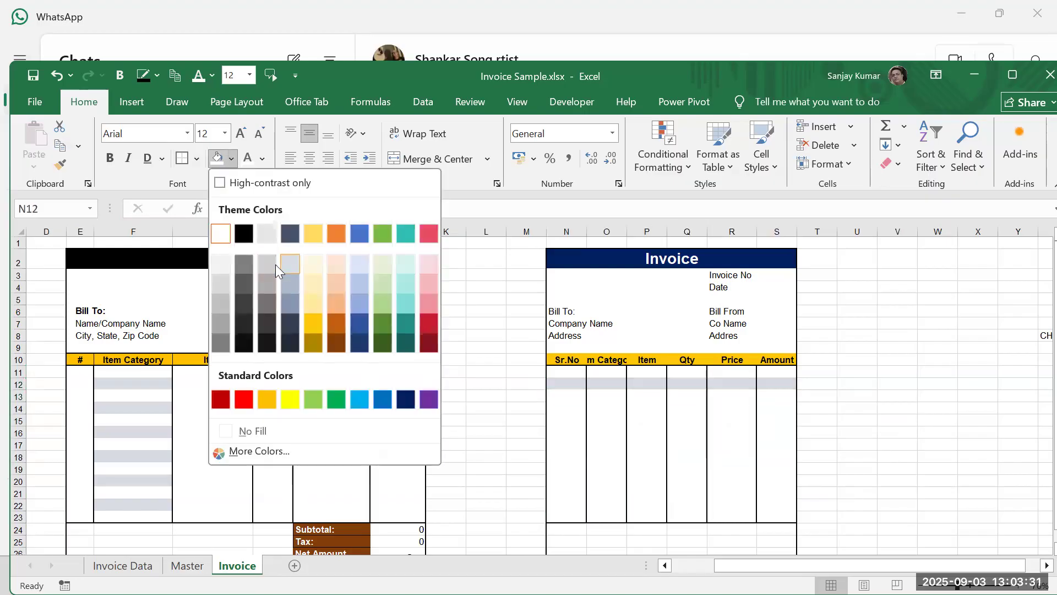
key(Escape)
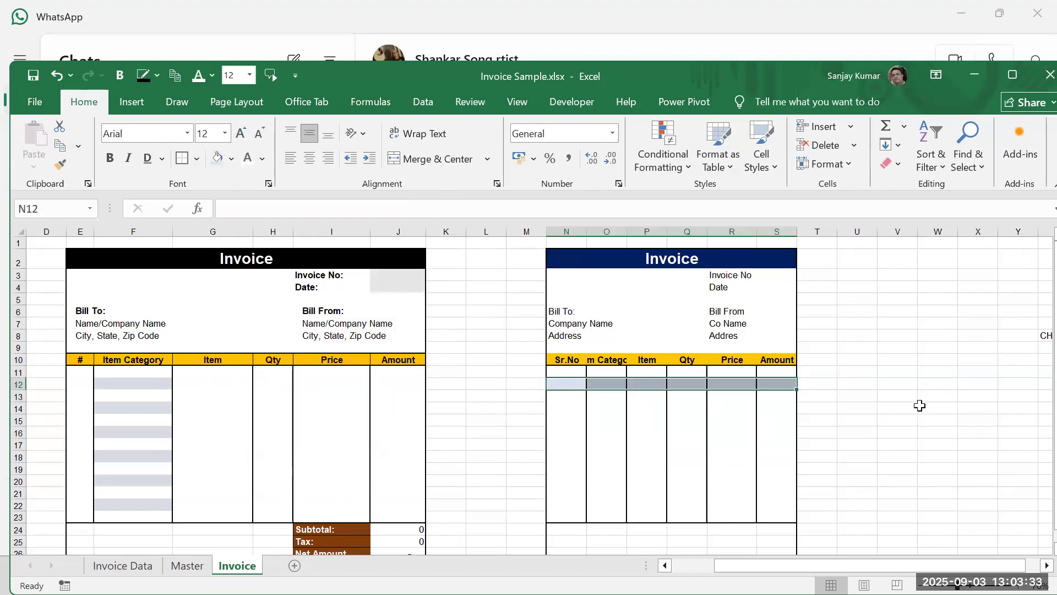
Step: Copy the shaded row N12:S12 and paste it into rows 14, 16, 18, 20 and 22 of the item area
key(ctrl+c)
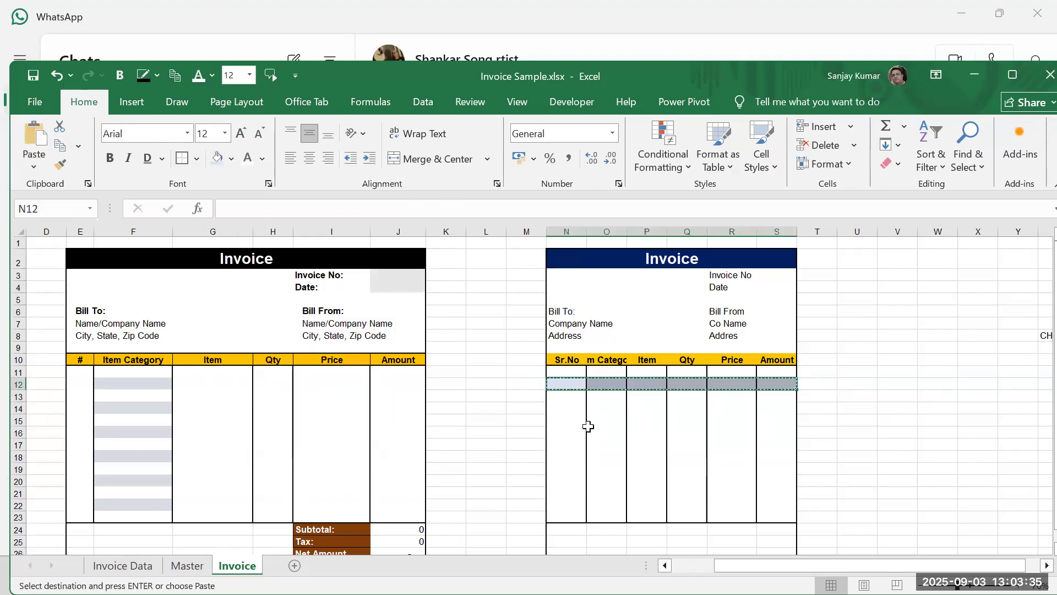
click(576, 409)
key(ctrl+v)
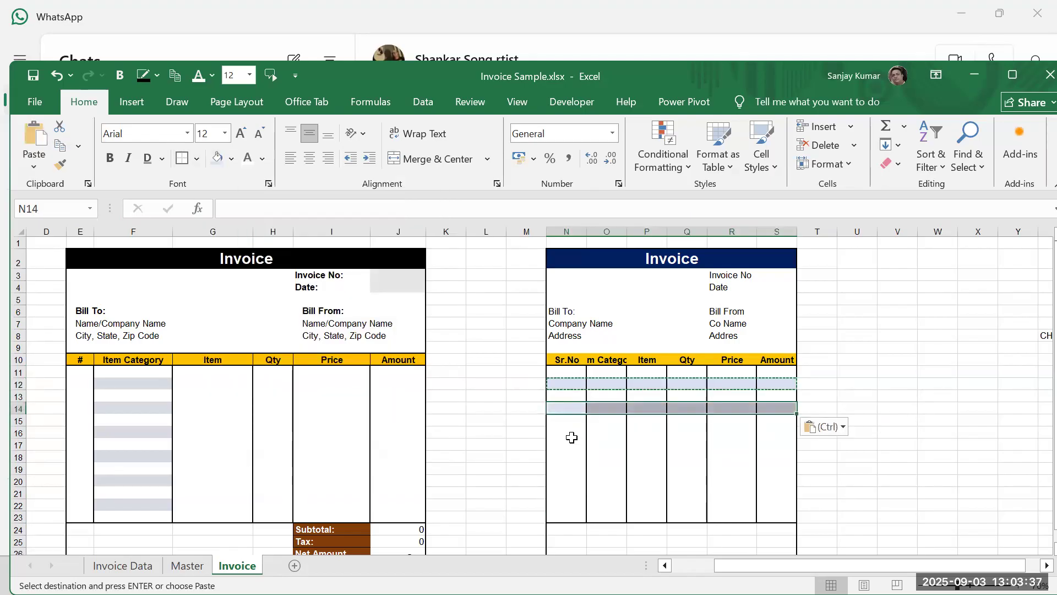
click(571, 437)
key(ctrl+v)
click(573, 459)
key(ctrl+v)
click(573, 480)
key(ctrl+v)
click(567, 503)
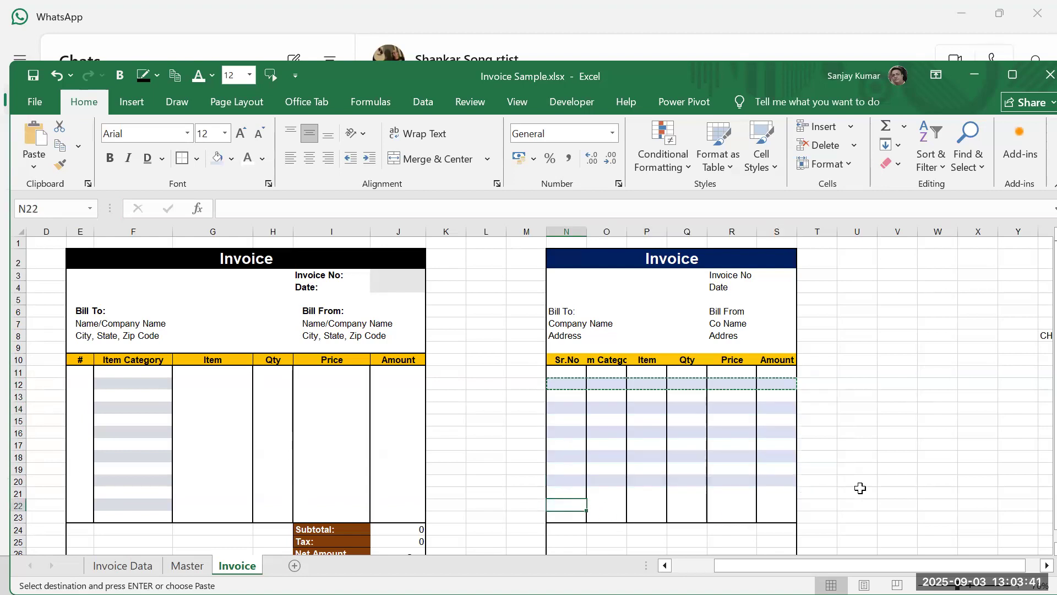
key(ctrl+v)
click(860, 456)
key(Escape)
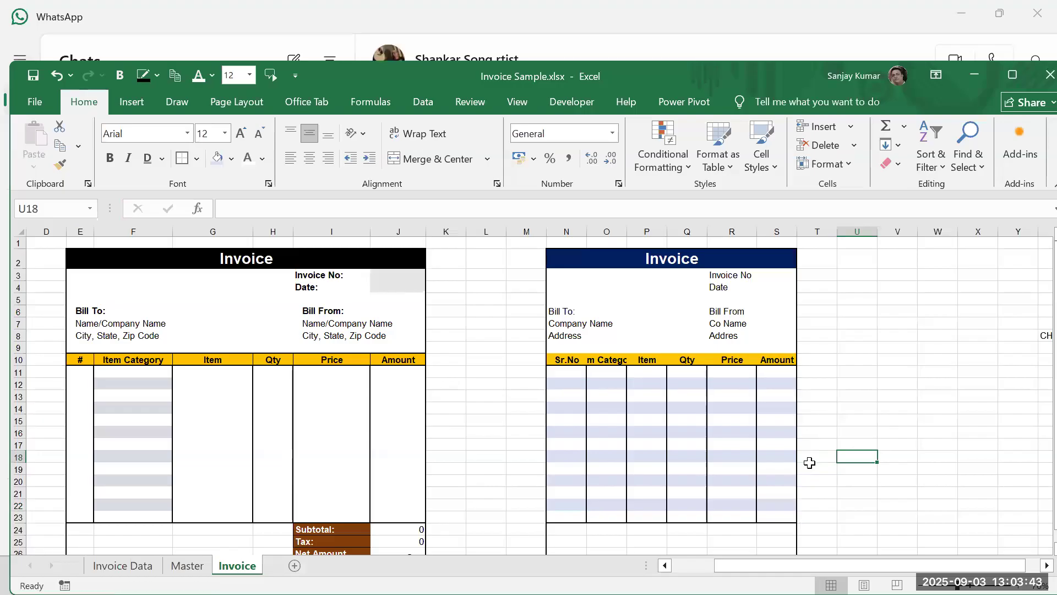
Step: Apply a thick outside border to the new invoice's column header row N10:S10
click(614, 268)
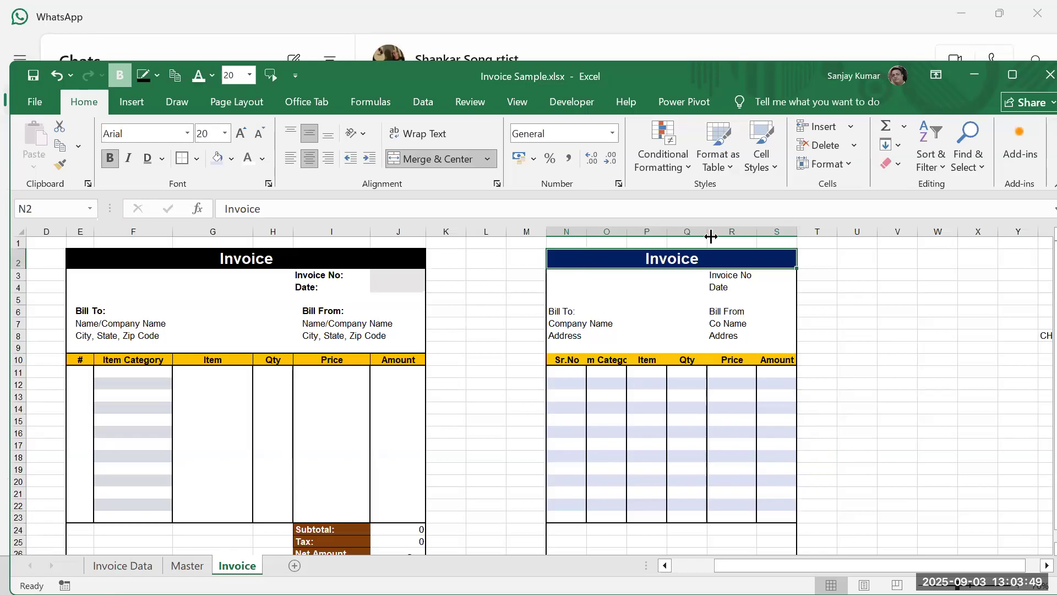
drag(755, 274, 738, 290)
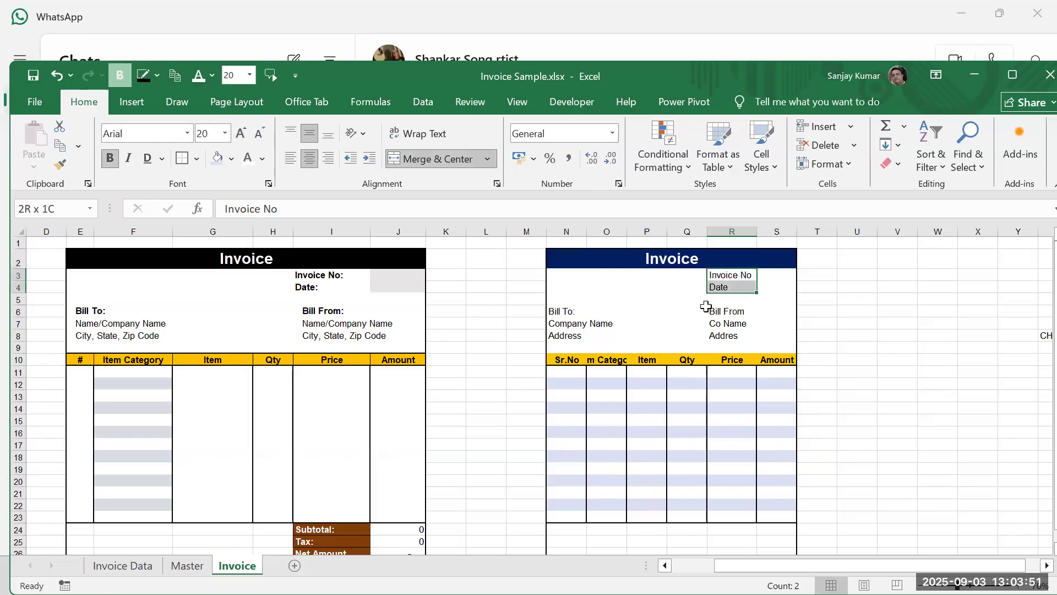
drag(559, 274, 764, 359)
drag(557, 359, 777, 359)
click(197, 158)
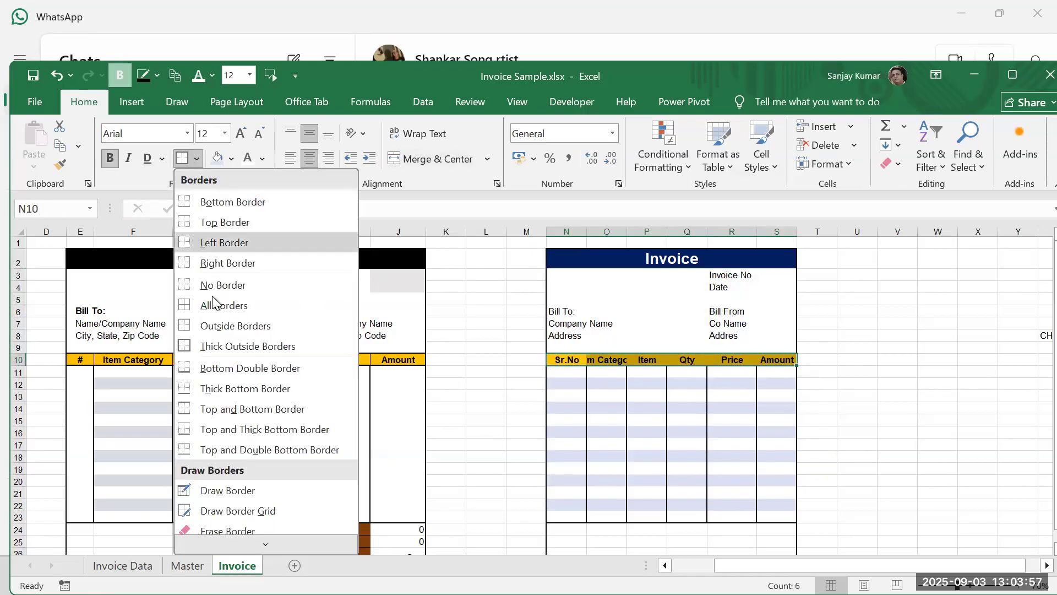
click(207, 347)
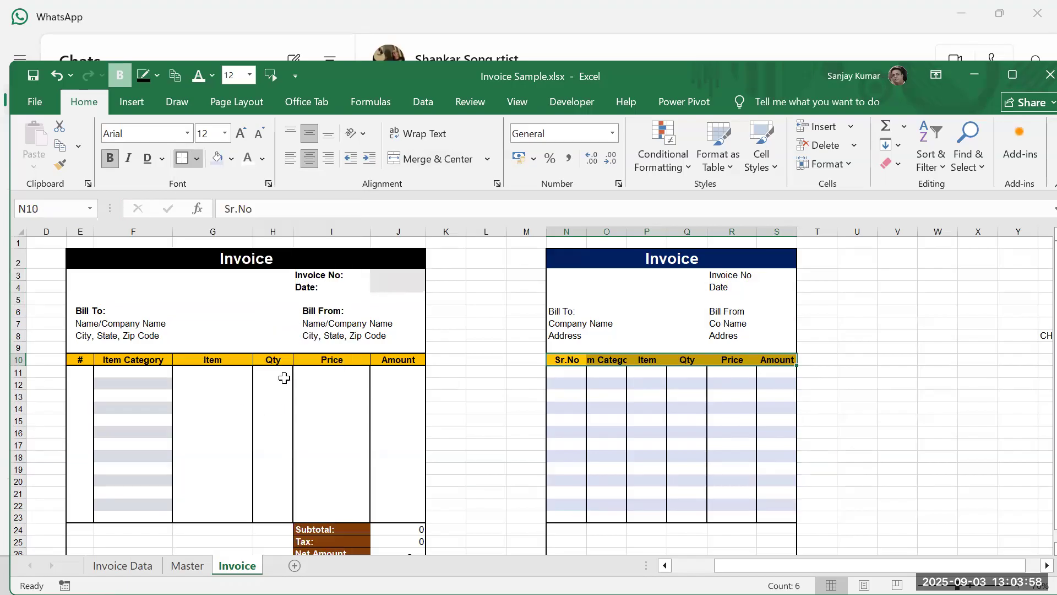
click(829, 348)
Step: Apply a thick bottom border to the new invoice's "Bill To" block N6:O8
click(734, 278)
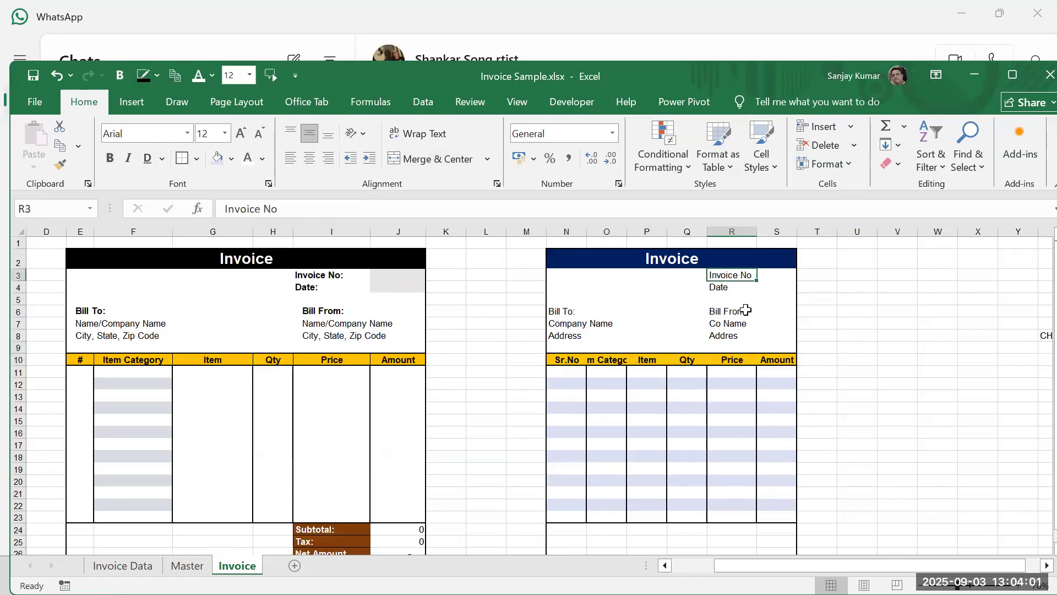
click(736, 312)
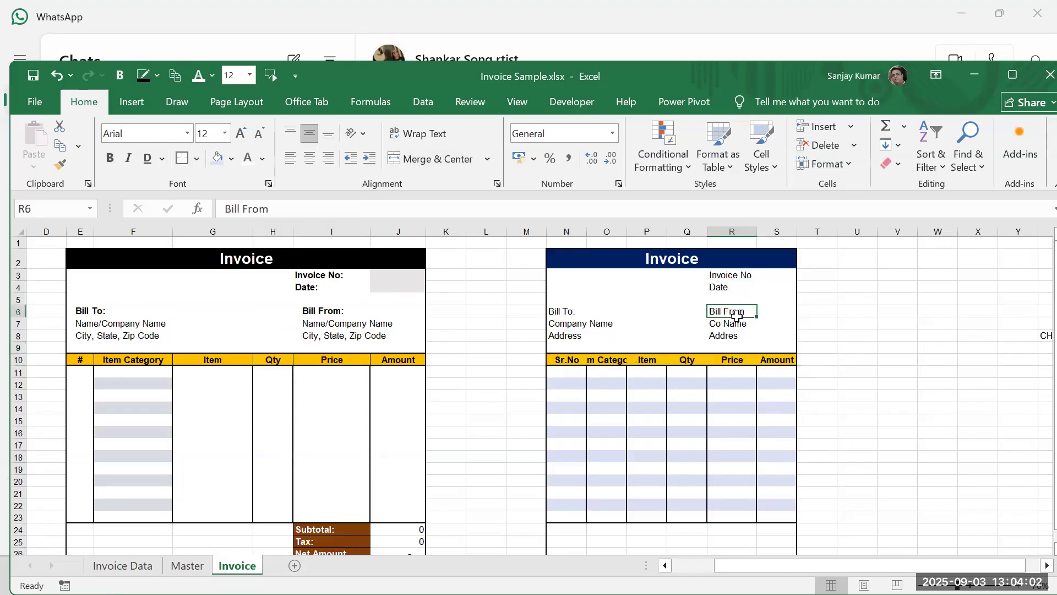
click(563, 311)
drag(593, 319, 623, 338)
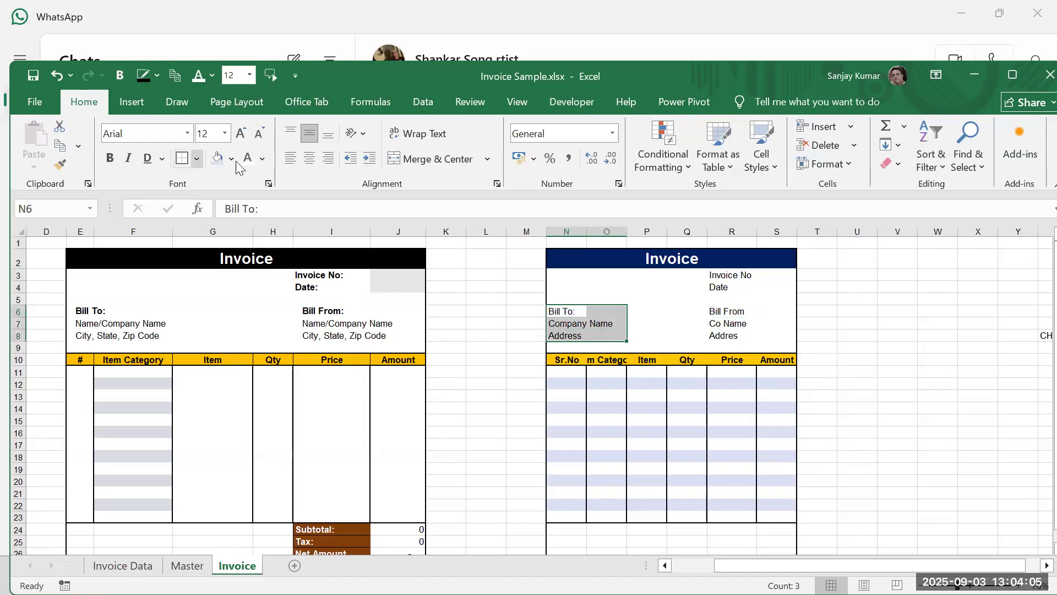
click(196, 159)
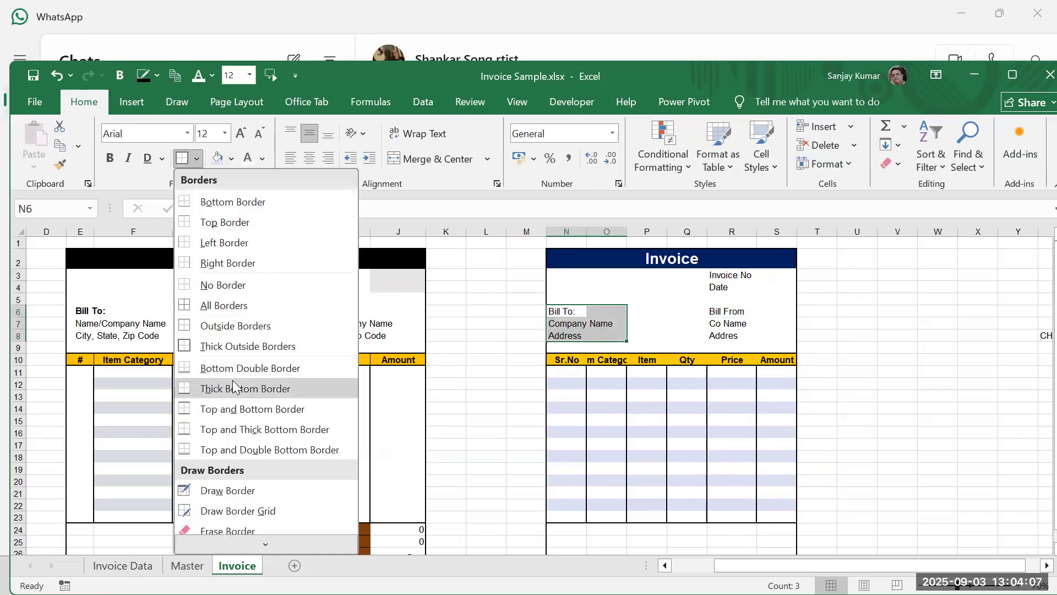
click(237, 387)
click(907, 312)
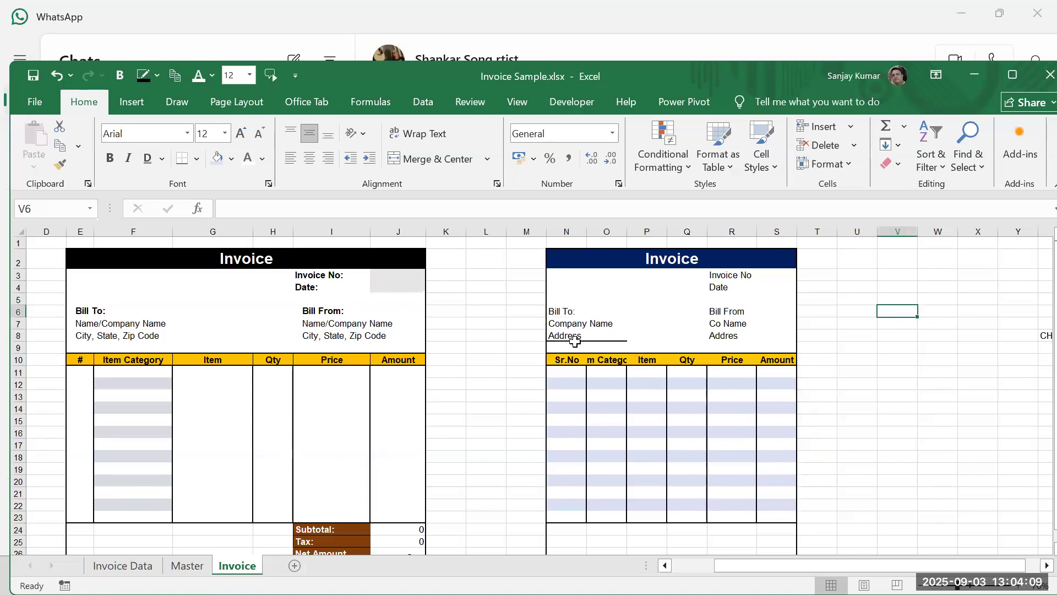
Step: Change the border under the "Bill To" block N6:O8 to a bottom double border
drag(569, 310, 611, 336)
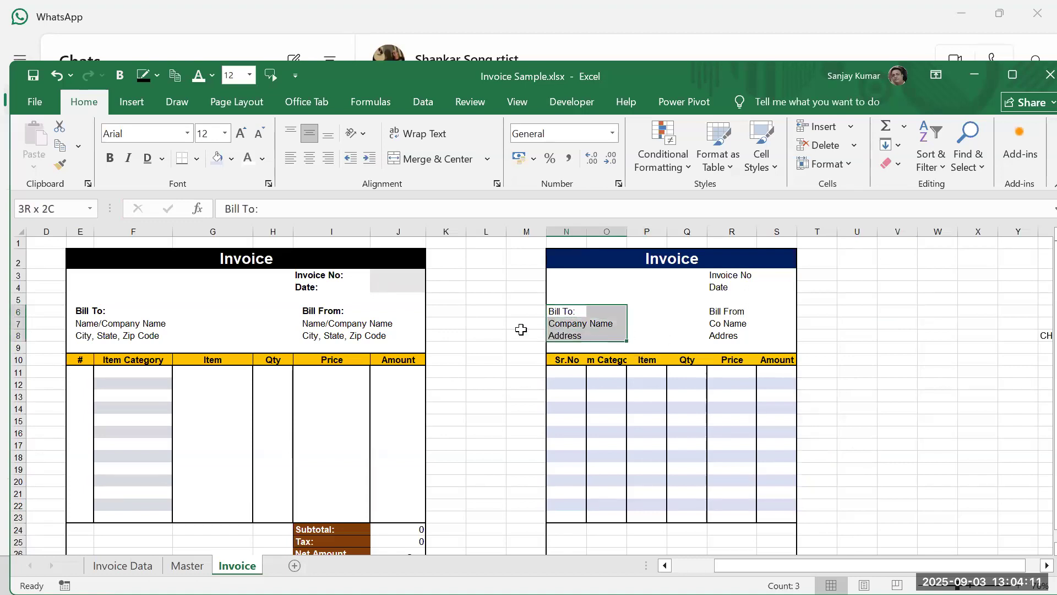
click(197, 159)
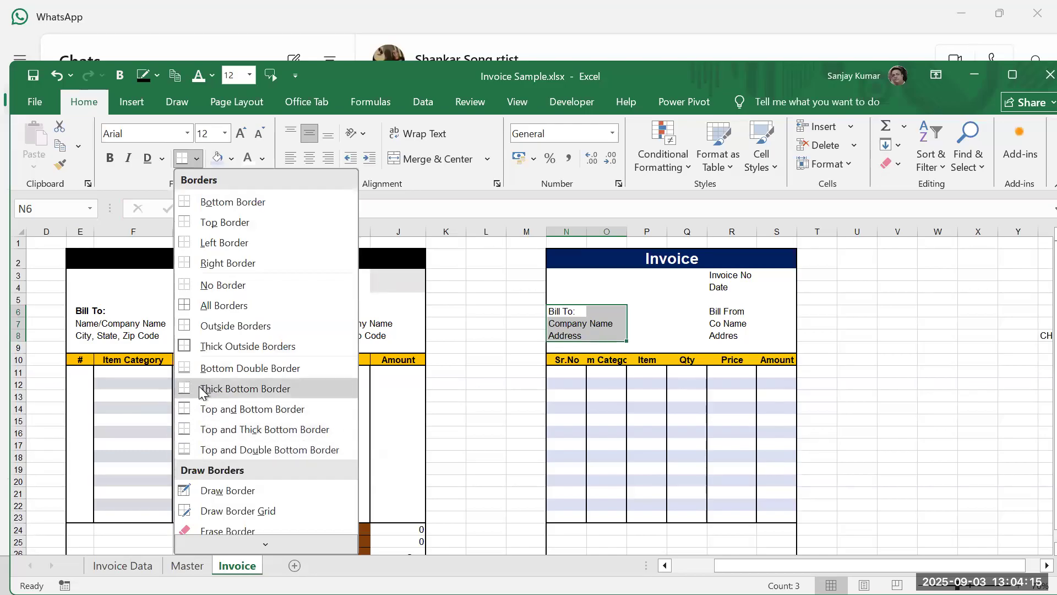
click(274, 368)
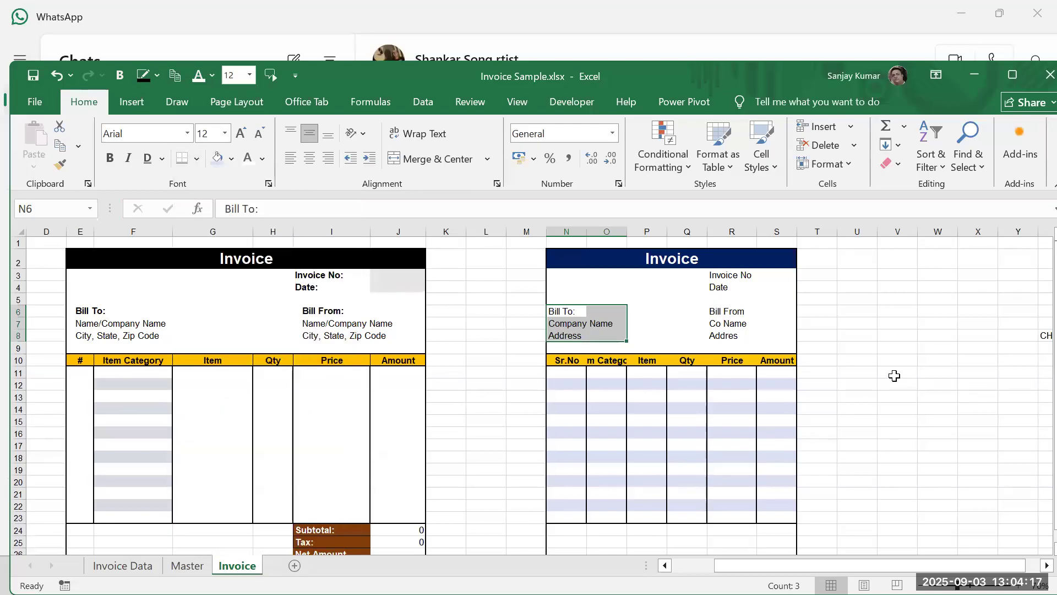
click(894, 374)
Step: Apply top and bottom borders to the "Bill From" block R6:S8 of the new invoice
drag(722, 312, 750, 334)
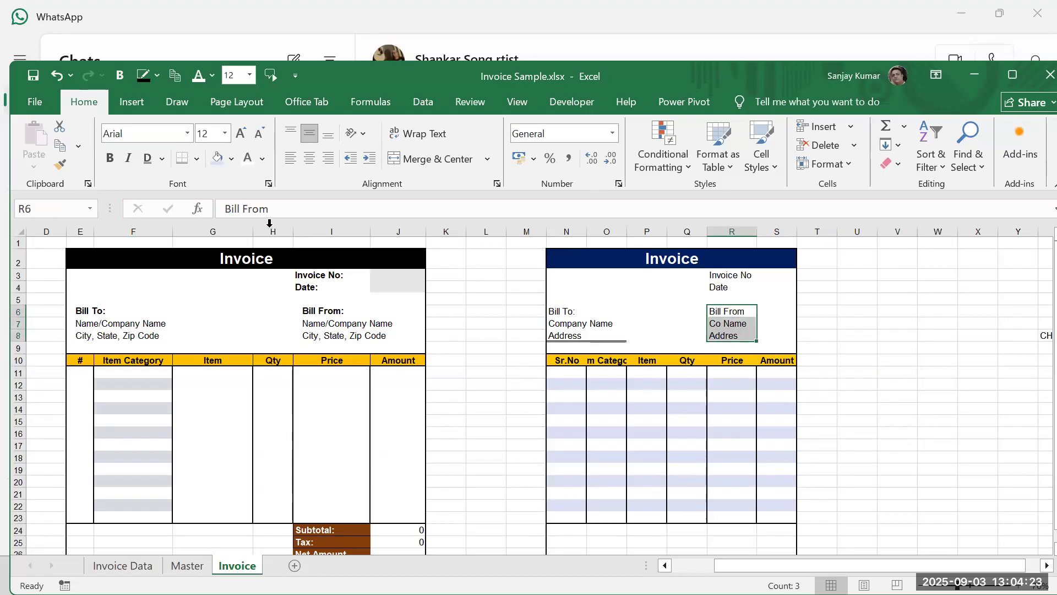
click(197, 158)
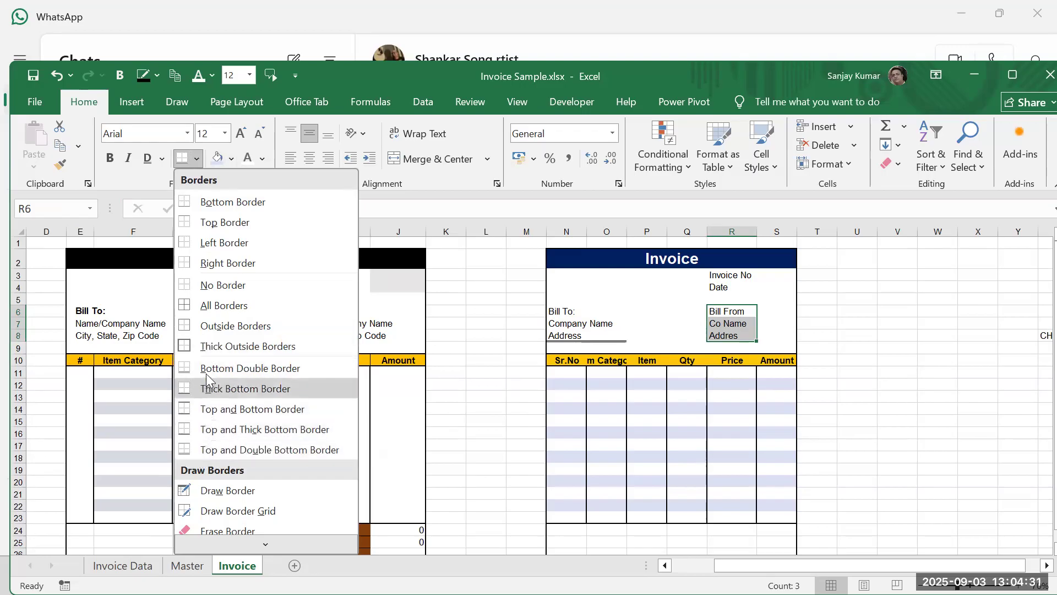
click(208, 409)
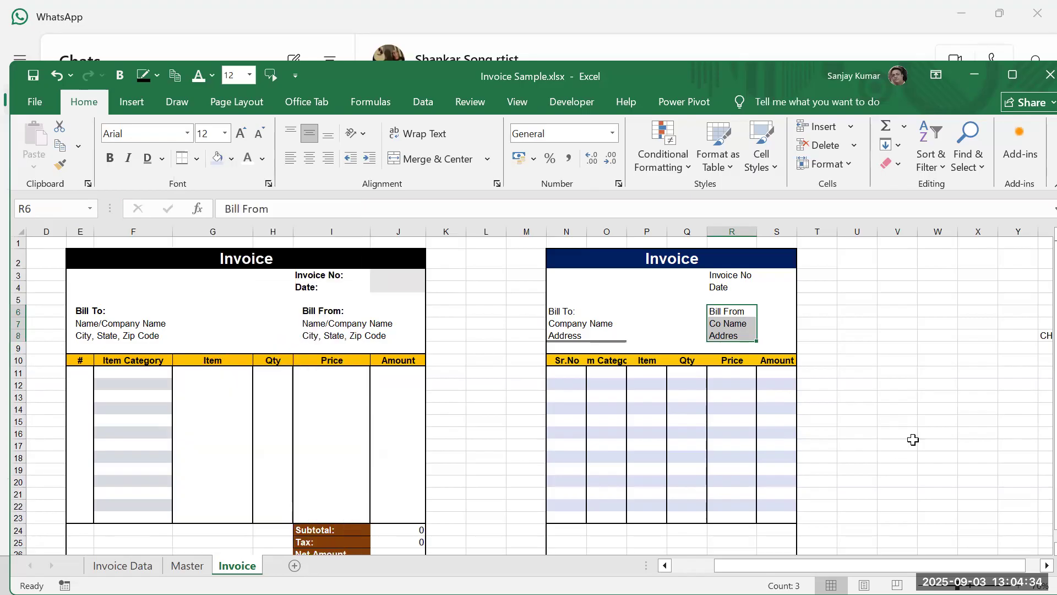
click(853, 311)
drag(719, 311, 750, 337)
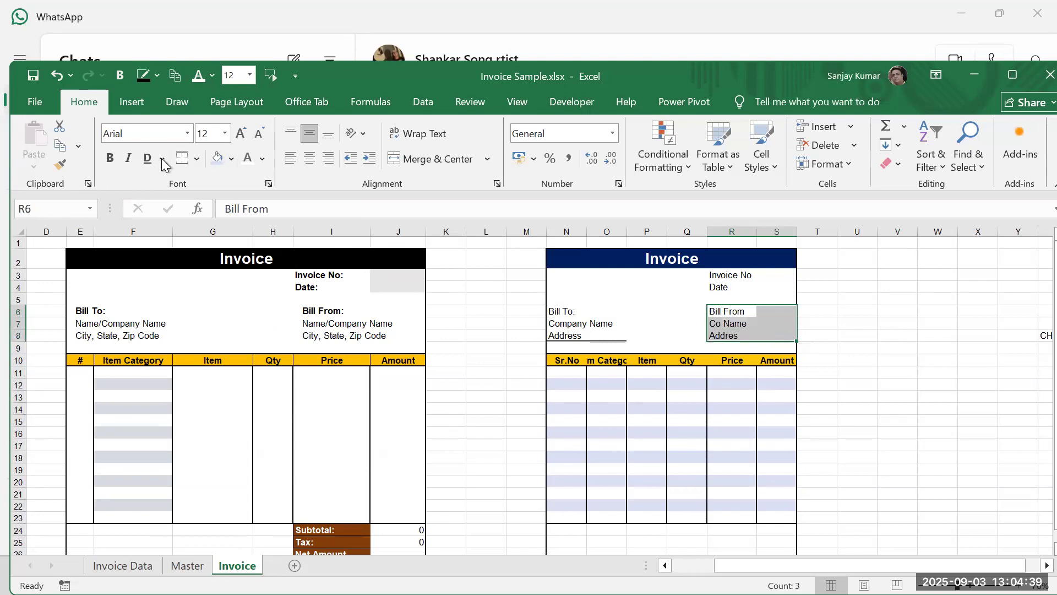
click(185, 160)
click(856, 319)
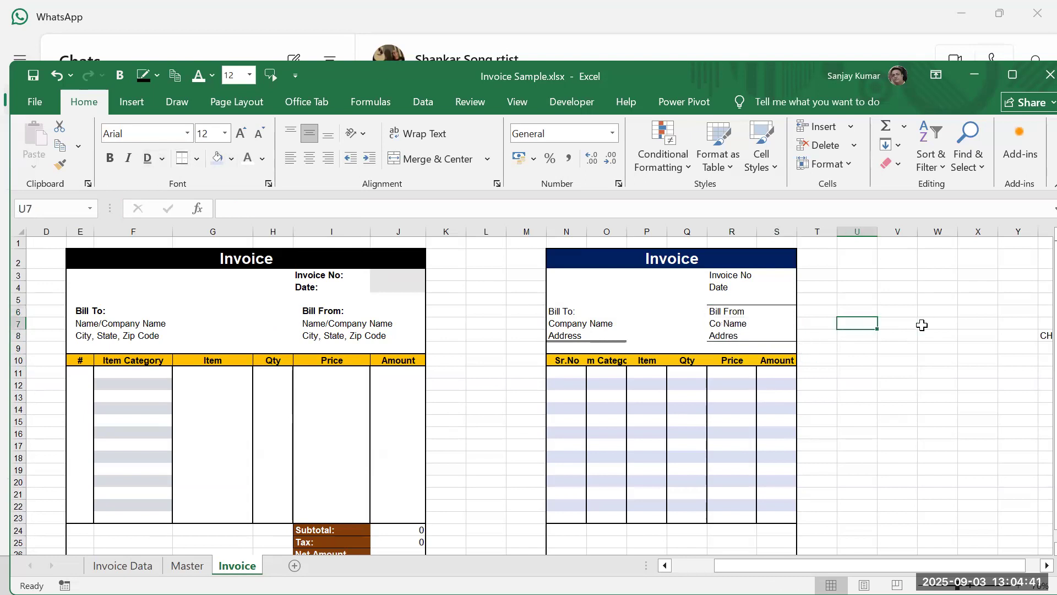
Step: Apply the same top and bottom borders to the "Bill To" block N6:O8 and the empty cells P6:Q8 beside it
drag(561, 312, 621, 338)
click(185, 159)
click(817, 323)
click(925, 364)
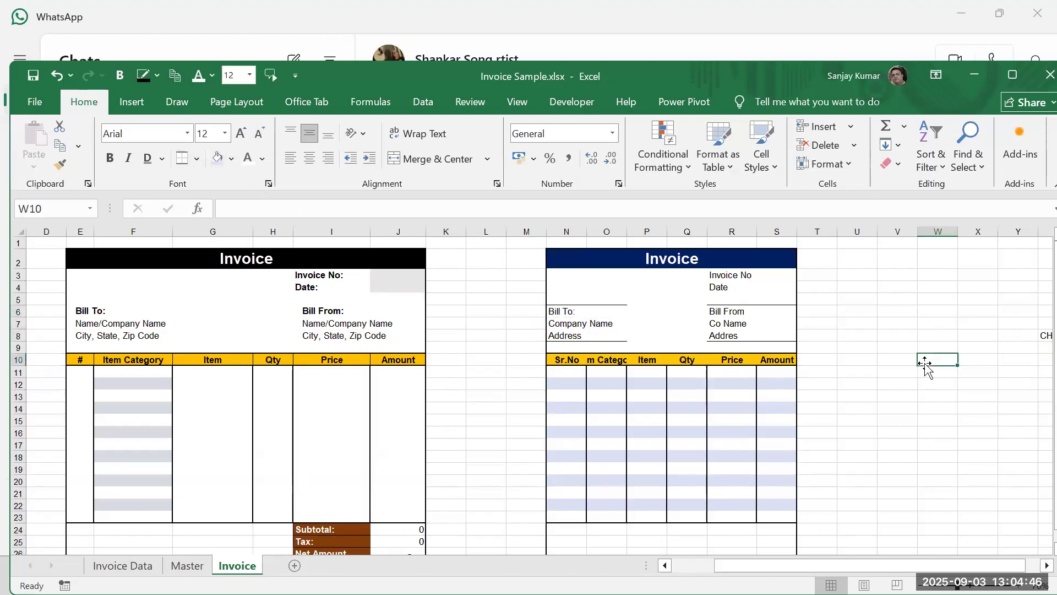
click(650, 313)
drag(681, 320, 684, 337)
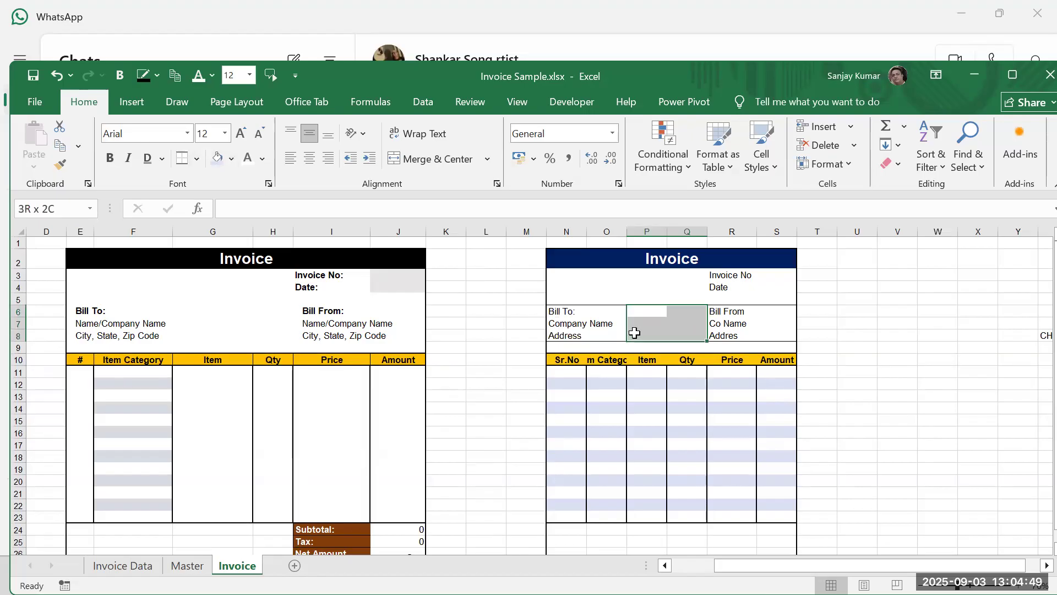
click(953, 336)
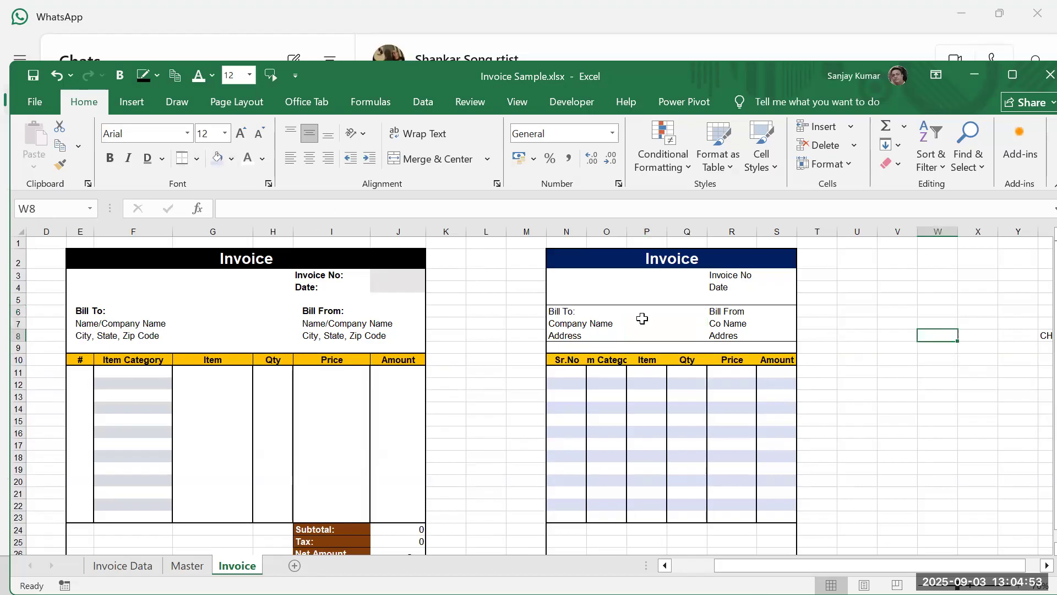
drag(573, 309, 773, 338)
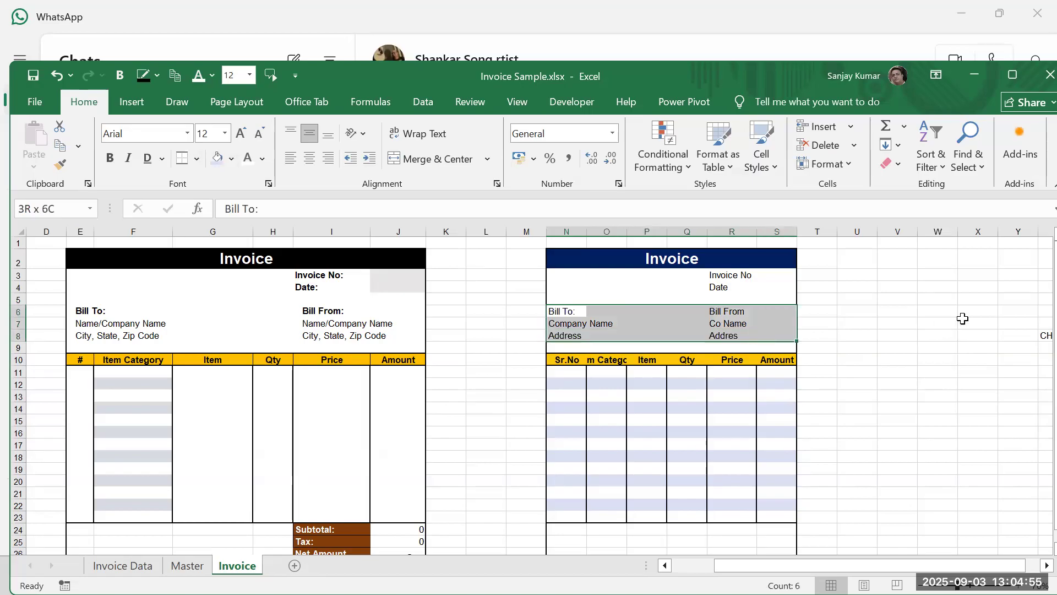
click(940, 311)
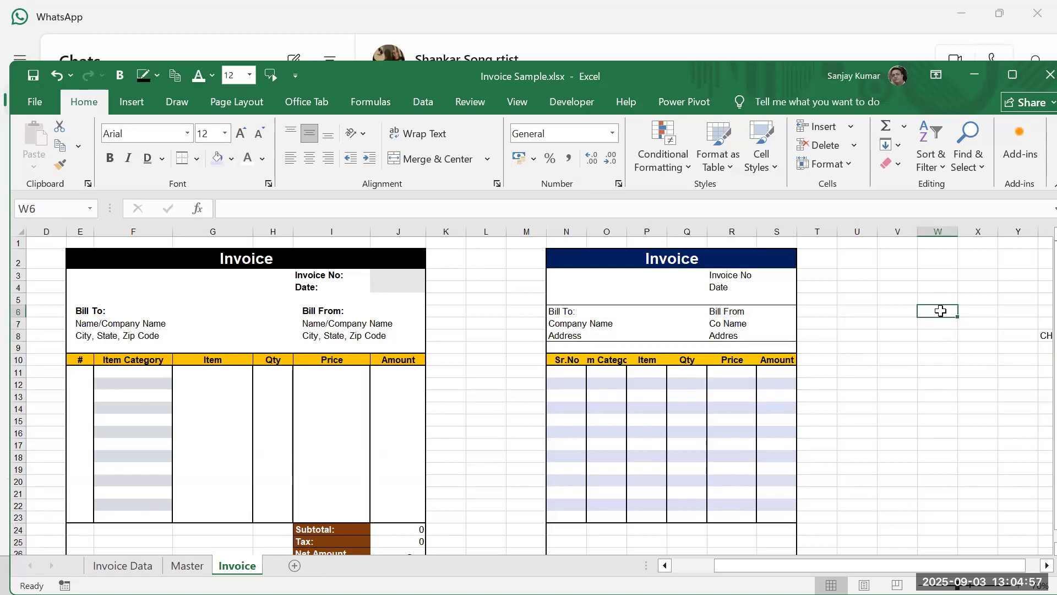
Step: Enter the labels "Subtotal", "Tax" and "Net Amount" in cells R24:R26 of the new invoice
scroll(936, 311, down, 1)
click(350, 484)
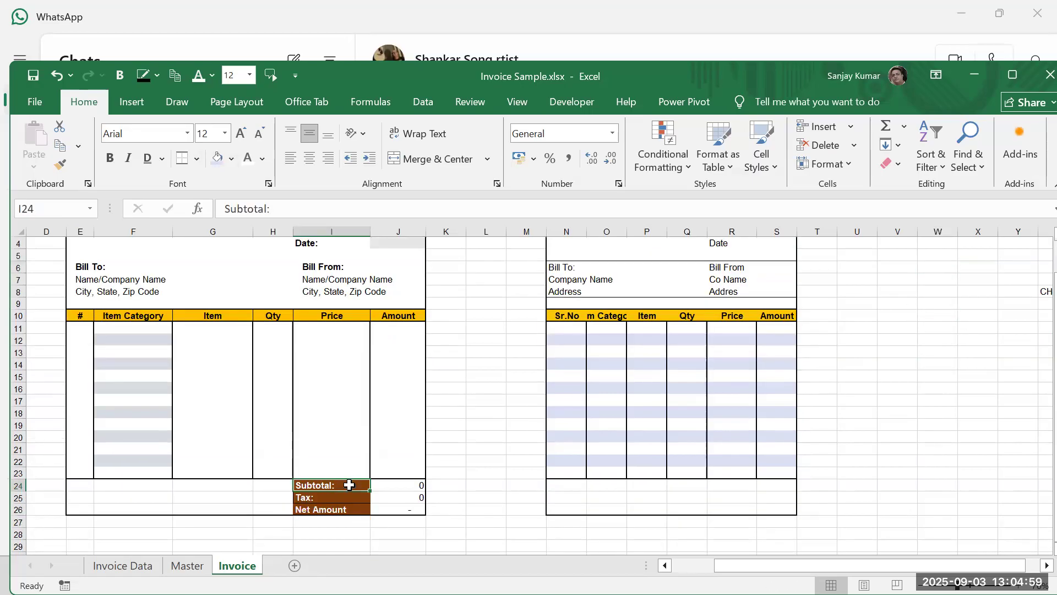
click(714, 484)
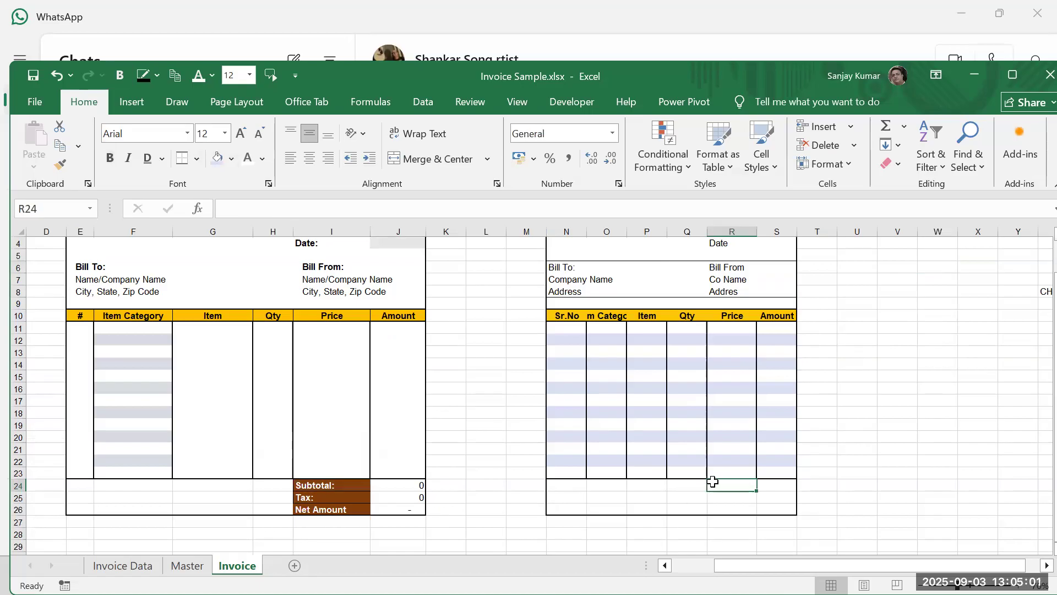
text(Sub)
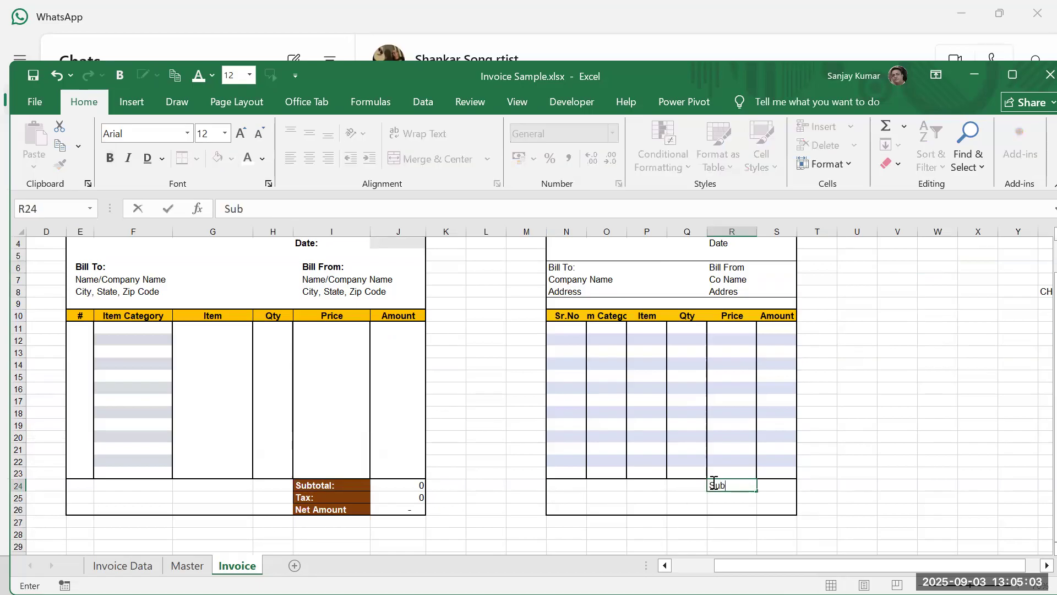
text(total)
key(Return)
text(Tax)
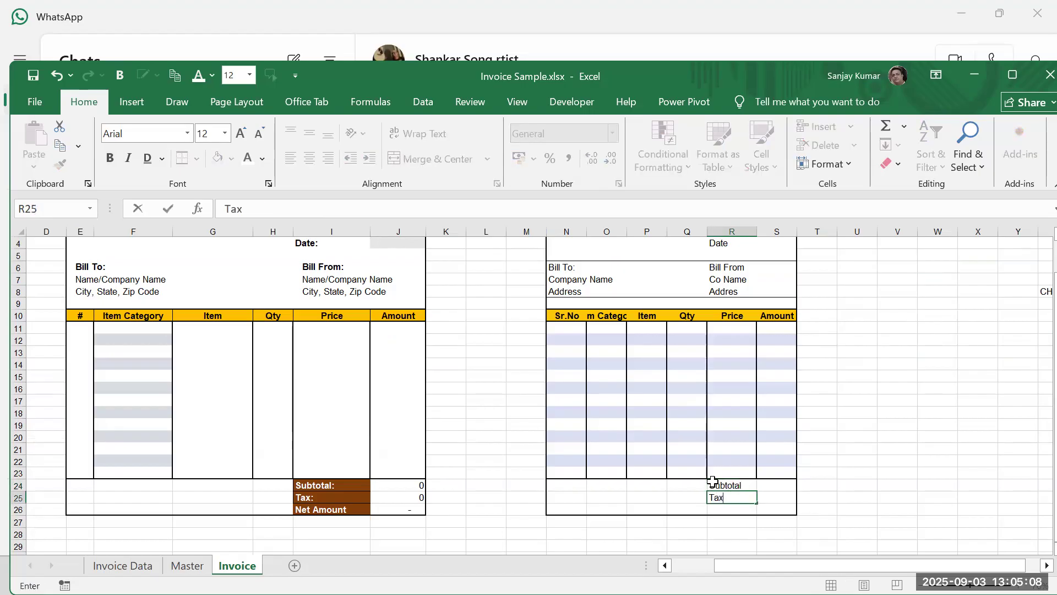
key(Return)
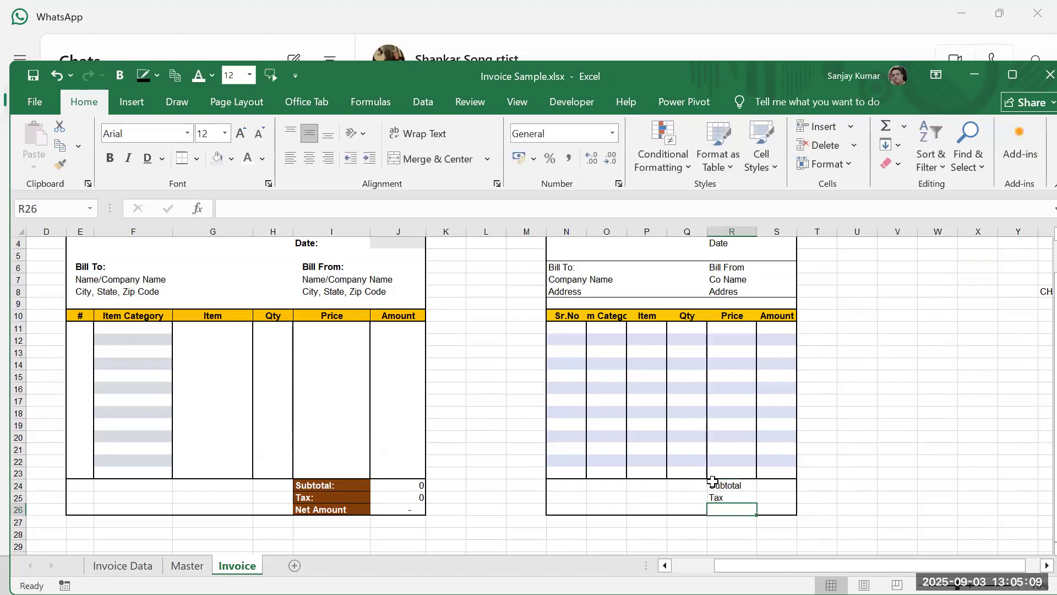
text(Net Amount)
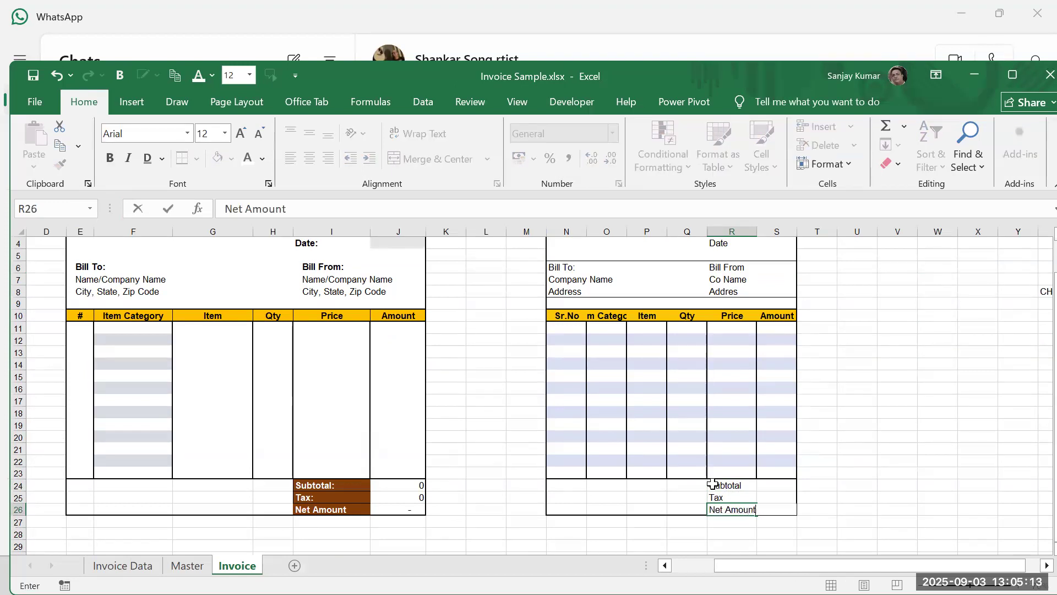
click(881, 492)
Step: Format the total labels R24:R26 with a dark red fill and bold white text
drag(733, 489, 736, 509)
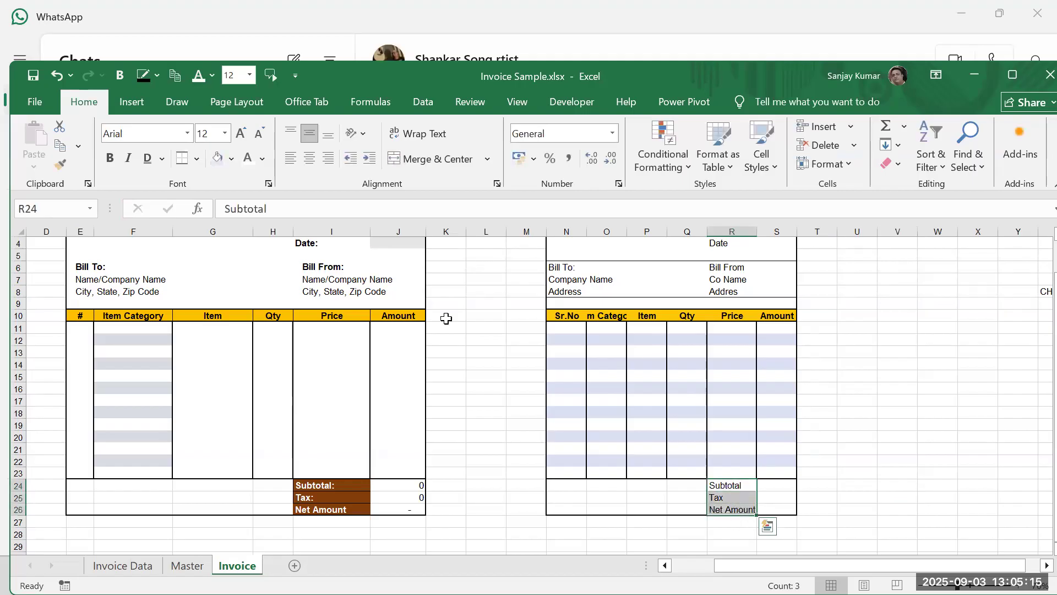
click(231, 158)
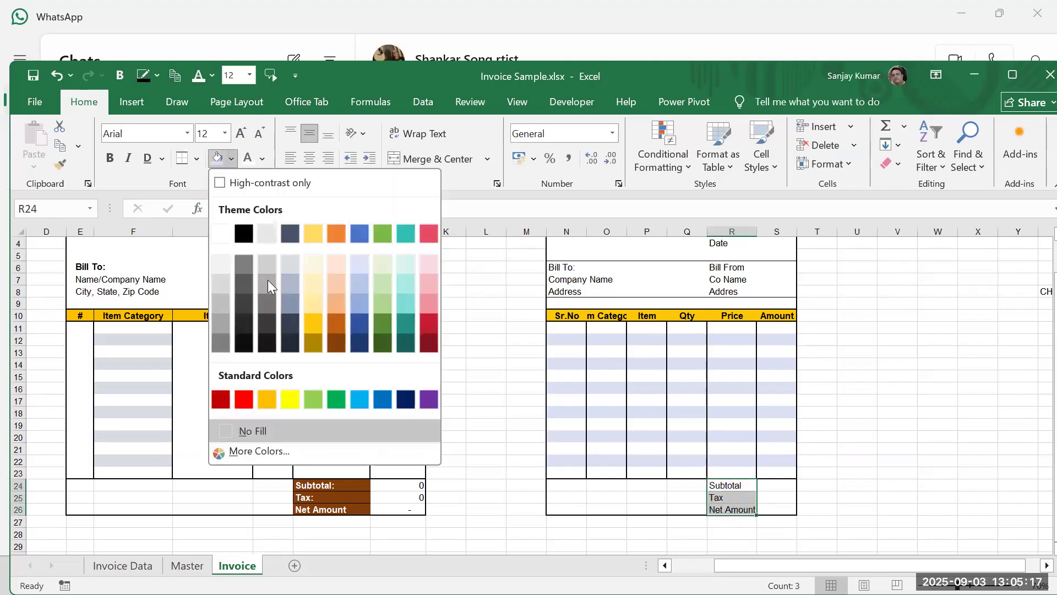
click(221, 400)
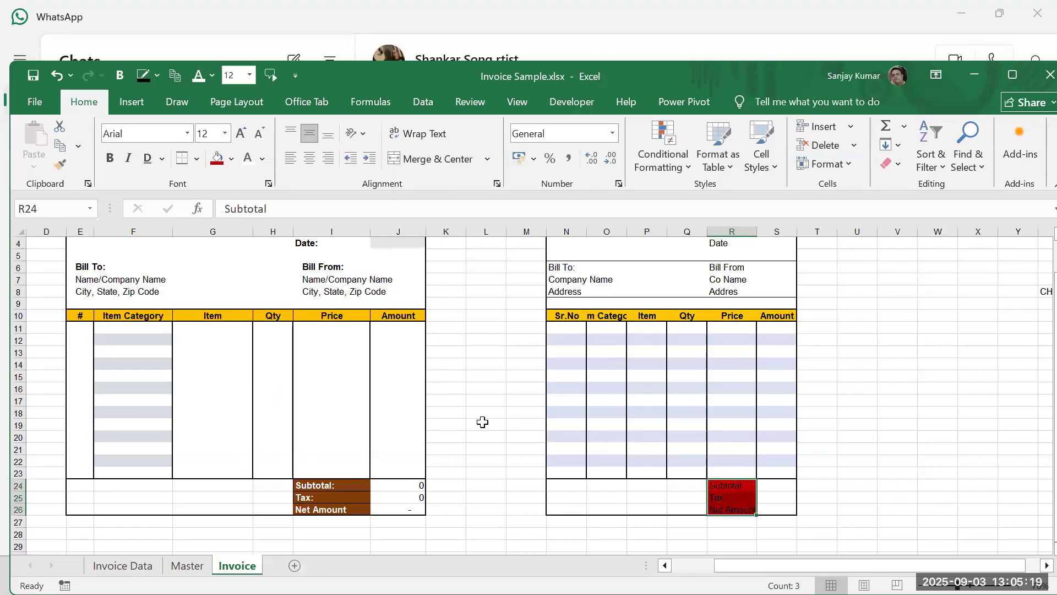
click(262, 159)
click(253, 255)
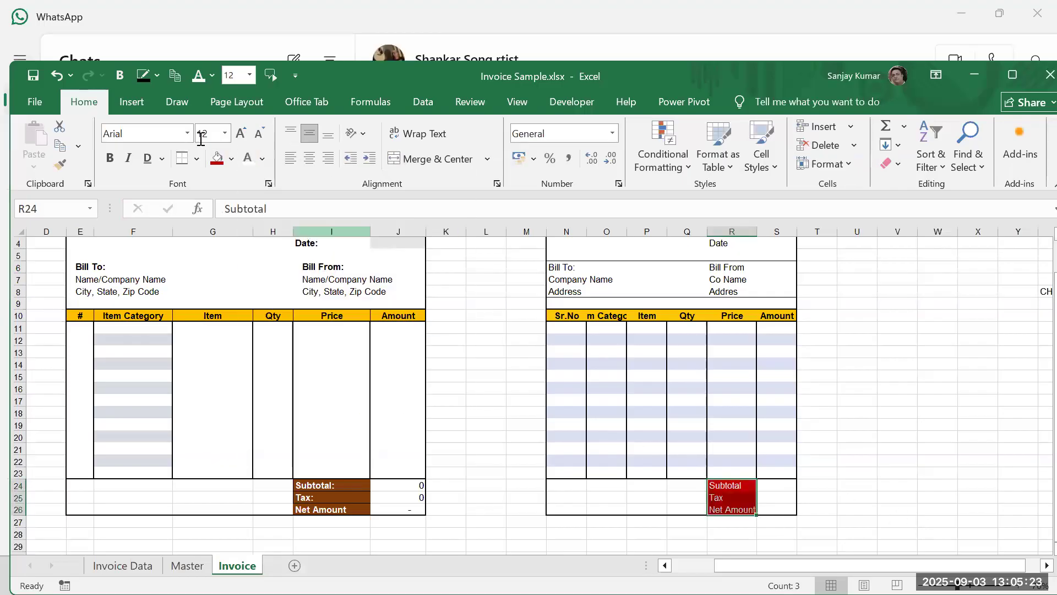
click(109, 158)
click(856, 488)
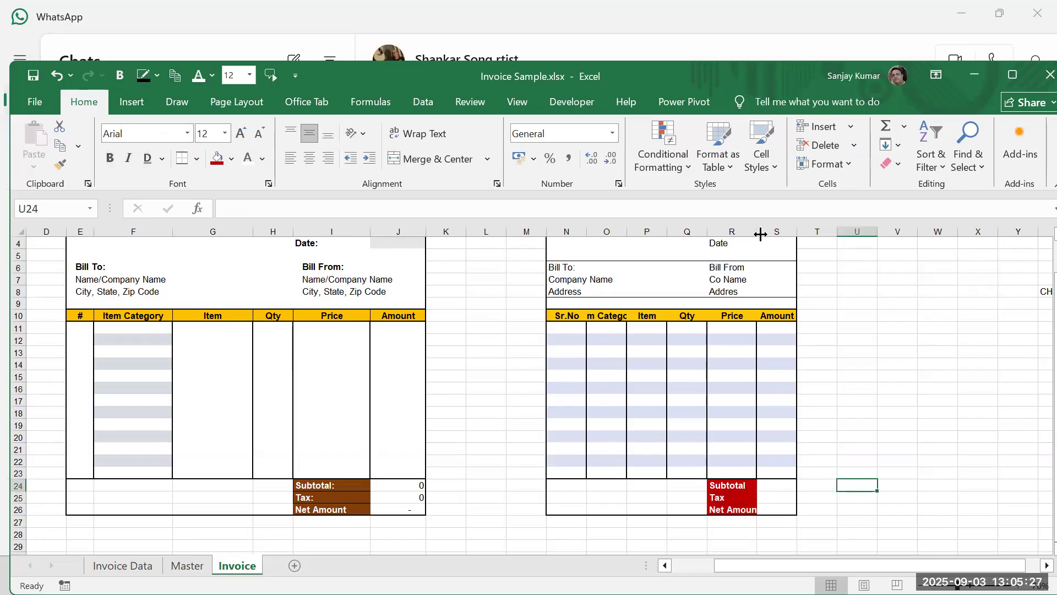
Step: Apply thick outside borders to the merged "Invoice" title cell N2 of the new invoice
scroll(830, 433, up, 1)
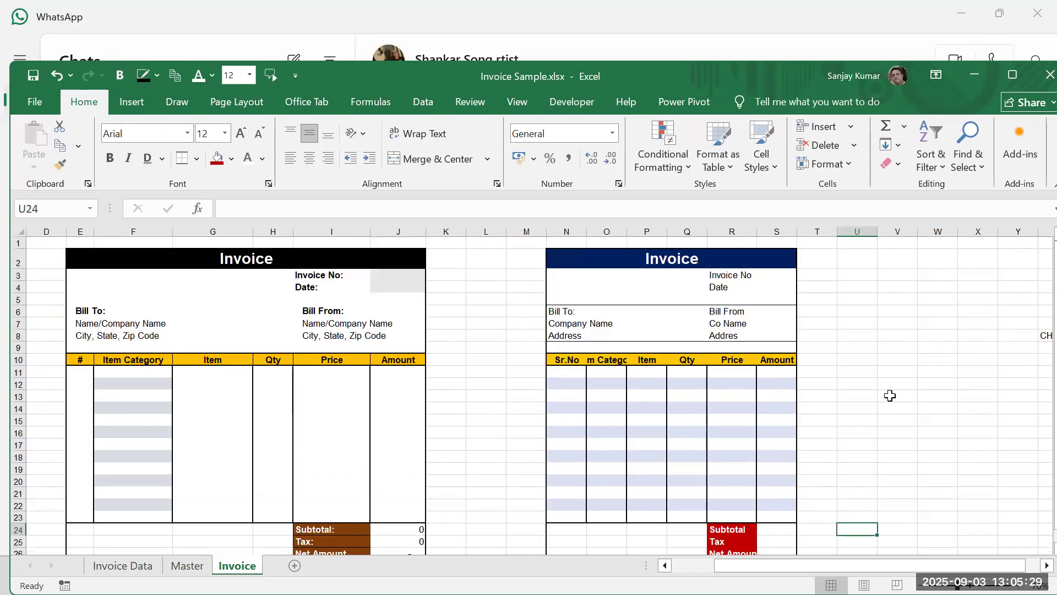
click(610, 258)
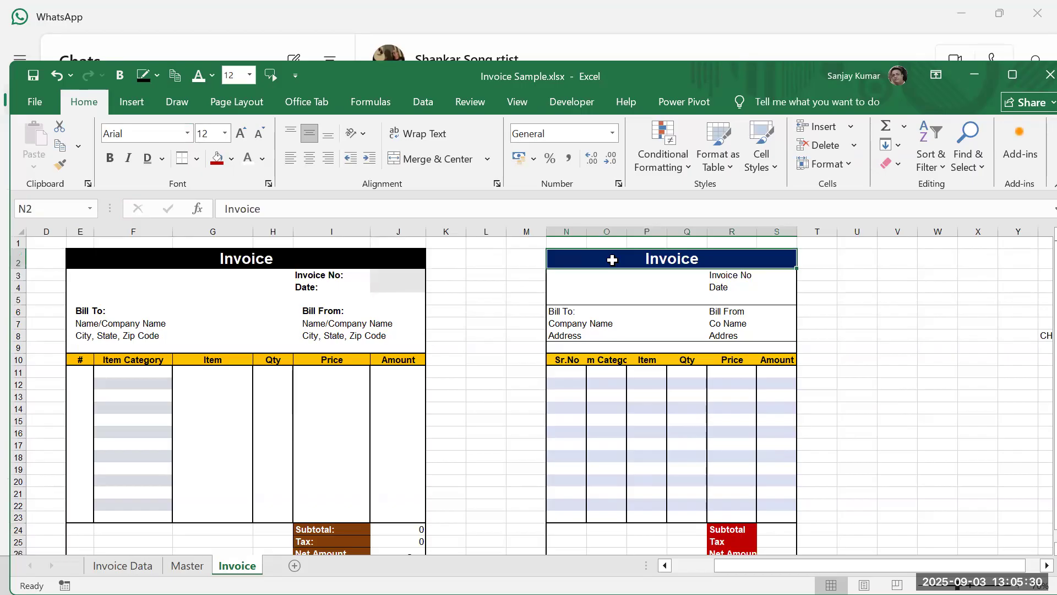
click(196, 159)
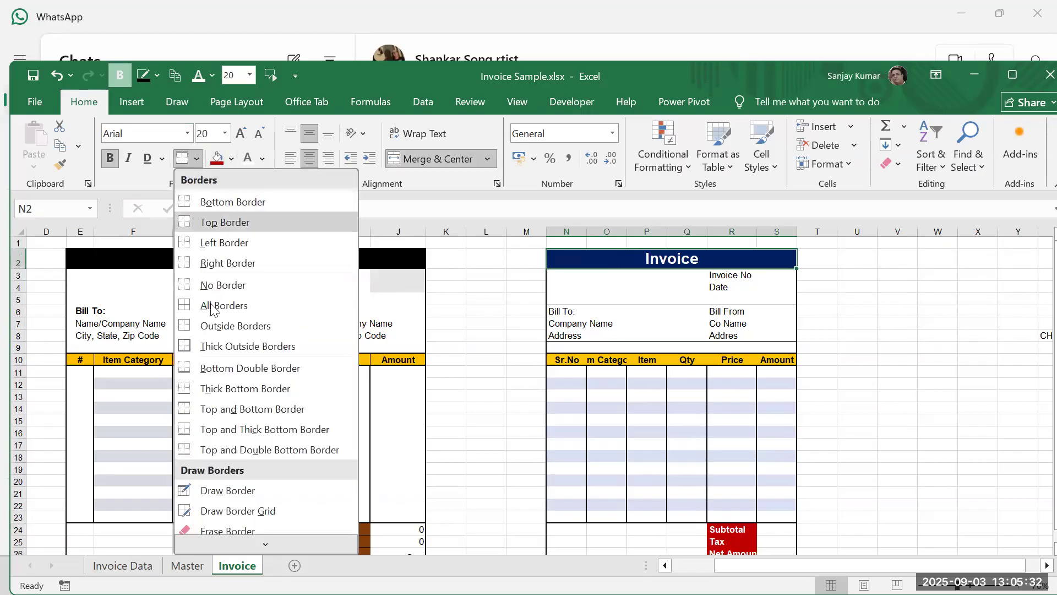
click(212, 346)
click(890, 344)
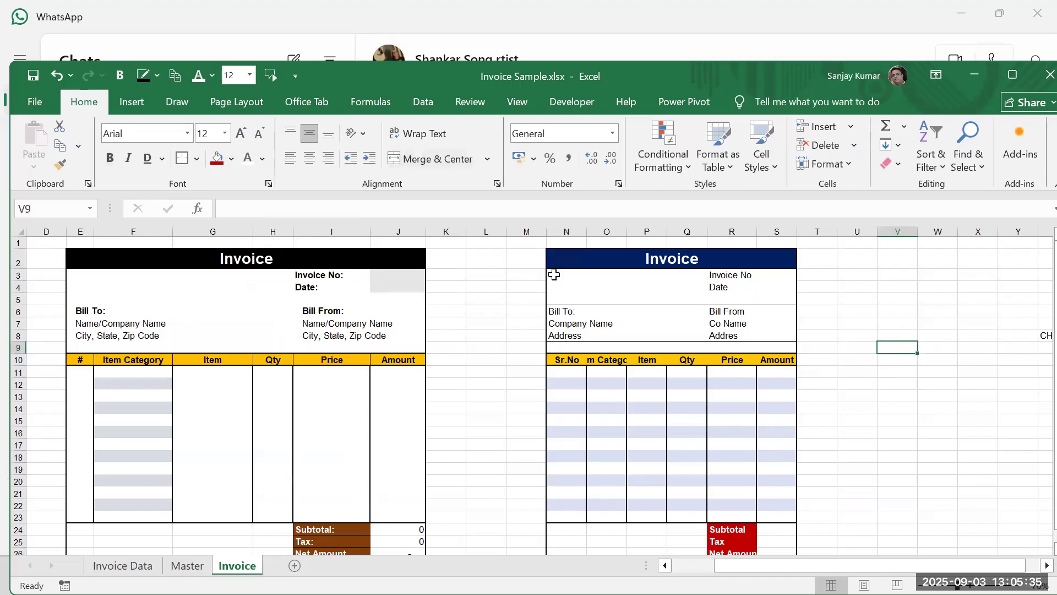
drag(566, 260, 711, 469)
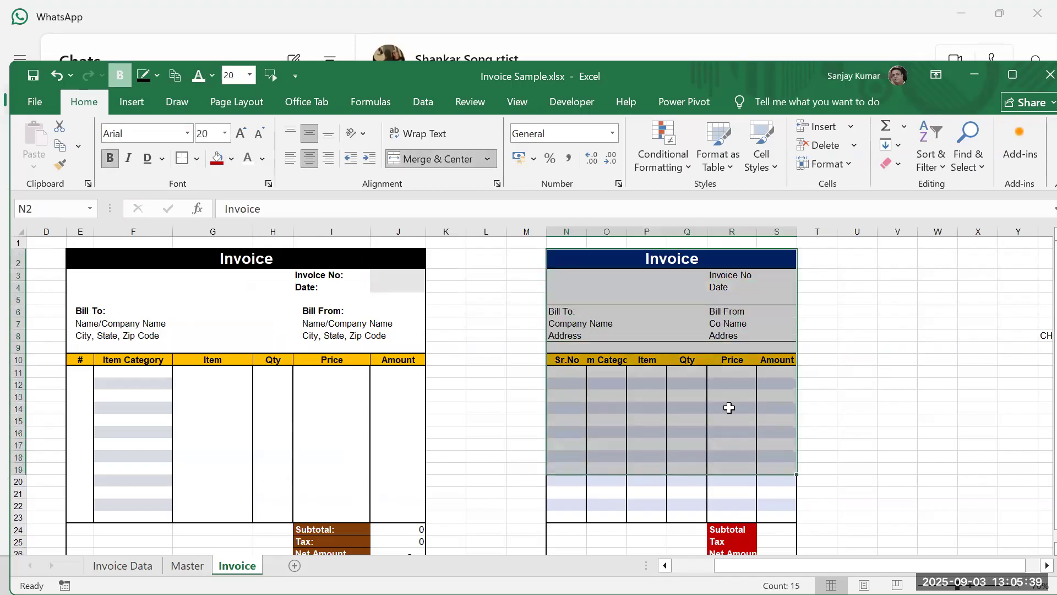
click(922, 346)
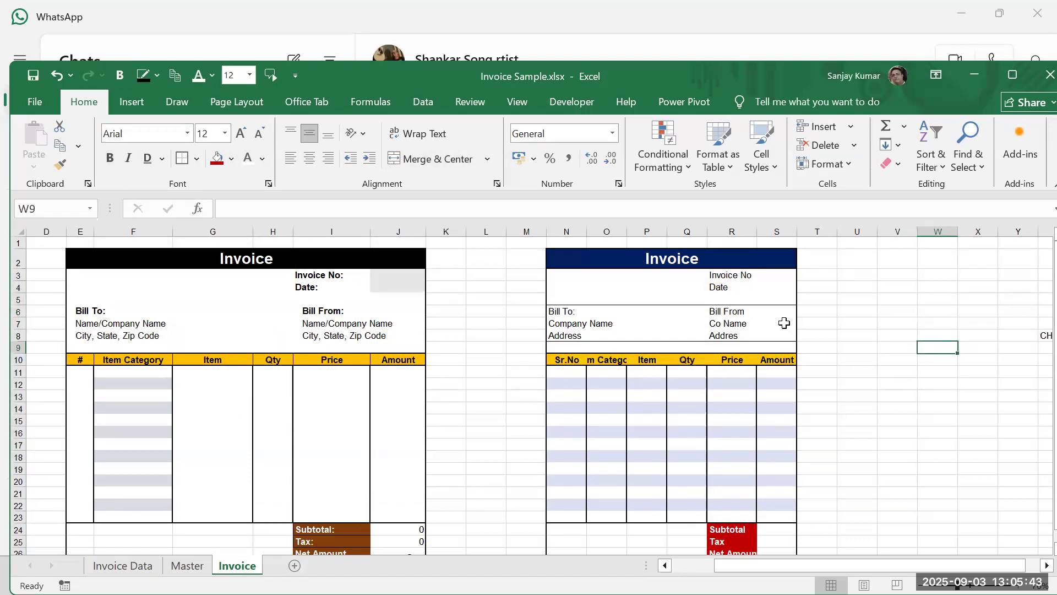
Step: Make the "Bill From" heading in R6 and the "Bill To:" heading in N6 bold
click(739, 313)
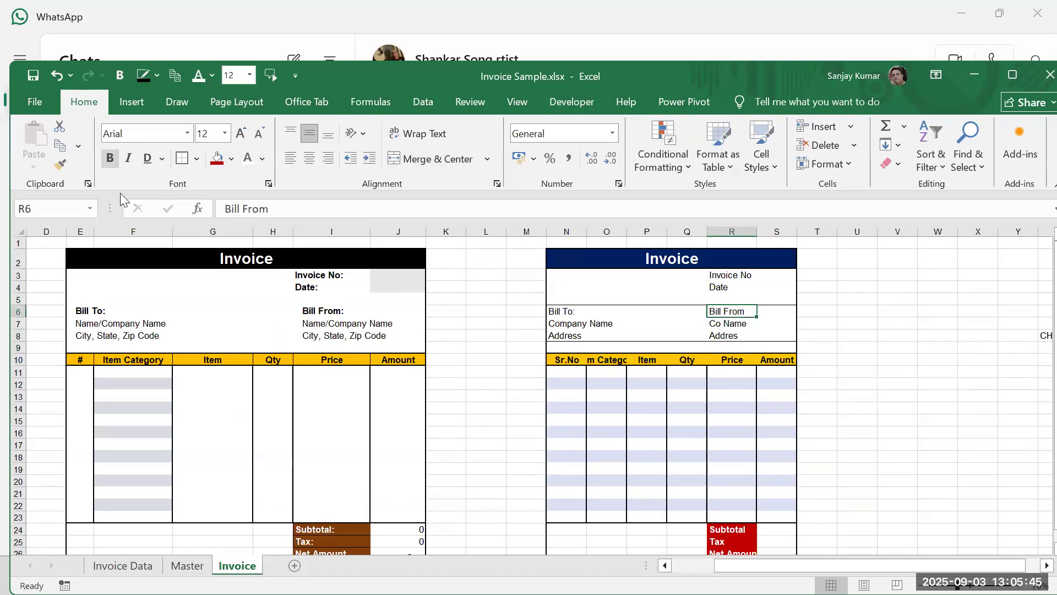
click(109, 158)
click(567, 313)
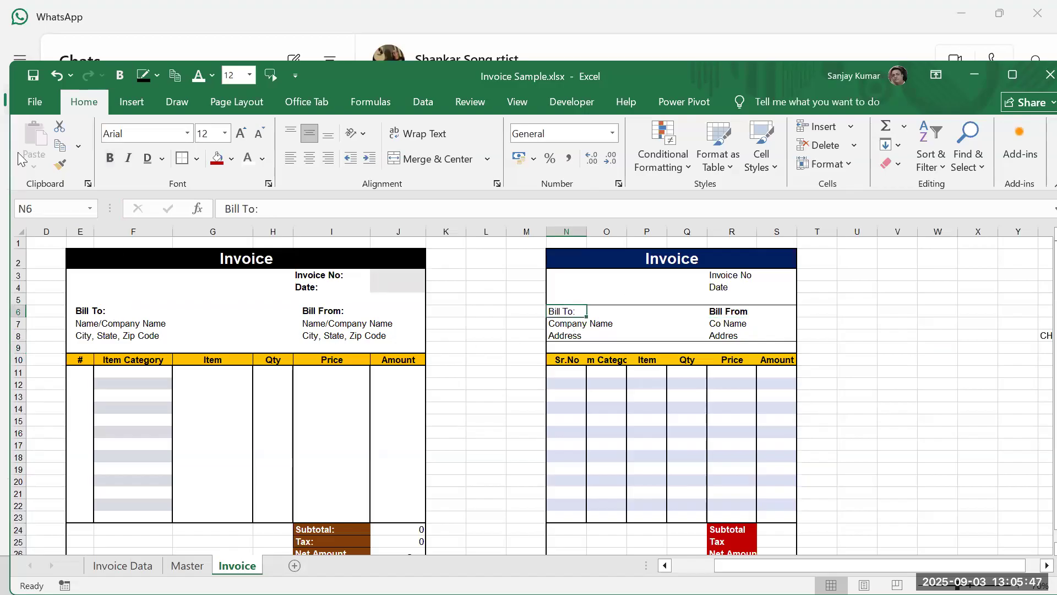
click(110, 158)
click(818, 342)
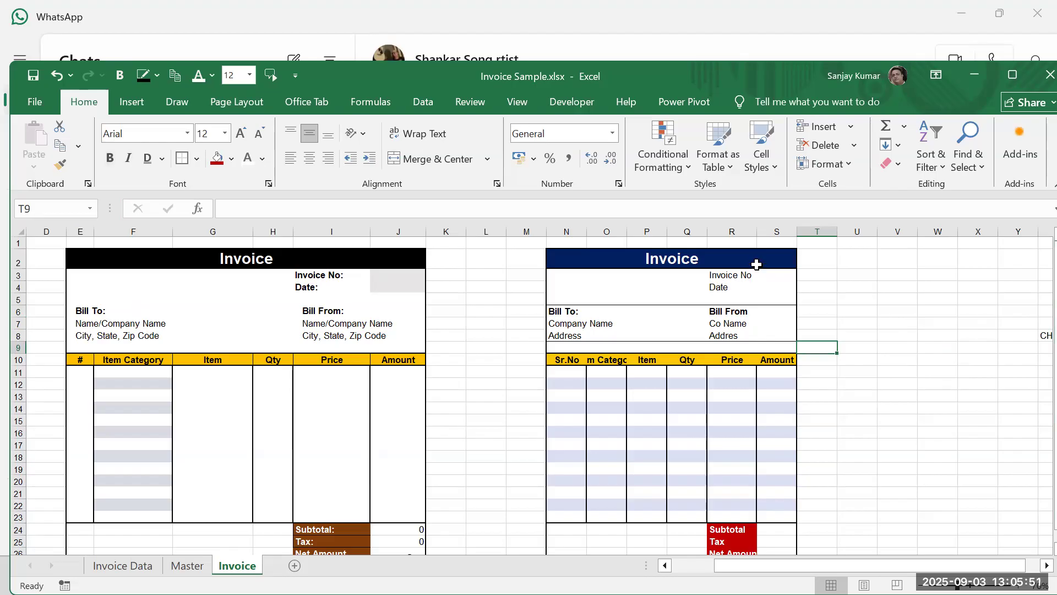
Step: Widen columns N through S of the new invoice equally
drag(576, 233, 782, 231)
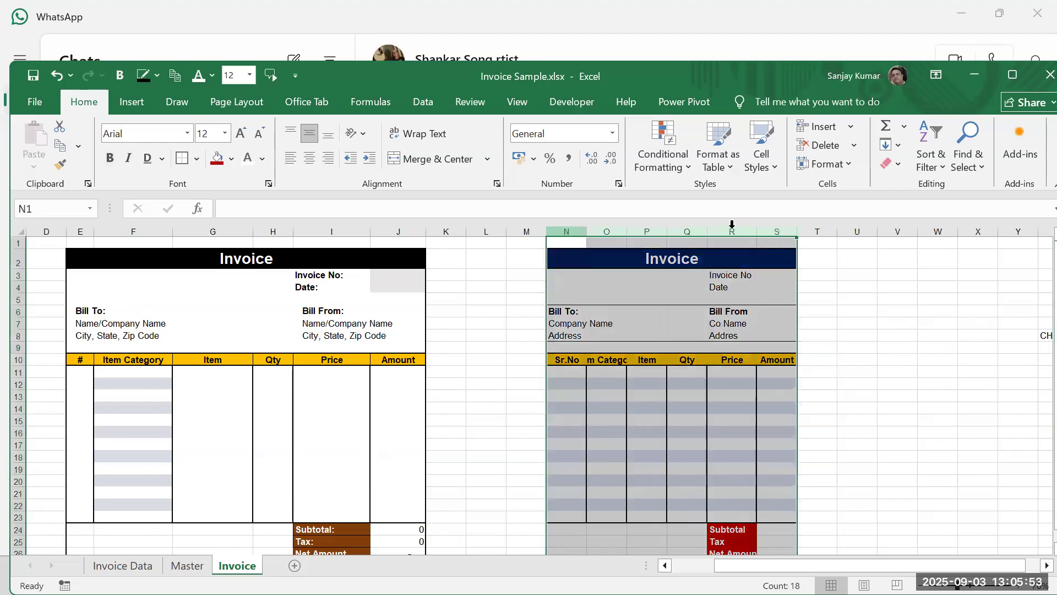
drag(714, 236, 715, 237)
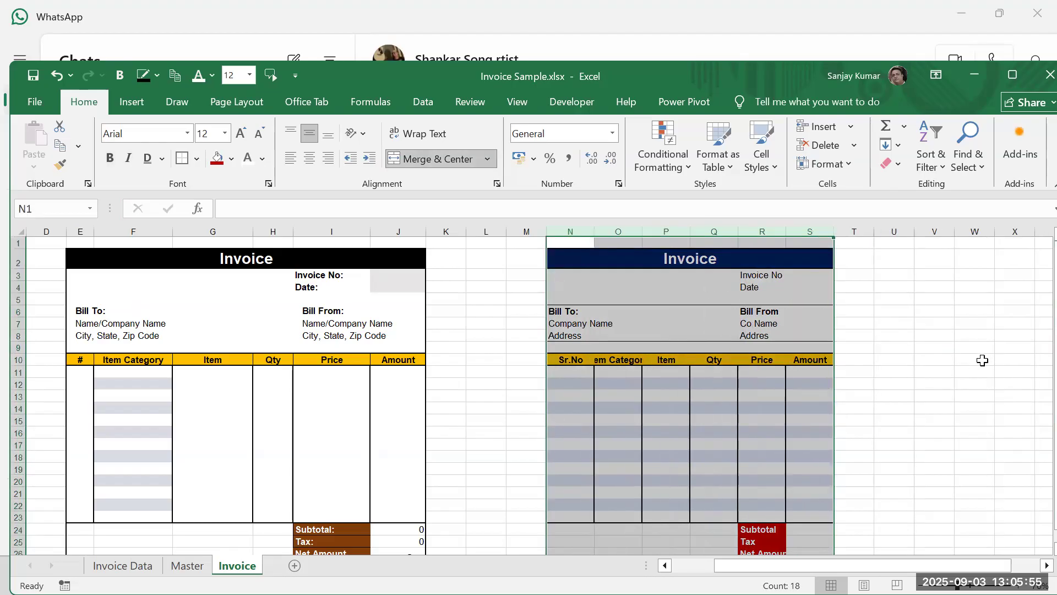
click(980, 360)
Step: Choose Phone as the item category in F12 and F14 of the original invoice
click(125, 383)
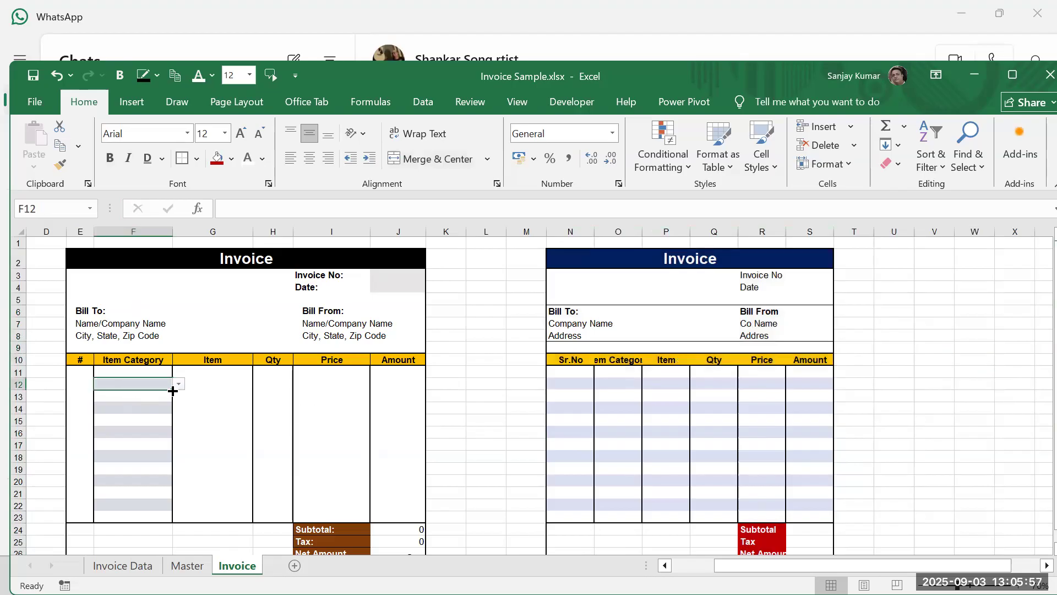
click(179, 384)
click(141, 419)
click(160, 408)
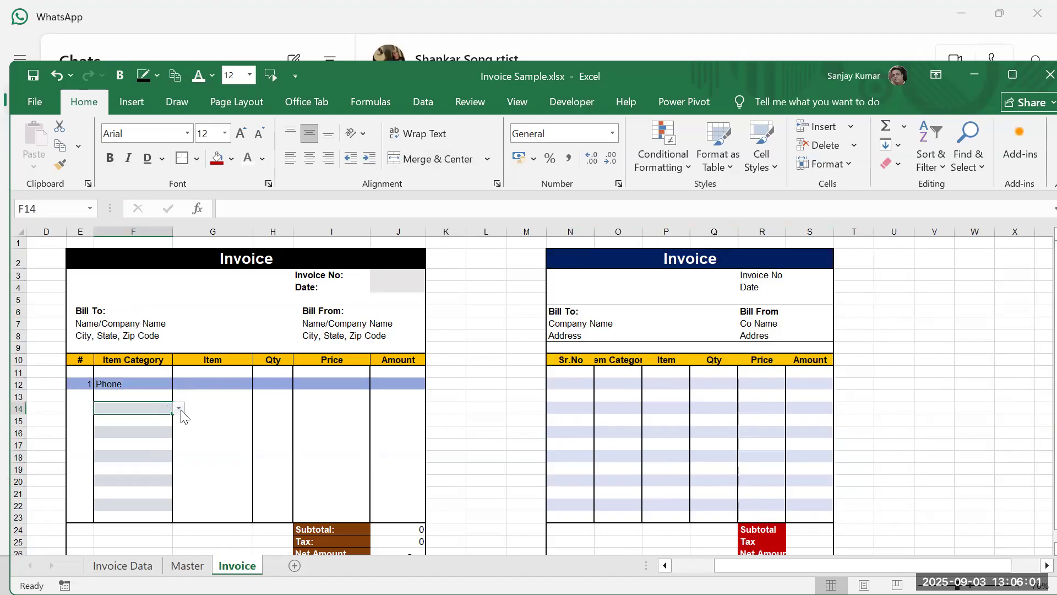
click(179, 408)
click(124, 443)
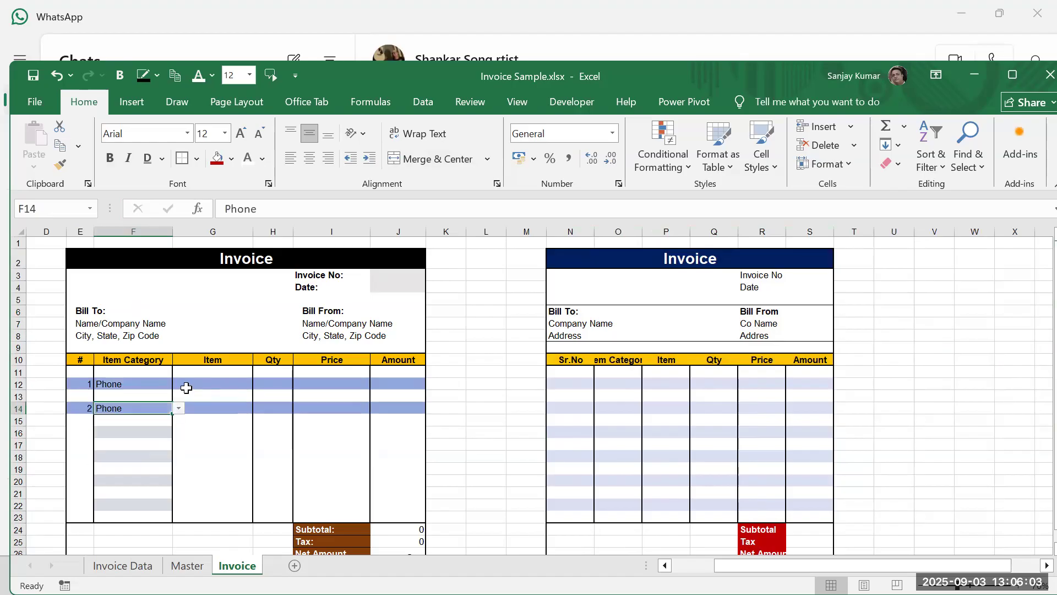
Step: Choose item Ph-002 in G12 and item Ph-003 in G14 of the original invoice
click(234, 384)
click(258, 384)
click(213, 402)
click(243, 409)
click(208, 435)
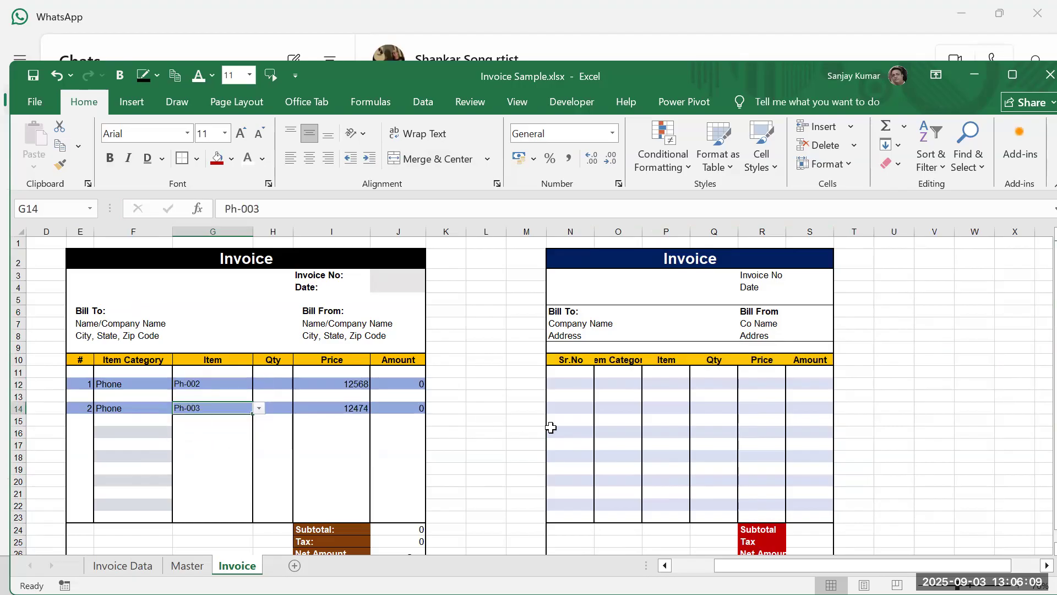
click(447, 434)
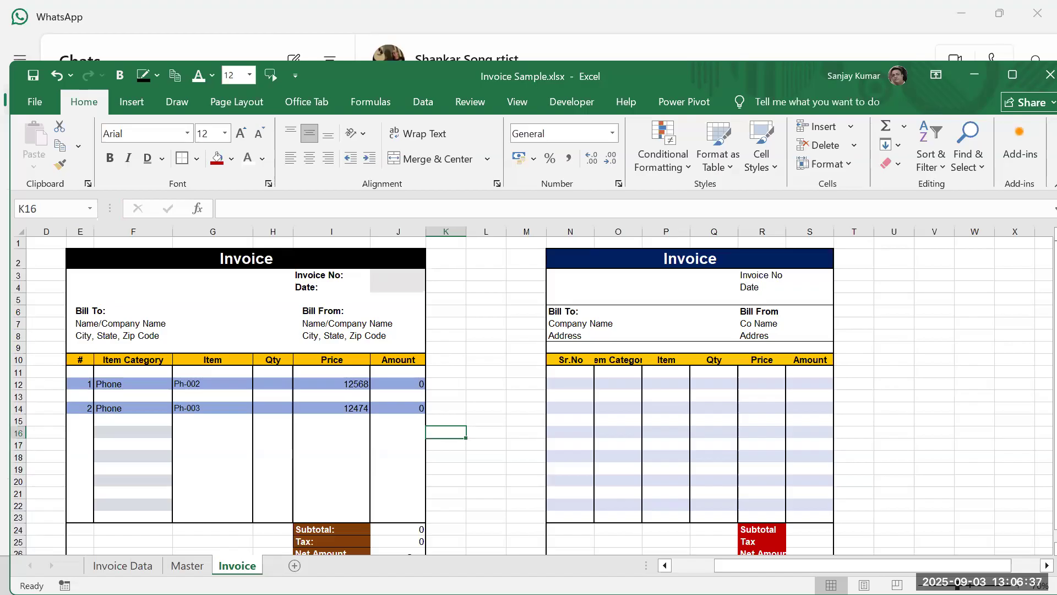
Step: View the item lists on the Master sheet, and choose Phone as the category in F16 of the original invoice
click(187, 566)
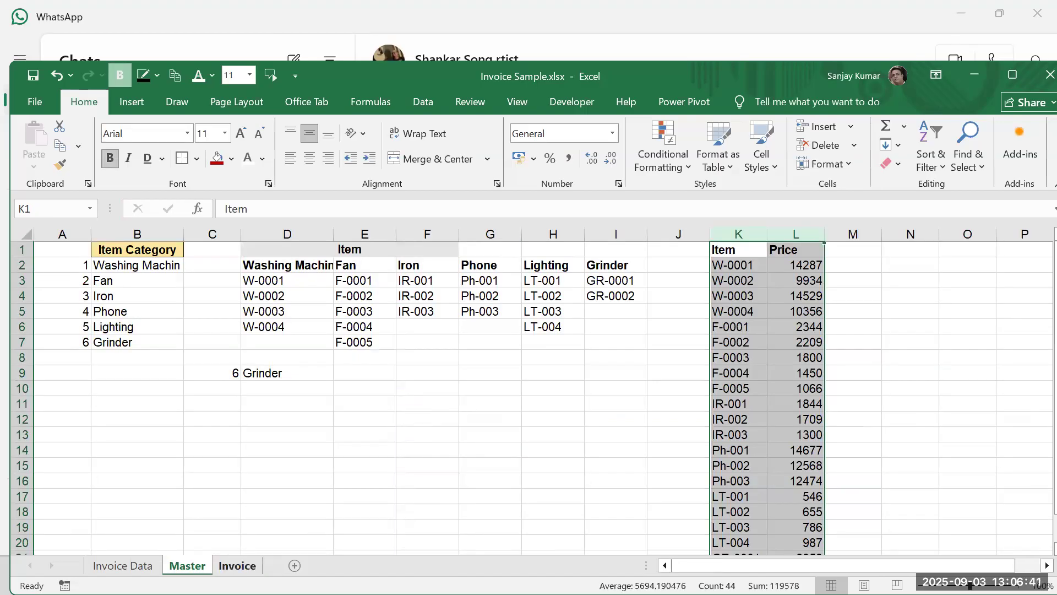
click(237, 566)
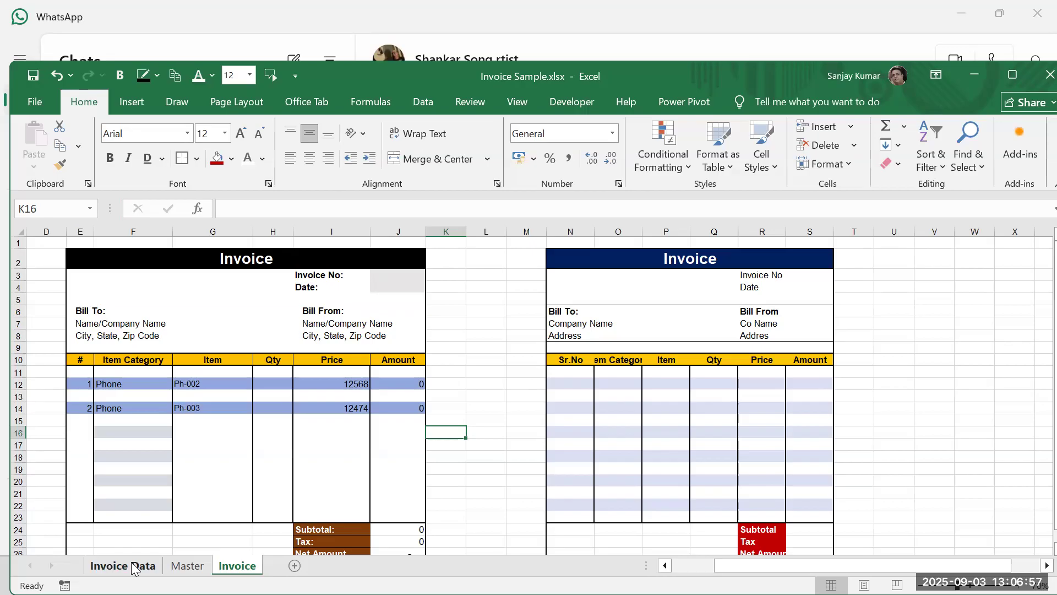
click(157, 432)
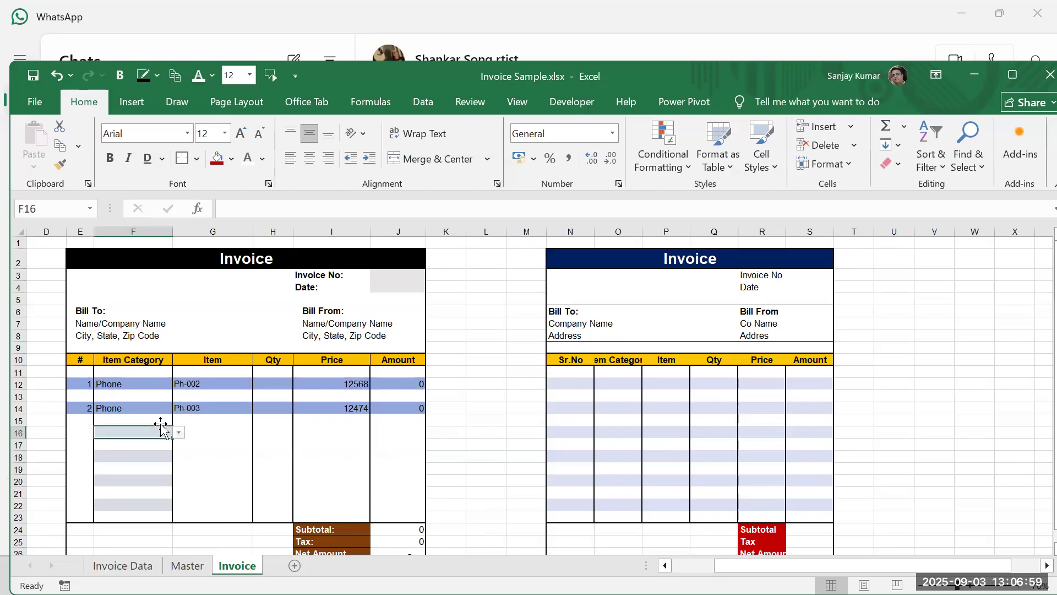
click(178, 433)
click(131, 469)
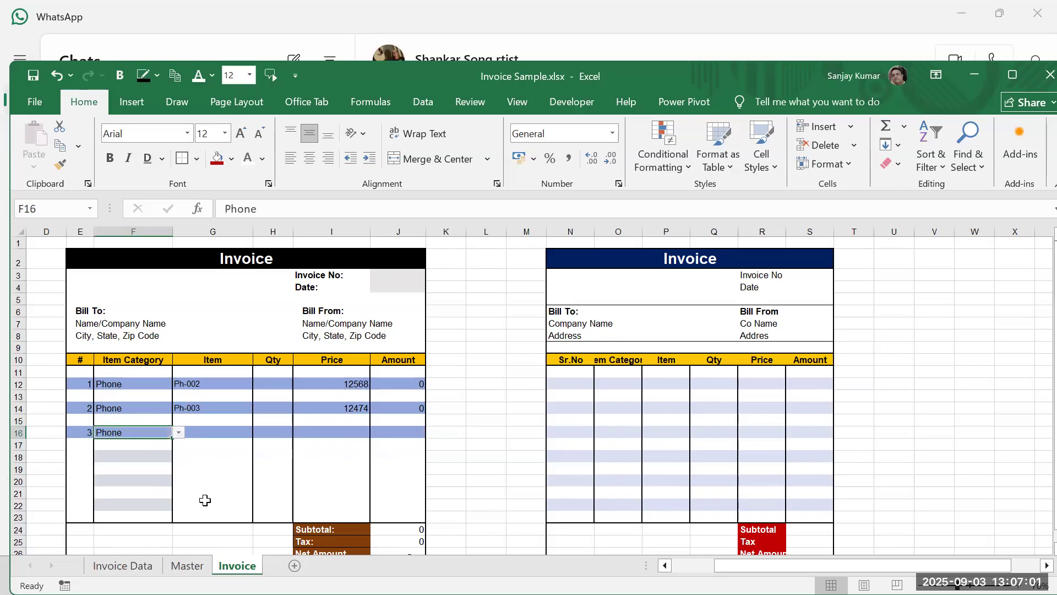
click(145, 444)
click(163, 460)
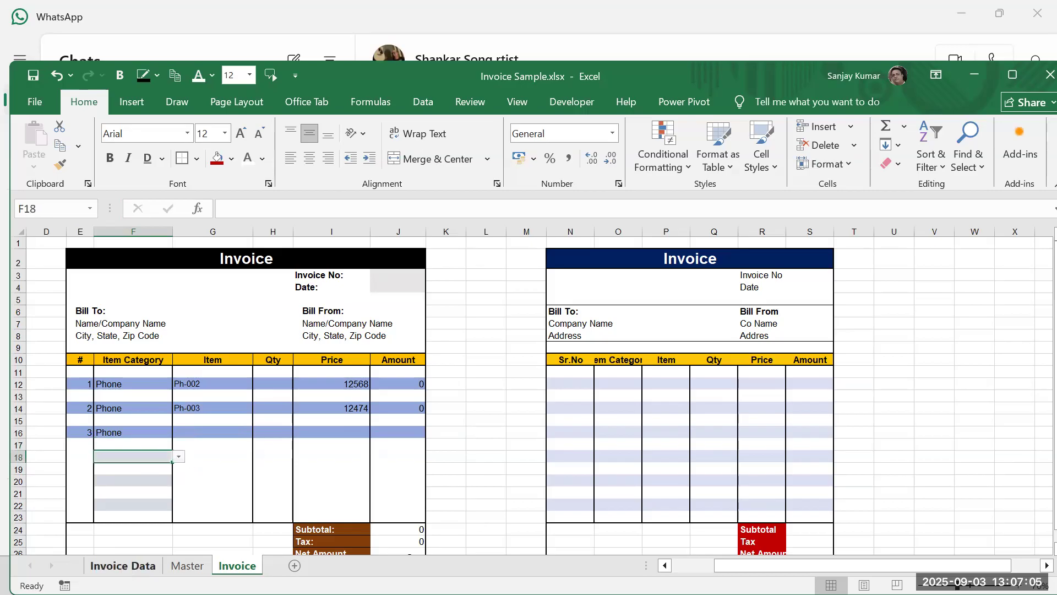
Step: View the Invoice Data sheet, and on the Invoice sheet widen column O to fit the "Item Category" header
click(123, 565)
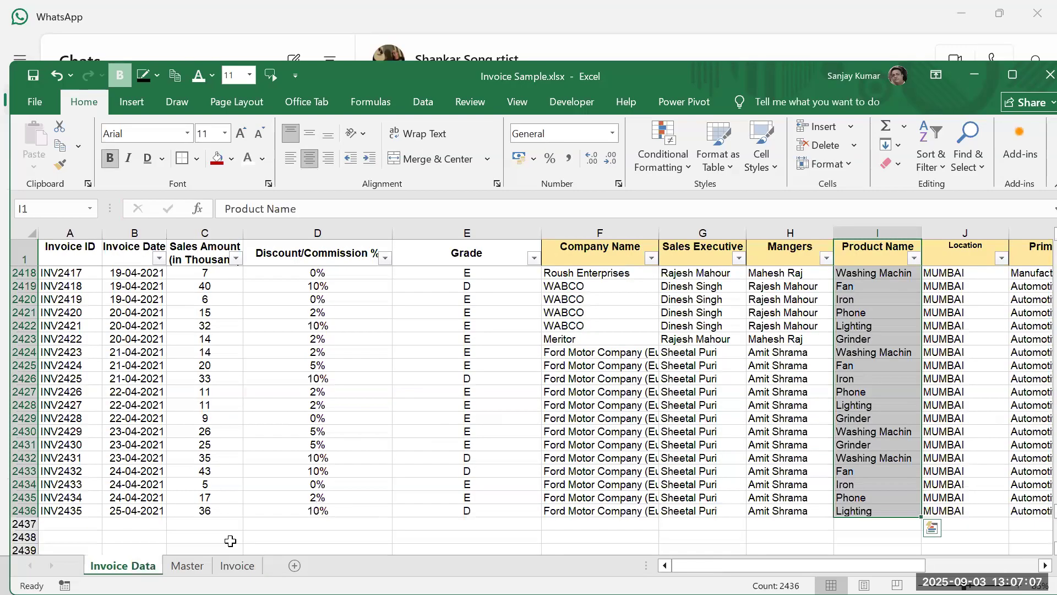
scroll(315, 481, up, 2)
click(237, 566)
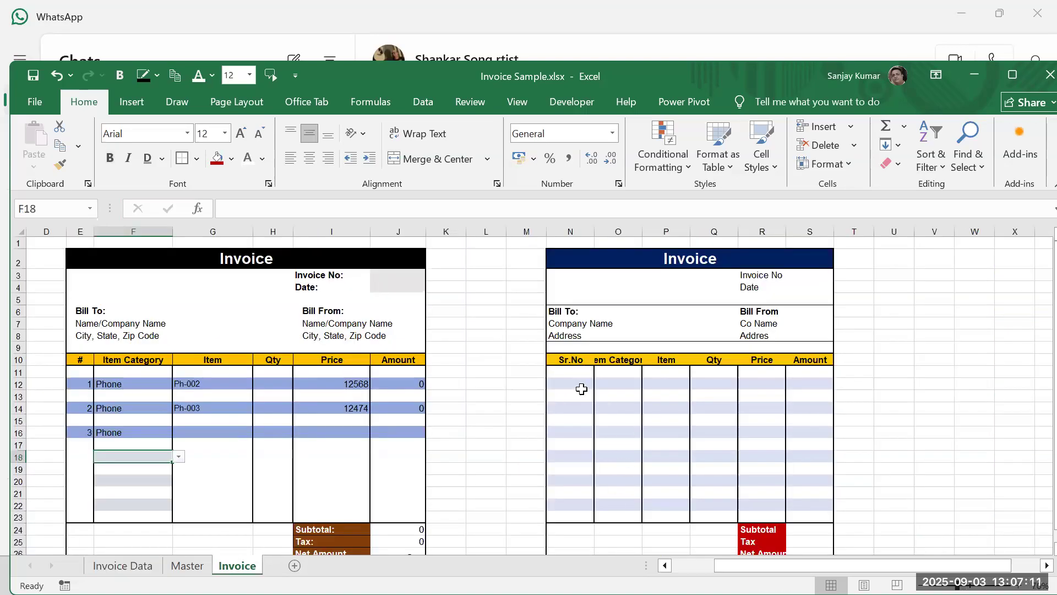
drag(642, 232, 661, 232)
click(908, 276)
Step: Add list data validation to the Invoice No cell S3 with source ='Invoice Data'!$A$2:$A$2436, and choose INV003 from its list
click(830, 275)
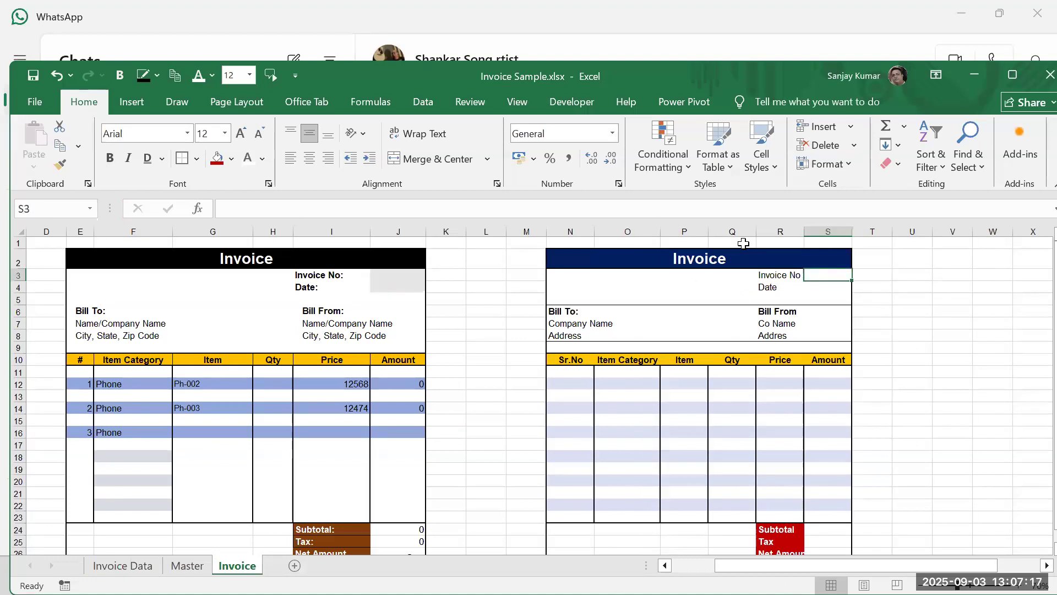
click(425, 103)
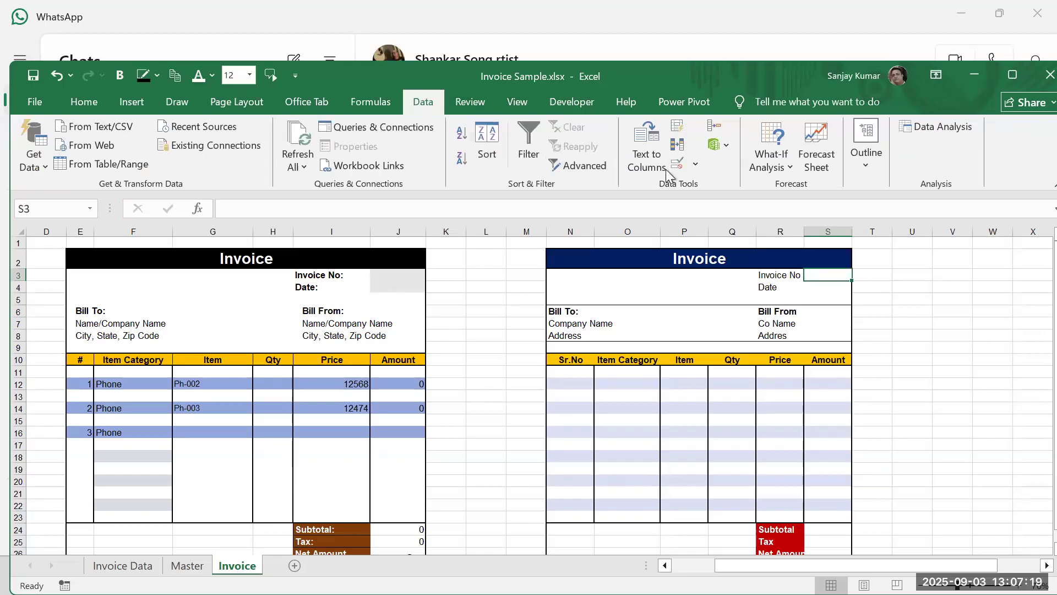
click(696, 165)
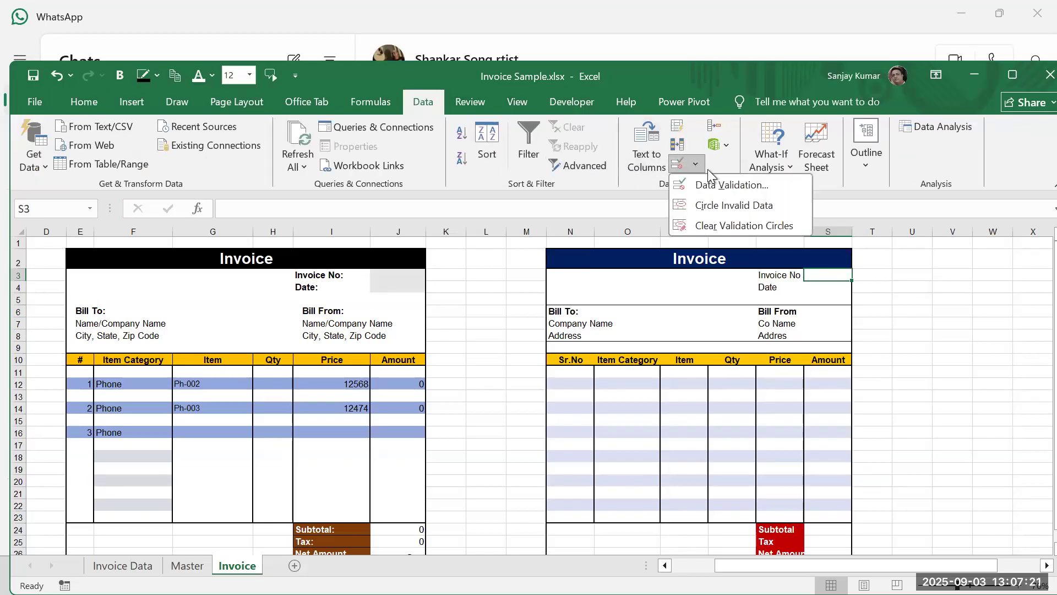
click(715, 187)
click(729, 214)
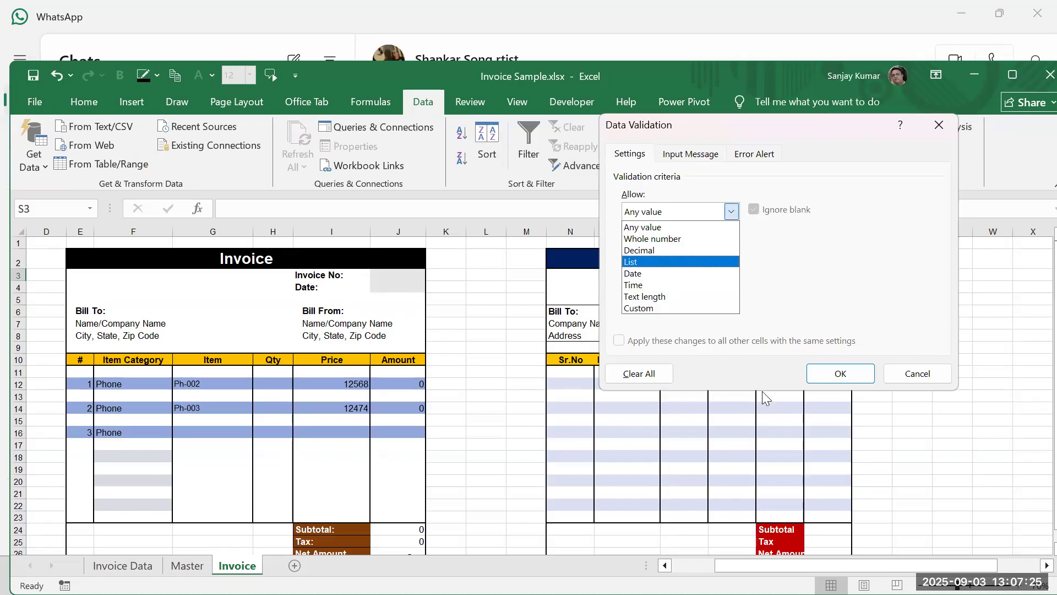
key(Return)
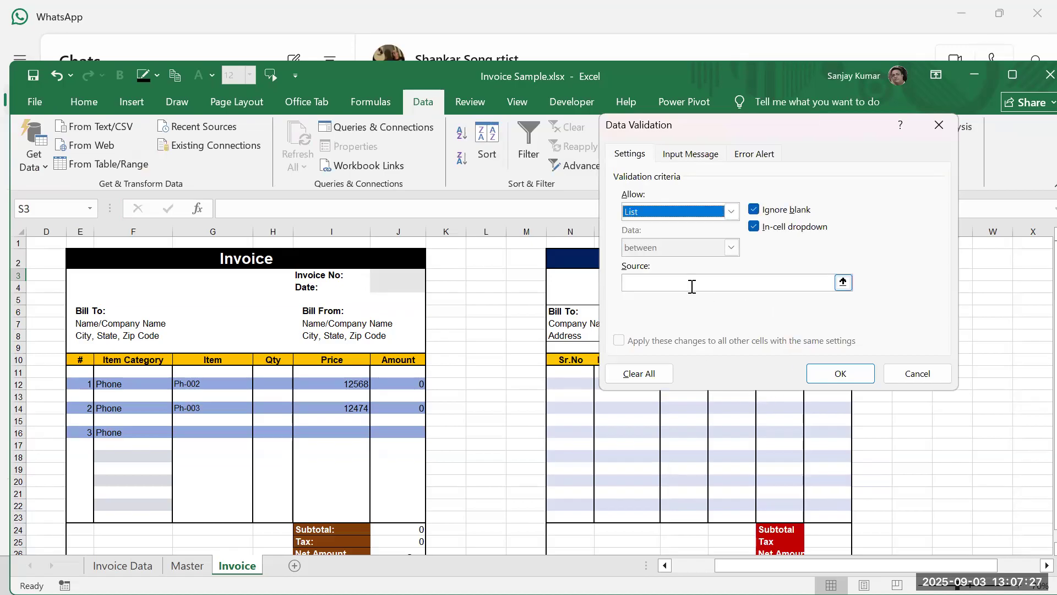
click(692, 286)
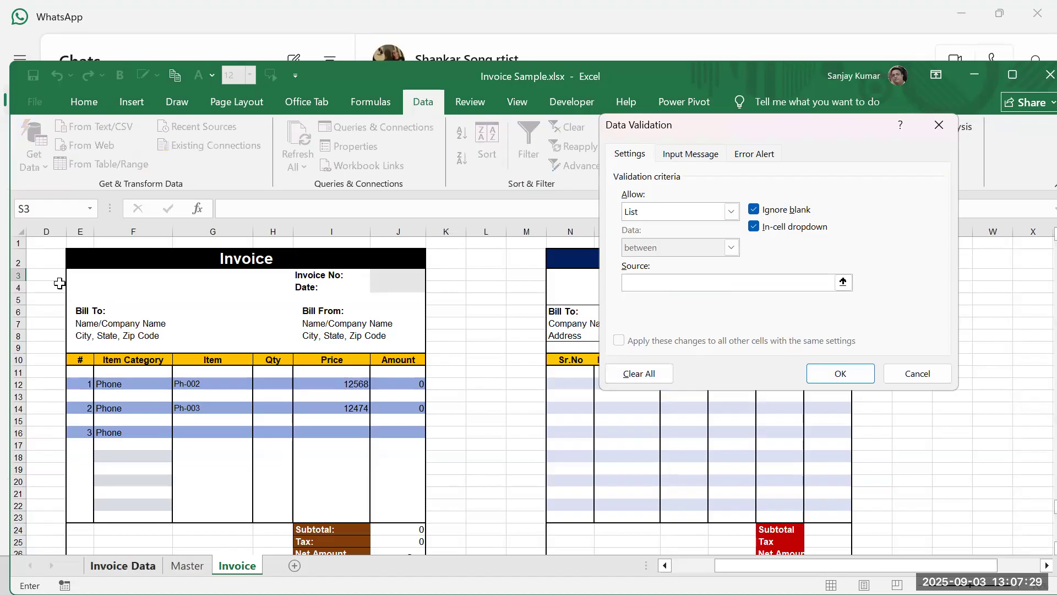
click(59, 257)
key(Down)
key(ctrl+shift+Down)
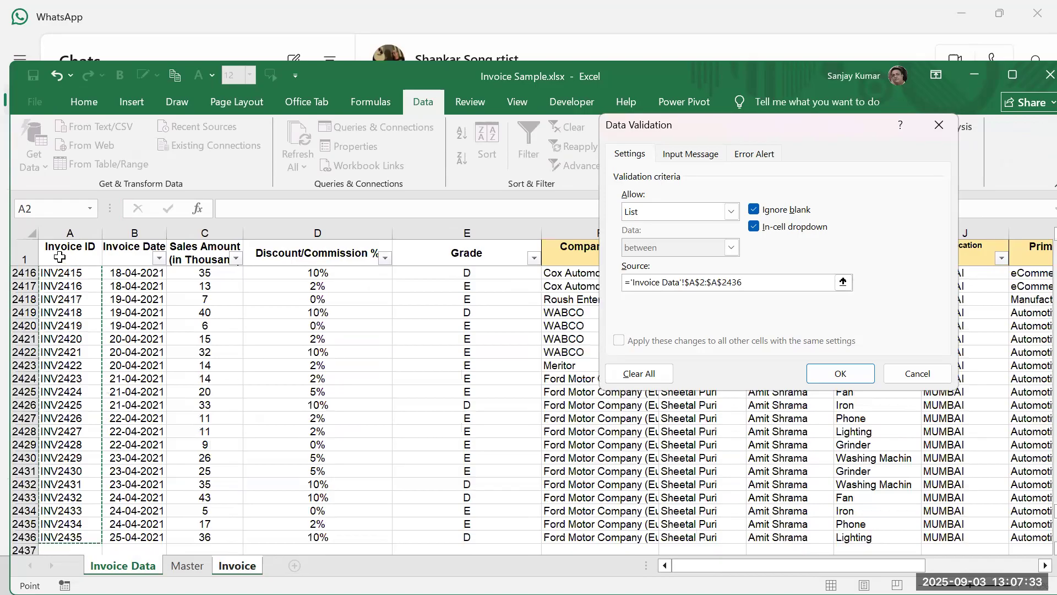
click(840, 374)
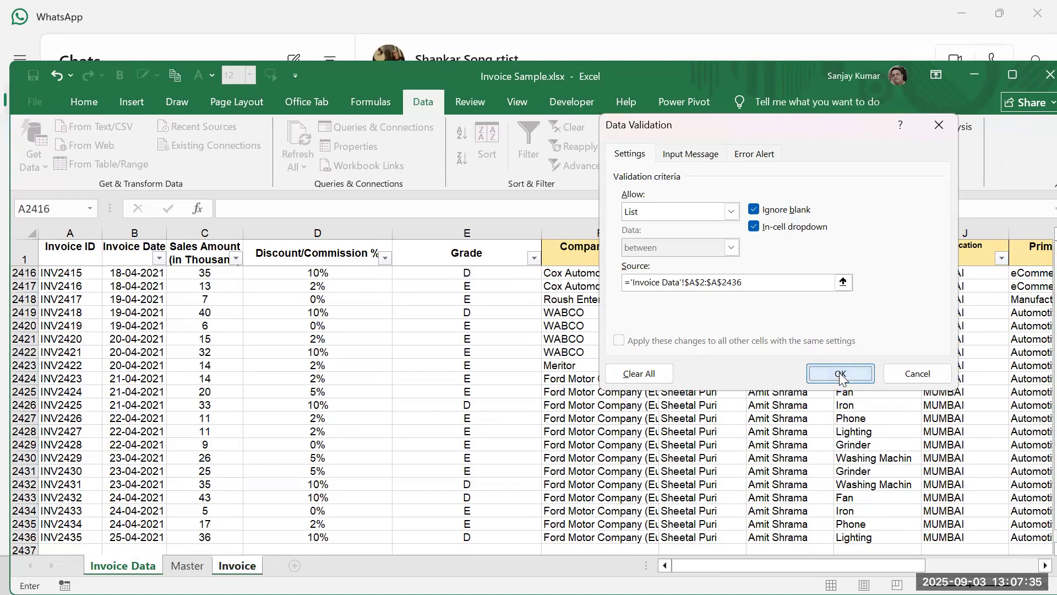
click(858, 275)
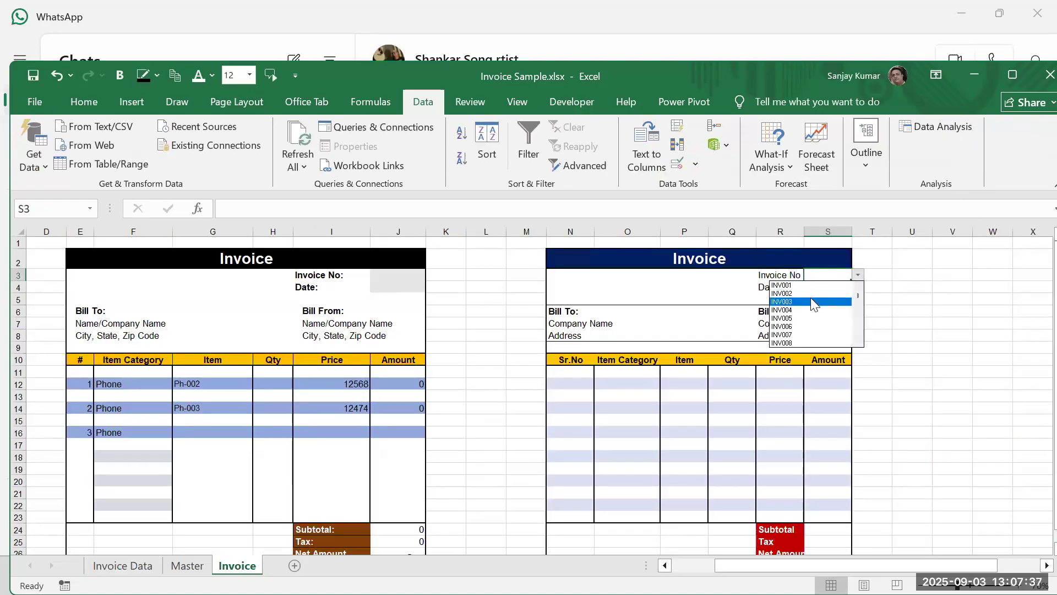
click(811, 301)
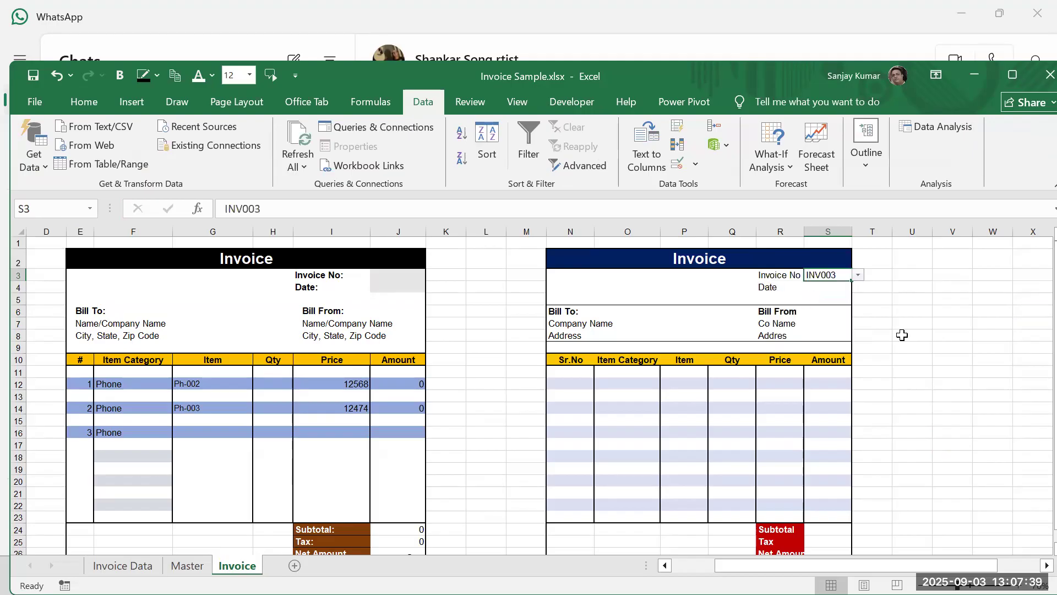
Step: Widen column N of the new invoice so the "Company Name" label fits beside cell O7
click(639, 322)
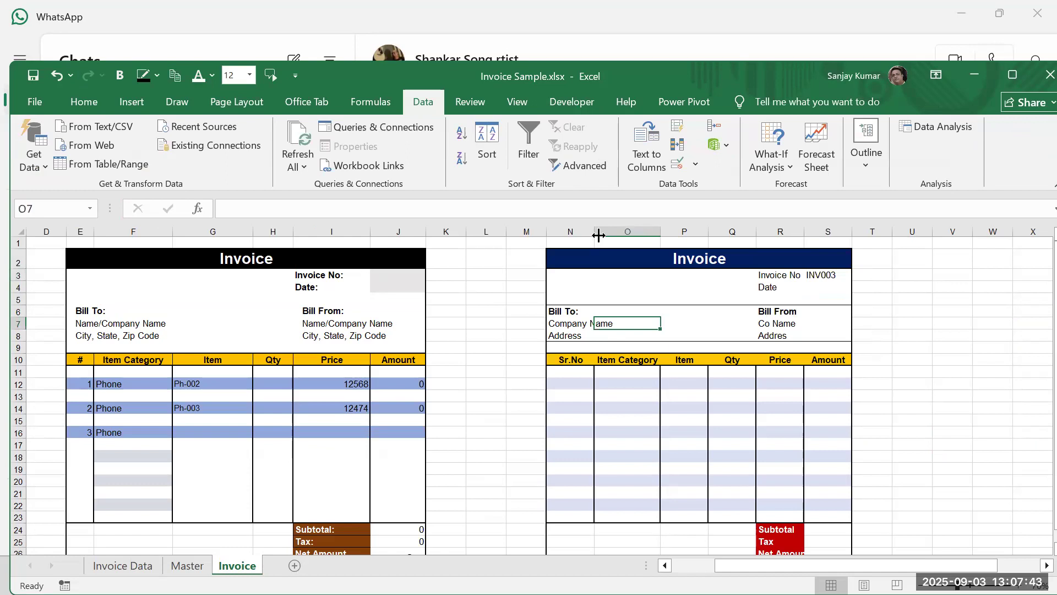
drag(605, 235, 620, 255)
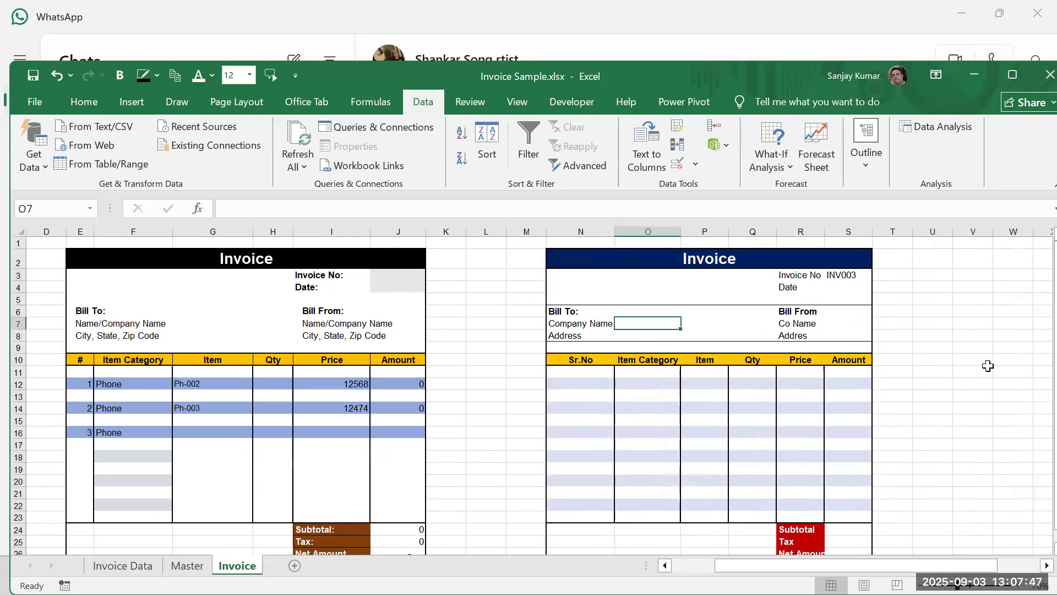
Step: Replace the Address label in N8 of the new invoice's Bill To block with "Industry Type"
click(855, 285)
click(642, 322)
click(581, 335)
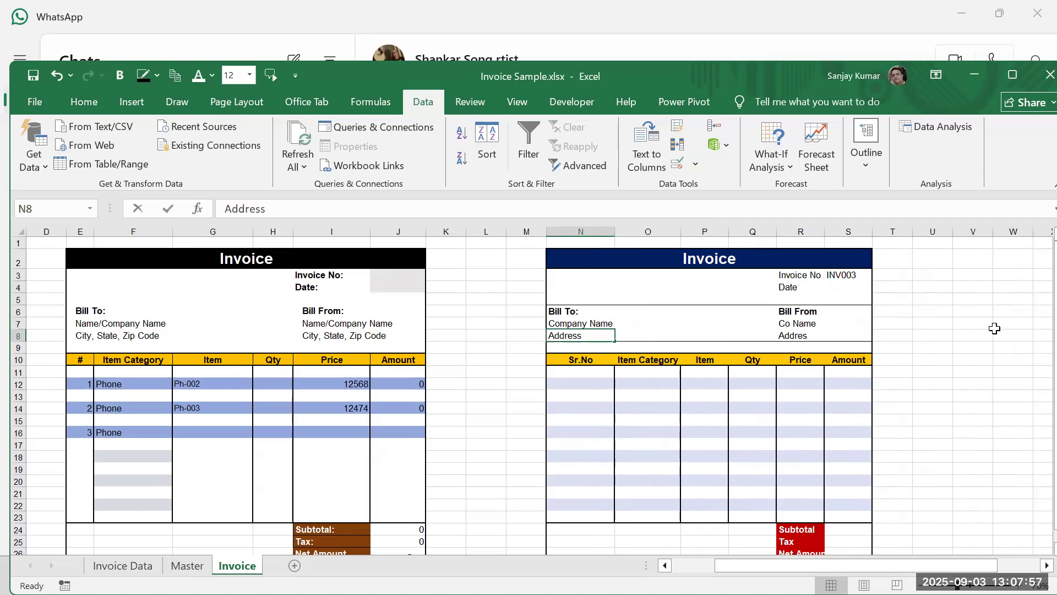
text(Industry Type)
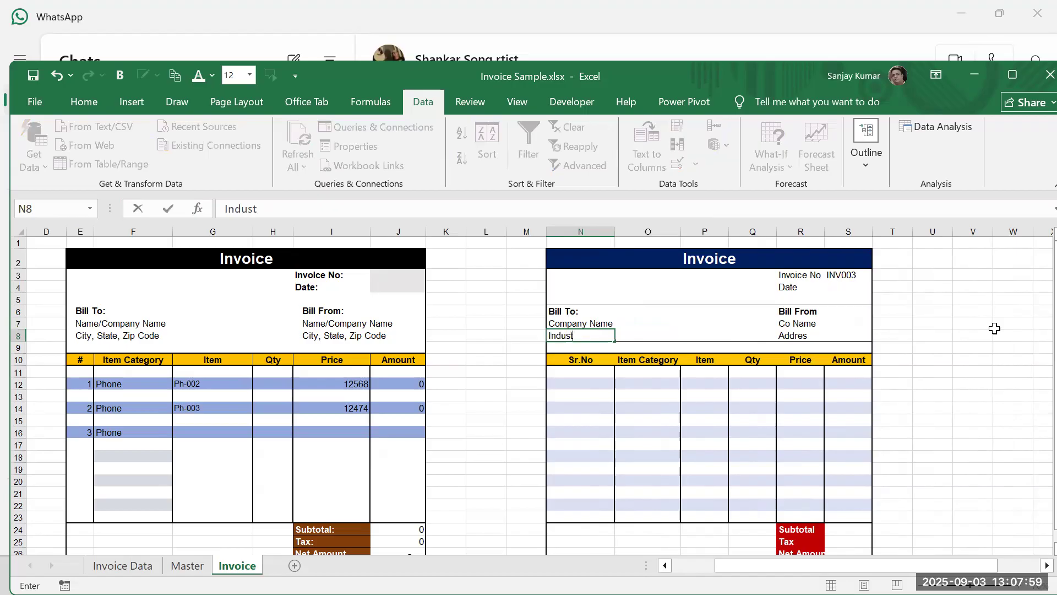
key(Return)
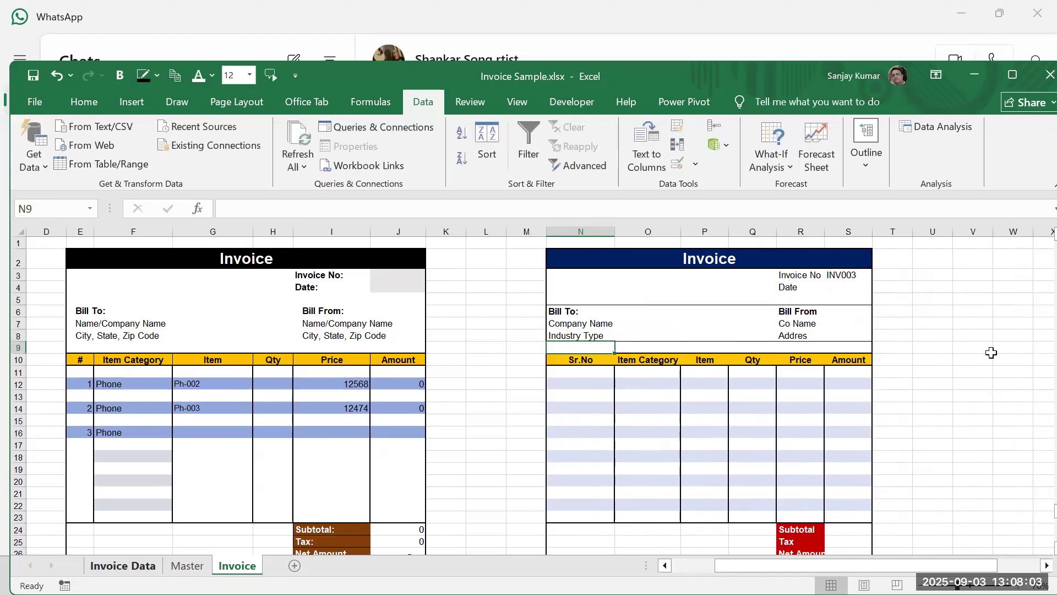
Step: Check the columns on the Invoice Data sheet and the lists on the Master sheet, and return to the Invoice sheet
key(ctrl+Page_Up)
key(ctrl+Page_Up)
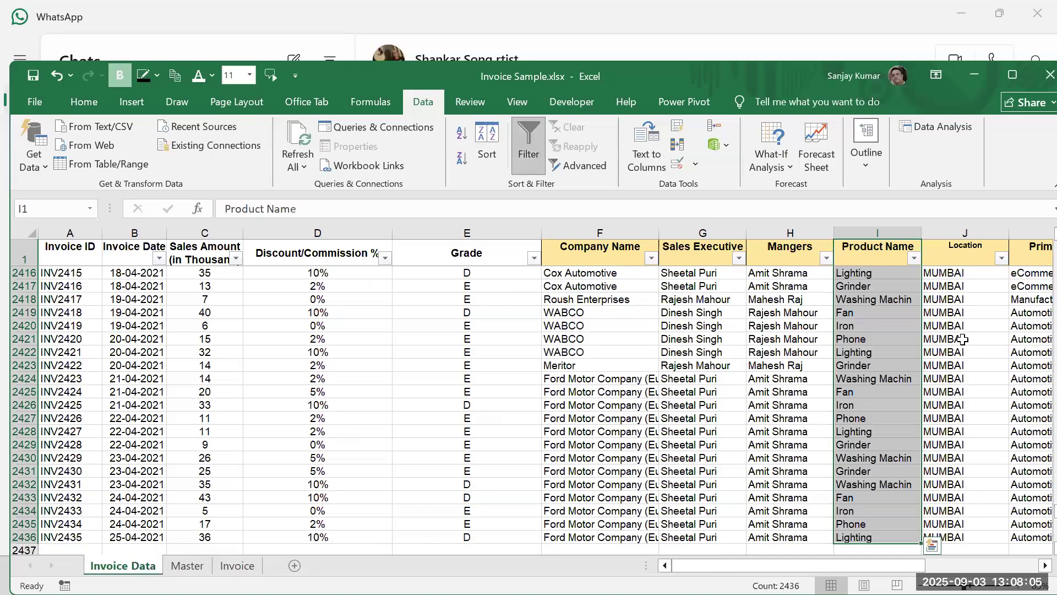
click(963, 340)
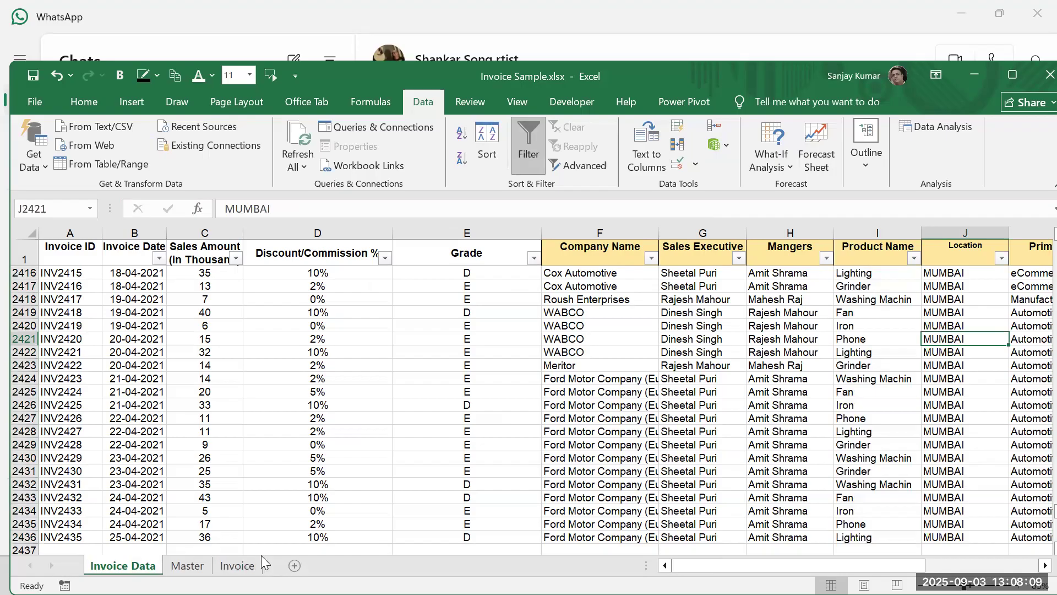
click(244, 568)
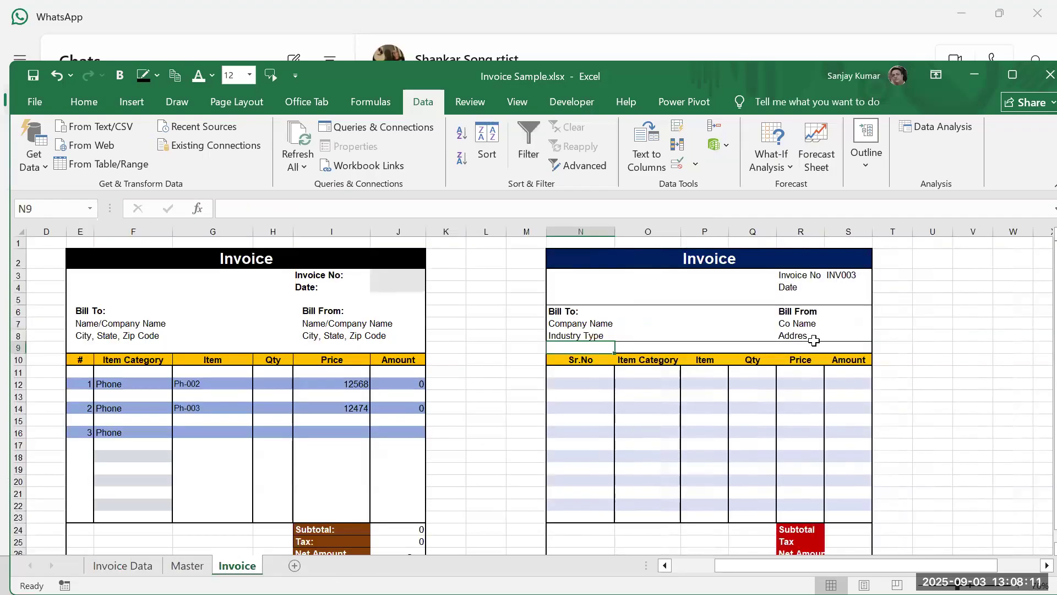
click(121, 566)
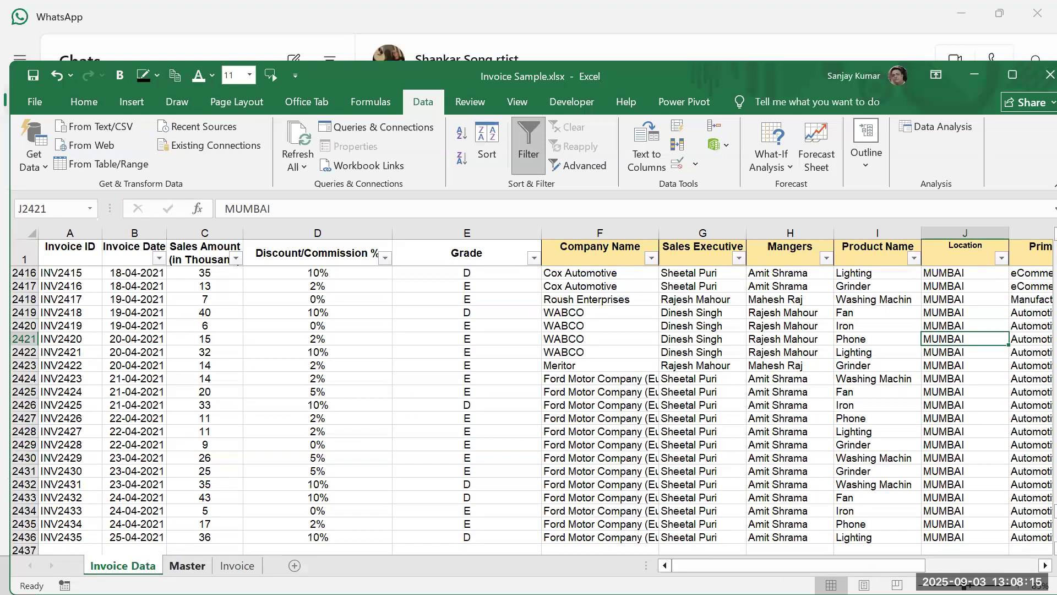
click(188, 566)
click(241, 567)
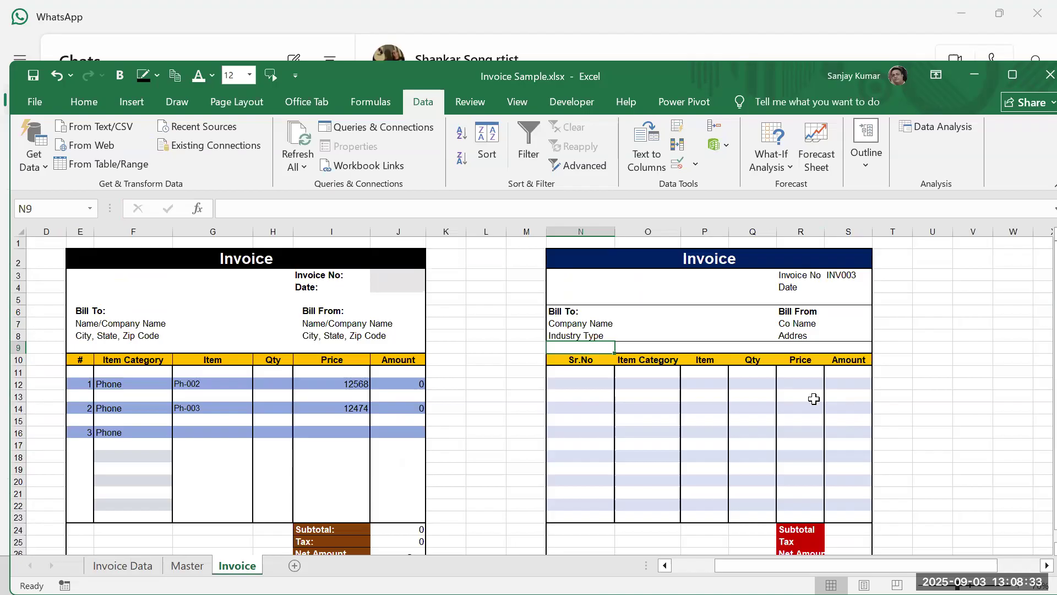
Step: Review the original invoice's layout down to Net Amount in J26 and the list of required Excel features in A4:B13
drag(101, 259, 360, 515)
scroll(451, 482, down, 4)
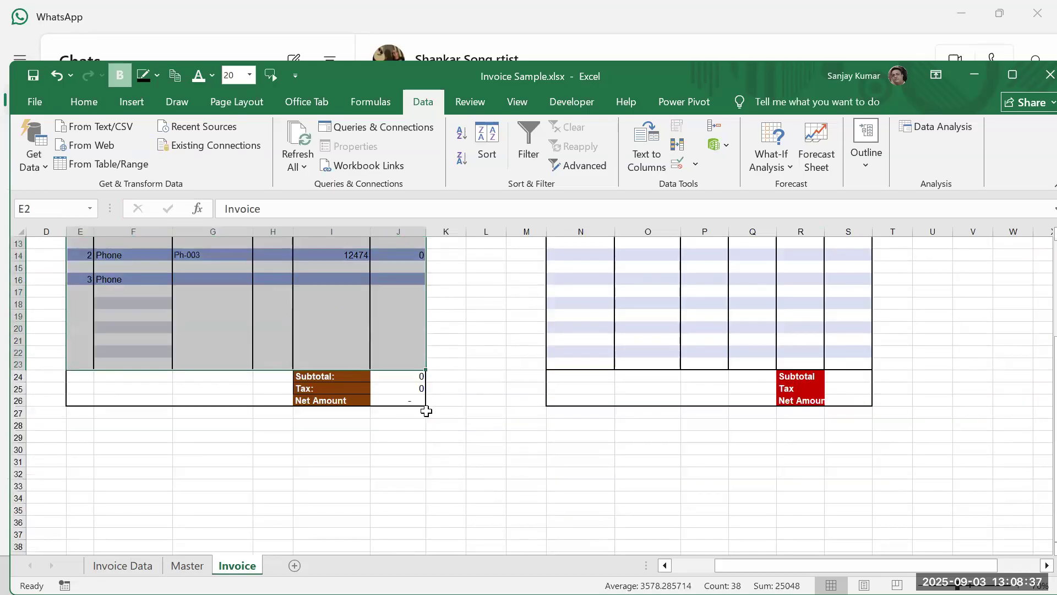
click(423, 402)
scroll(540, 447, up, 4)
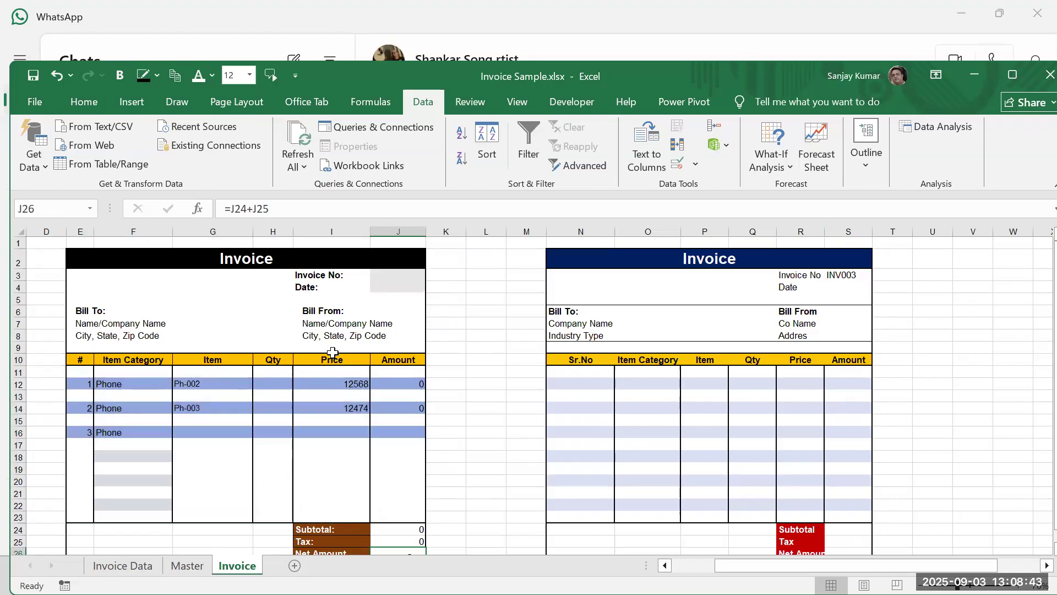
click(74, 264)
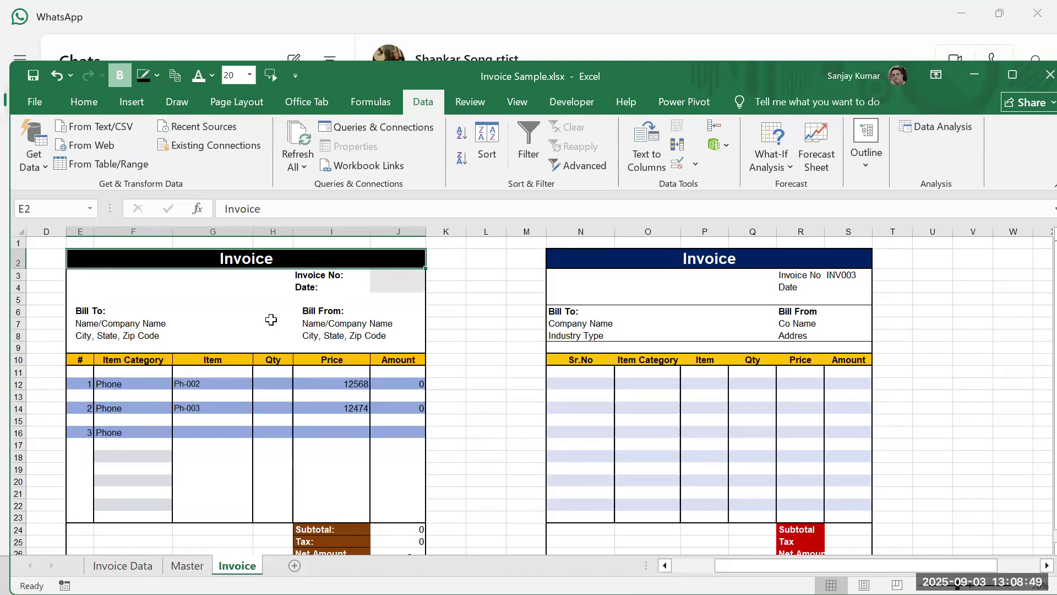
drag(865, 566, 821, 566)
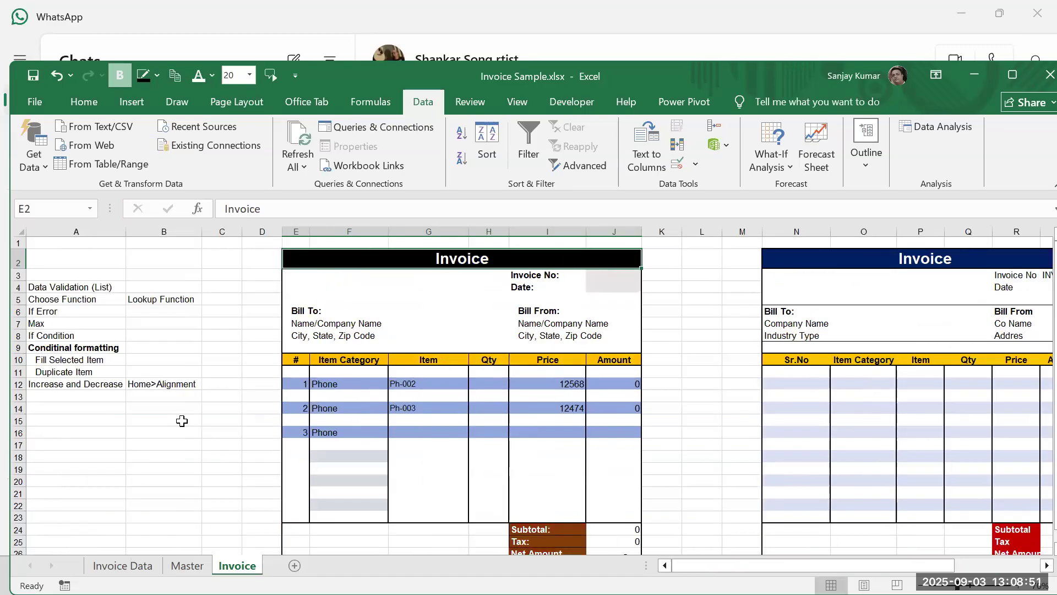
drag(71, 286, 172, 394)
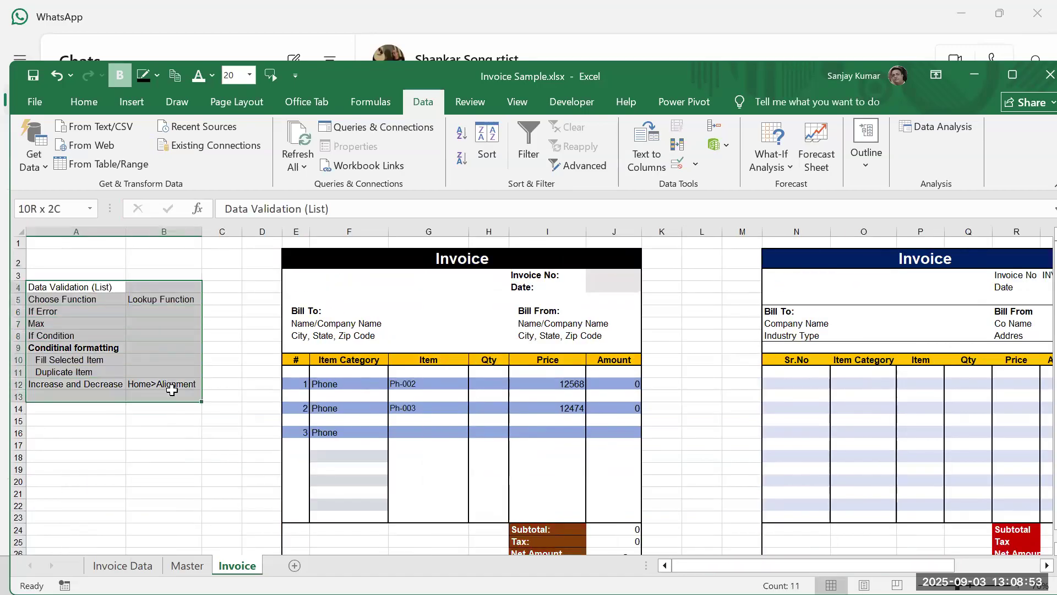
drag(705, 565, 861, 554)
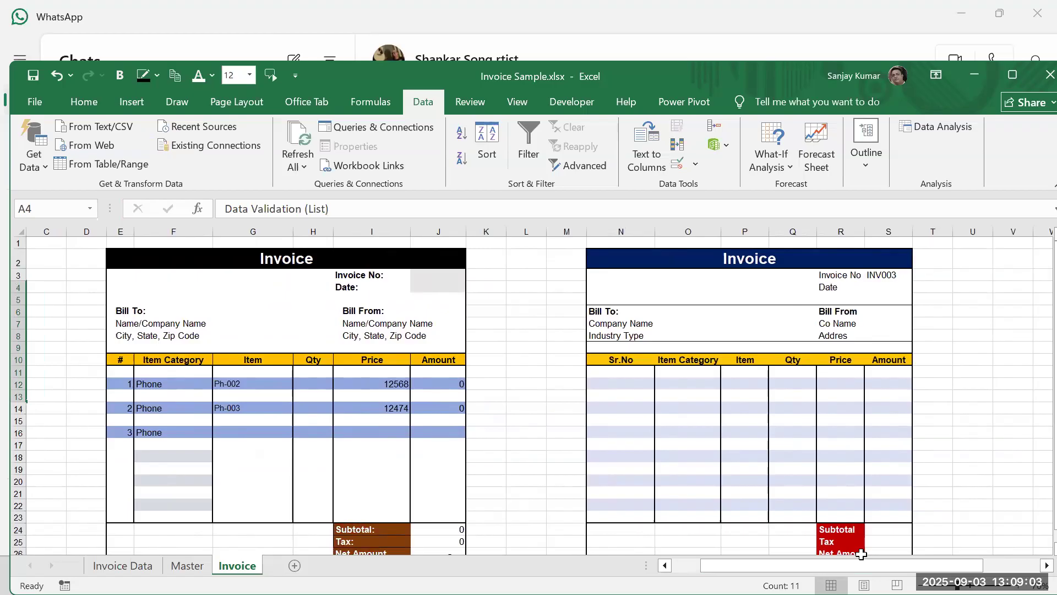
Step: Inspect the price formulas in I12, I14 and I16 of the original invoice
click(386, 384)
click(391, 408)
click(392, 431)
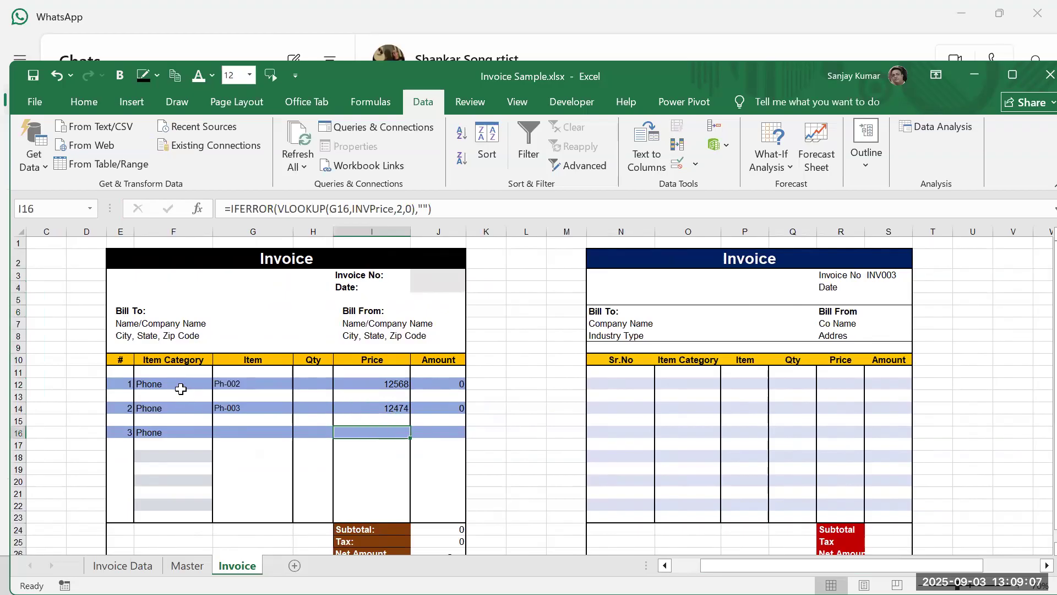
click(379, 395)
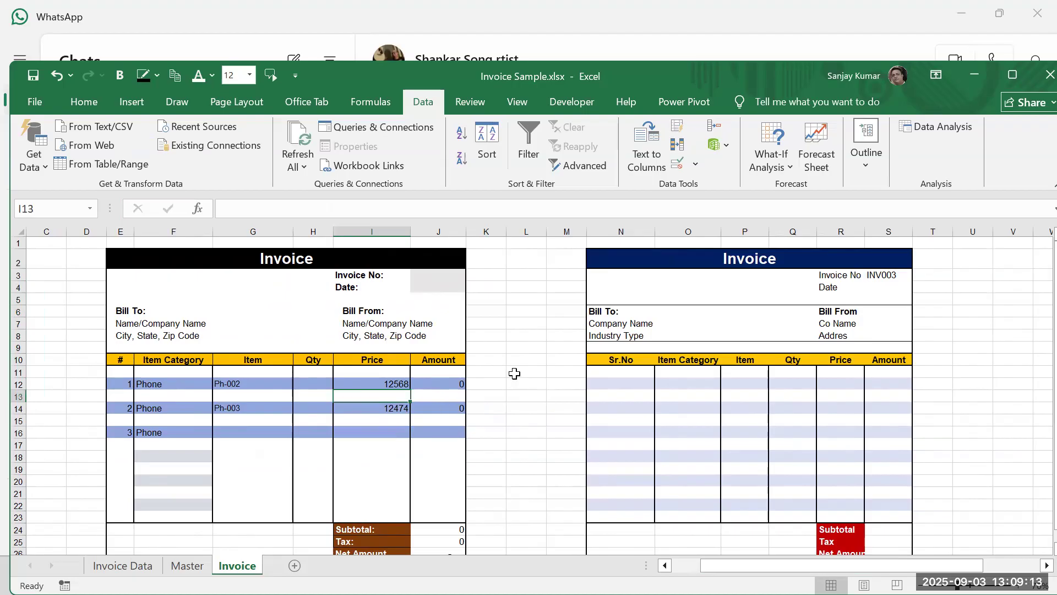
click(496, 81)
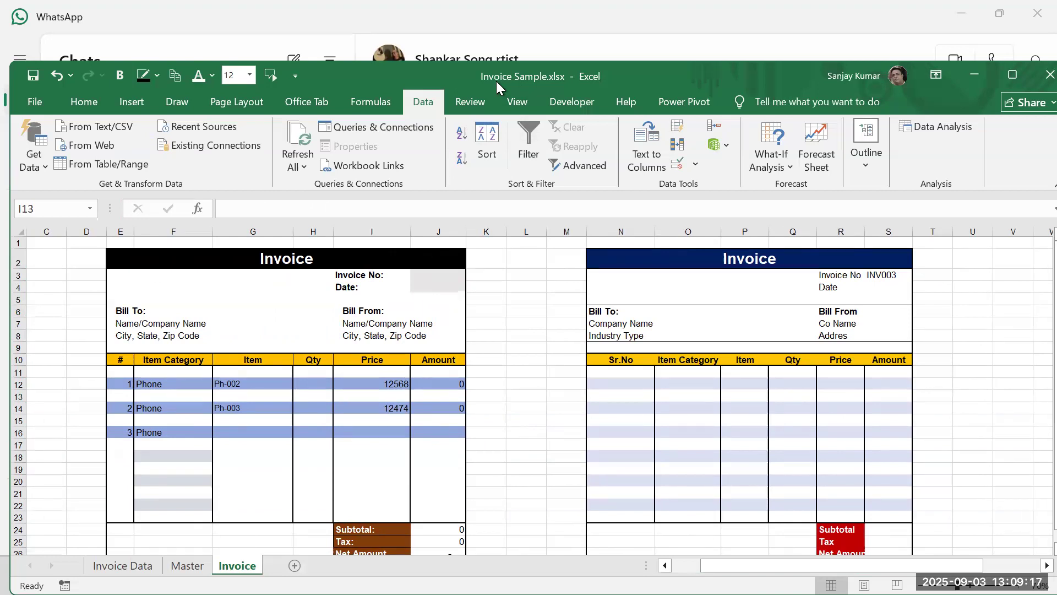